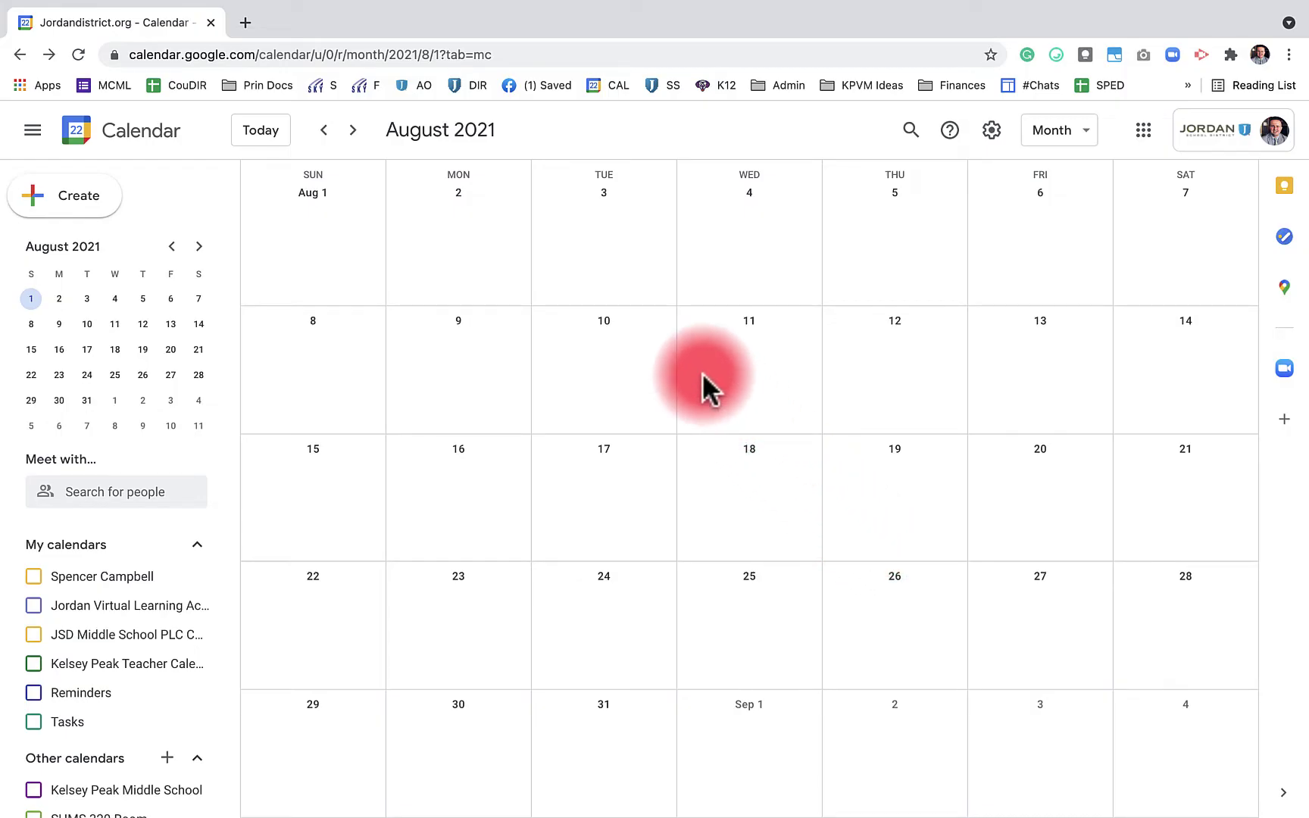
Collapse and restore the side panel, then jump to today, July 22, 2021
{"action": "left_click", "coordinate": [33, 131]}
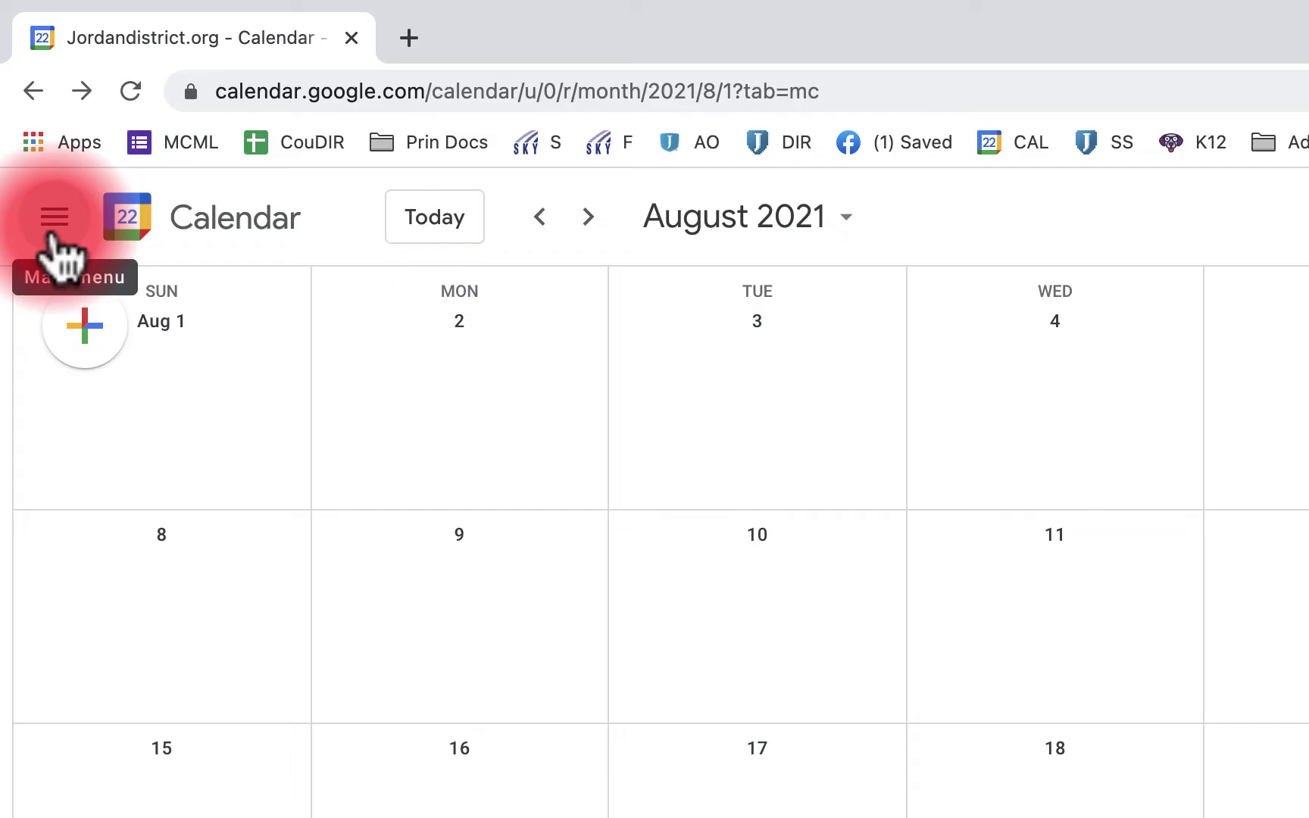
{"action": "left_click", "coordinate": [53, 220]}
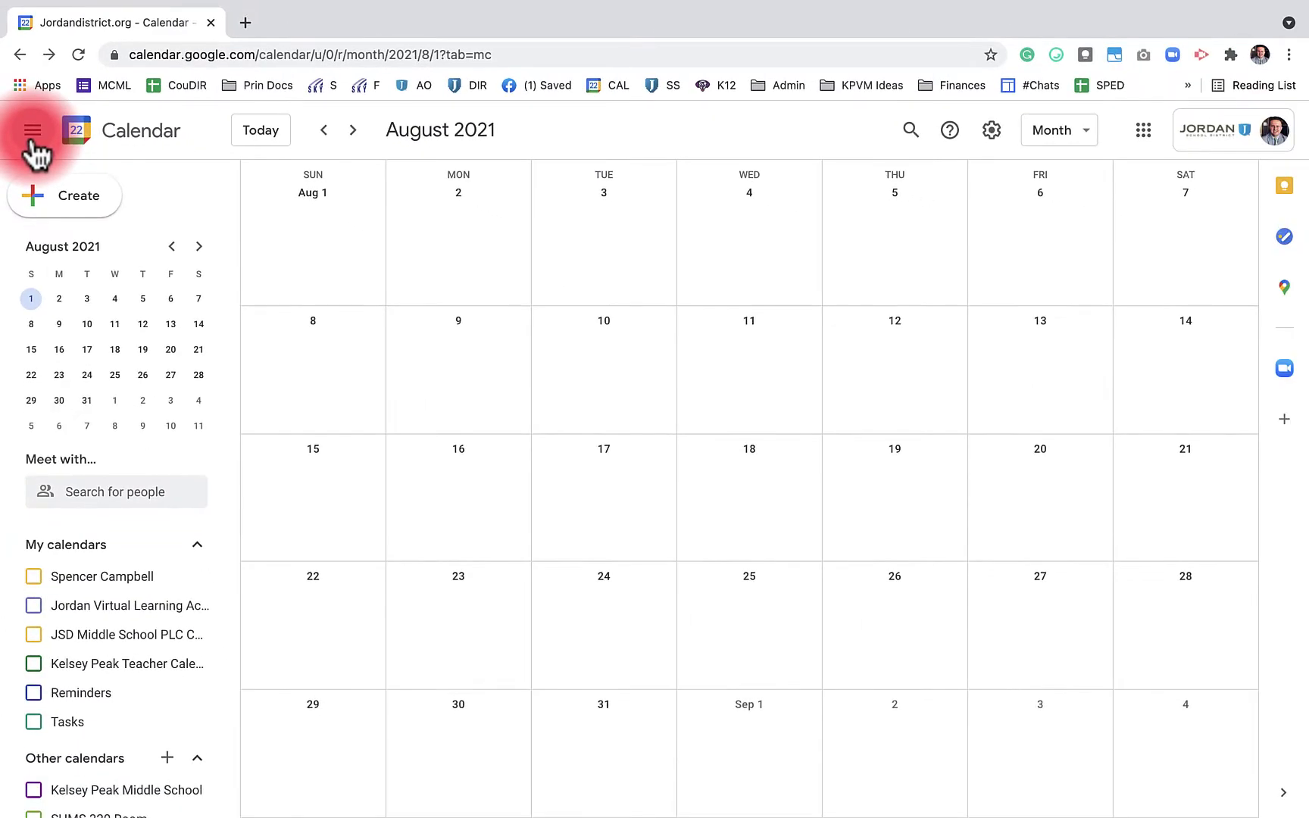
{"action": "left_click", "coordinate": [261, 131]}
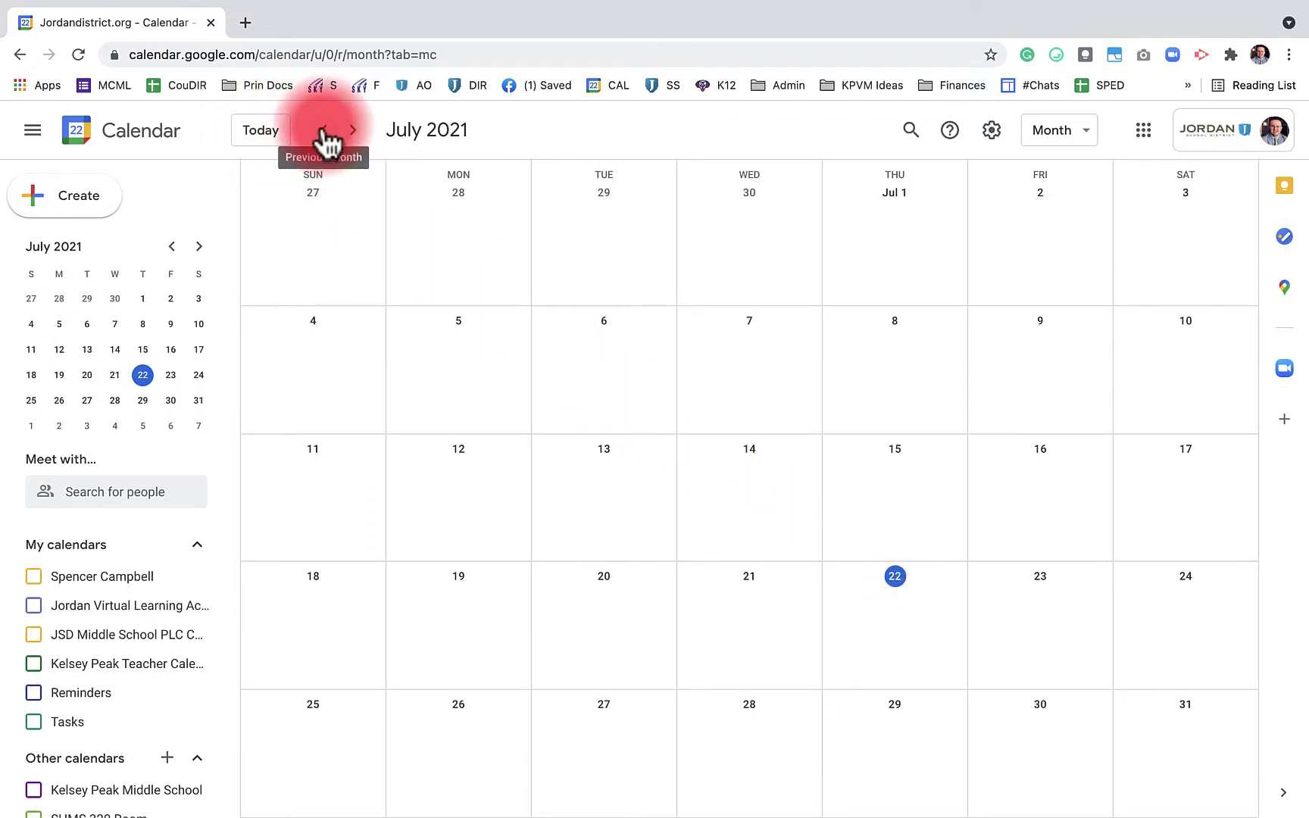
{"action": "left_click", "coordinate": [323, 134]}
{"action": "left_click", "coordinate": [352, 132]}
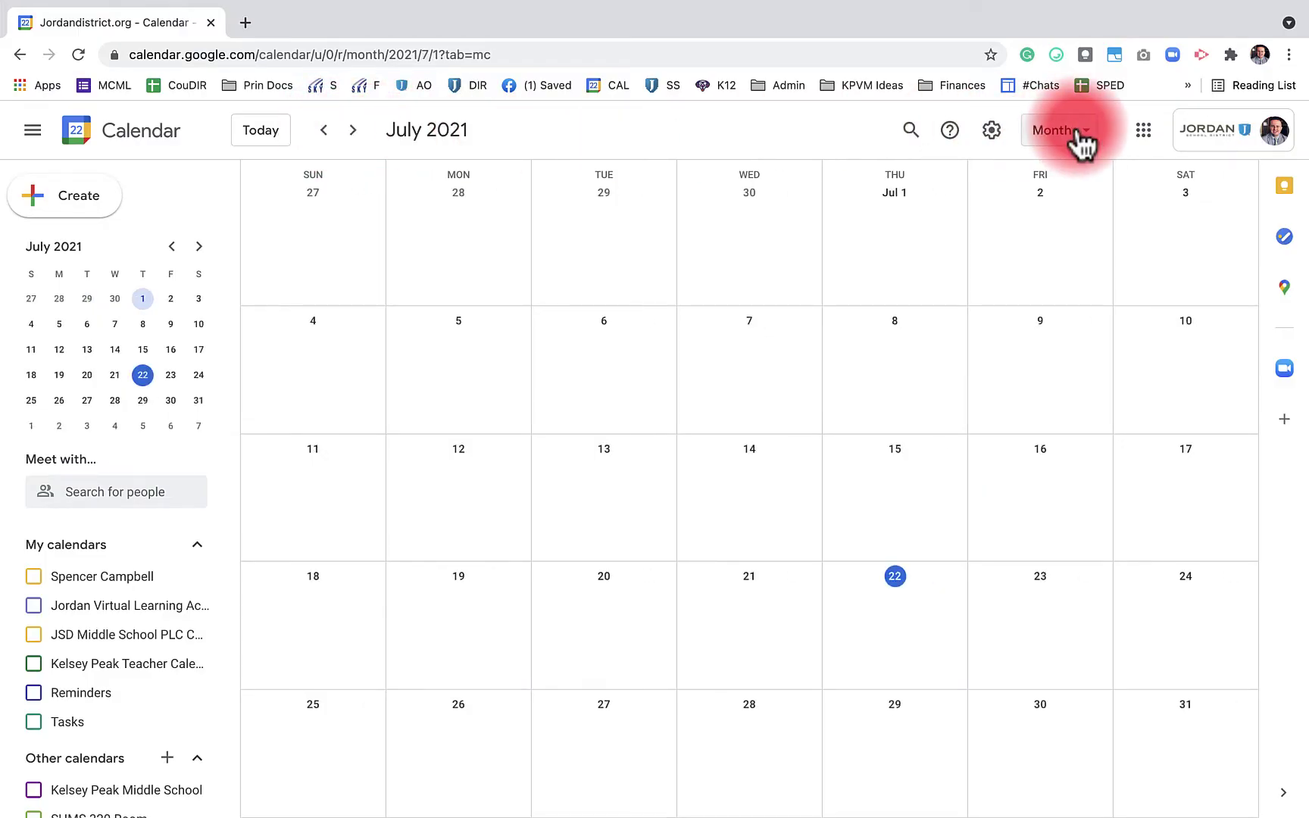
{"action": "left_click", "coordinate": [1067, 131]}
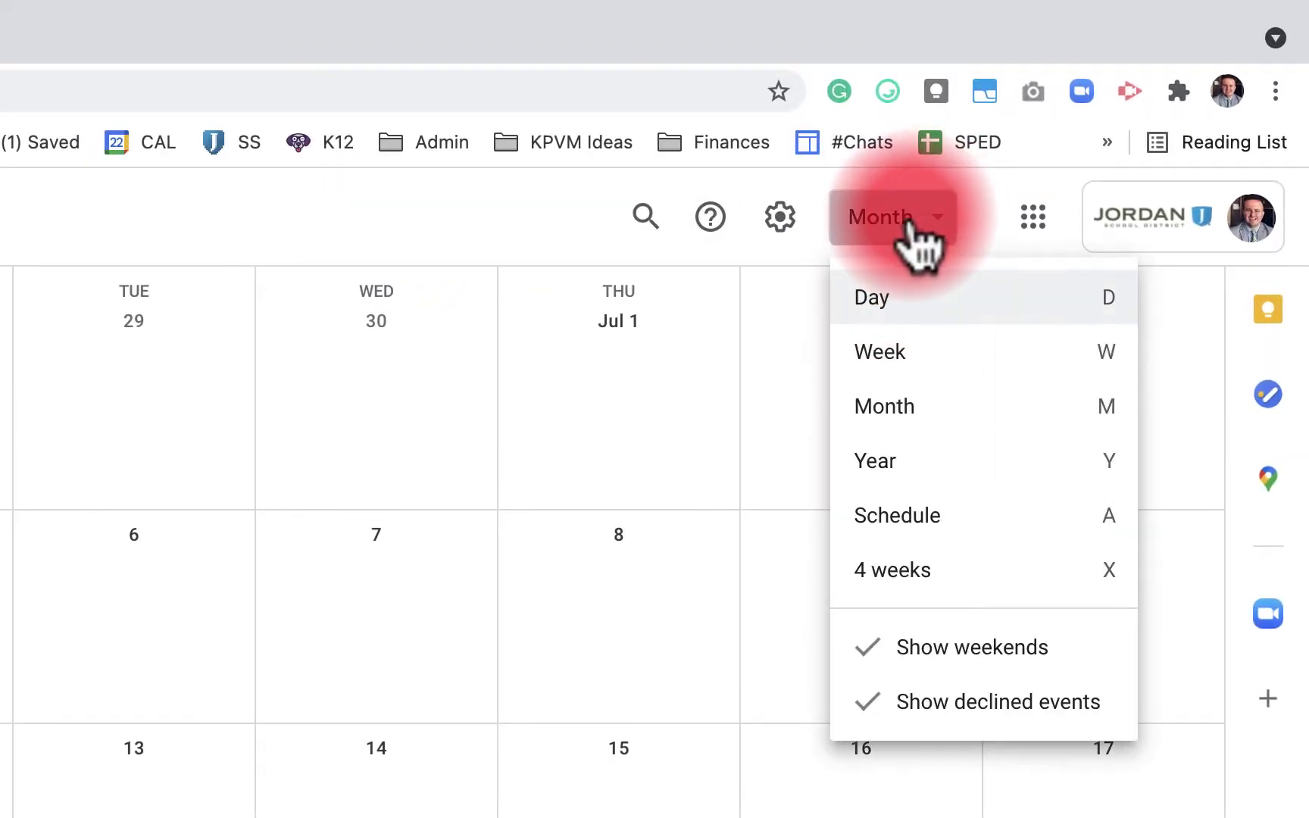
{"action": "key", "text": "Down"}
{"action": "key", "text": "Down"}
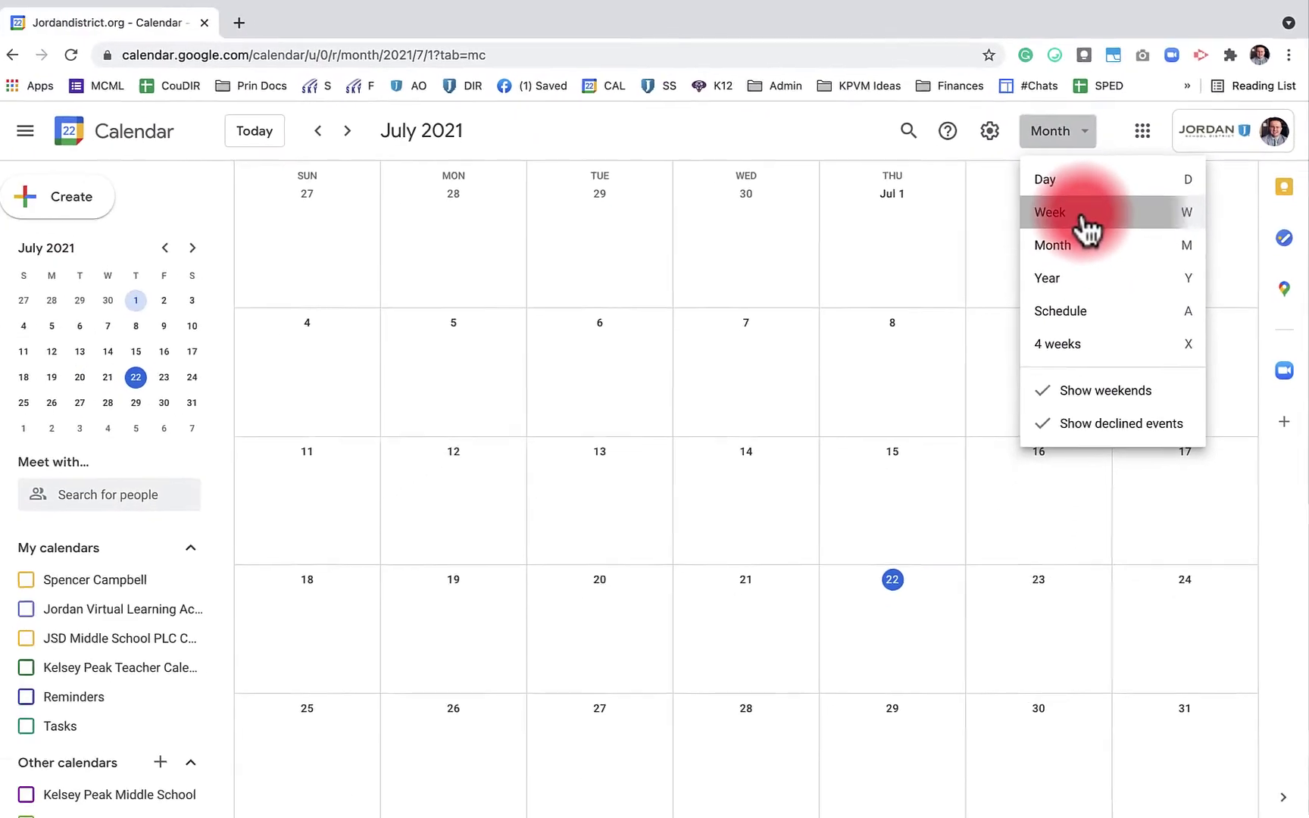
{"action": "left_click", "coordinate": [1085, 216]}
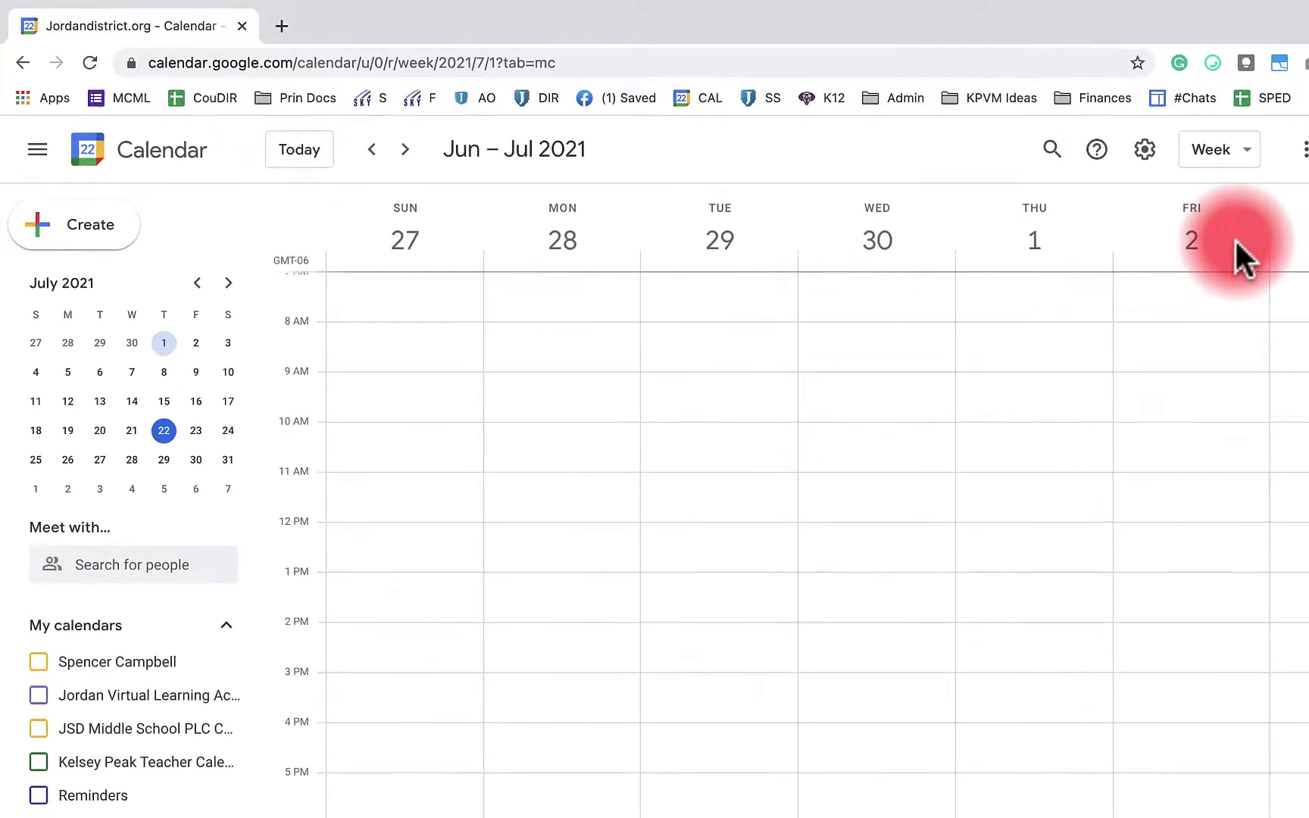
{"action": "left_click", "coordinate": [405, 149]}
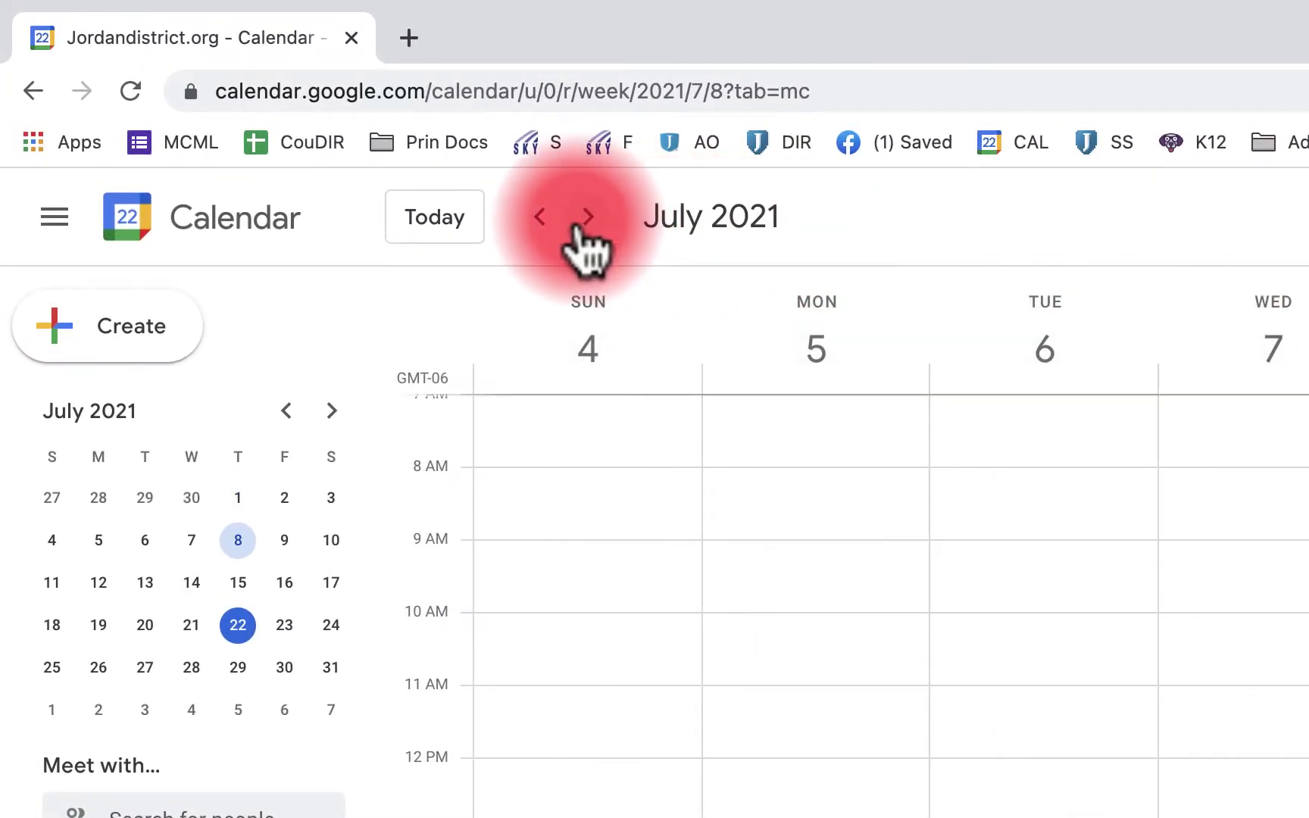
{"action": "left_click", "coordinate": [540, 222]}
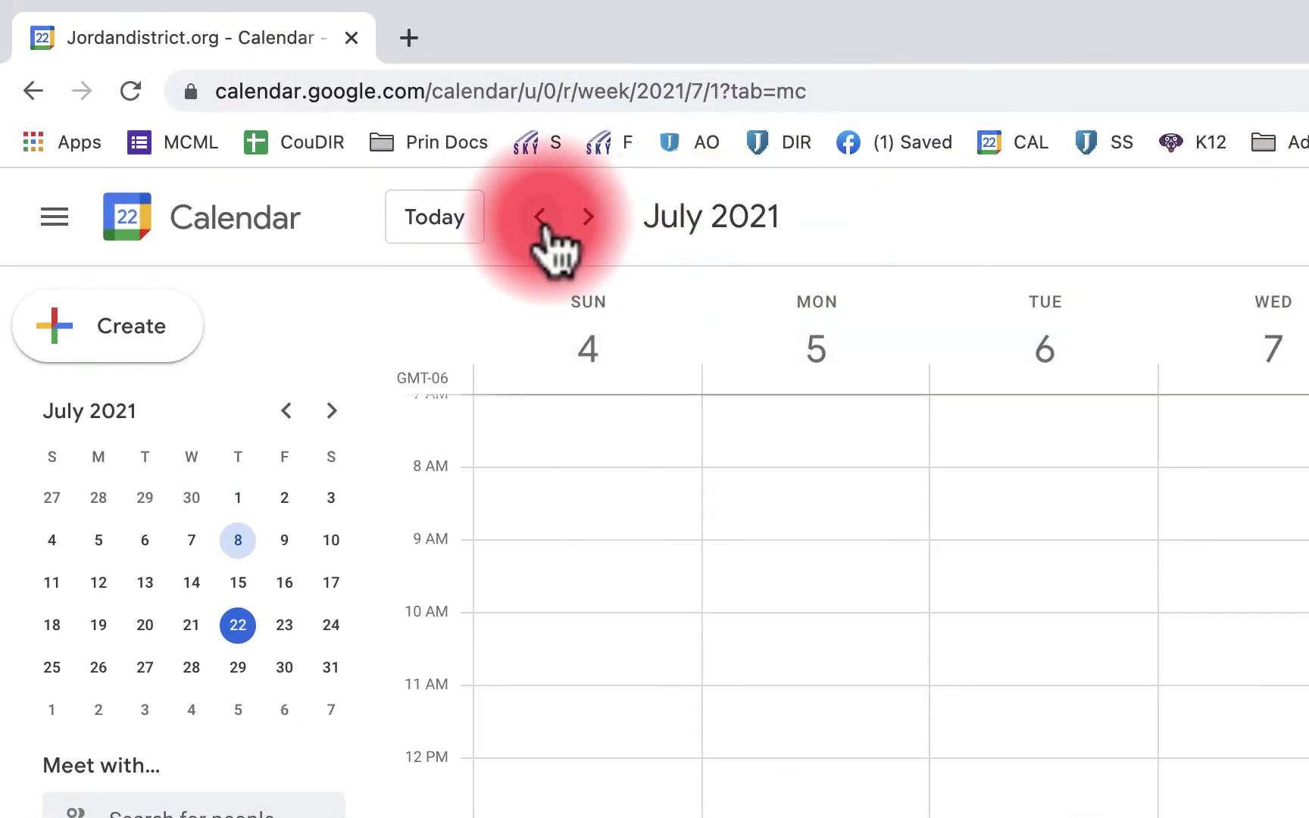
{"action": "left_click", "coordinate": [585, 222]}
{"action": "left_click", "coordinate": [587, 219]}
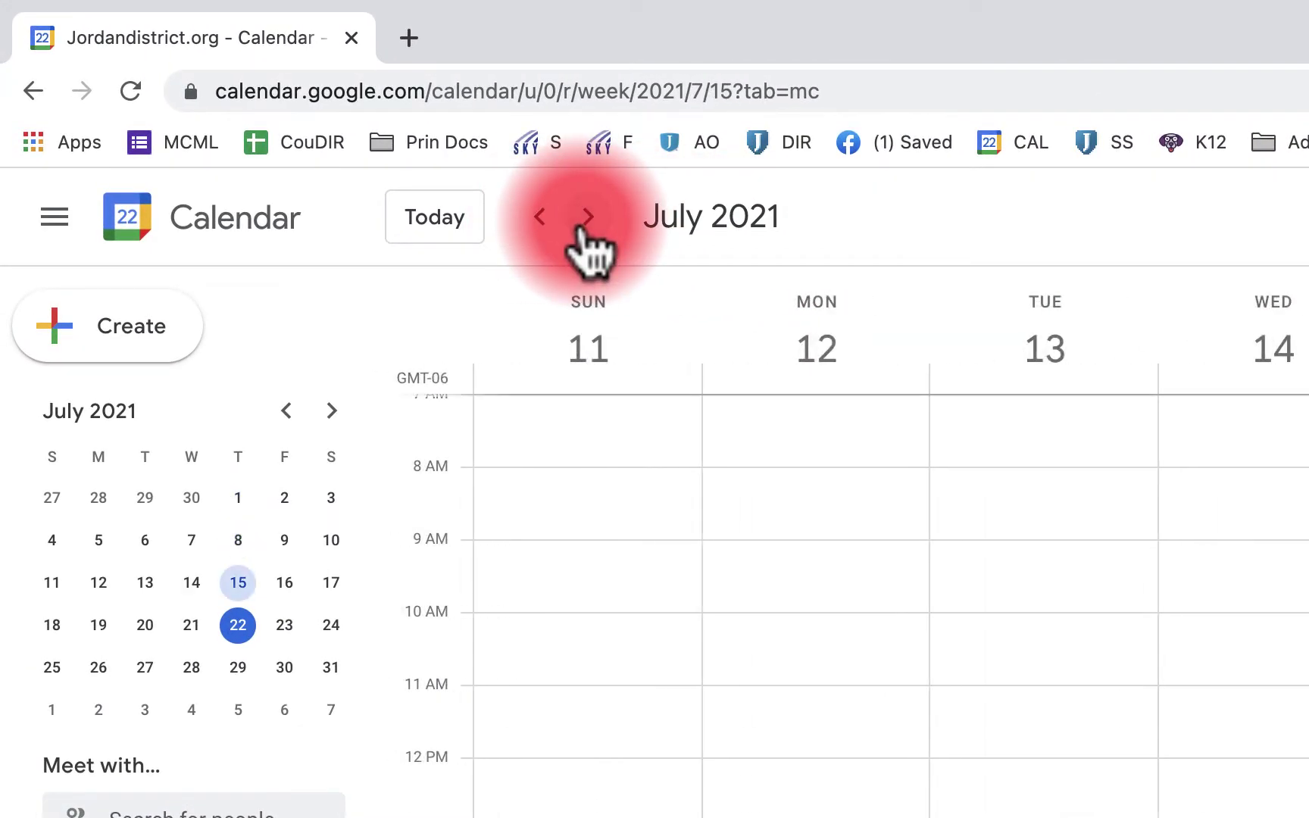
{"action": "left_click", "coordinate": [587, 220]}
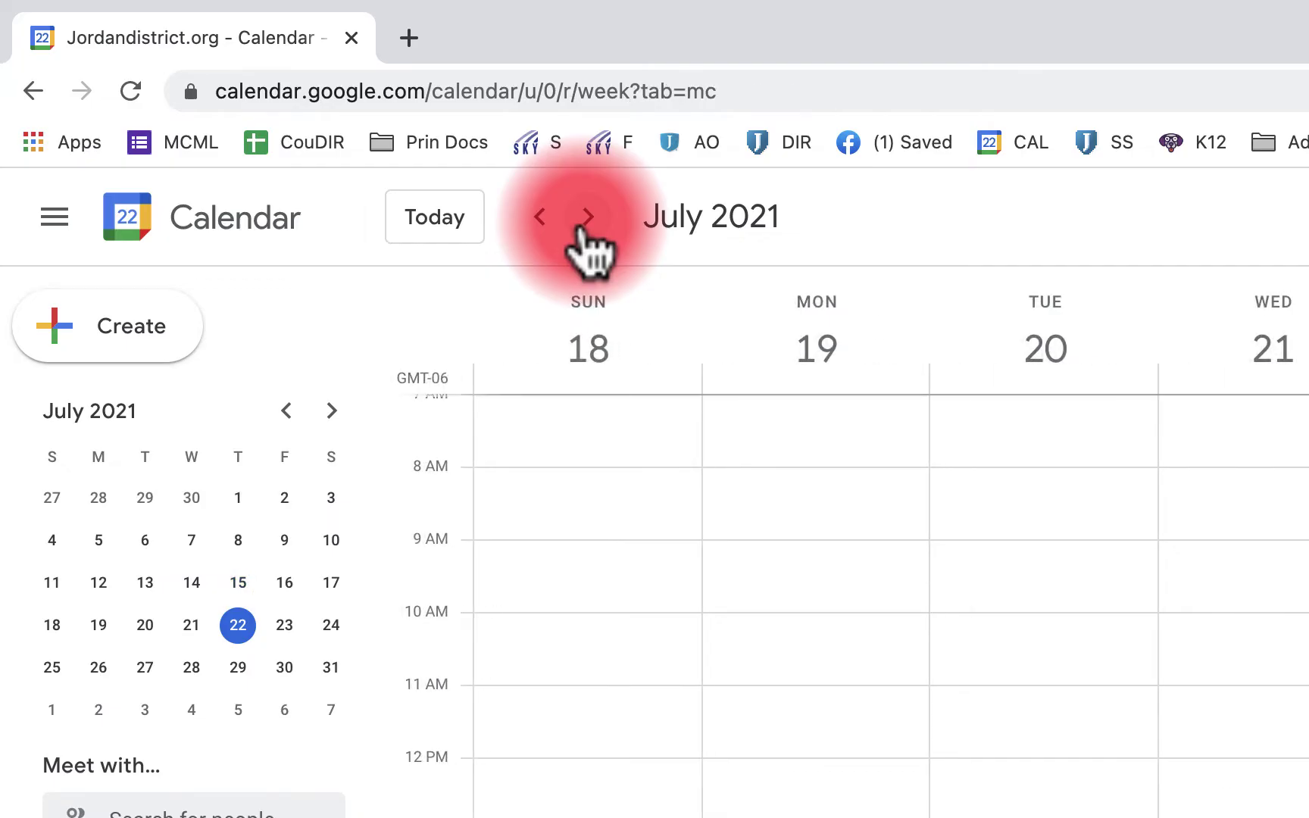
{"action": "left_click", "coordinate": [939, 227]}
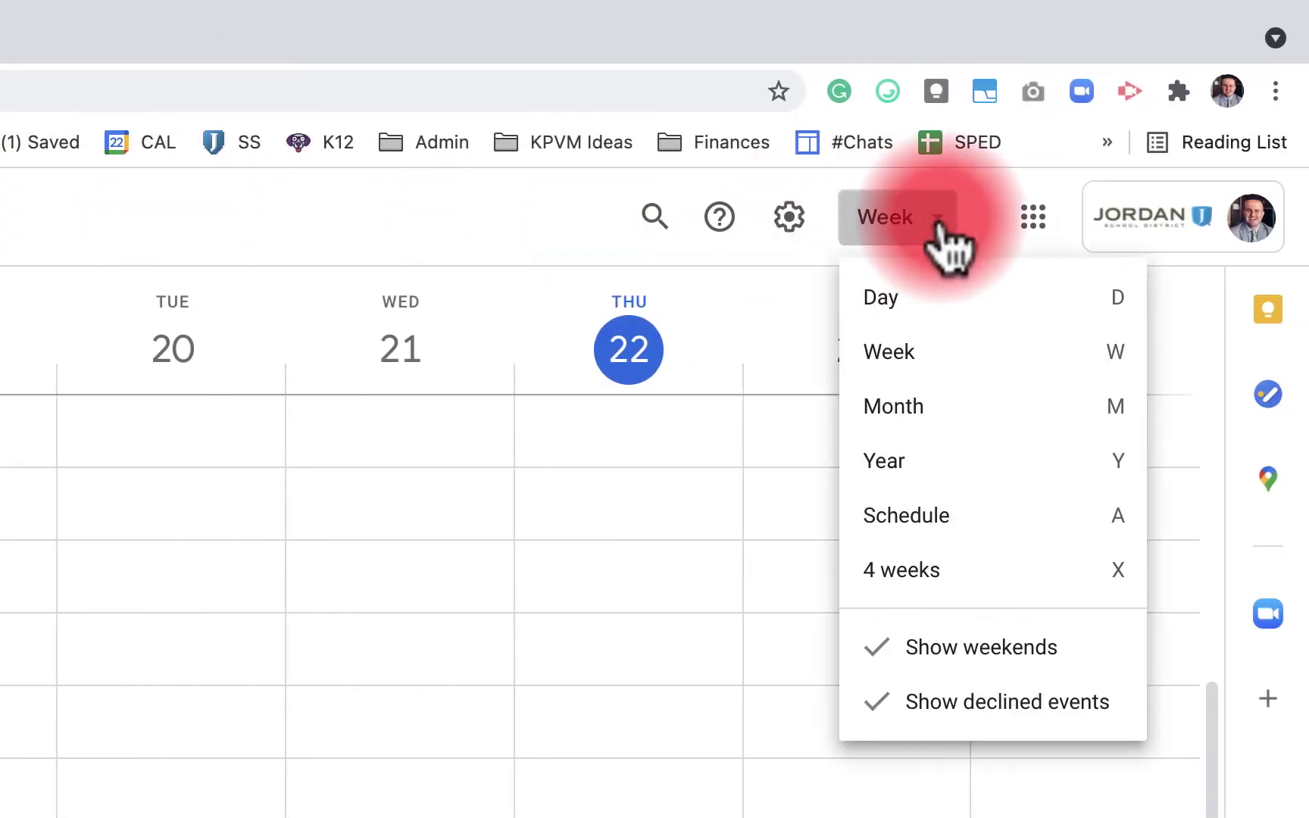
{"action": "left_click", "coordinate": [937, 415]}
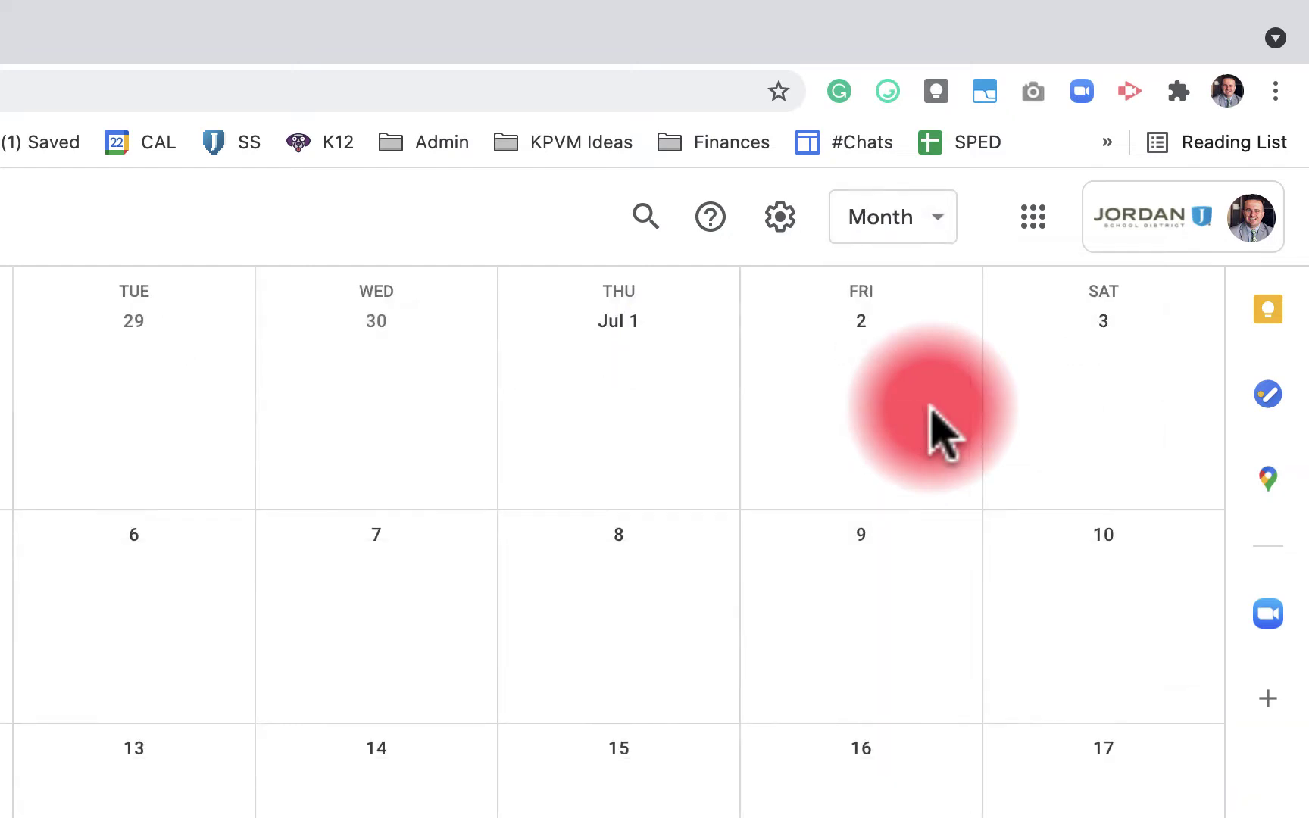
{"action": "left_click", "coordinate": [643, 215]}
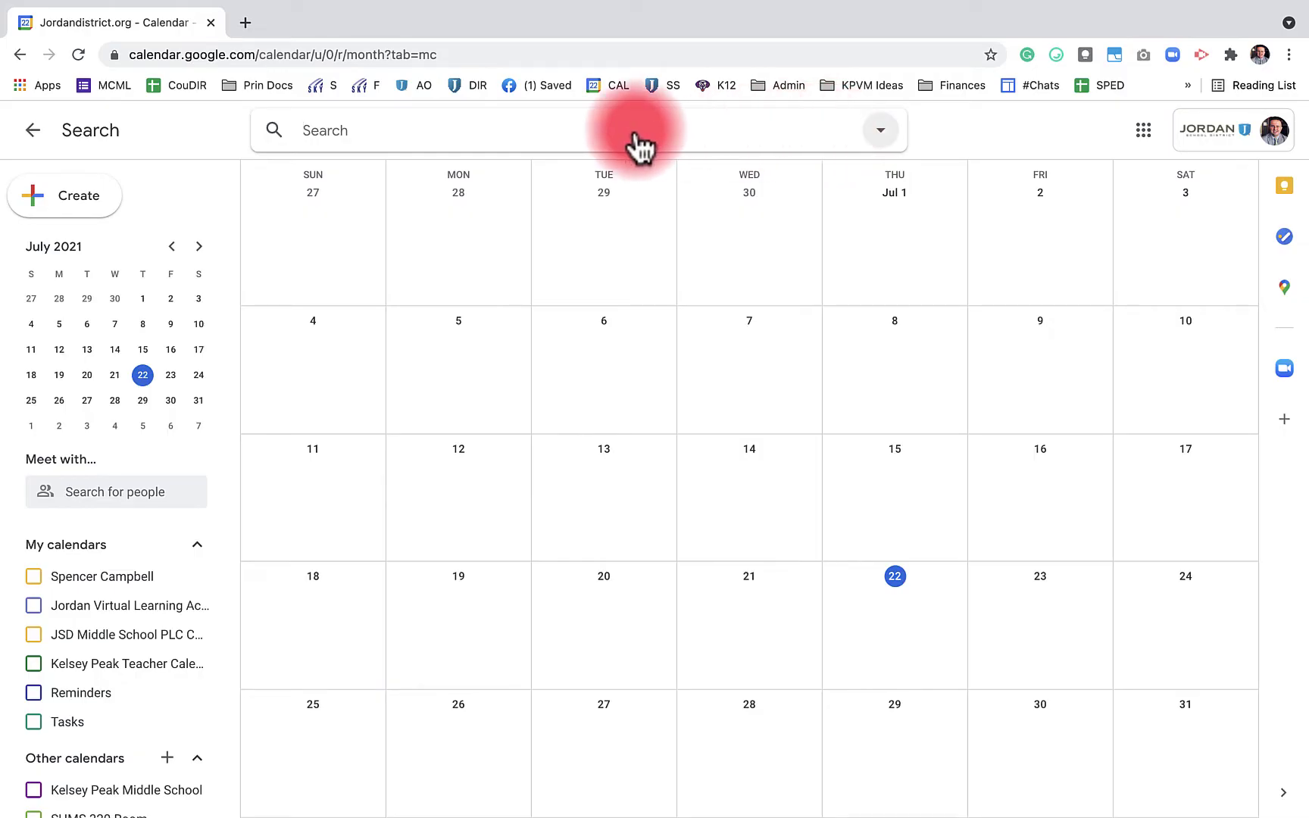
{"action": "left_click", "coordinate": [33, 130]}
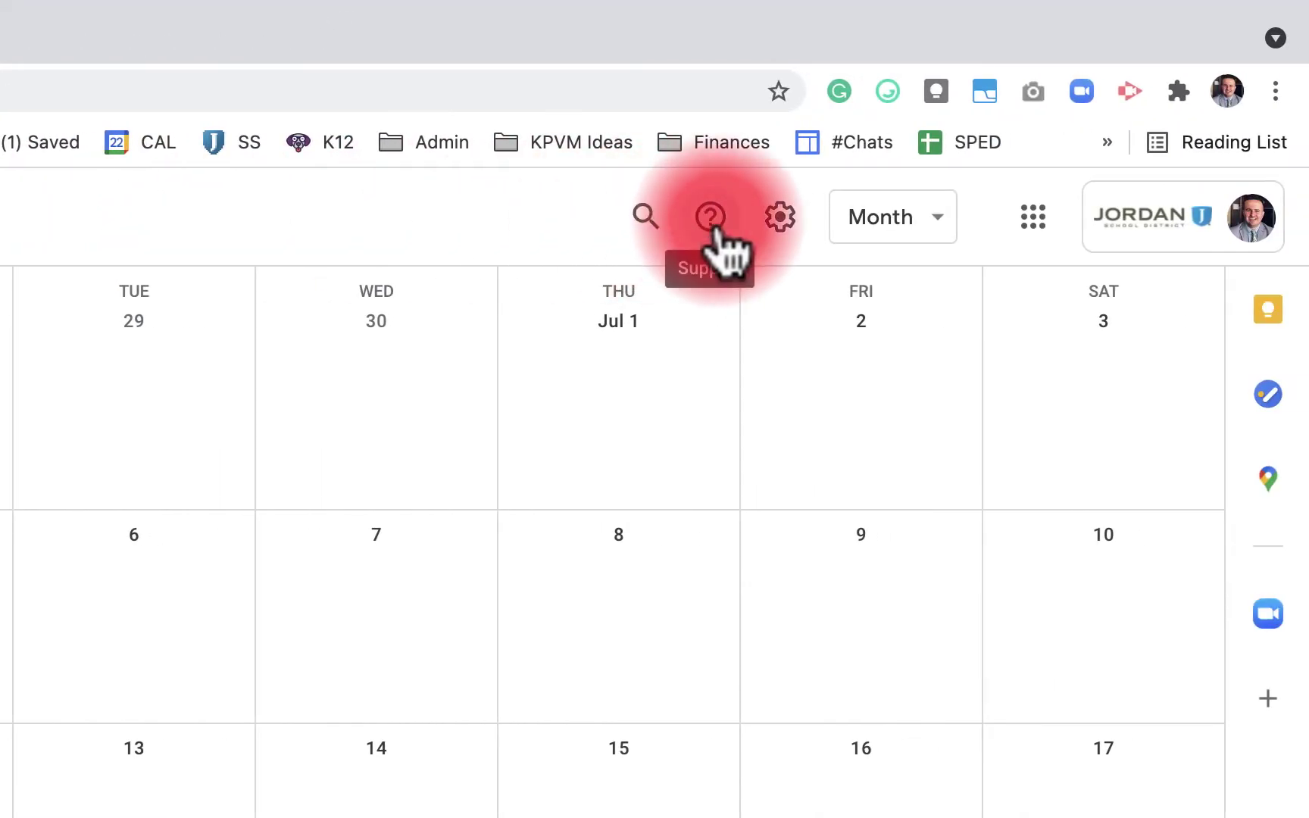
{"action": "left_click", "coordinate": [712, 223]}
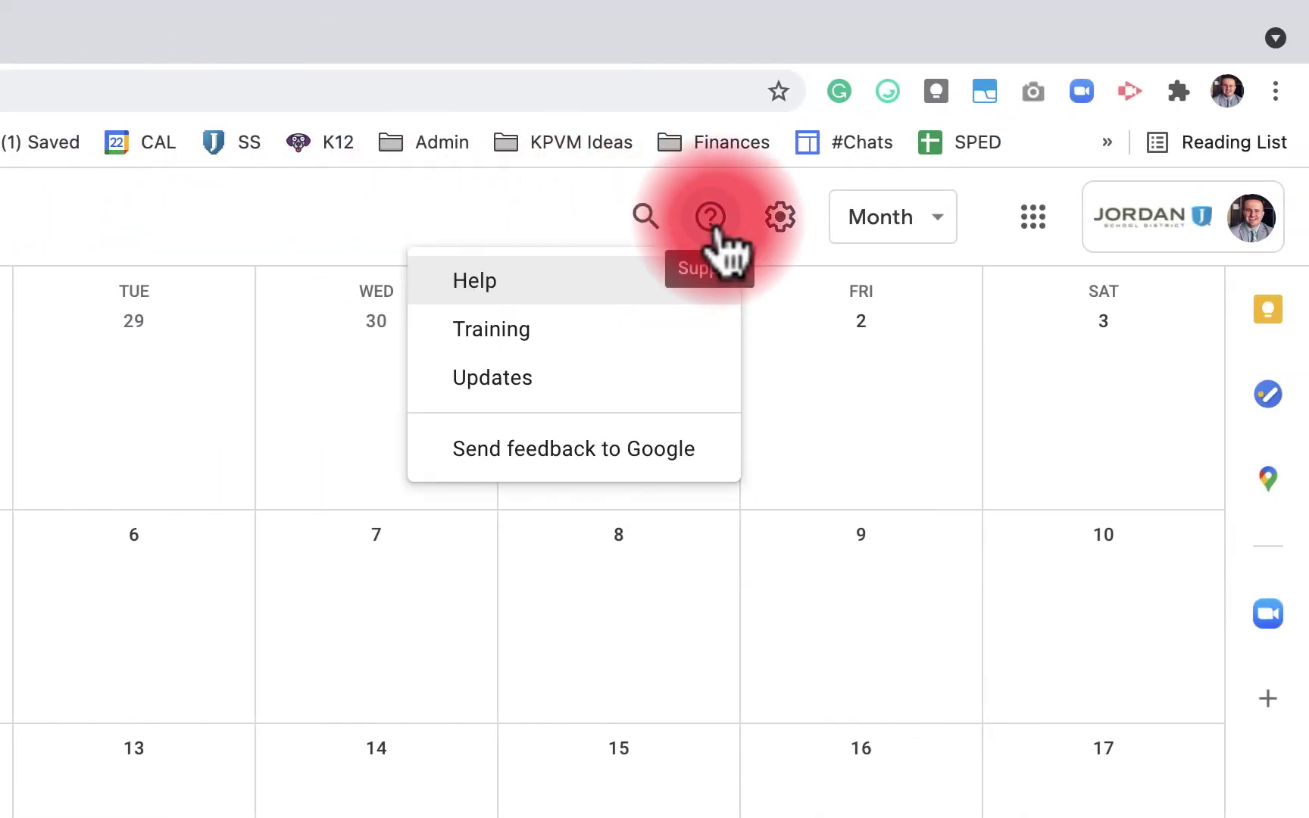
{"action": "key", "text": "Down"}
{"action": "key", "text": "Down"}
{"action": "key", "text": "Down"}
{"action": "key", "text": "Down"}
{"action": "key", "text": "Down"}
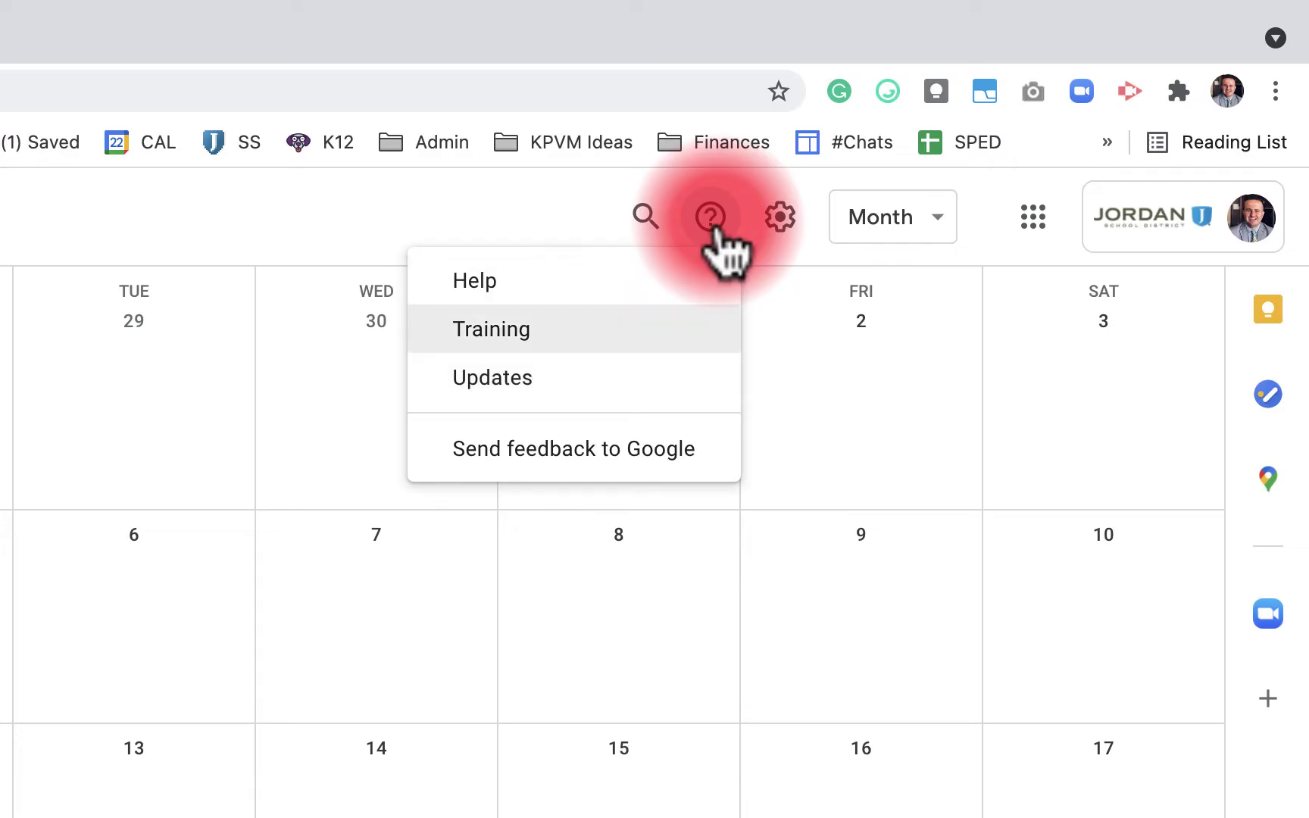
{"action": "key", "text": "Up"}
{"action": "key", "text": "Up"}
{"action": "key", "text": "Up"}
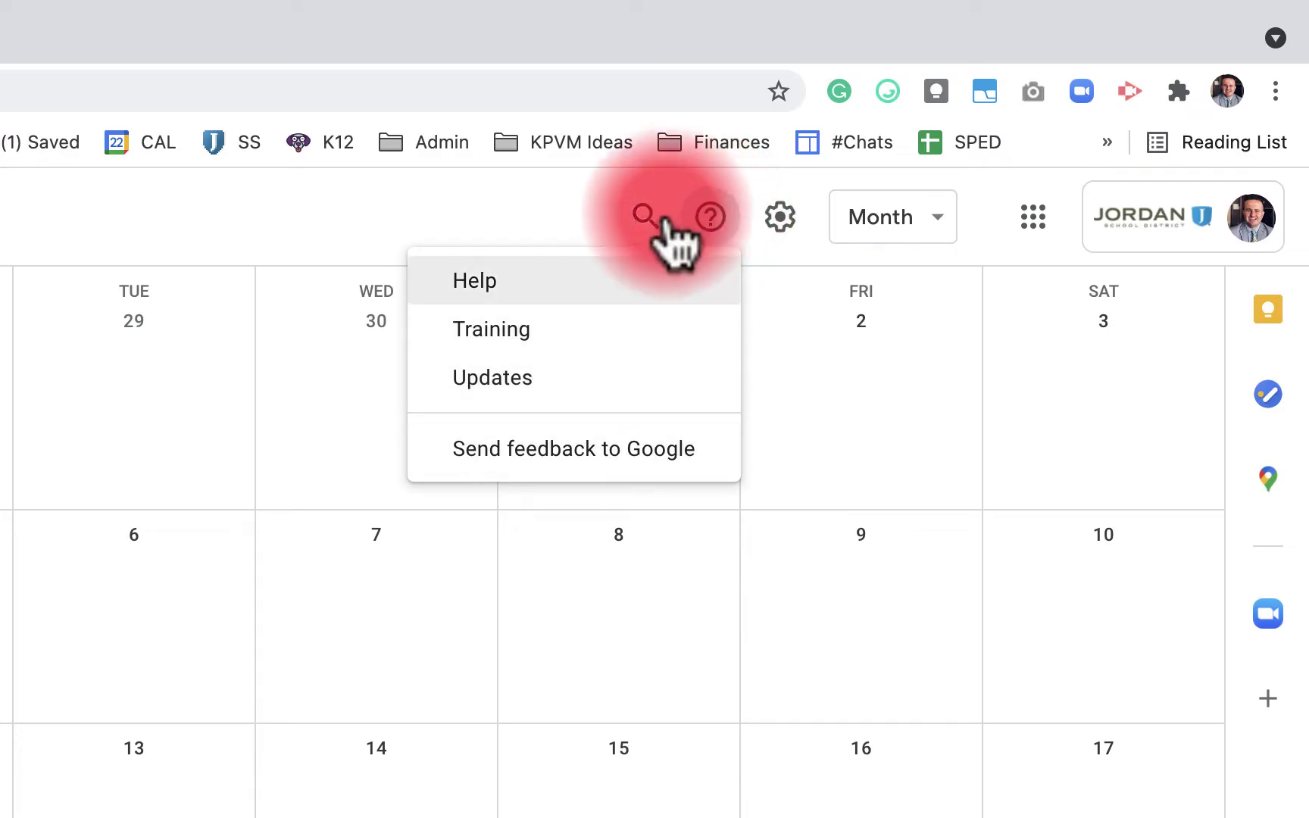
{"action": "key", "text": "Escape"}
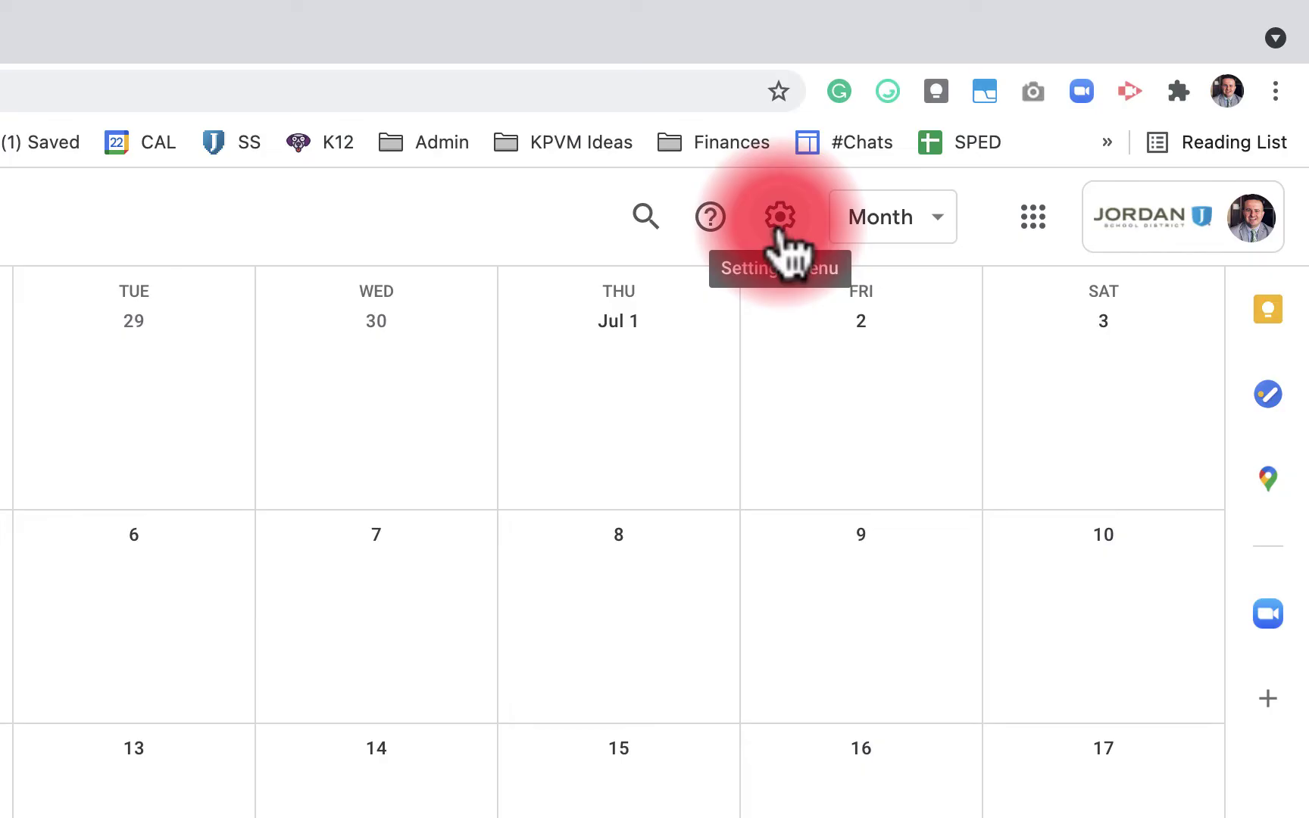
{"action": "left_click", "coordinate": [780, 219]}
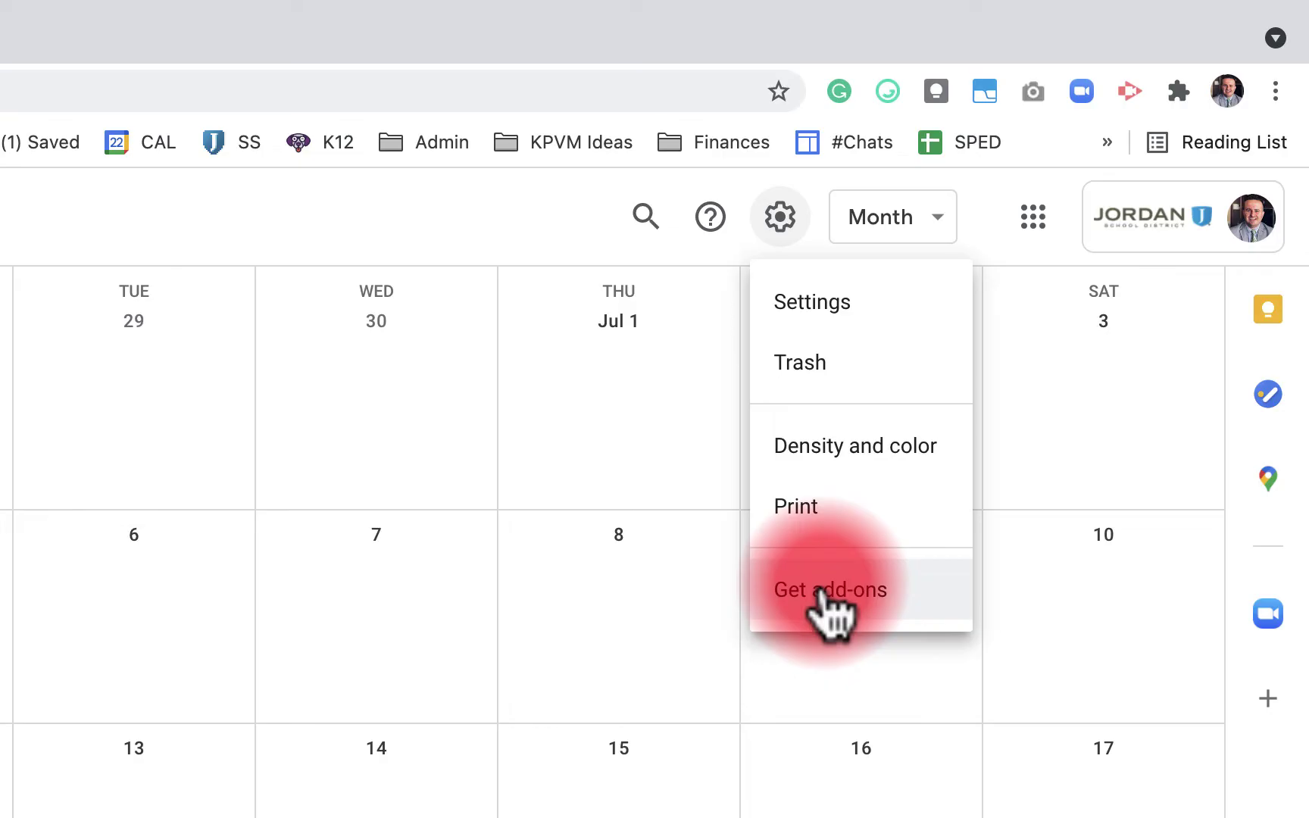
{"action": "left_click", "coordinate": [921, 222]}
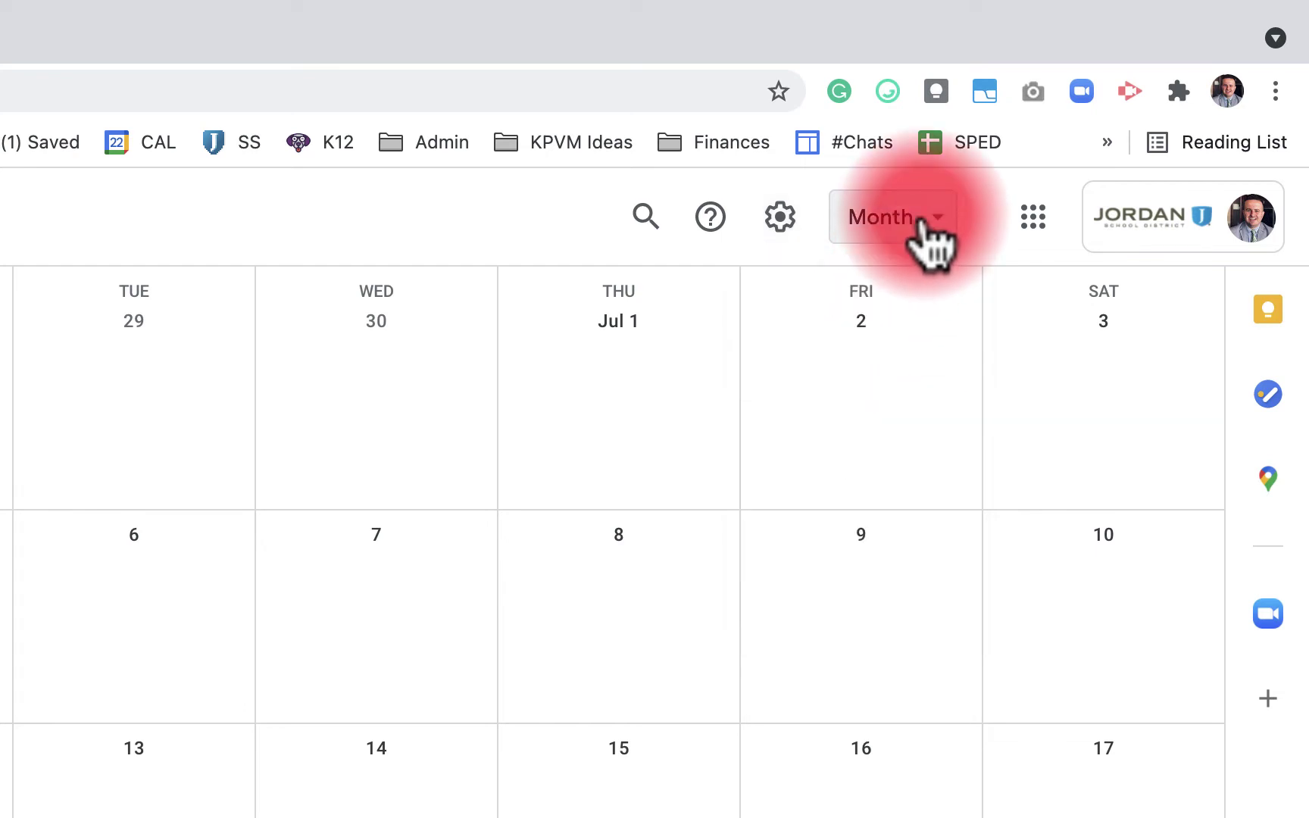
{"action": "left_click", "coordinate": [920, 222]}
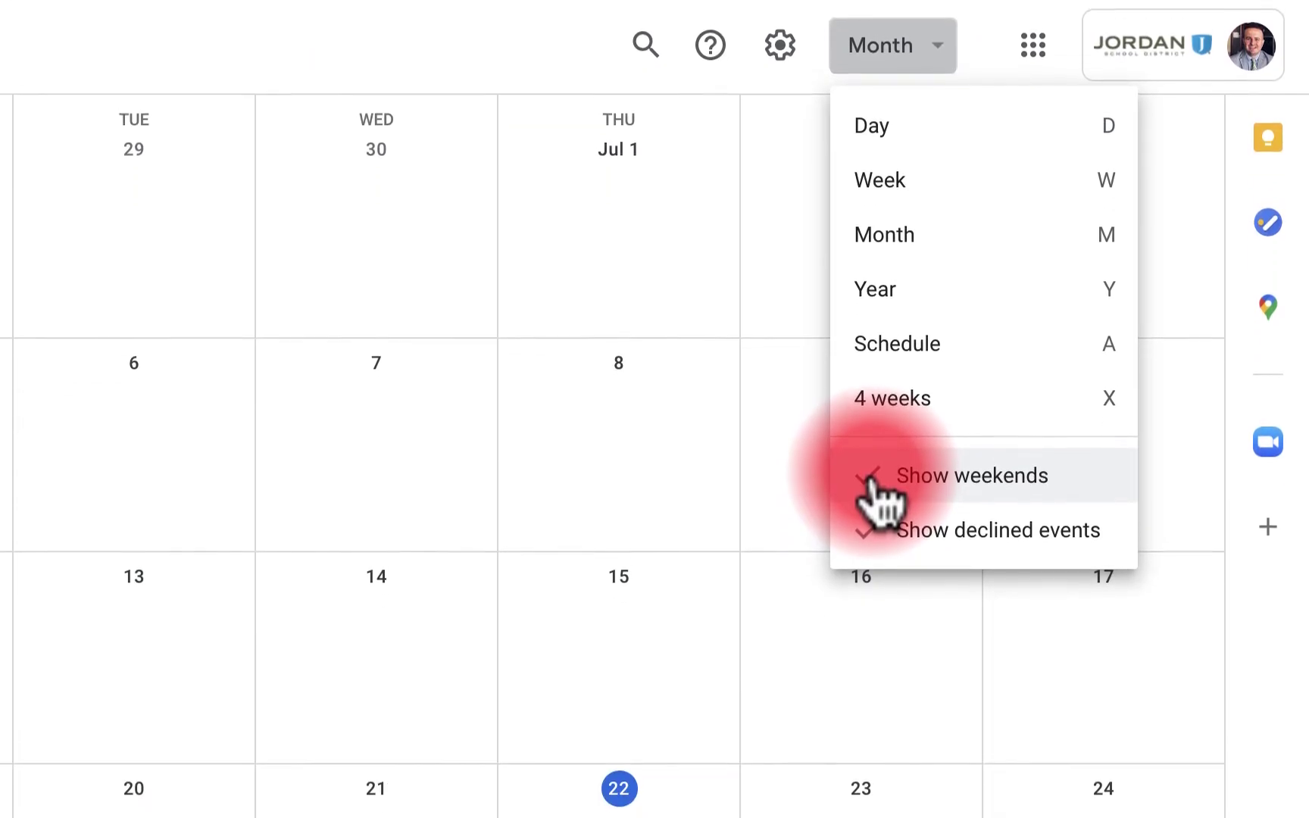
{"action": "left_click", "coordinate": [879, 477]}
{"action": "left_click", "coordinate": [912, 59]}
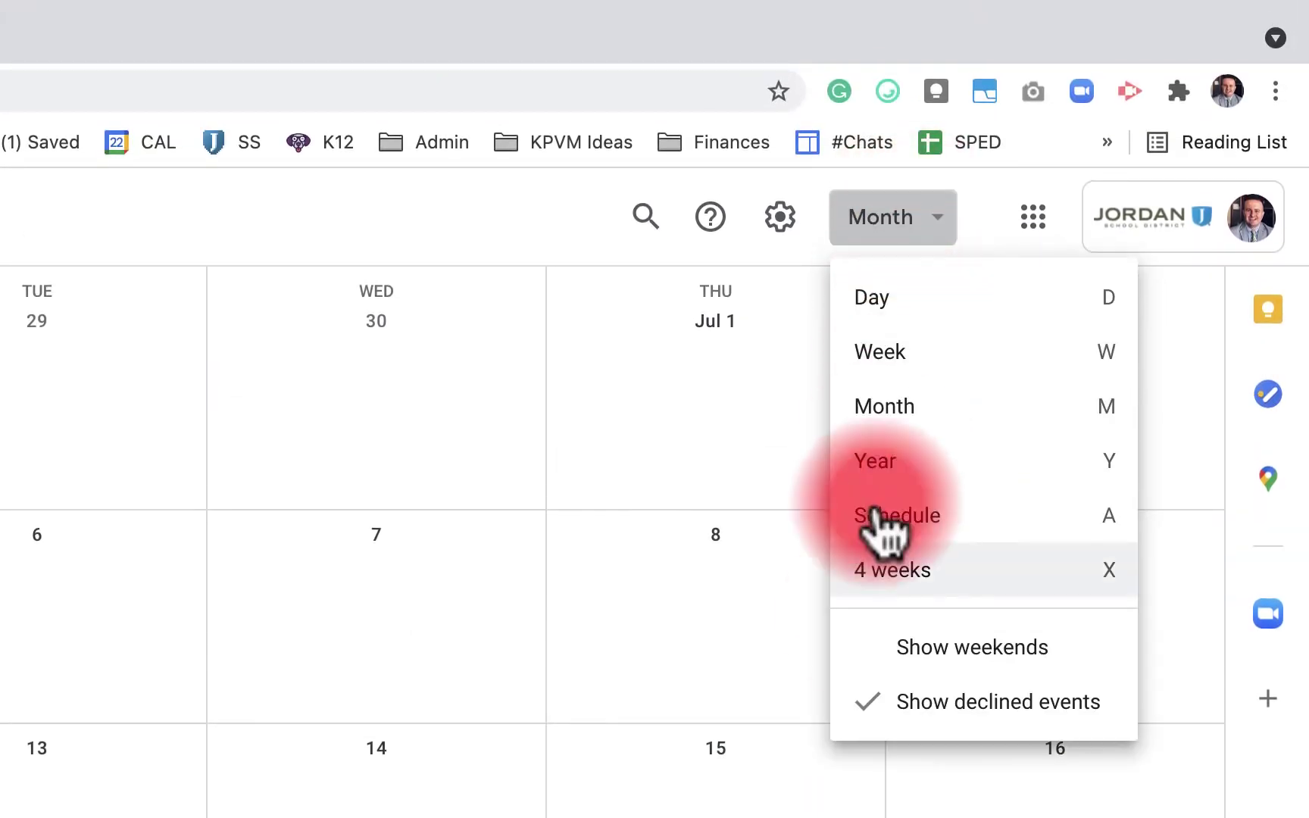
{"action": "left_click", "coordinate": [869, 701]}
{"action": "left_click", "coordinate": [922, 225]}
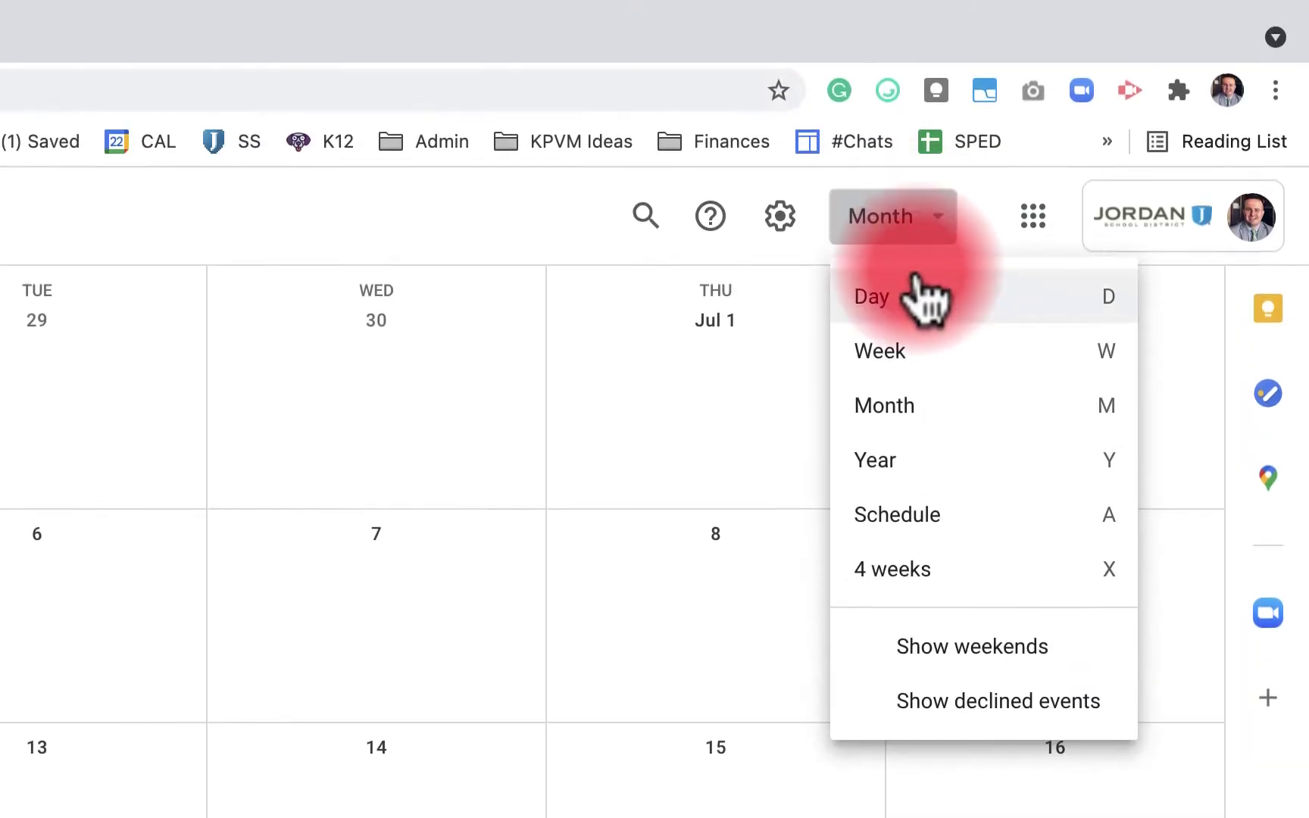
{"action": "left_click", "coordinate": [863, 647]}
{"action": "left_click", "coordinate": [920, 225]}
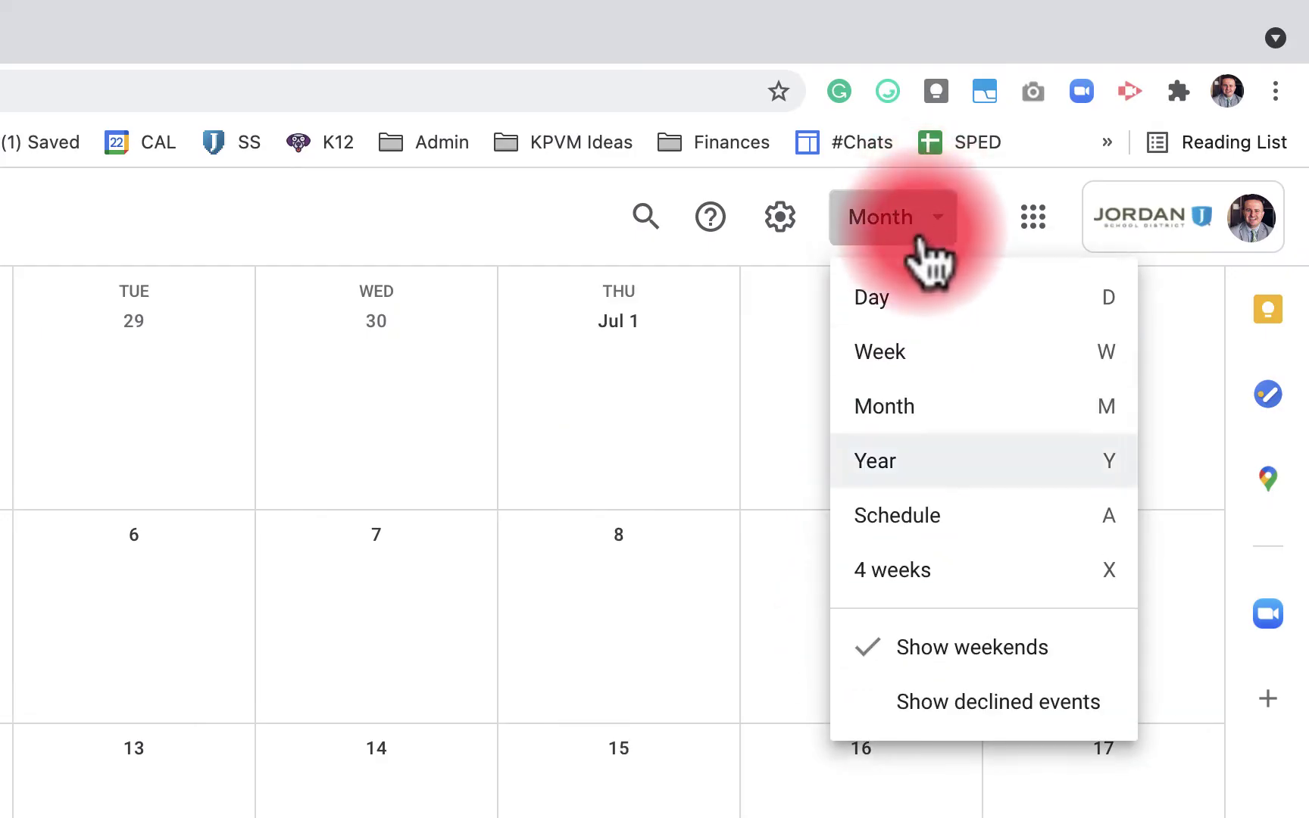
{"action": "left_click", "coordinate": [878, 701]}
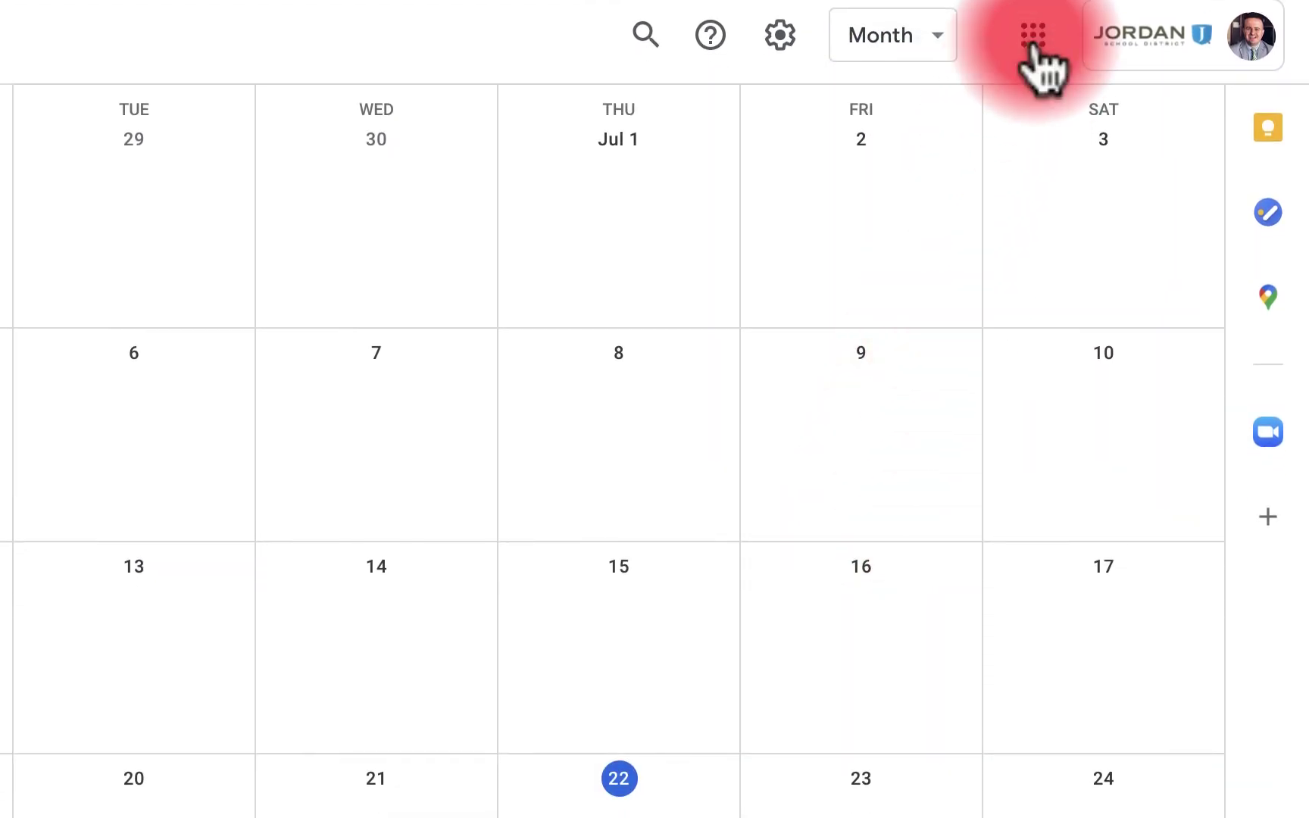
{"action": "left_click", "coordinate": [1033, 38]}
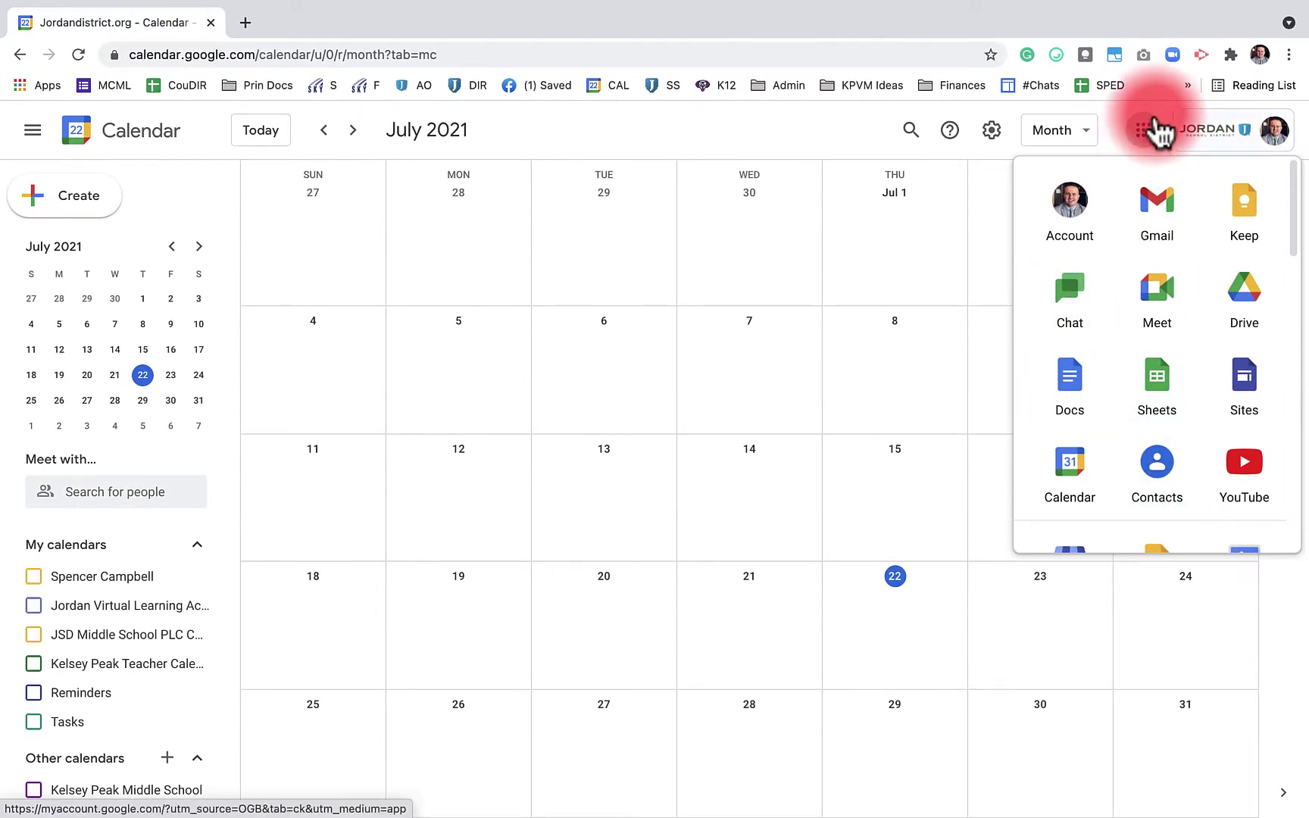
{"action": "left_click", "coordinate": [1153, 125]}
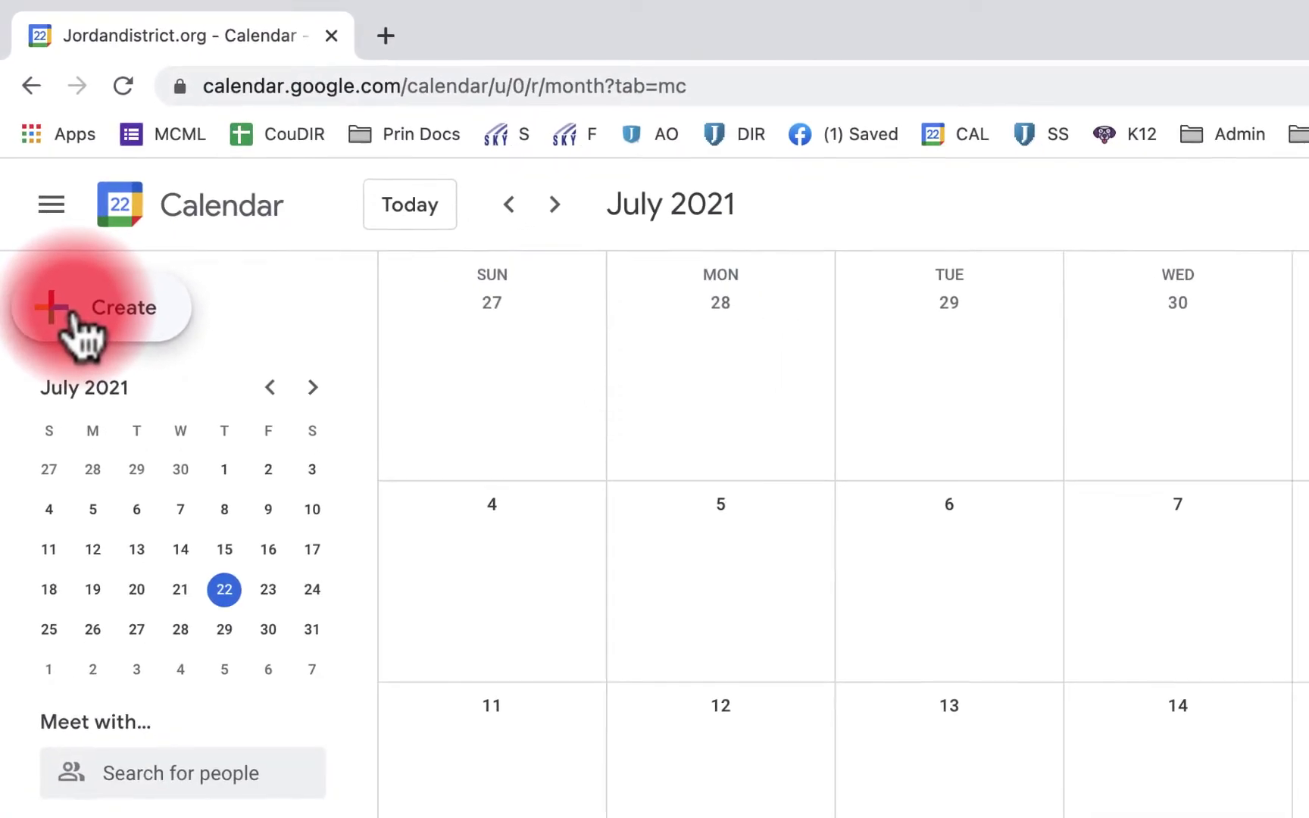
Discard a stray new event and page the mini calendar forward to September 2021
{"action": "left_click", "coordinate": [50, 209]}
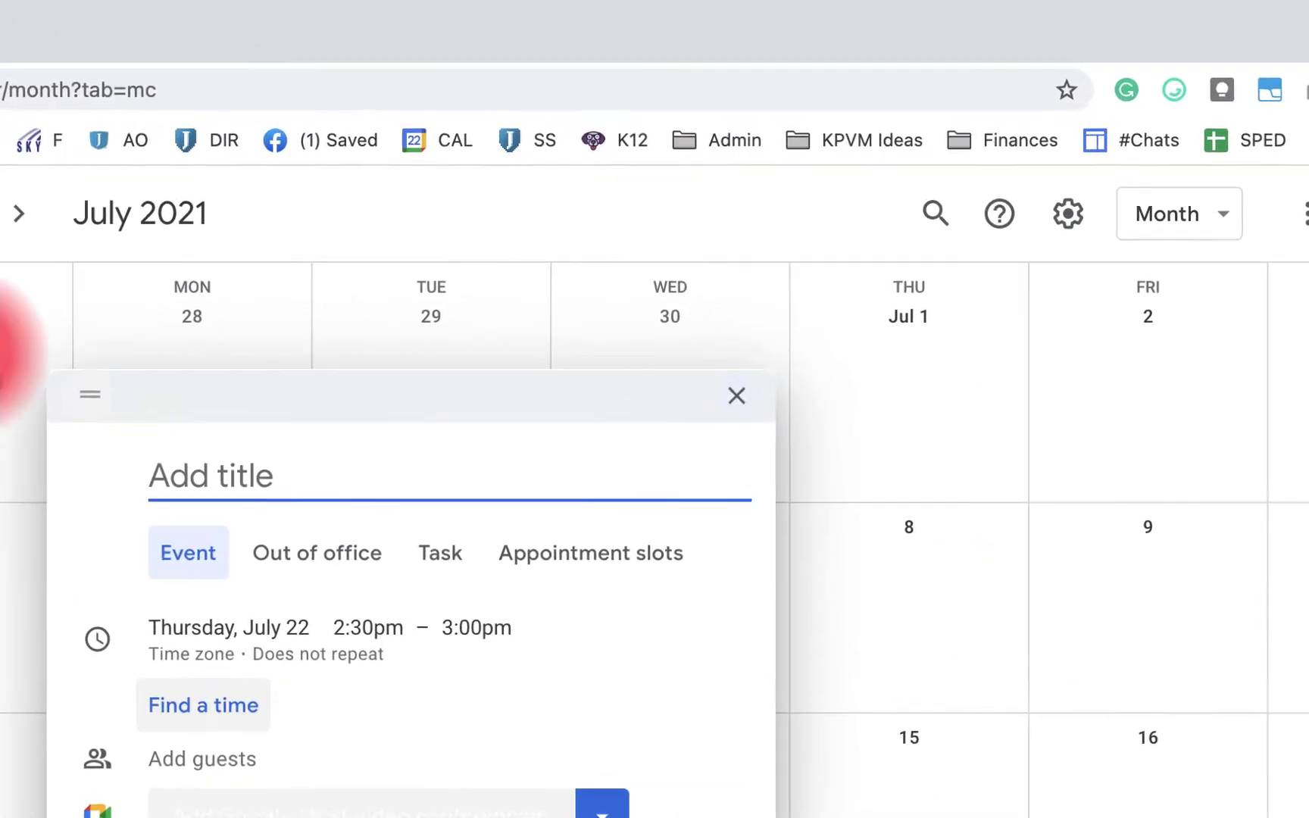
{"action": "left_click", "coordinate": [736, 395]}
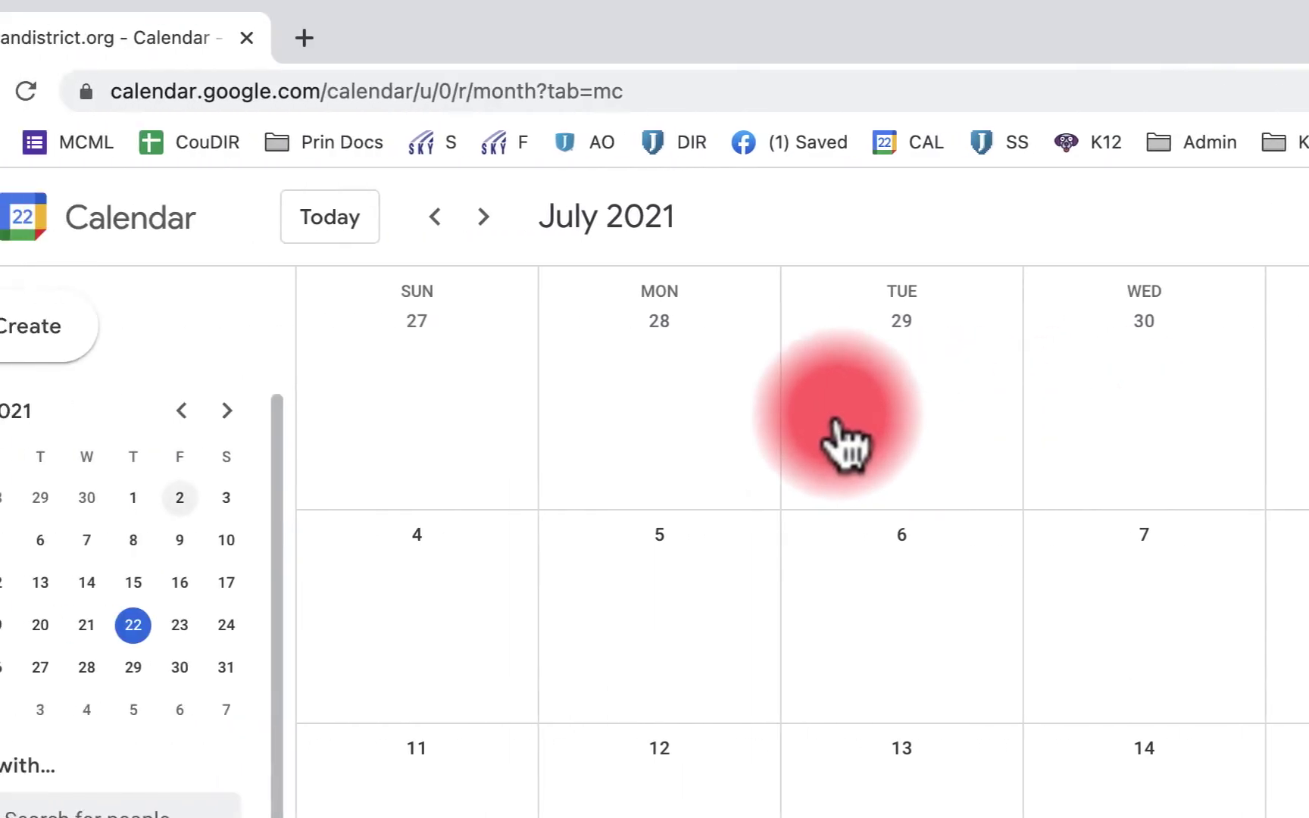
{"action": "left_click", "coordinate": [331, 413]}
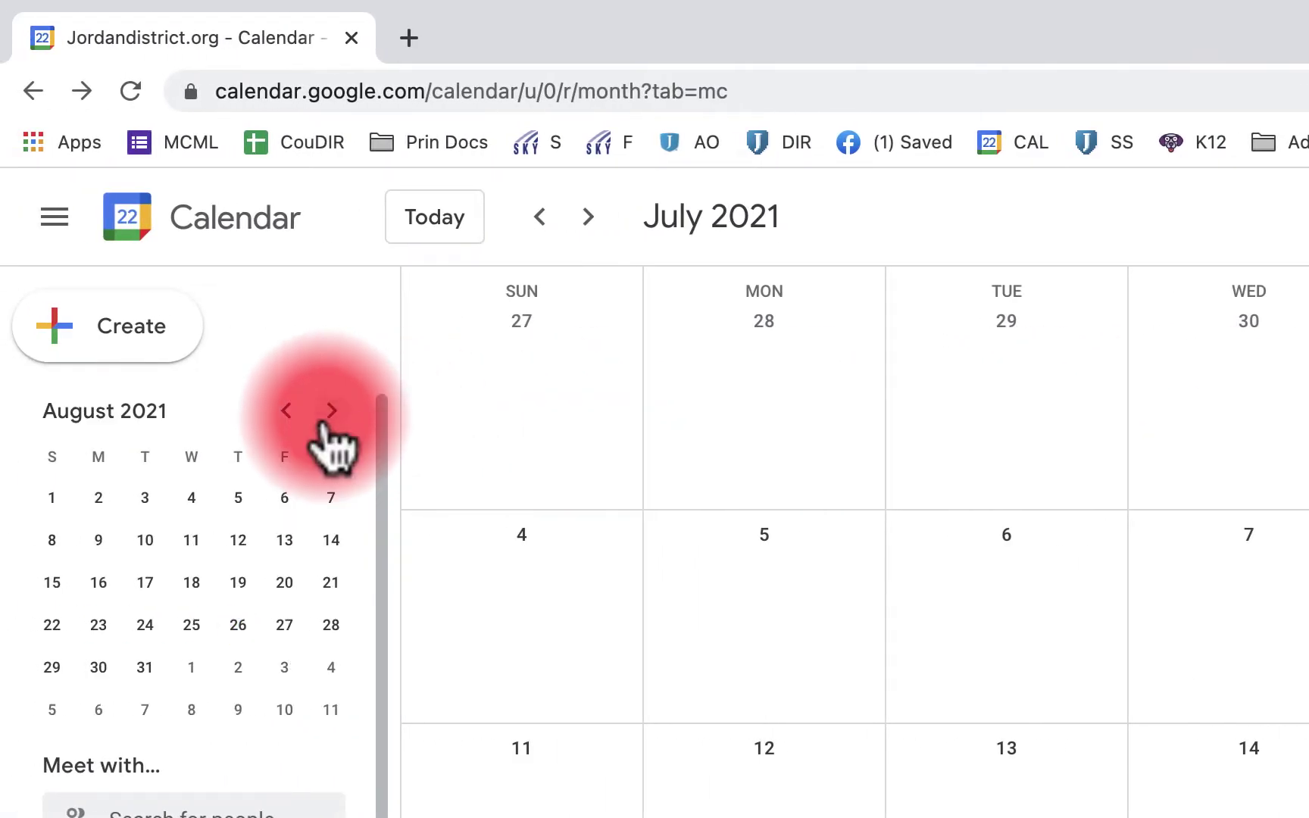
{"action": "left_click", "coordinate": [331, 413]}
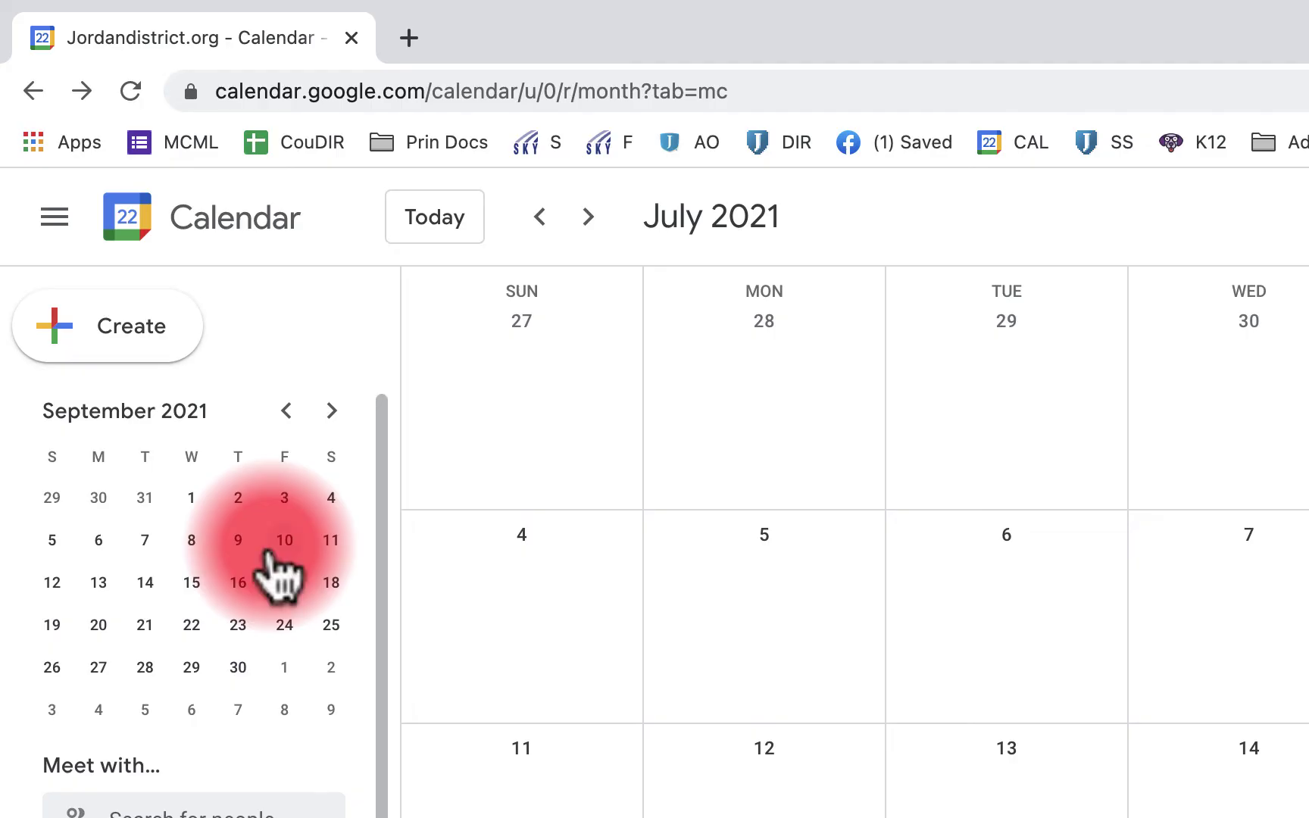
{"action": "scroll", "coordinate": [257, 758], "scroll_direction": "down", "scroll_amount": 1}
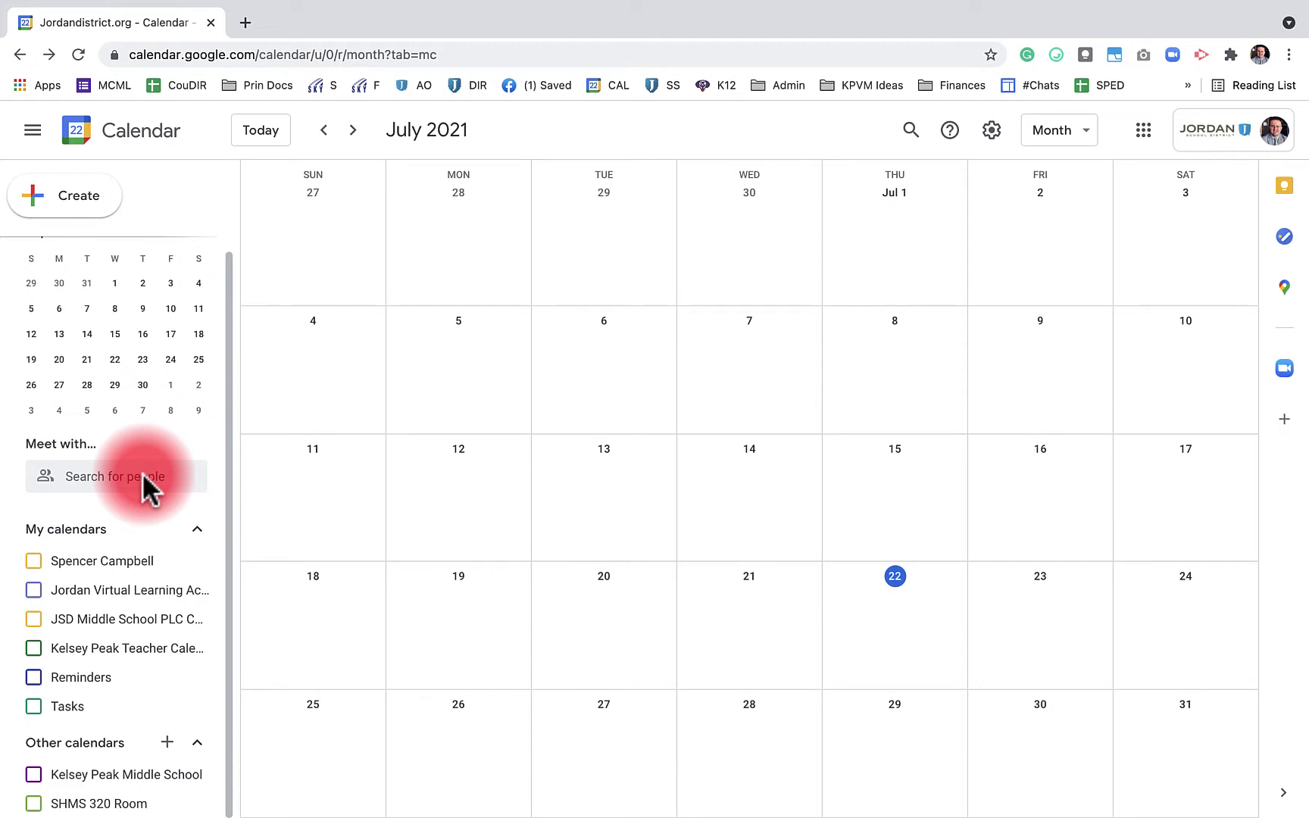
{"action": "left_click", "coordinate": [144, 477]}
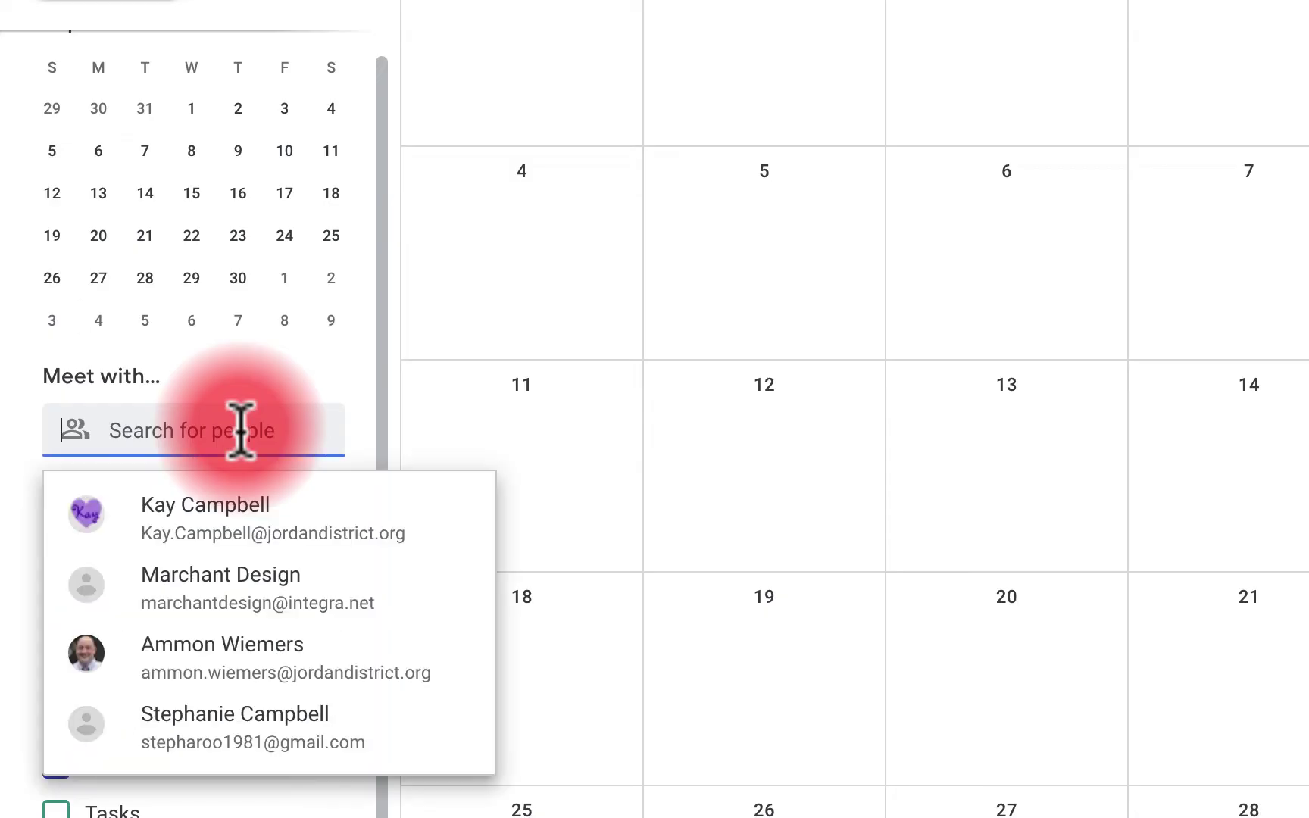
{"action": "left_click", "coordinate": [313, 386]}
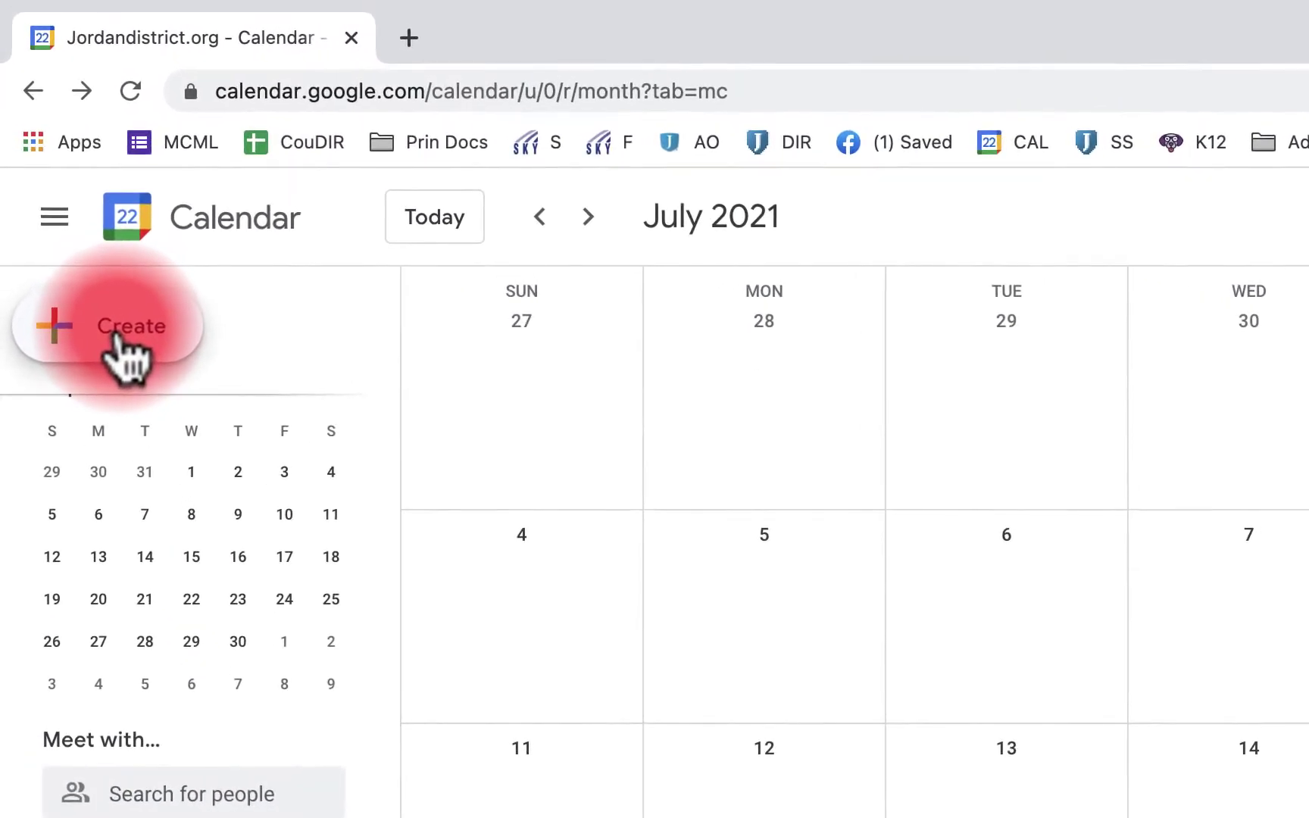
Start a new event titled 'New Event' dated Friday, July 23
{"action": "left_click", "coordinate": [117, 335]}
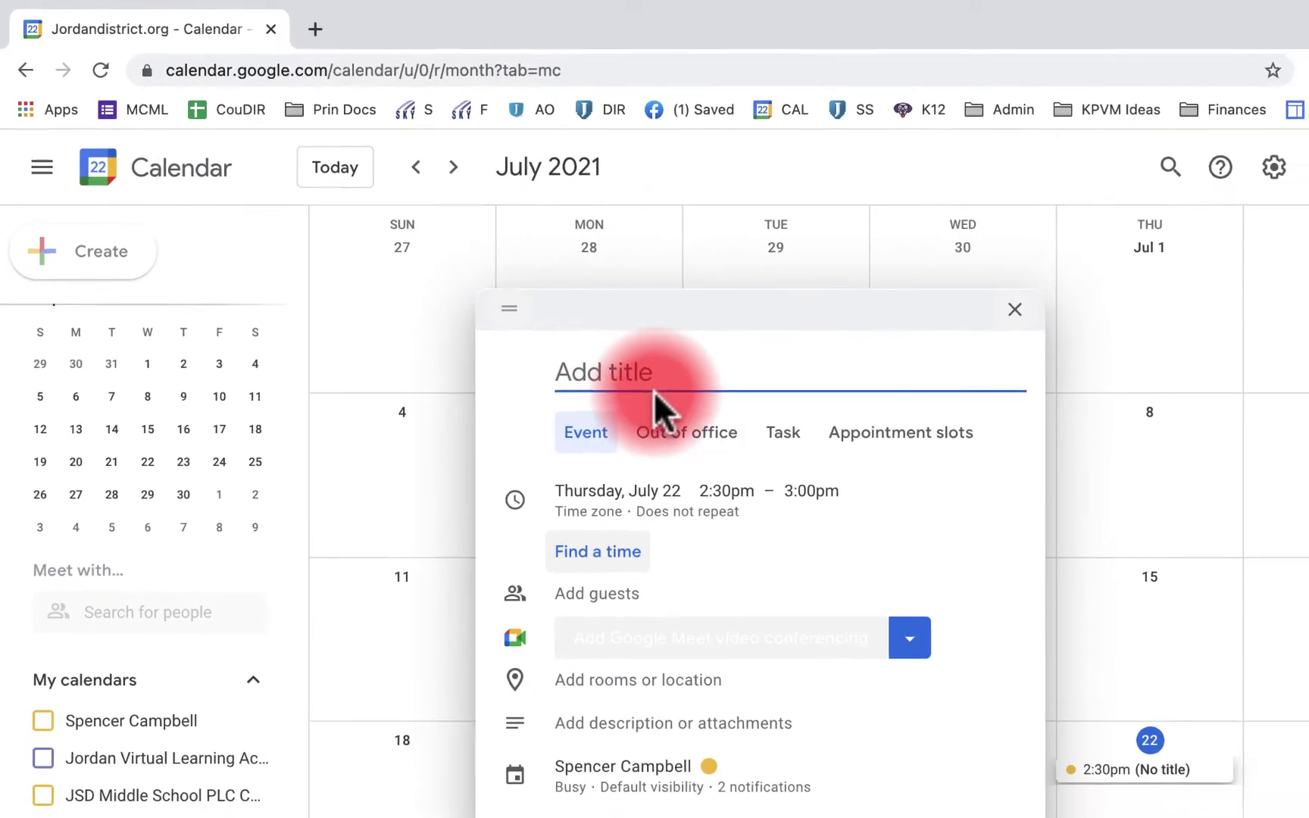
{"action": "type", "text": "New Even"}
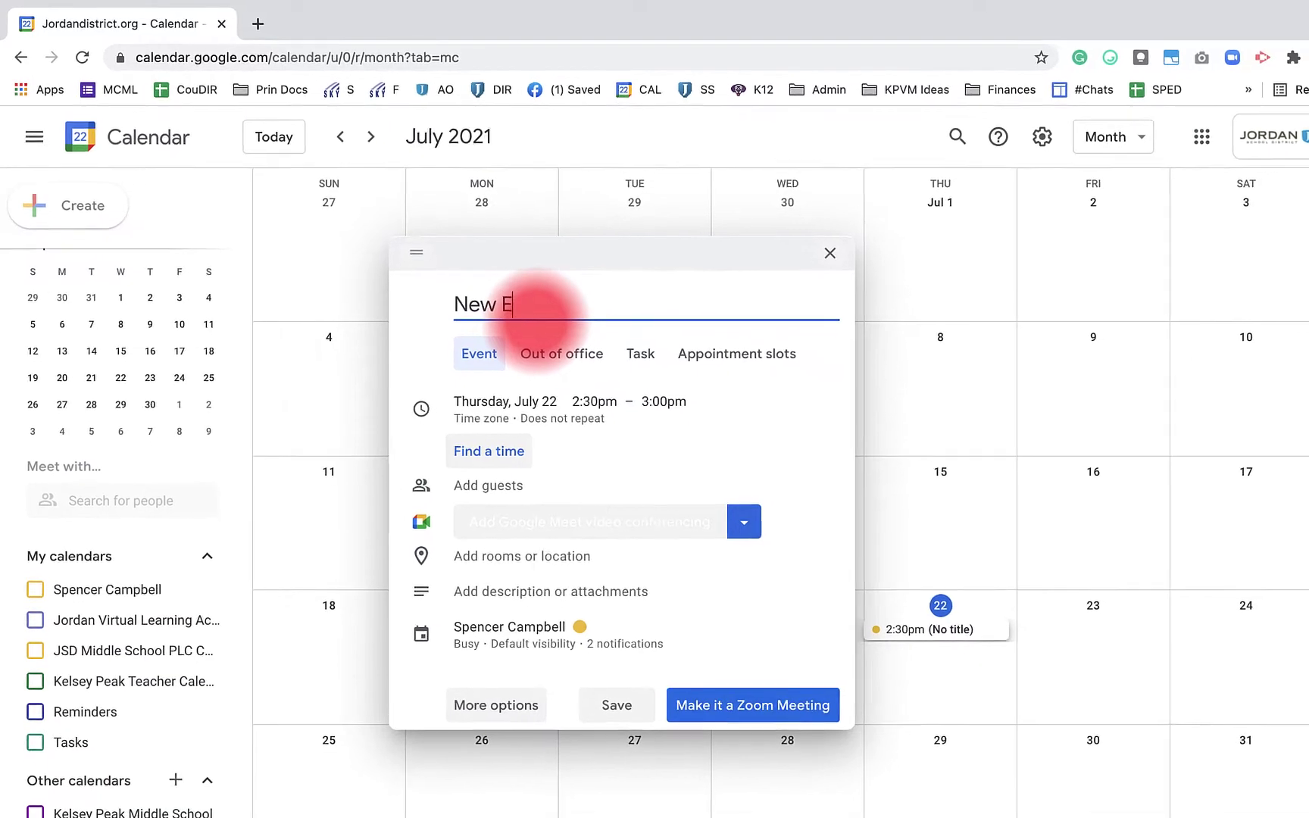
{"action": "type", "text": "t"}
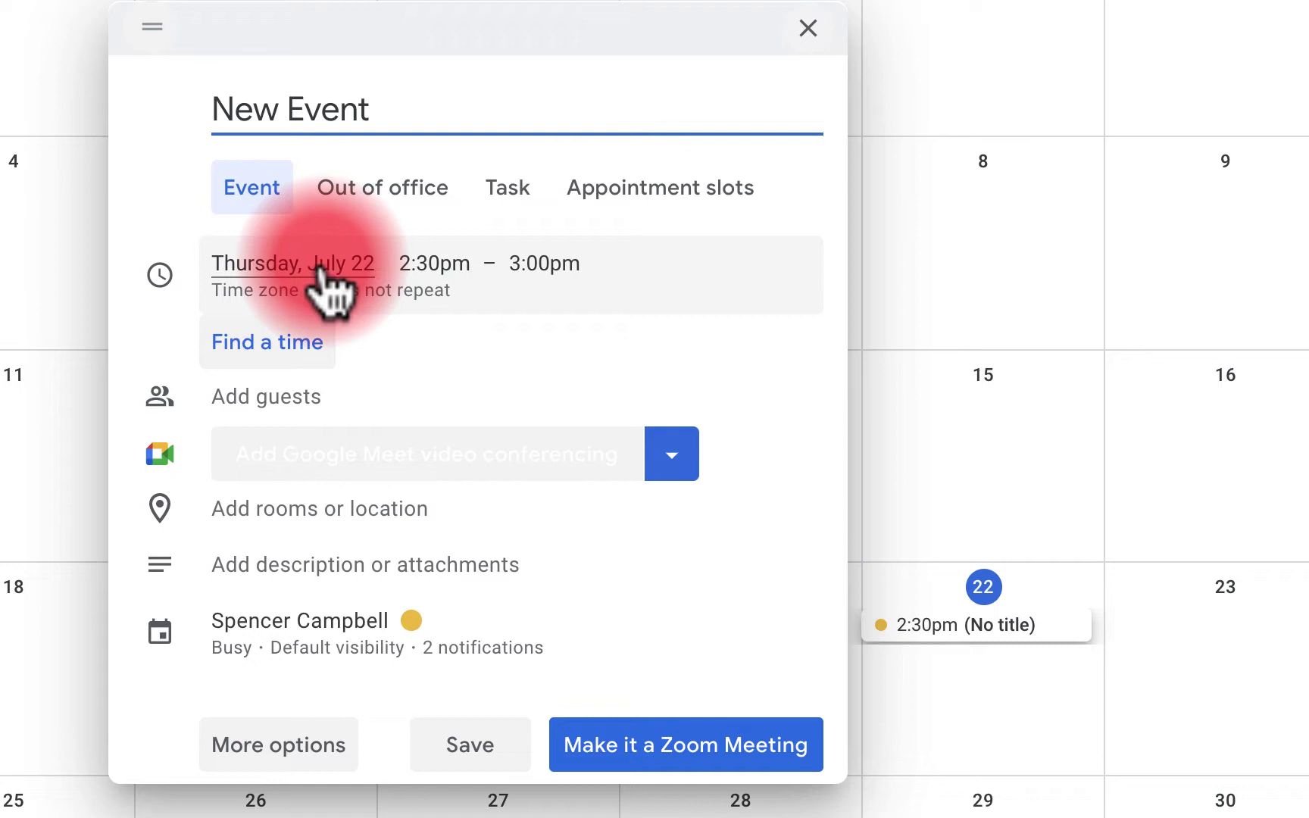
{"action": "left_click", "coordinate": [499, 384]}
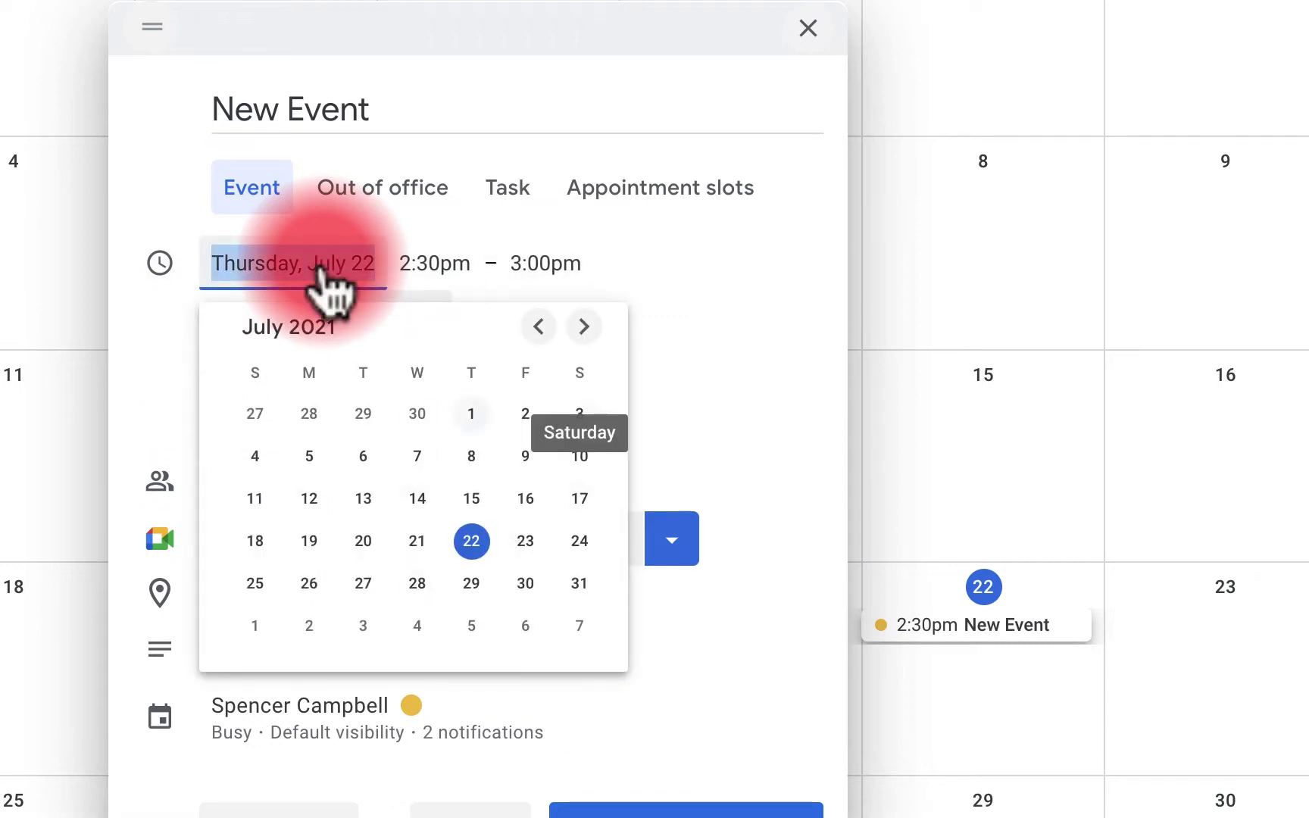
{"action": "left_click", "coordinate": [526, 540]}
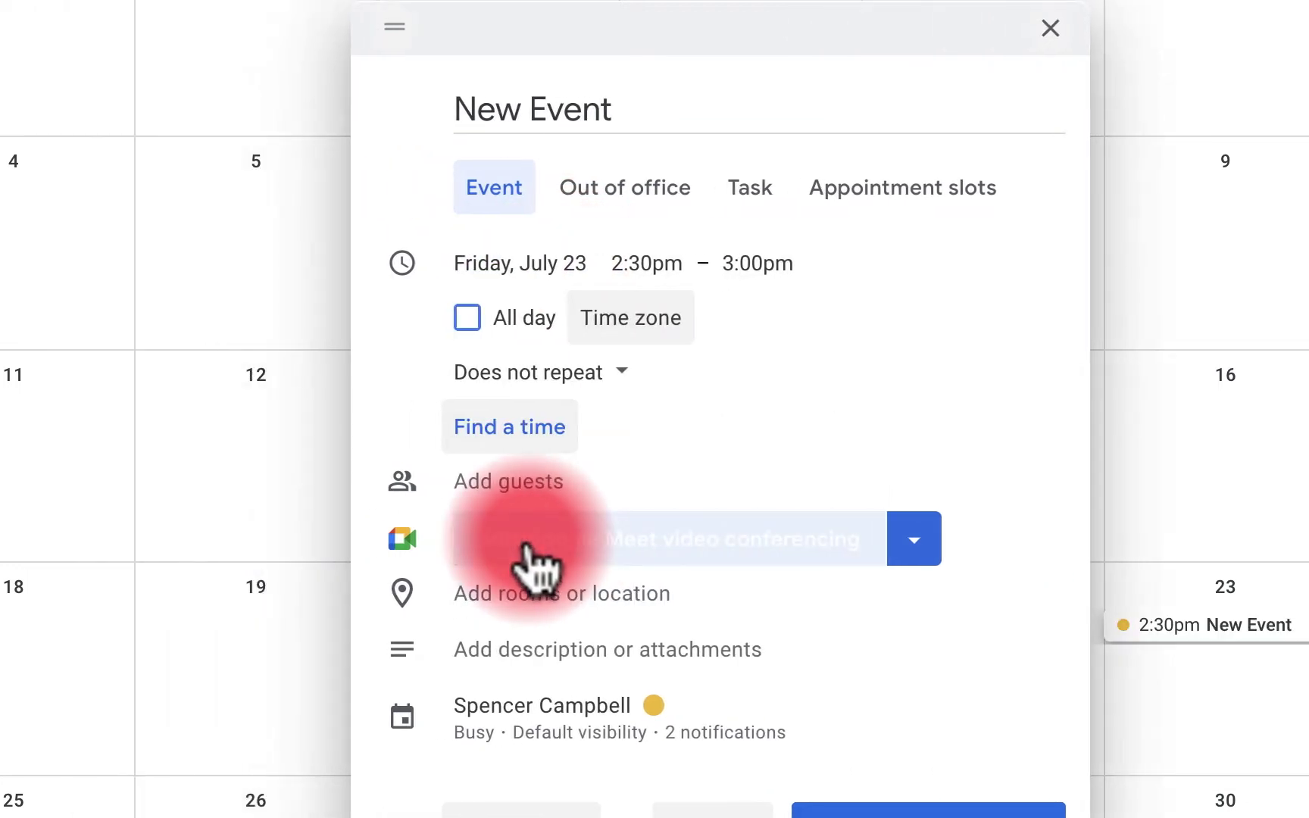
Make it all-day, extend the title to 'New Event Party', and keep Does not repeat
{"action": "left_click", "coordinate": [716, 267]}
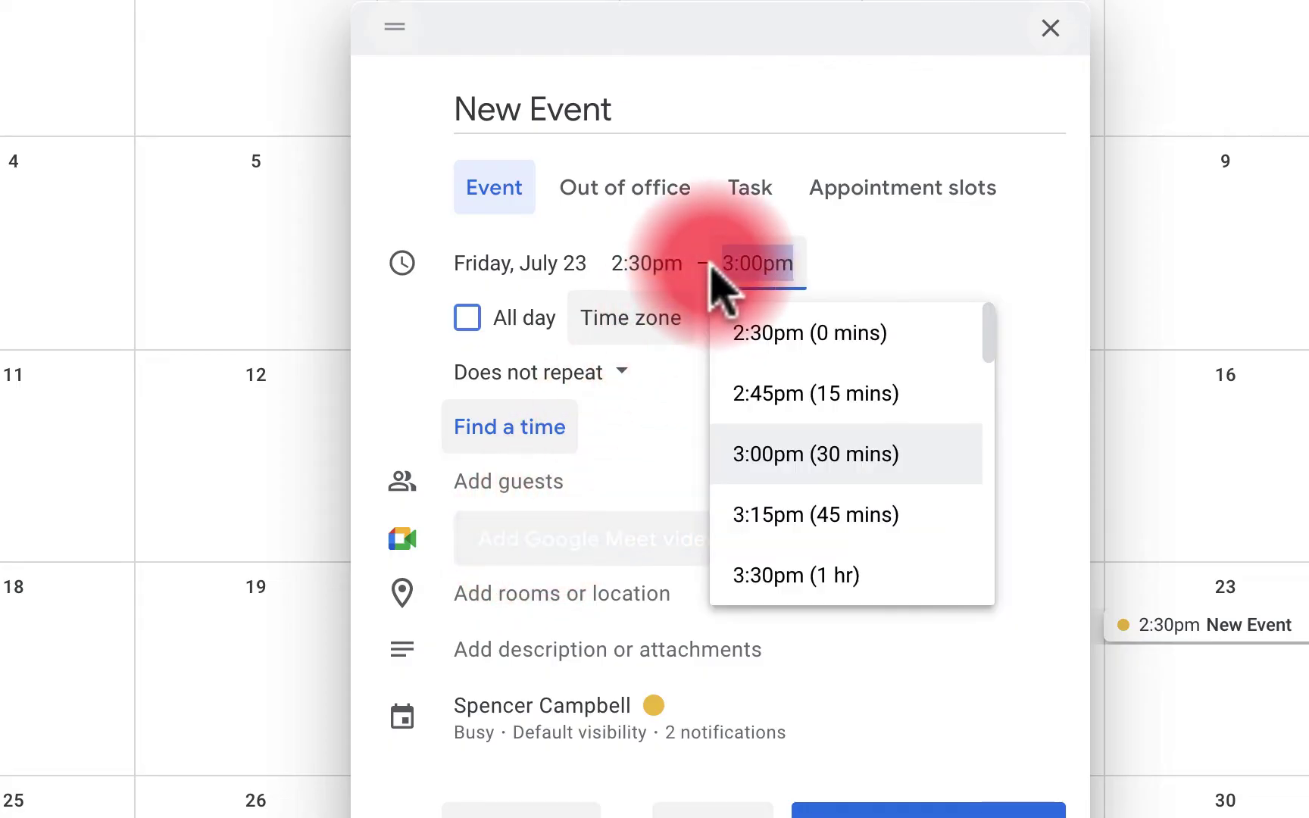
{"action": "left_click", "coordinate": [645, 263]}
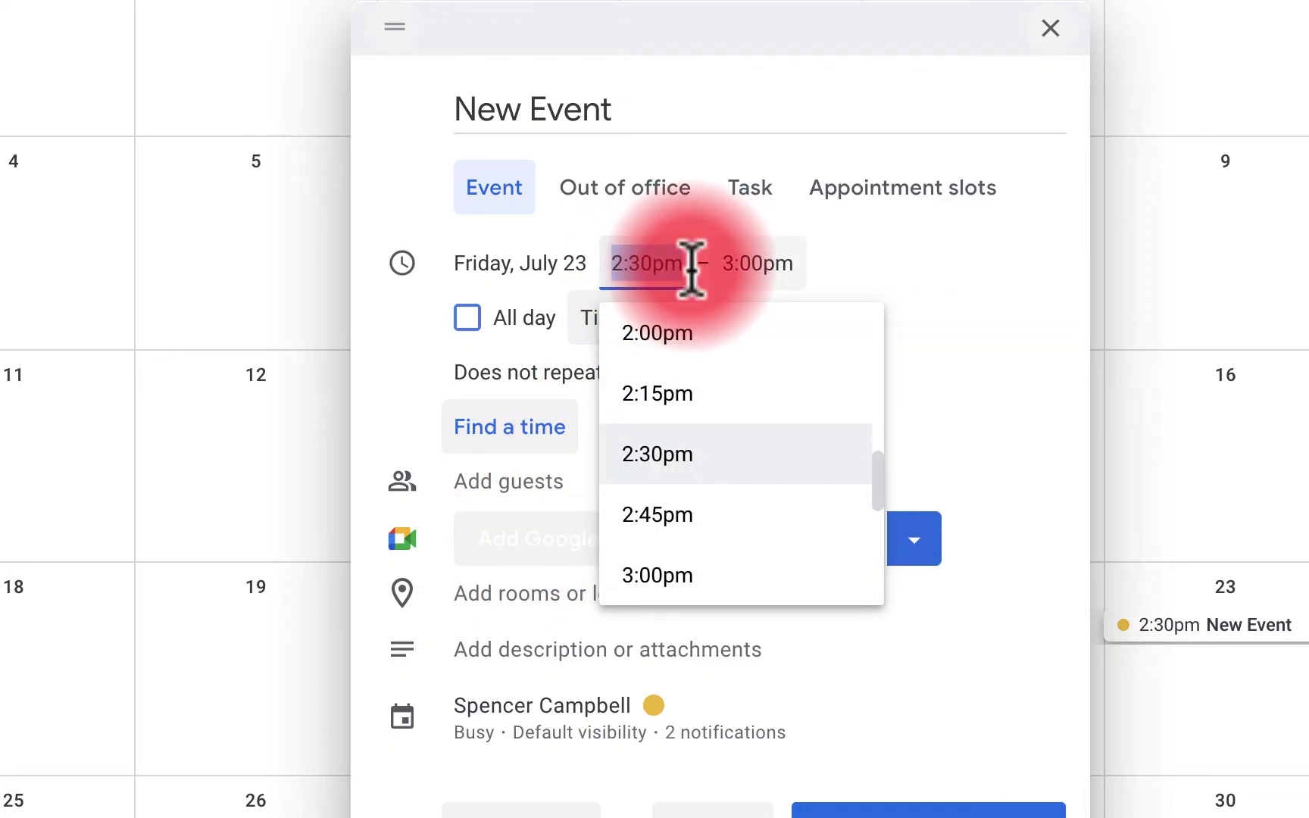
{"action": "left_click", "coordinate": [468, 320]}
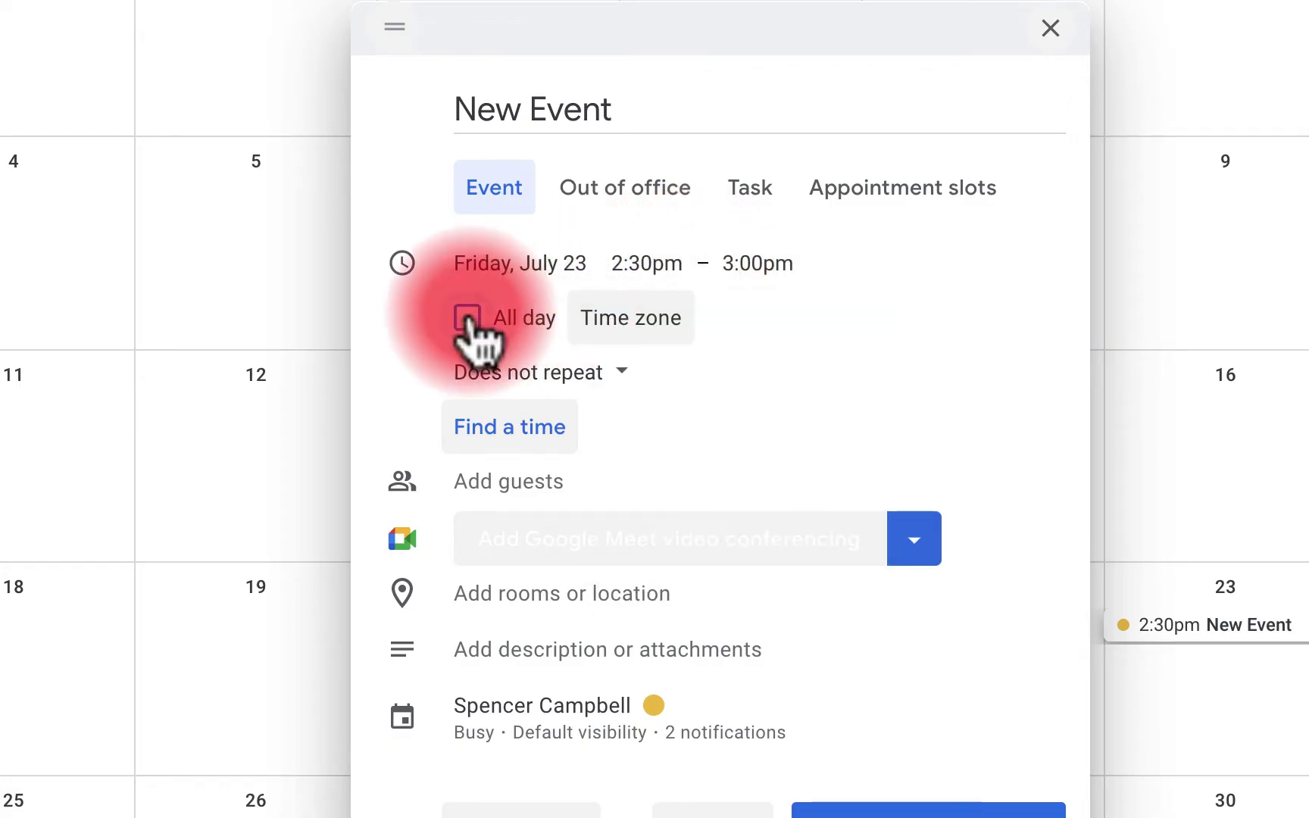
{"action": "left_click", "coordinate": [468, 320]}
{"action": "left_click", "coordinate": [678, 111]}
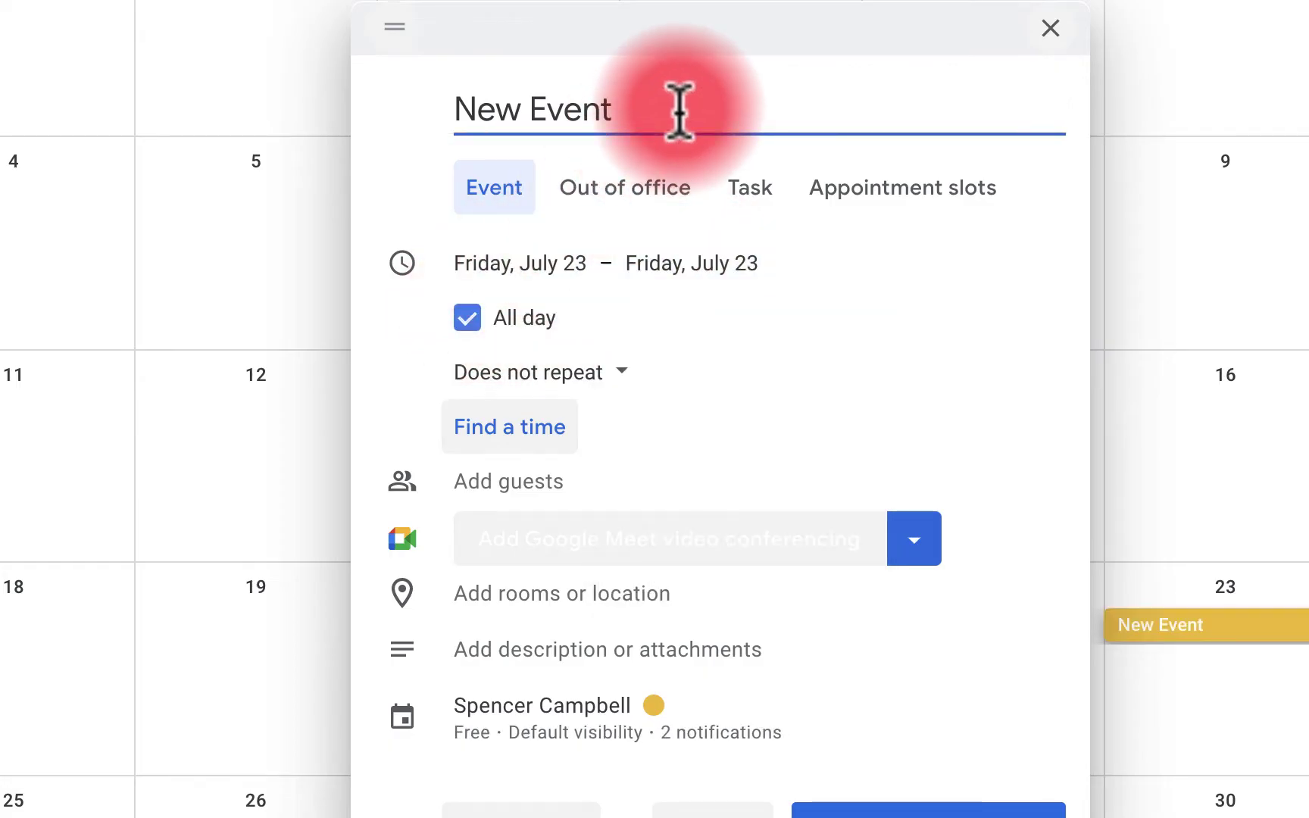
{"action": "type", "text": "Party"}
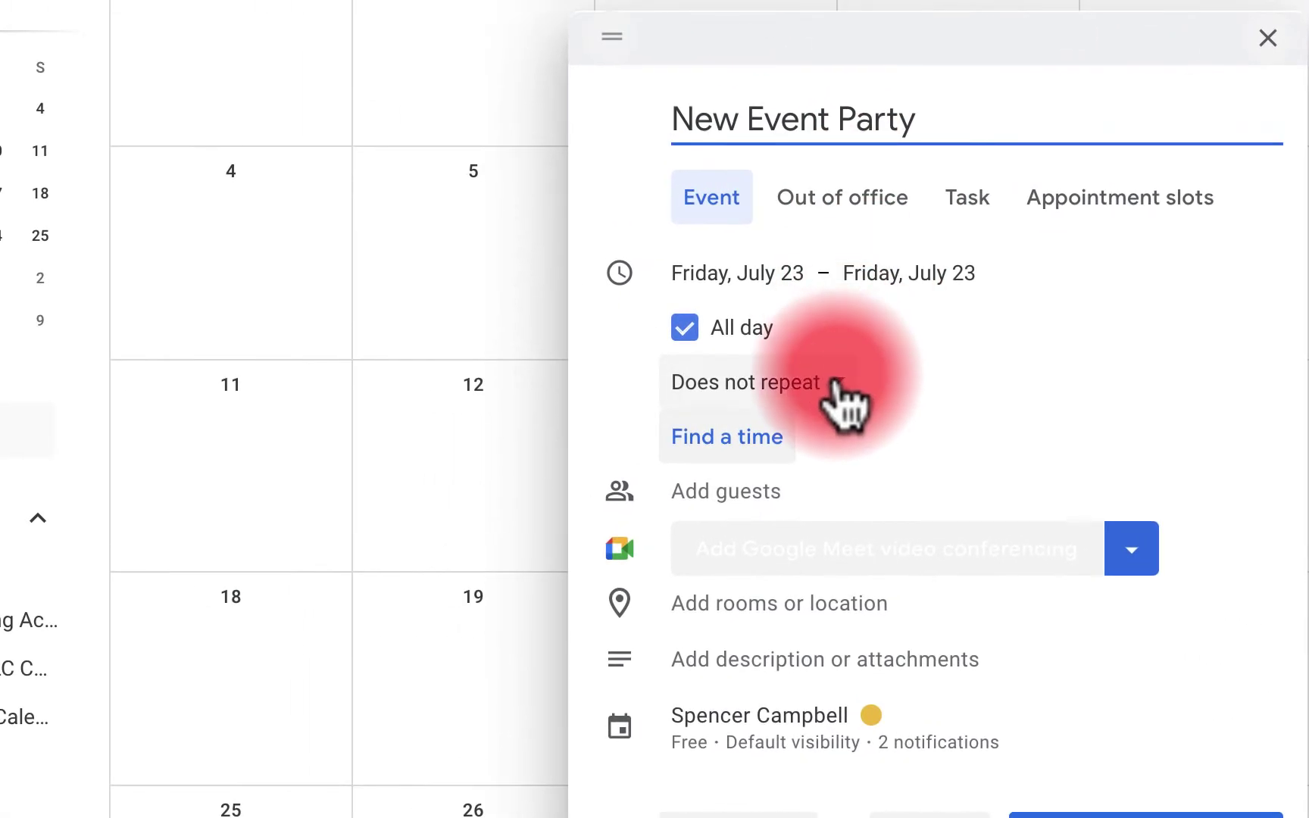
{"action": "left_click", "coordinate": [837, 386]}
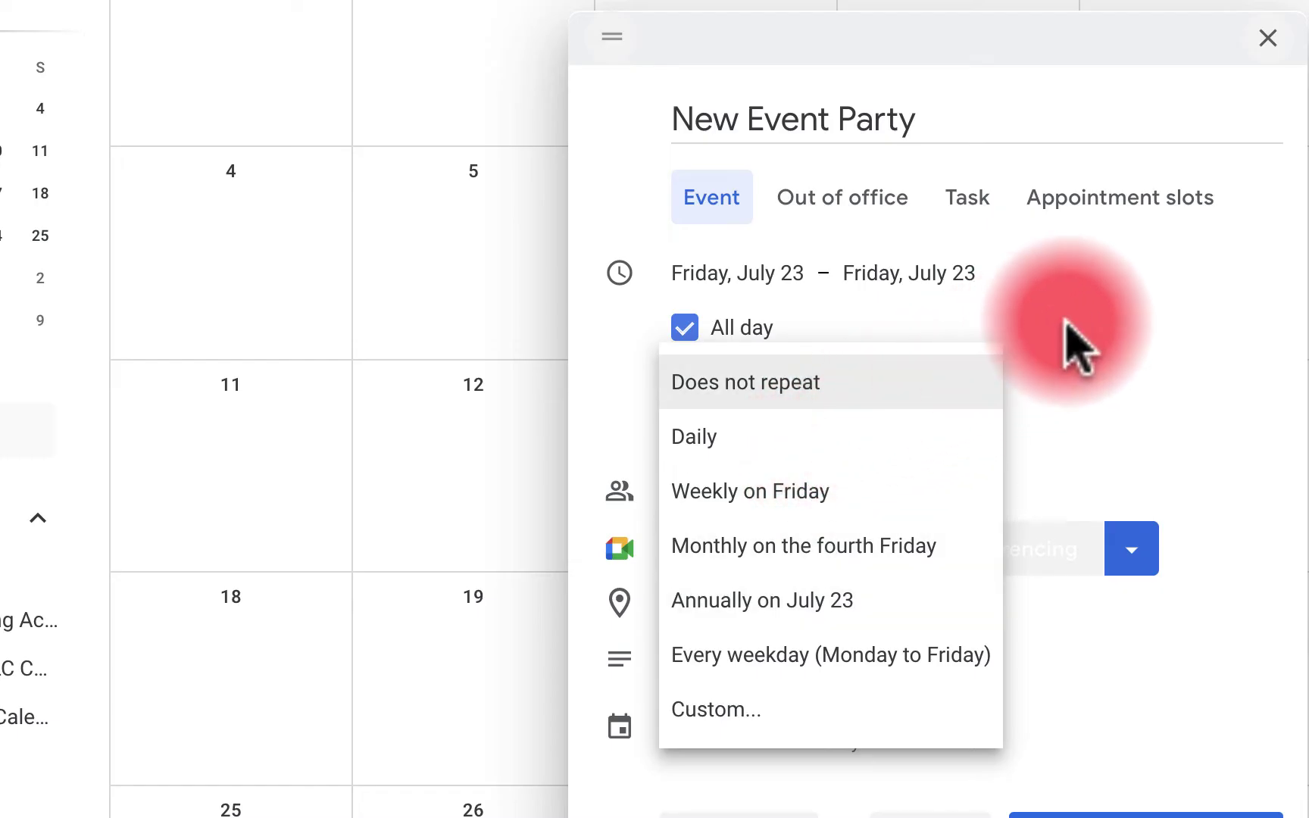
{"action": "left_click", "coordinate": [1077, 347]}
Open New Event Party in the full editor's Find a time view
{"action": "left_click", "coordinate": [746, 447]}
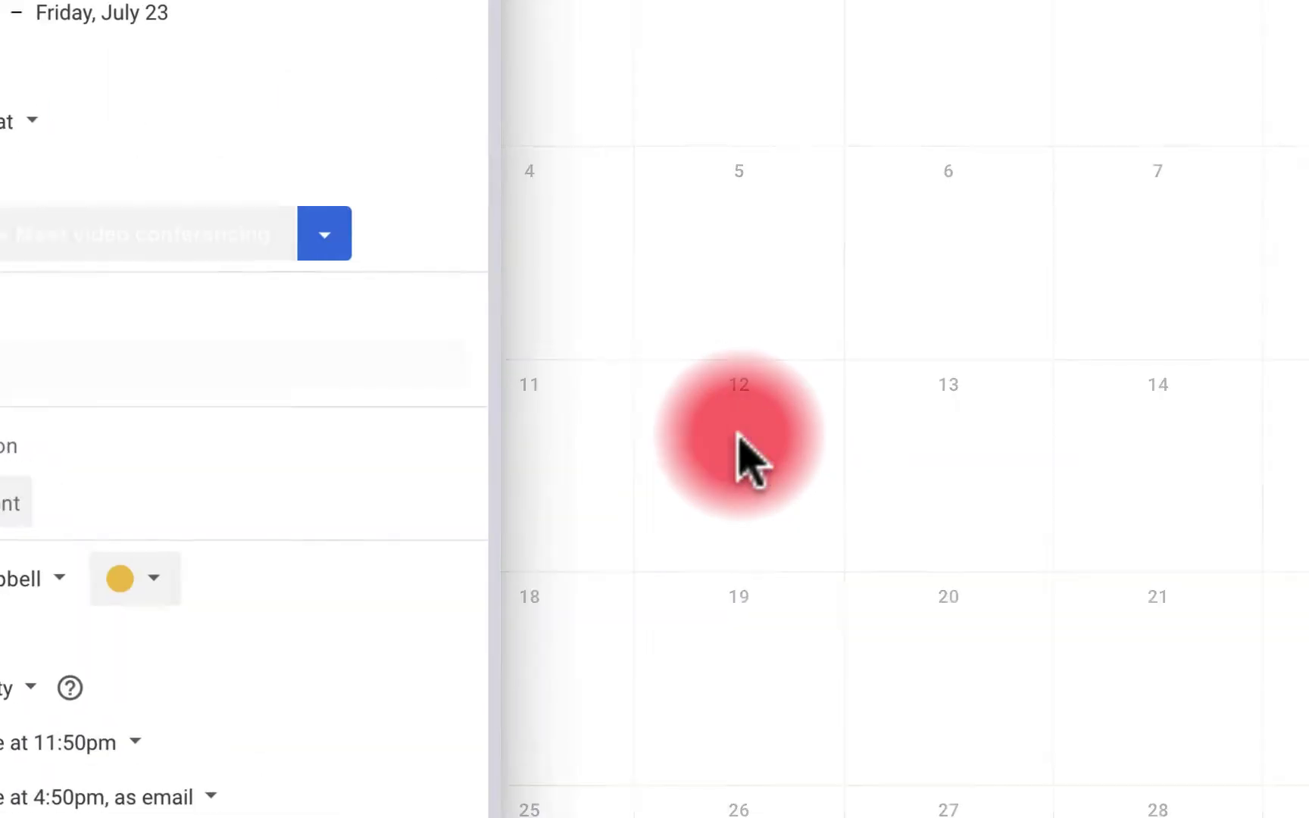
{"action": "scroll", "coordinate": [801, 556], "scroll_direction": "down", "scroll_amount": 2}
{"action": "scroll", "coordinate": [802, 556], "scroll_direction": "up", "scroll_amount": 3}
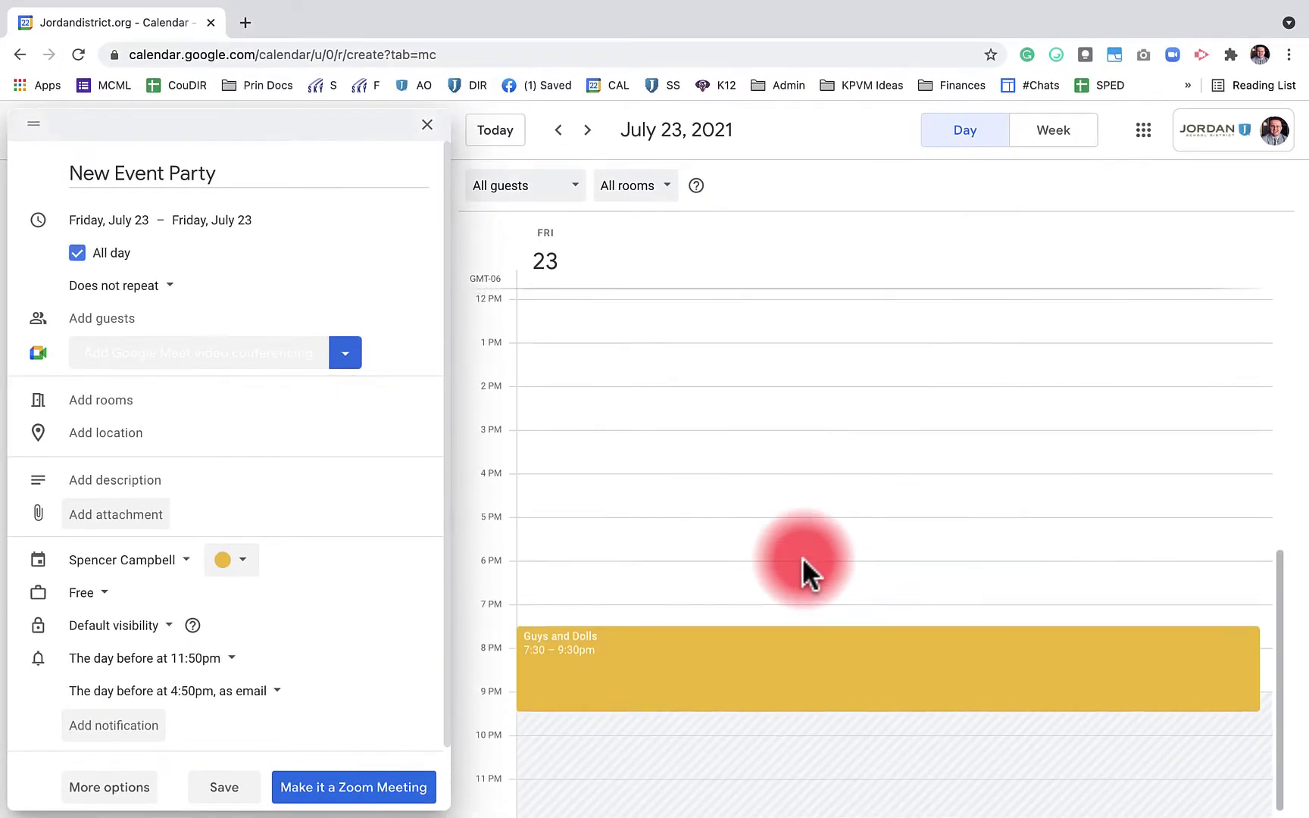
{"action": "scroll", "coordinate": [802, 569], "scroll_direction": "up", "scroll_amount": 1}
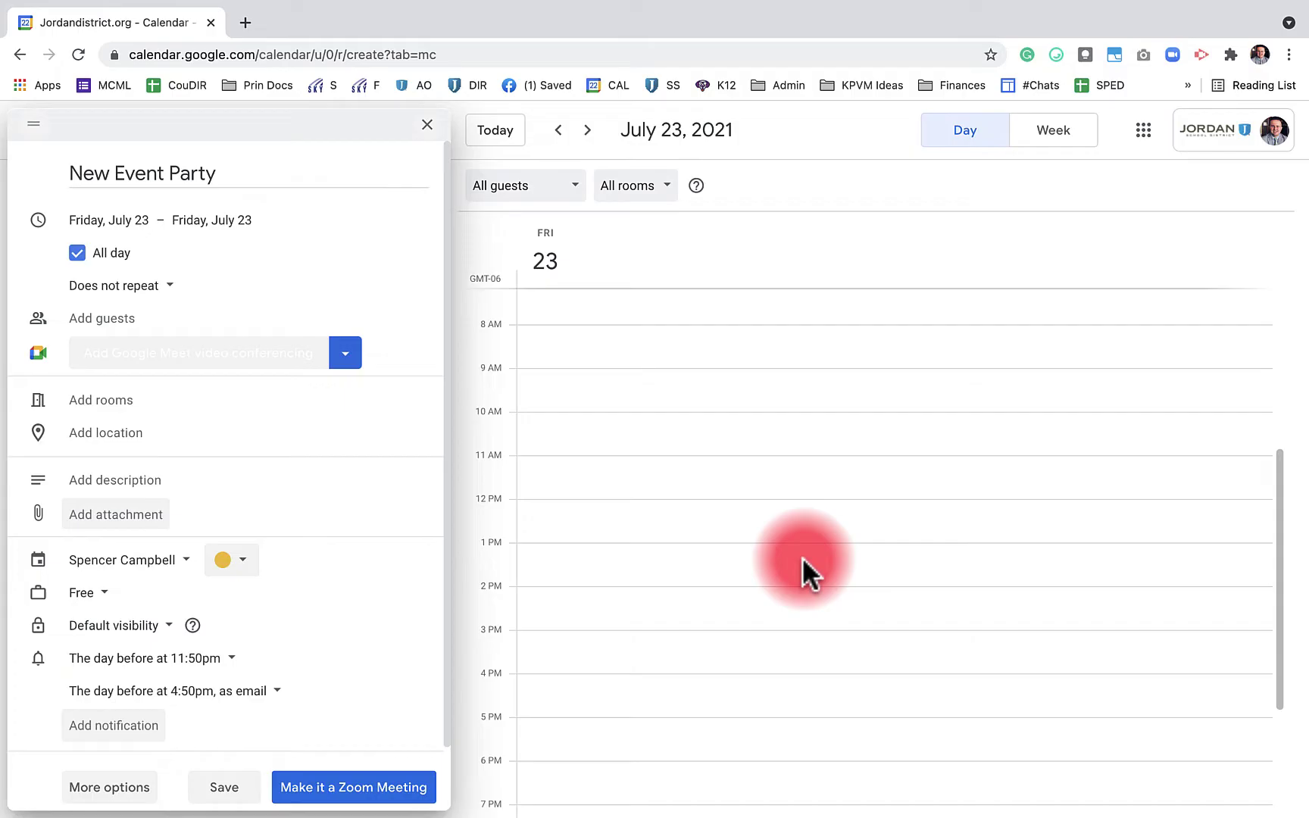
Add a colleague as a guest by searching their name, comparing both July 23 schedules
{"action": "left_click", "coordinate": [163, 315]}
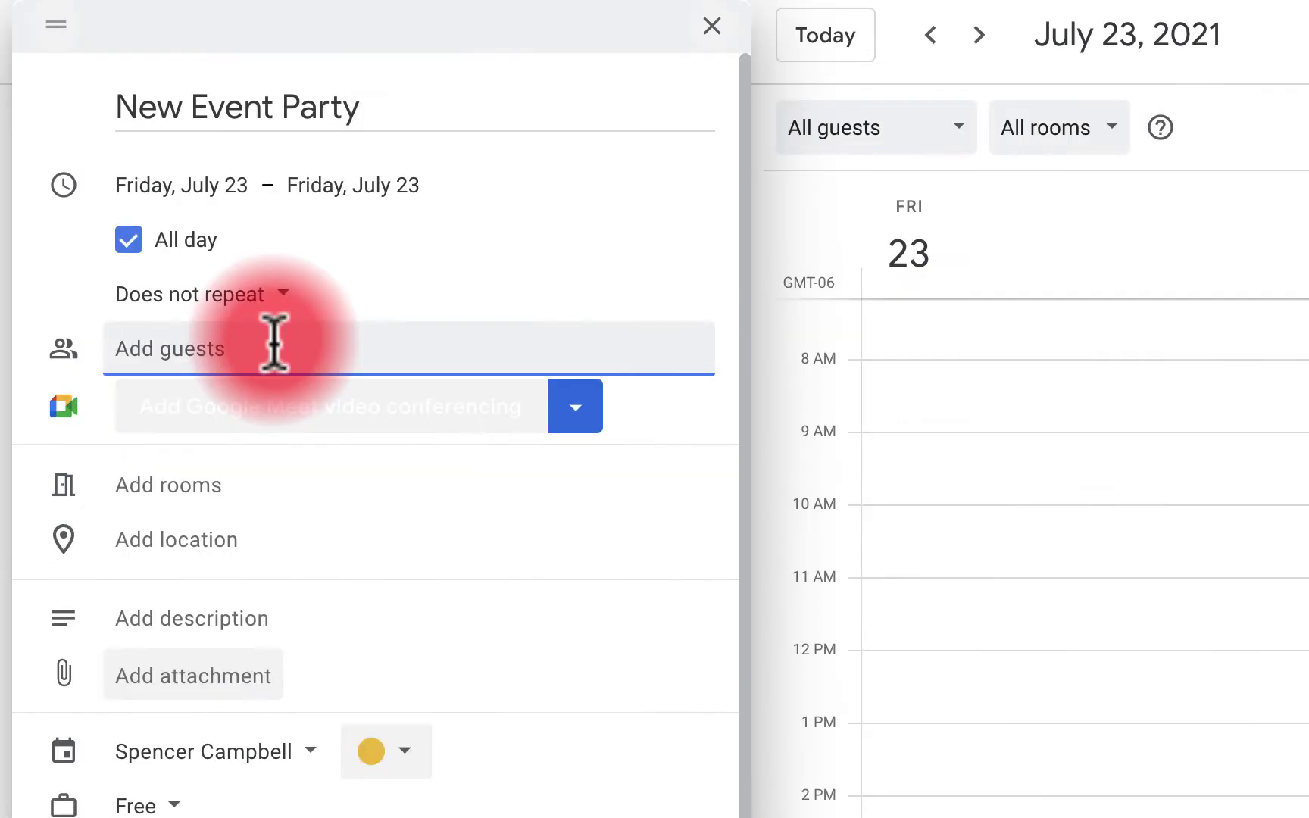
{"action": "type", "text": "@Ammon"}
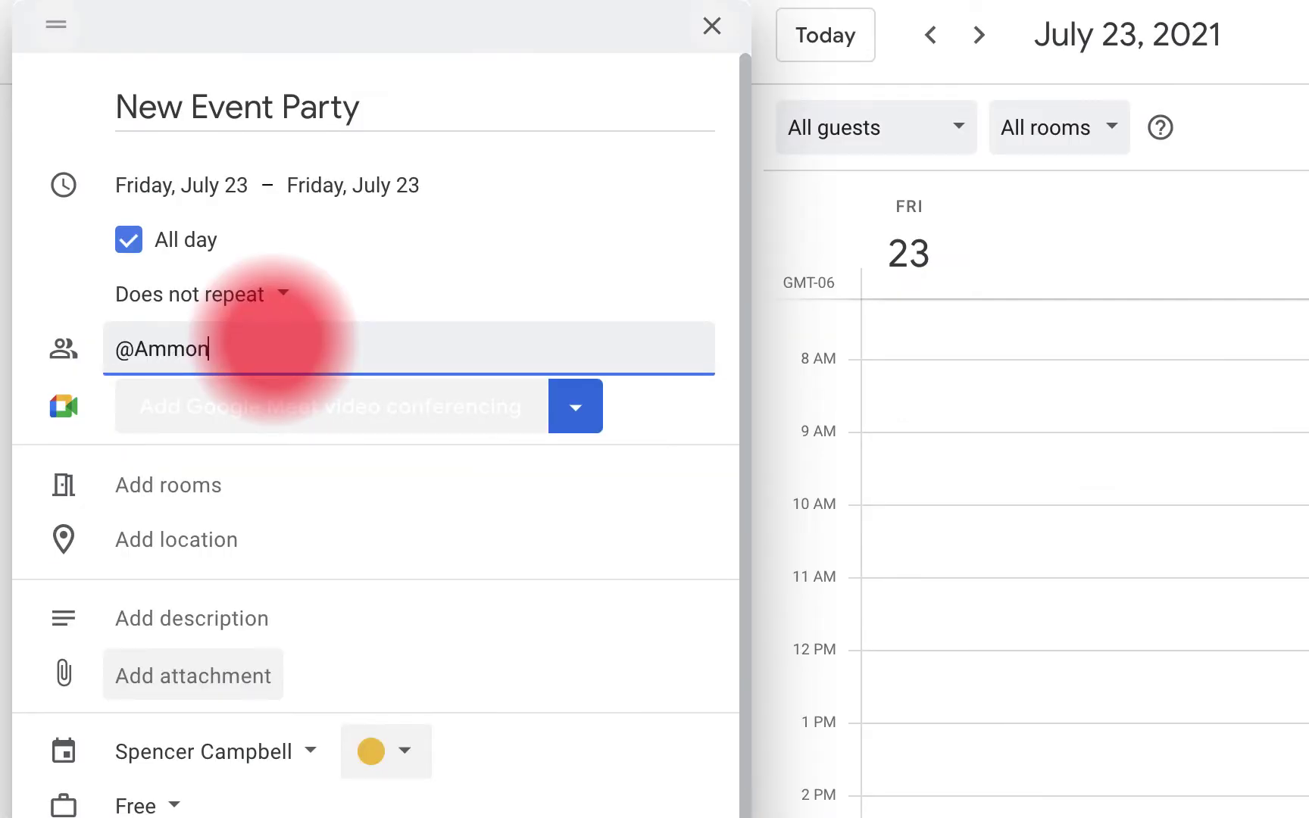
{"action": "key", "text": "BackSpace"}
{"action": "key", "text": "BackSpace"}
{"action": "key", "text": "BackSpace"}
{"action": "key", "text": "BackSpace"}
{"action": "key", "text": "BackSpace"}
{"action": "key", "text": "BackSpace"}
{"action": "type", "text": "amm"}
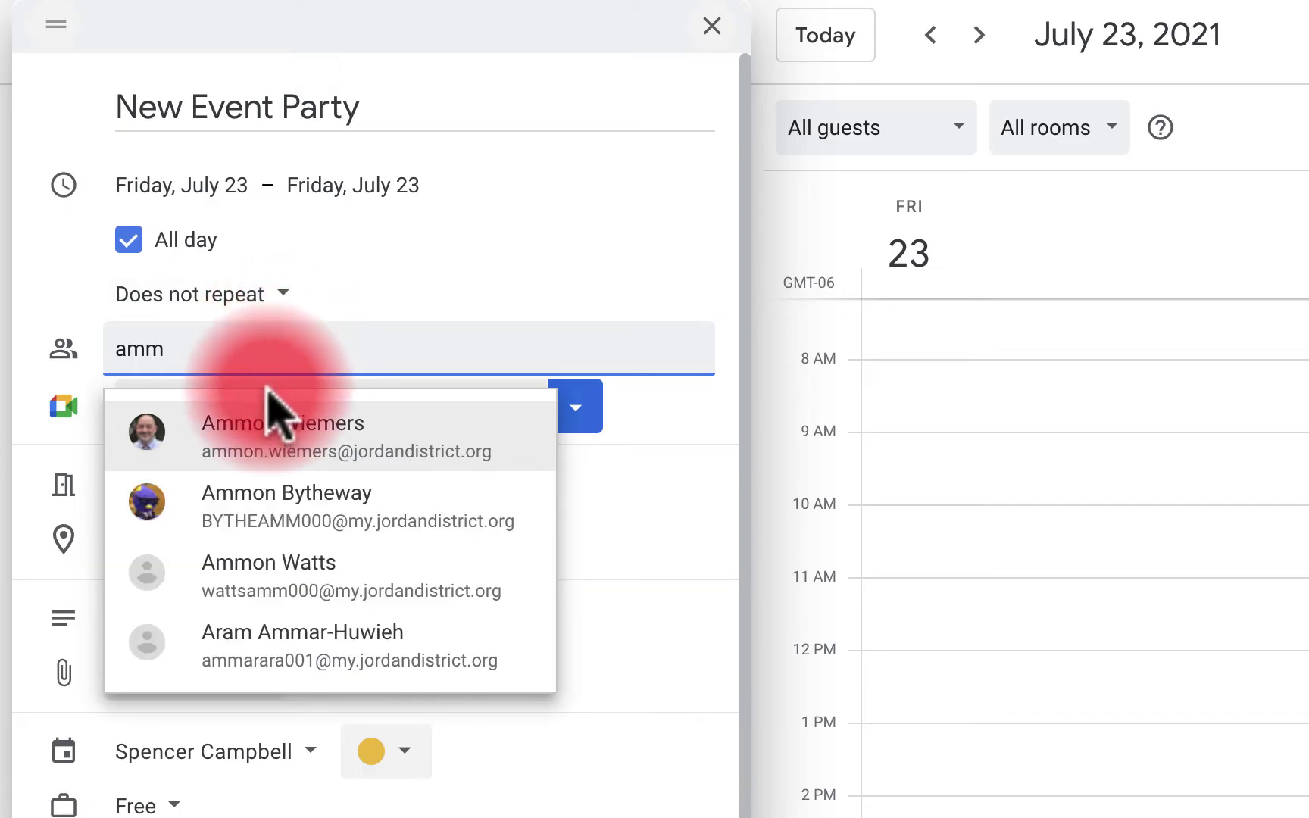
{"action": "left_click", "coordinate": [266, 386]}
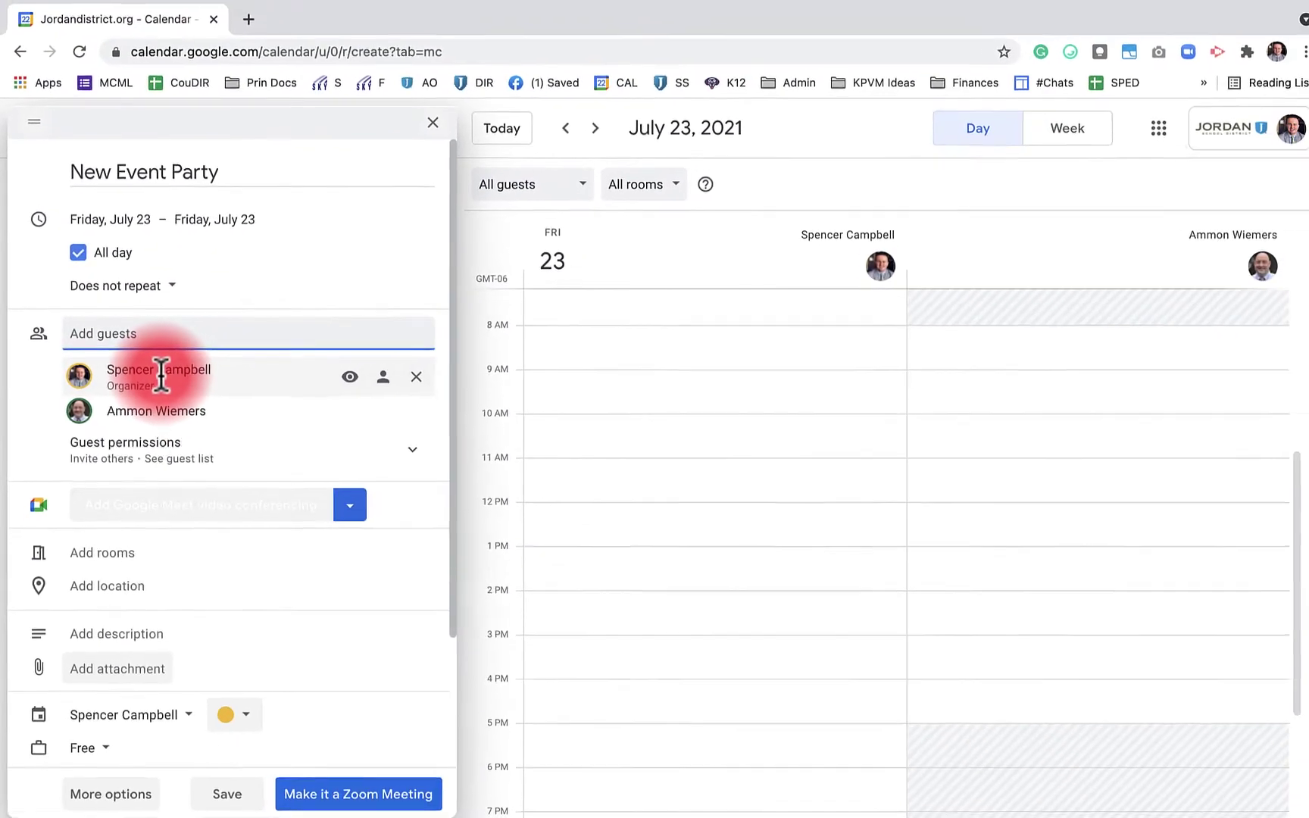
{"action": "mouse_move", "coordinate": [168, 371]}
{"action": "scroll", "coordinate": [1058, 537], "scroll_direction": "down", "scroll_amount": 5}
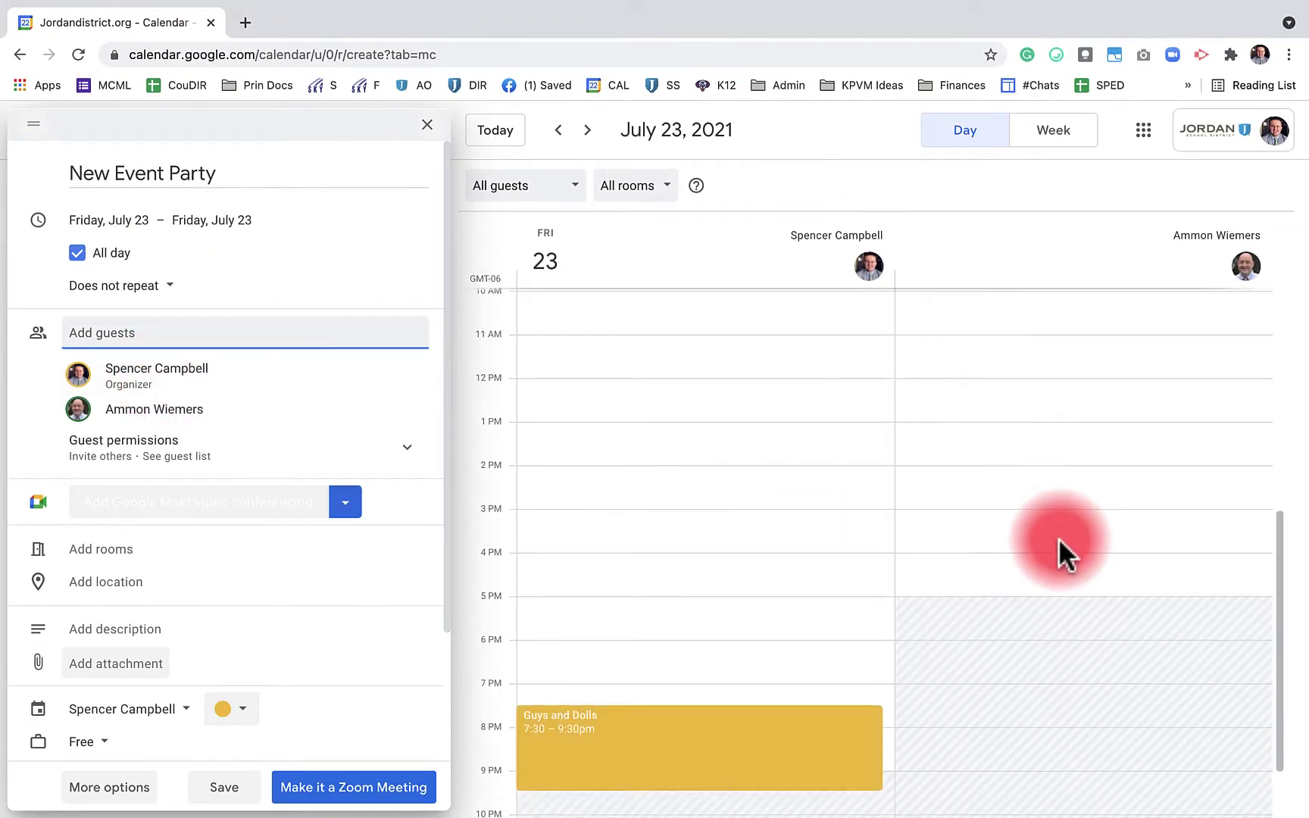
{"action": "scroll", "coordinate": [1058, 538], "scroll_direction": "up", "scroll_amount": 8}
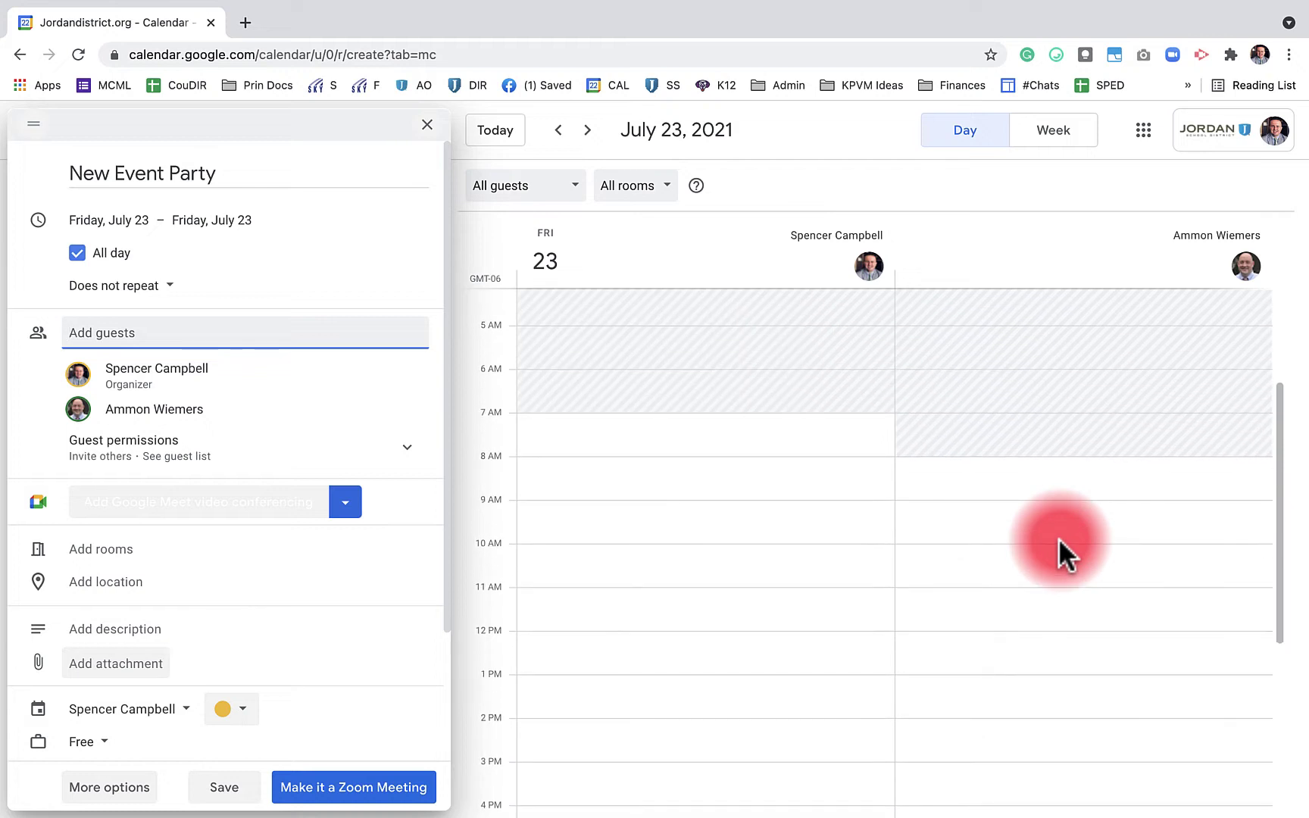
{"action": "scroll", "coordinate": [740, 593], "scroll_direction": "down", "scroll_amount": 6}
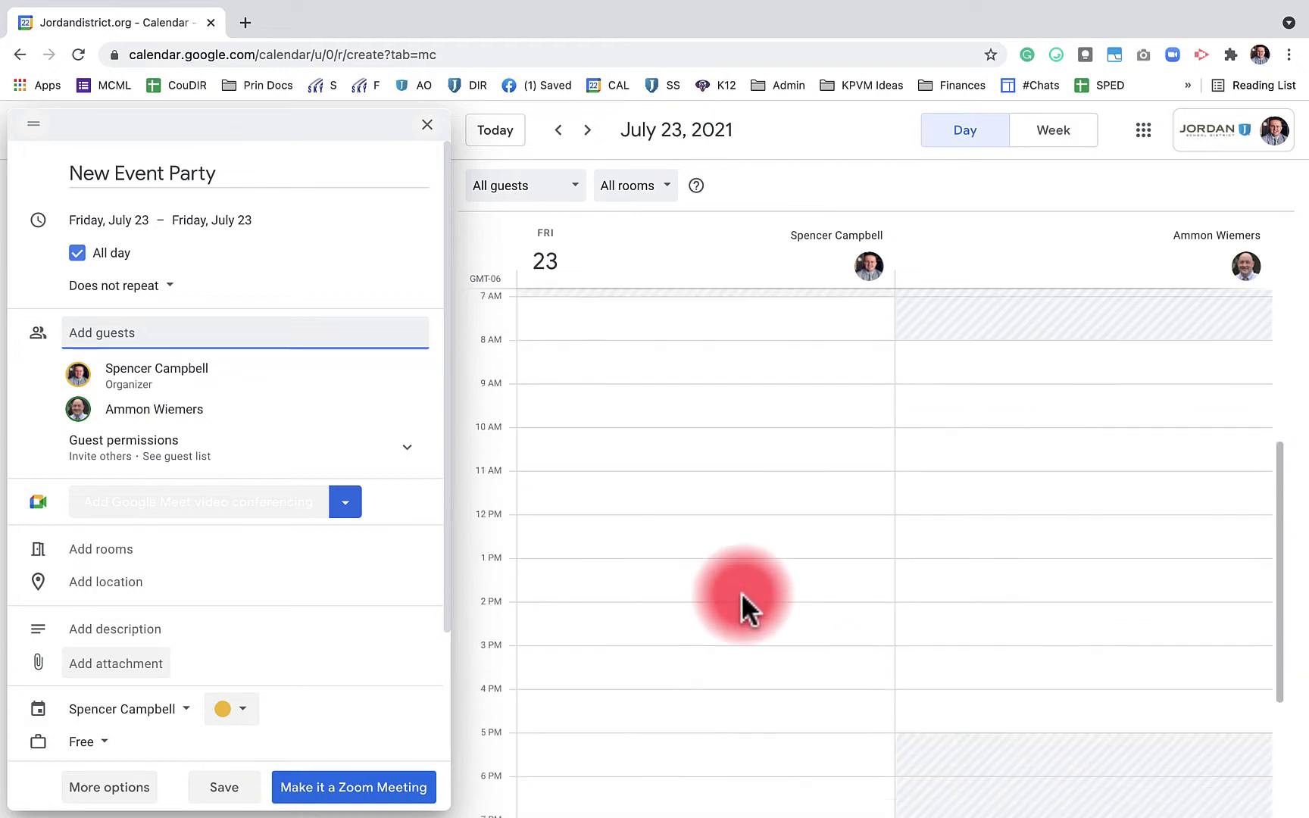
{"action": "scroll", "coordinate": [725, 599], "scroll_direction": "up", "scroll_amount": 2}
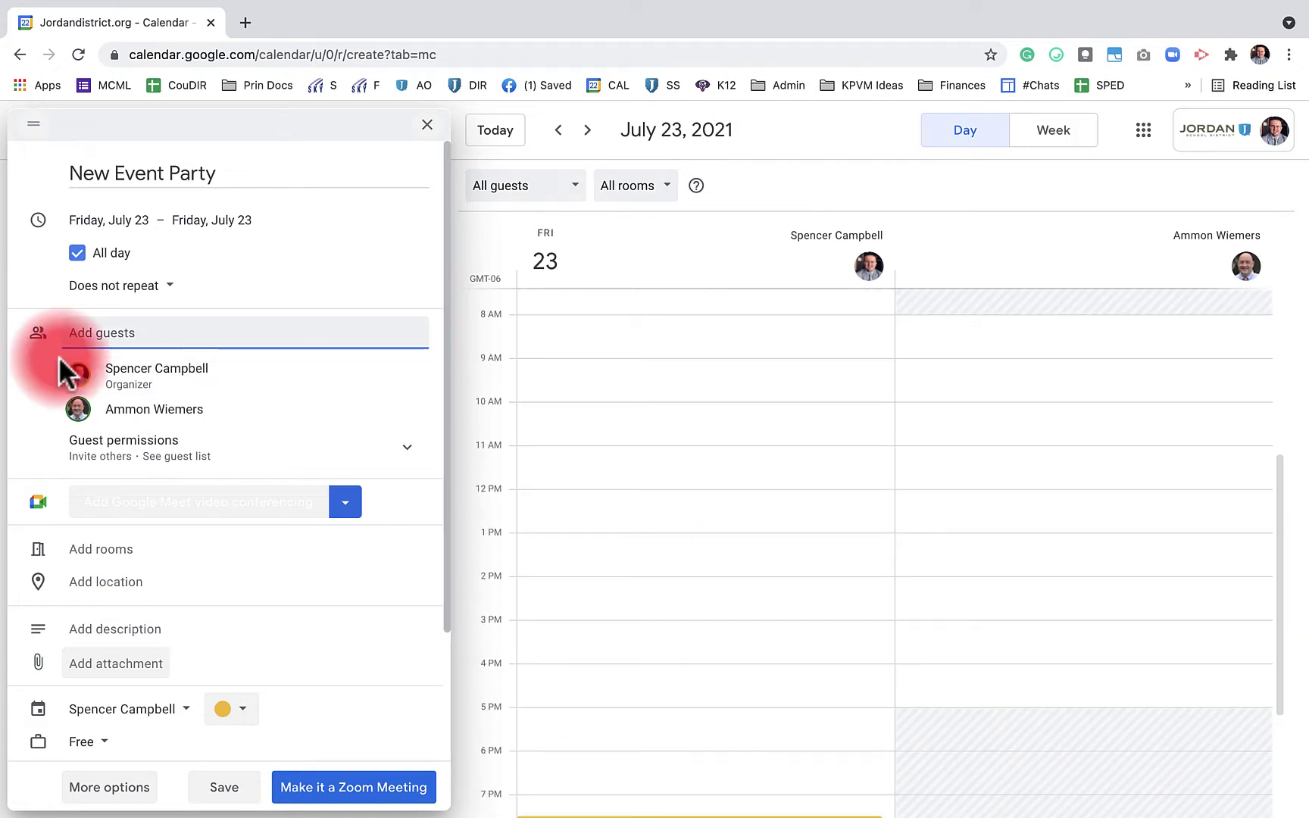
{"action": "mouse_move", "coordinate": [64, 371]}
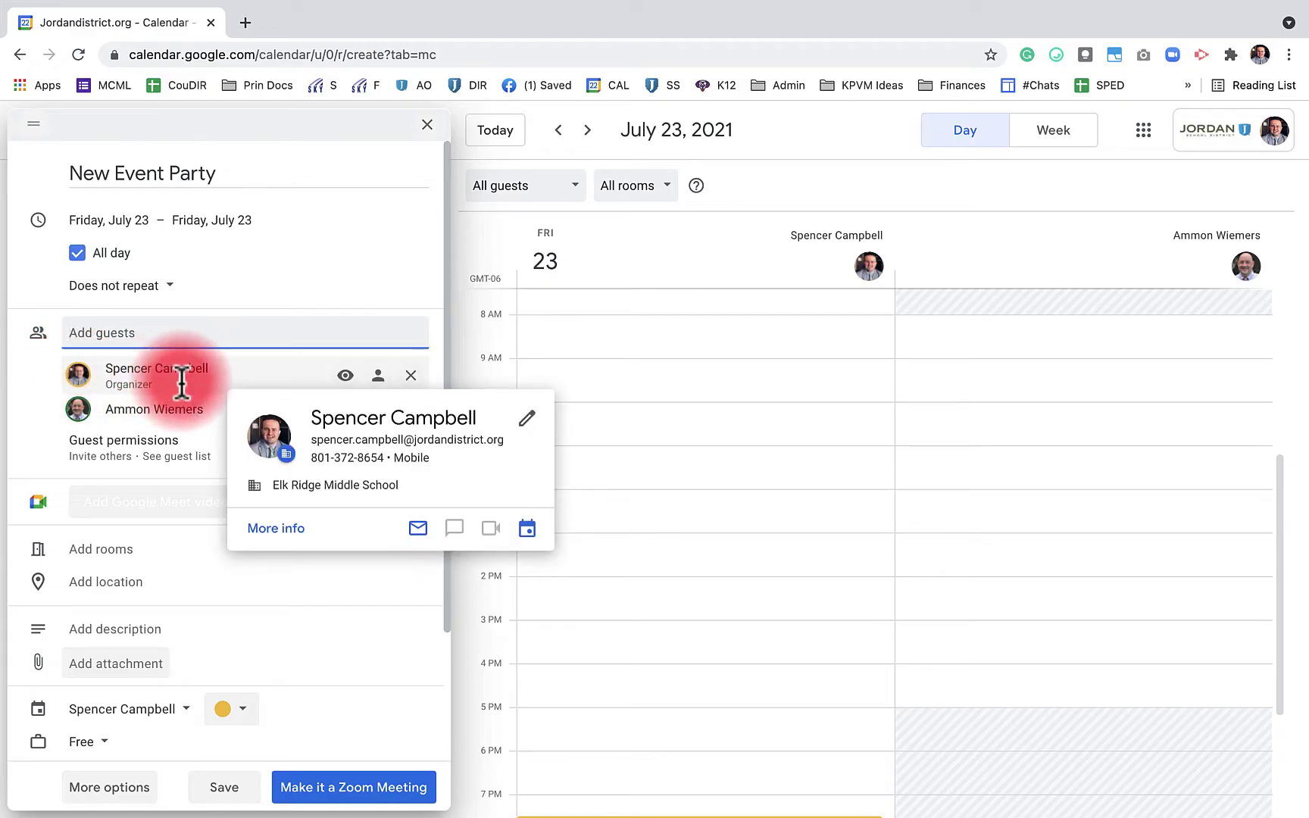
{"action": "mouse_move", "coordinate": [125, 394]}
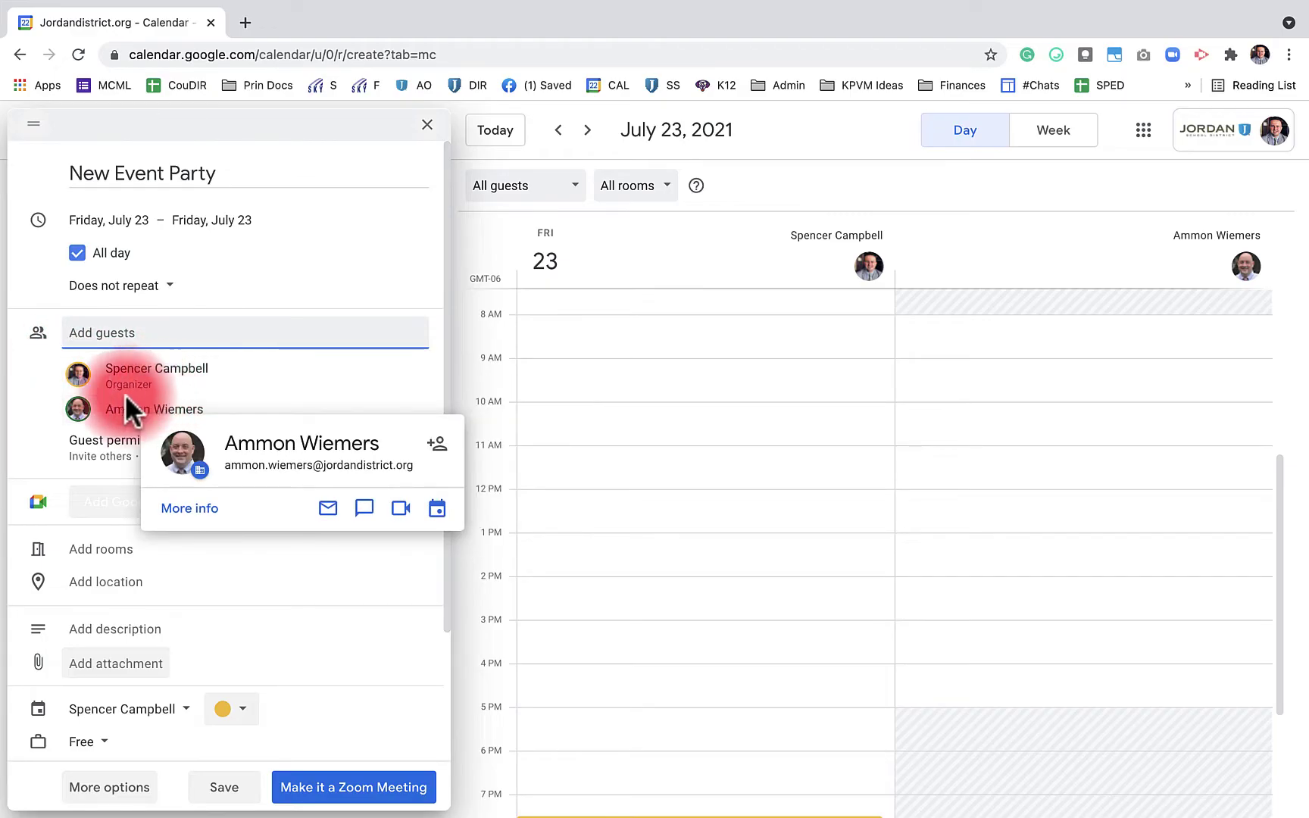
{"action": "scroll", "coordinate": [34, 419], "scroll_direction": "down", "scroll_amount": 2}
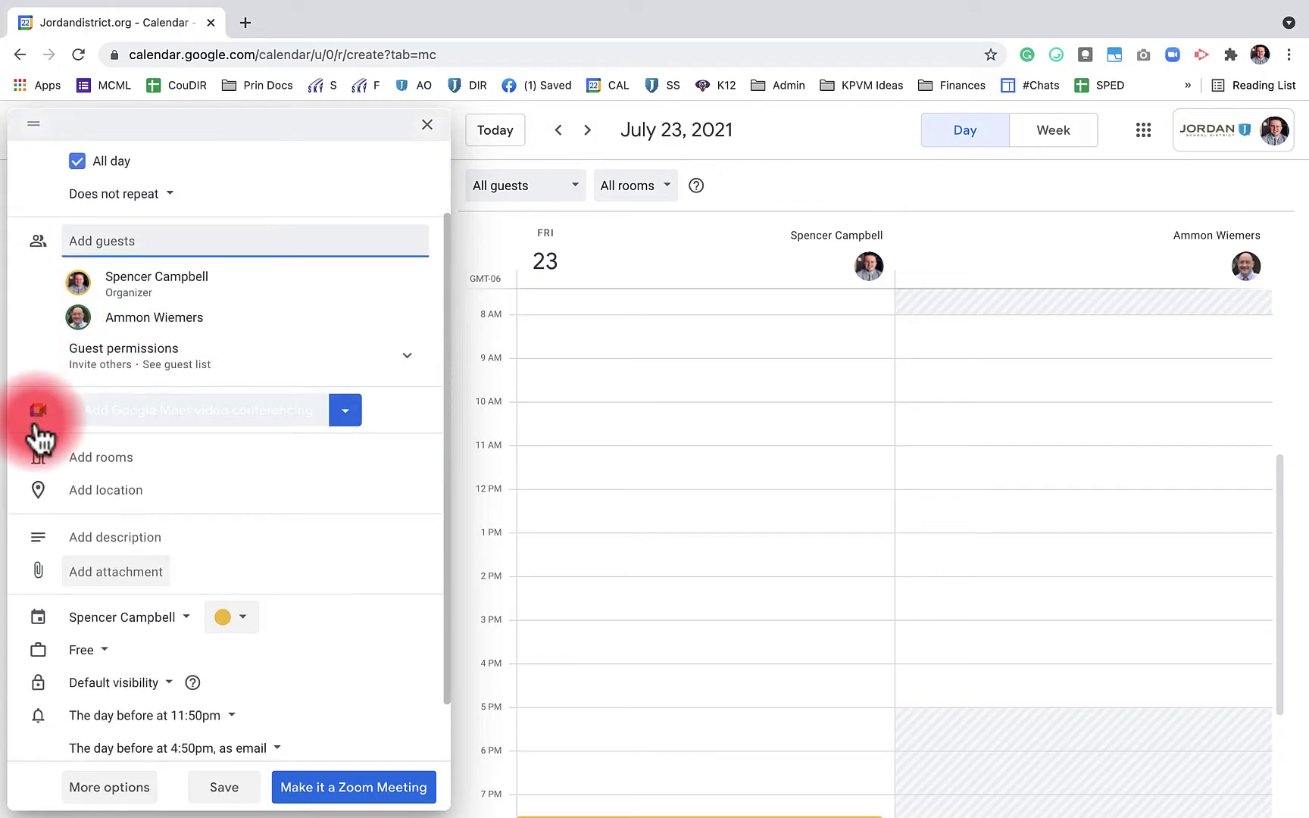
Add Google Meet conferencing and set the location to Hidden Valley Middle School
{"action": "left_click", "coordinate": [36, 428]}
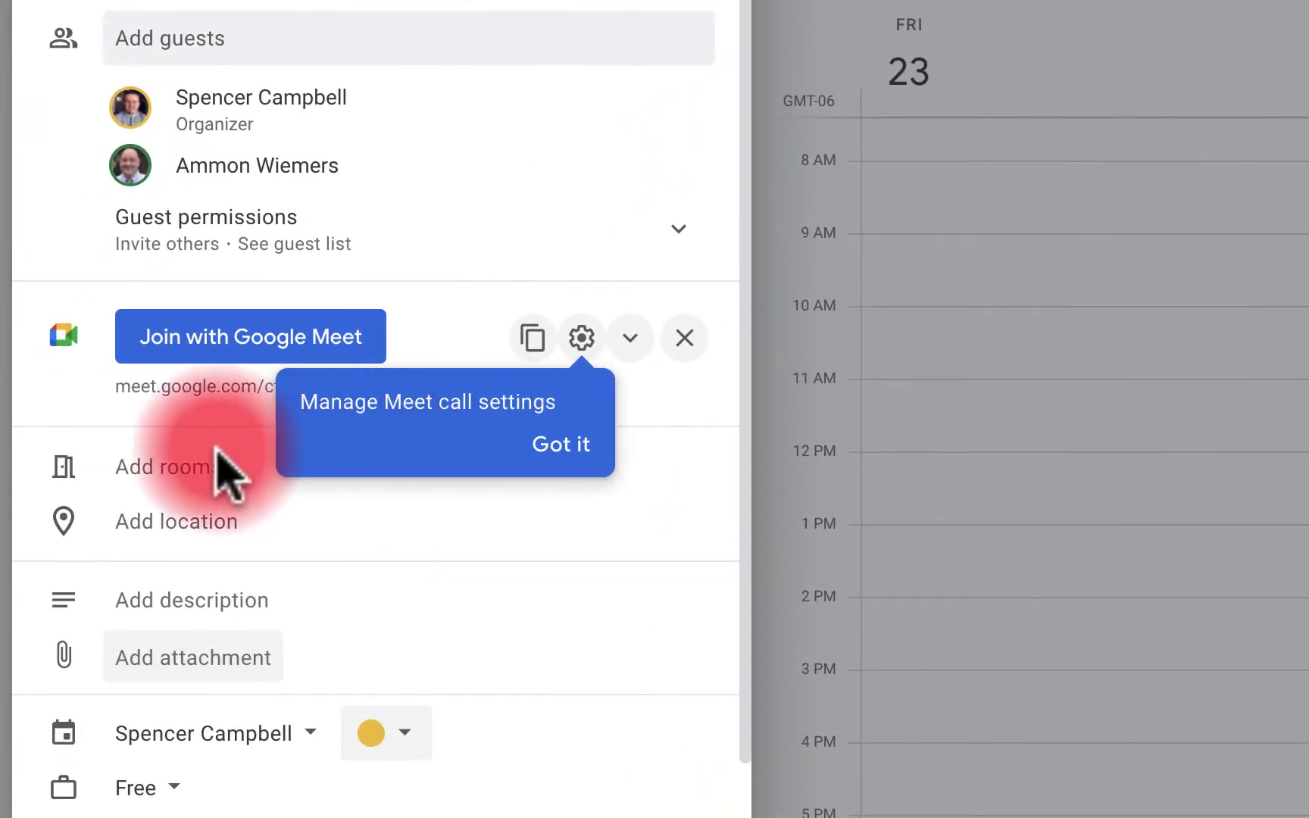
{"action": "left_click", "coordinate": [138, 481]}
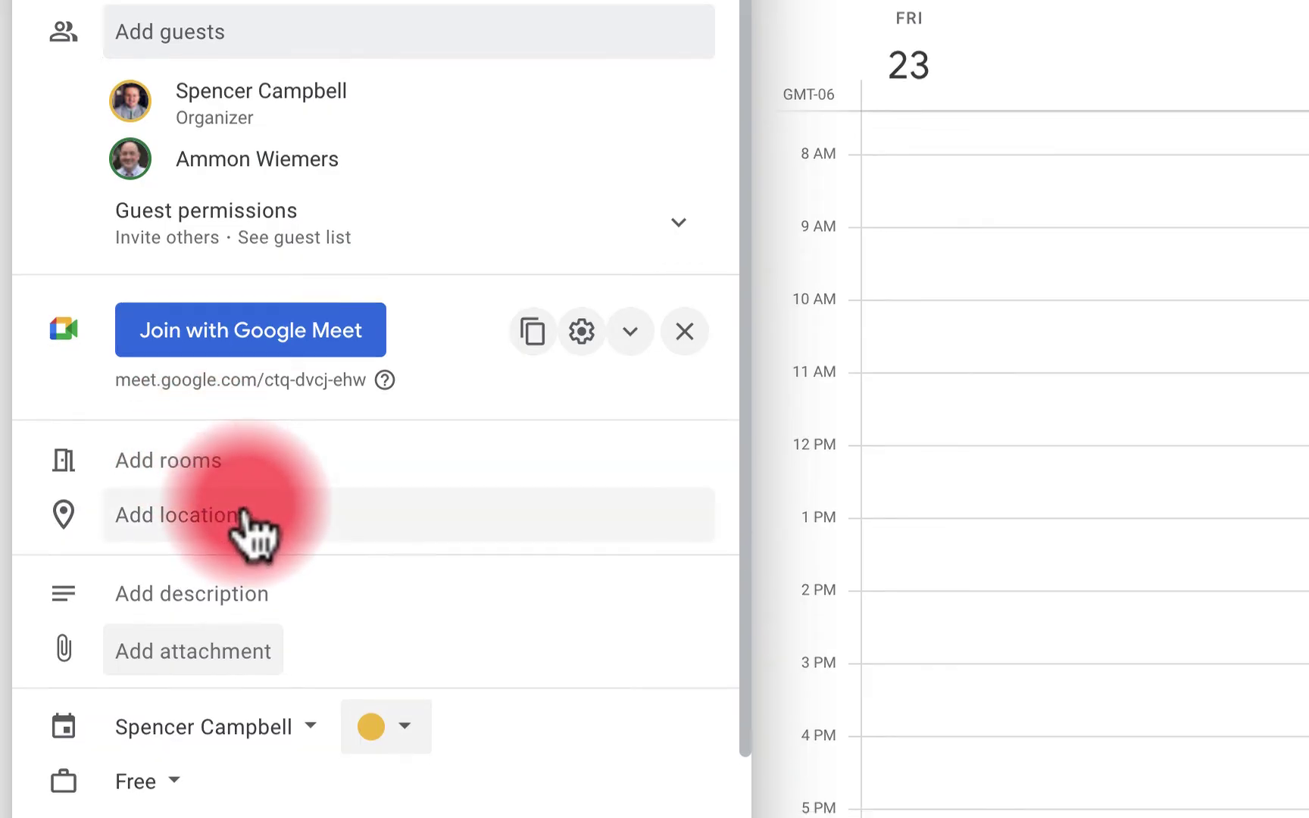
{"action": "left_click", "coordinate": [247, 332]}
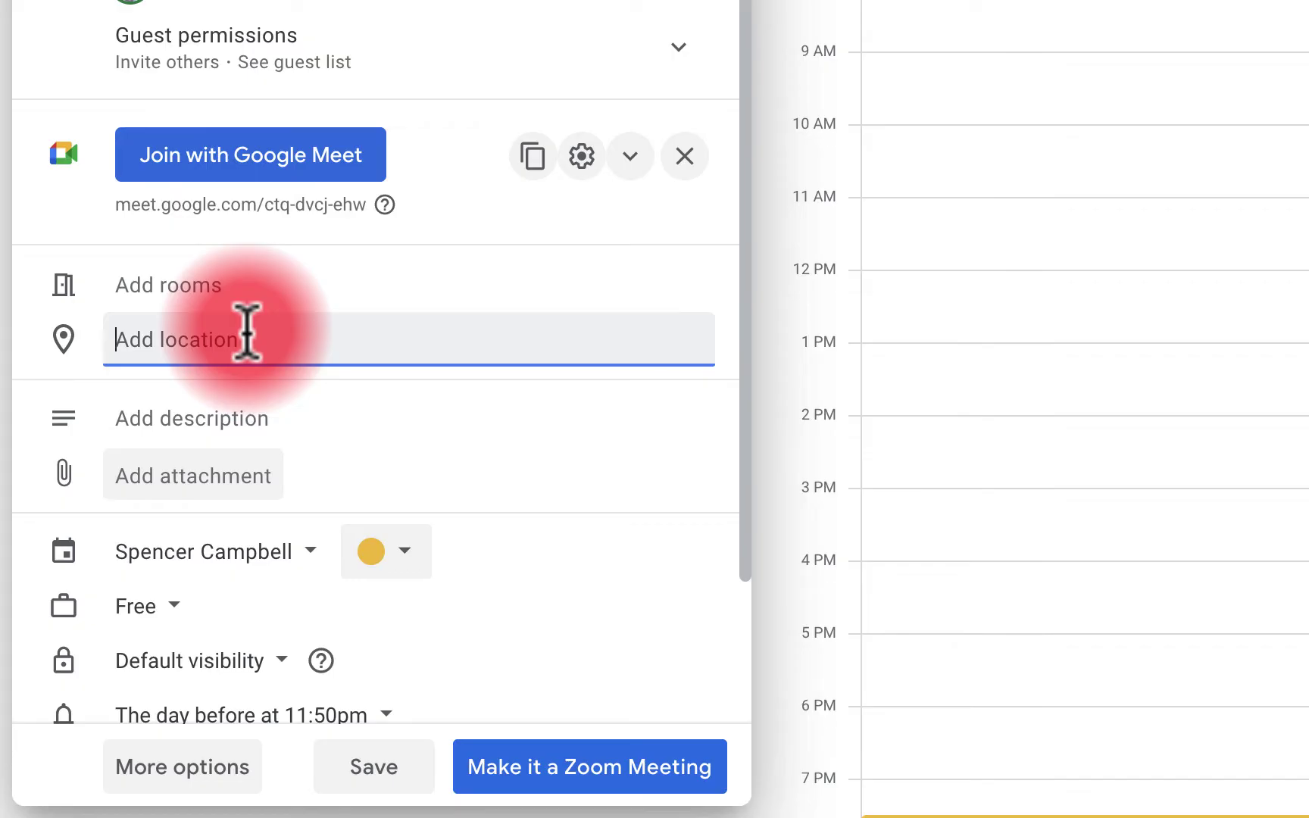
{"action": "type", "text": "Hidden"}
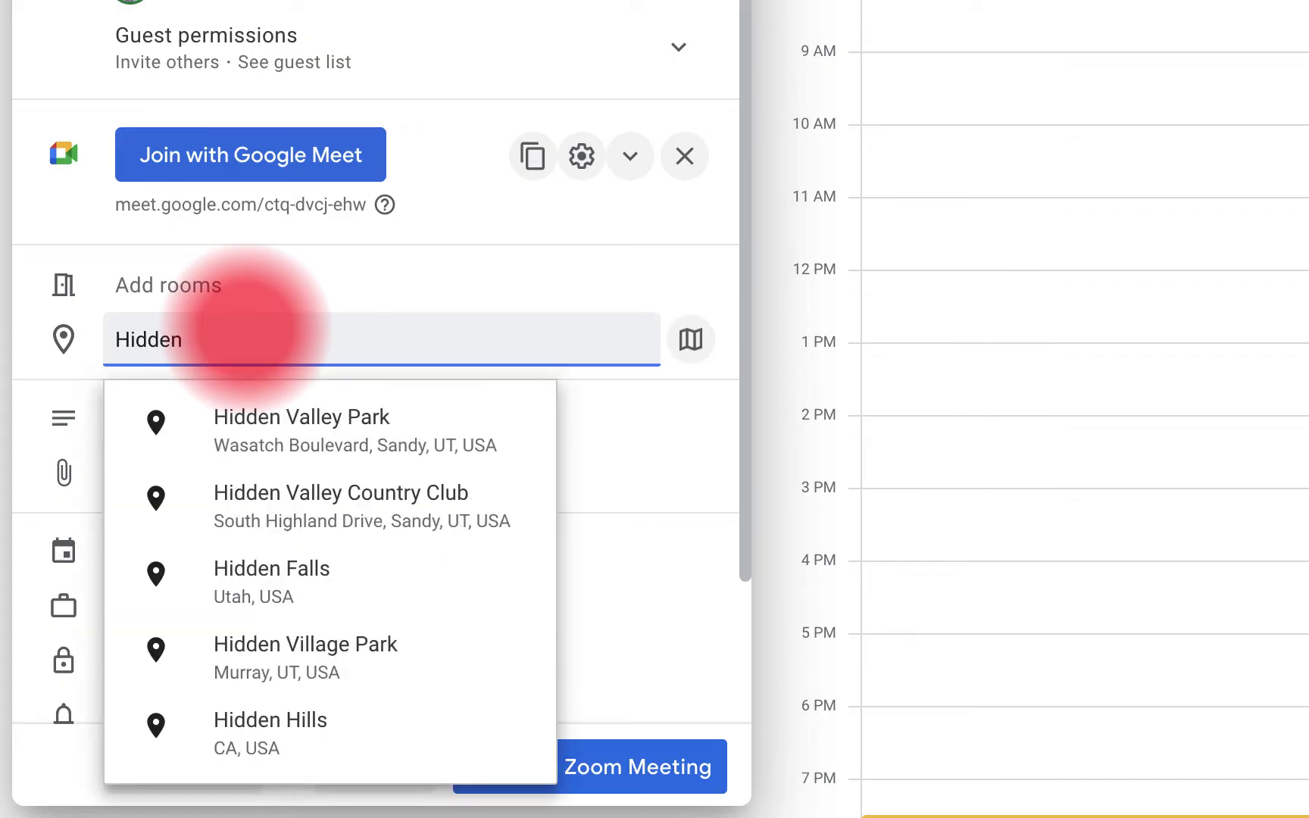
{"action": "type", "text": " valley"}
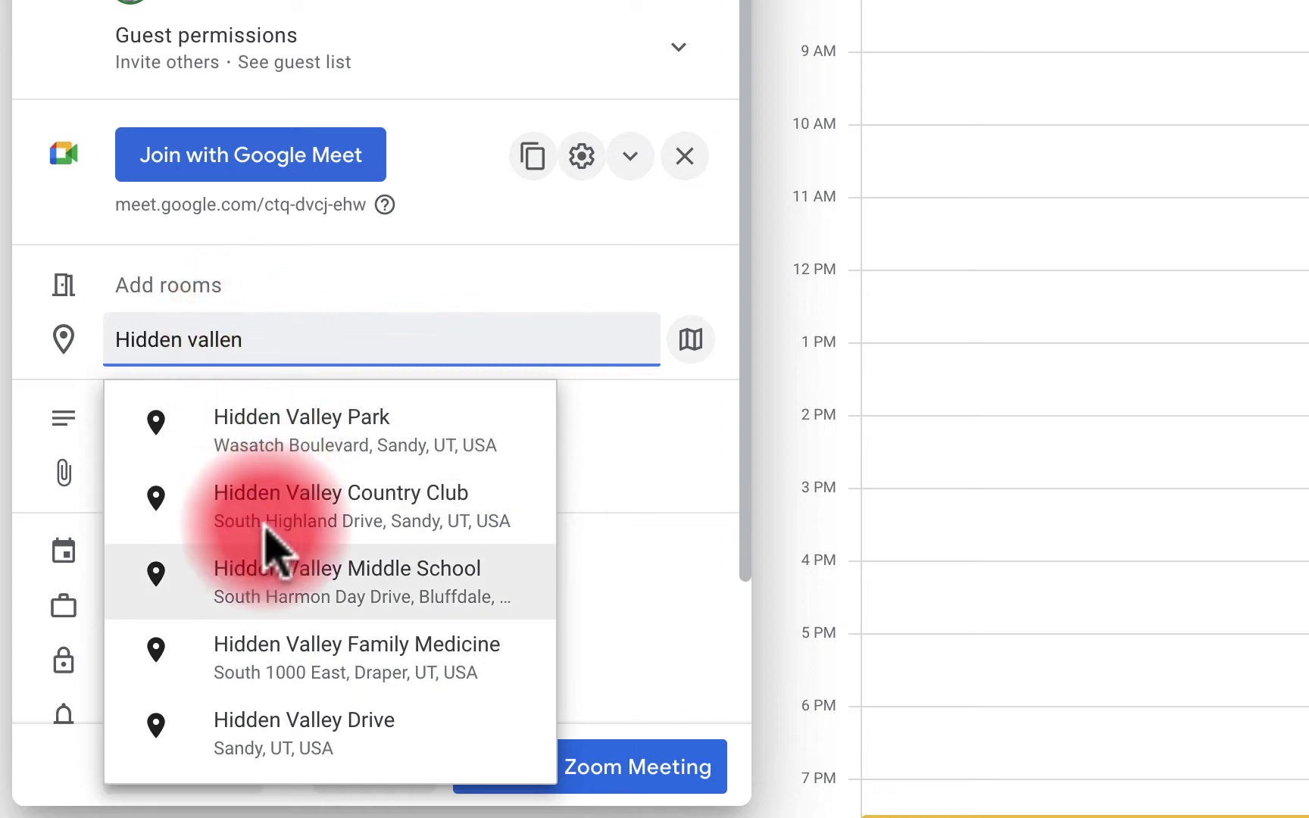
{"action": "left_click", "coordinate": [273, 564]}
{"action": "scroll", "coordinate": [514, 375], "scroll_direction": "down", "scroll_amount": 2}
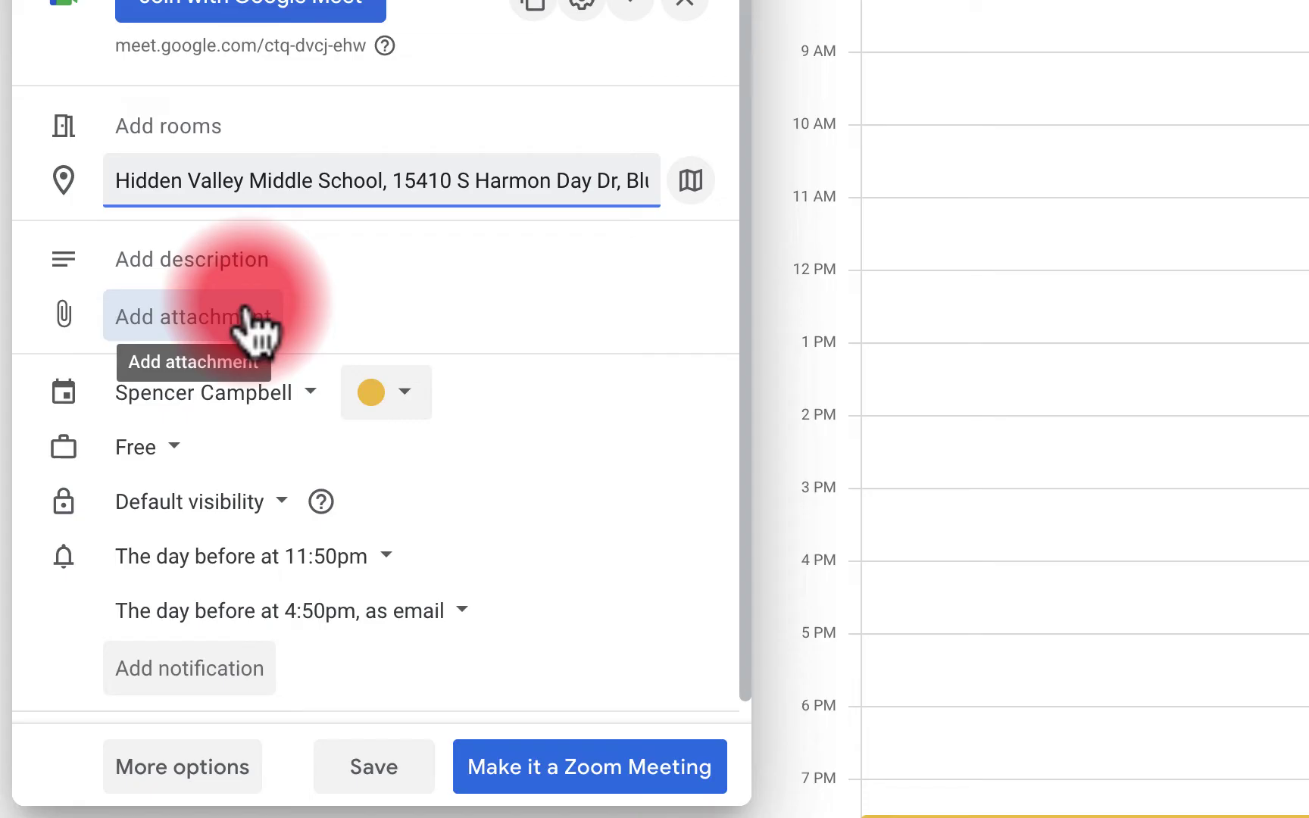
{"action": "scroll", "coordinate": [250, 326], "scroll_direction": "down", "scroll_amount": 1}
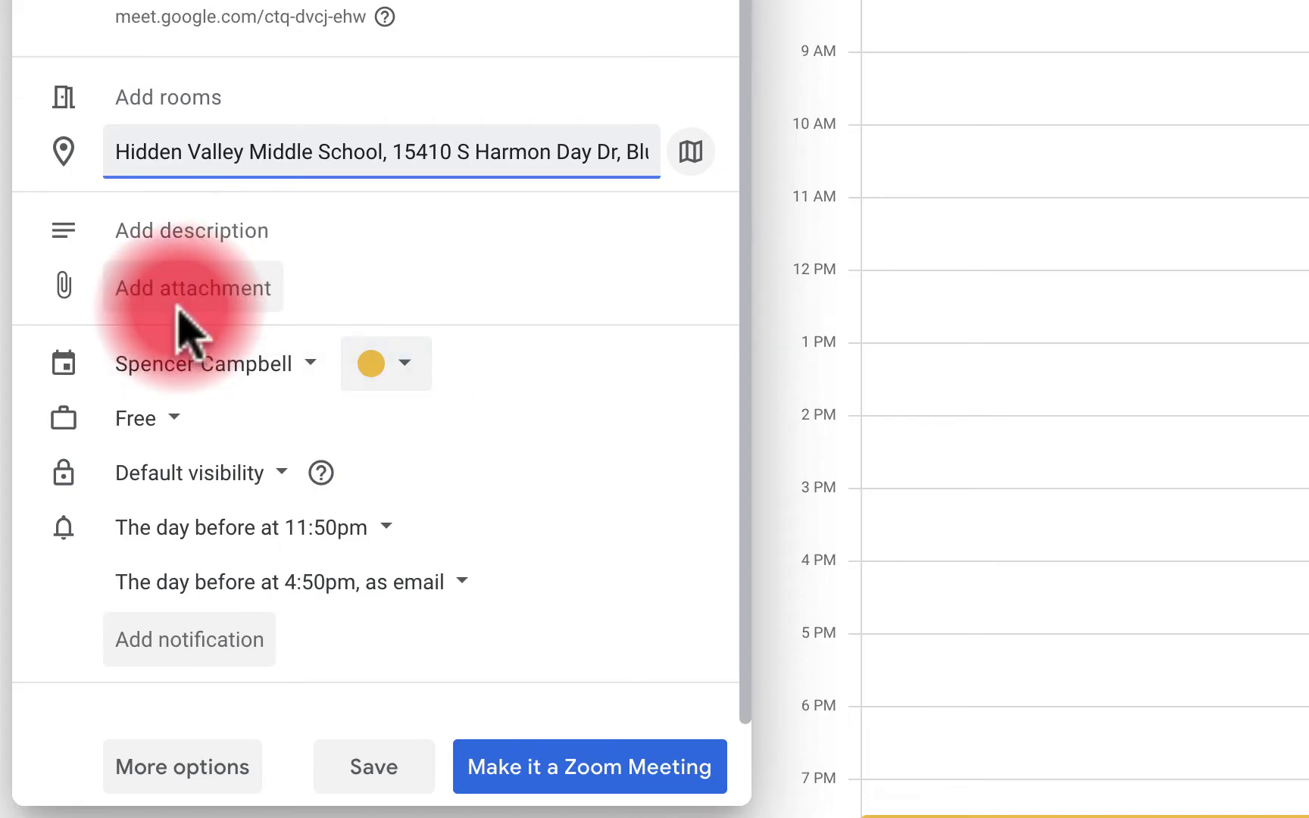
Move it to the Jordan Virtual Learning Academy Admin Calendar as Free, default visibility, with a day-before 9am reminder
{"action": "left_click", "coordinate": [291, 365]}
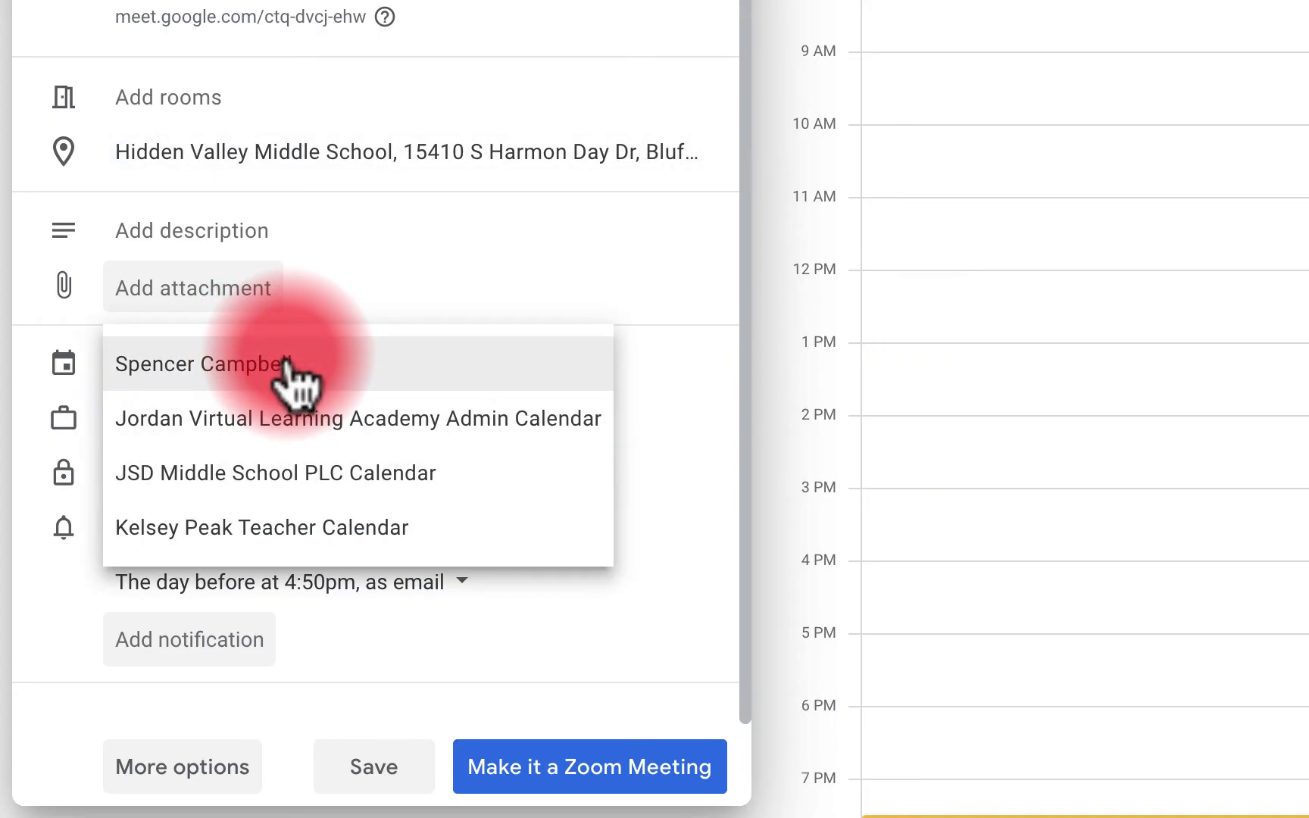
{"action": "left_click", "coordinate": [324, 426]}
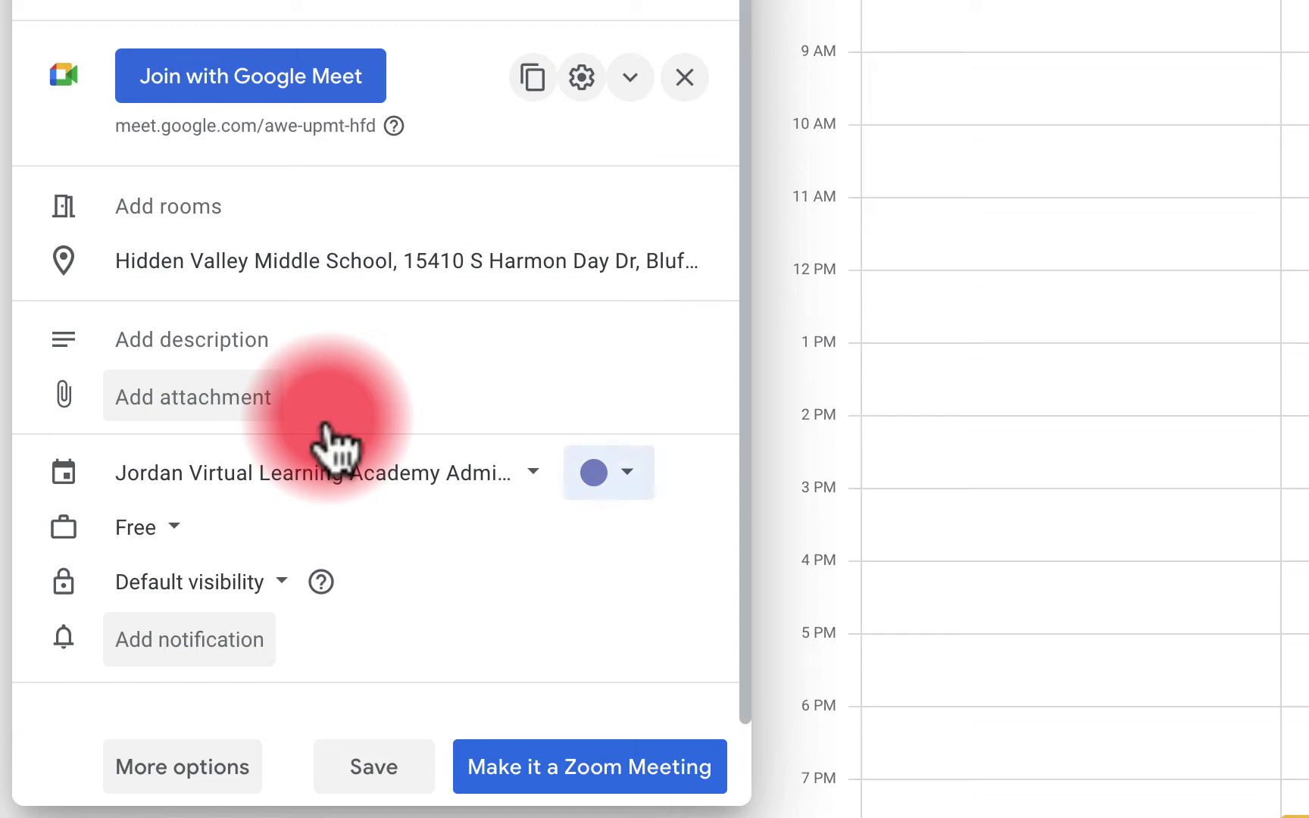
{"action": "left_click", "coordinate": [161, 524]}
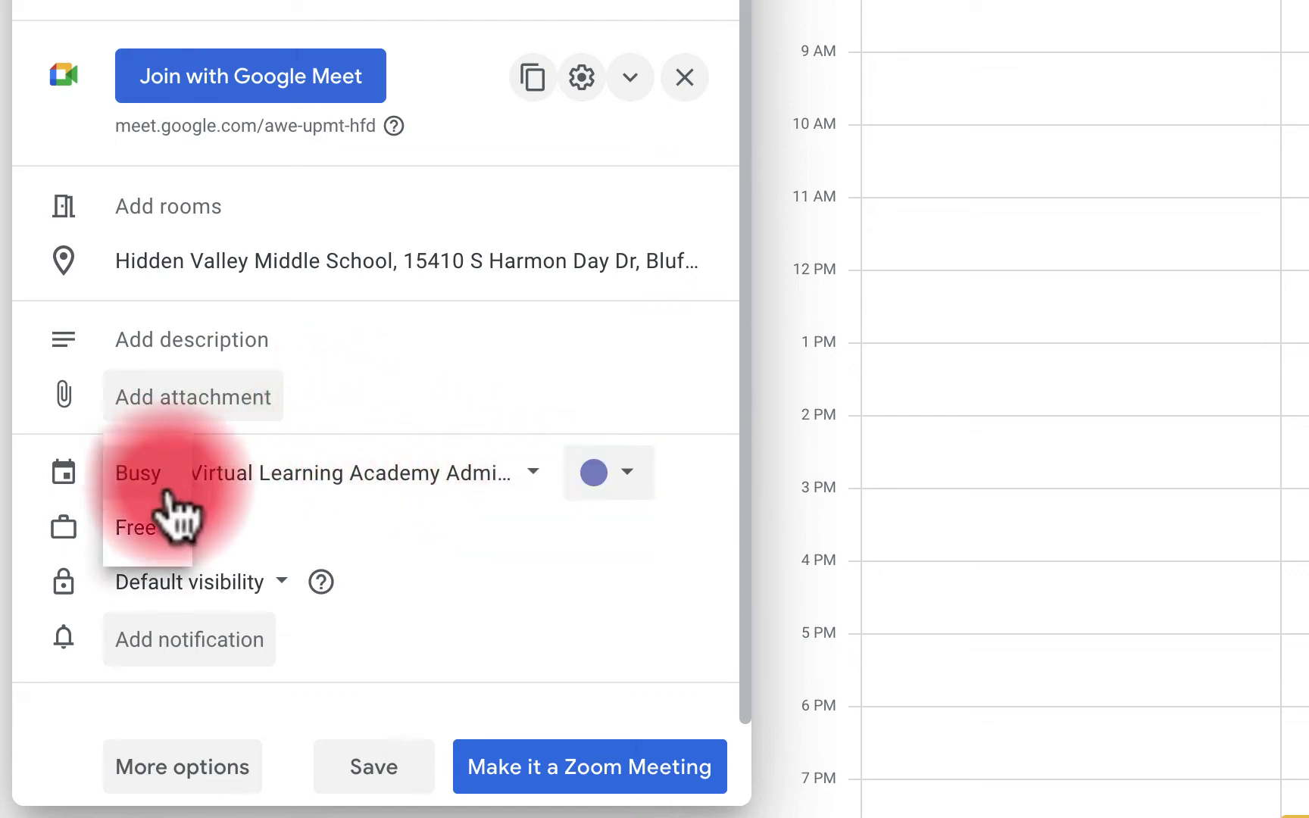
{"action": "left_click", "coordinate": [266, 589]}
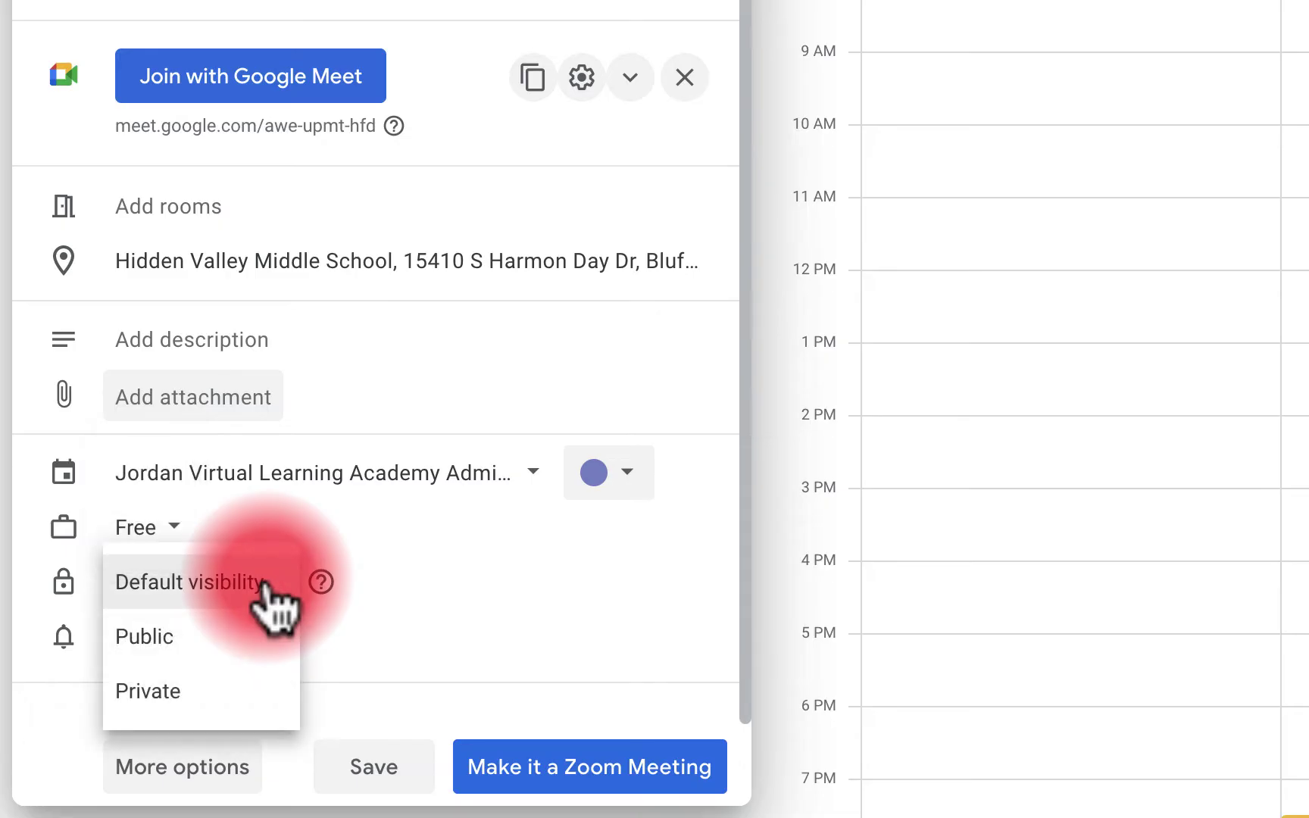
{"action": "key", "text": "Down"}
{"action": "key", "text": "Down"}
{"action": "left_click", "coordinate": [373, 630]}
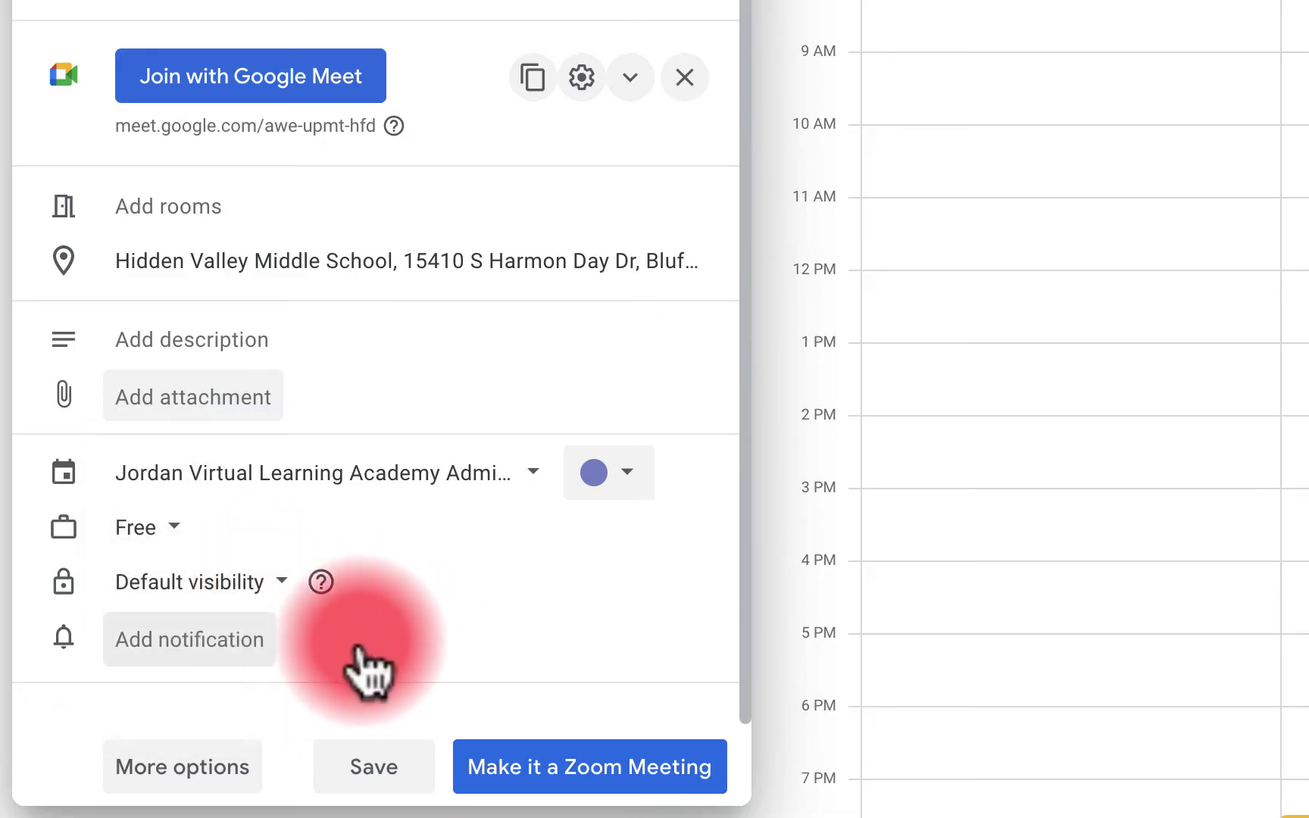
{"action": "left_click", "coordinate": [211, 648]}
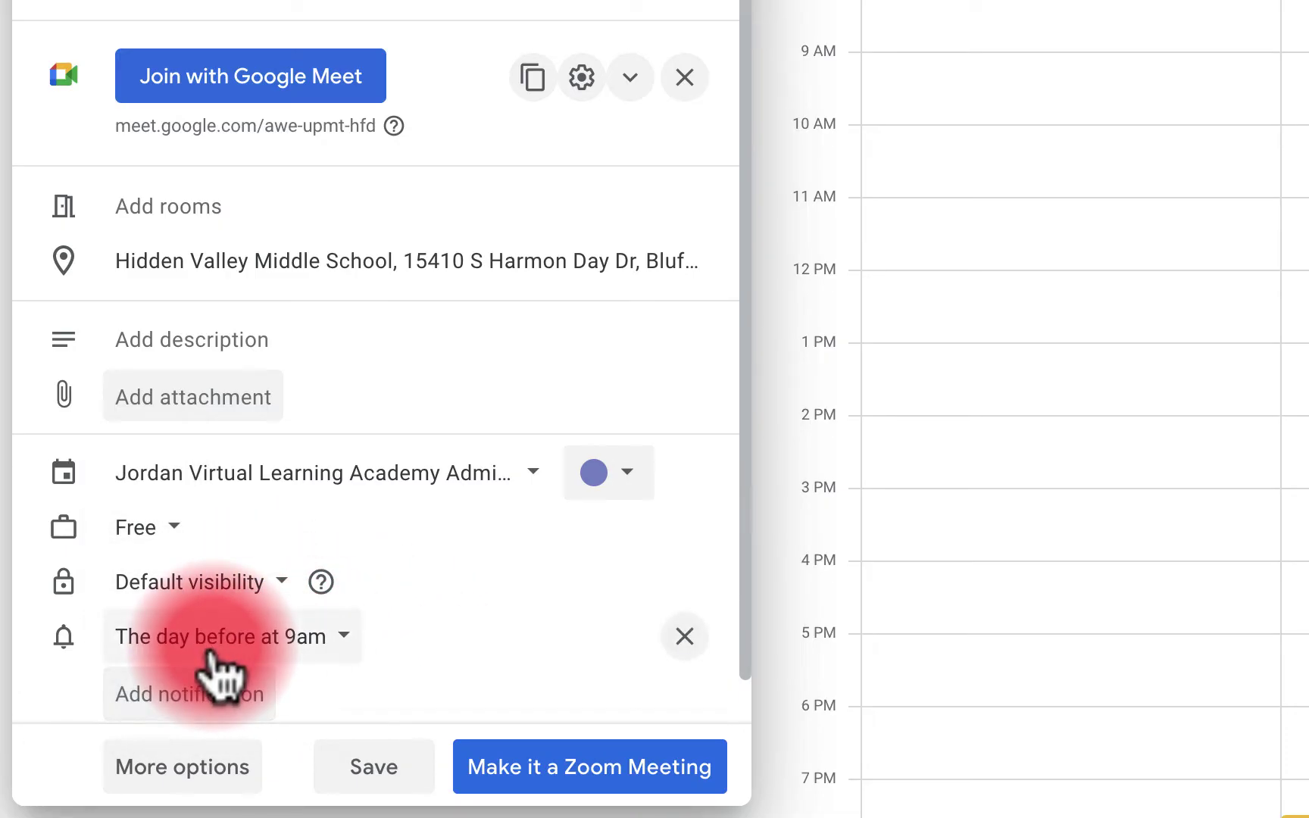
{"action": "scroll", "coordinate": [504, 659], "scroll_direction": "down", "scroll_amount": 1}
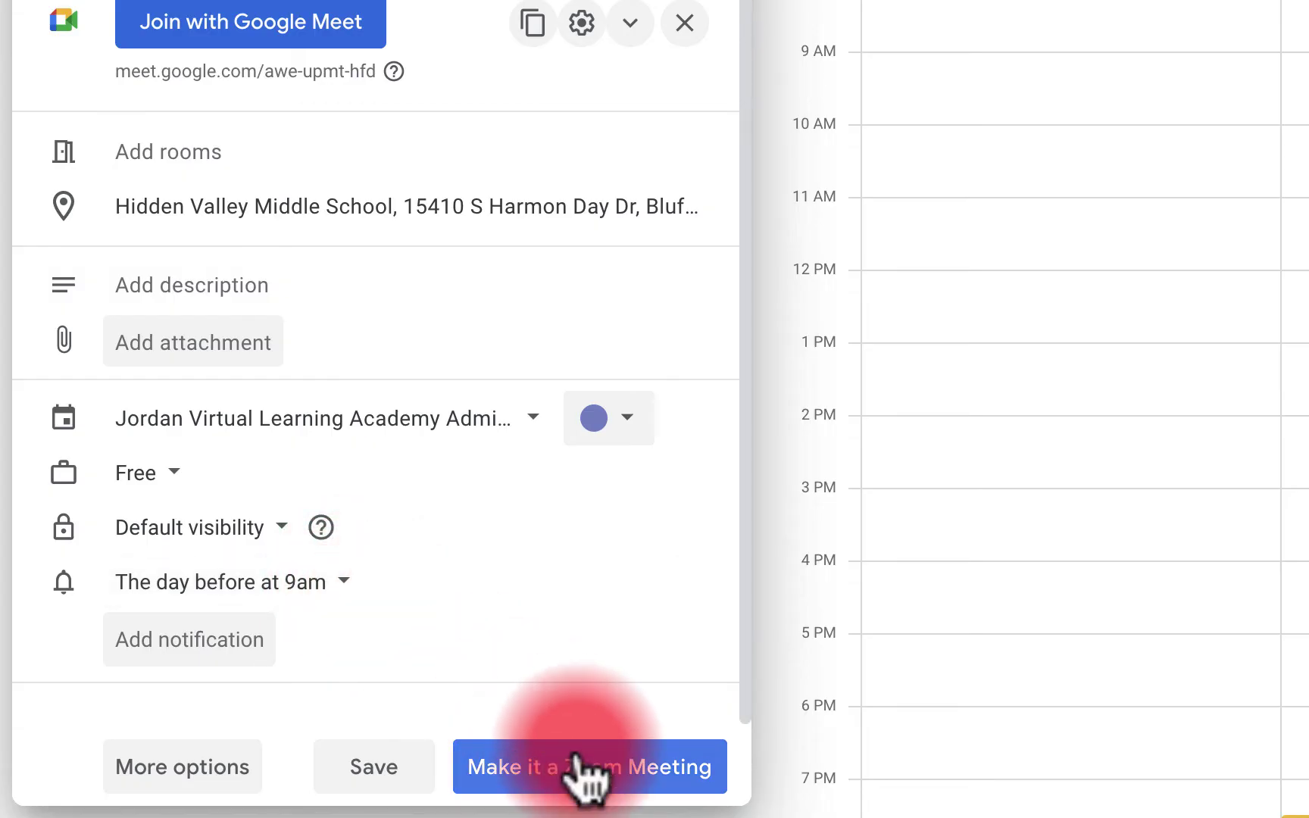
Remove the second guest from New Event Party in the full editor and save it
{"action": "left_click", "coordinate": [181, 769]}
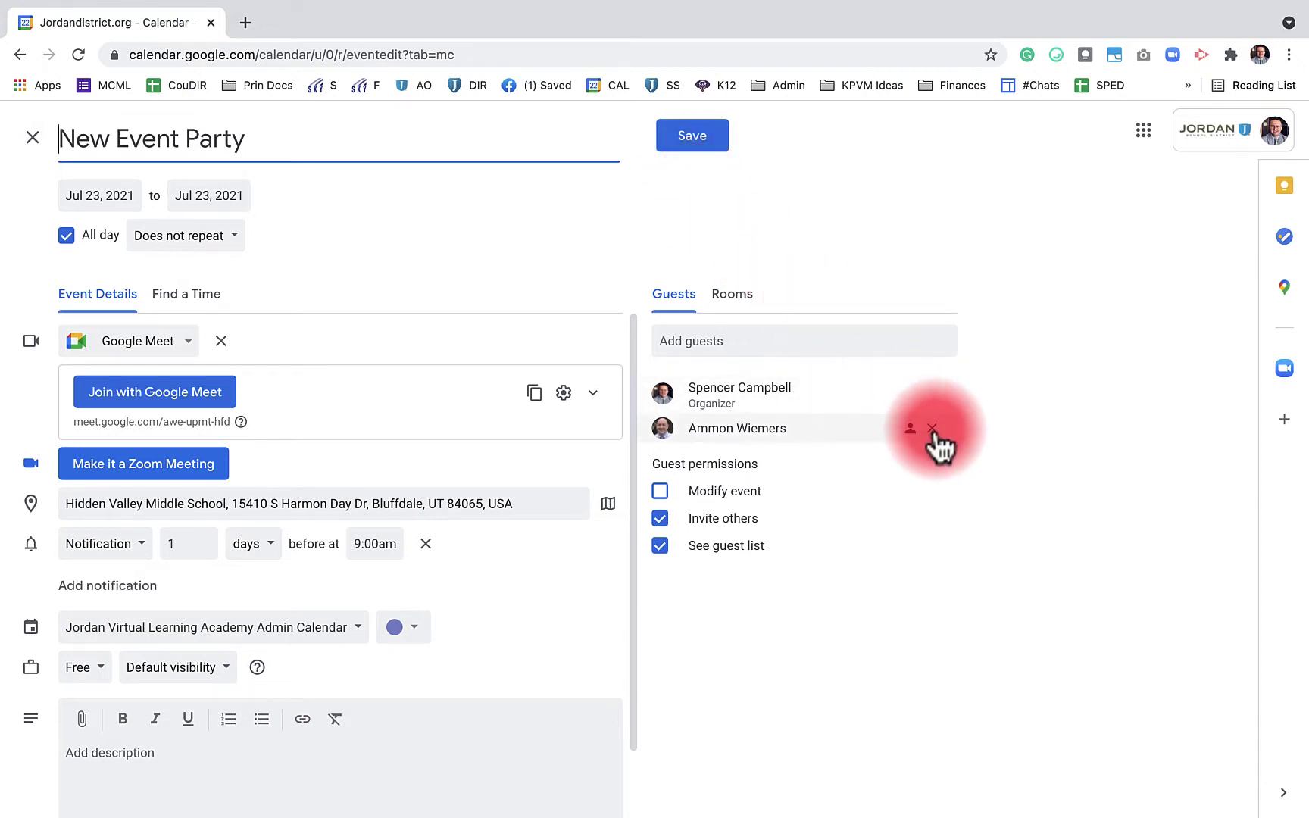
{"action": "left_click", "coordinate": [932, 428]}
{"action": "left_click", "coordinate": [694, 144]}
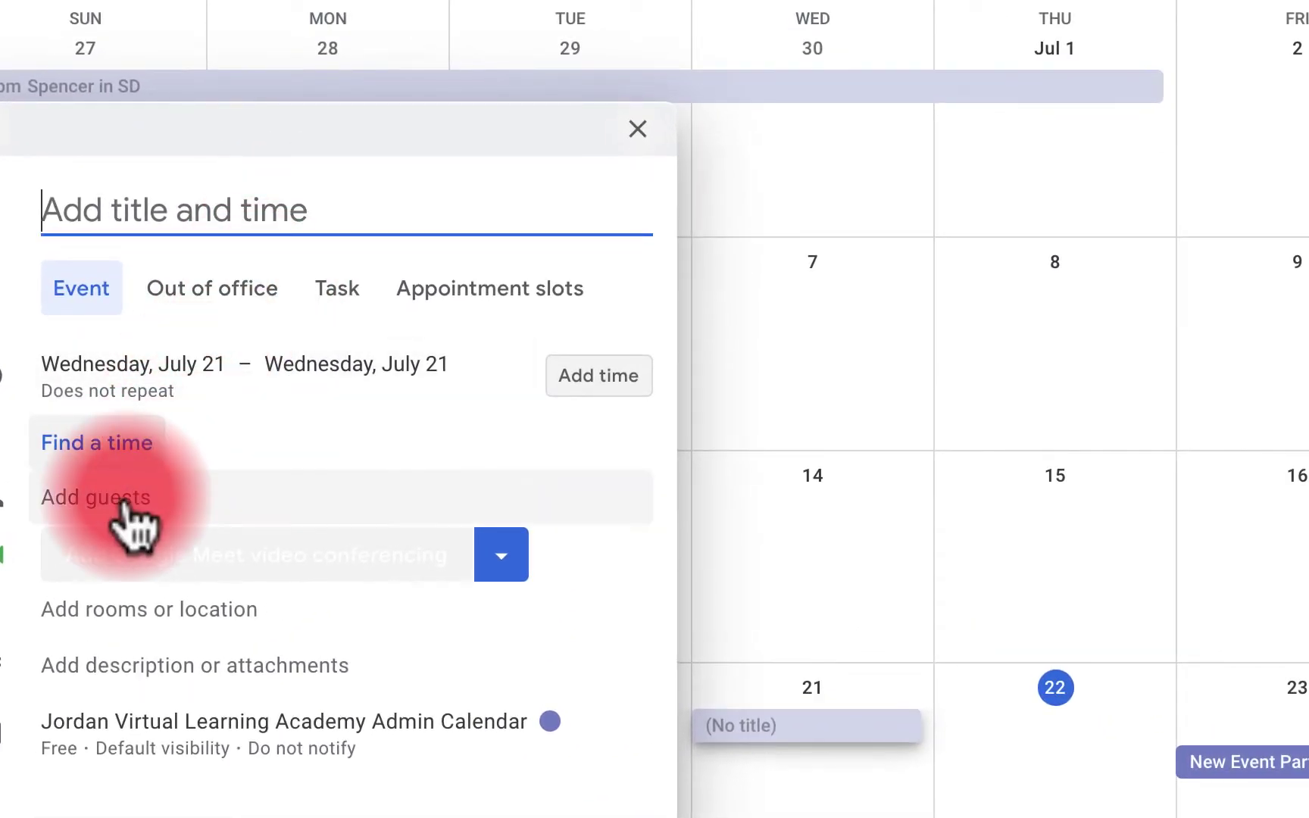
Add a colleague as a guest by searching their name and picking the top suggestion
{"action": "left_click", "coordinate": [126, 497]}
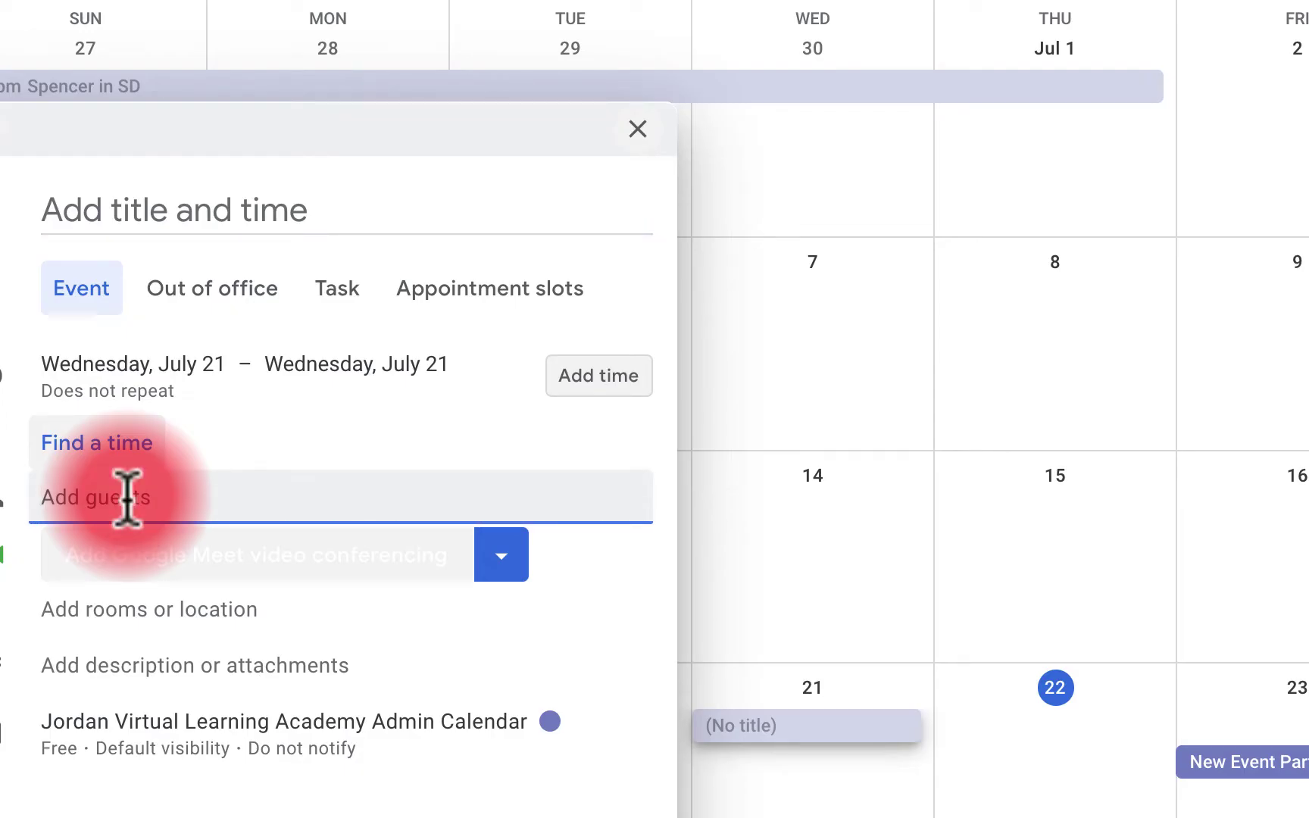
{"action": "type", "text": "Ross"}
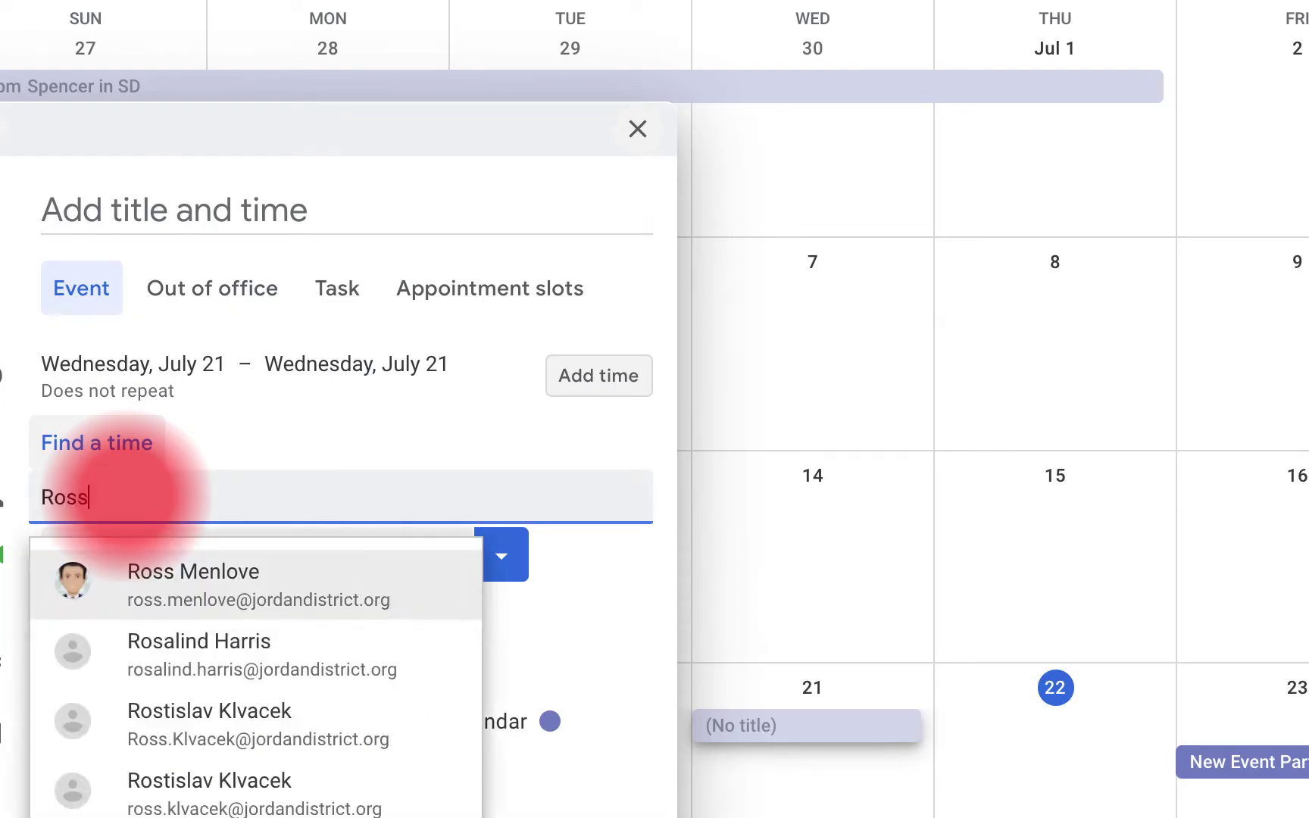
{"action": "key", "text": "Down"}
{"action": "key", "text": "Down"}
{"action": "key", "text": "Down"}
{"action": "key", "text": "Down"}
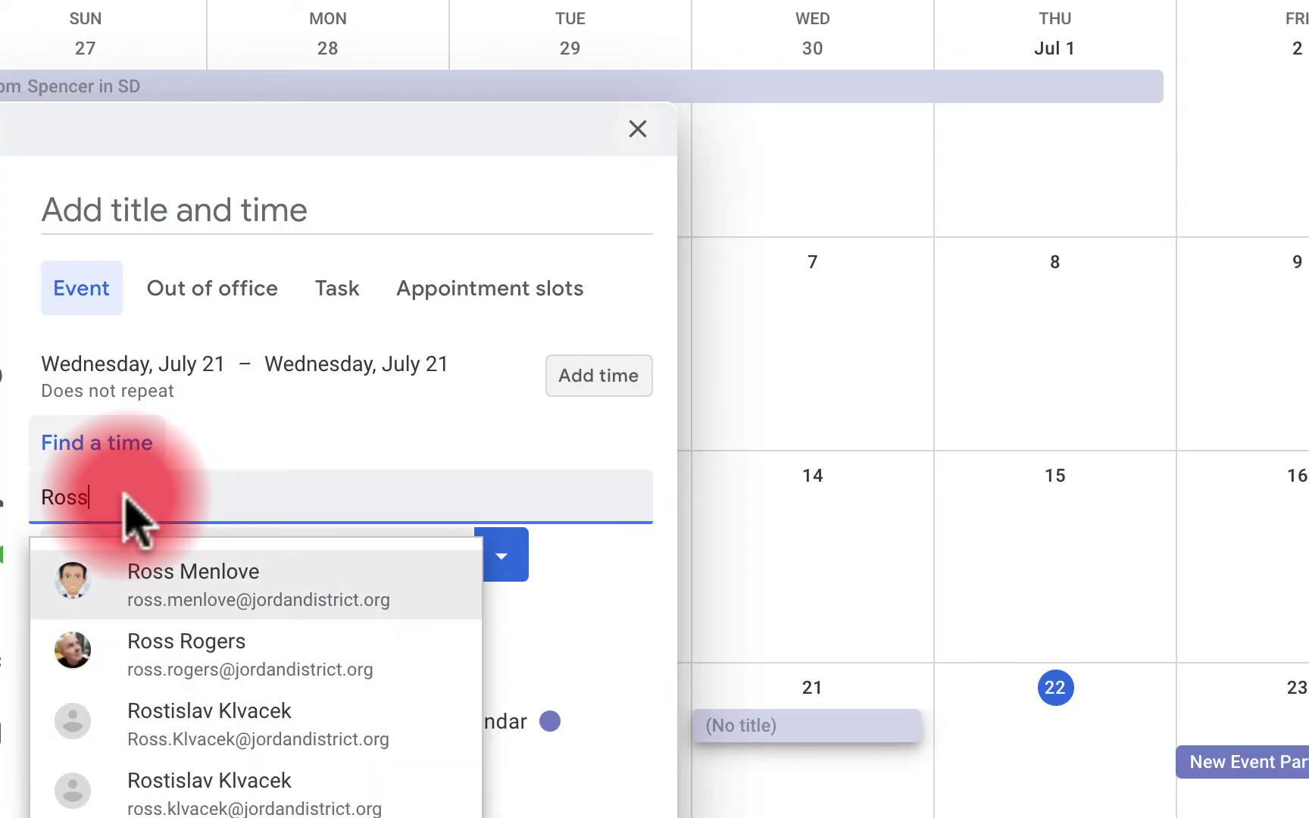
{"action": "key", "text": "Up"}
{"action": "key", "text": "Up"}
{"action": "key", "text": "Up"}
{"action": "key", "text": "Up"}
{"action": "key", "text": "Up"}
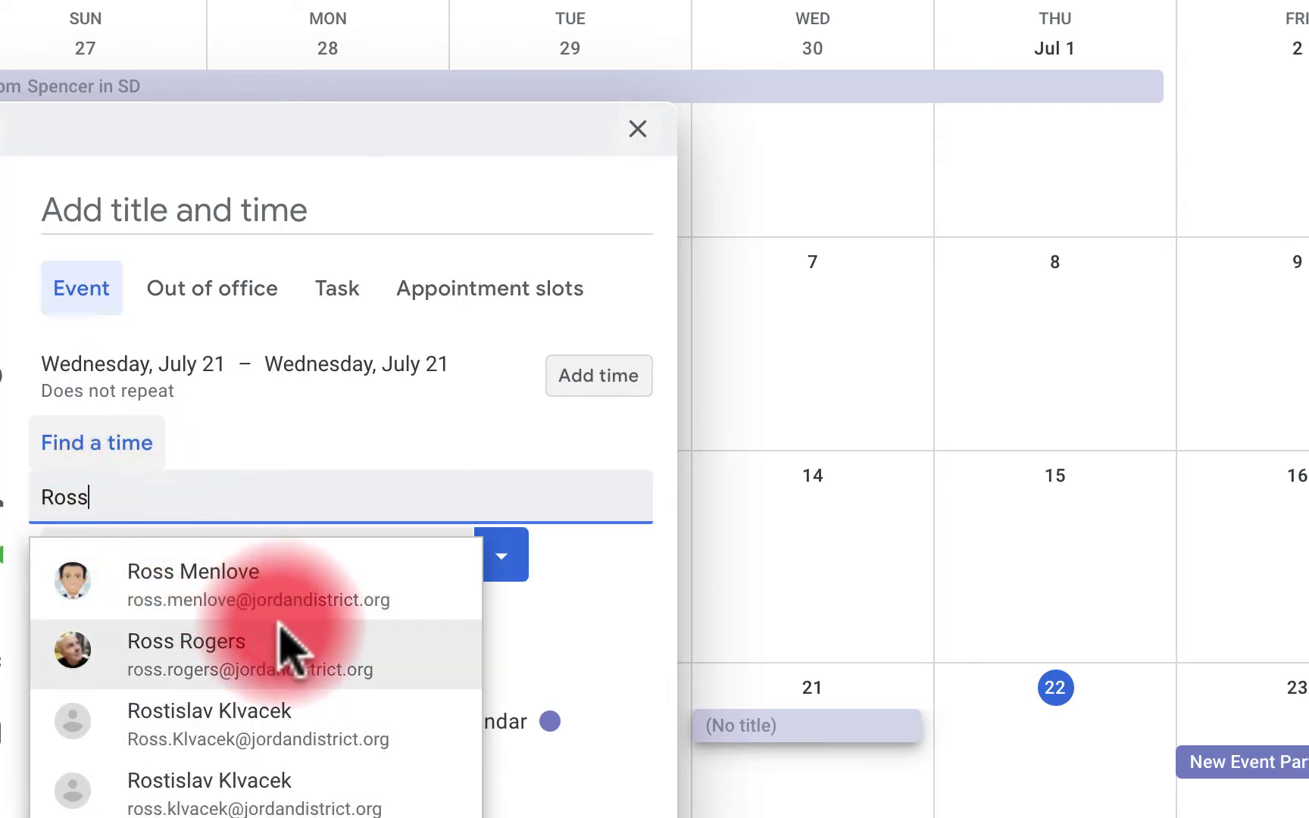
{"action": "left_click", "coordinate": [280, 570]}
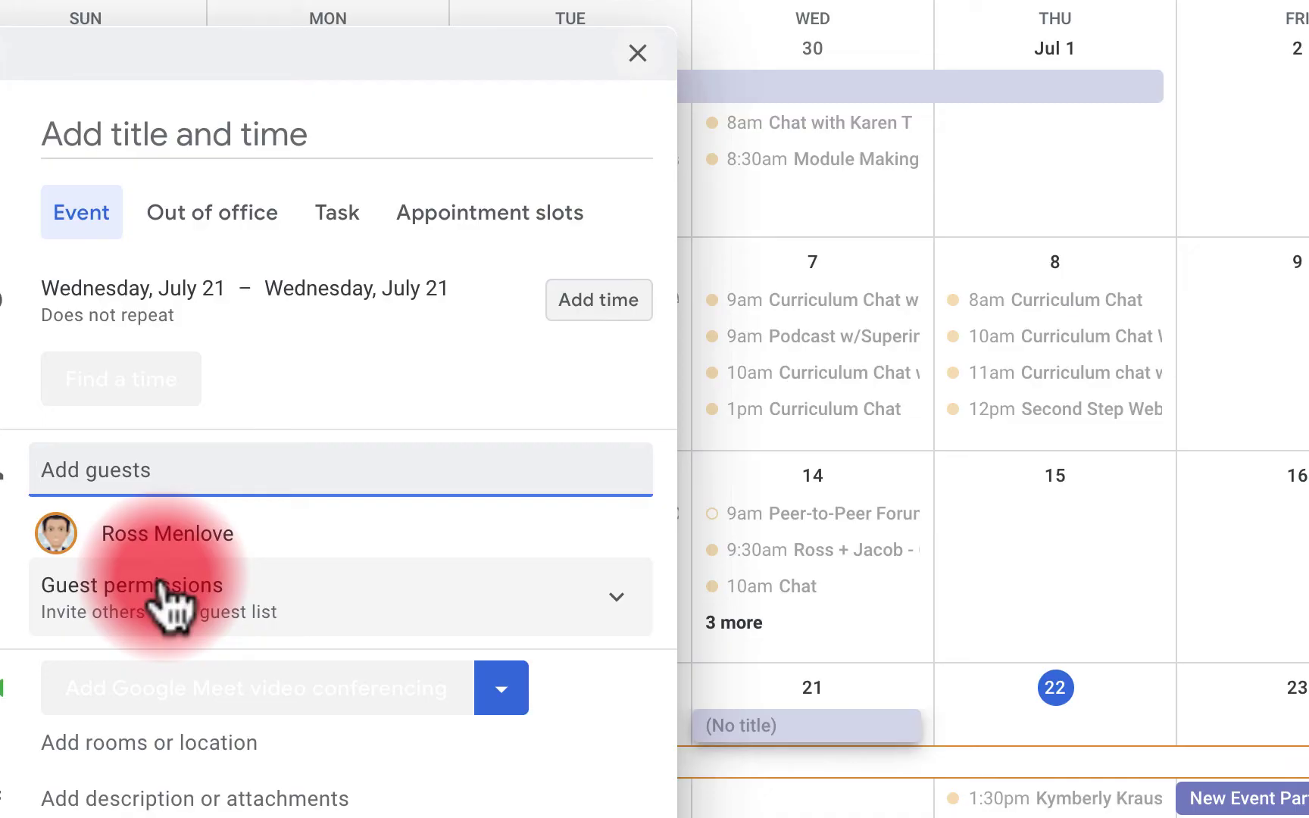
Invite the Kelsey Peak Staff group and give guests permission to modify the event
{"action": "left_click", "coordinate": [195, 468]}
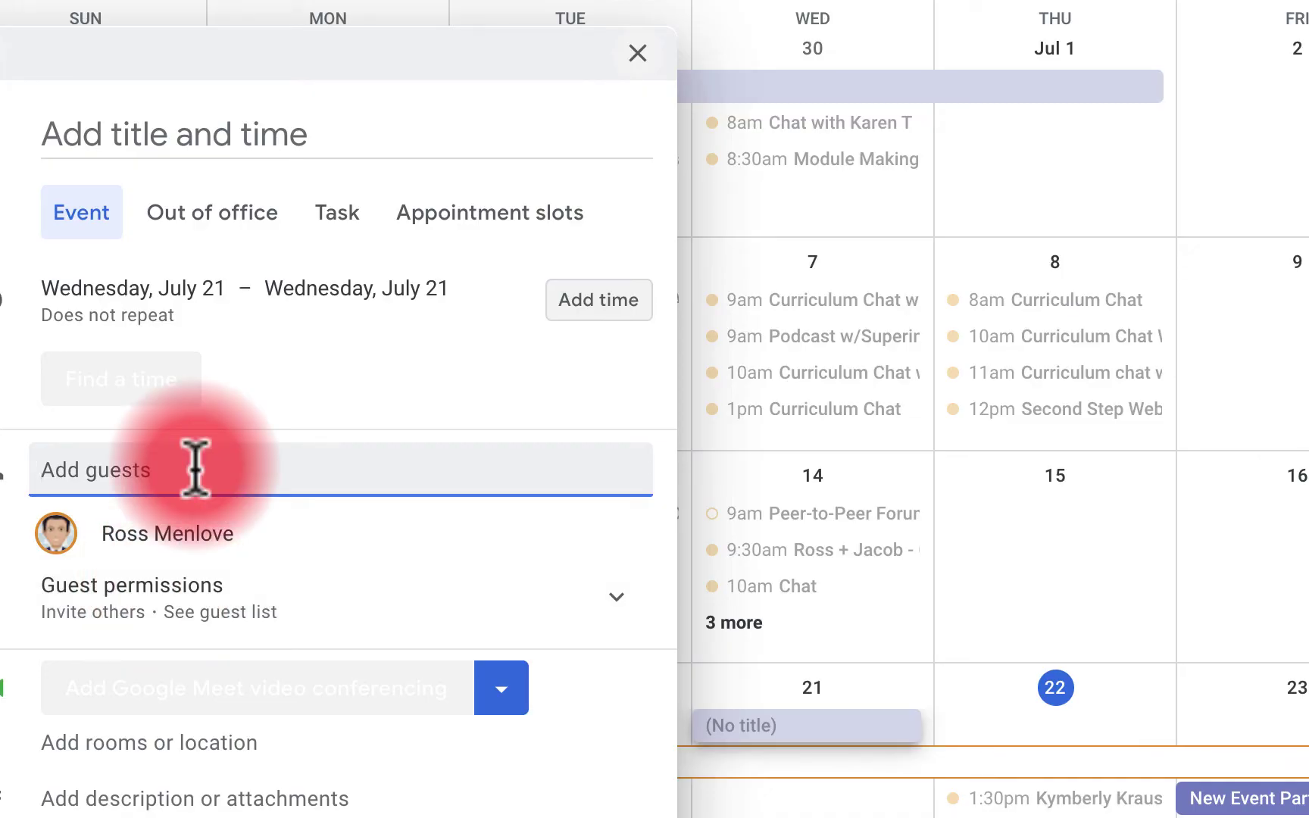
{"action": "type", "text": "Kelse"}
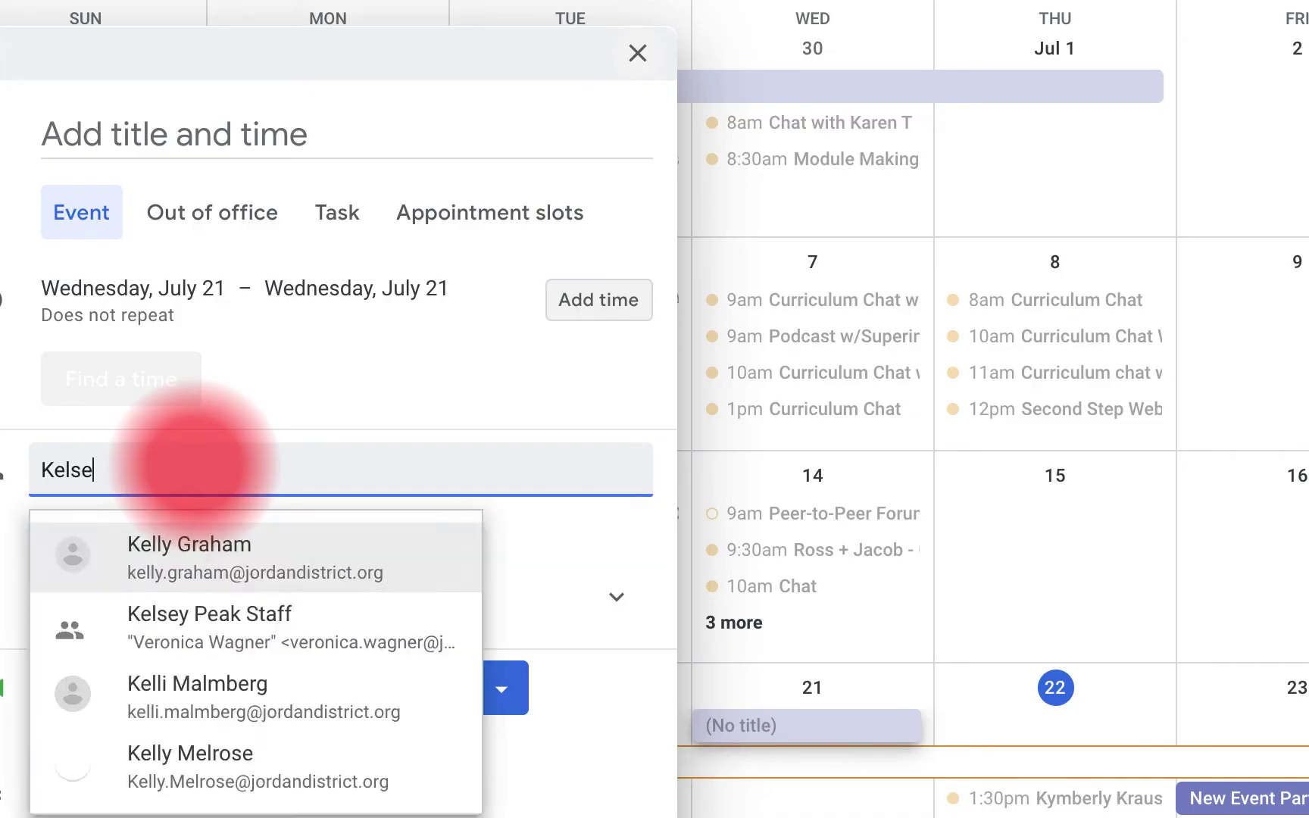
{"action": "type", "text": "y p"}
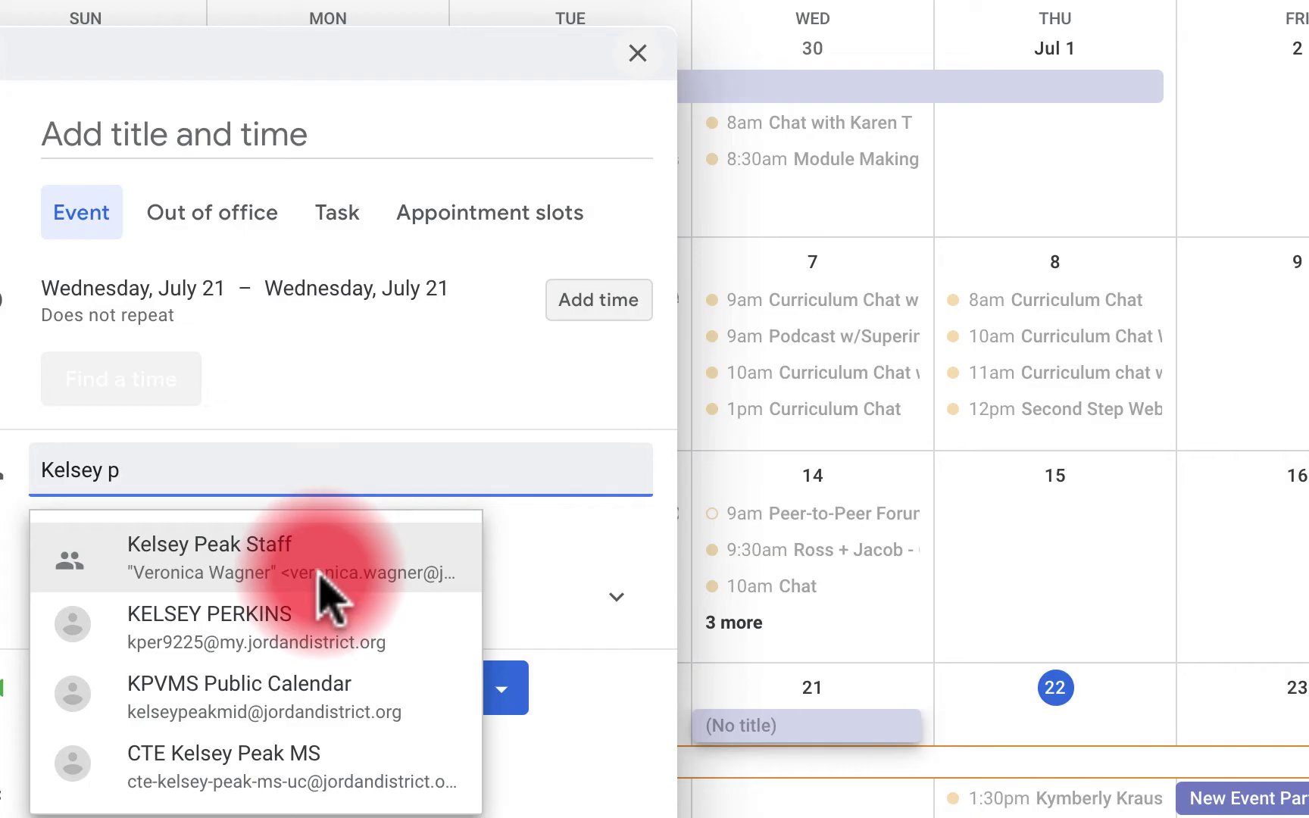
{"action": "left_click", "coordinate": [281, 557]}
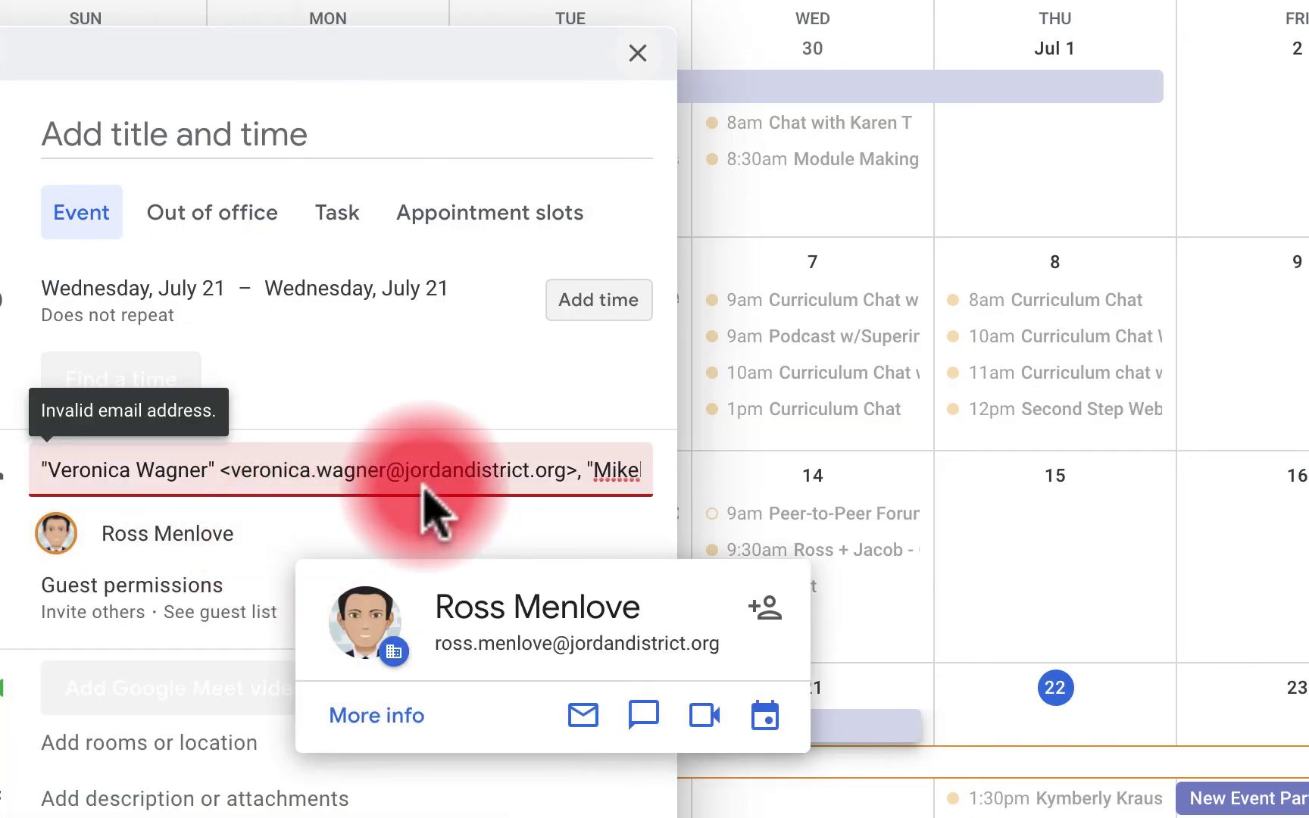
{"action": "scroll", "coordinate": [454, 474], "scroll_direction": "right", "scroll_amount": 2}
{"action": "scroll", "coordinate": [227, 530], "scroll_direction": "down", "scroll_amount": 1}
{"action": "left_click", "coordinate": [88, 515]}
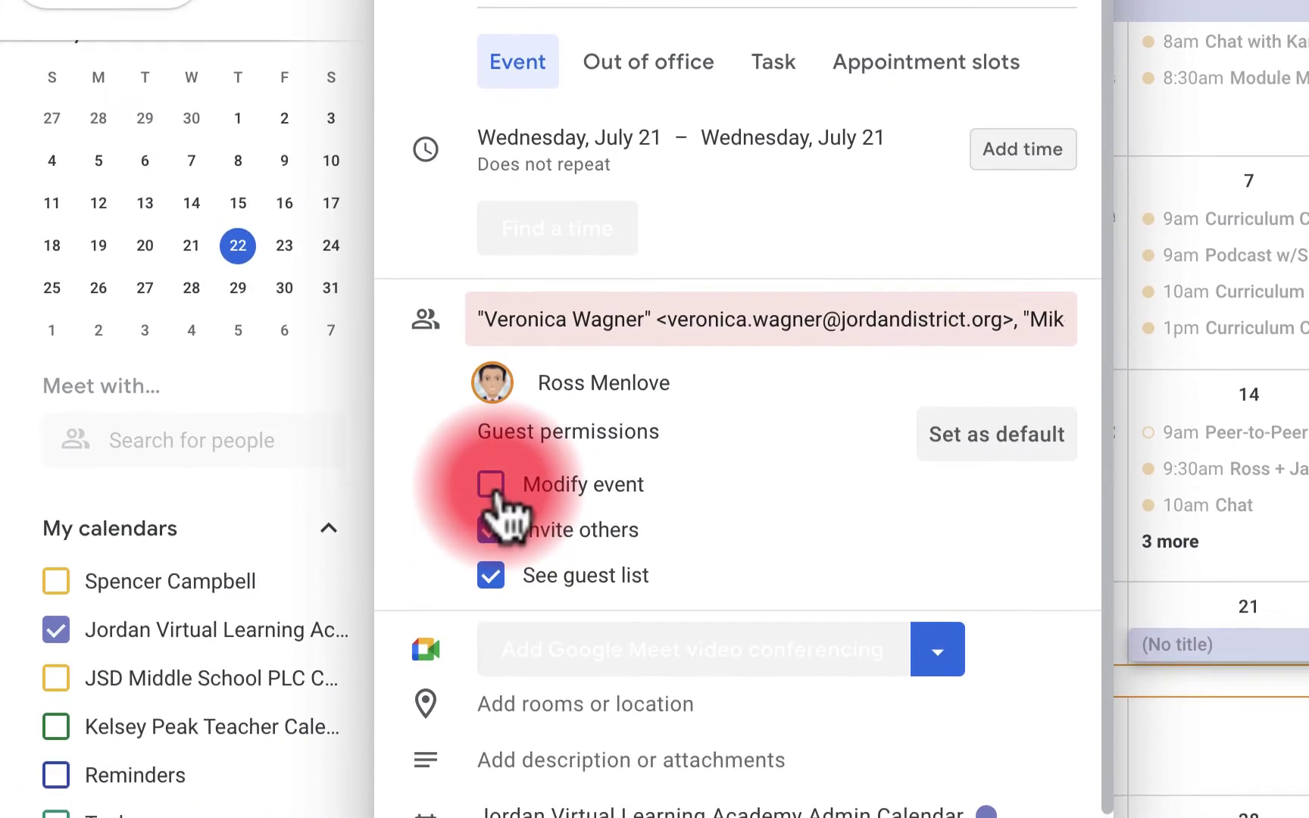
{"action": "left_click", "coordinate": [491, 567]}
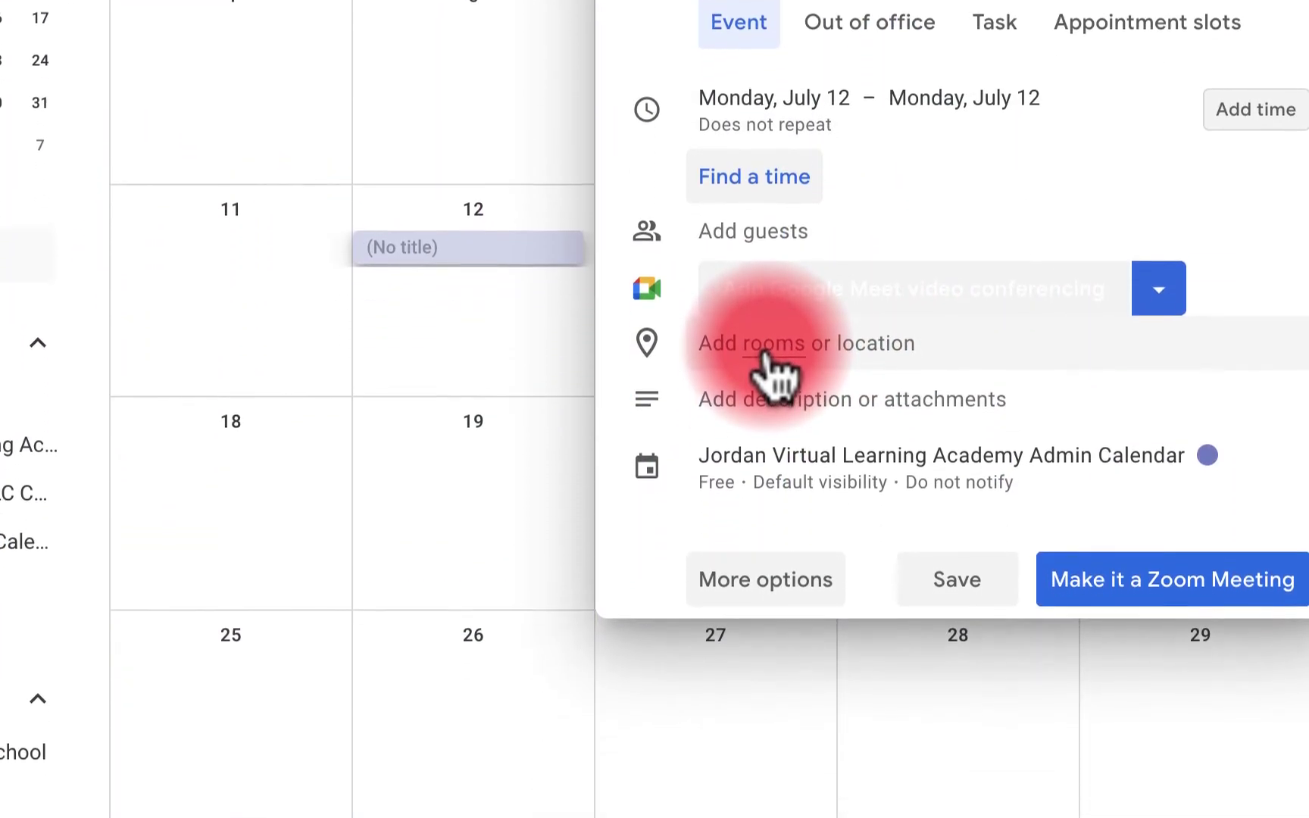
Browse the 704 rooms, including unavailable ones, and pick 704-CBLab-20
{"action": "left_click", "coordinate": [766, 488]}
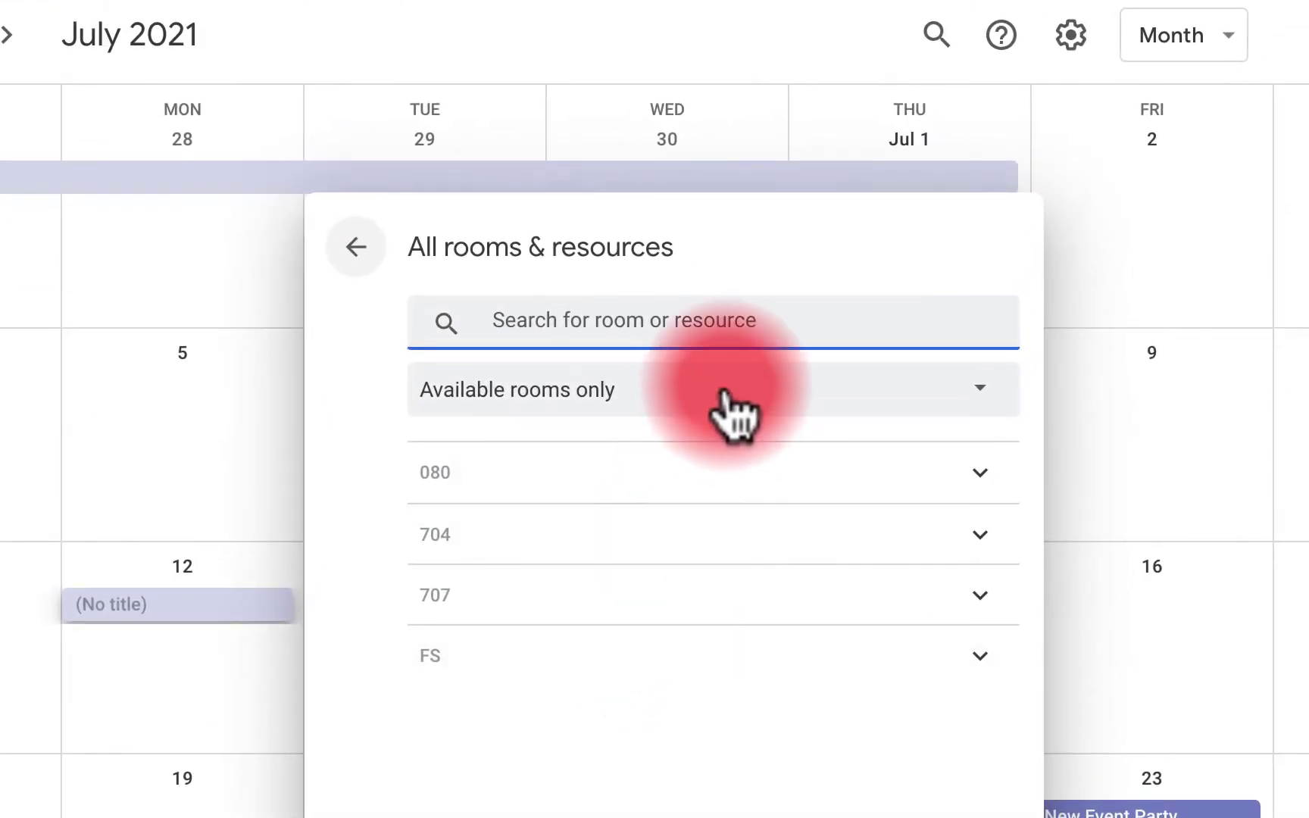
{"action": "left_click", "coordinate": [1012, 28]}
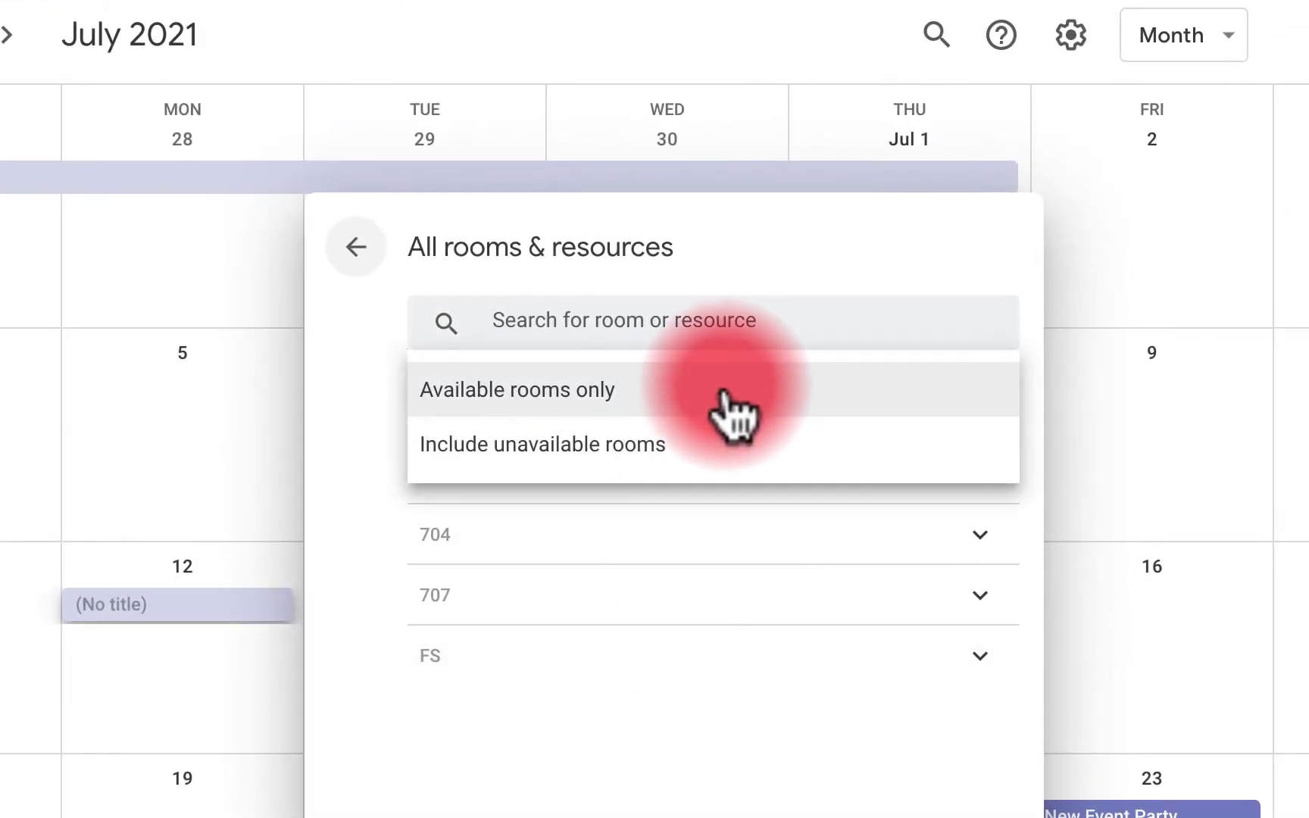
{"action": "left_click", "coordinate": [701, 445]}
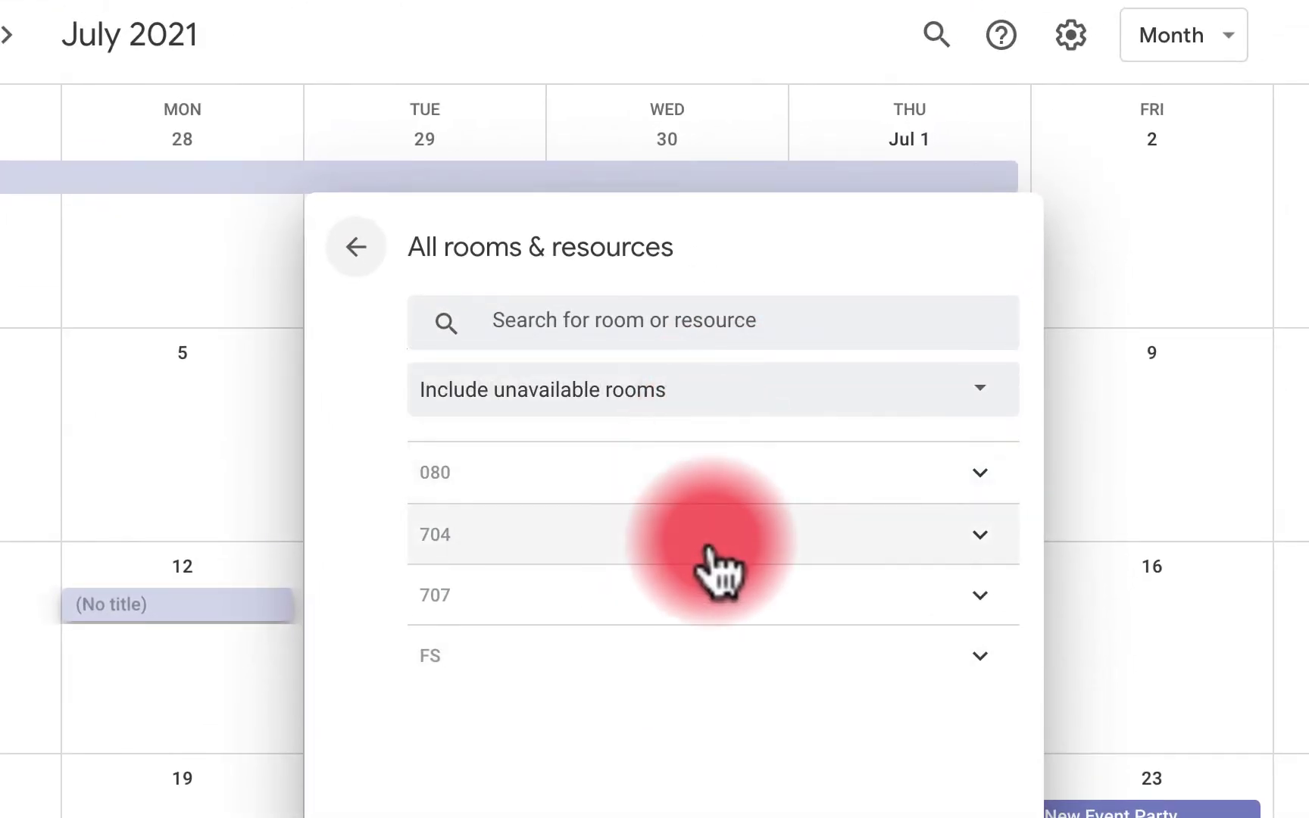
{"action": "left_click", "coordinate": [711, 369]}
{"action": "scroll", "coordinate": [710, 369], "scroll_direction": "down", "scroll_amount": 10}
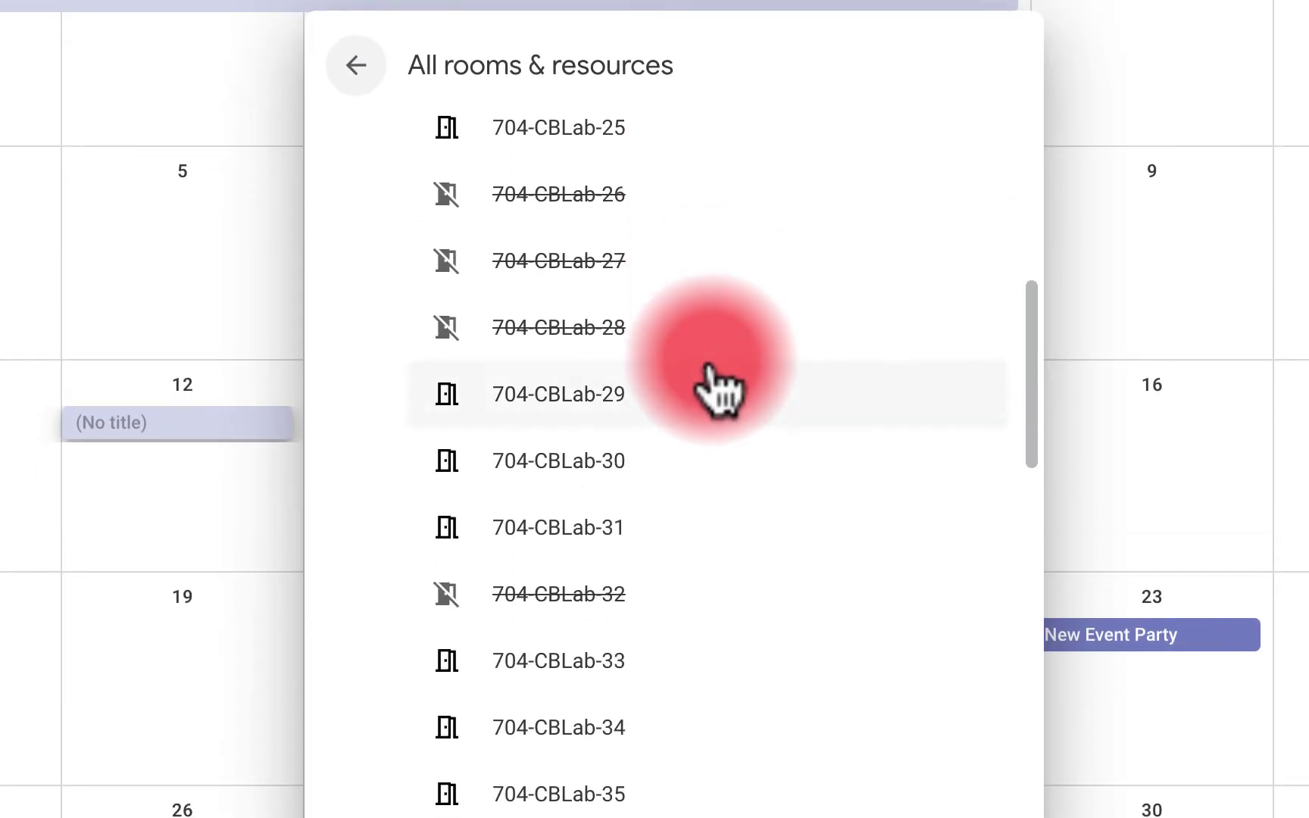
{"action": "scroll", "coordinate": [716, 386], "scroll_direction": "down", "scroll_amount": 20}
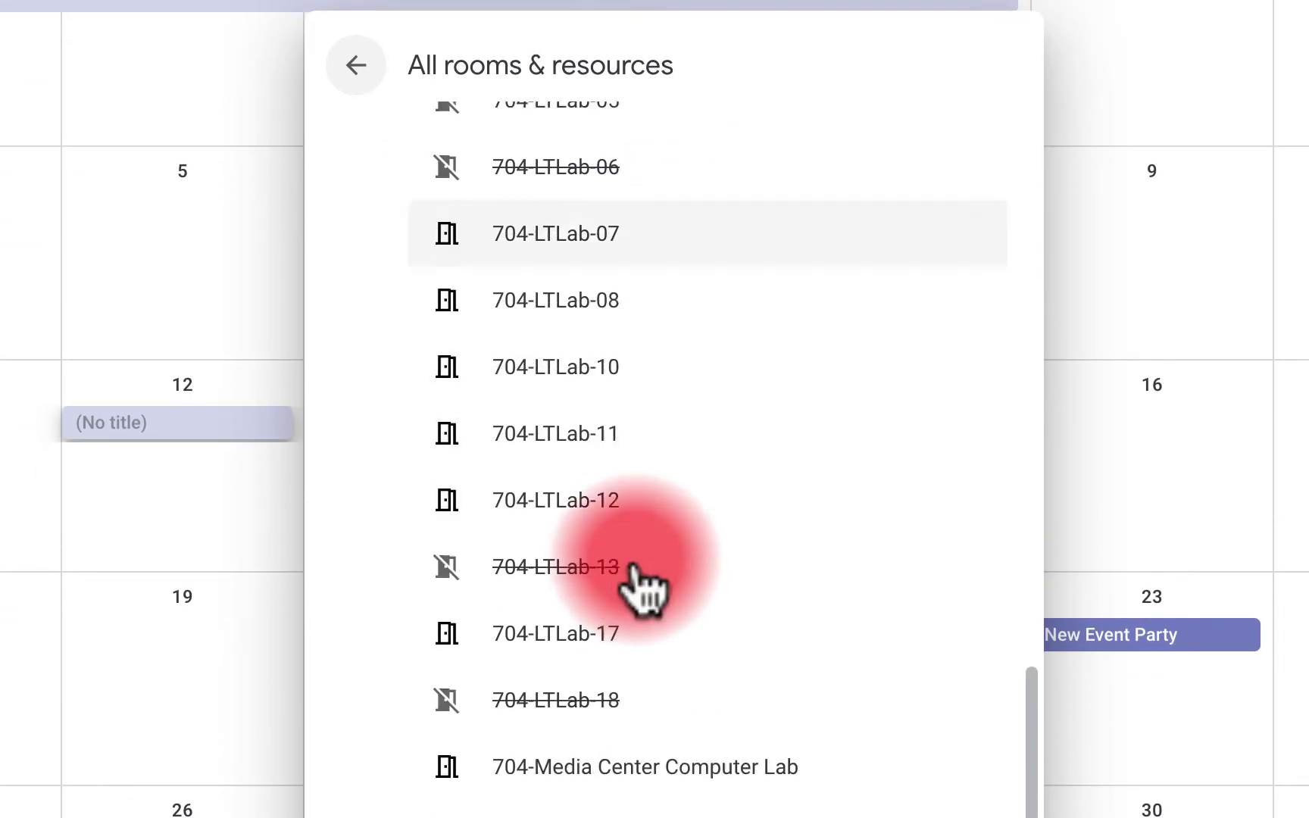
{"action": "scroll", "coordinate": [640, 587], "scroll_direction": "down", "scroll_amount": 3}
{"action": "scroll", "coordinate": [640, 587], "scroll_direction": "up", "scroll_amount": 20}
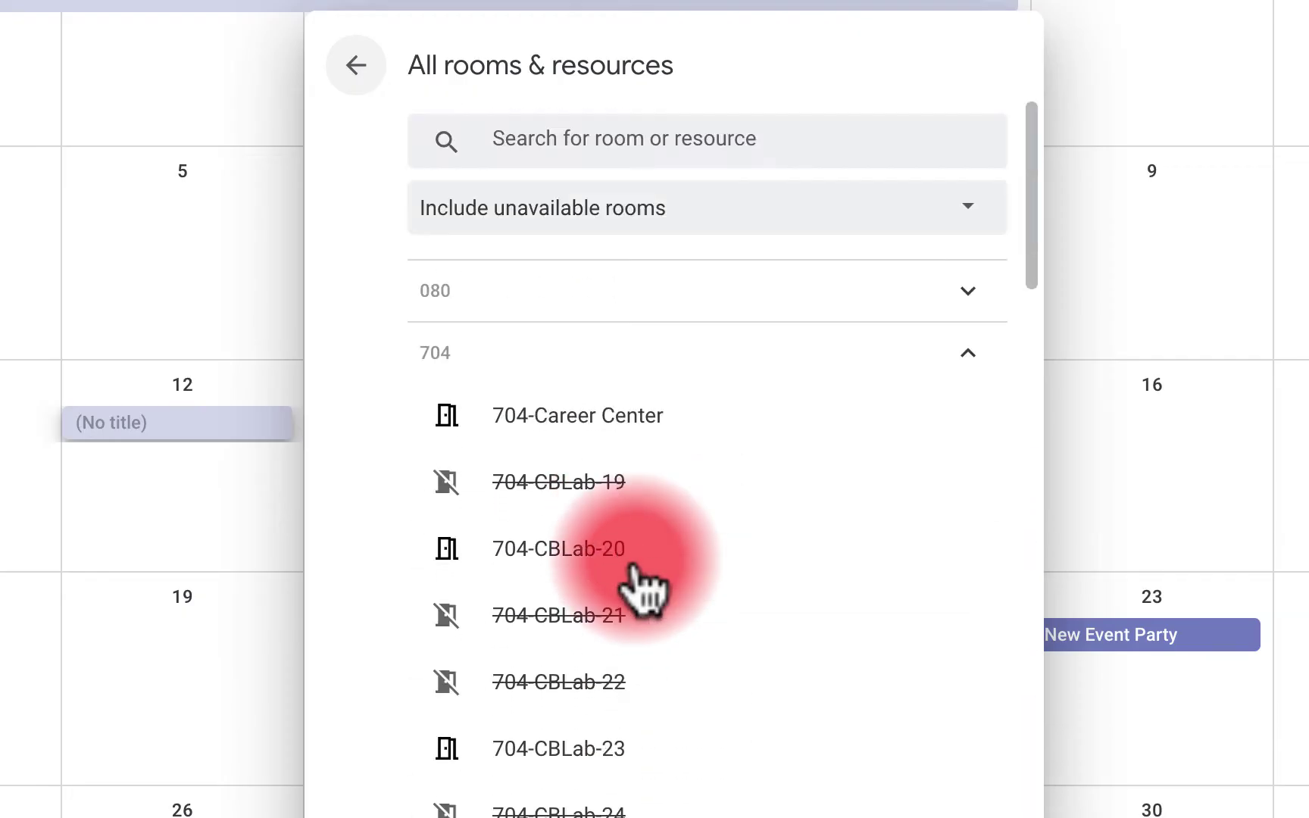
{"action": "left_click", "coordinate": [634, 566]}
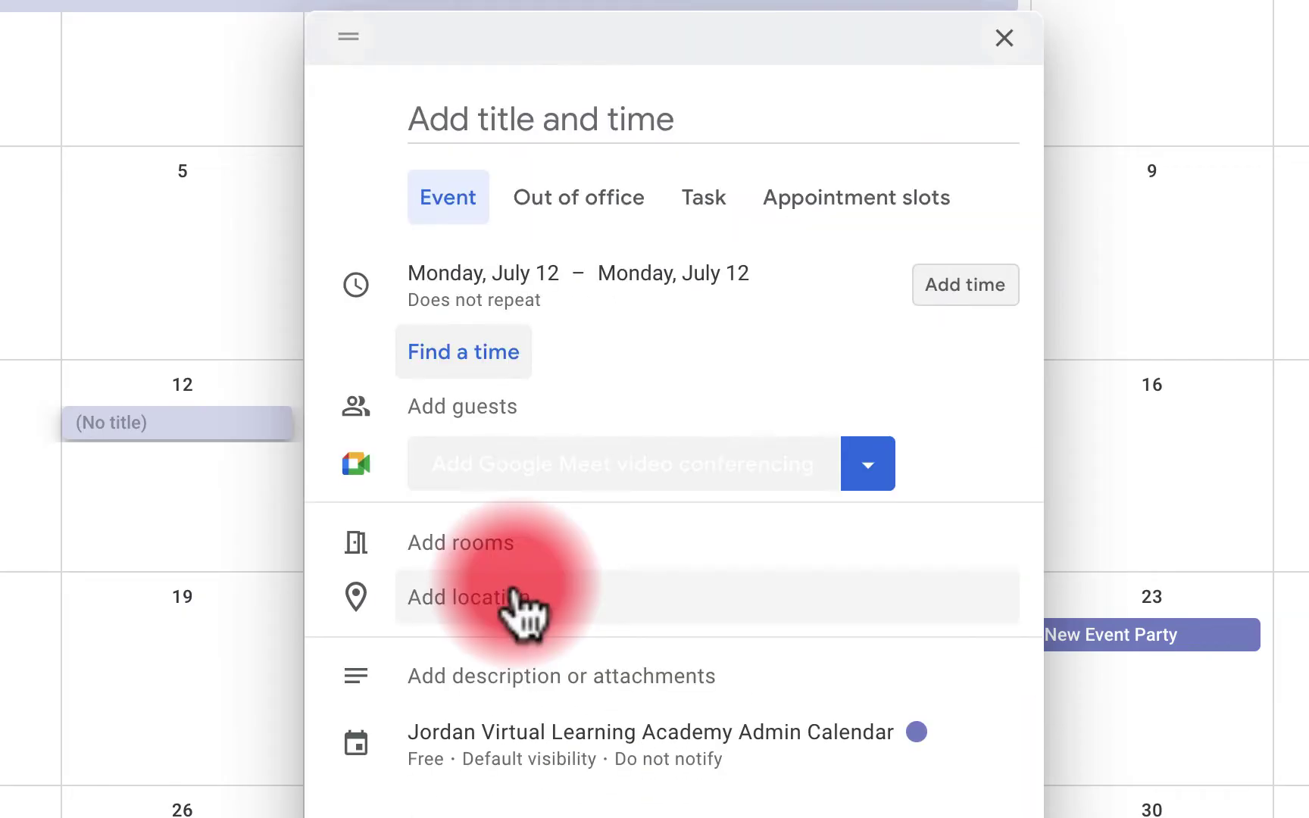
Type 'En' into the July 12 draft's location field and dismiss the suggestions
{"action": "left_click", "coordinate": [517, 595]}
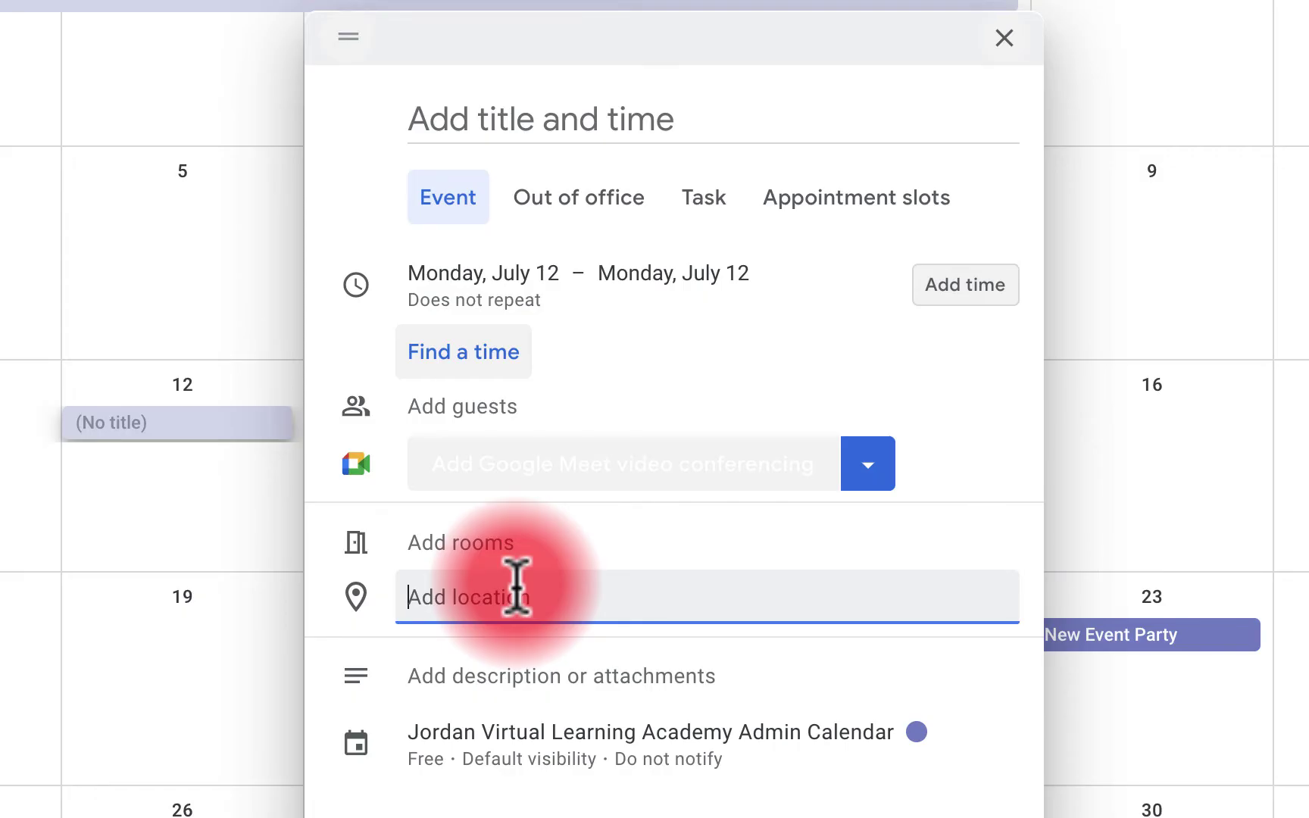
{"action": "type", "text": "En"}
{"action": "scroll", "coordinate": [570, 716], "scroll_direction": "down", "scroll_amount": 1}
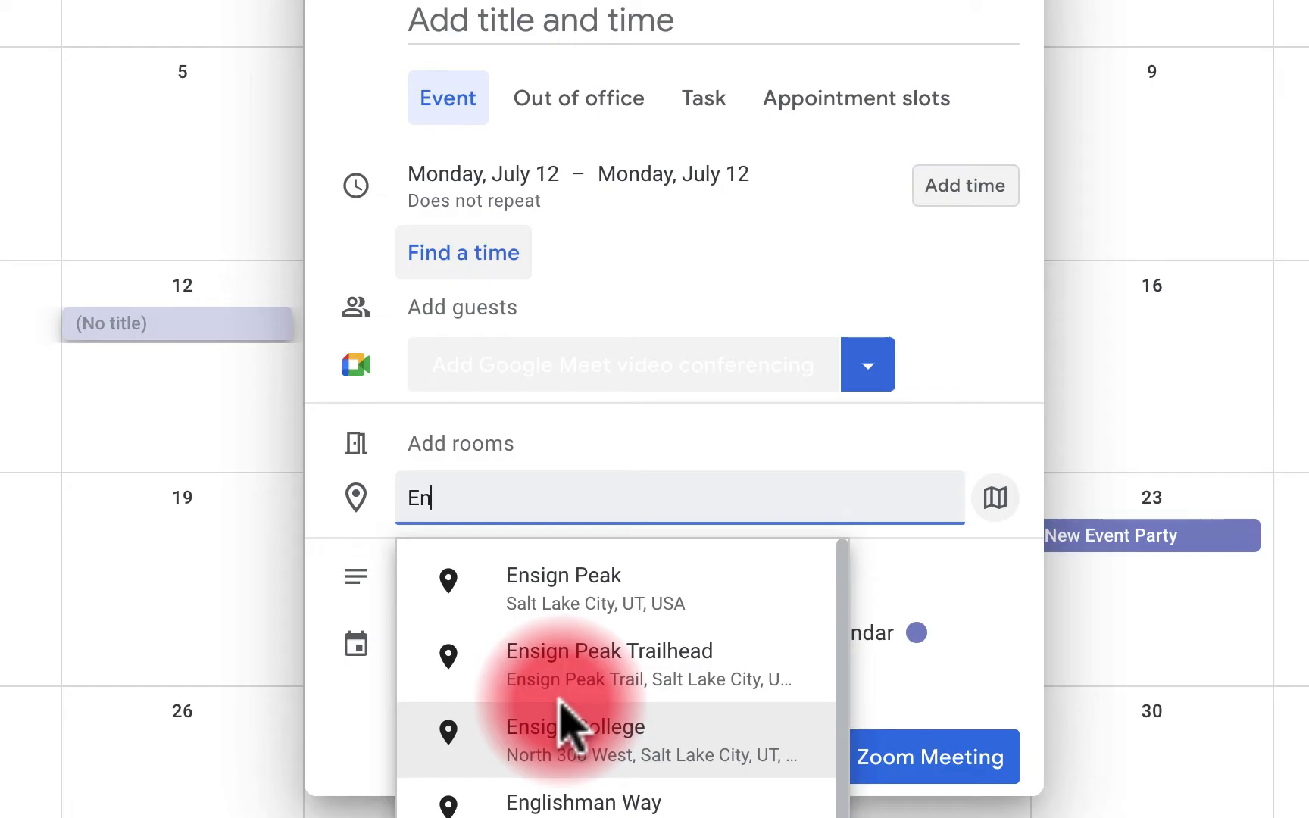
{"action": "left_click", "coordinate": [564, 364]}
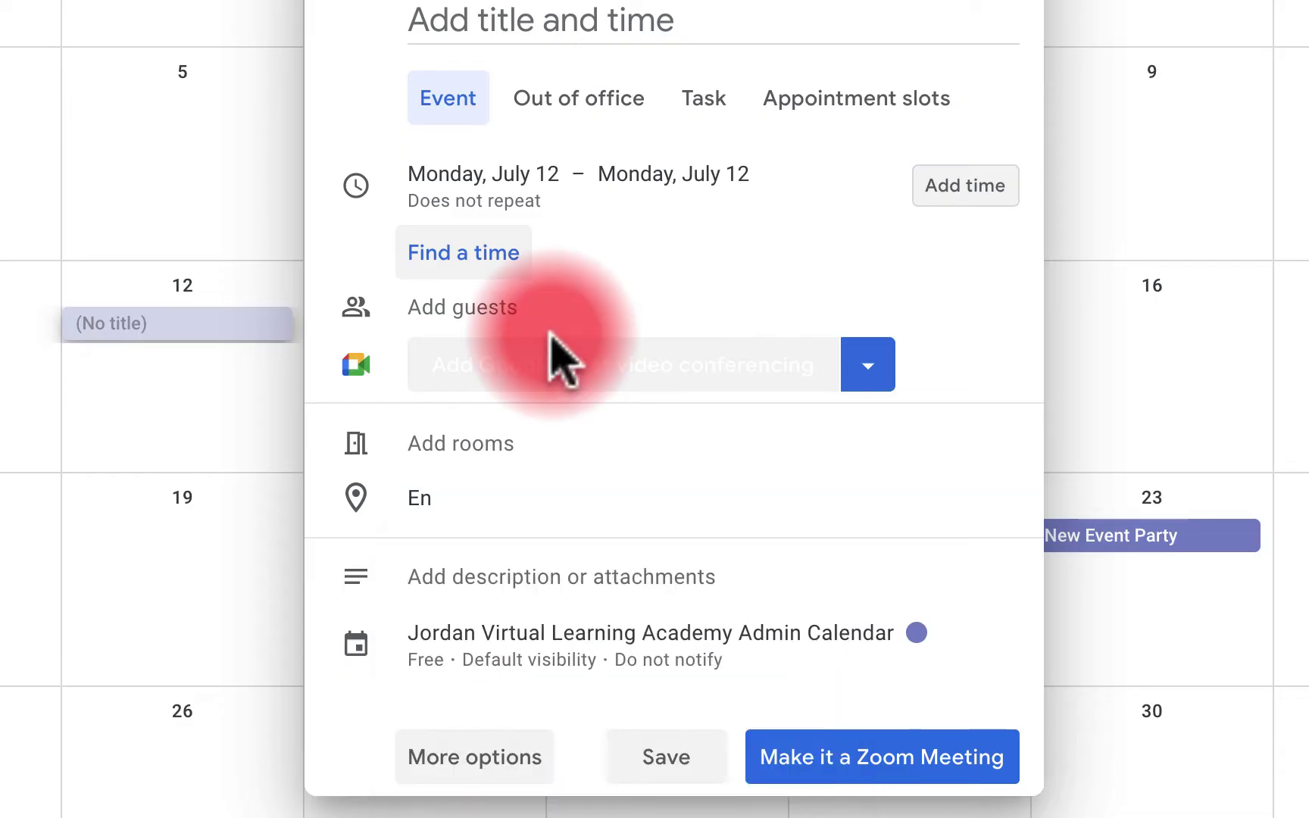
{"action": "left_click", "coordinate": [860, 750]}
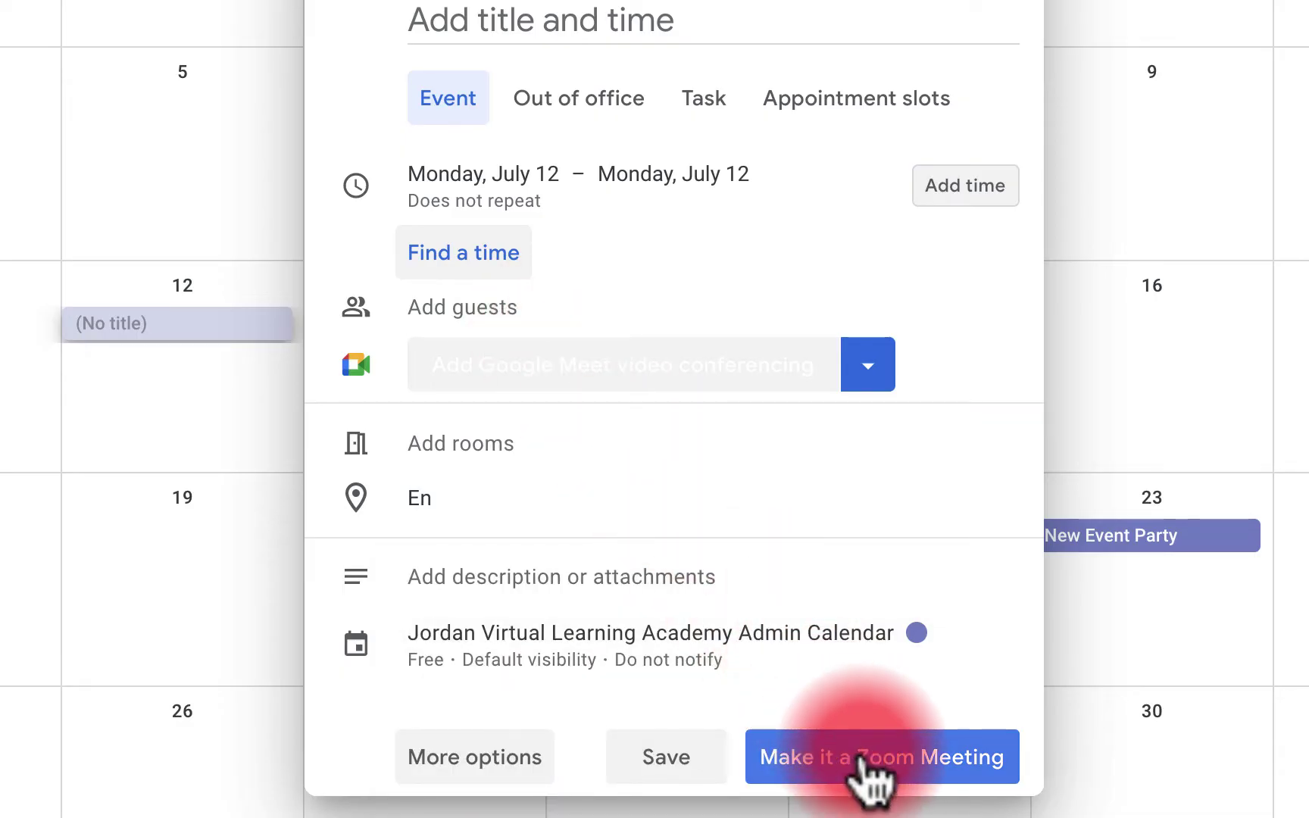
Add Google Meet video conferencing to the event from the conferencing options
{"action": "left_click", "coordinate": [761, 496]}
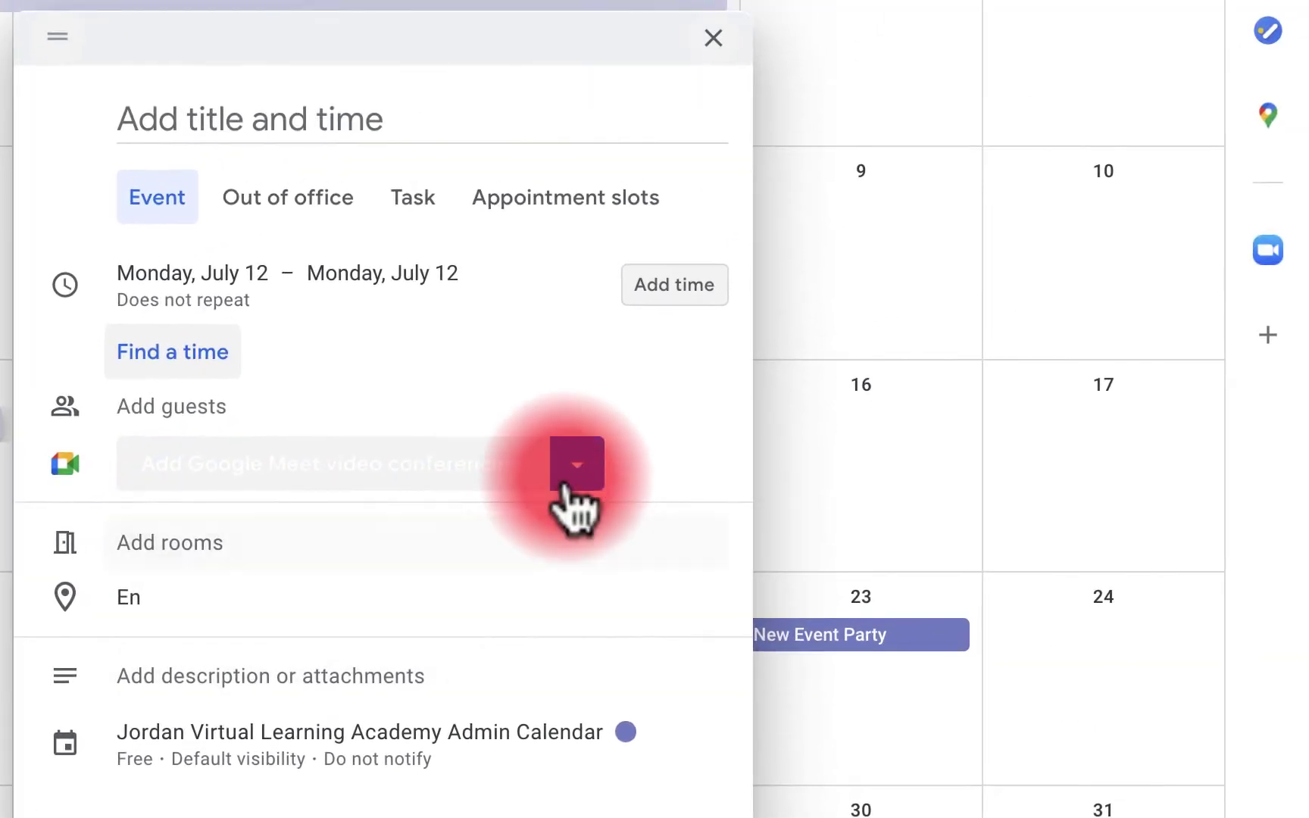
{"action": "left_click", "coordinate": [574, 473]}
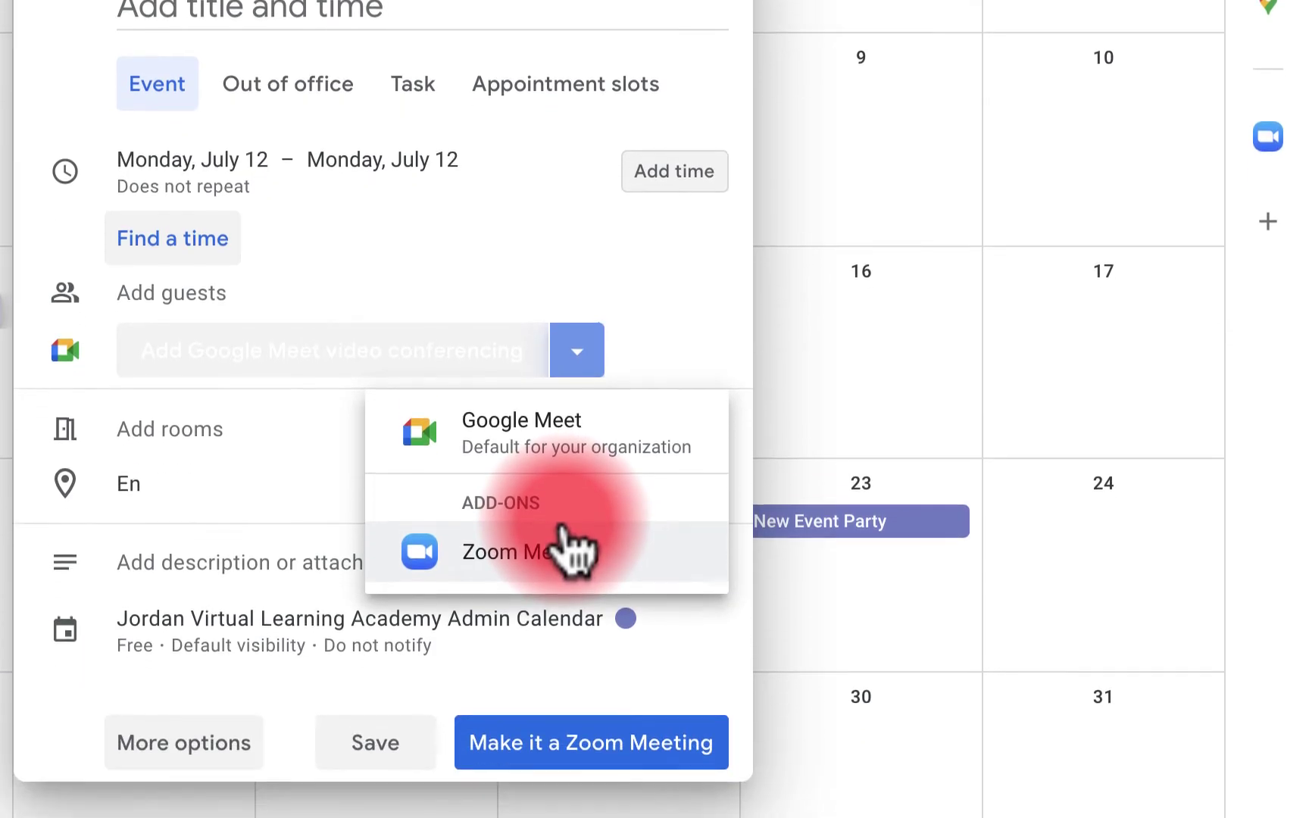
{"action": "left_click", "coordinate": [519, 390]}
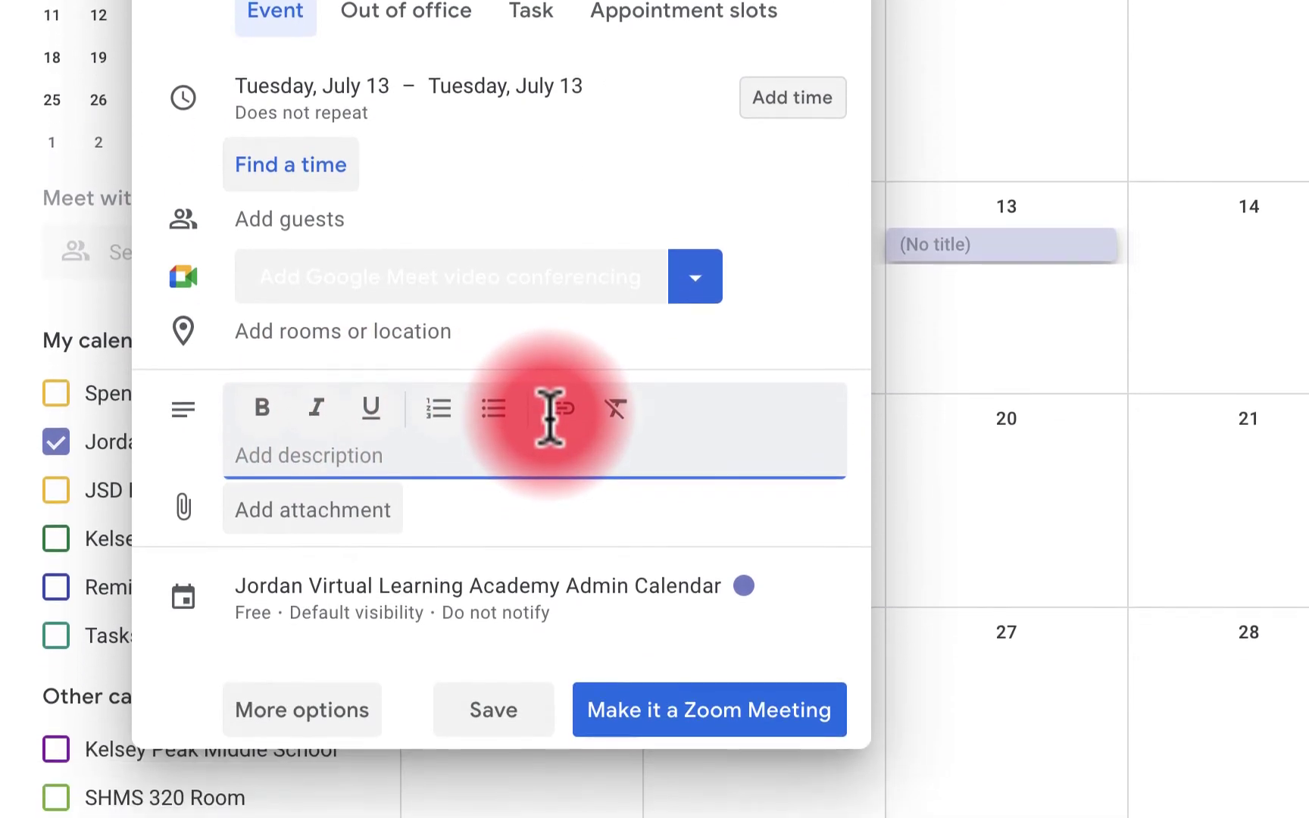
Paste the Lorem Ipsum paragraph into the description, abandoning the link insertion
{"action": "type", "text": "Lorem Ipsum is simply dummy text of the printing and typesetting industry. Lorem Ipsum has been the industry's standard dummy text ever since the 1500s, when an unknown printer took a galley of type and scrambled it to make a type specimen book. It has survived not only five centuries, but also the leap into electronic typesetting, remaining essentially unchanged. It was popularised in the 1960s with the release of Letraset sheets containing Lorem Ipsum passages, and more recently with desktop publishing software like Aldus PageMaker including versions of Lorem Ipsum."}
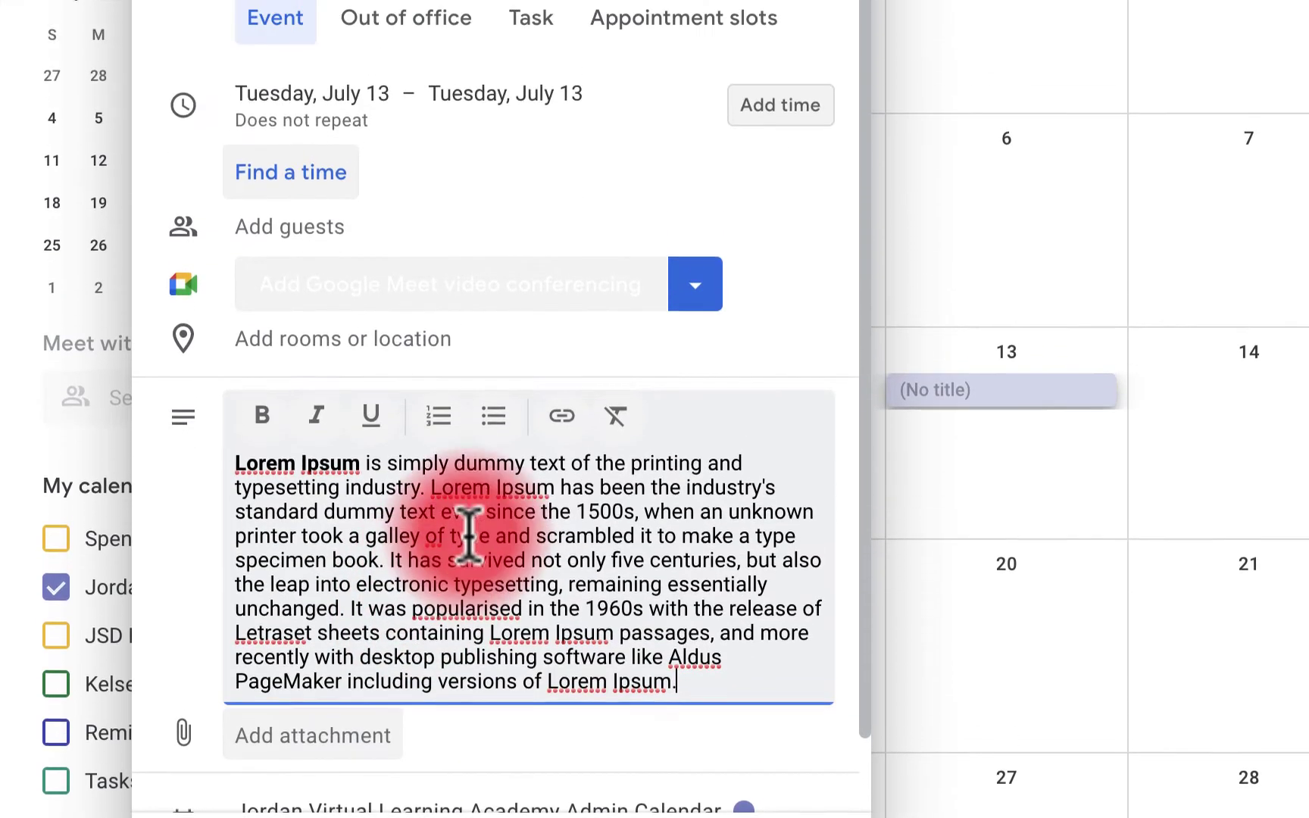
{"action": "left_click", "coordinate": [560, 463]}
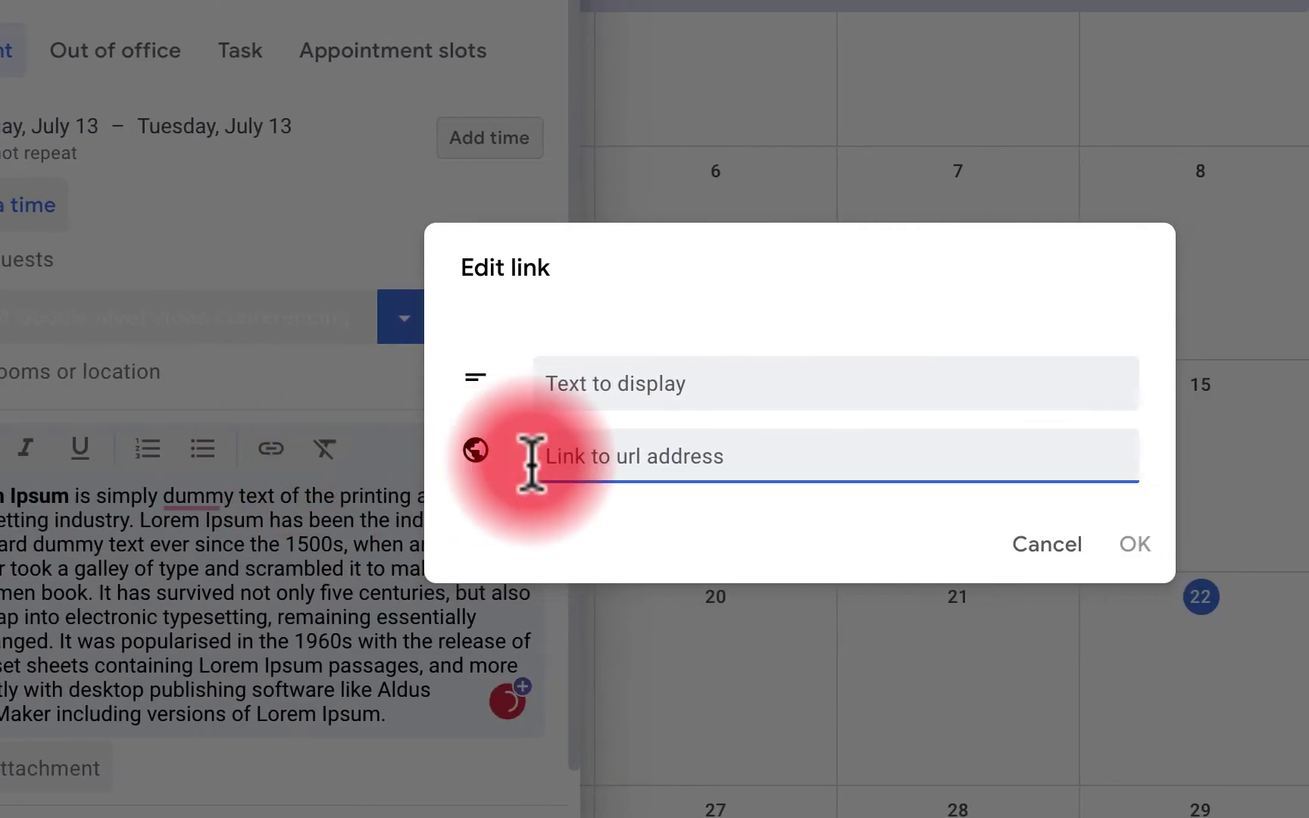
{"action": "left_click", "coordinate": [636, 455]}
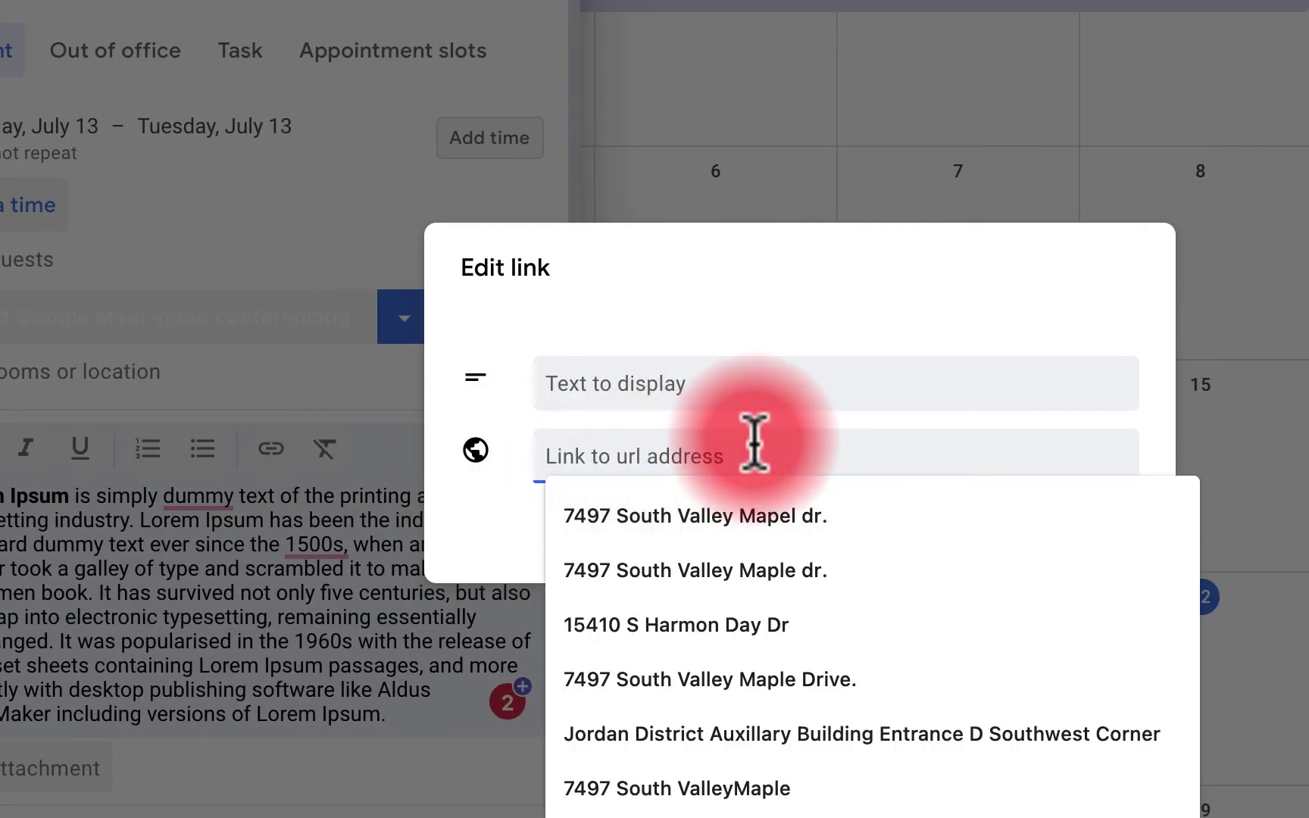
{"action": "left_click", "coordinate": [718, 389]}
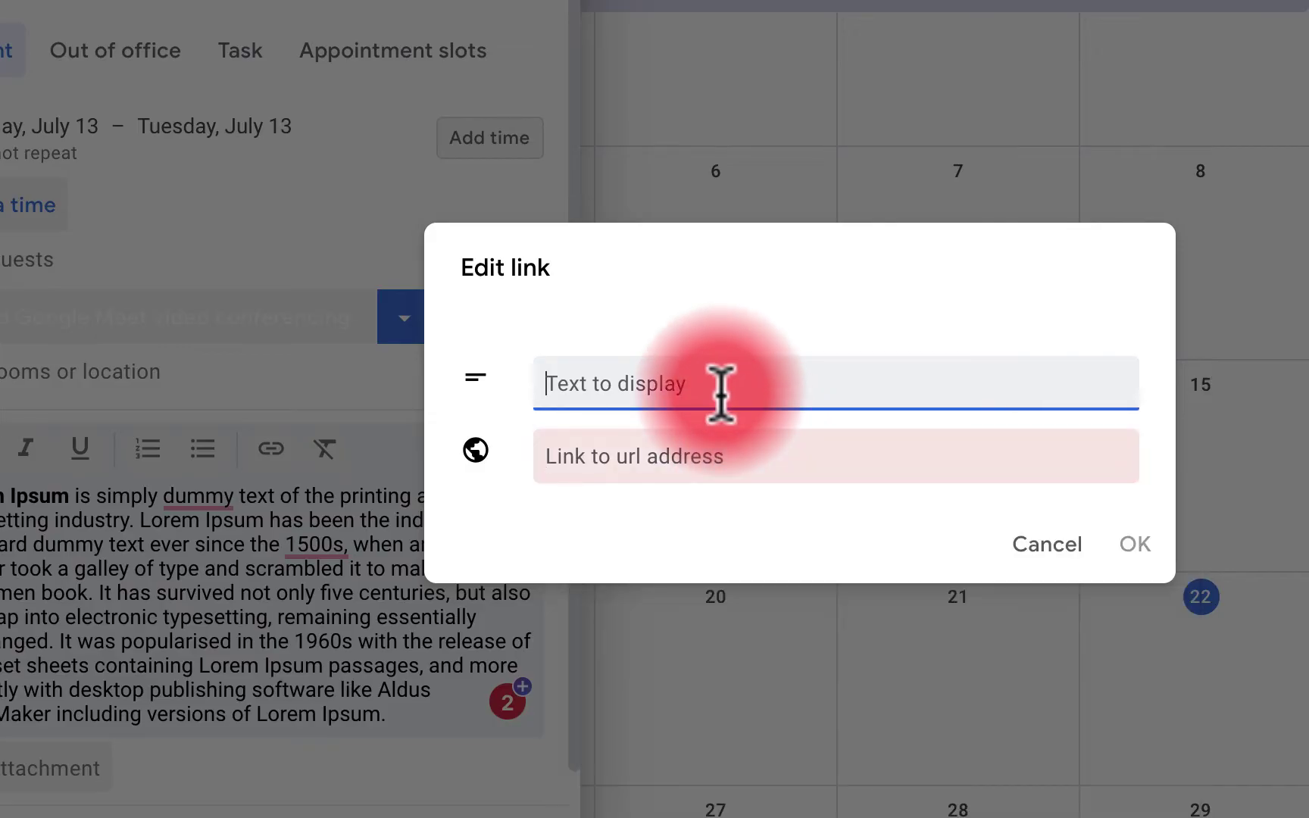
{"action": "left_click", "coordinate": [1043, 542]}
{"action": "scroll", "coordinate": [219, 648], "scroll_direction": "down", "scroll_amount": 1}
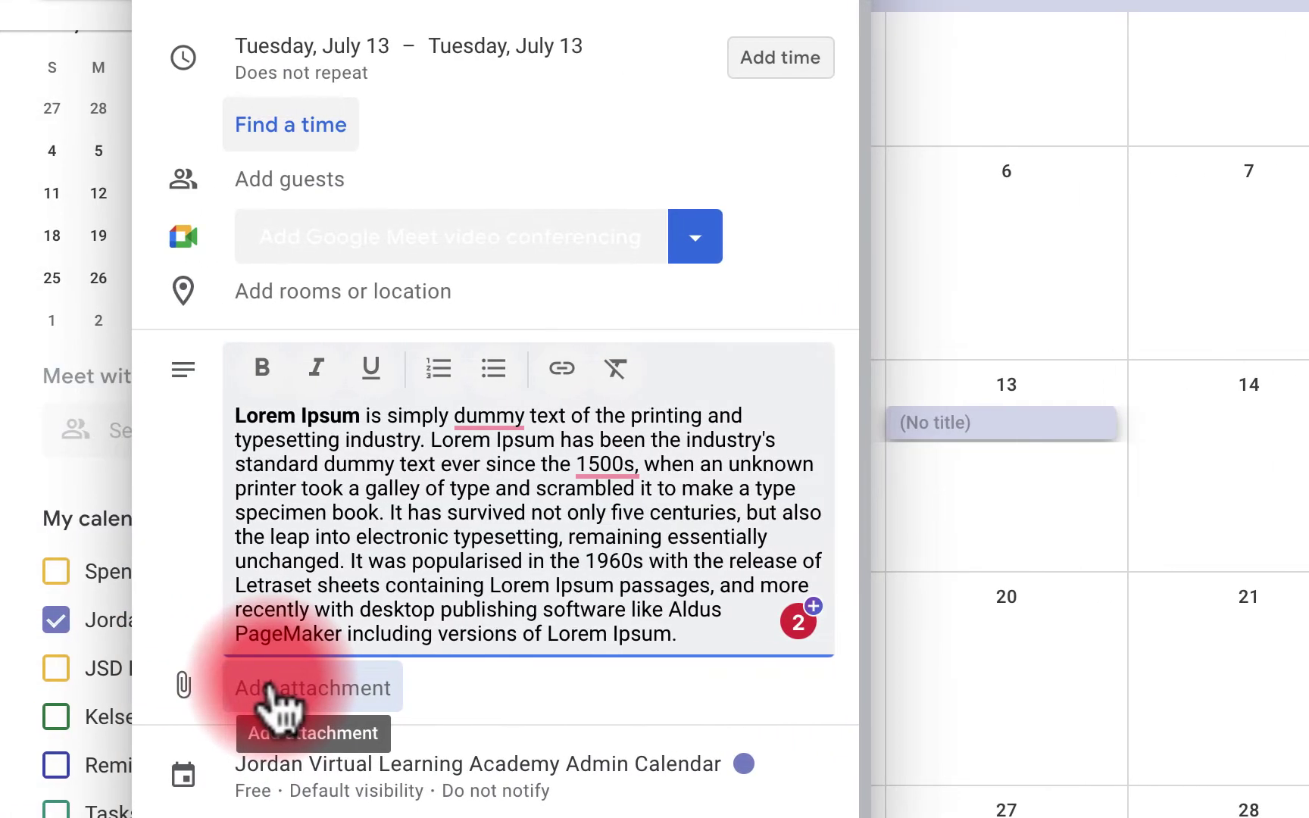
Attach the General Information document from Google Drive to the July 13 event
{"action": "left_click", "coordinate": [271, 685]}
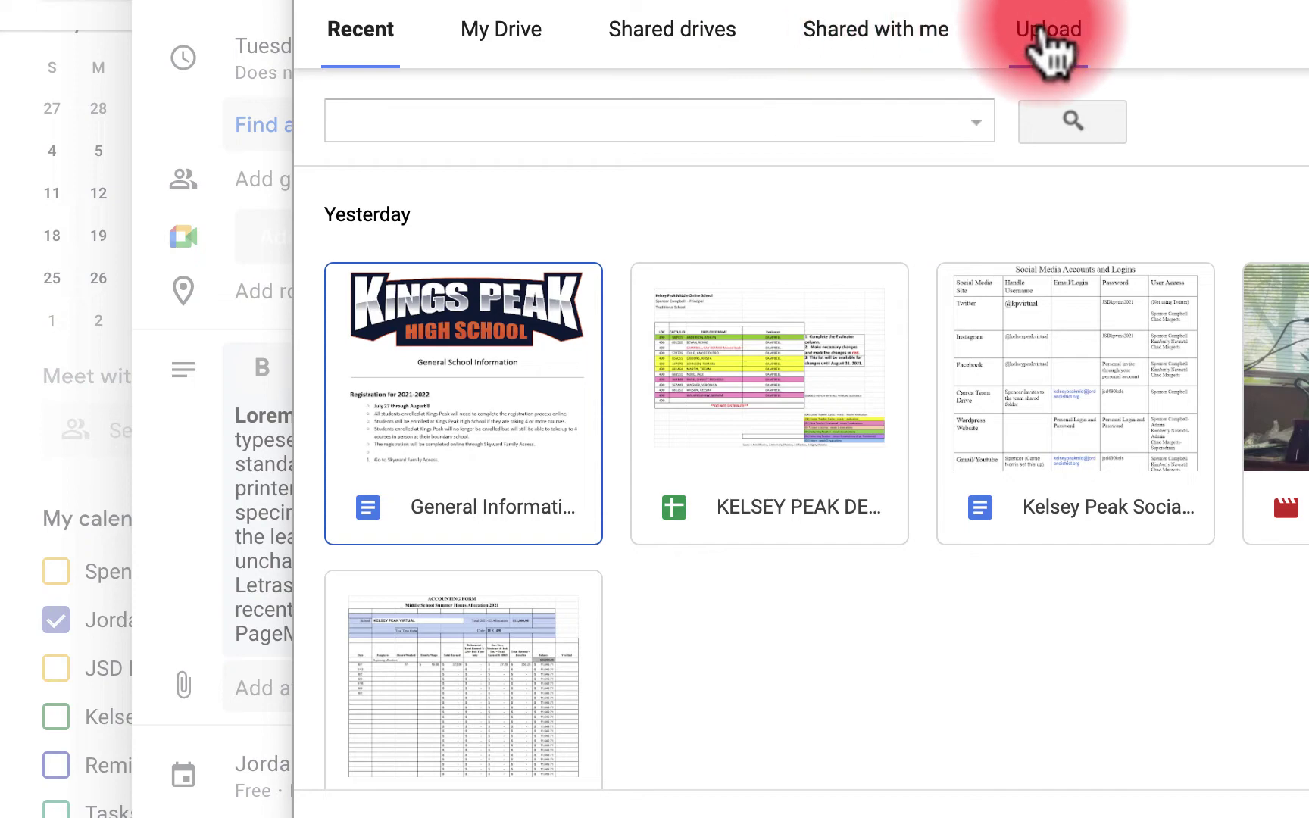
{"action": "left_click", "coordinate": [348, 807]}
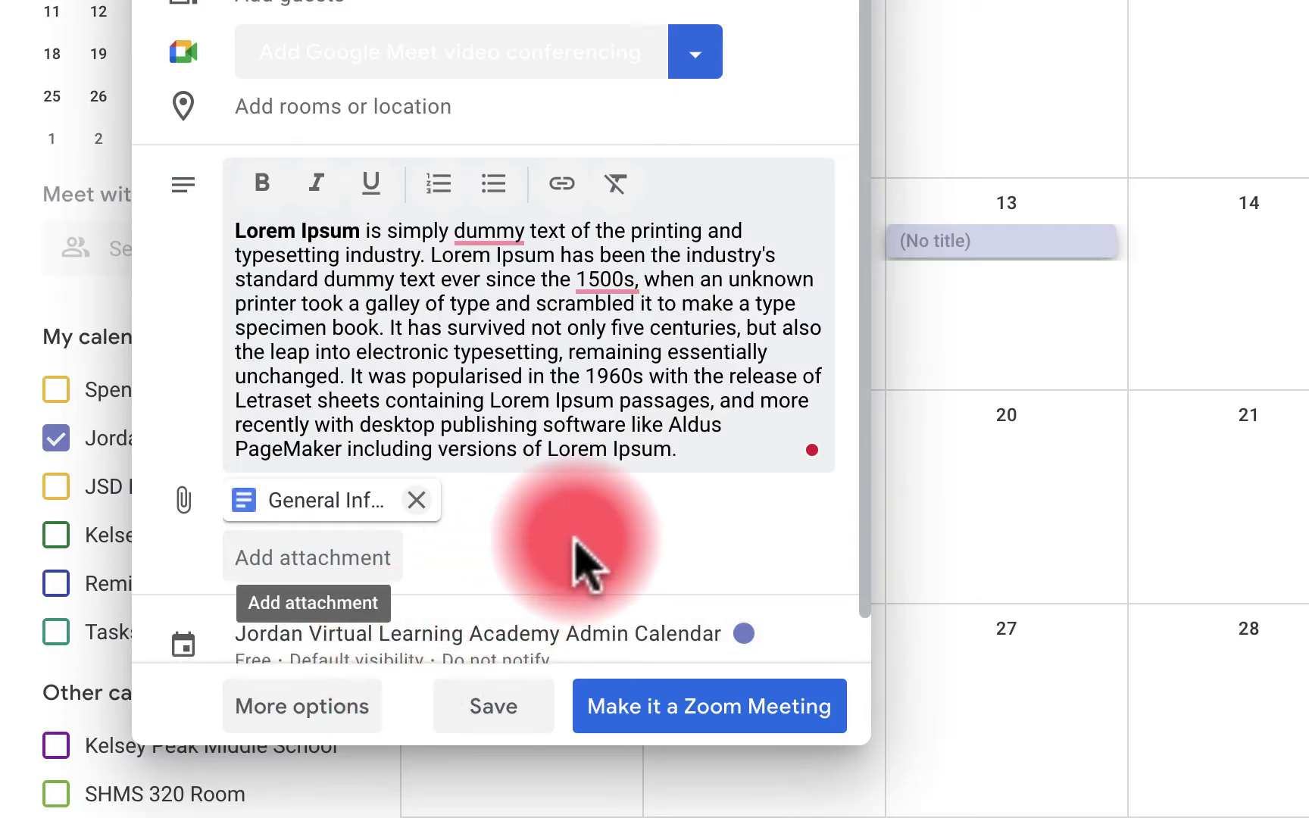
{"action": "scroll", "coordinate": [584, 555], "scroll_direction": "down", "scroll_amount": 1}
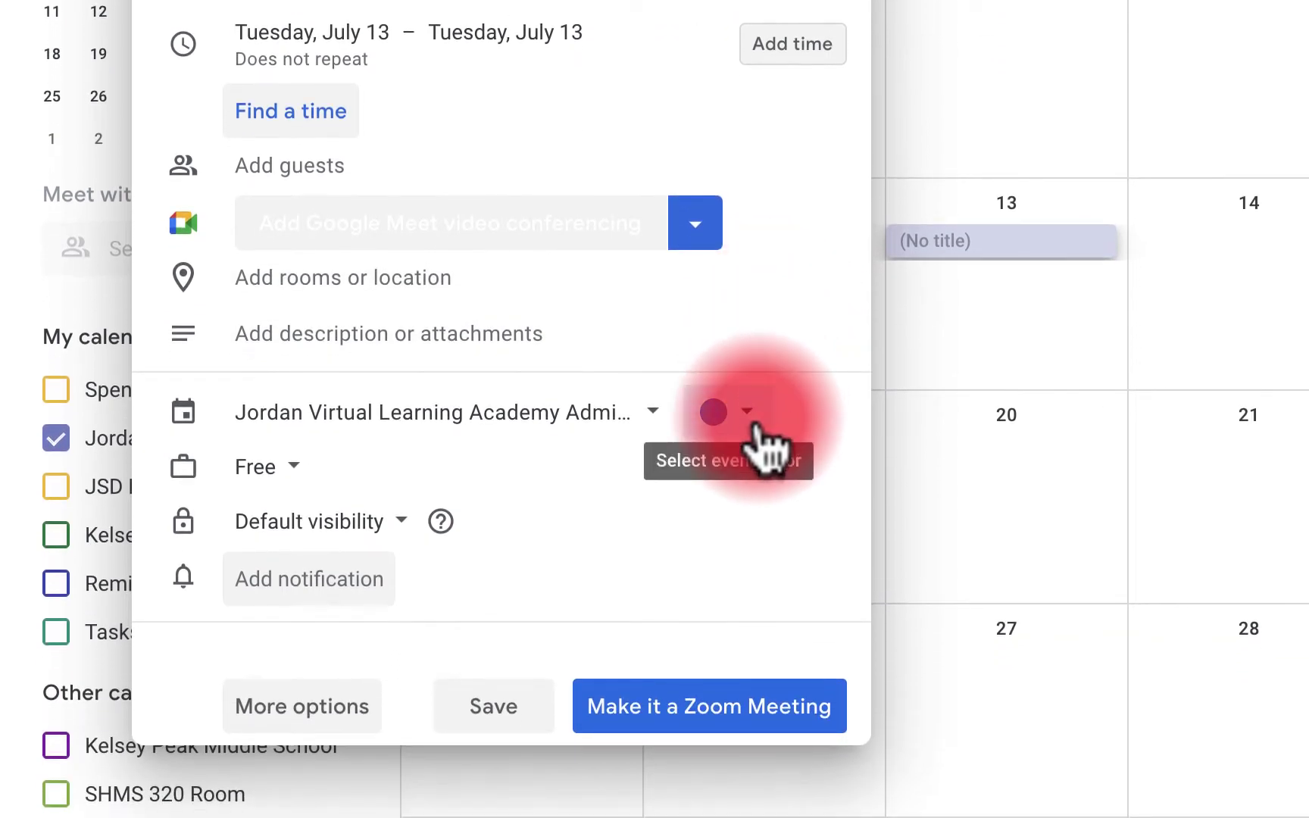
Colour the event Tomato, then switch it to orange and save it
{"action": "left_click", "coordinate": [749, 603]}
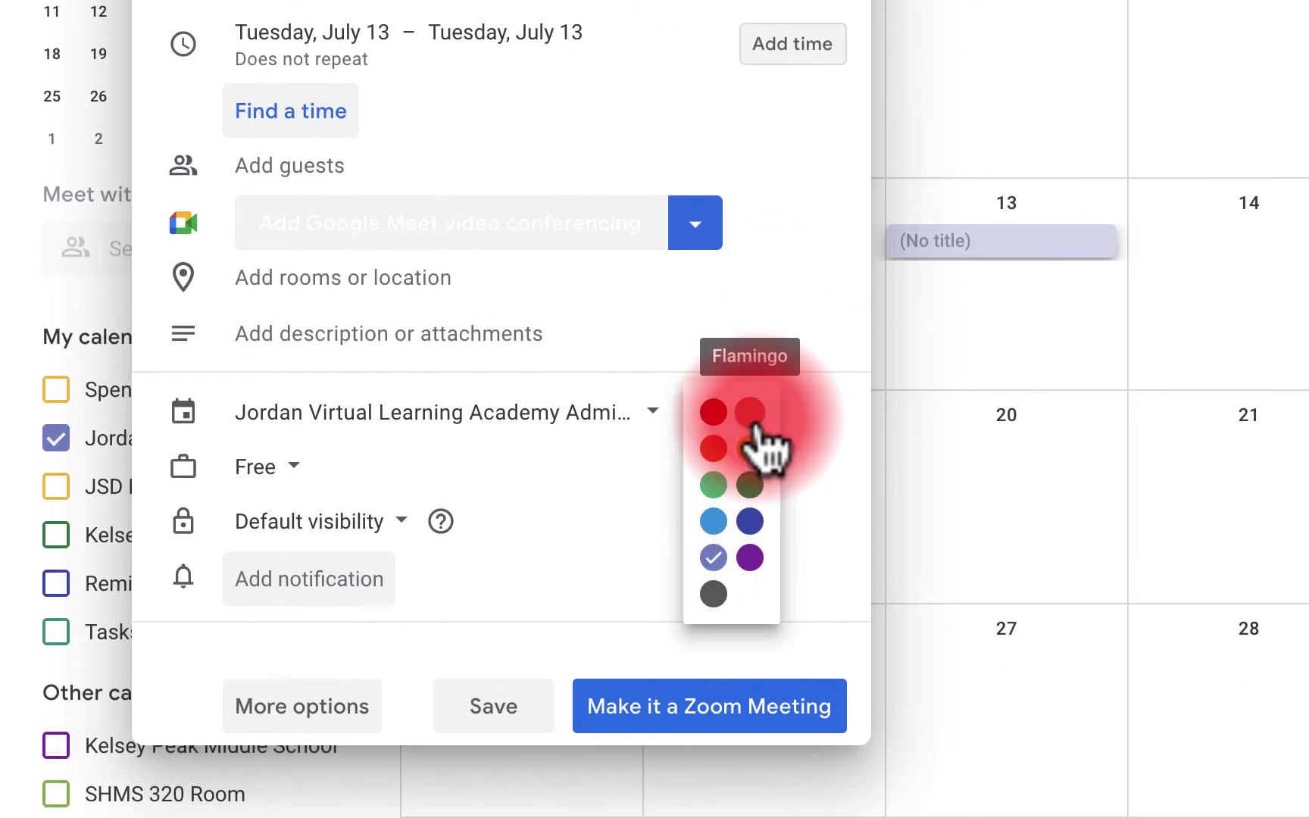
{"action": "left_click", "coordinate": [713, 414]}
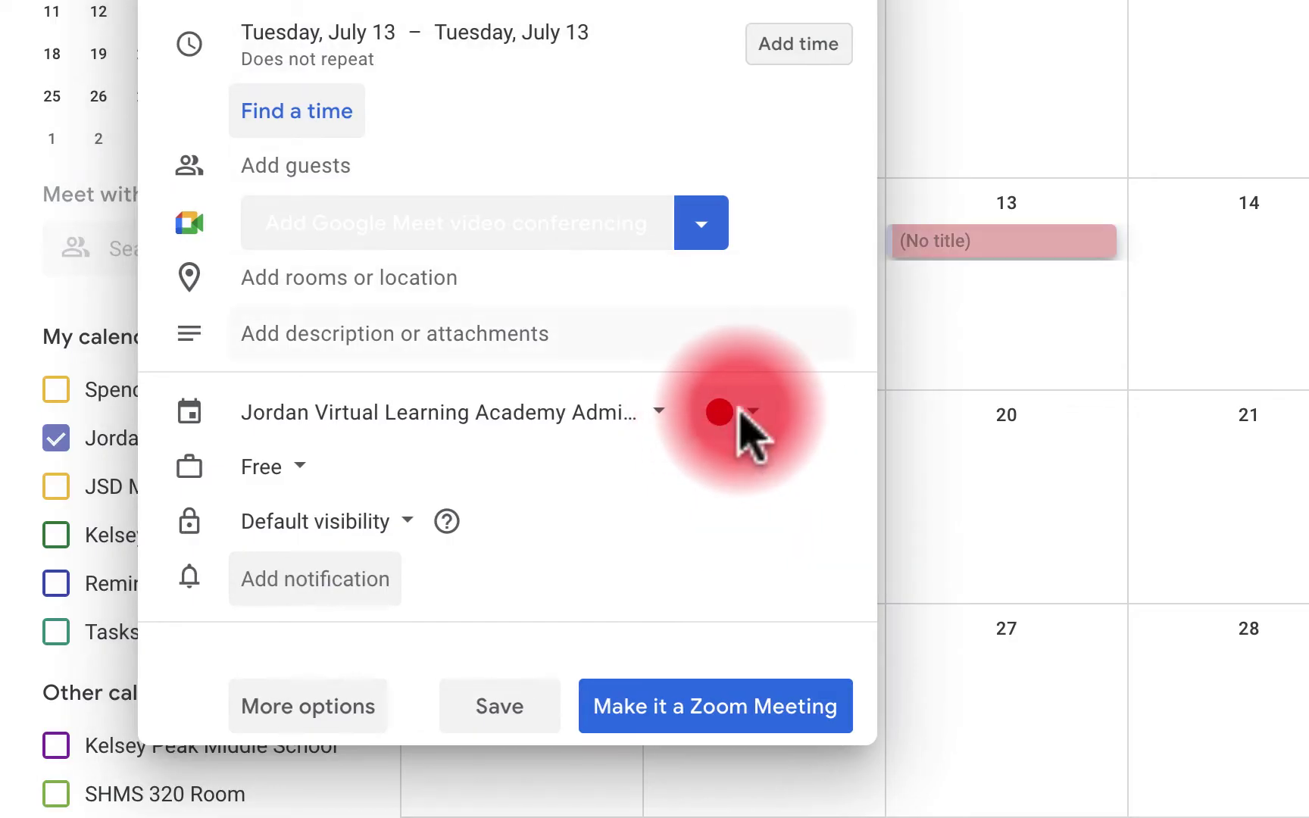
{"action": "left_click", "coordinate": [750, 431]}
{"action": "left_click", "coordinate": [754, 445]}
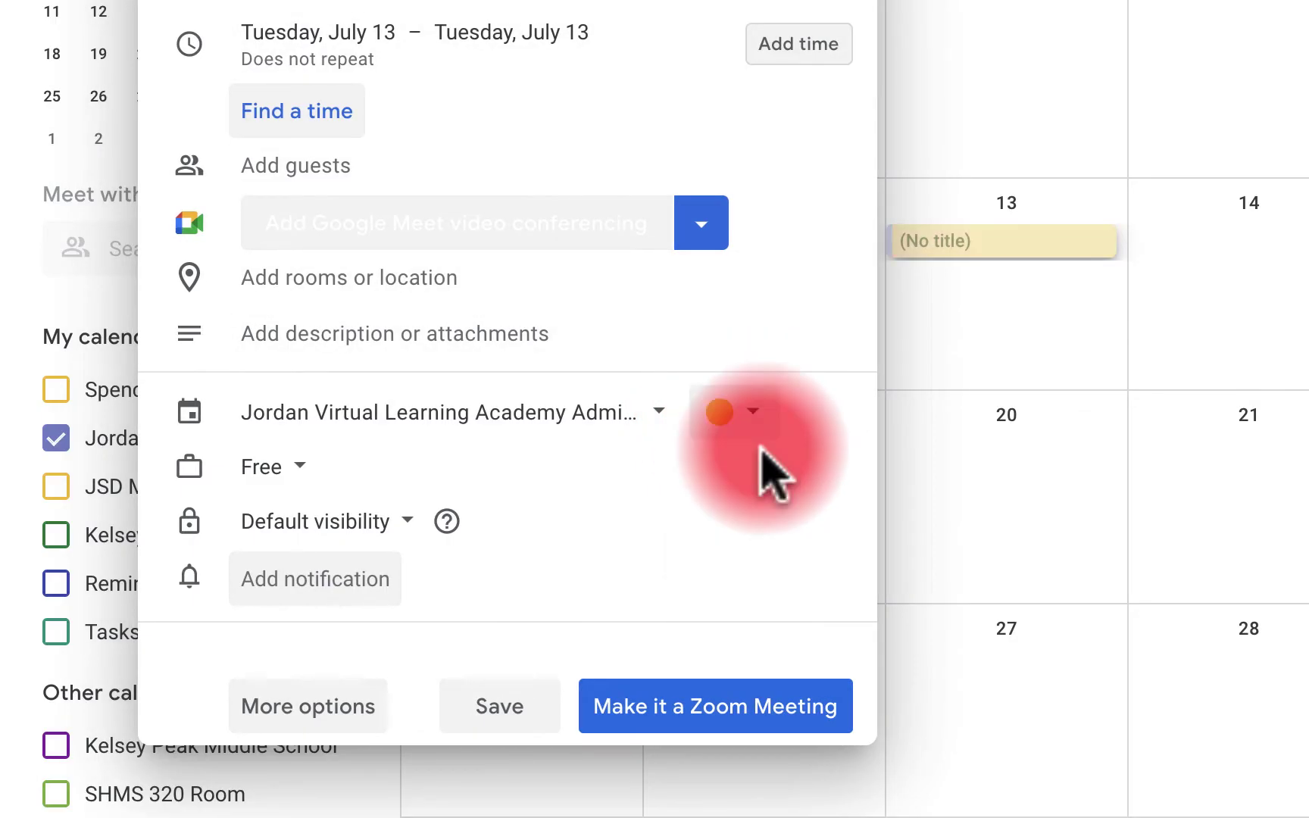
{"action": "left_click", "coordinate": [936, 258]}
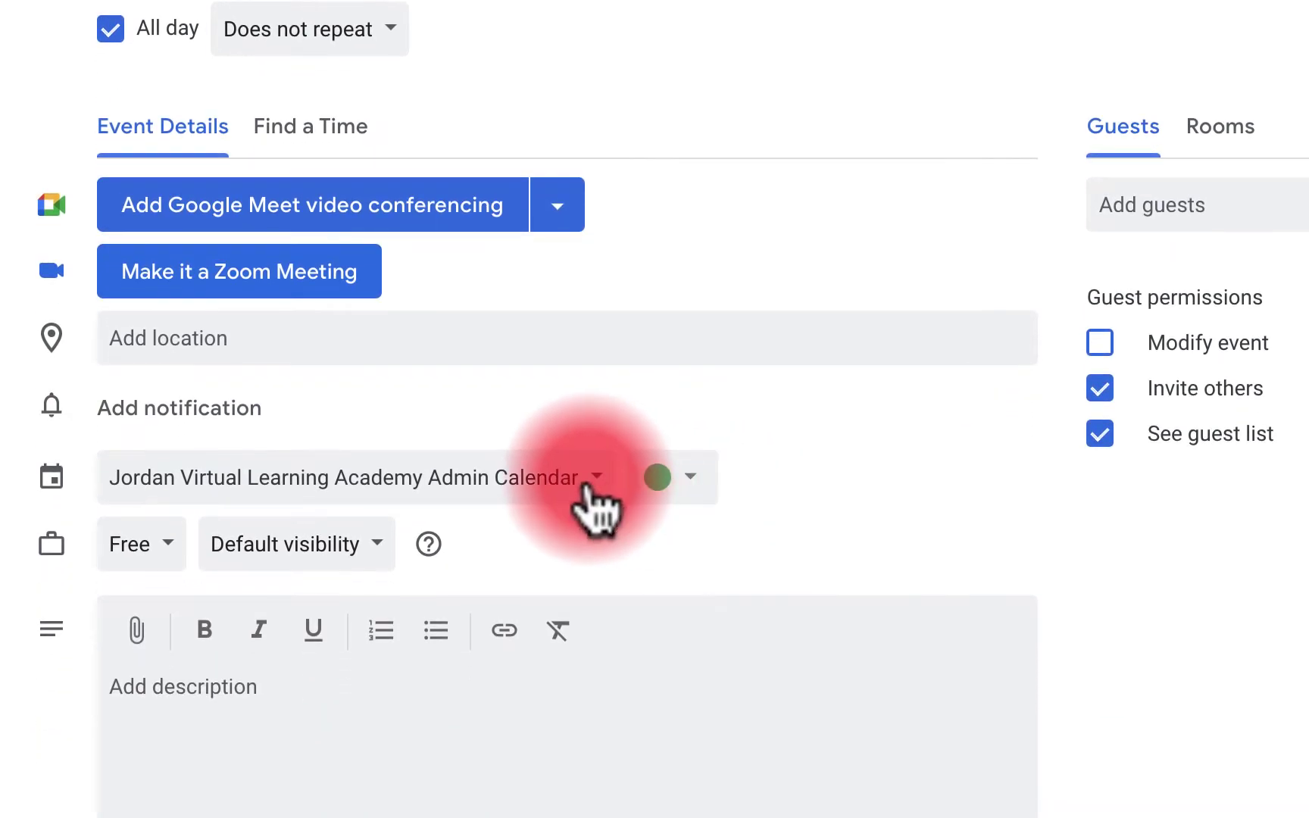
Try different calendars for the event, ending on JSD Middle School PLC Calendar
{"action": "left_click", "coordinate": [587, 481]}
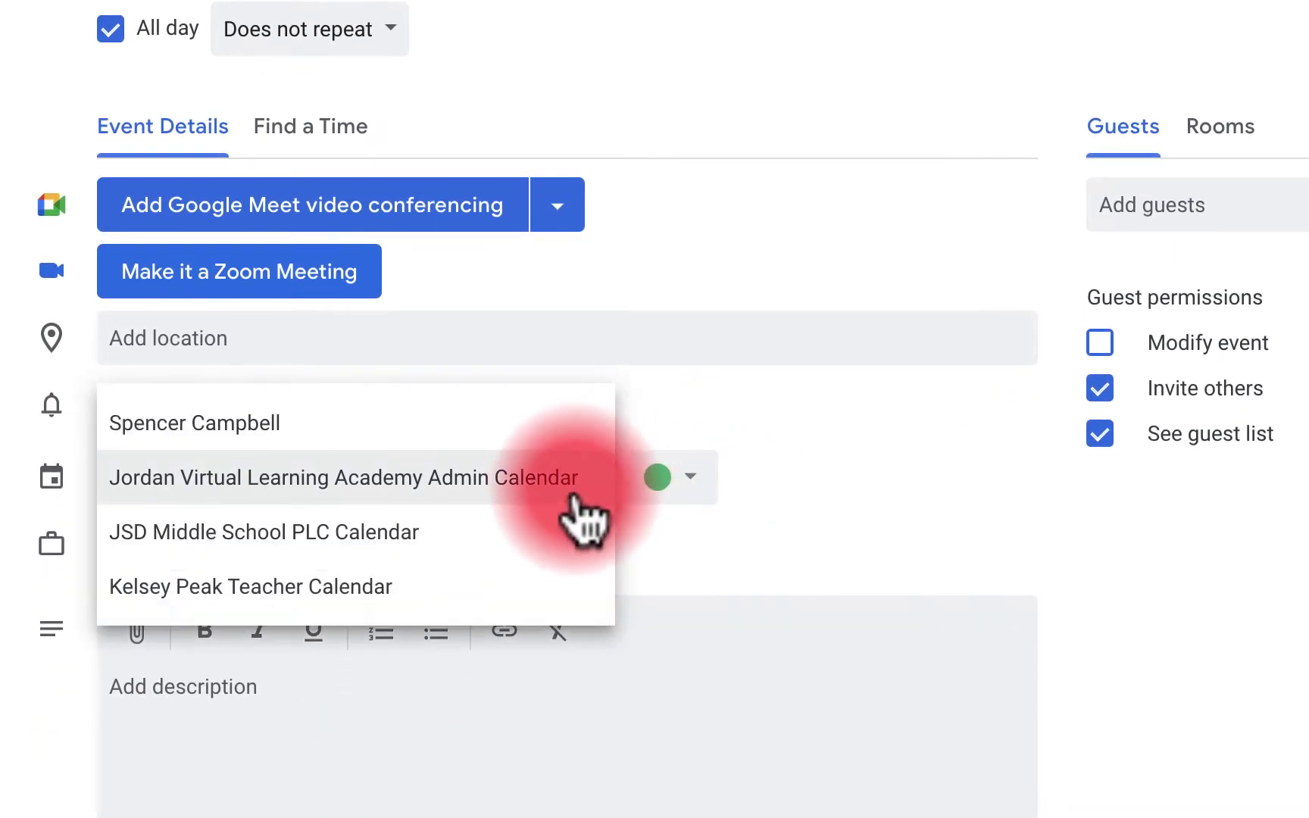
{"action": "left_click", "coordinate": [517, 531]}
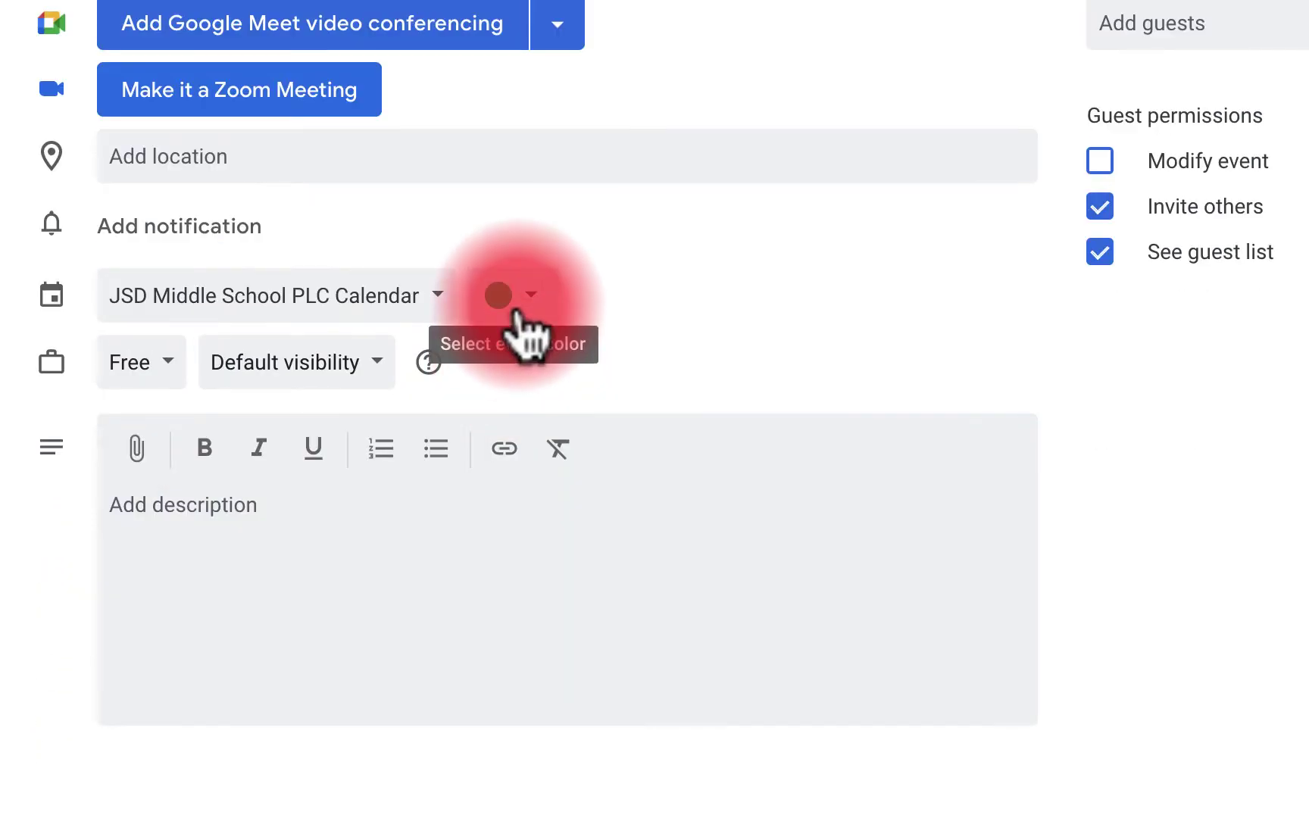
{"action": "key", "text": "Down"}
{"action": "left_click", "coordinate": [415, 295]}
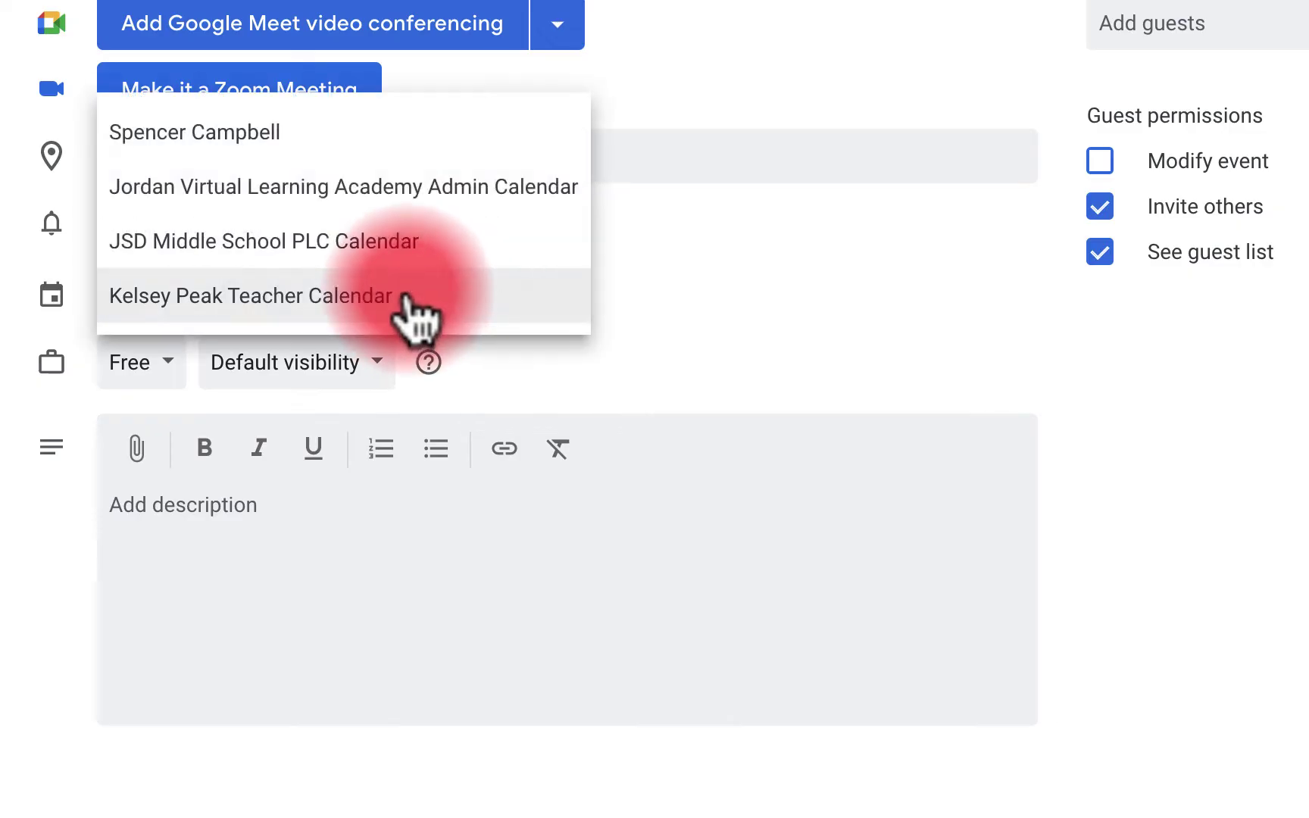
{"action": "left_click", "coordinate": [404, 140]}
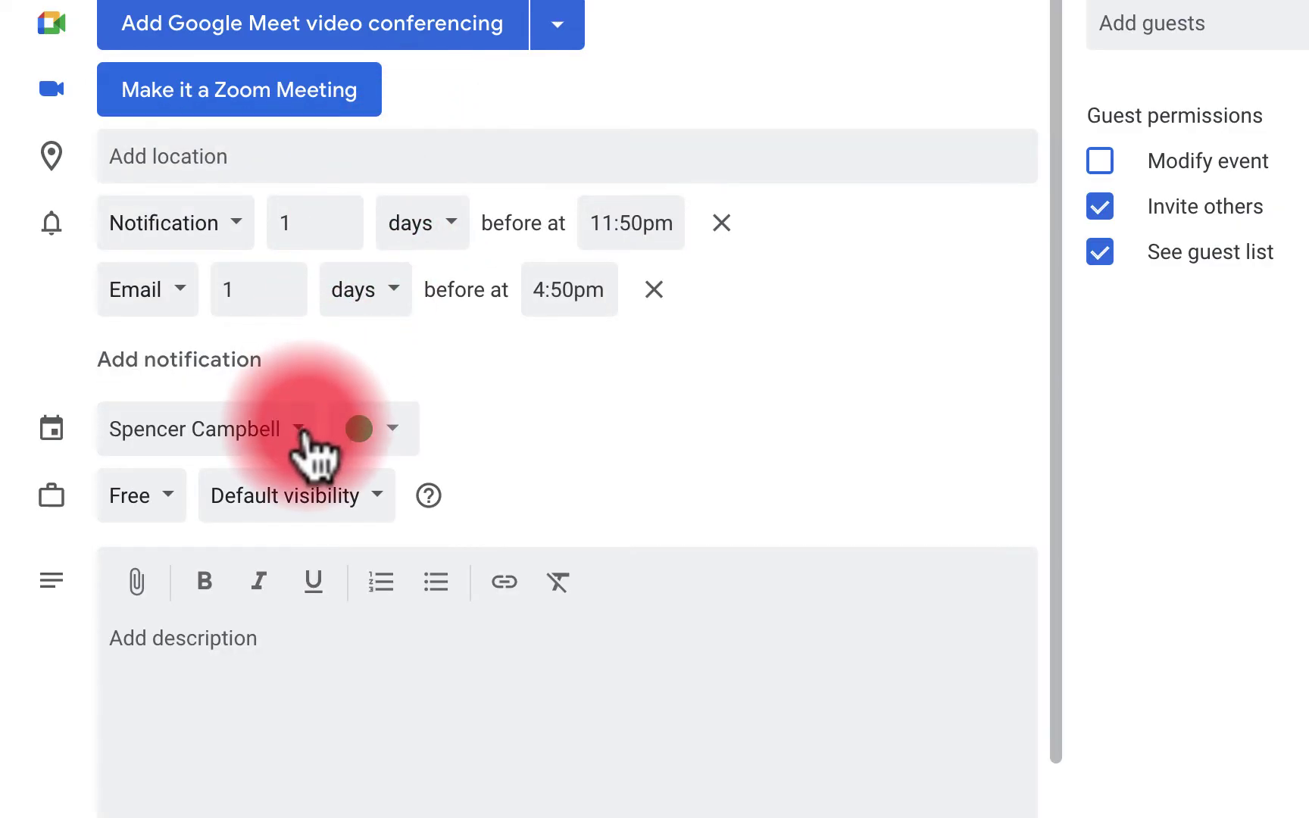
{"action": "key", "text": "Down"}
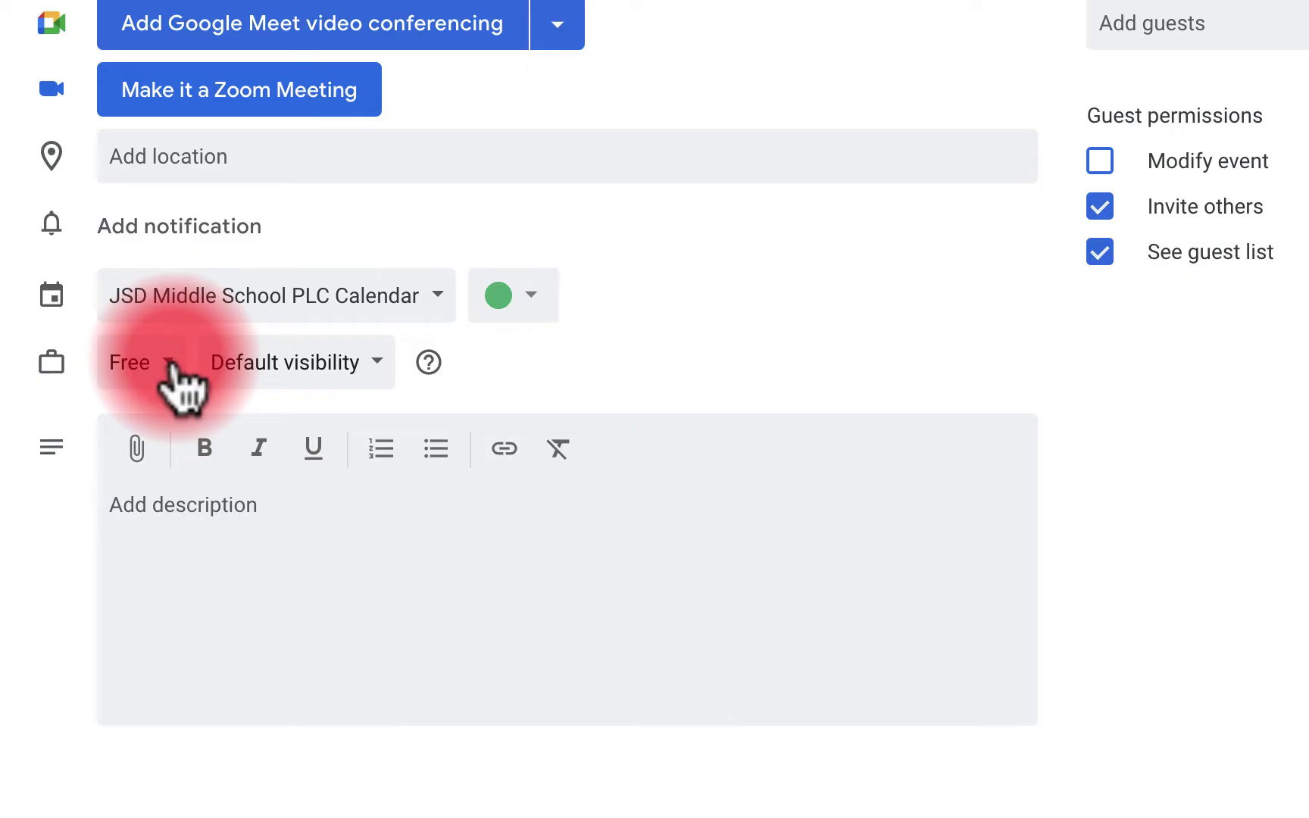
Mark the event as Busy and review its visibility options
{"action": "left_click", "coordinate": [173, 363]}
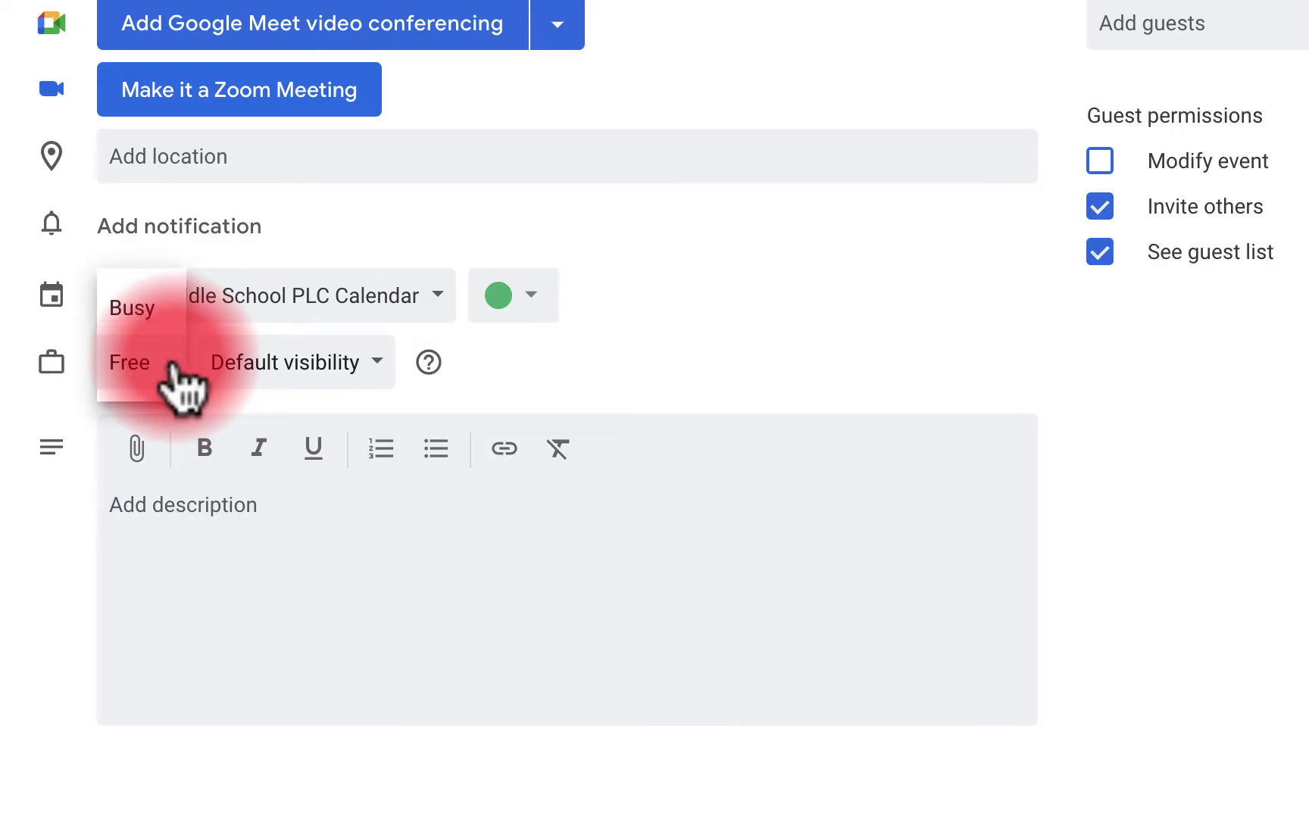
{"action": "left_click", "coordinate": [178, 309]}
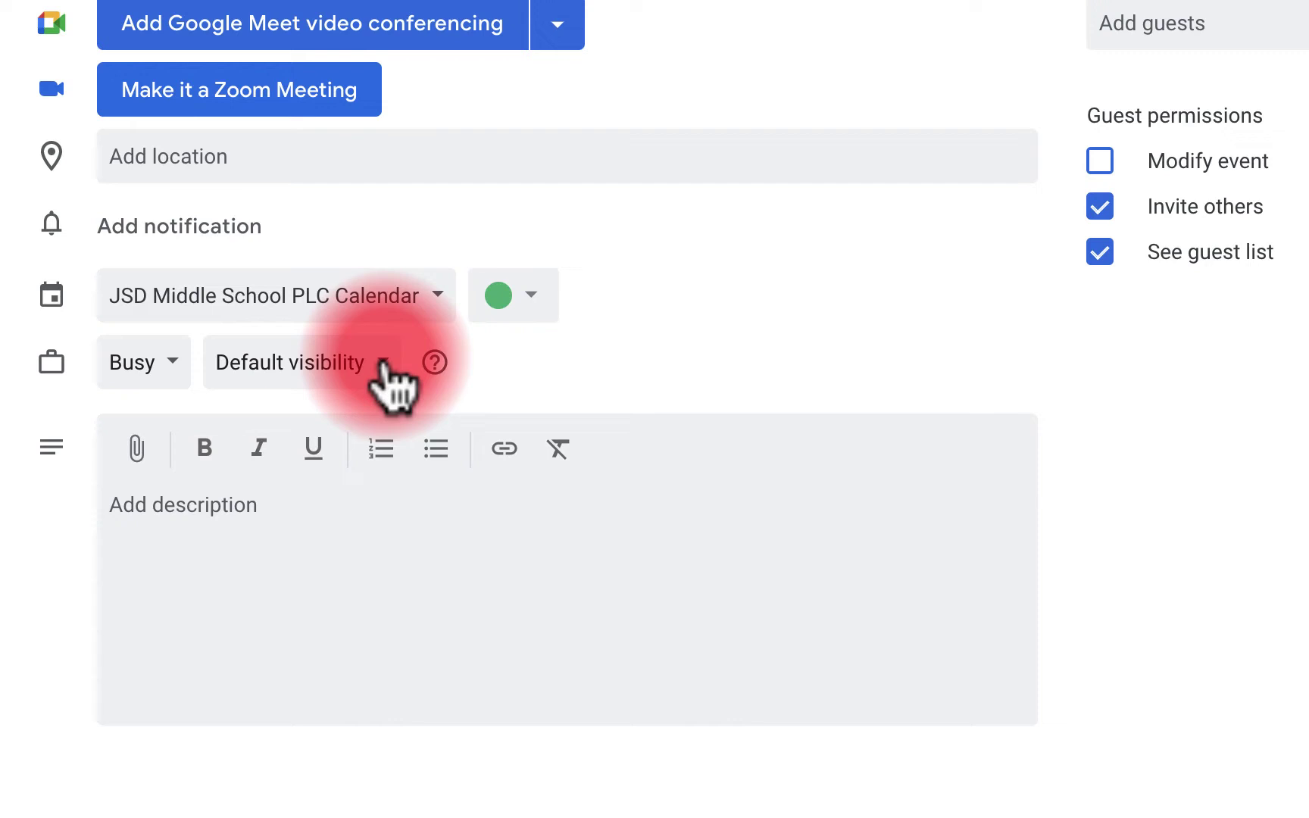
{"action": "left_click", "coordinate": [382, 362]}
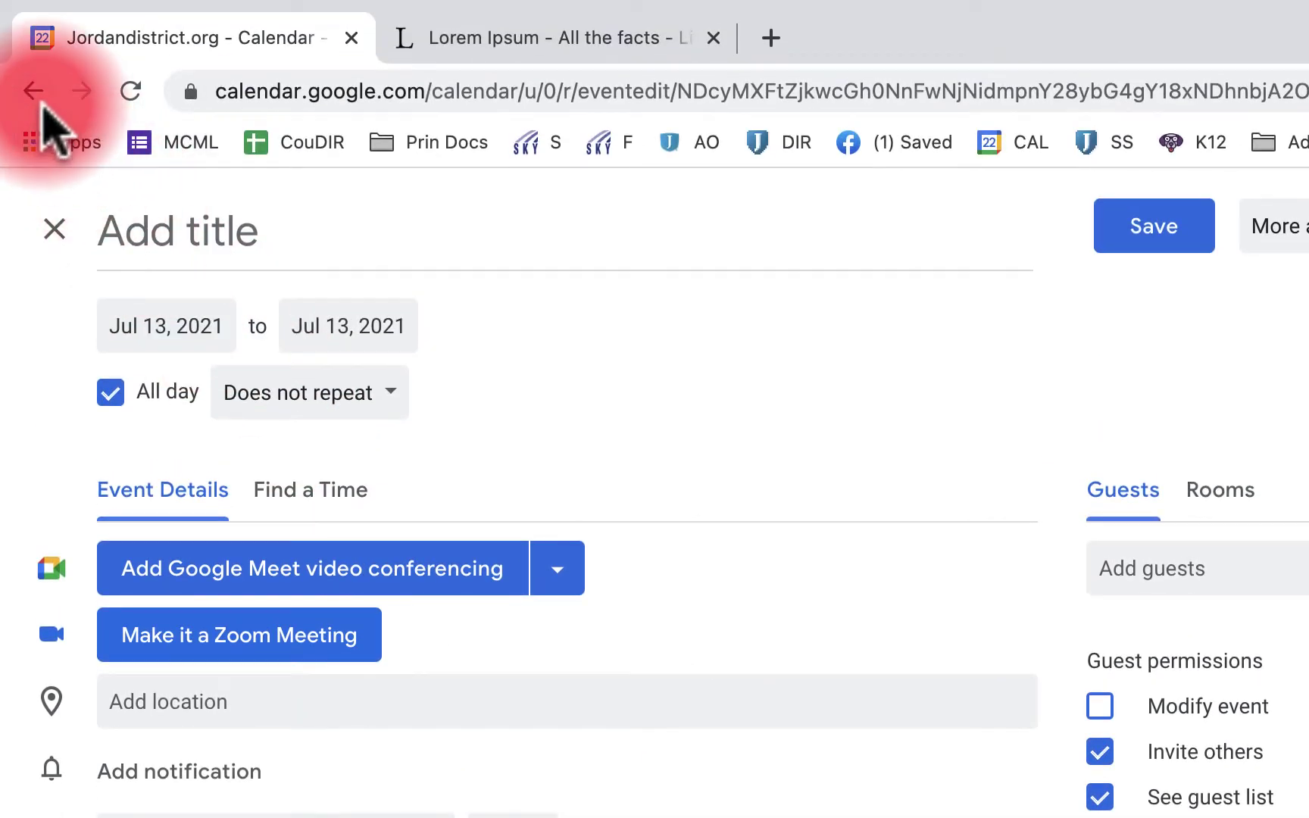
Hide Jordan Virtual Learning, show JSD Middle School PLC Calendar, and move to August 2021
{"action": "left_click", "coordinate": [38, 87]}
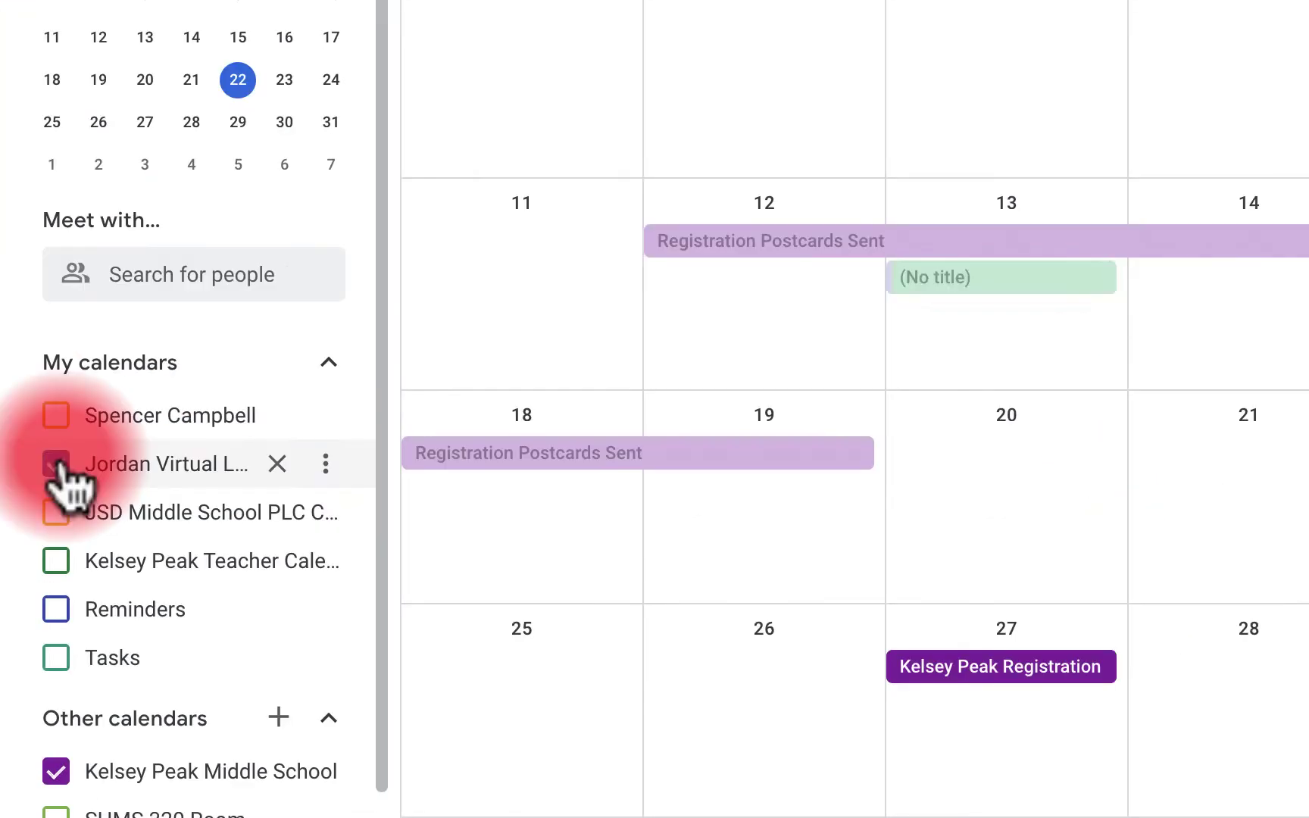
{"action": "left_click", "coordinate": [59, 464]}
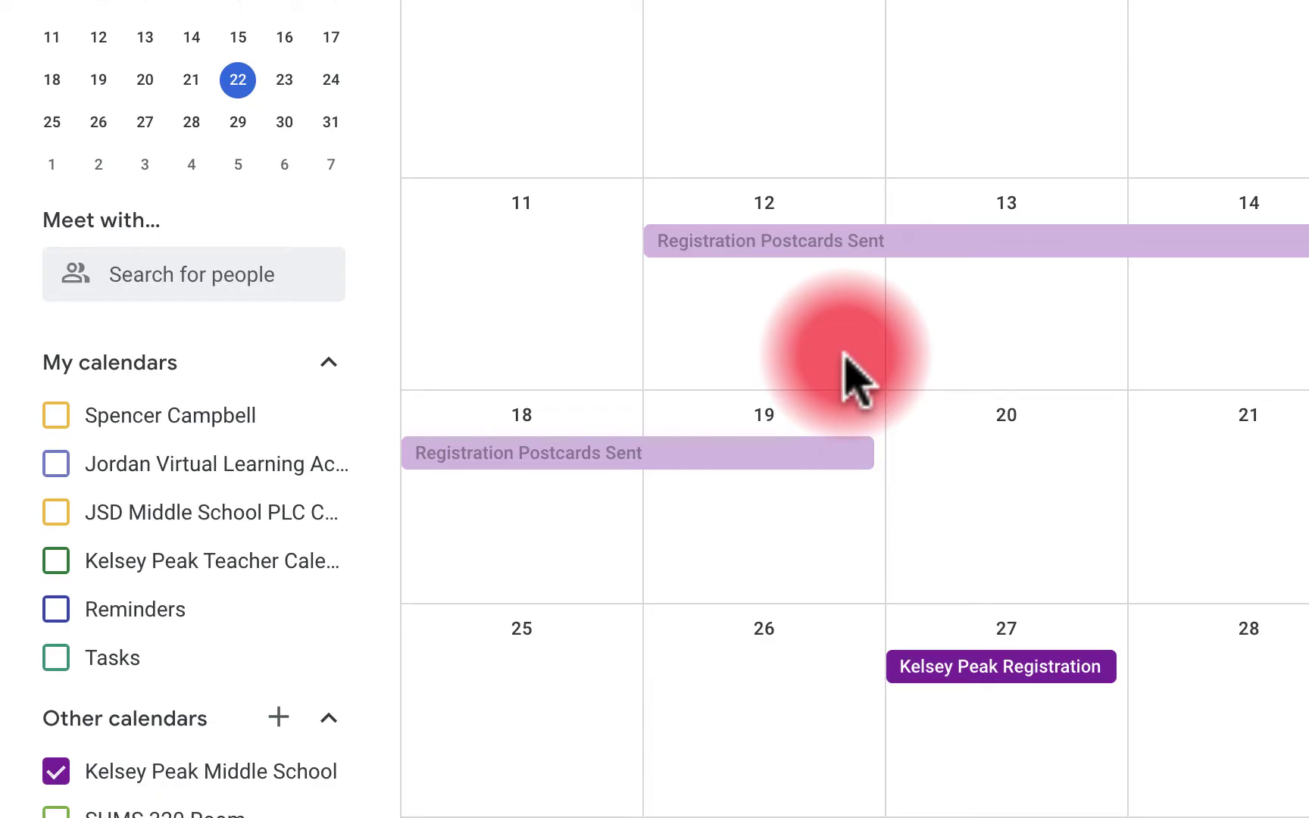
{"action": "left_click", "coordinate": [53, 516]}
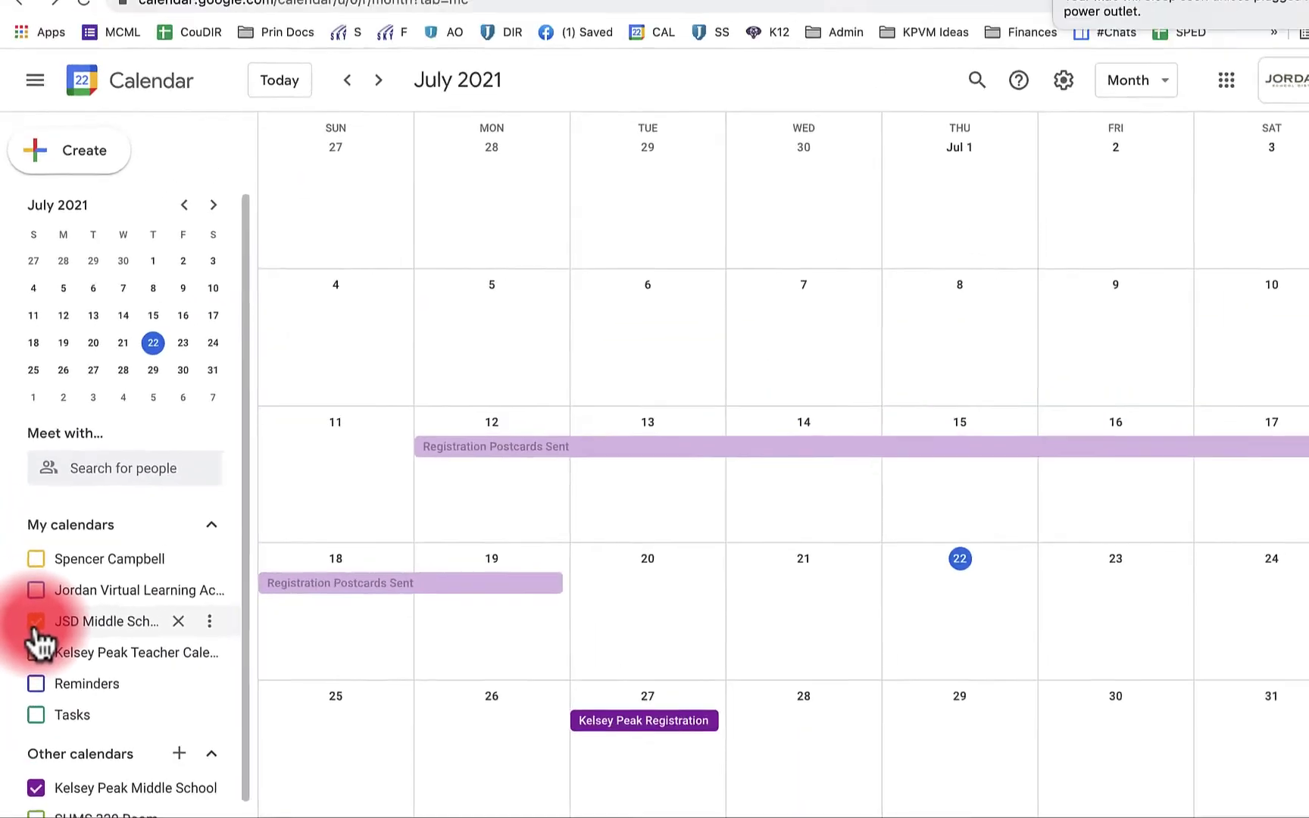
{"action": "left_click", "coordinate": [378, 79]}
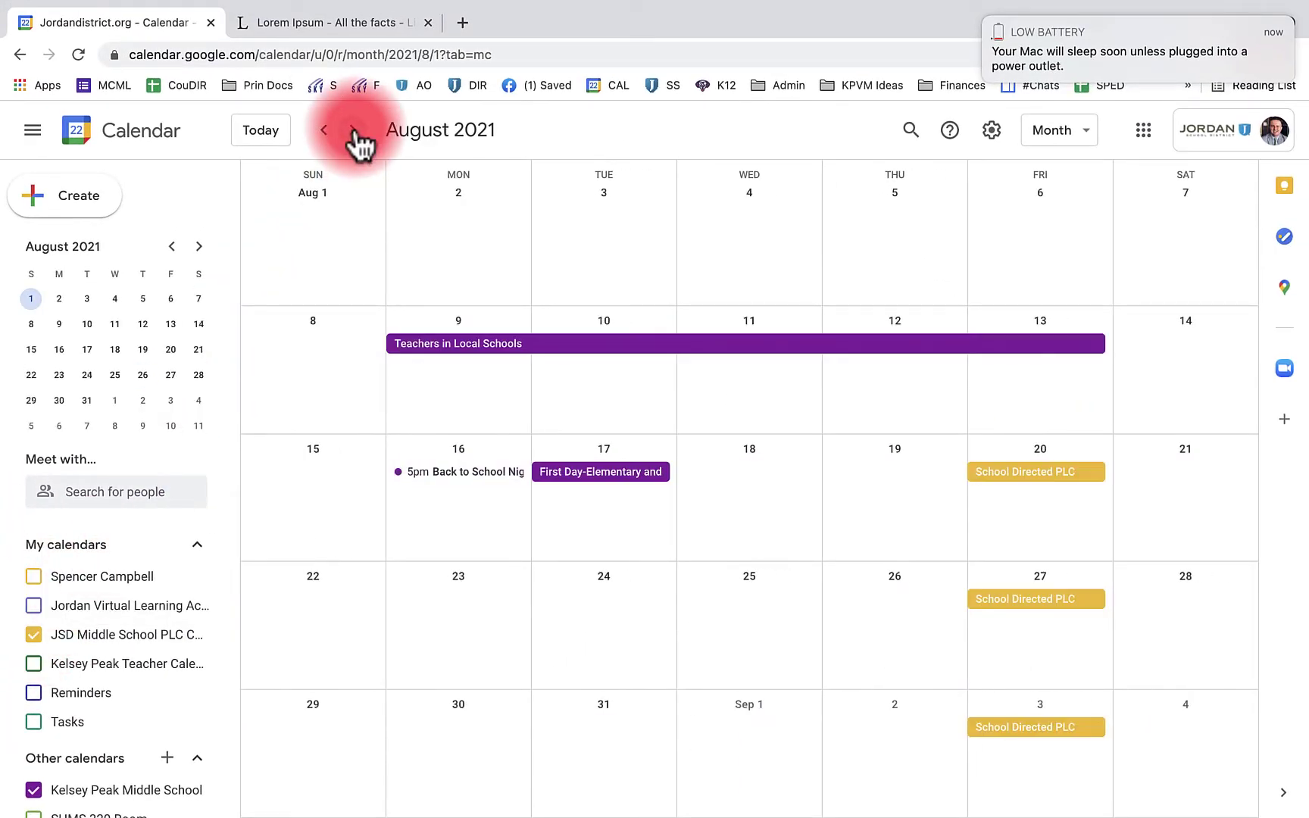
{"action": "left_click", "coordinate": [352, 131]}
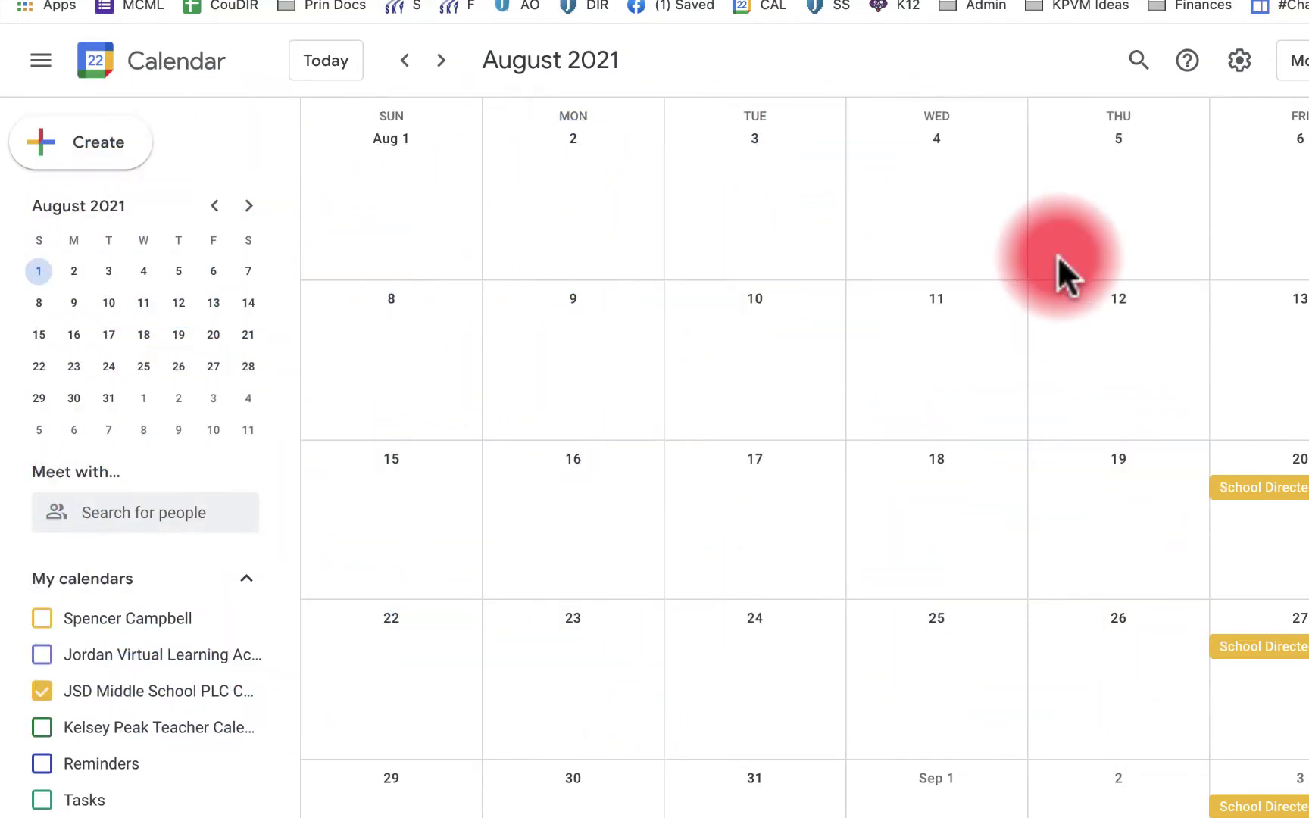
In Settings, set the date format to 12/31/2021 and the time format to 1:00pm
{"action": "left_click", "coordinate": [1239, 60]}
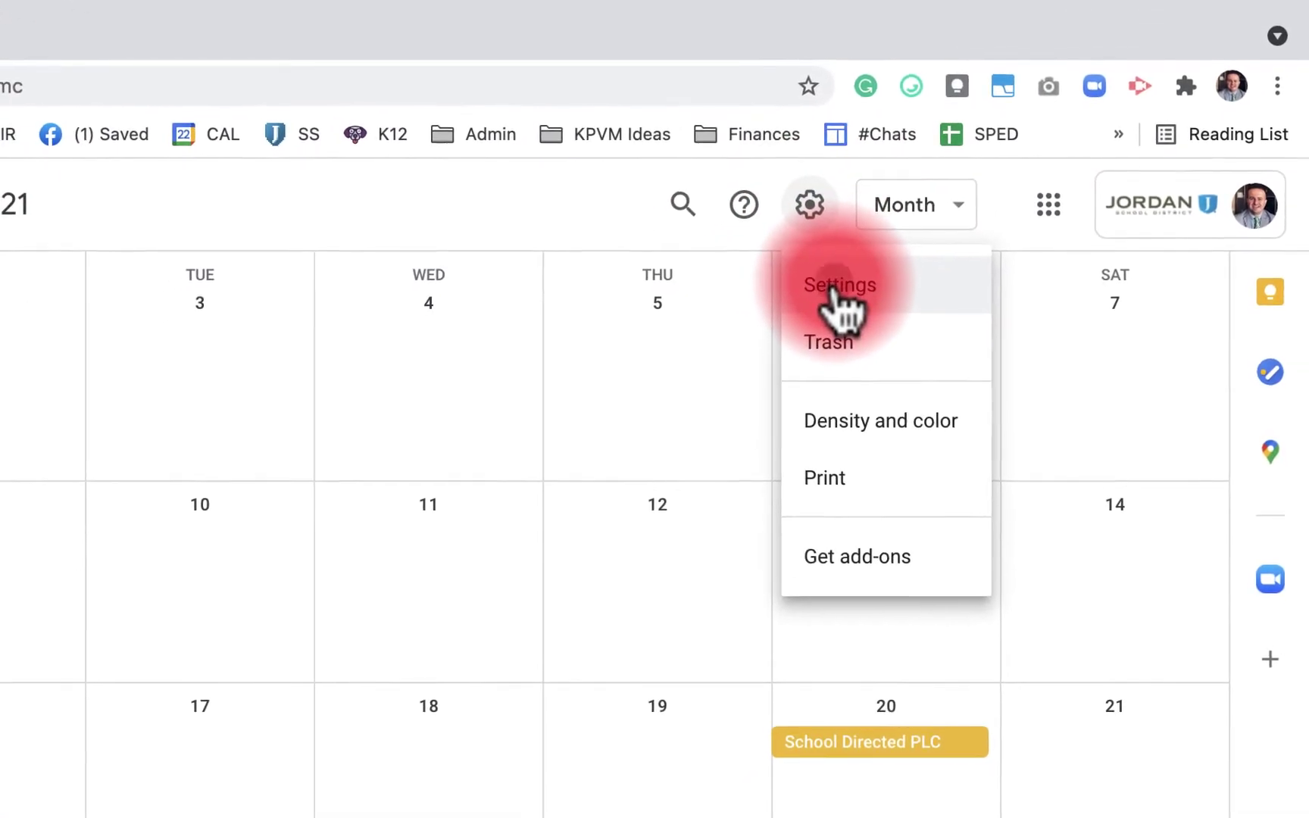
{"action": "left_click", "coordinate": [835, 290]}
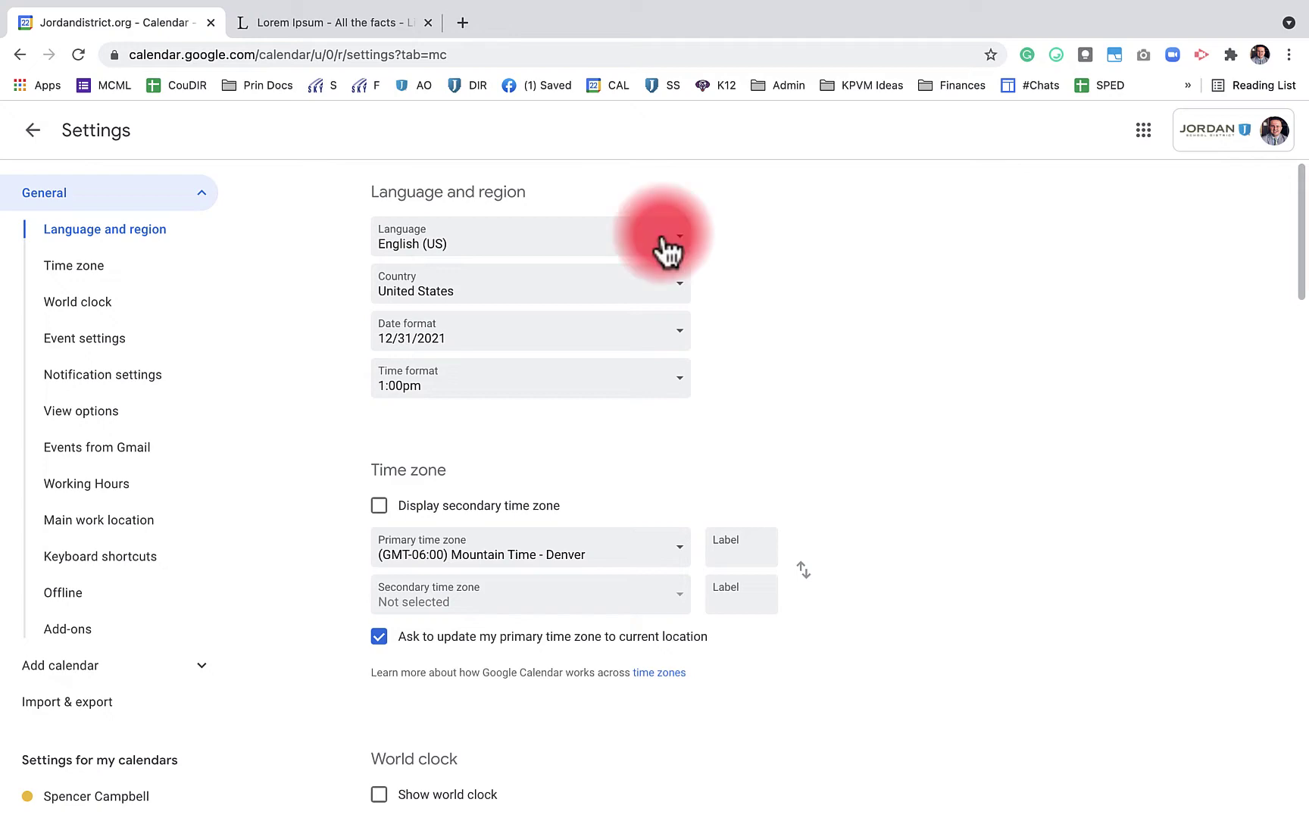
{"action": "left_click", "coordinate": [644, 345]}
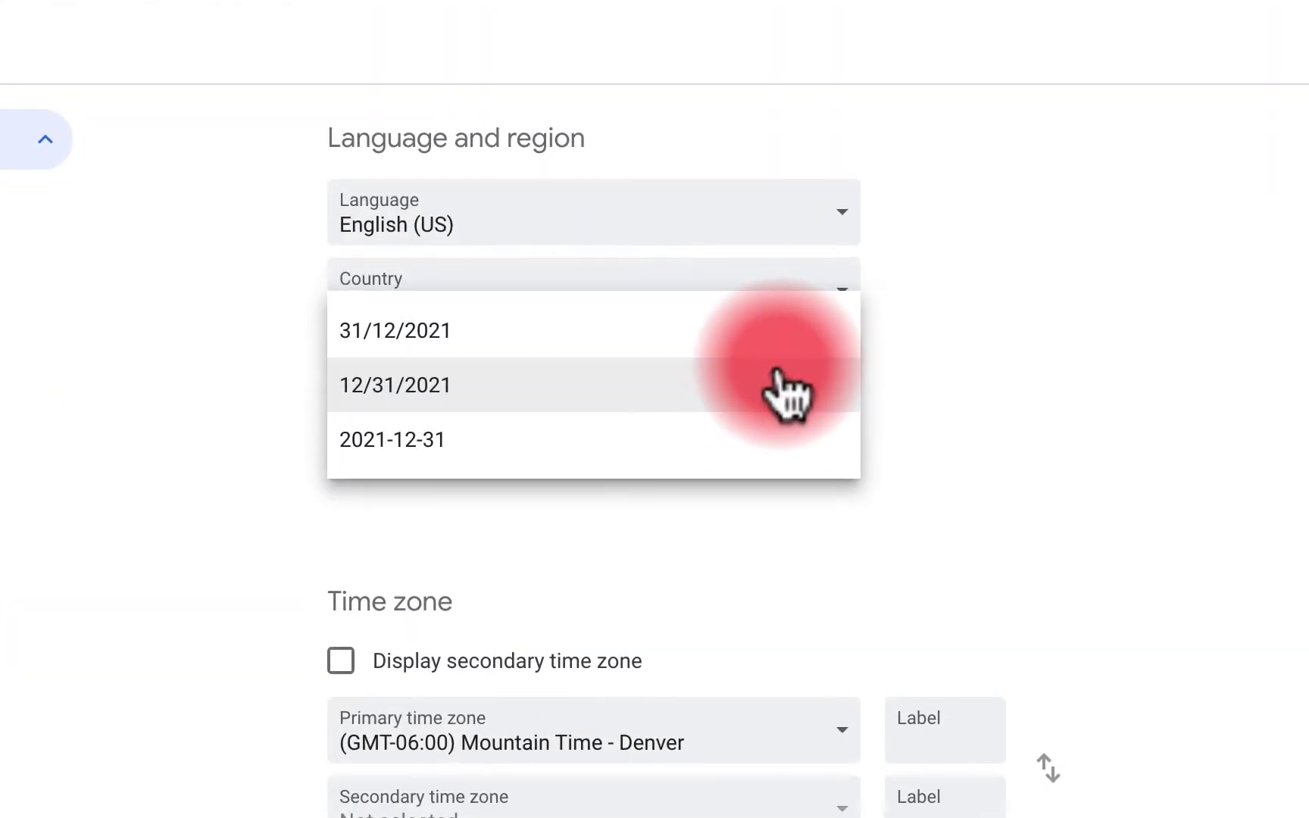
{"action": "left_click", "coordinate": [787, 386]}
{"action": "left_click", "coordinate": [788, 443]}
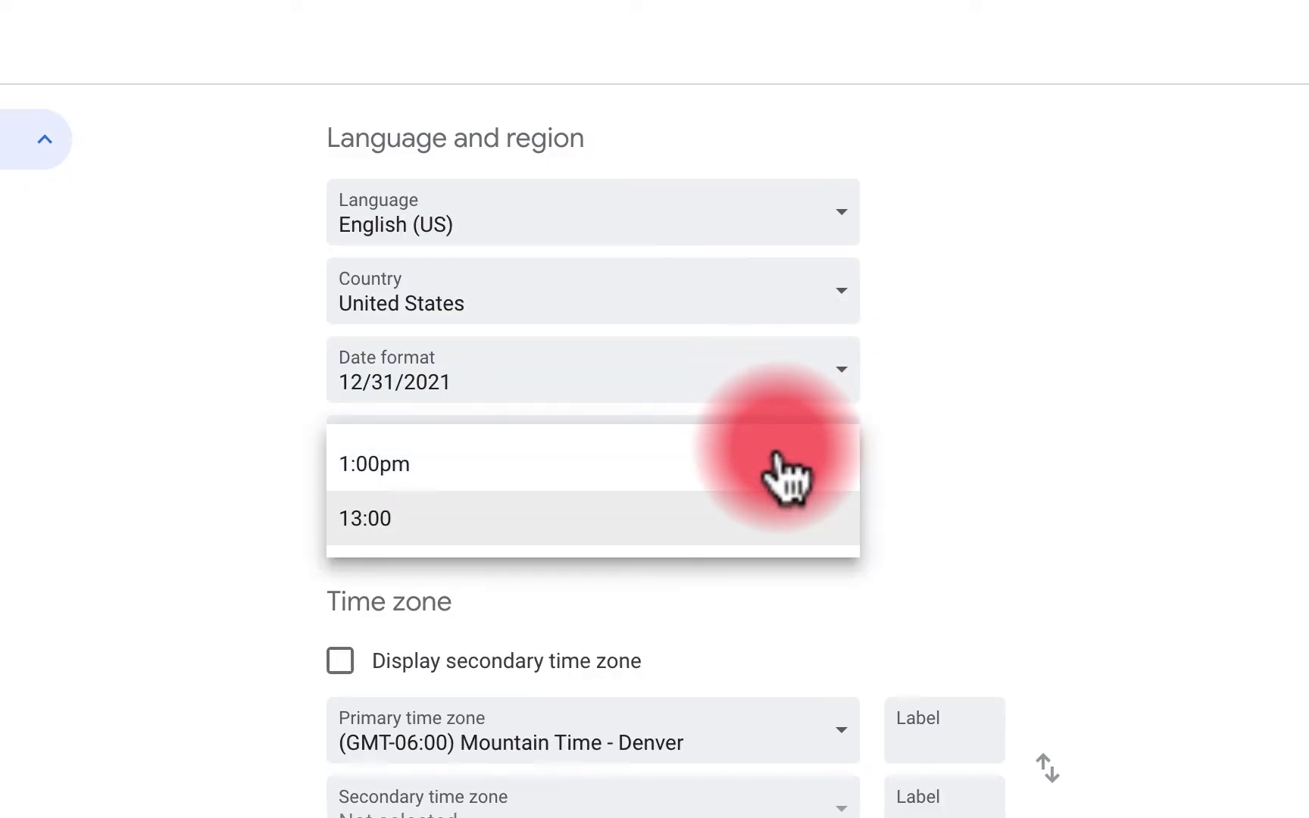
{"action": "left_click", "coordinate": [486, 458]}
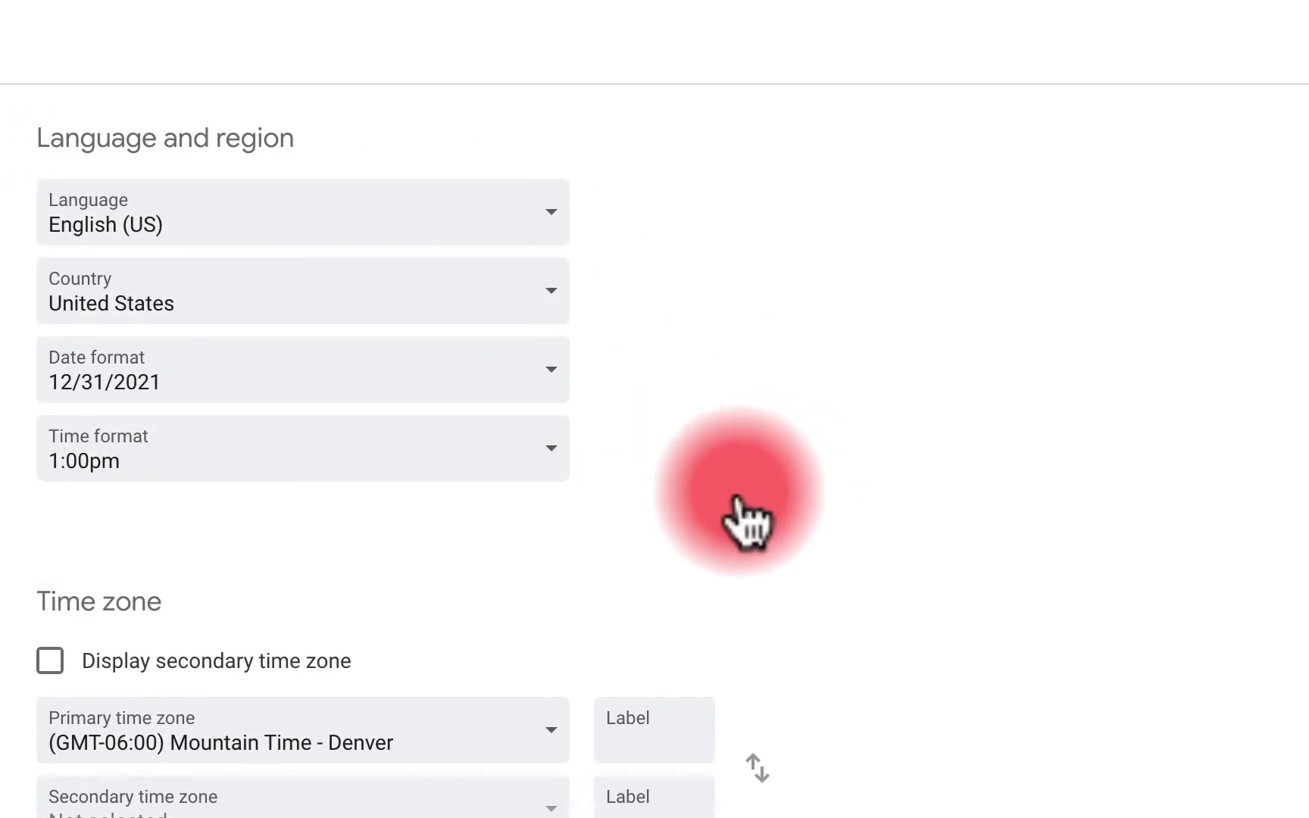
{"action": "scroll", "coordinate": [227, 530], "scroll_direction": "down", "scroll_amount": 5}
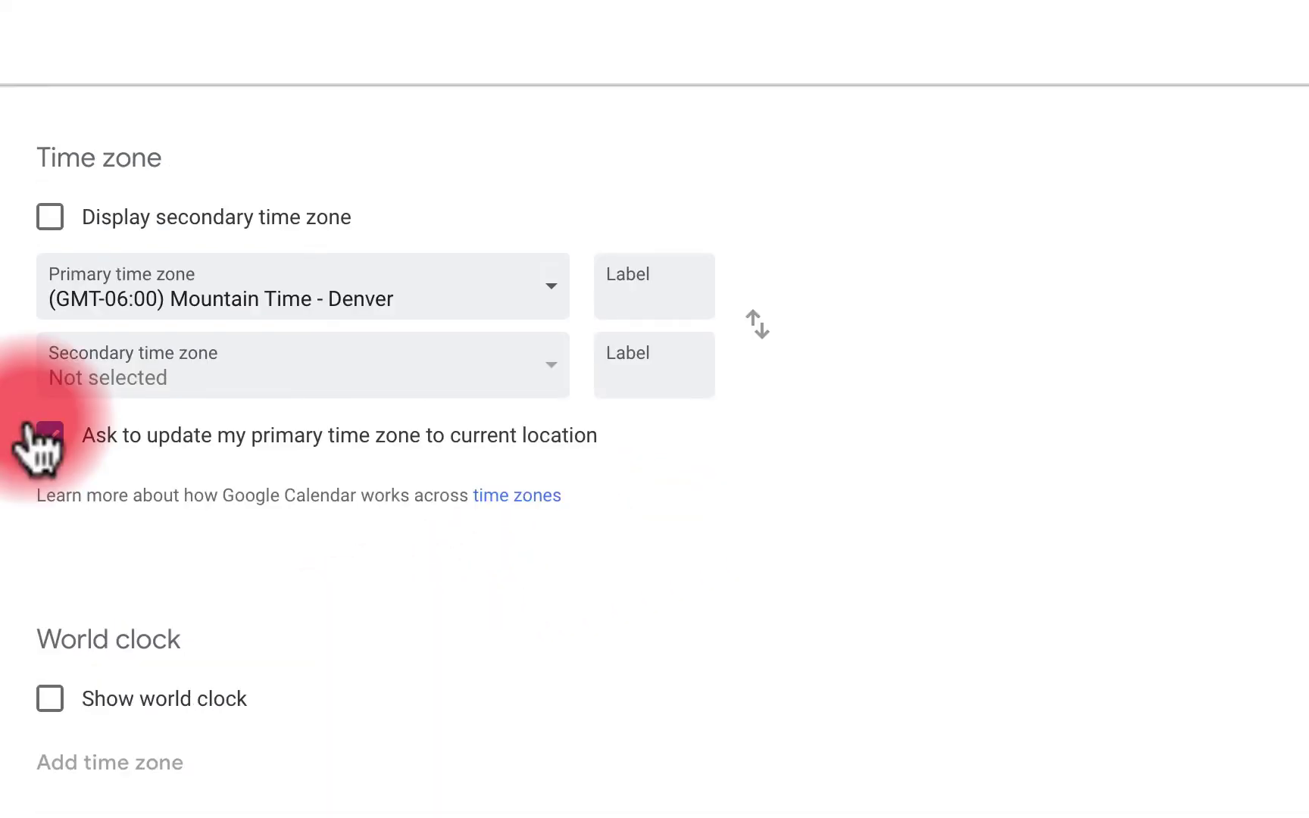
Enable the primary time zone update prompt and set default event duration to 15 minutes
{"action": "left_click", "coordinate": [414, 614]}
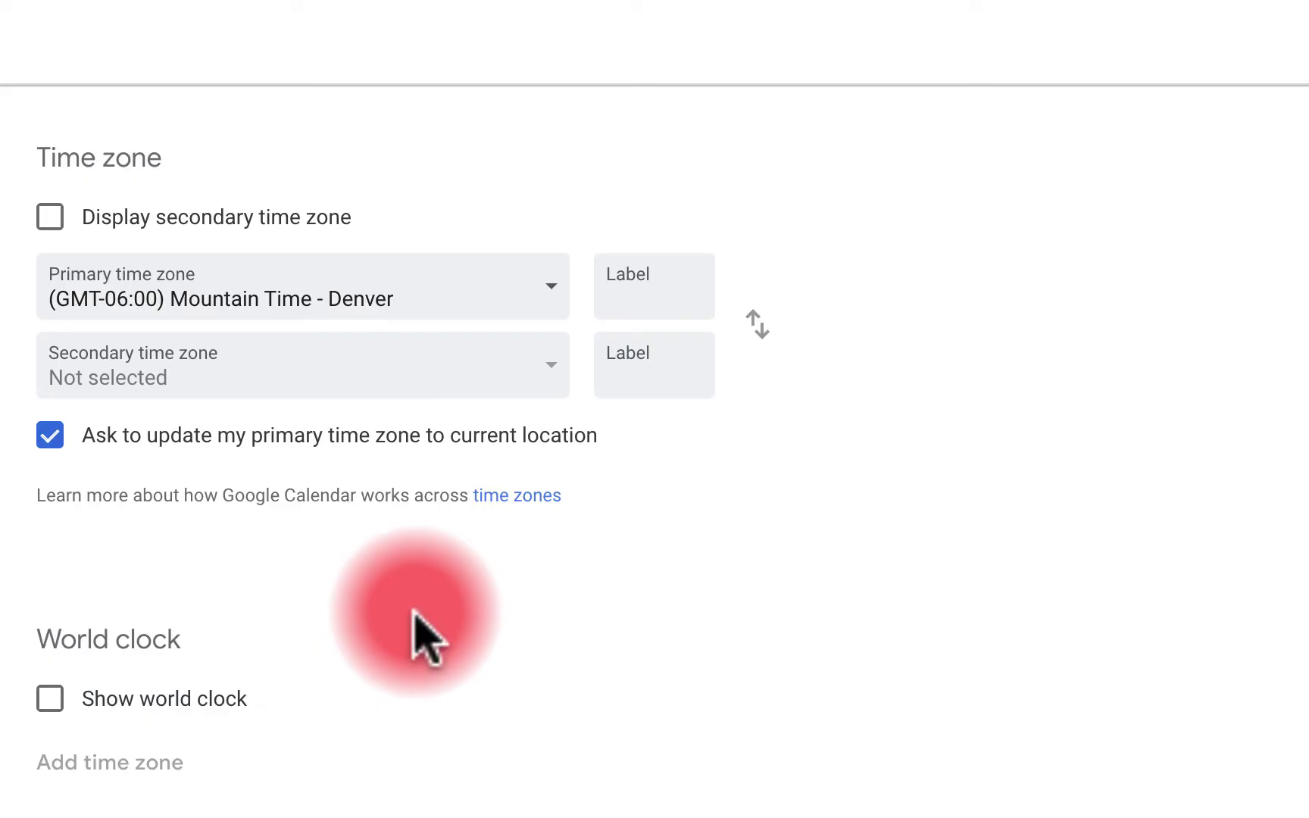
{"action": "scroll", "coordinate": [534, 663], "scroll_direction": "down", "scroll_amount": 5}
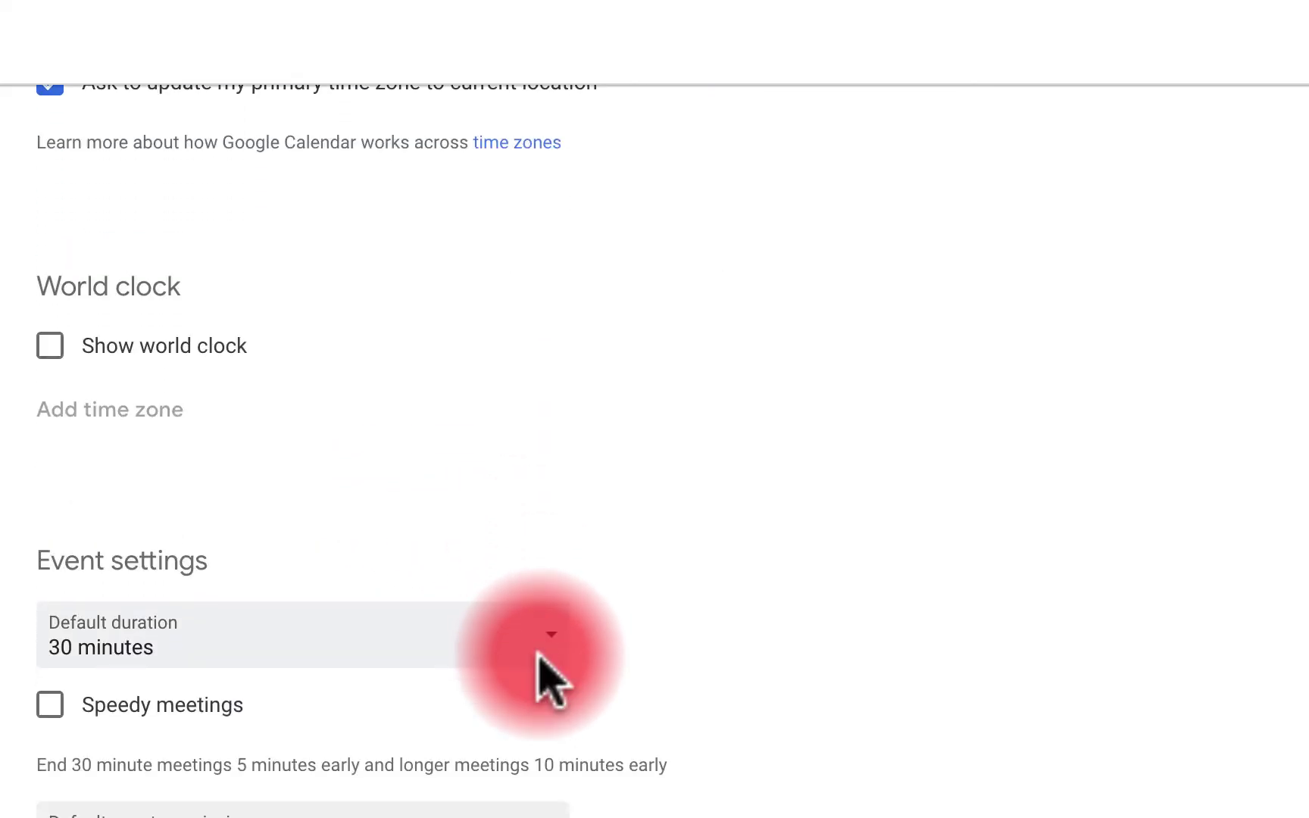
{"action": "scroll", "coordinate": [322, 497], "scroll_direction": "down", "scroll_amount": 4}
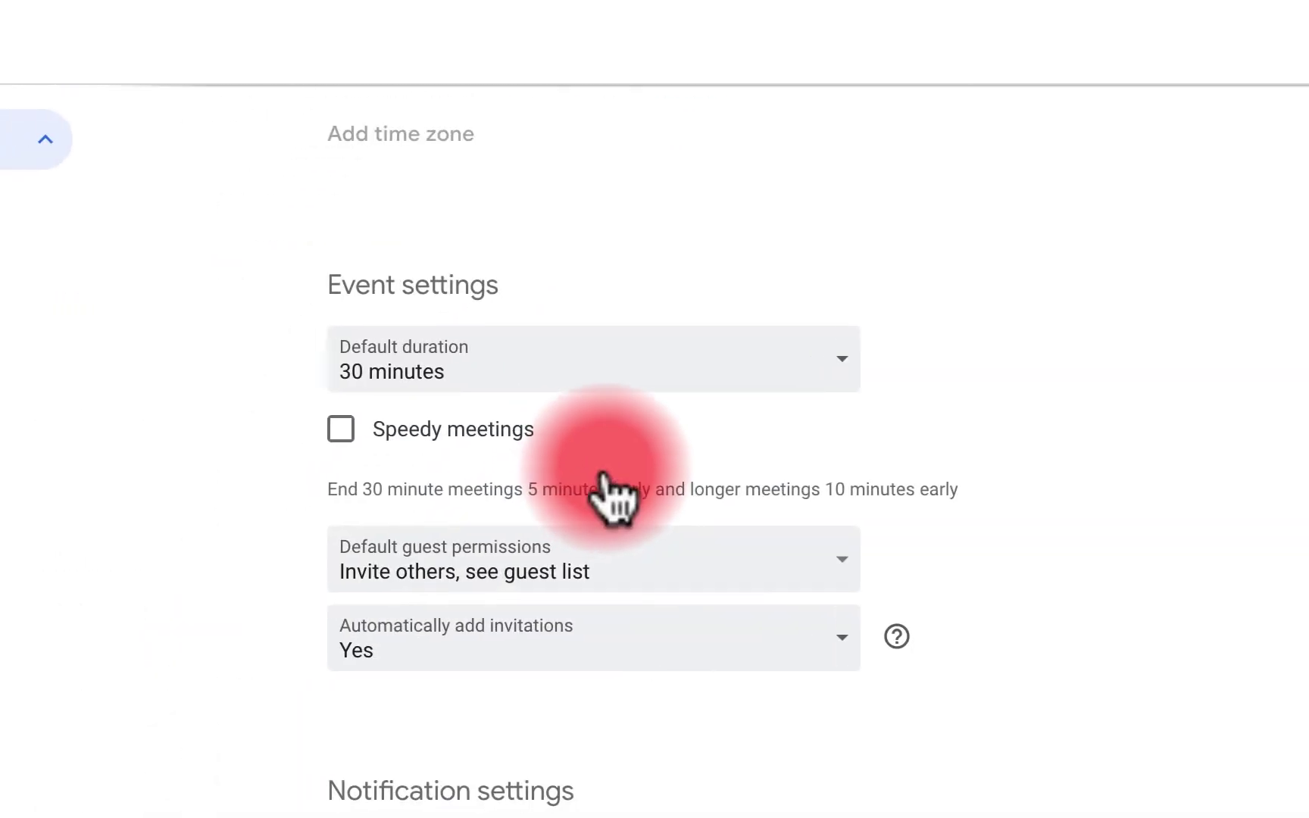
{"action": "left_click", "coordinate": [600, 364]}
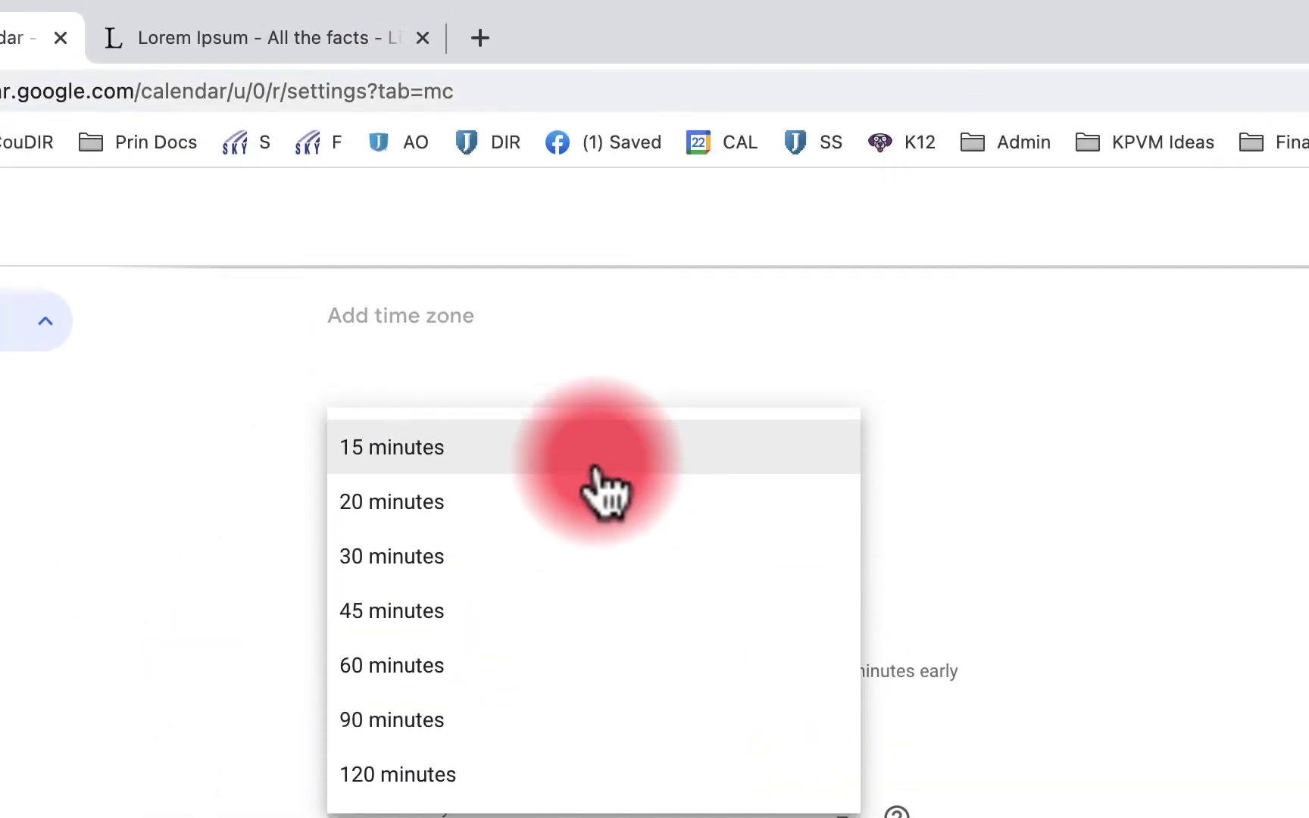
{"action": "left_click", "coordinate": [599, 488]}
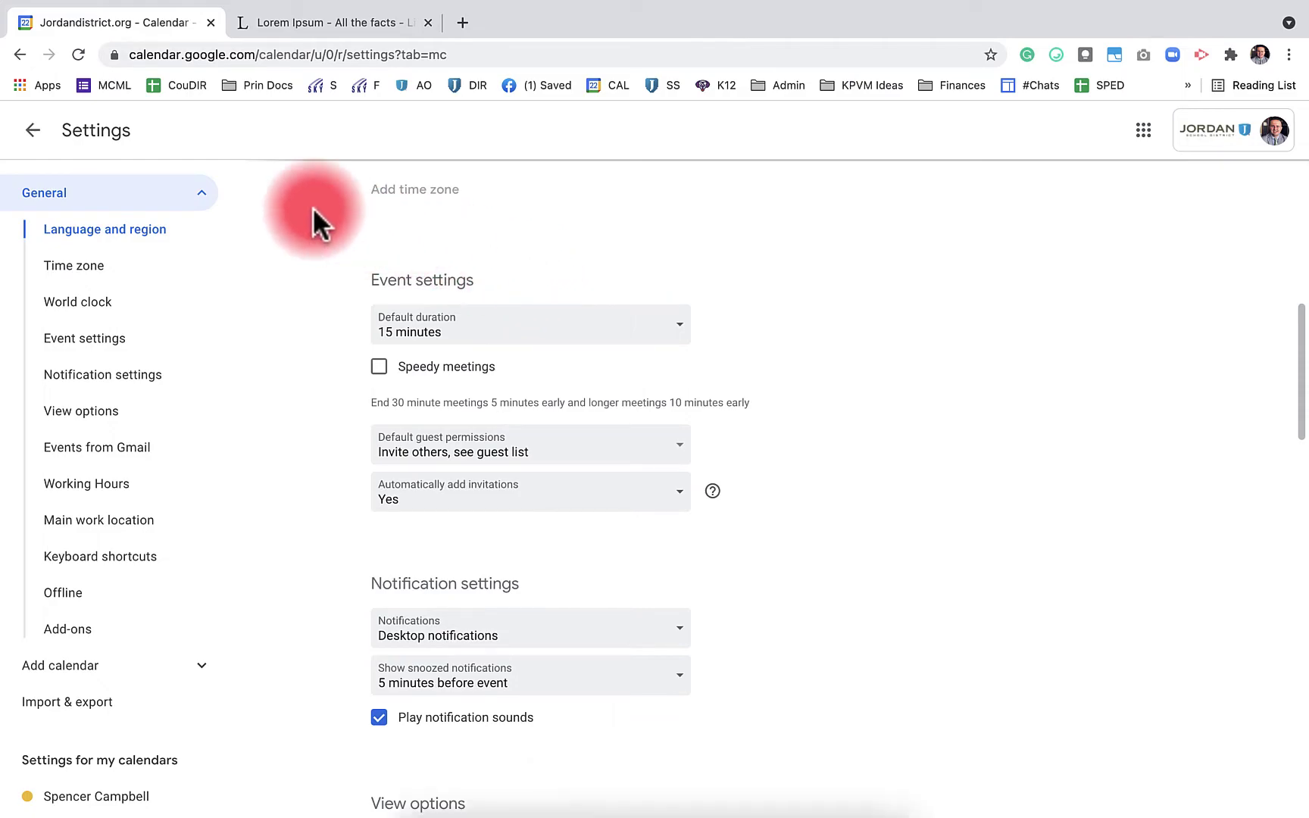
Draft a test event on August 9 at 8:30am with the 15-minute default, then discard it
{"action": "left_click", "coordinate": [32, 132]}
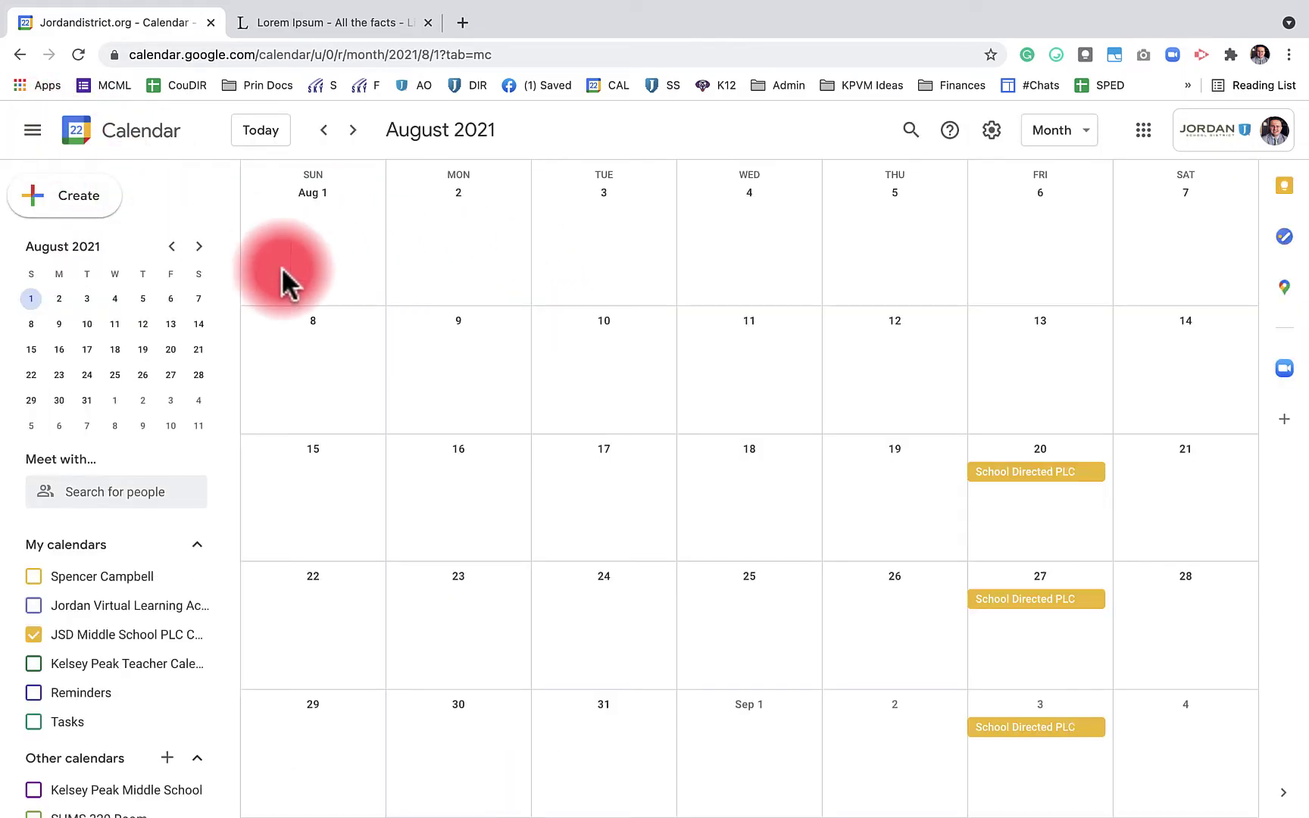
{"action": "left_click", "coordinate": [434, 362]}
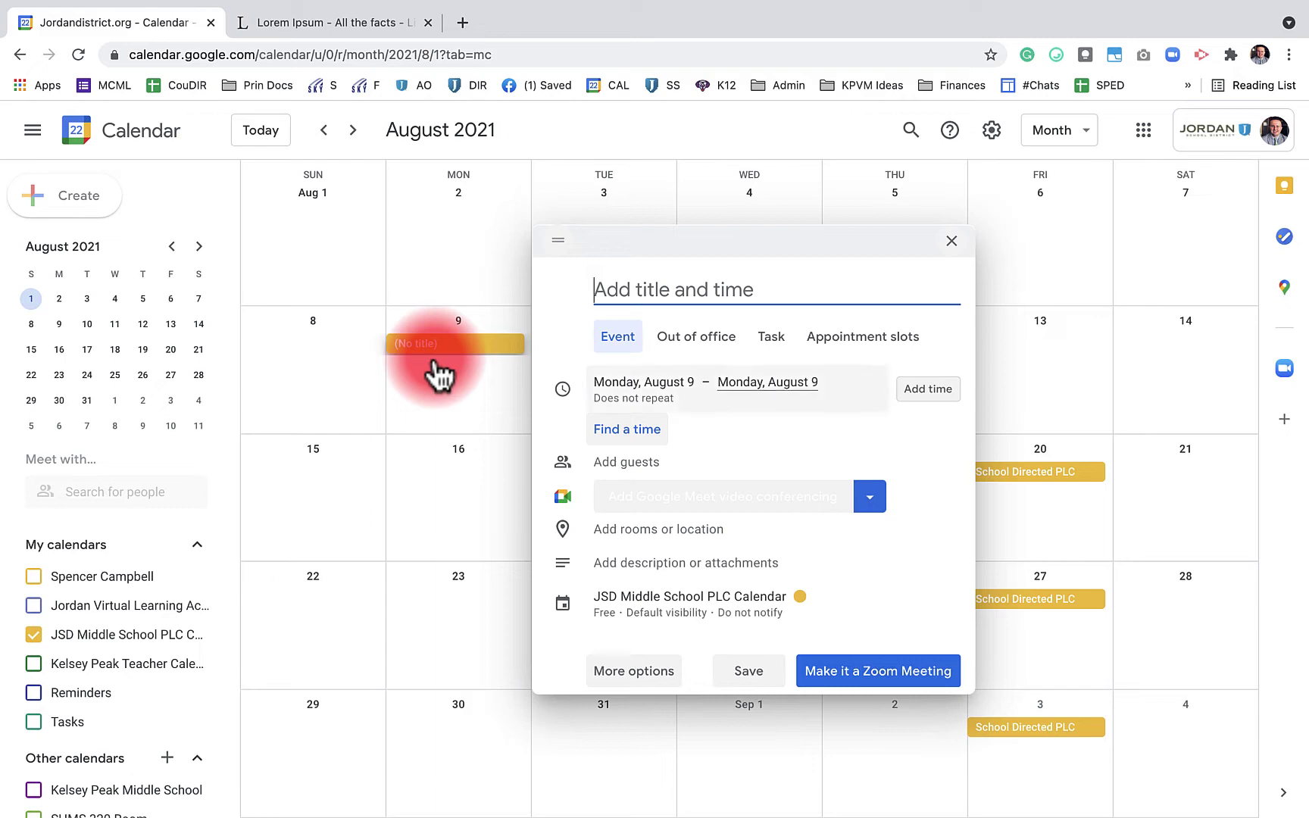
{"action": "left_click", "coordinate": [640, 432]}
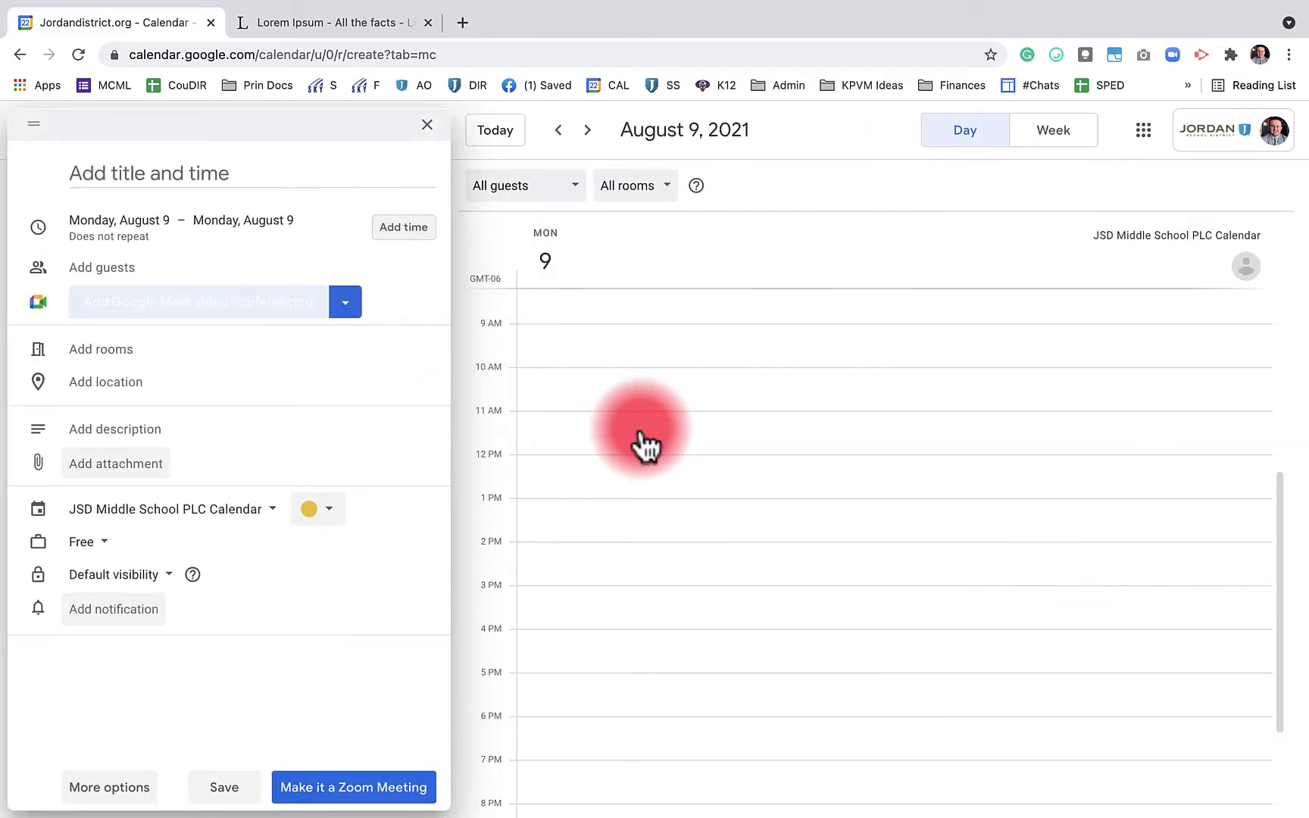
{"action": "left_click", "coordinate": [574, 314]}
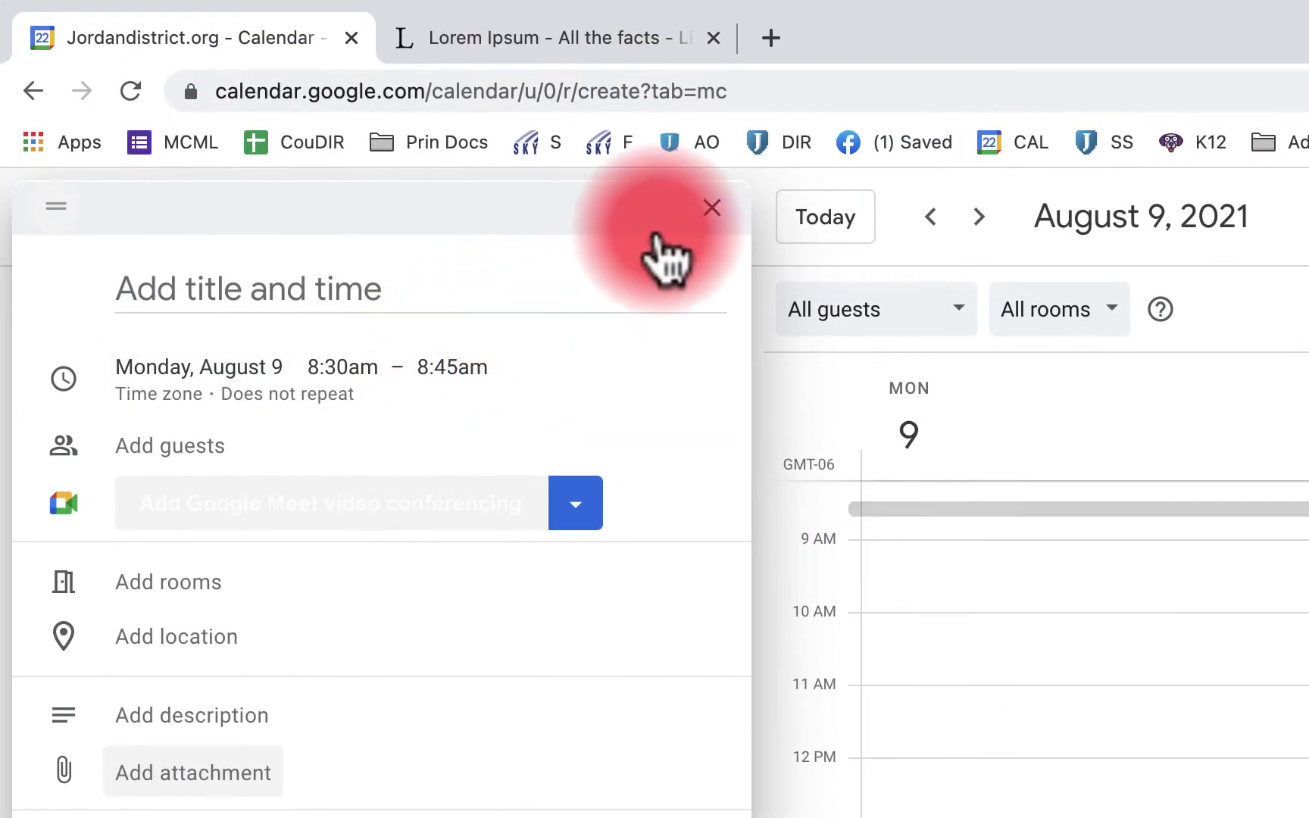
{"action": "left_click", "coordinate": [462, 52]}
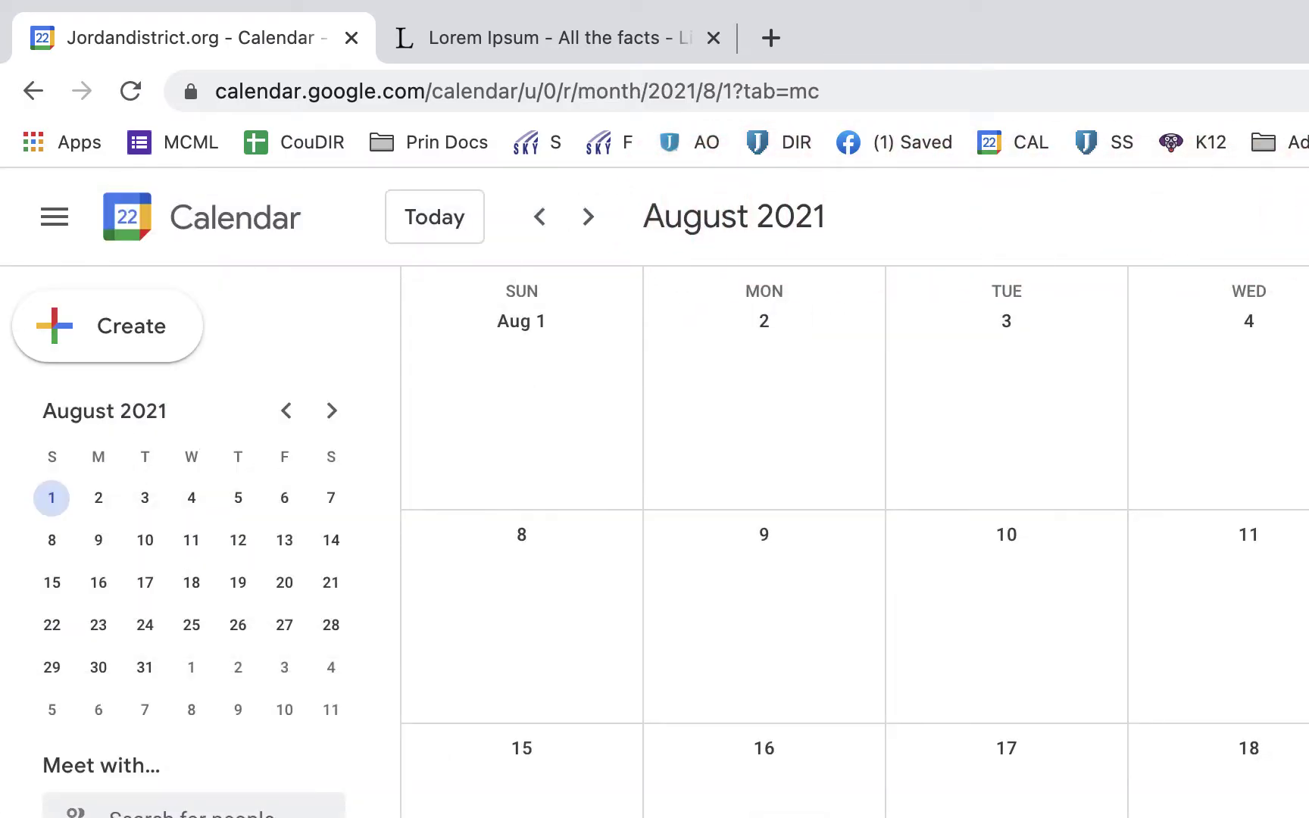
Set the default event duration to 60 minutes and test it on an August 10 event
{"action": "key", "text": "s"}
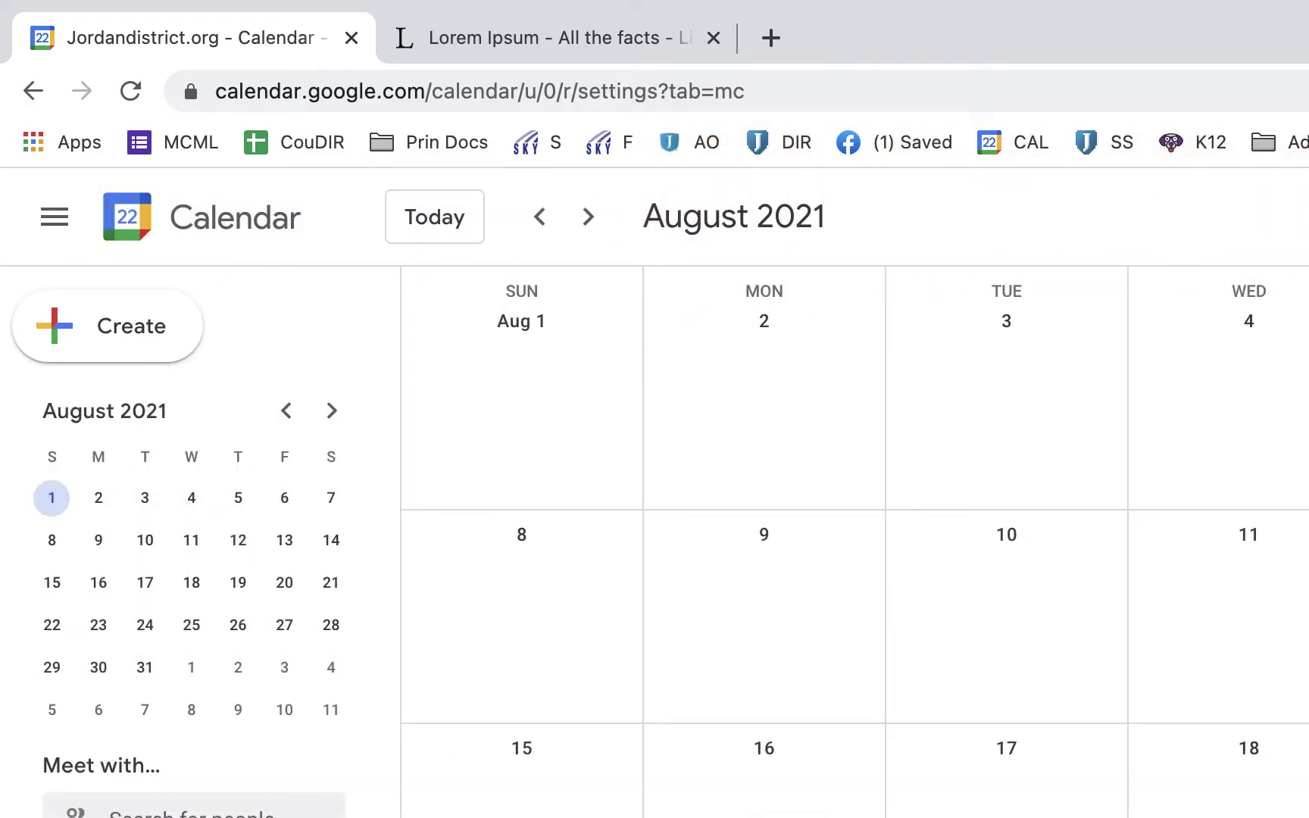
{"action": "scroll", "coordinate": [1053, 795], "scroll_direction": "down", "scroll_amount": 6}
{"action": "scroll", "coordinate": [962, 814], "scroll_direction": "down", "scroll_amount": 6}
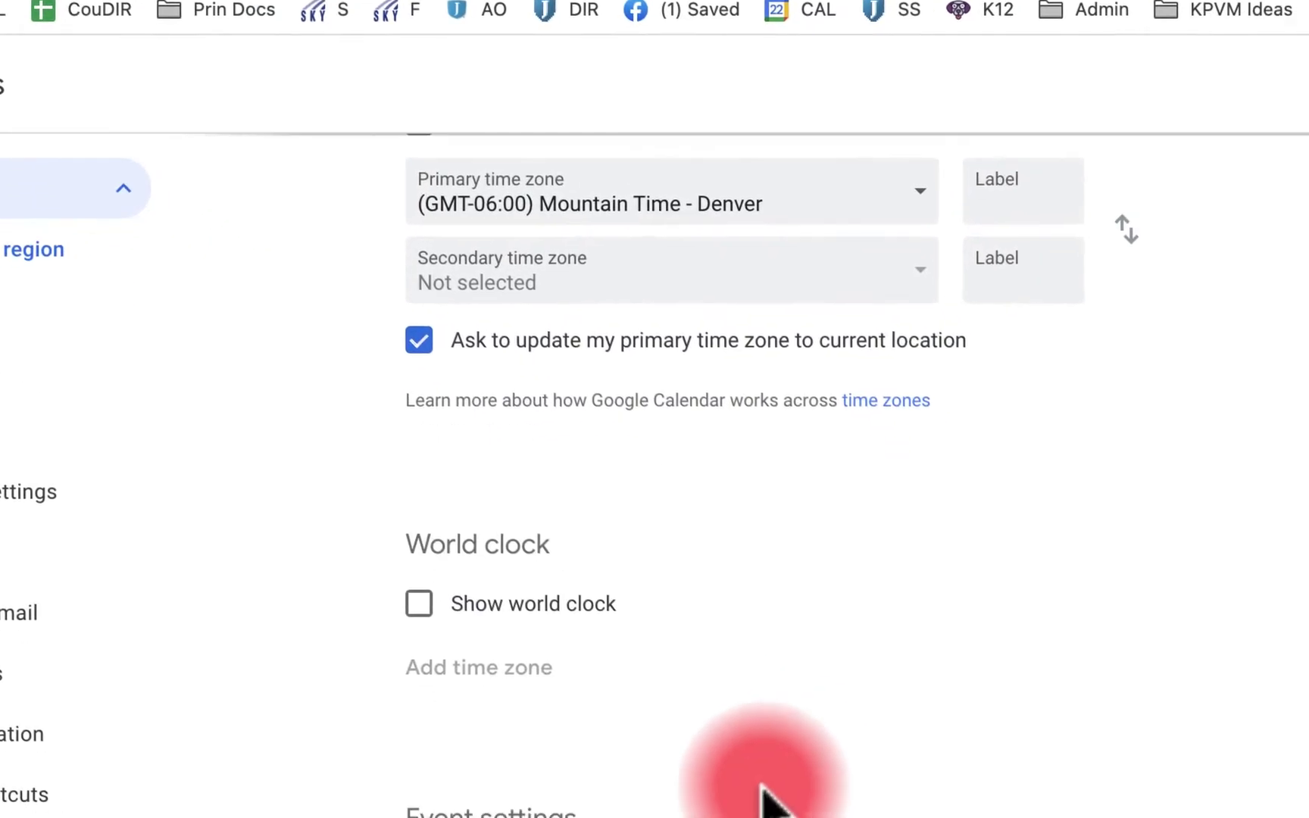
{"action": "left_click", "coordinate": [685, 424]}
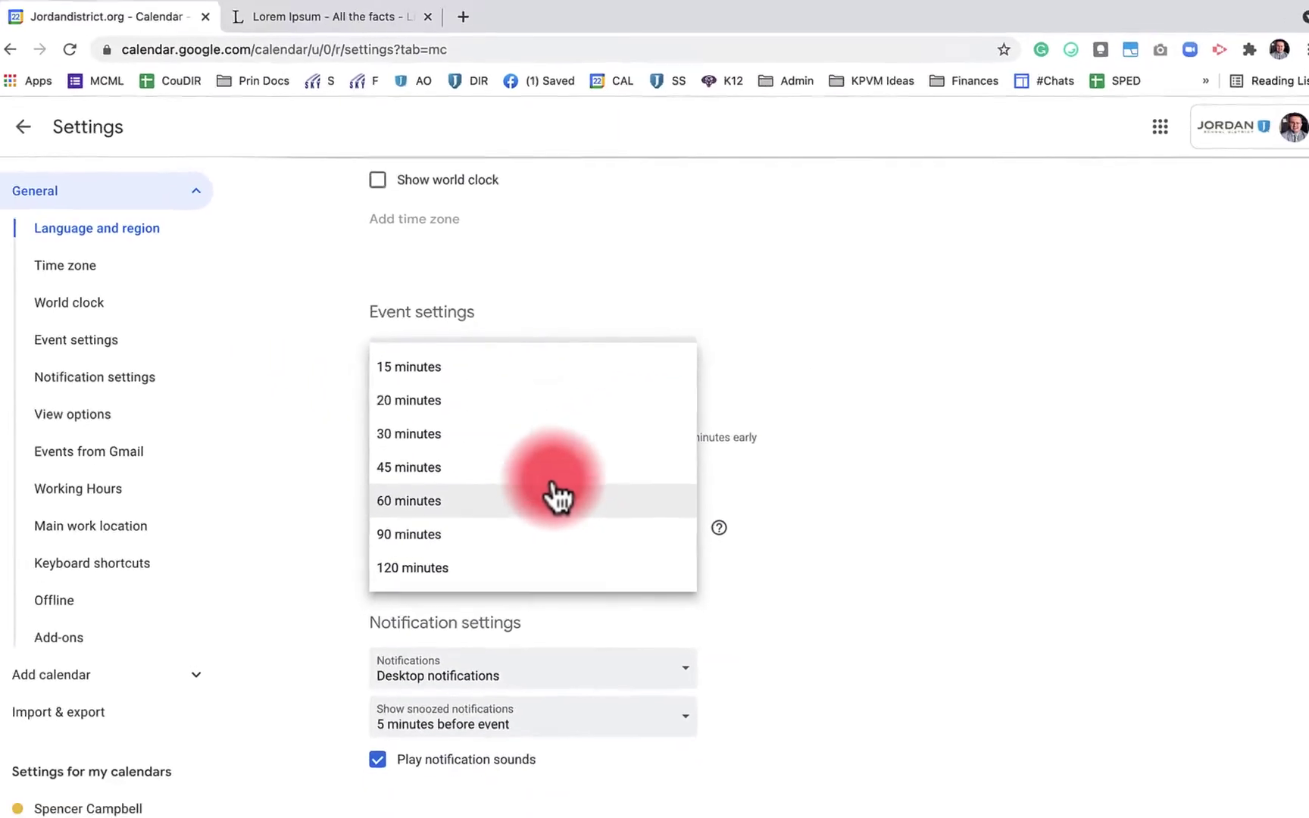
{"action": "left_click", "coordinate": [613, 604]}
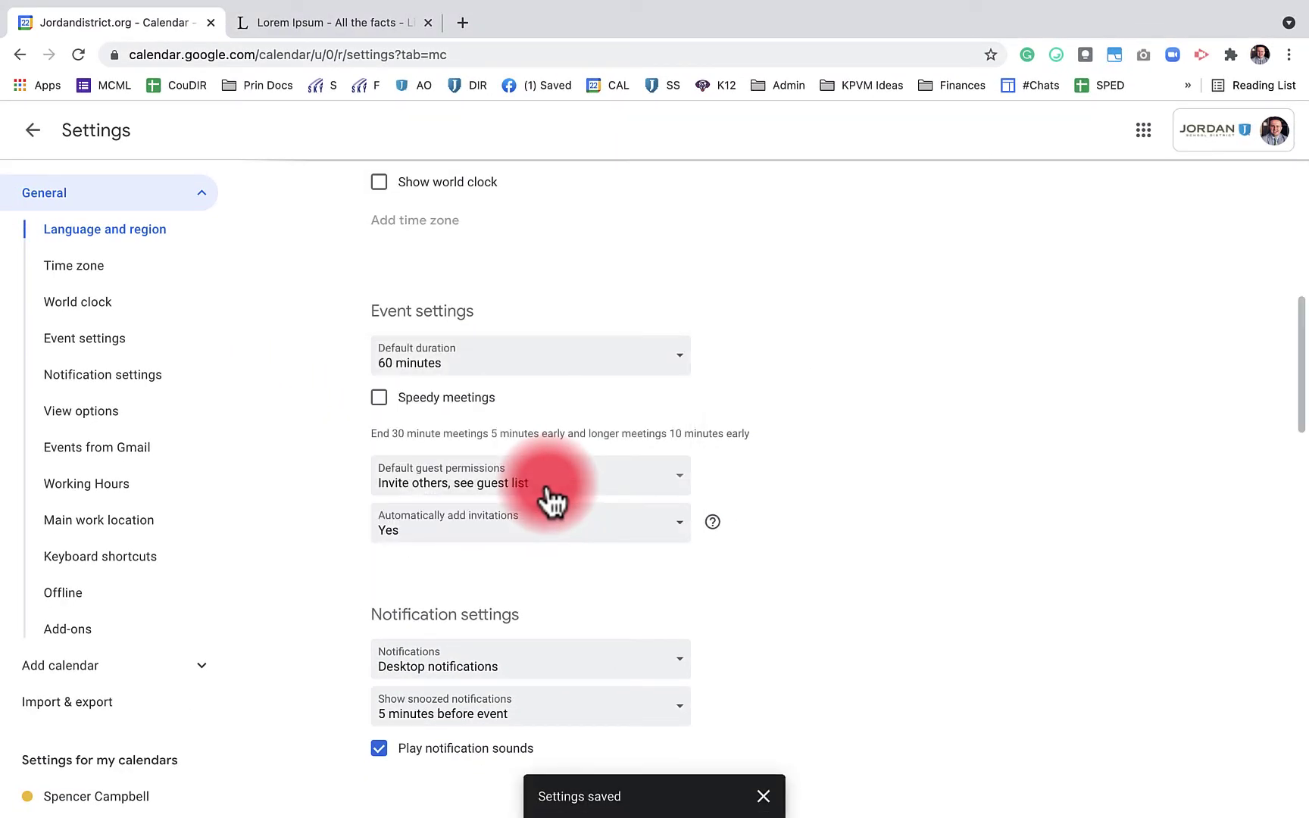
{"action": "left_click", "coordinate": [37, 134]}
{"action": "left_click", "coordinate": [591, 341]}
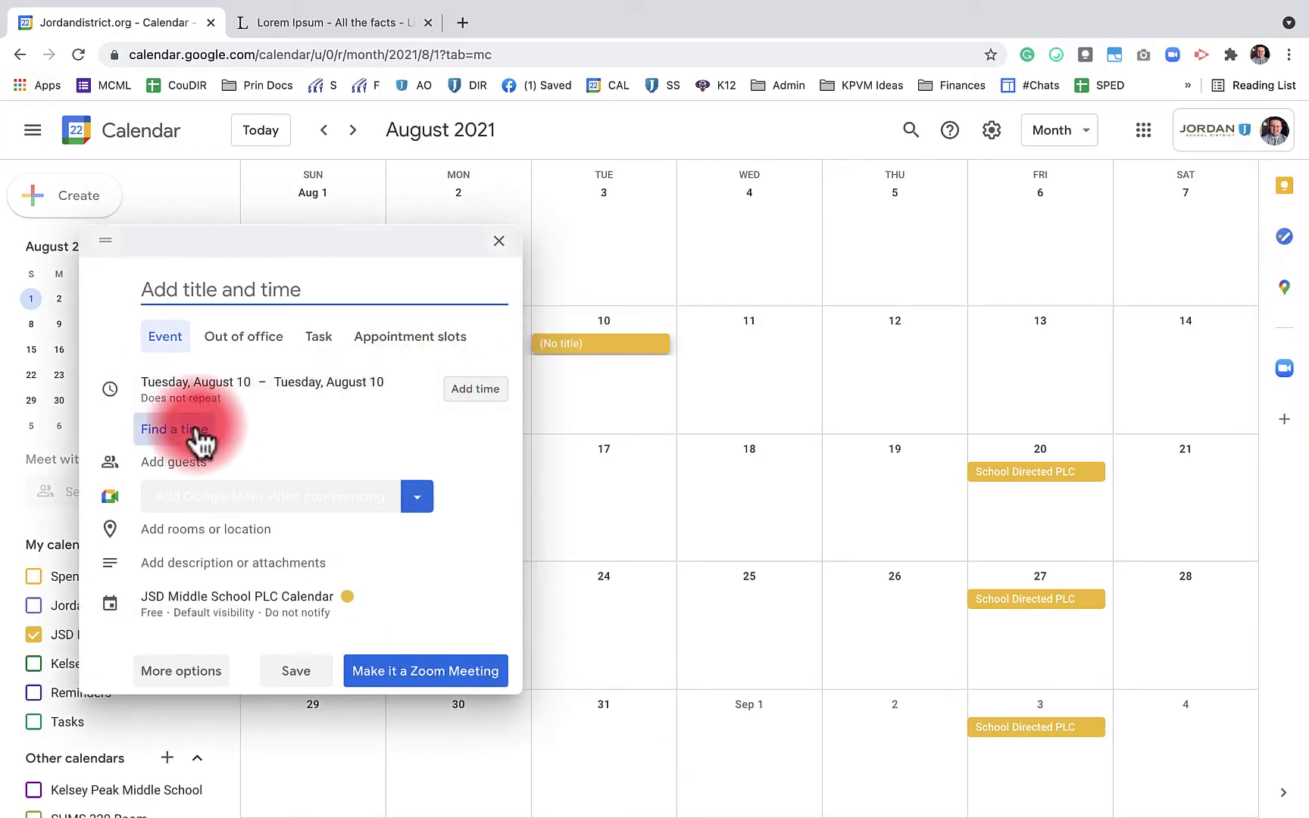
{"action": "left_click", "coordinate": [198, 439]}
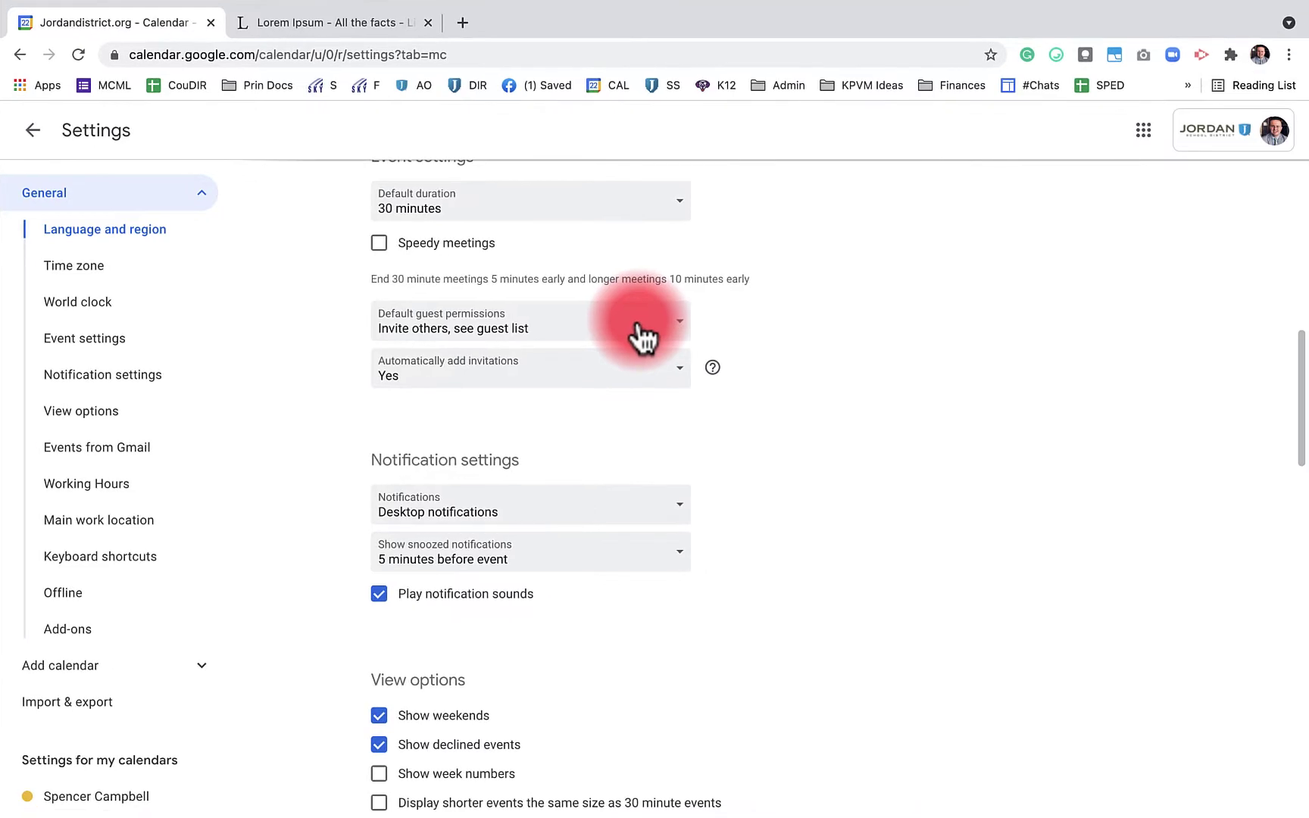
Set Automatically add invitations to Yes, leaving guest permissions unchanged
{"action": "left_click", "coordinate": [639, 327]}
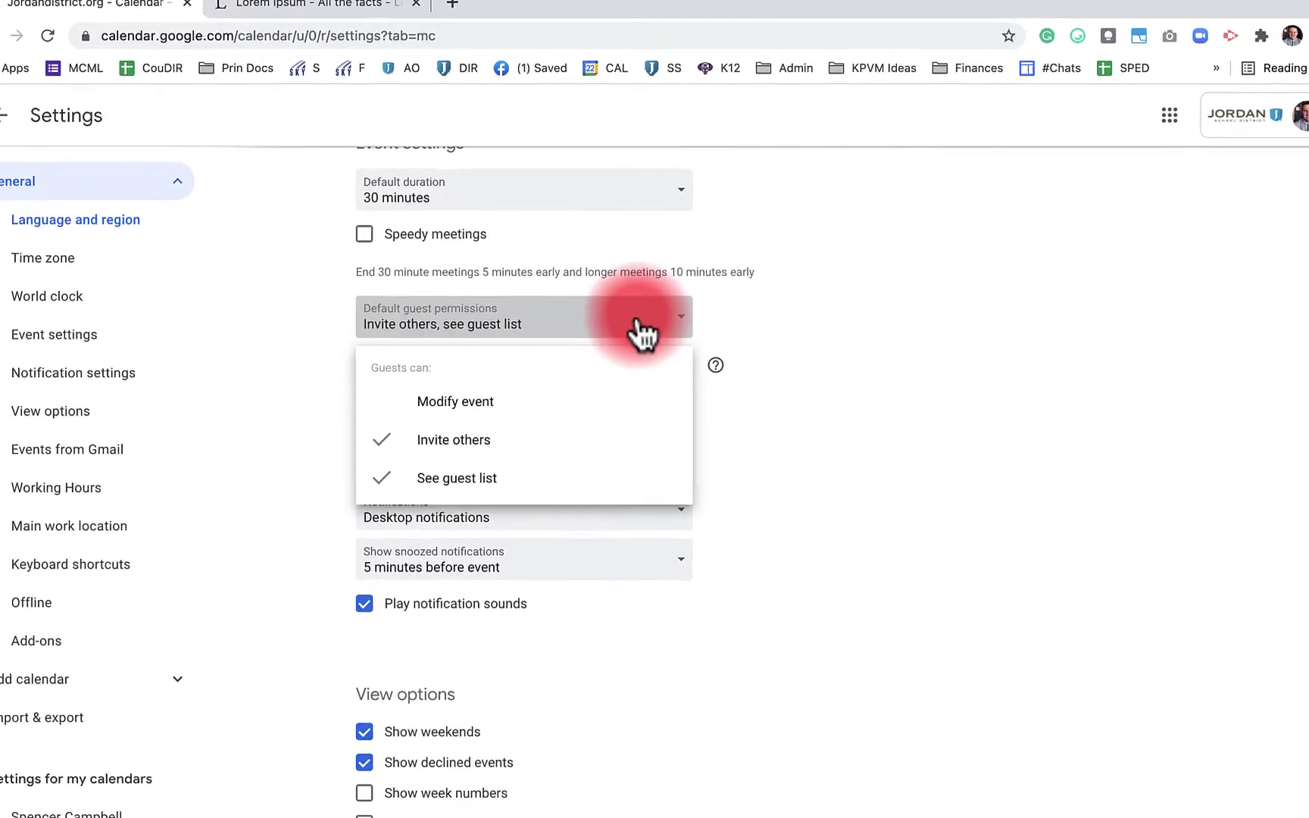
{"action": "left_click", "coordinate": [802, 322]}
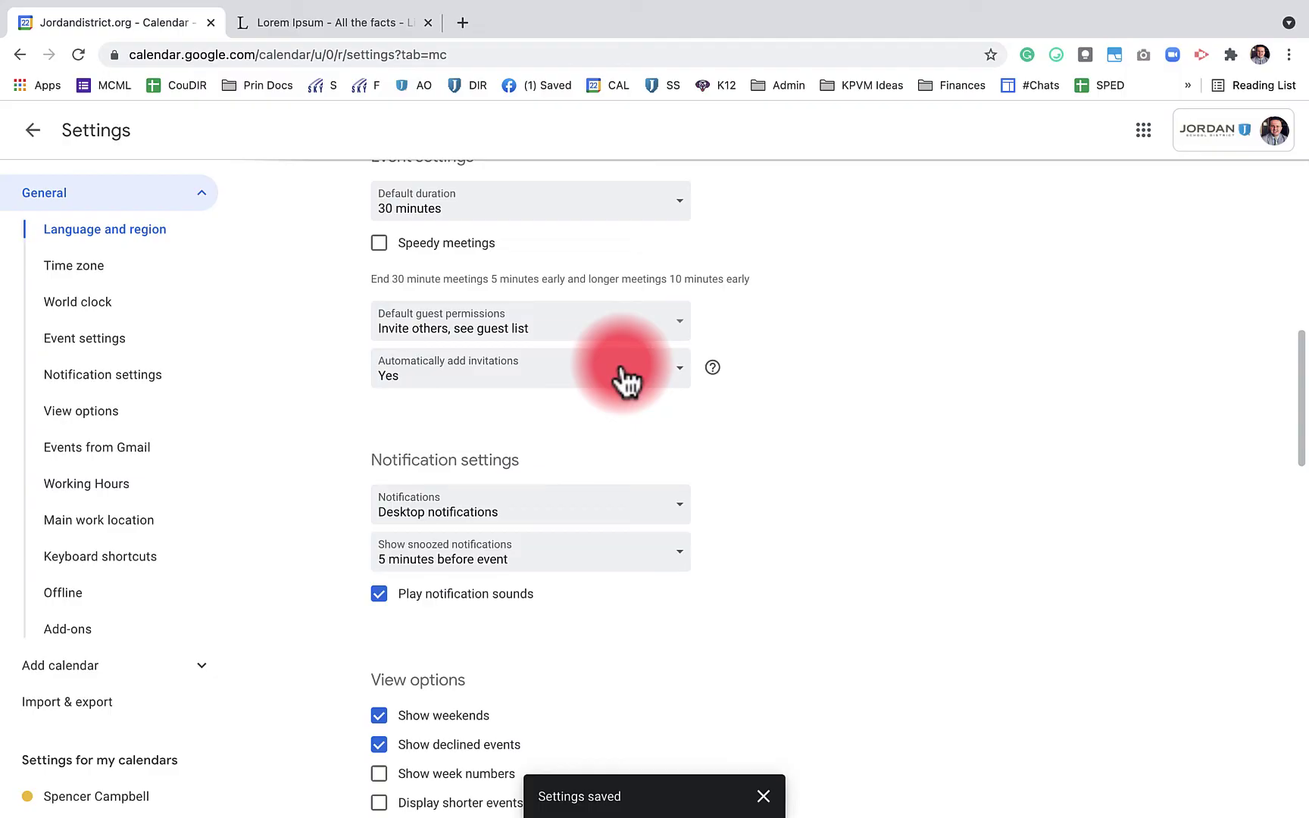
{"action": "left_click", "coordinate": [625, 381]}
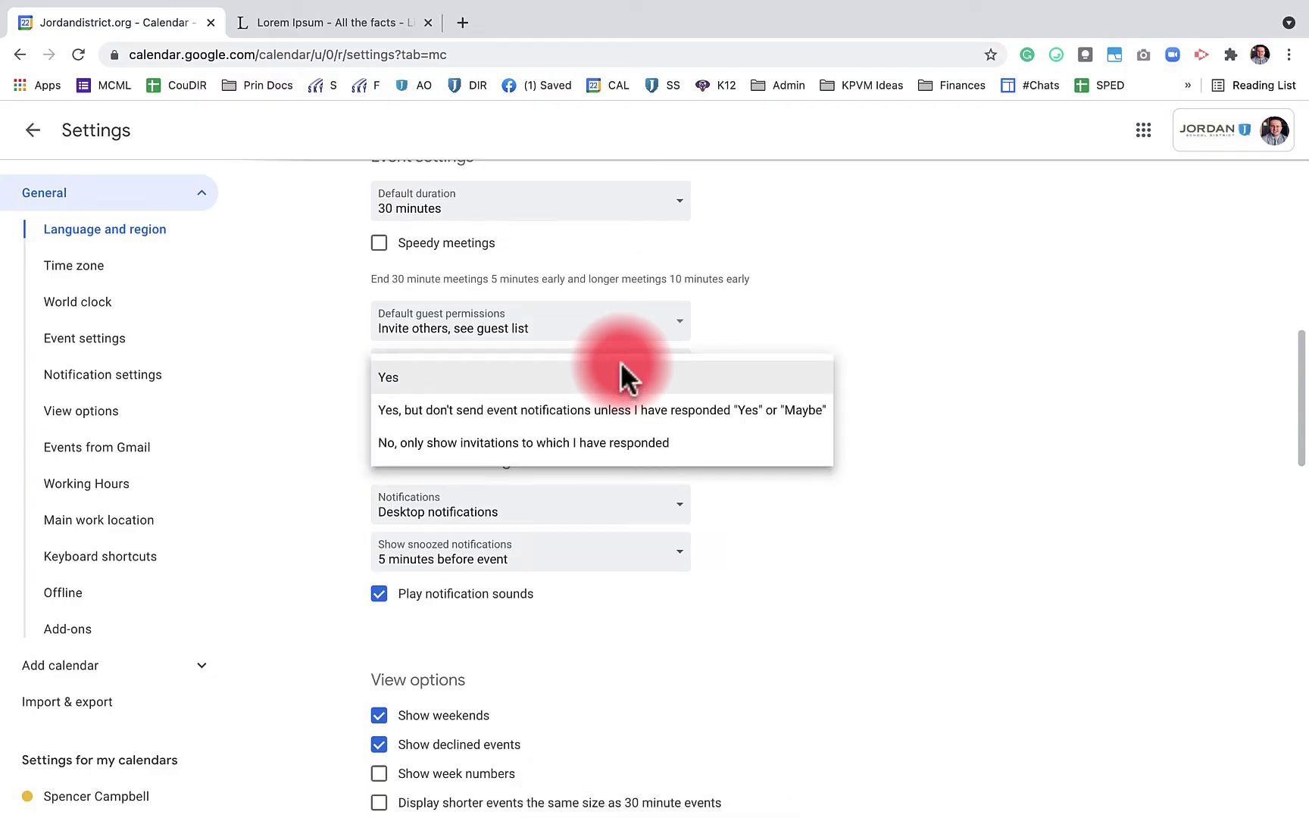
{"action": "left_click", "coordinate": [918, 290]}
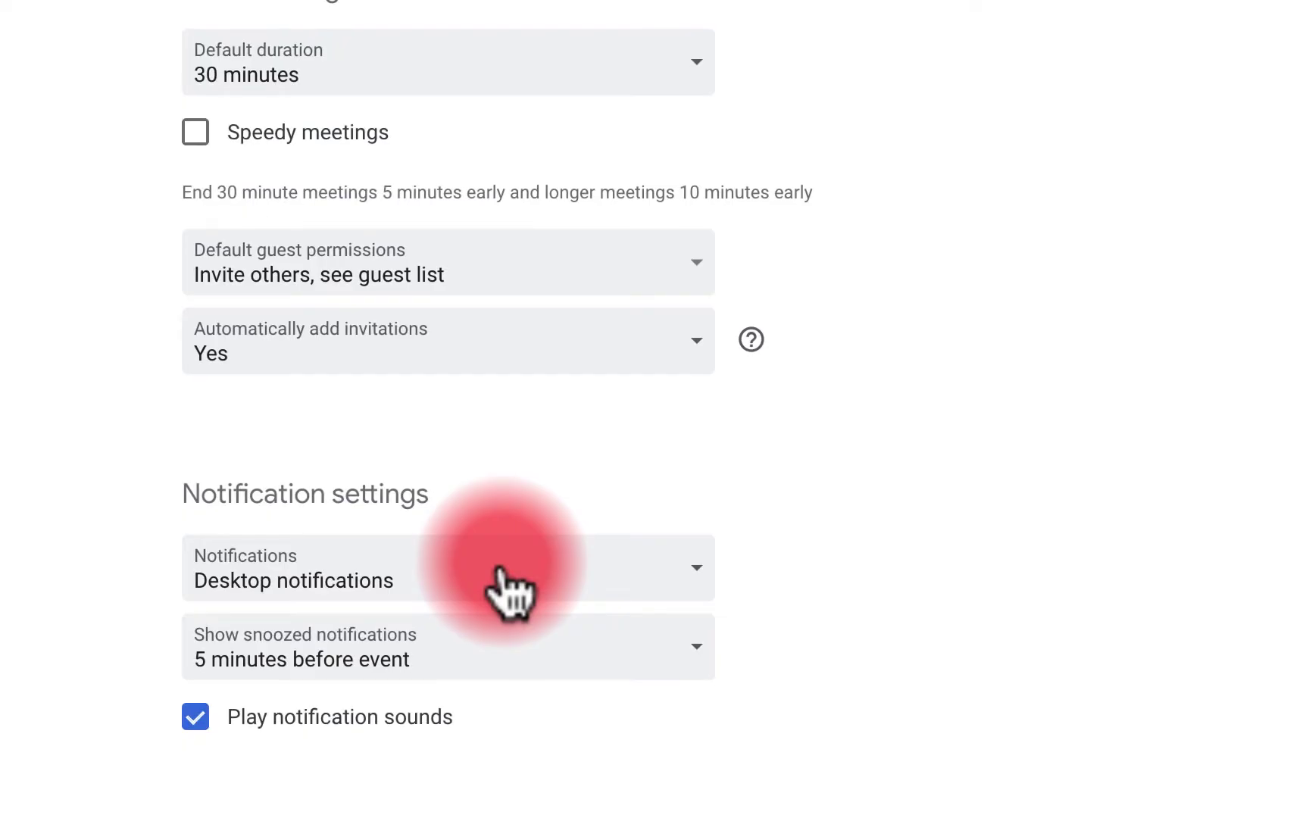
Keep Desktop notifications and snoozed notifications at 5 minutes before event
{"action": "left_click", "coordinate": [509, 590]}
{"action": "key", "text": "Down"}
{"action": "key", "text": "Down"}
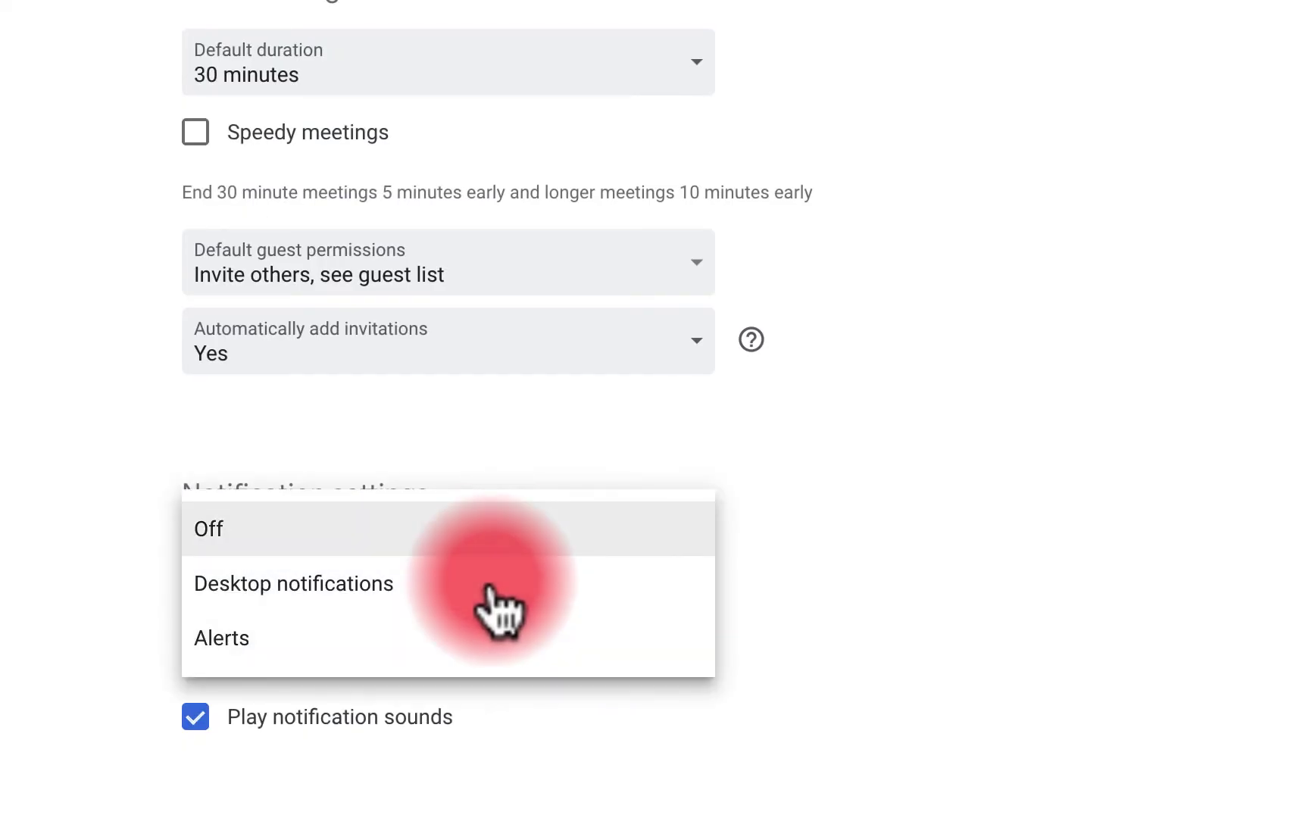
{"action": "left_click", "coordinate": [496, 594]}
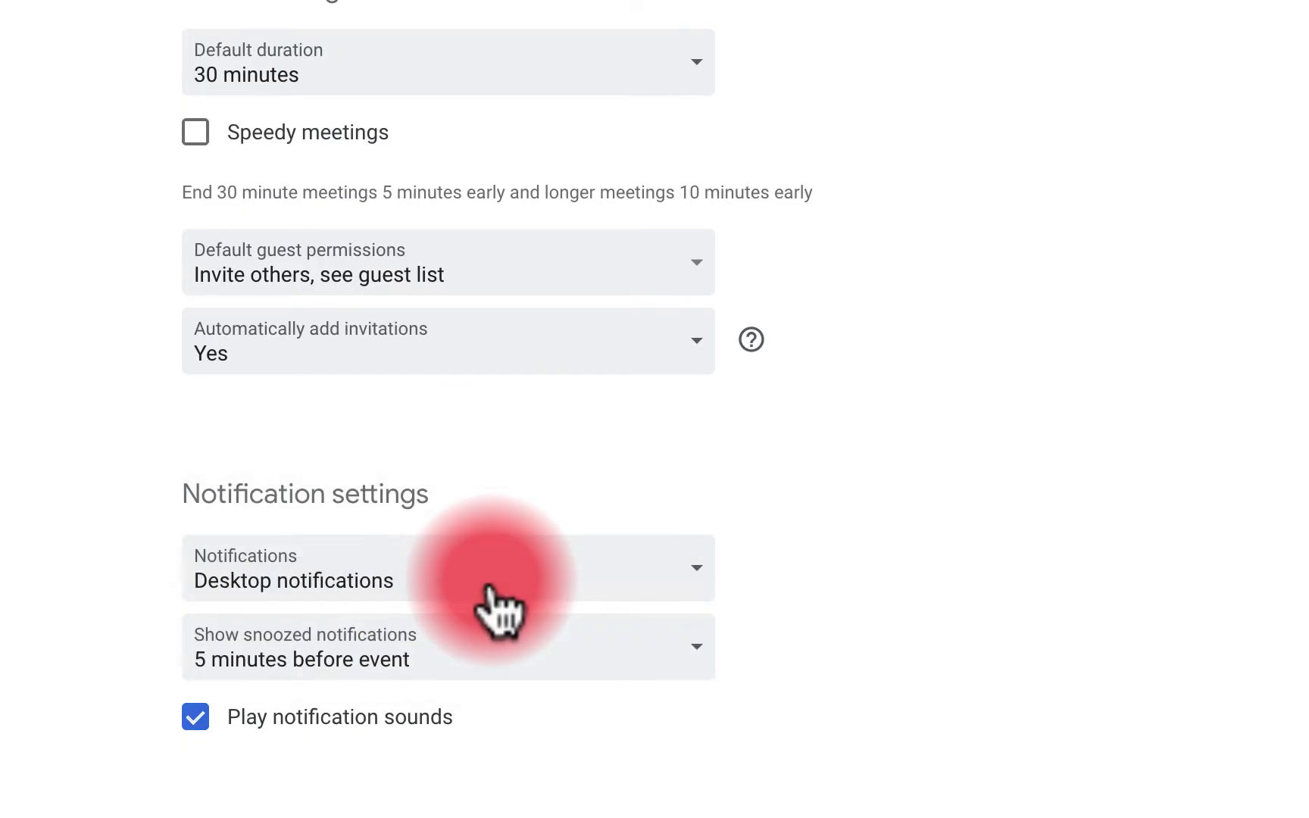
{"action": "left_click", "coordinate": [625, 651]}
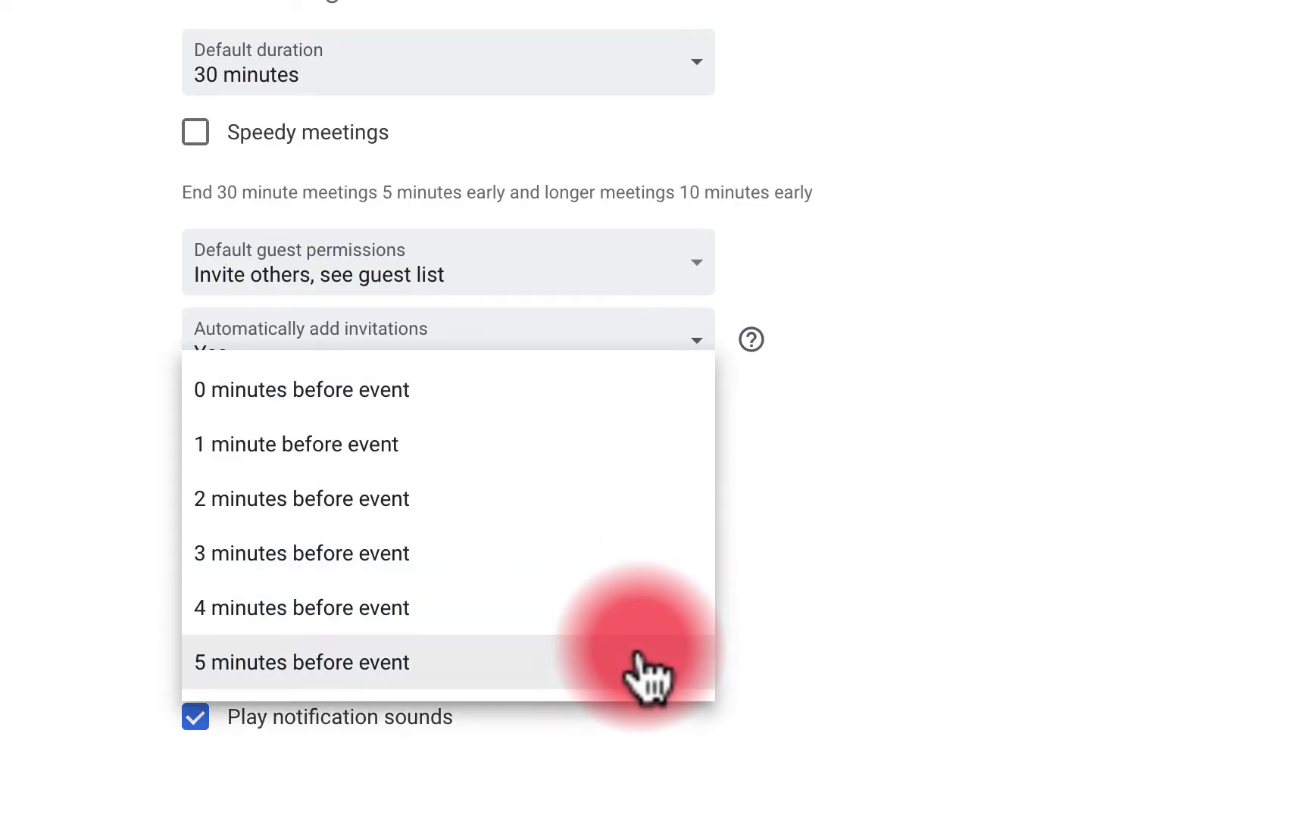
{"action": "key", "text": "Up"}
{"action": "key", "text": "Up"}
{"action": "key", "text": "Up"}
{"action": "key", "text": "Up"}
{"action": "key", "text": "Down"}
{"action": "key", "text": "Down"}
{"action": "key", "text": "Down"}
{"action": "key", "text": "Down"}
{"action": "key", "text": "Up"}
{"action": "key", "text": "Up"}
{"action": "key", "text": "Up"}
{"action": "key", "text": "Up"}
{"action": "key", "text": "Up"}
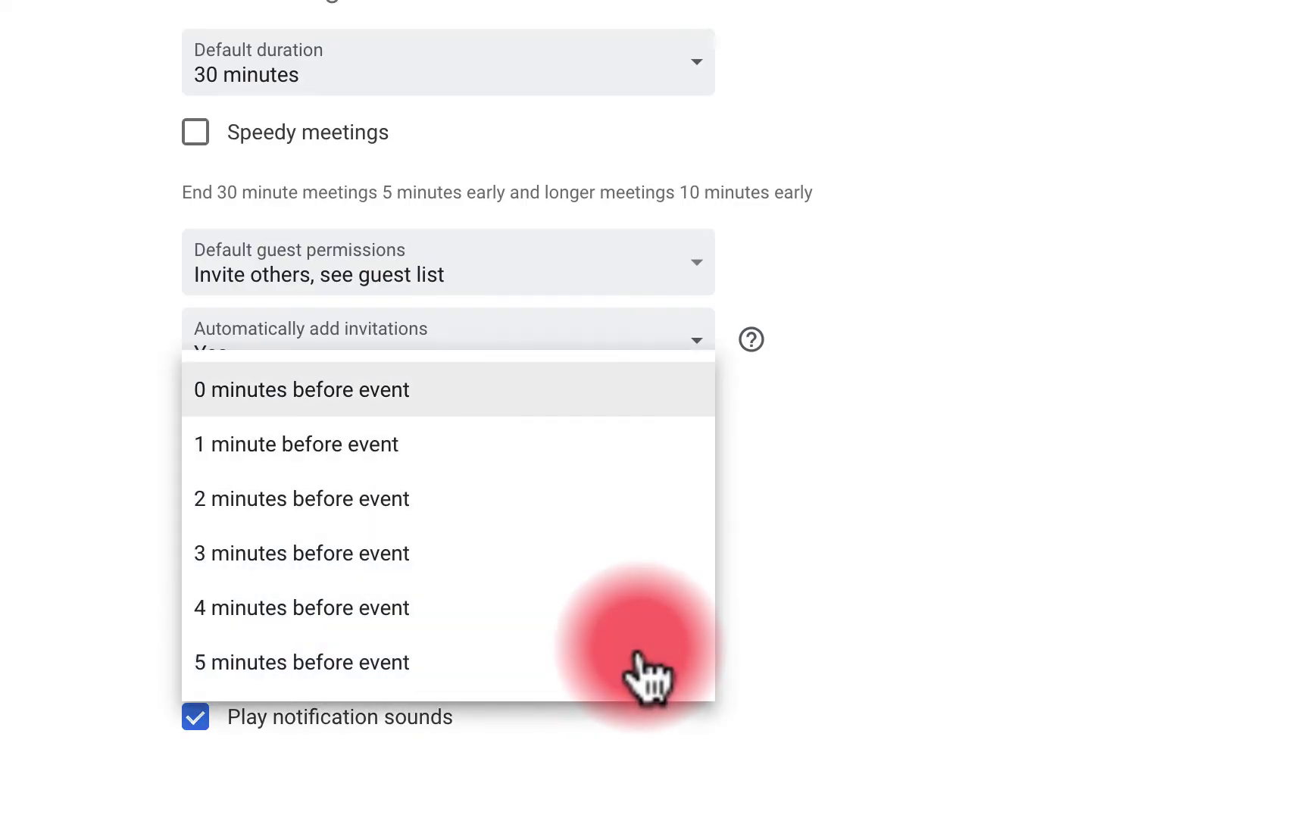
{"action": "key", "text": "Down"}
{"action": "key", "text": "Down"}
{"action": "key", "text": "Down"}
{"action": "key", "text": "Down"}
{"action": "key", "text": "Down"}
{"action": "key", "text": "Return"}
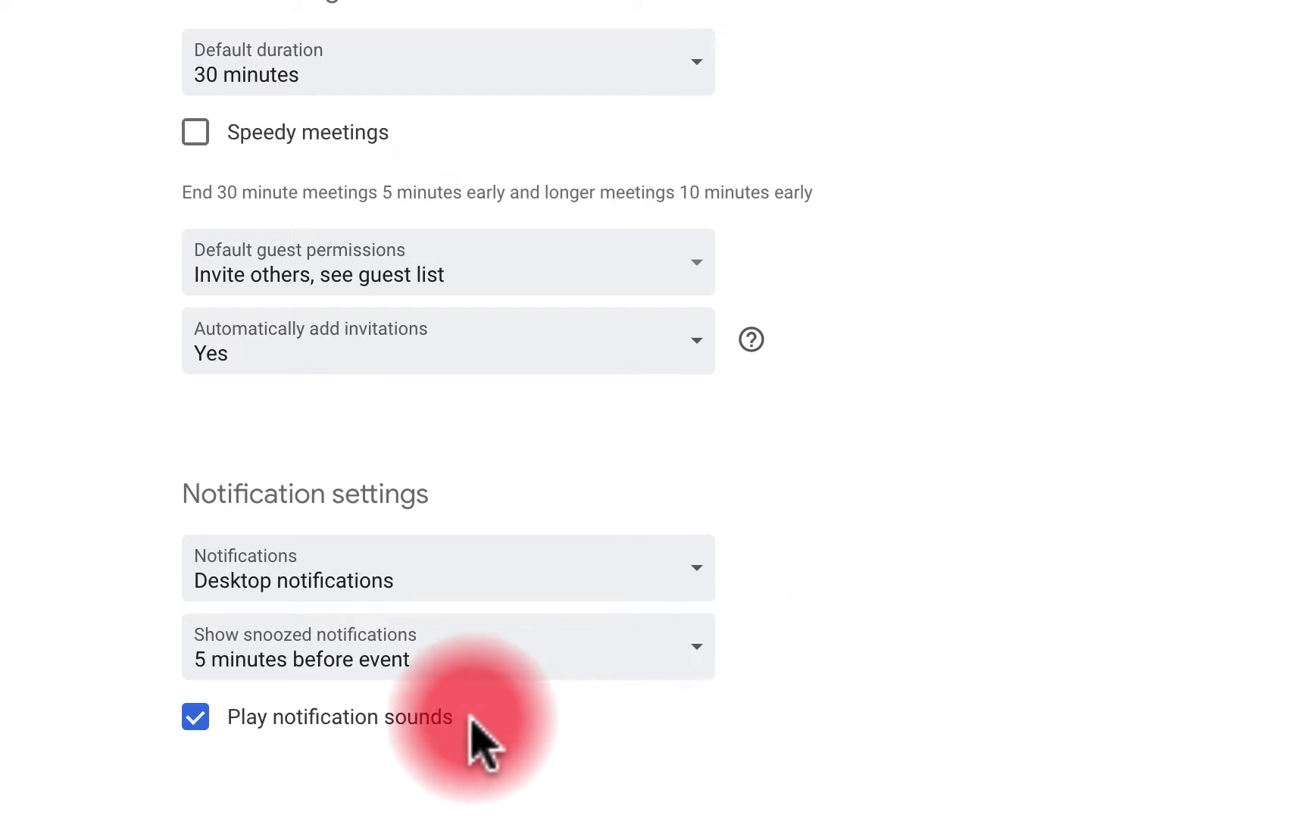
{"action": "scroll", "coordinate": [871, 784], "scroll_direction": "down", "scroll_amount": 10}
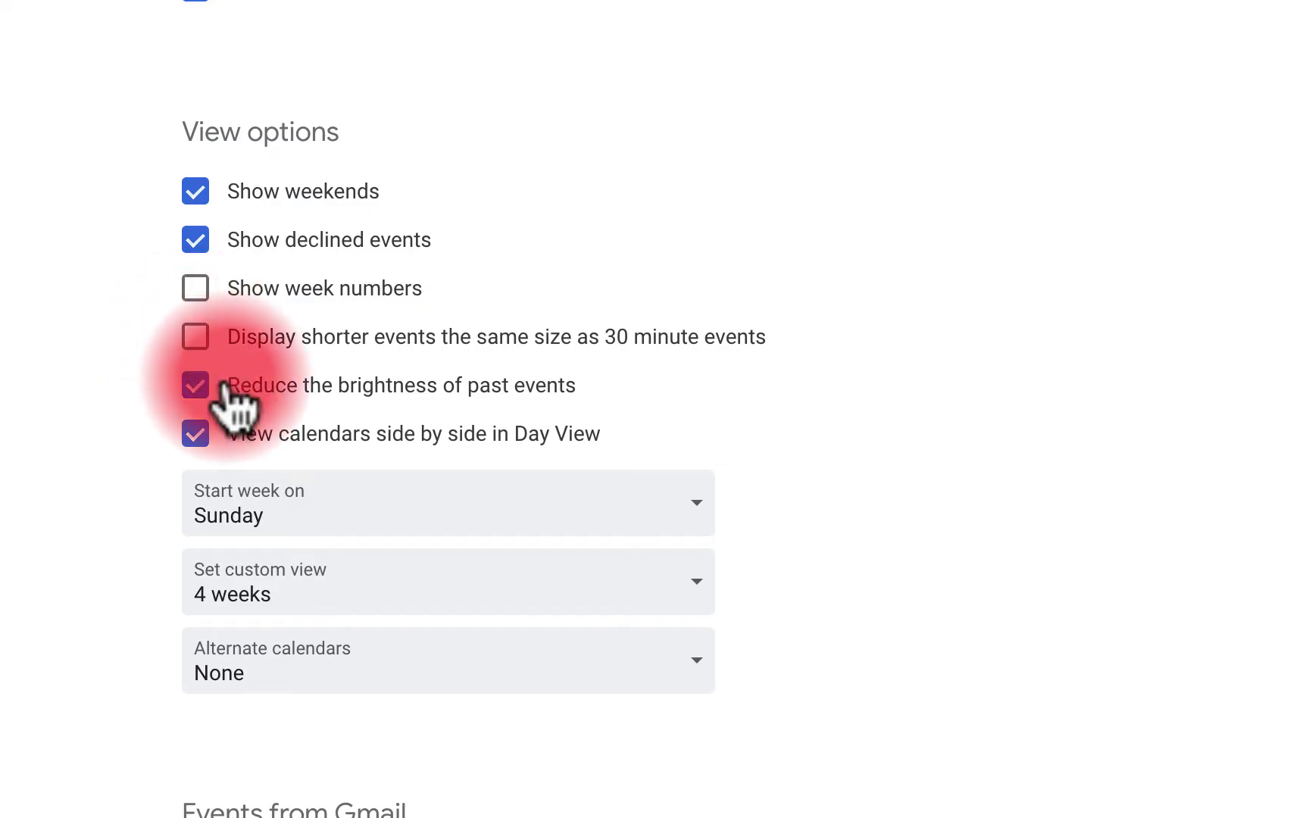
{"action": "scroll", "coordinate": [860, 467], "scroll_direction": "down", "scroll_amount": 3}
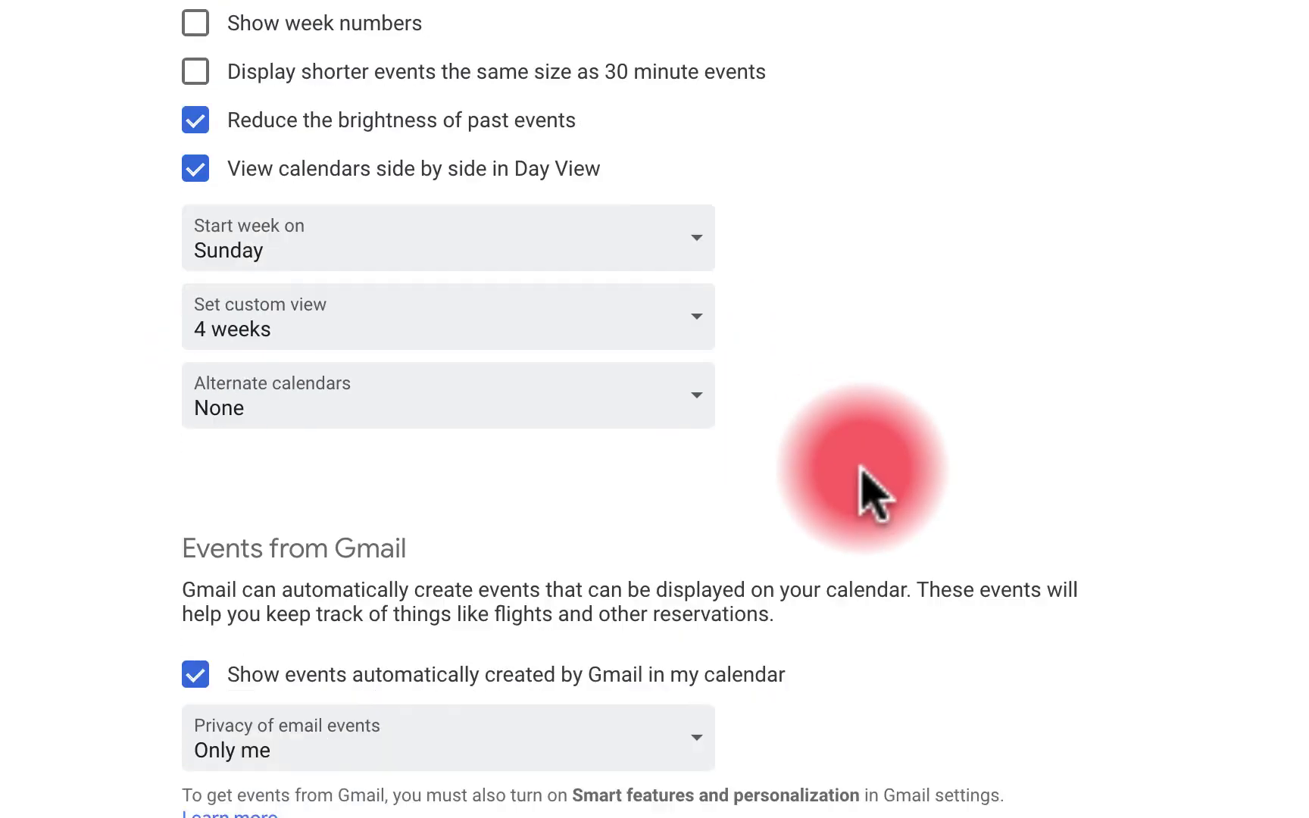
{"action": "scroll", "coordinate": [871, 493], "scroll_direction": "up", "scroll_amount": 1}
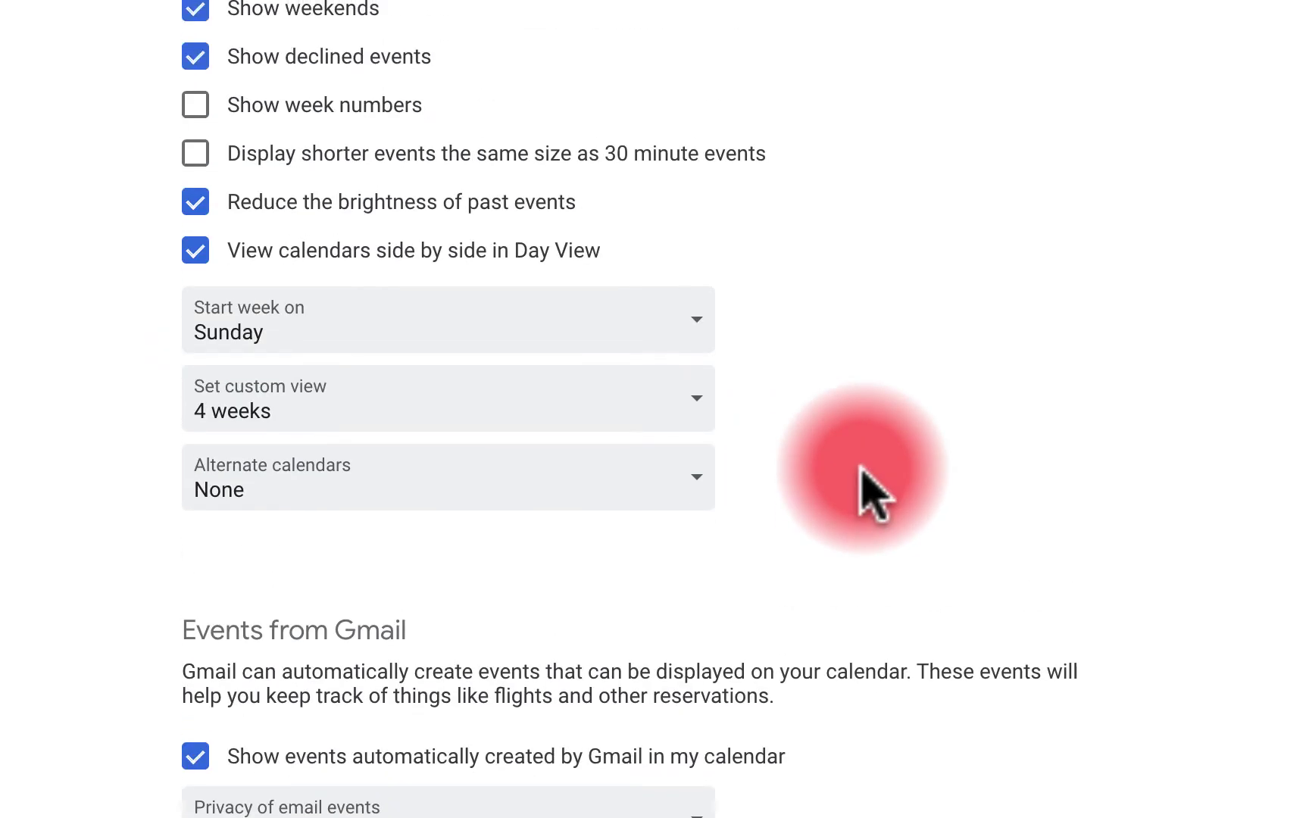
{"action": "left_click", "coordinate": [655, 332]}
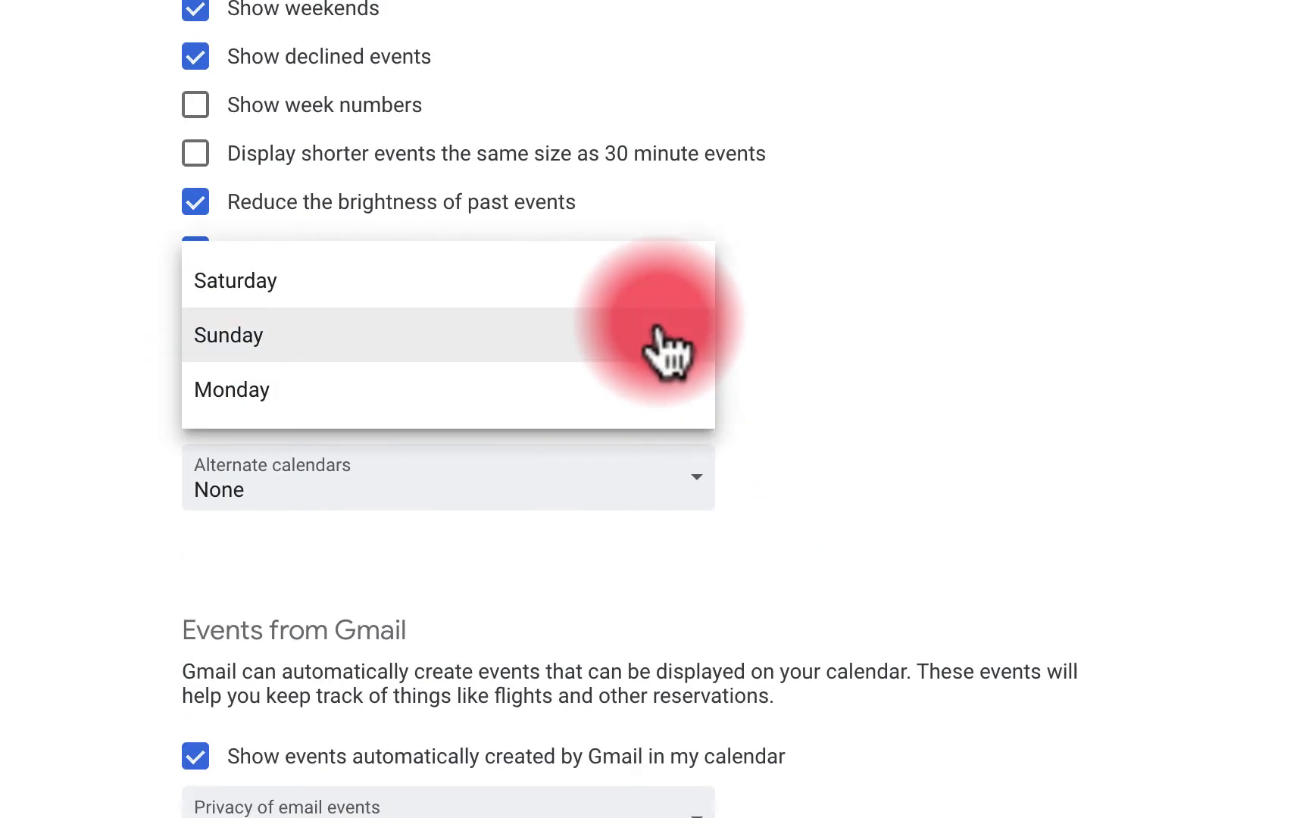
{"action": "left_click", "coordinate": [840, 414]}
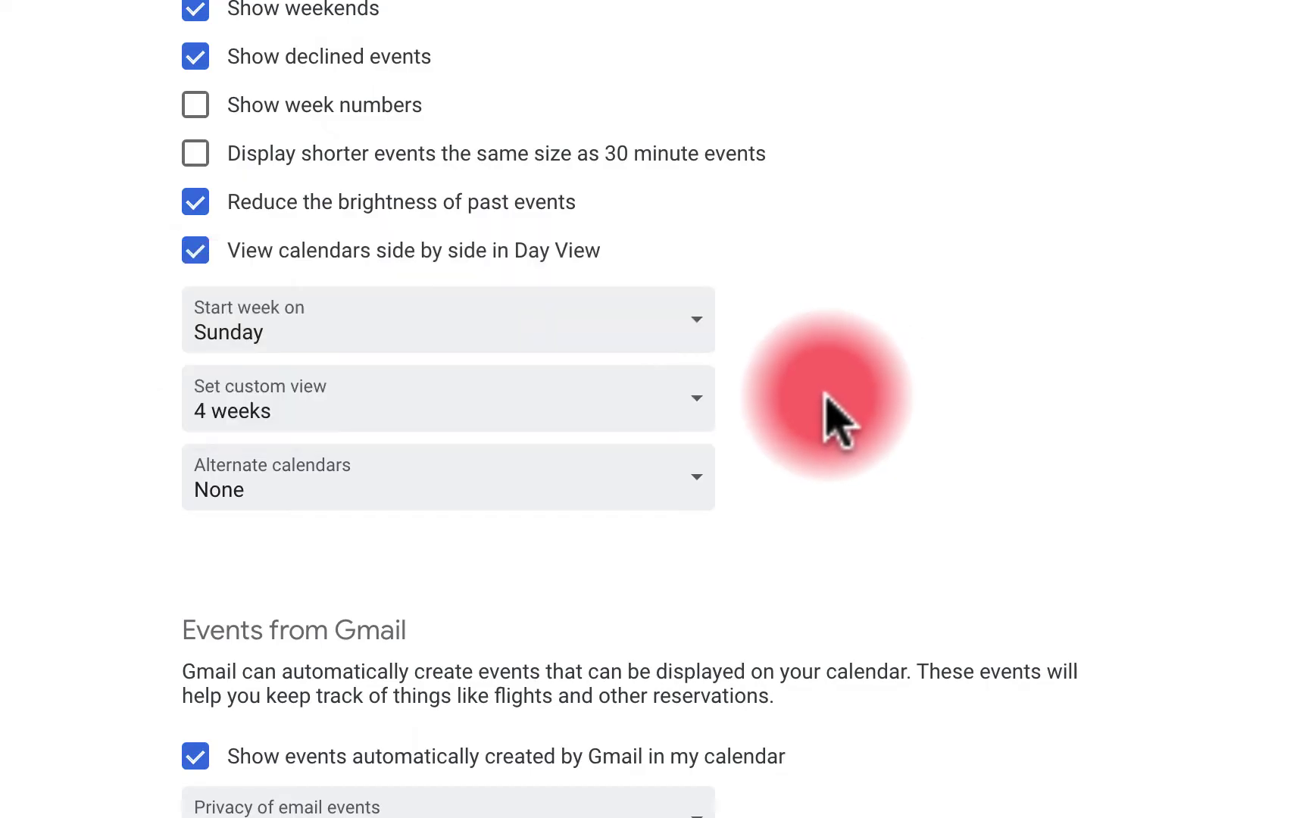
{"action": "left_click", "coordinate": [672, 422]}
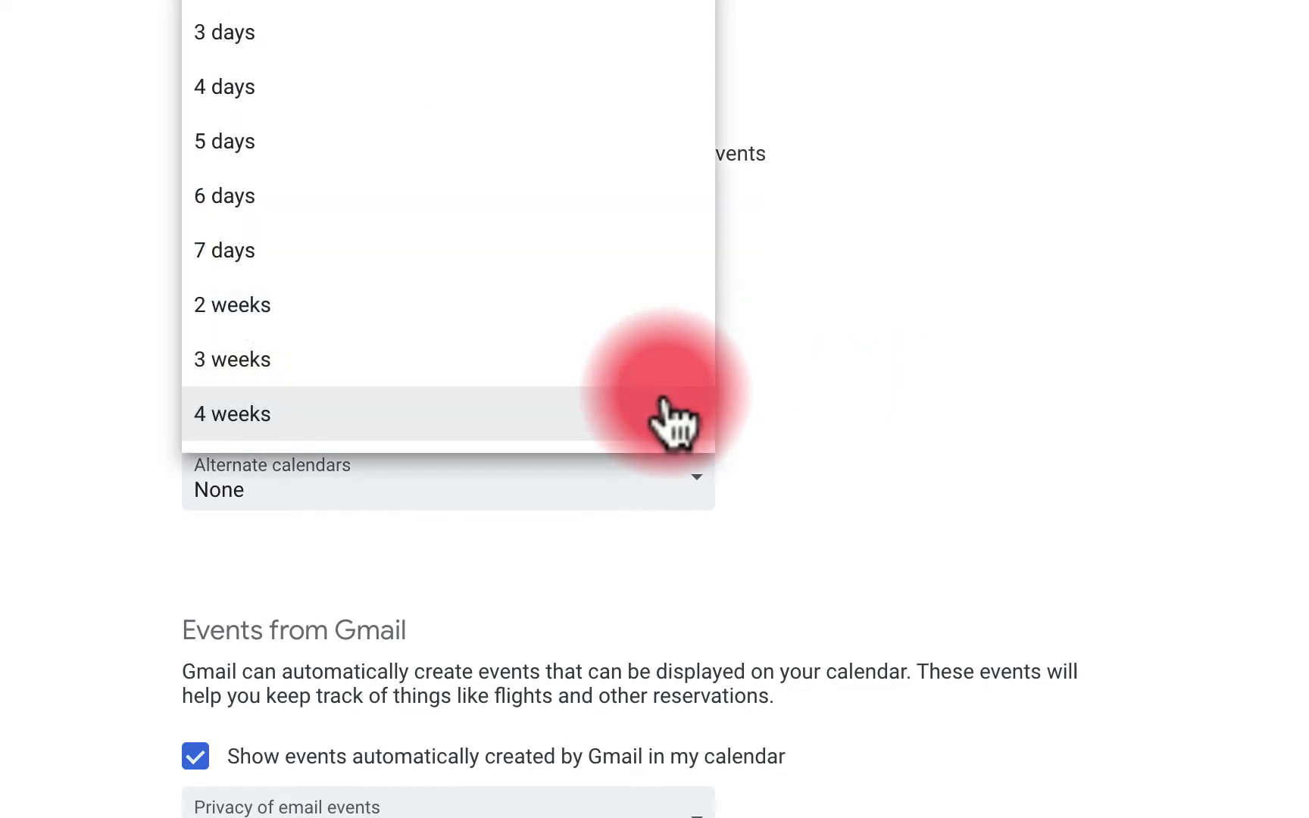
{"action": "left_click", "coordinate": [665, 403]}
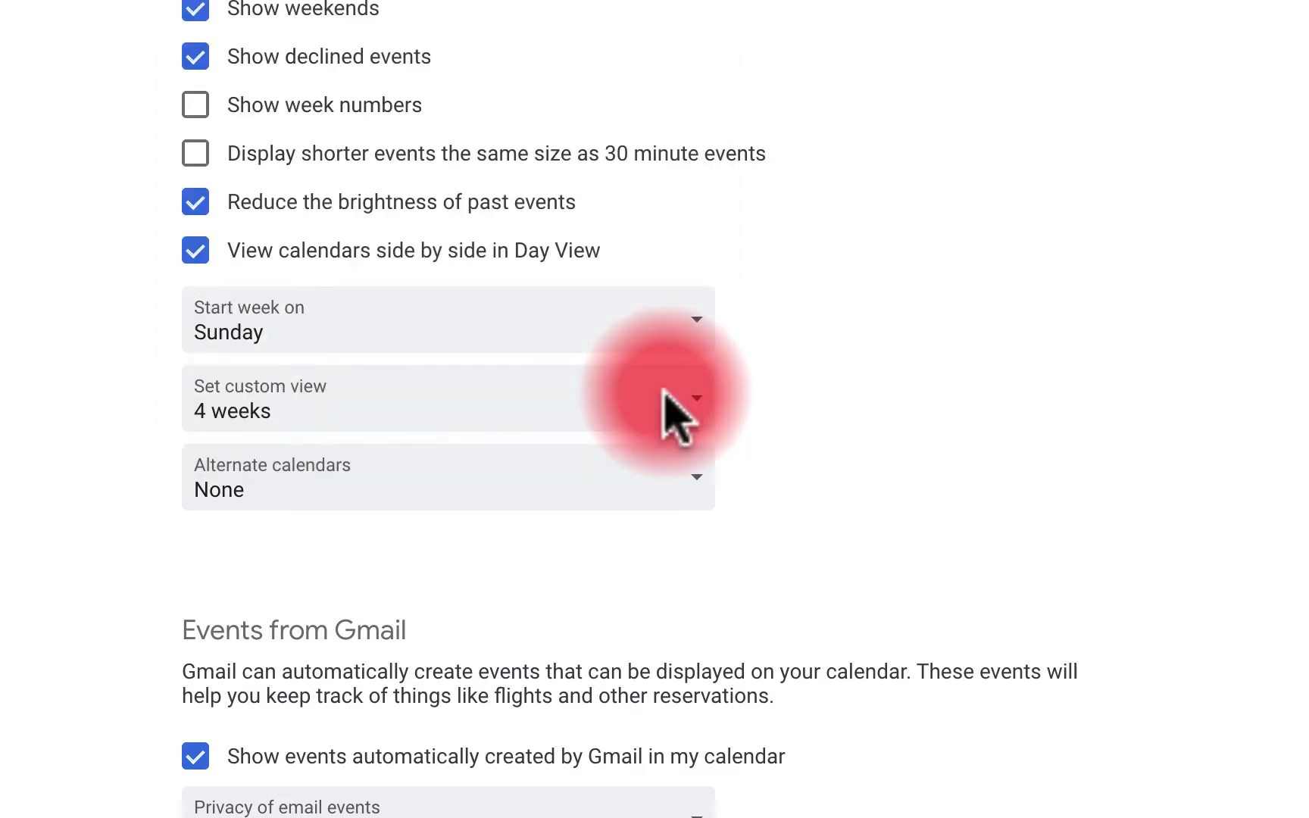
{"action": "scroll", "coordinate": [673, 408], "scroll_direction": "down", "scroll_amount": 3}
{"action": "left_click", "coordinate": [670, 328]}
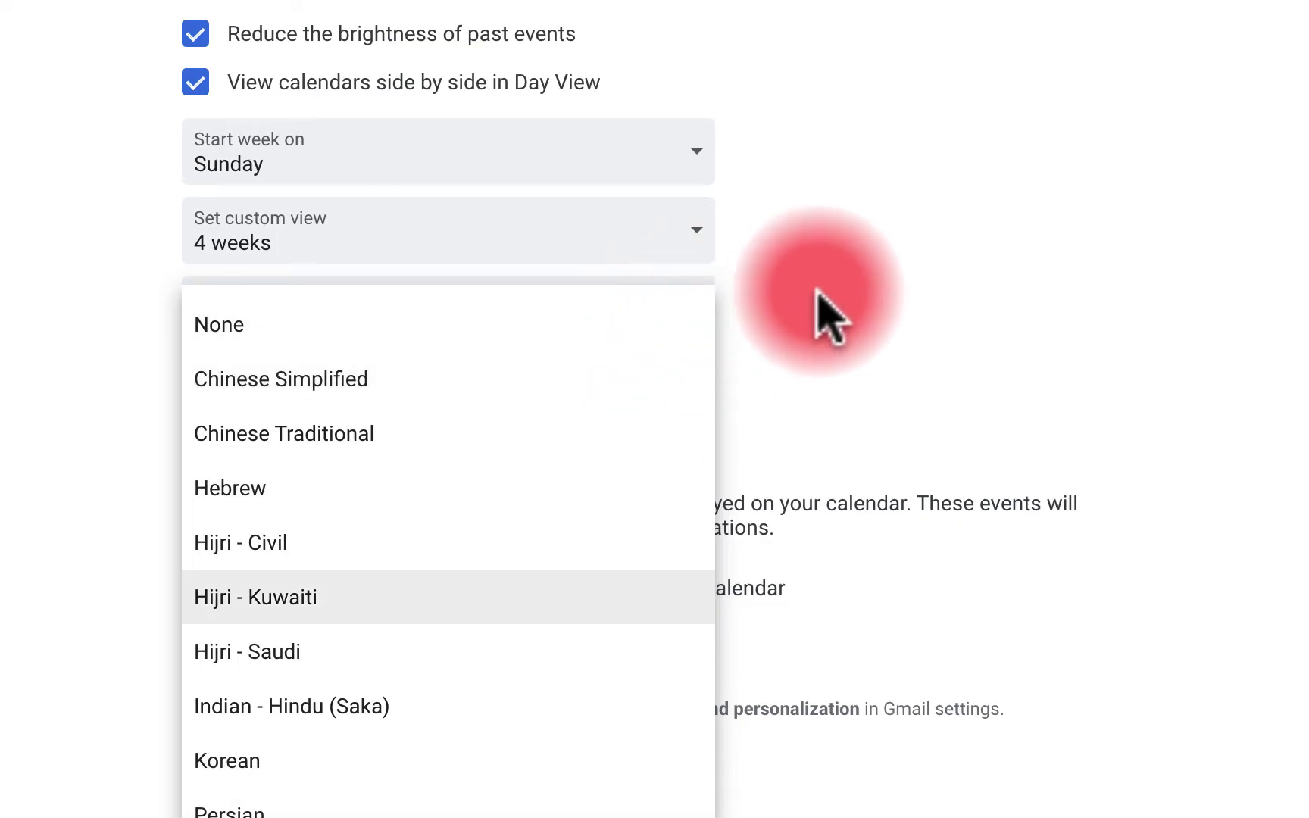
{"action": "left_click", "coordinate": [826, 314]}
{"action": "scroll", "coordinate": [826, 314], "scroll_direction": "down", "scroll_amount": 3}
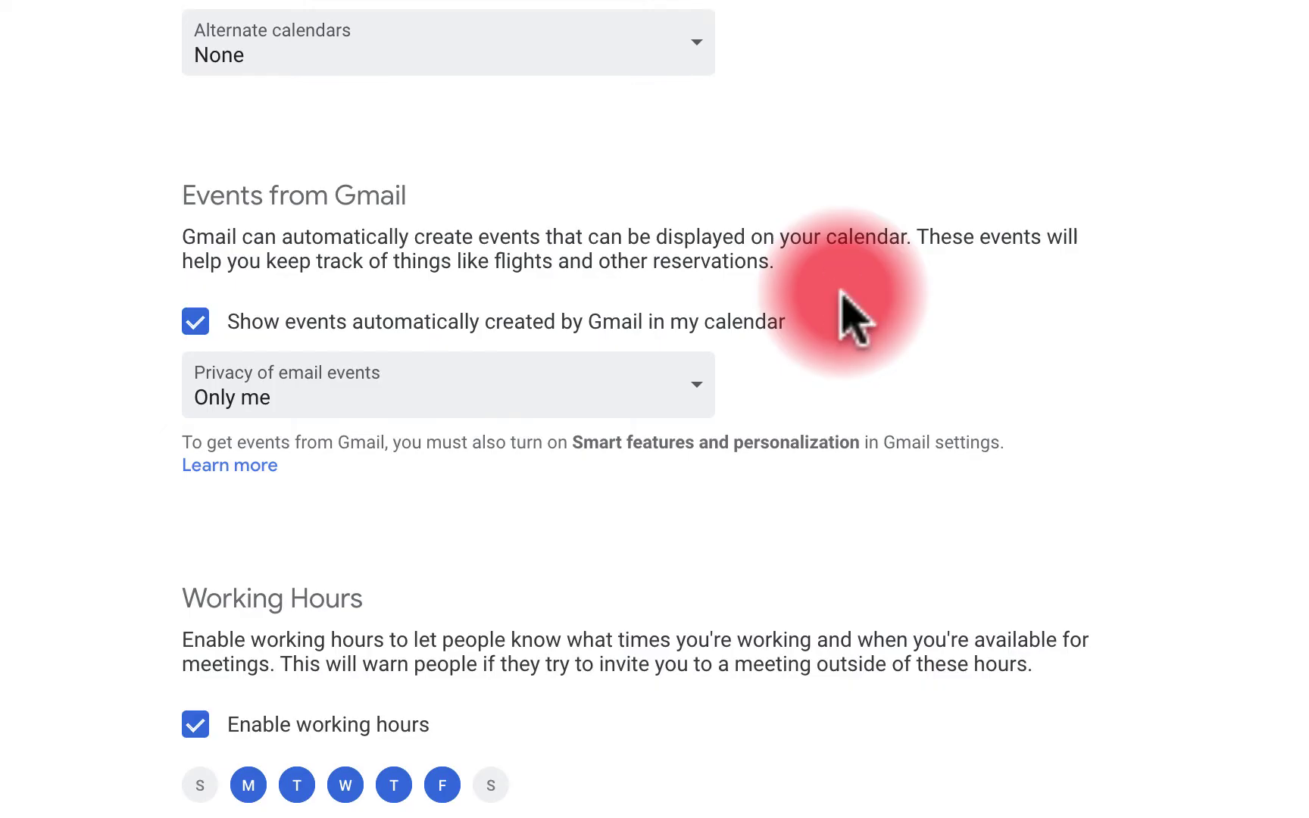
{"action": "scroll", "coordinate": [860, 156], "scroll_direction": "down", "scroll_amount": 5}
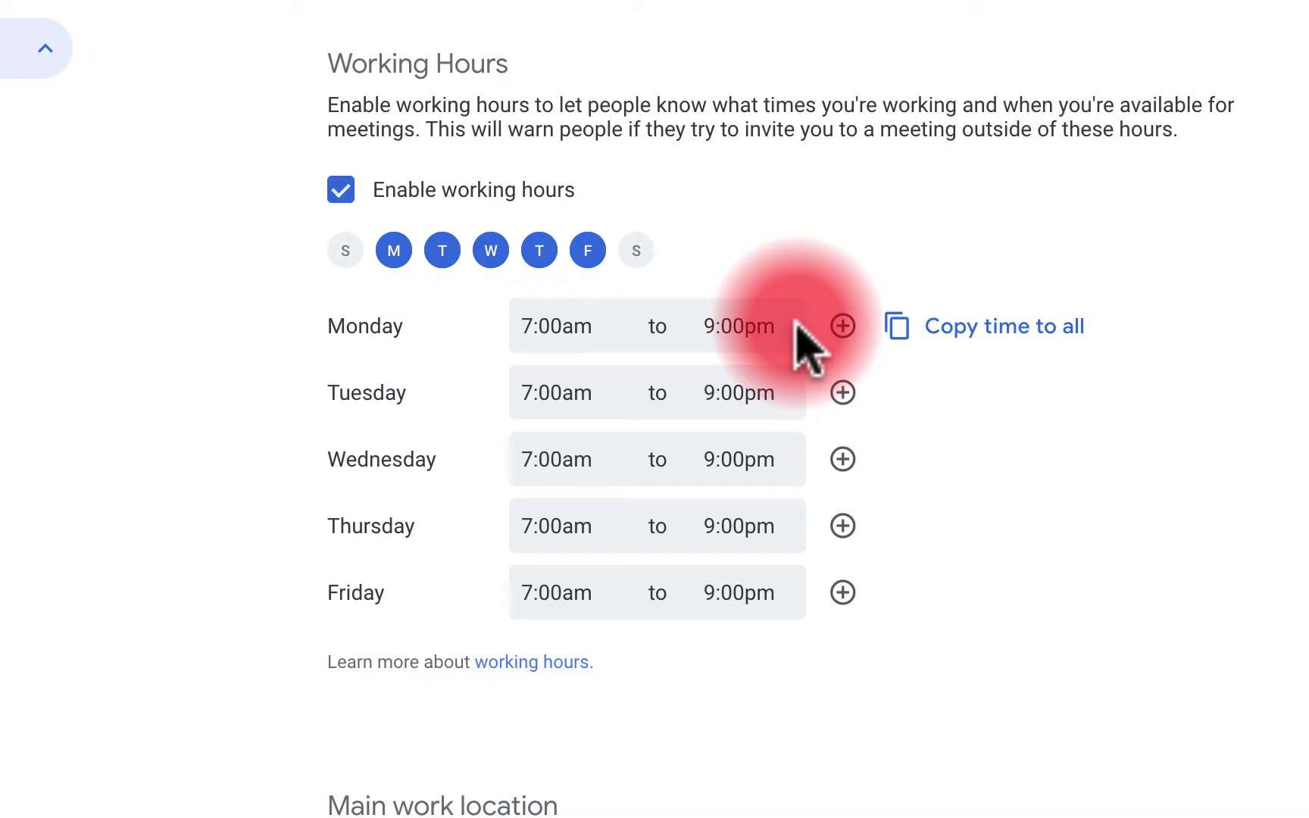
{"action": "scroll", "coordinate": [796, 330], "scroll_direction": "down", "scroll_amount": 9}
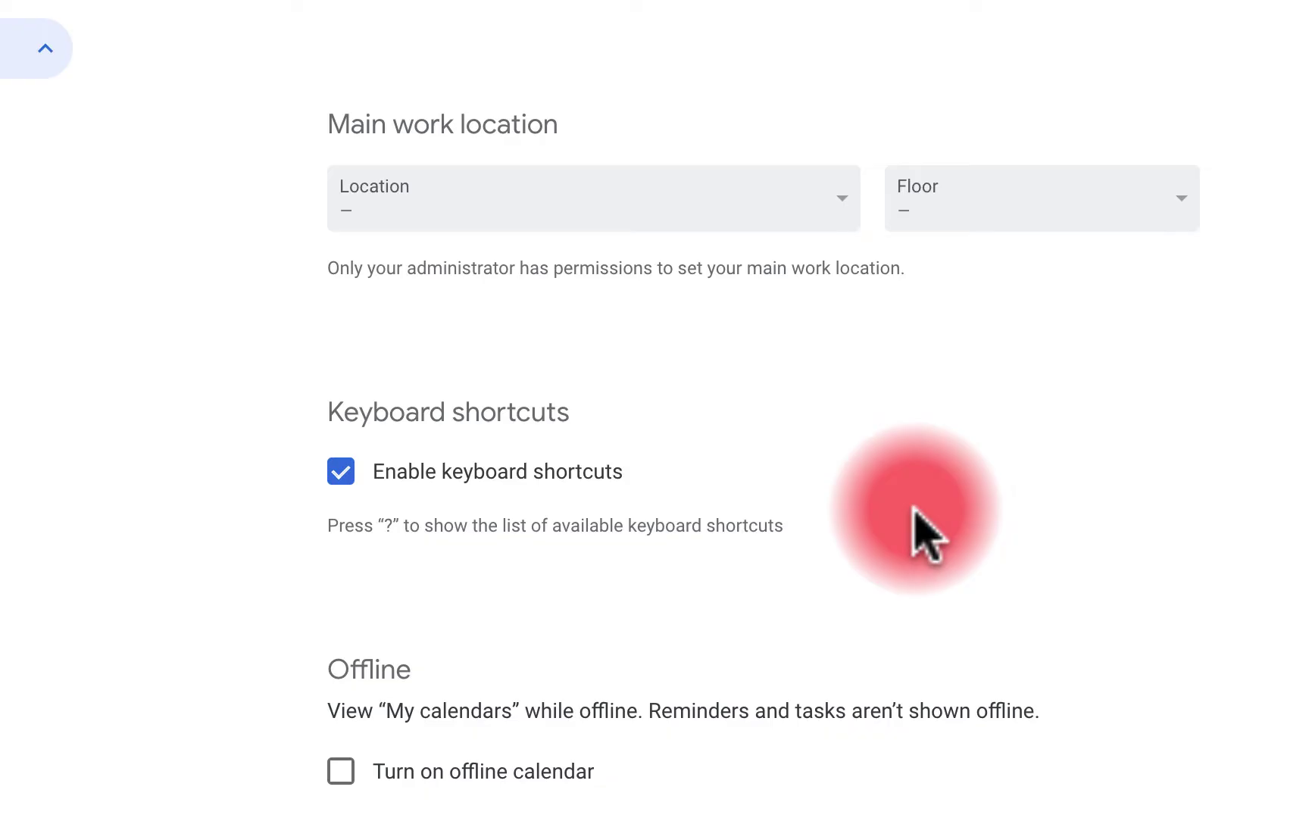
{"action": "scroll", "coordinate": [914, 535], "scroll_direction": "down", "scroll_amount": 4}
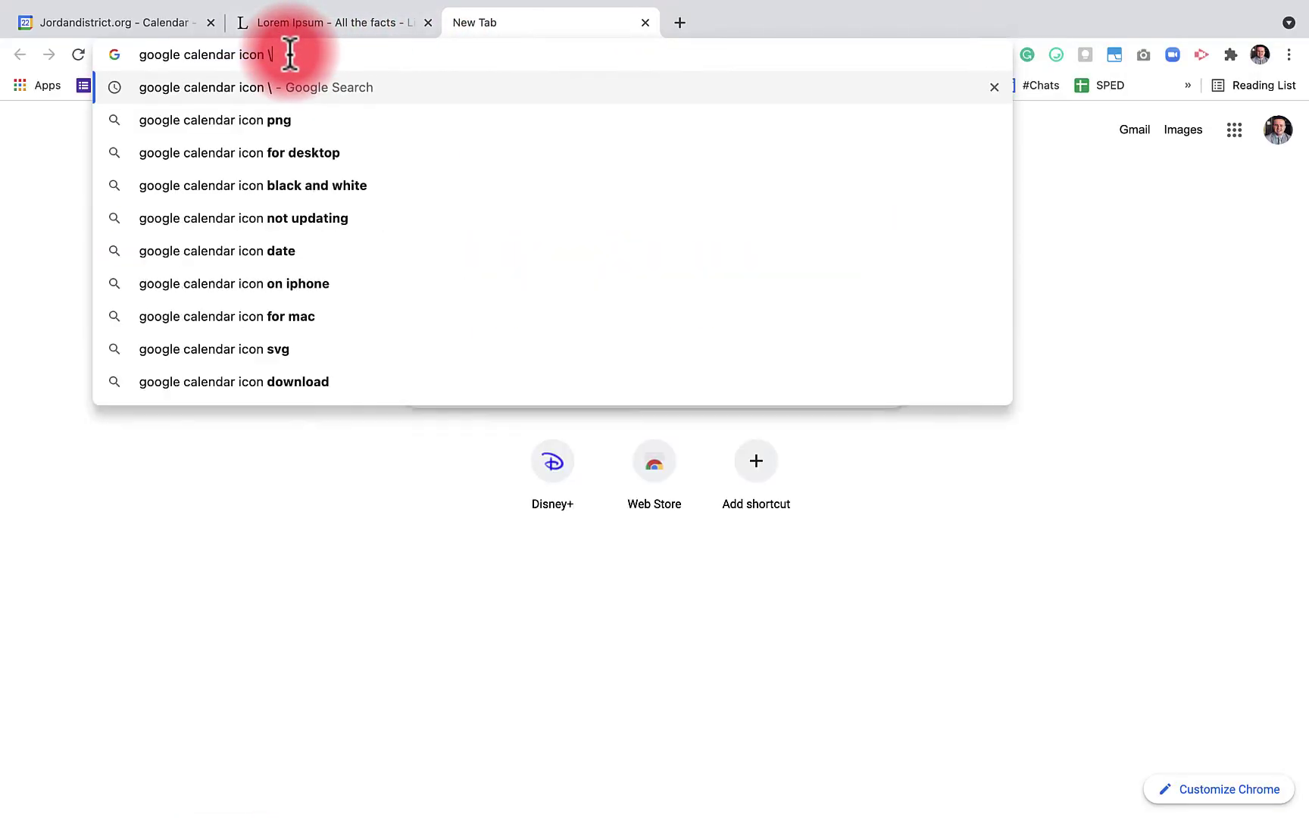
Search Google for 'calendar extensions' and open the Chrome Web Store result
{"action": "key", "text": "BackSpace"}
{"action": "key", "text": "BackSpace"}
{"action": "key", "text": "BackSpace"}
{"action": "key", "text": "BackSpace"}
{"action": "key", "text": "BackSpace"}
{"action": "key", "text": "BackSpace"}
{"action": "type", "text": "ex"}
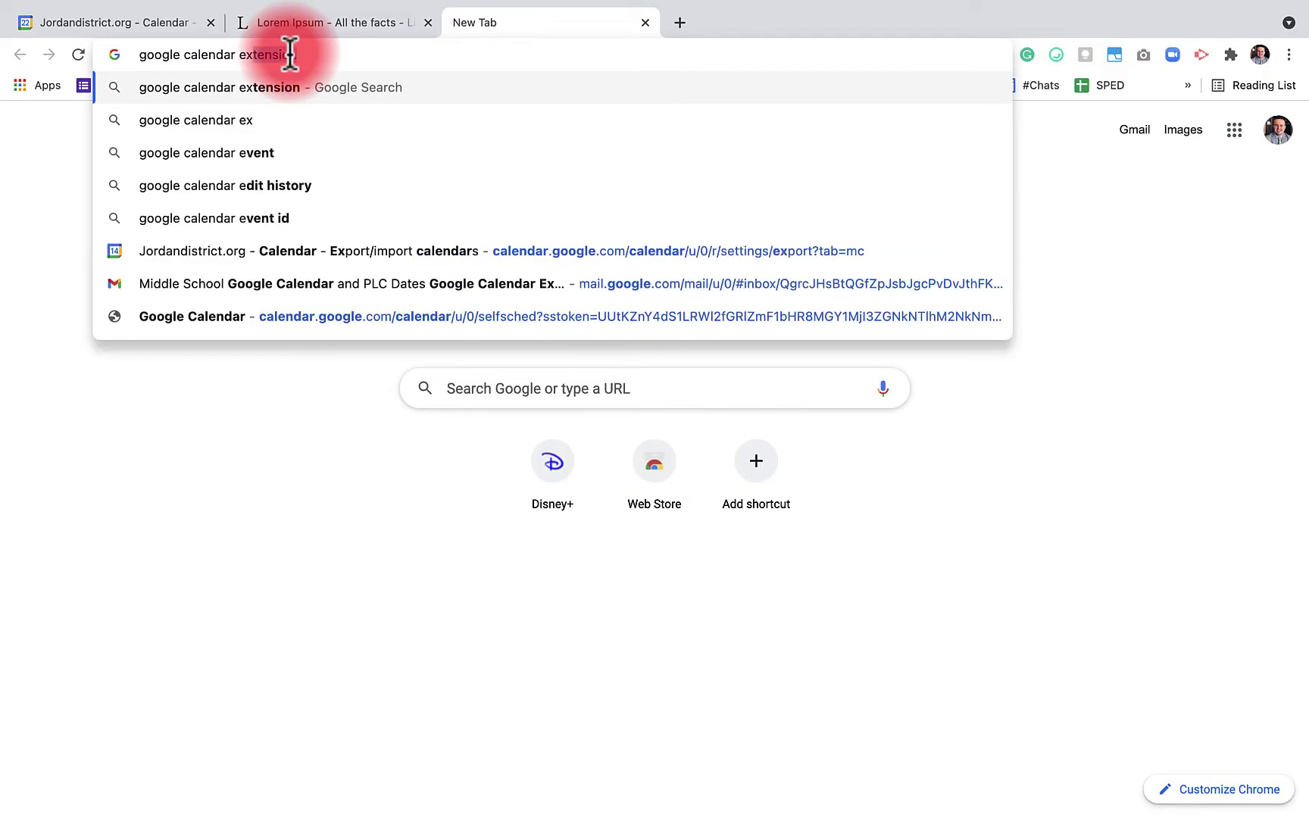
{"action": "type", "text": "tensions"}
{"action": "key", "text": "Return"}
{"action": "left_click", "coordinate": [345, 312]}
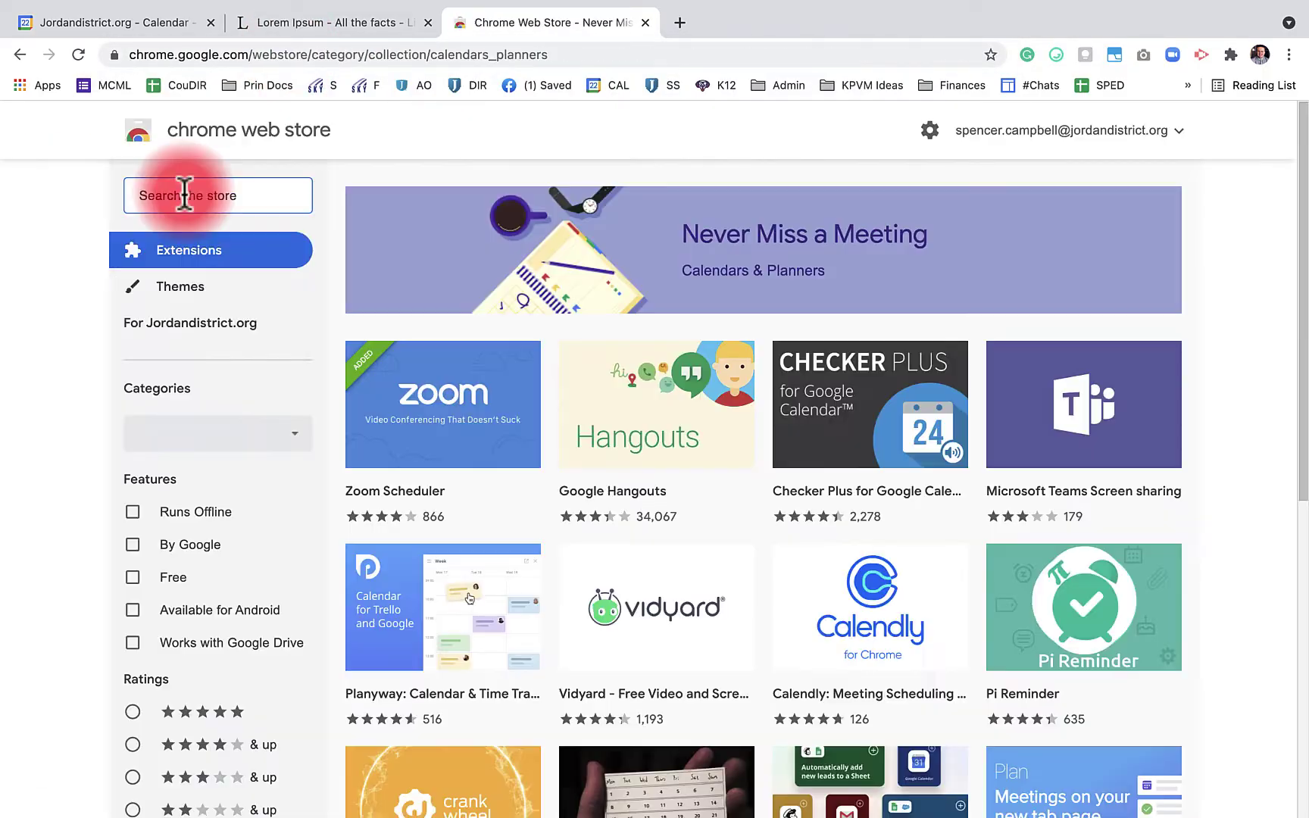
Search the Chrome Web Store for 'calendar' and browse the extension results
{"action": "left_click", "coordinate": [181, 195]}
{"action": "type", "text": "calendar"}
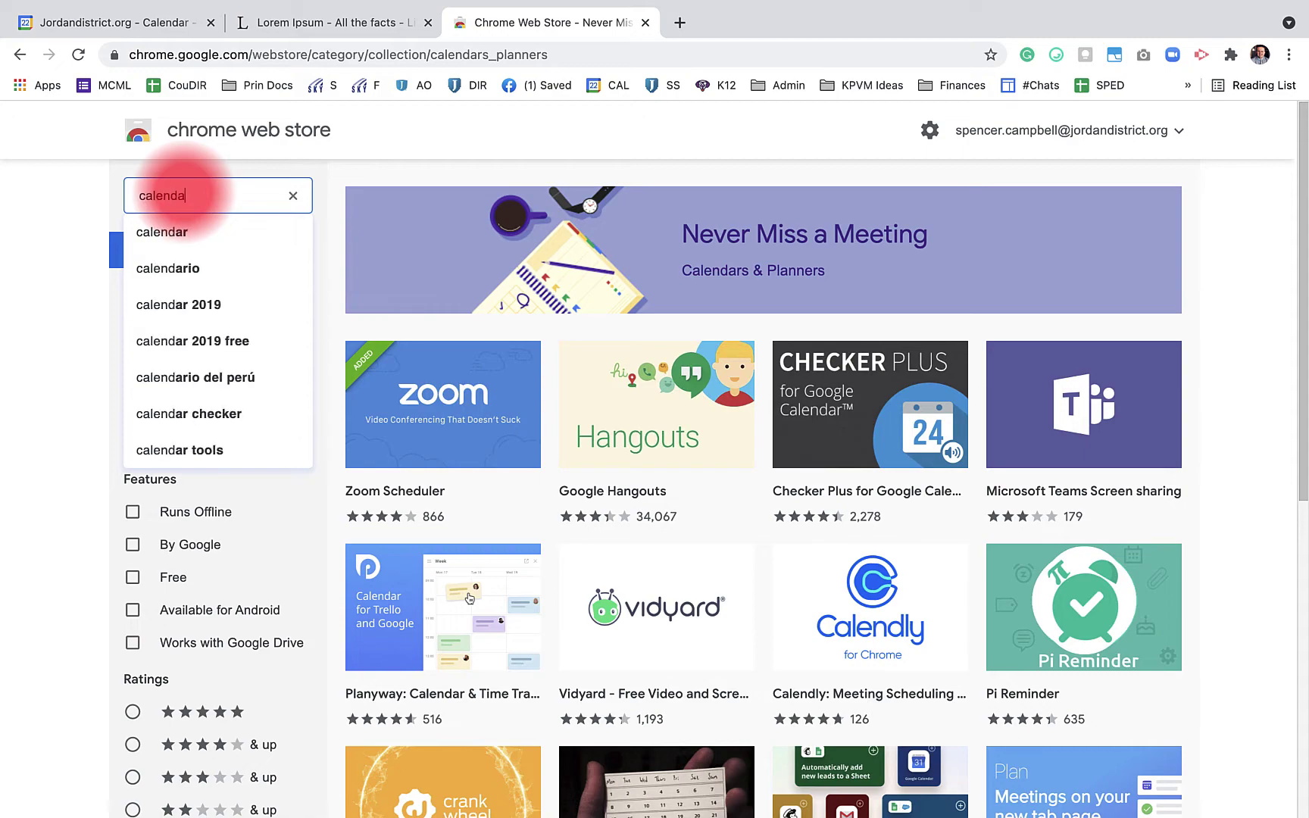
{"action": "key", "text": "Return"}
{"action": "scroll", "coordinate": [788, 340], "scroll_direction": "down", "scroll_amount": 10}
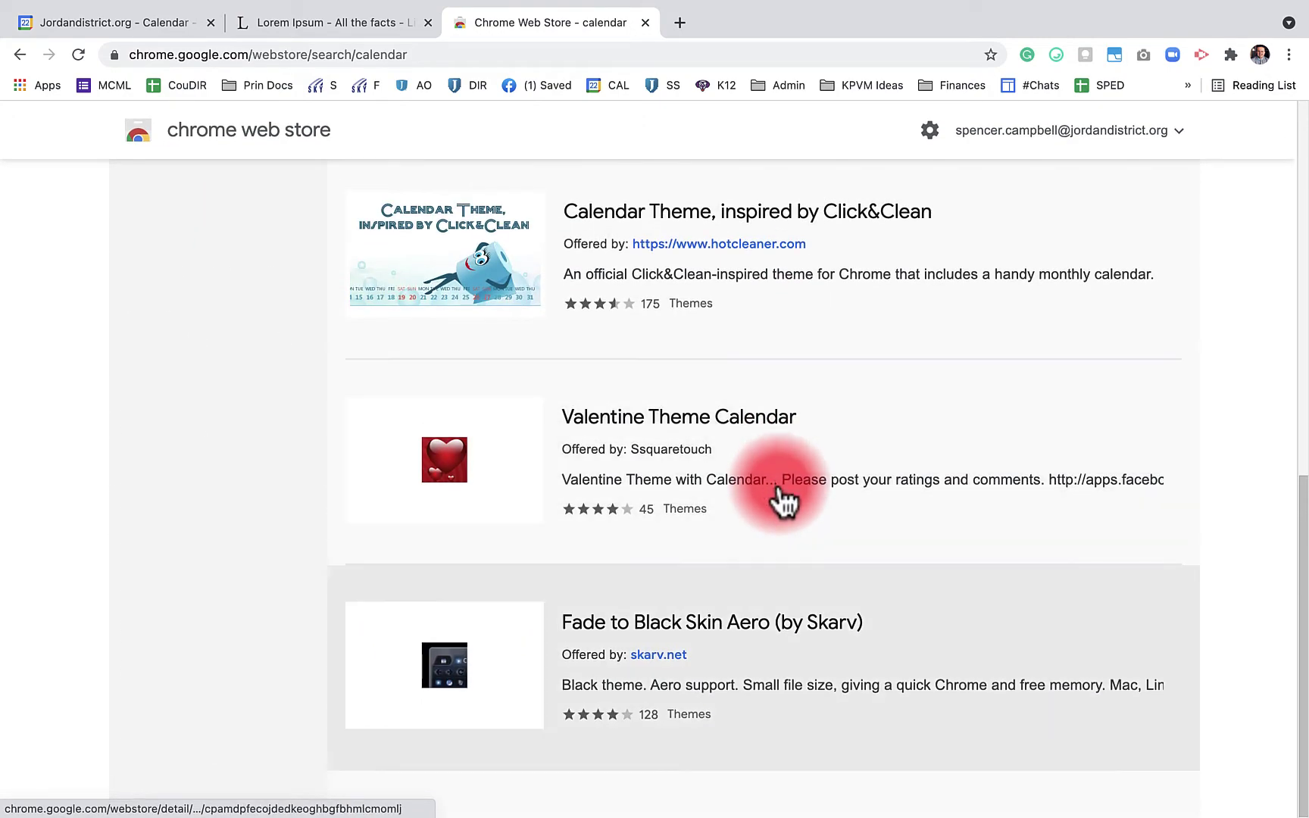
{"action": "scroll", "coordinate": [783, 497], "scroll_direction": "up", "scroll_amount": 4}
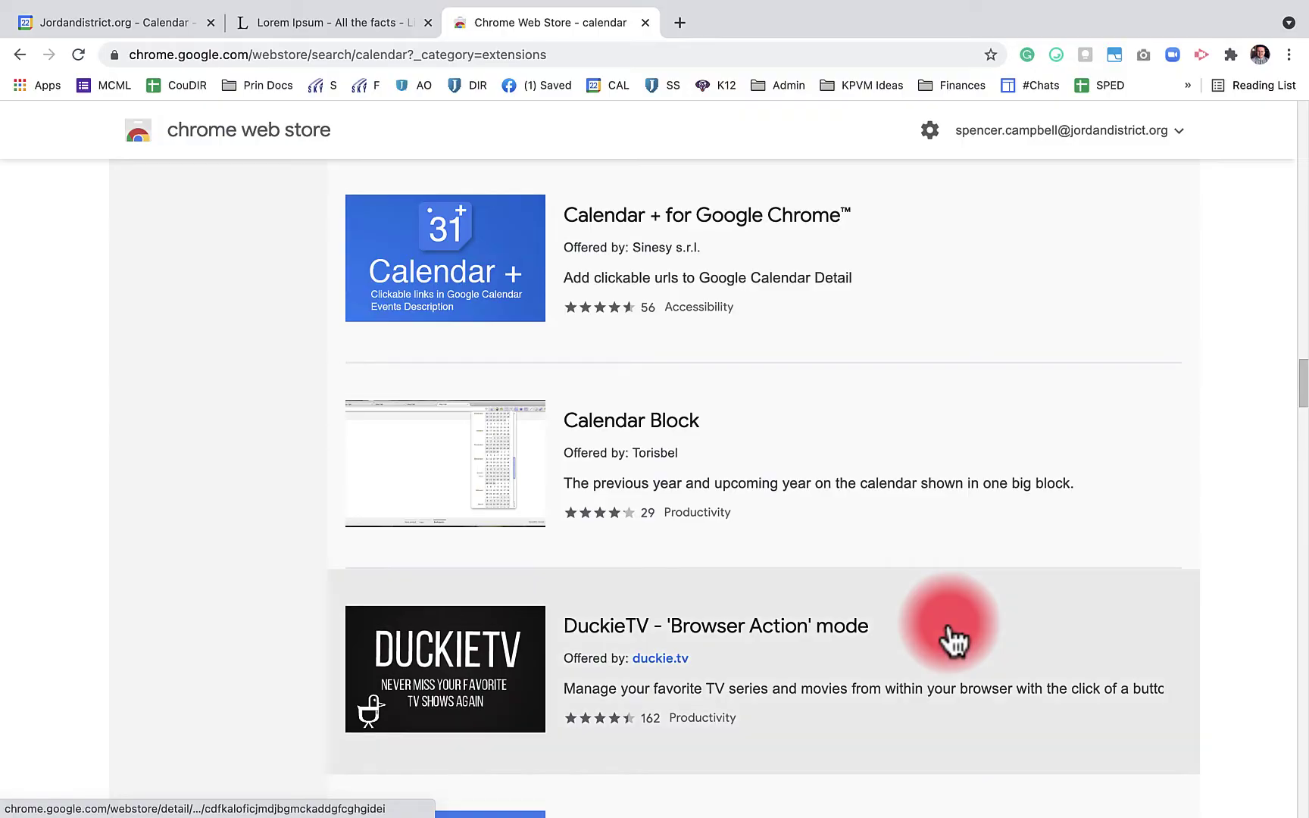
{"action": "scroll", "coordinate": [953, 640], "scroll_direction": "down", "scroll_amount": 4}
{"action": "scroll", "coordinate": [953, 640], "scroll_direction": "up", "scroll_amount": 10}
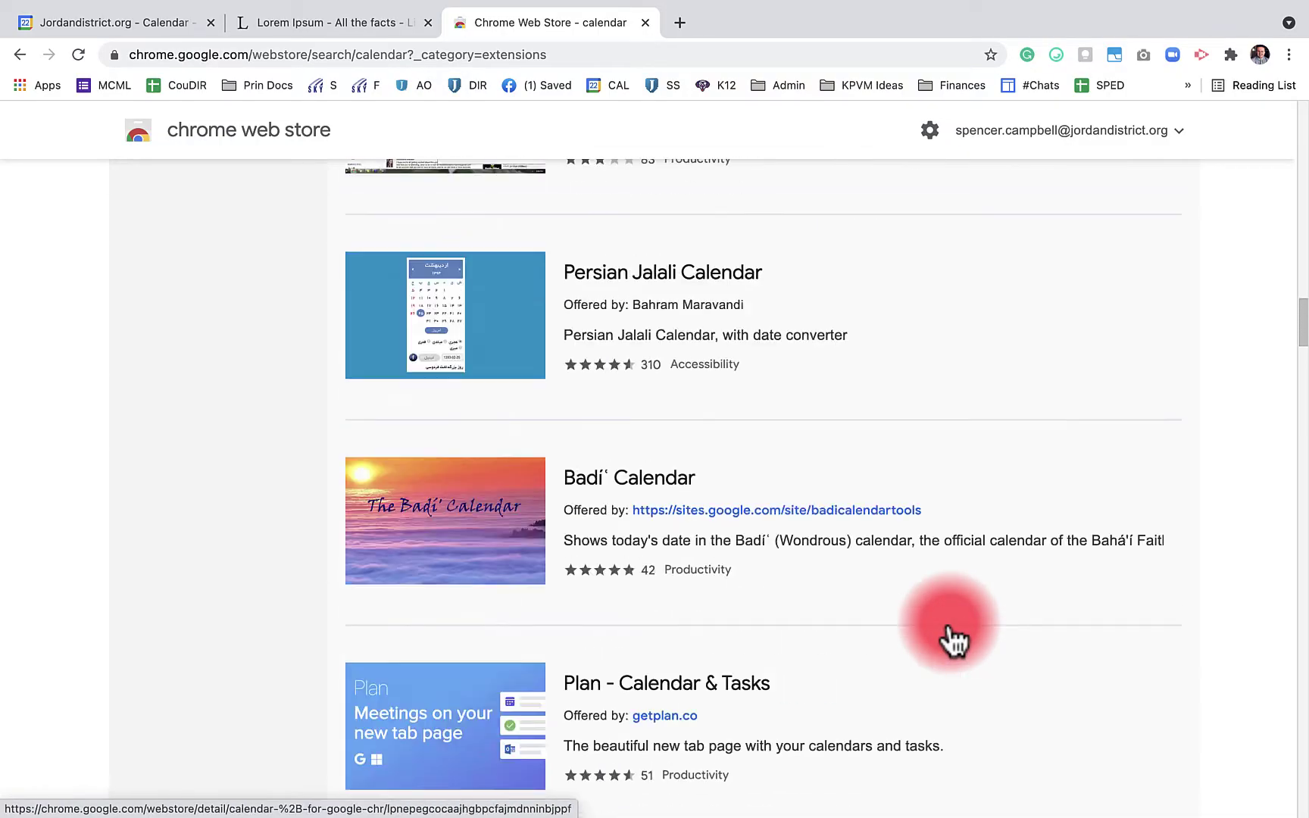
{"action": "scroll", "coordinate": [953, 640], "scroll_direction": "up", "scroll_amount": 20}
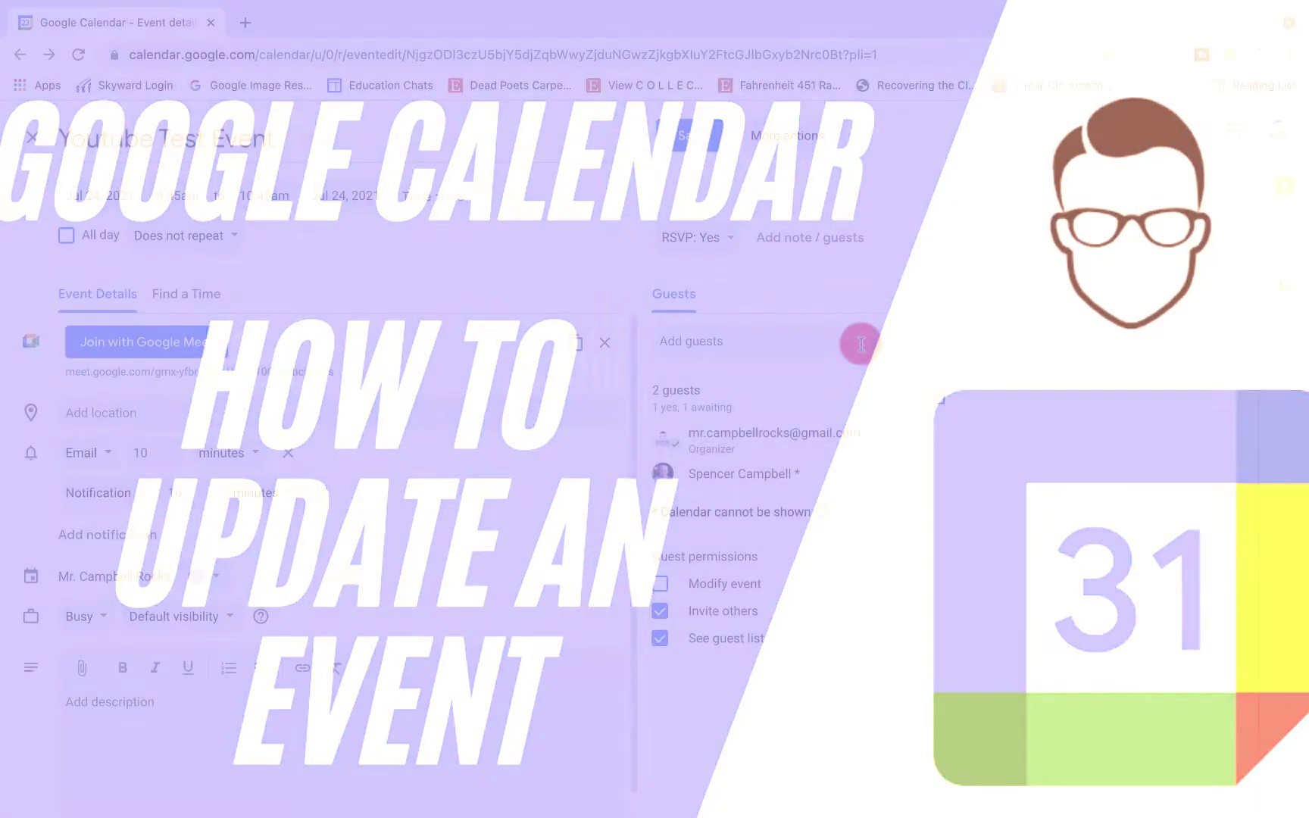
Delete the second guest from the Youtube Test Event's guest list and send the cancellation email
{"action": "left_click", "coordinate": [861, 344]}
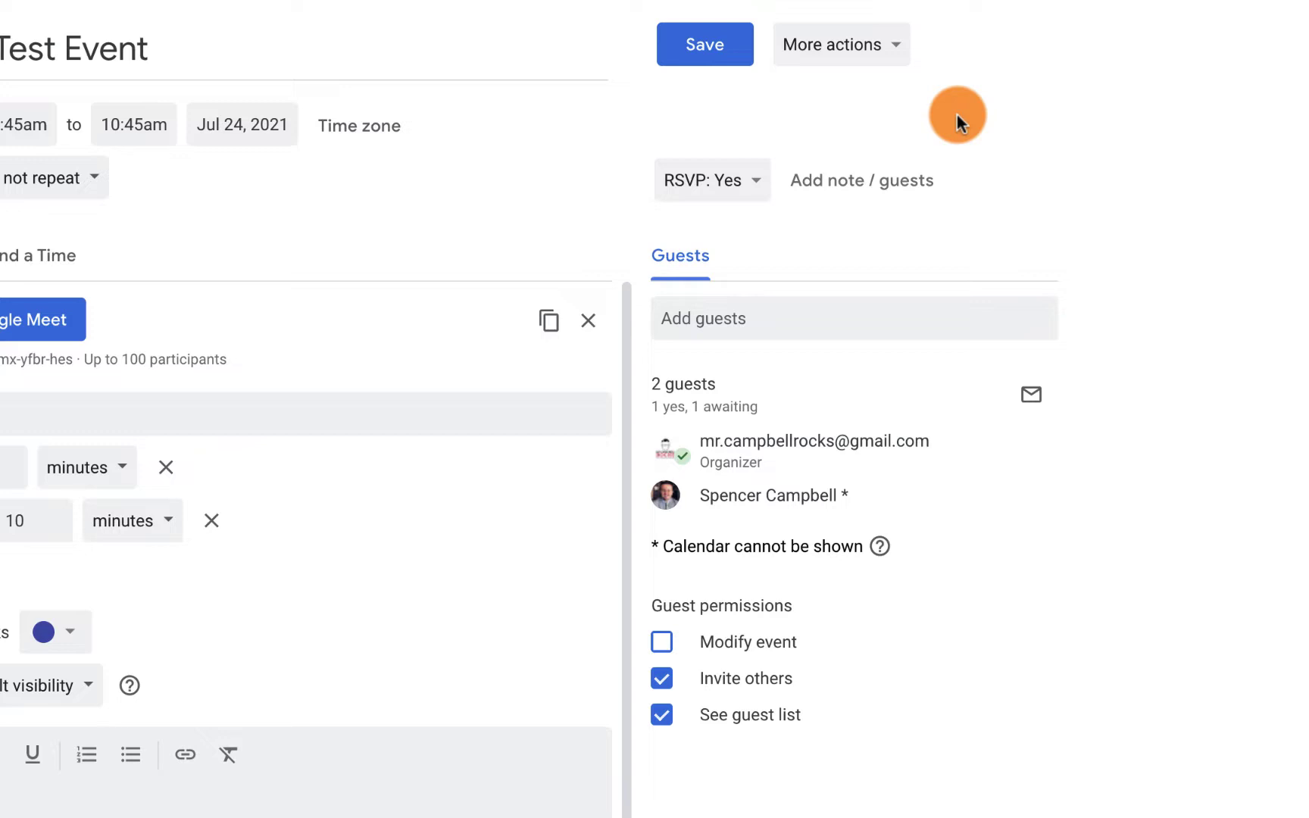
{"action": "mouse_move", "coordinate": [818, 494]}
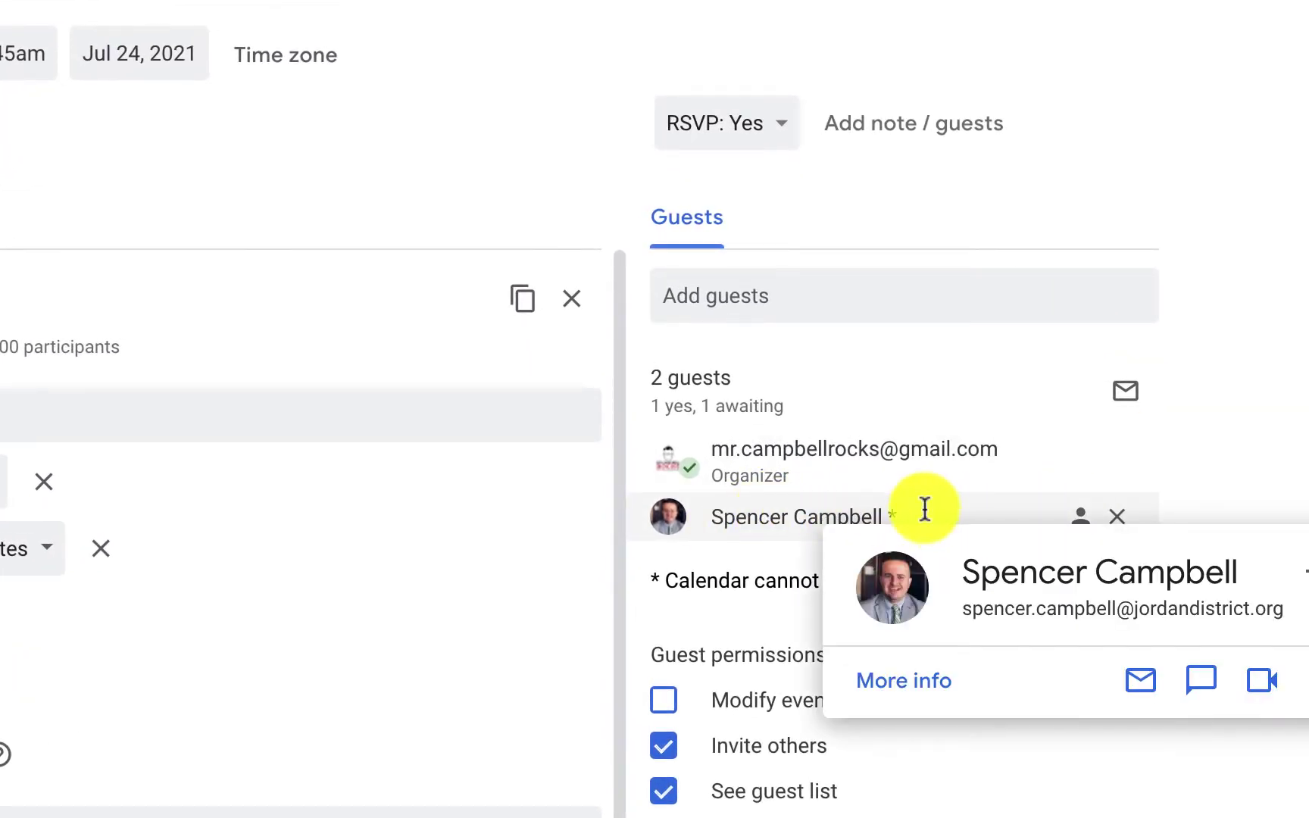
{"action": "left_click", "coordinate": [718, 1]}
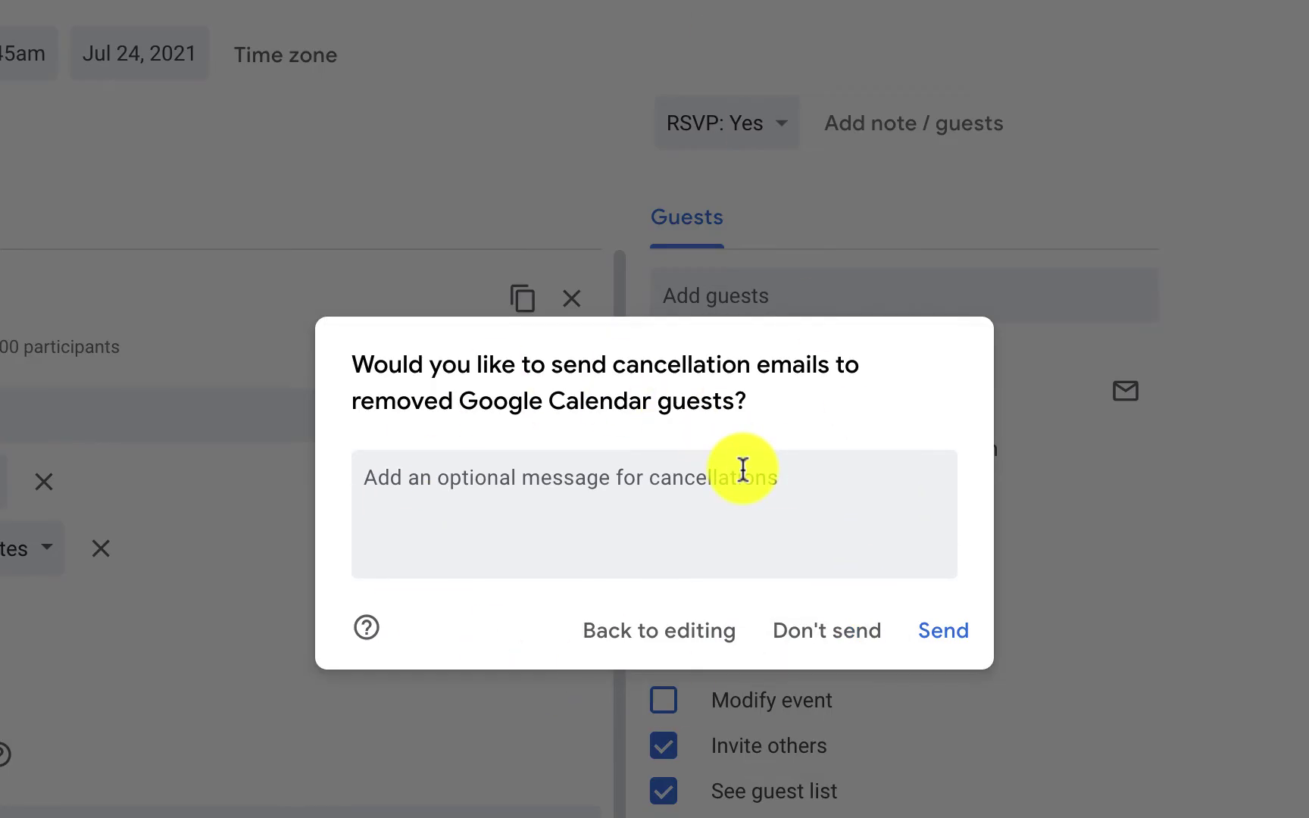
{"action": "left_click", "coordinate": [947, 636]}
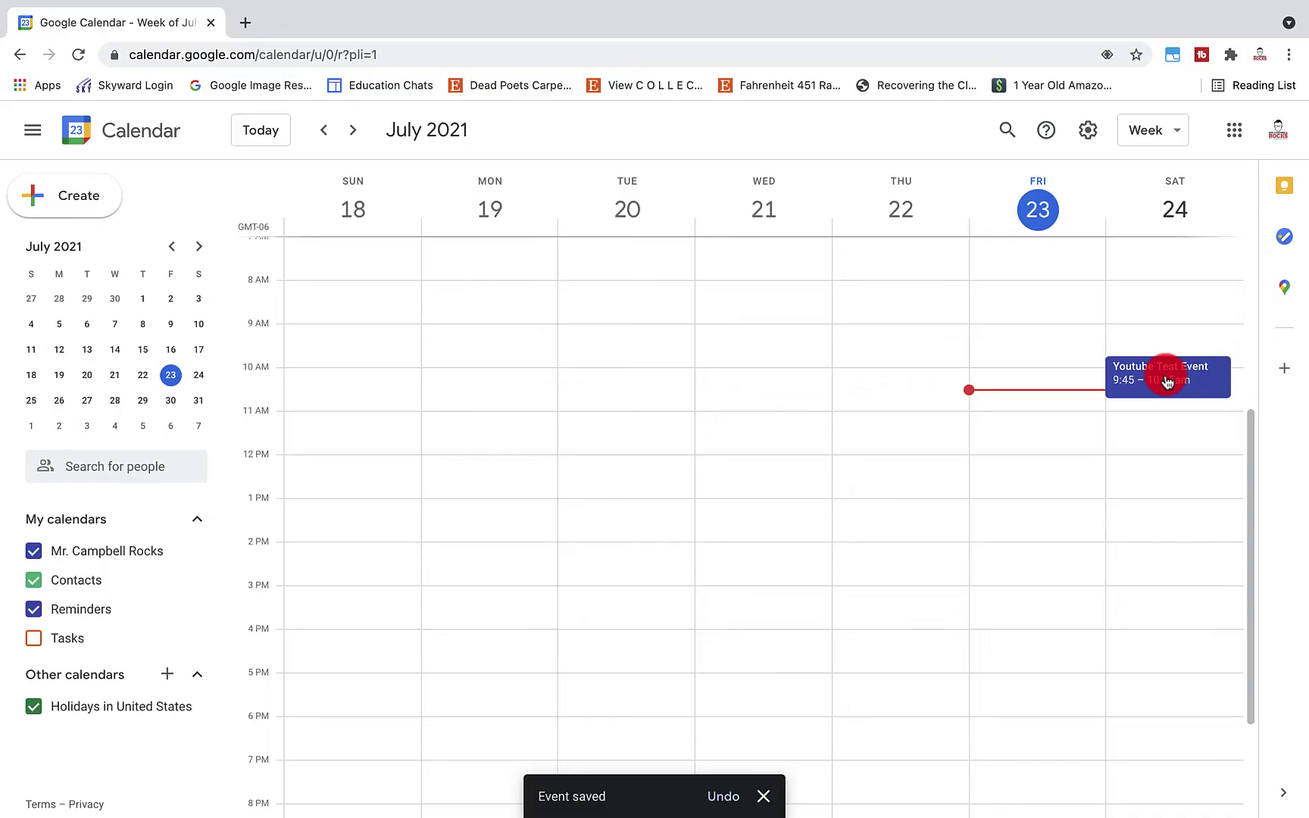
In the calendar's day view, answer Yes to the Youtube Test Event invitation
{"action": "key", "text": "super+grave"}
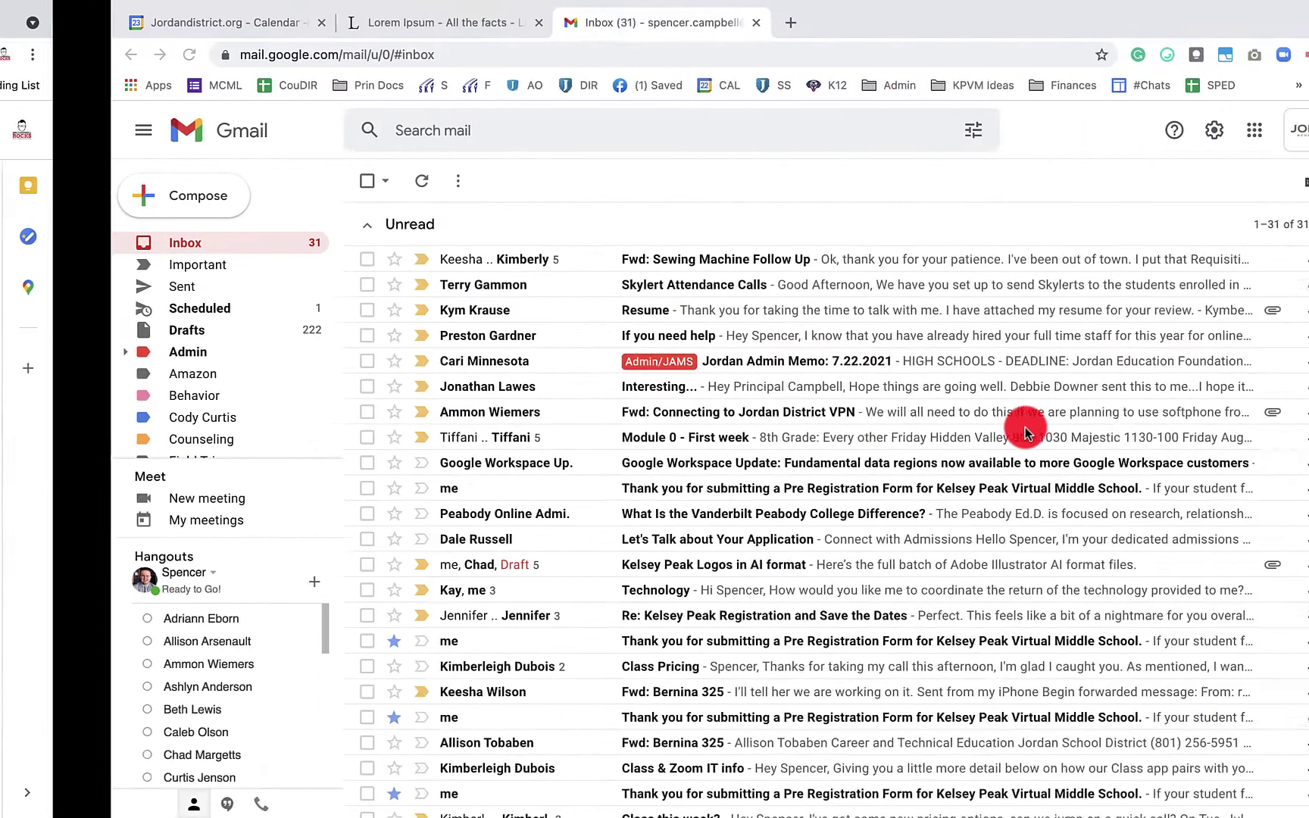
{"action": "left_click", "coordinate": [27, 24]}
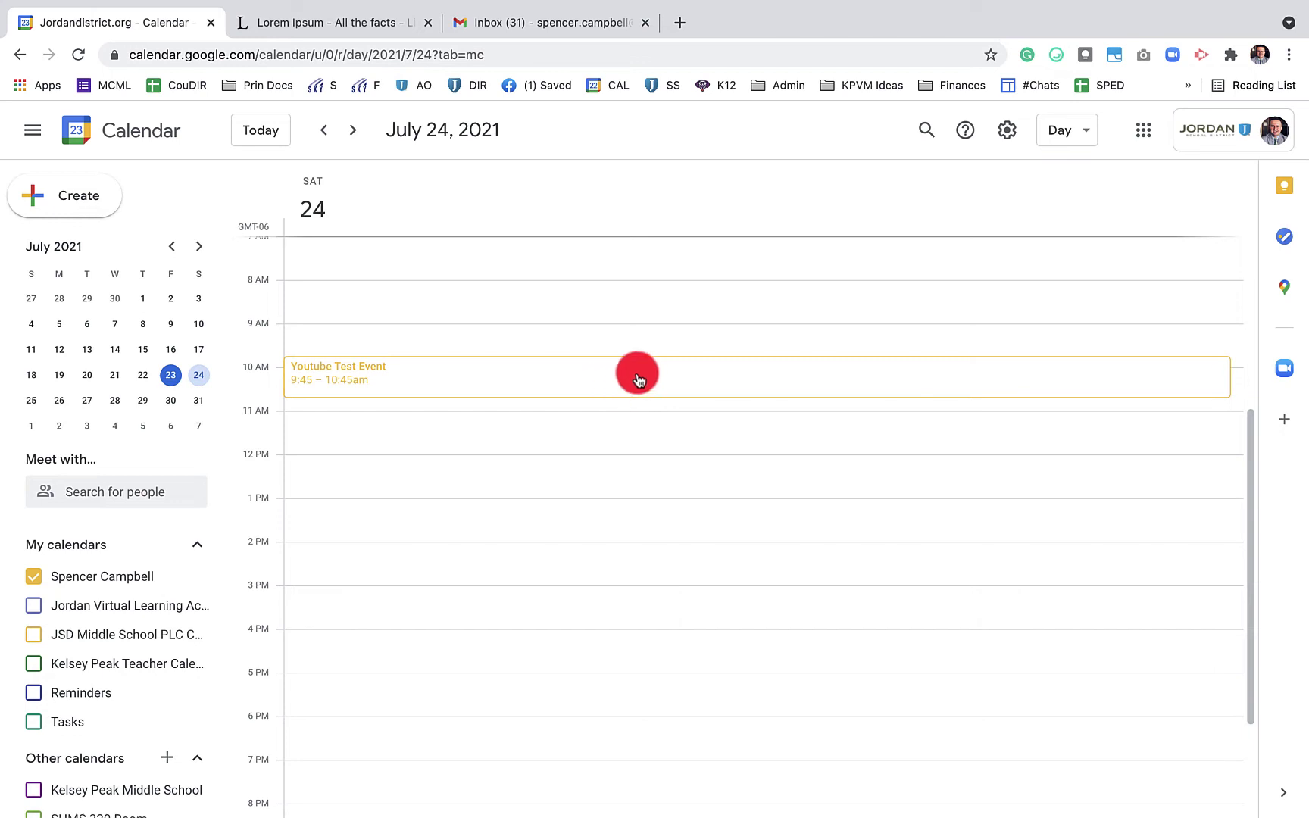
{"action": "left_click", "coordinate": [625, 315]}
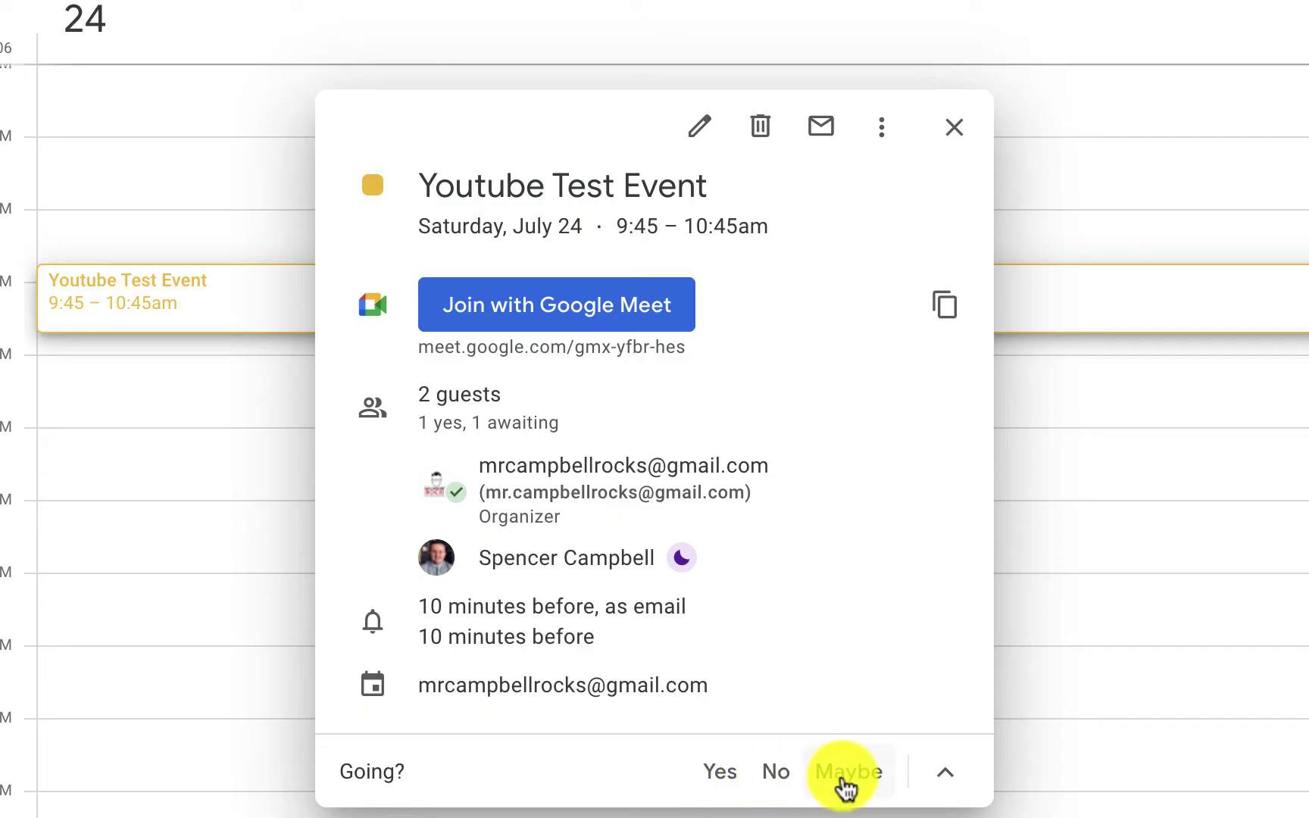
{"action": "left_click", "coordinate": [729, 783]}
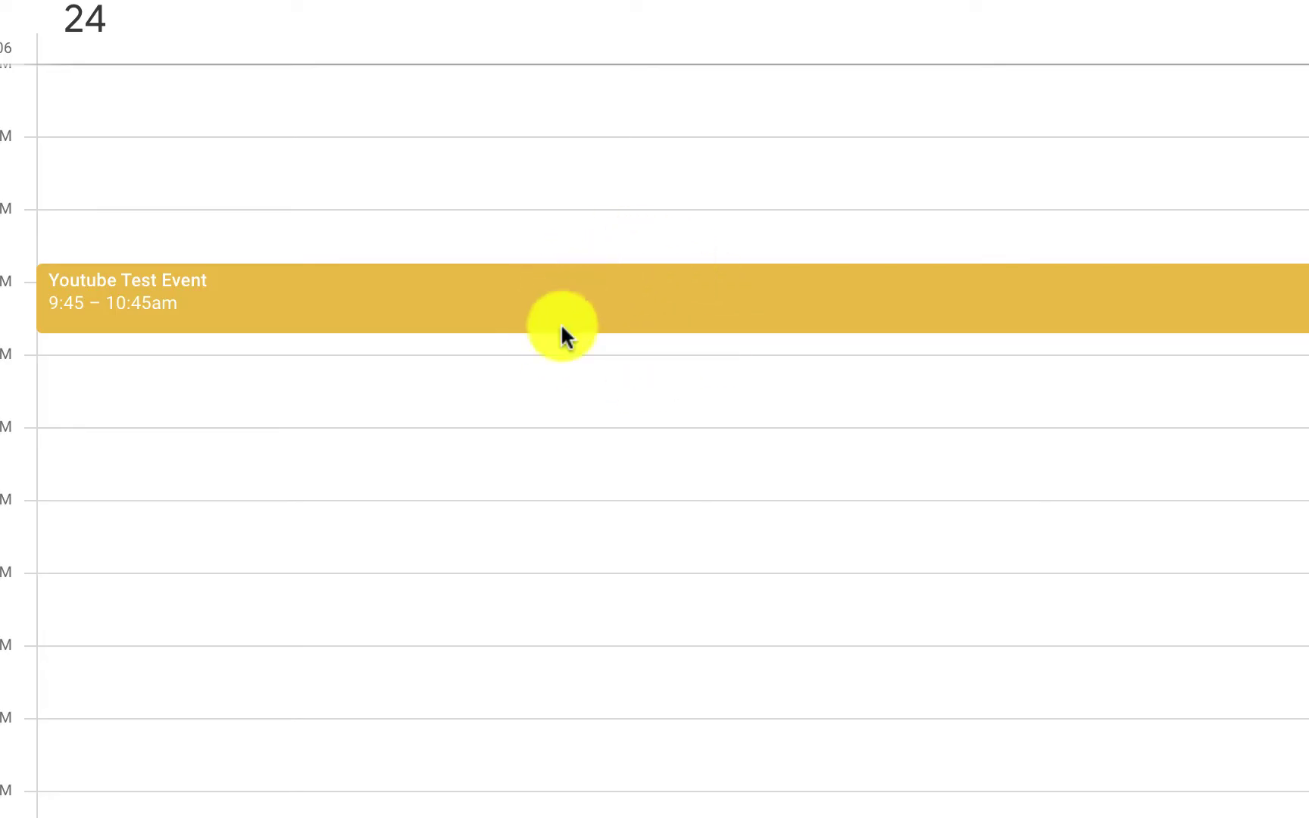
Change the Youtube Test Event response to No, then to Maybe
{"action": "left_click", "coordinate": [620, 315]}
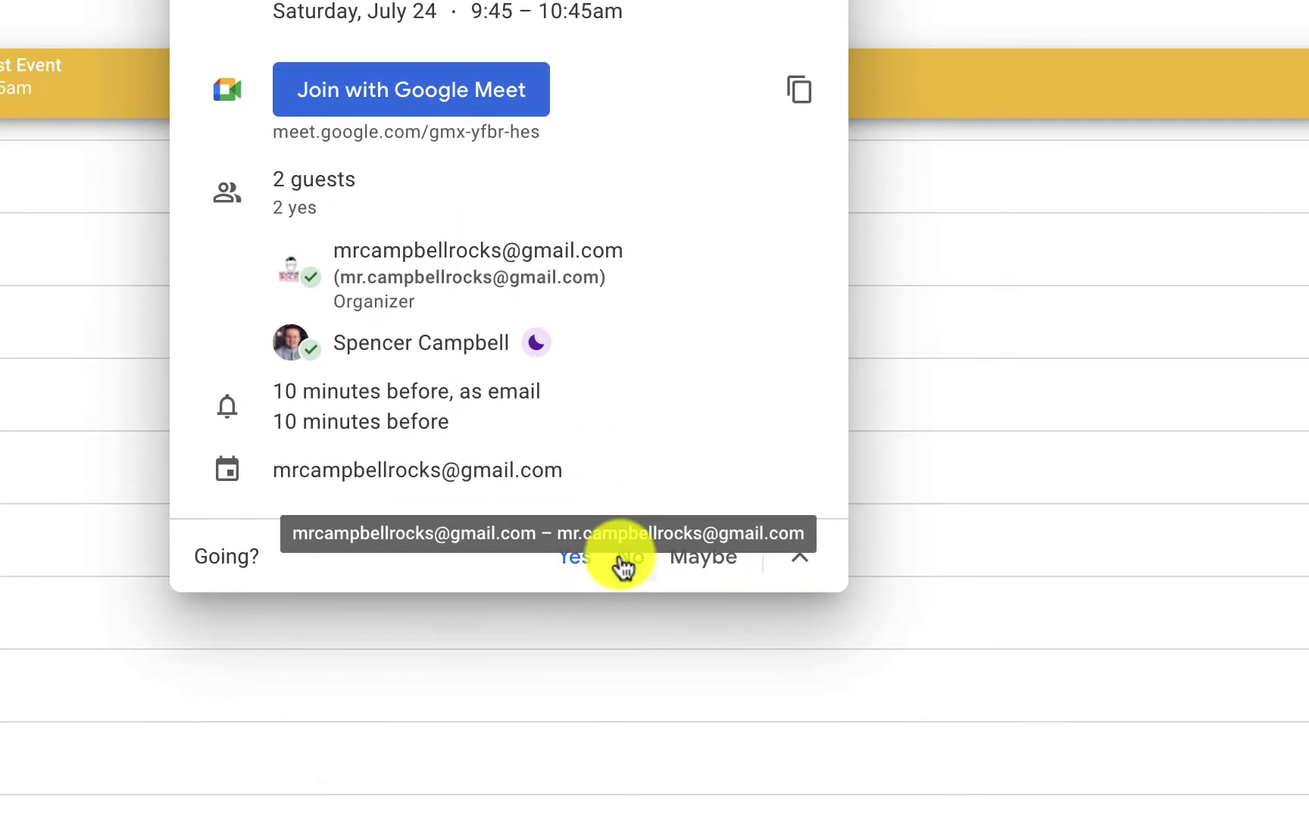
{"action": "left_click", "coordinate": [759, 748]}
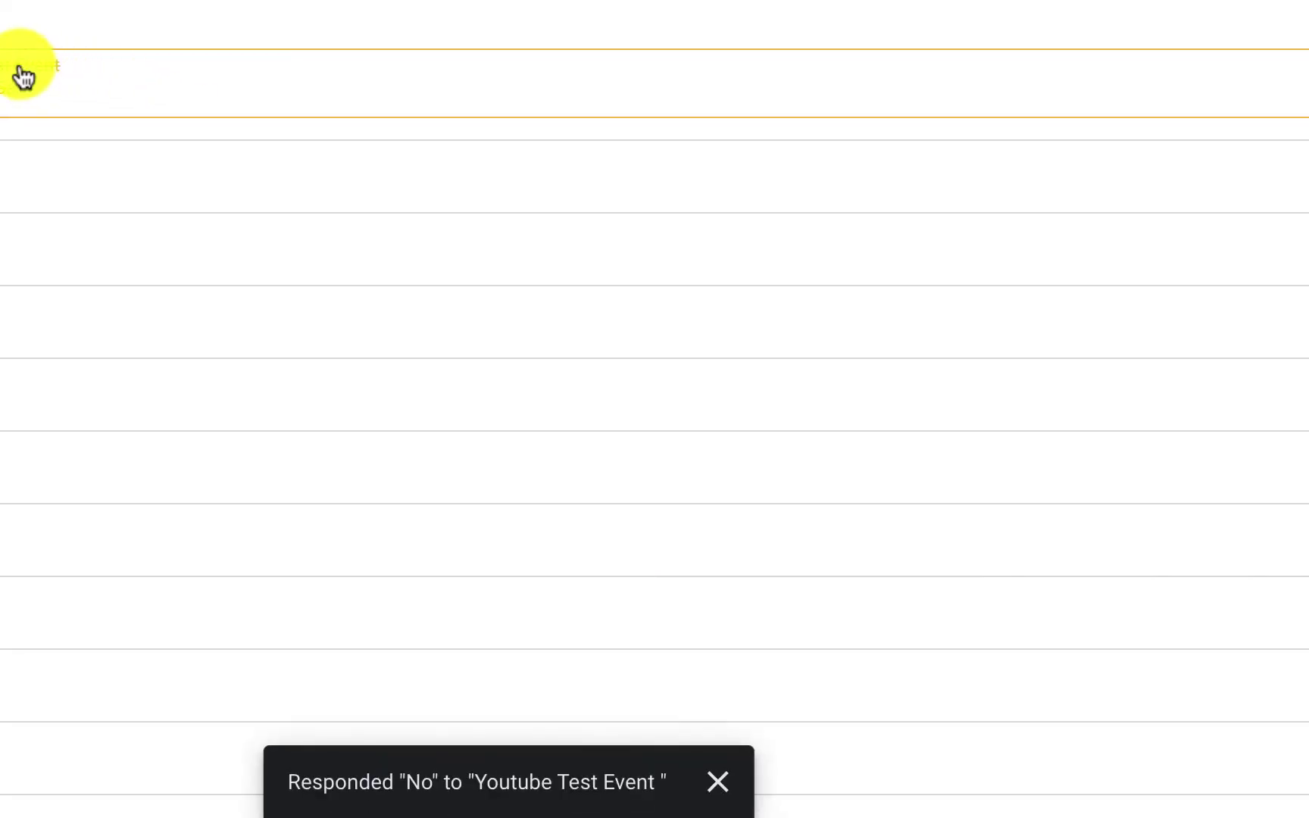
{"action": "left_click", "coordinate": [456, 98]}
{"action": "left_click", "coordinate": [703, 558]}
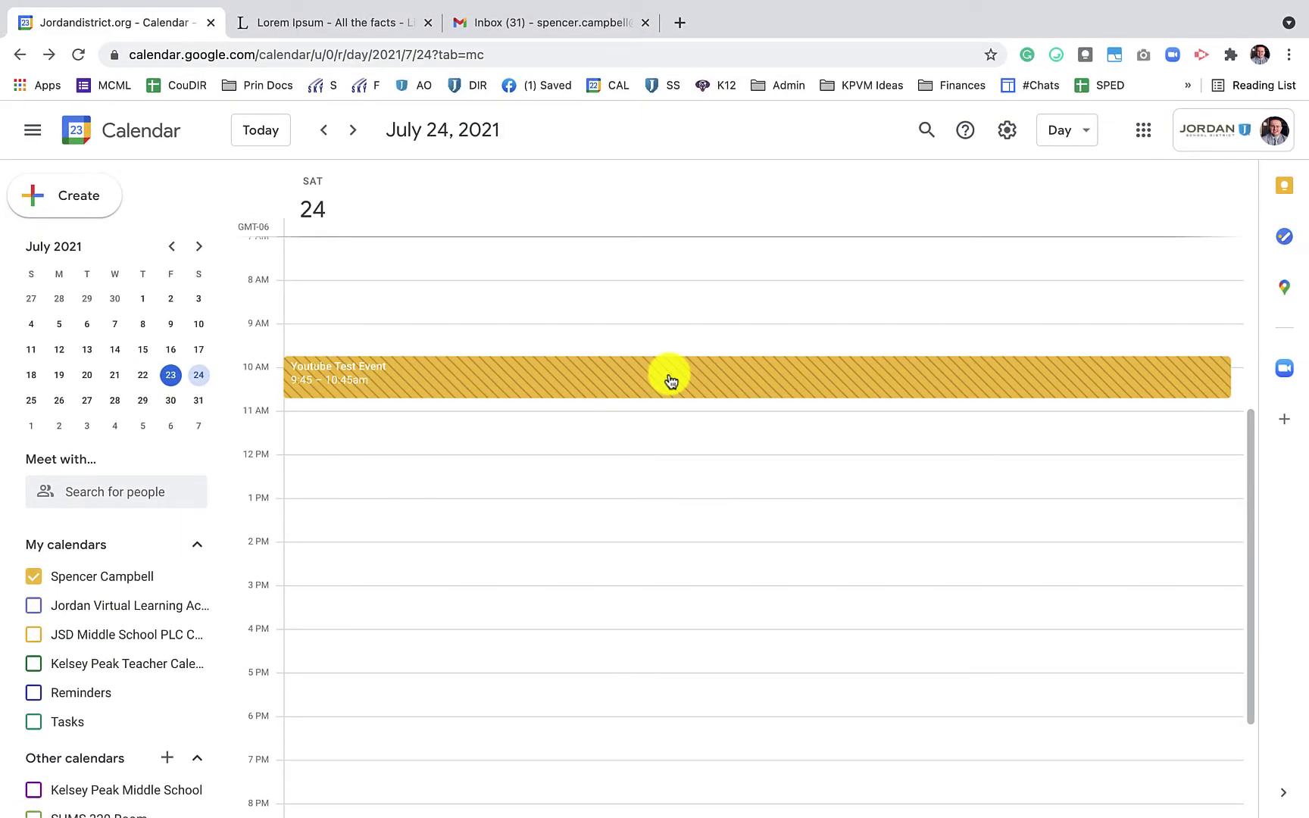
Propose a 10:00am start (Jul 24, 10–11am) for the Youtube Test Event and send it
{"action": "left_click", "coordinate": [670, 380]}
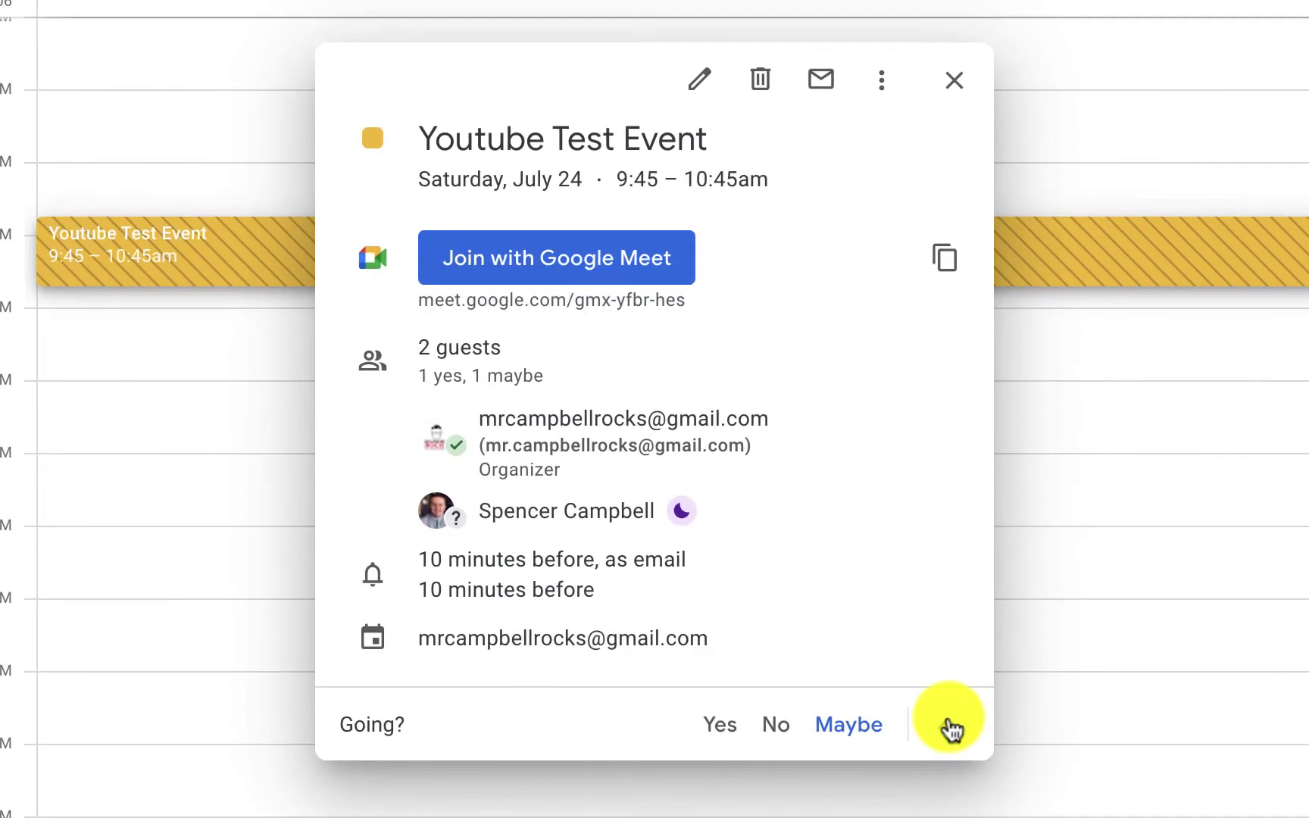
{"action": "left_click", "coordinate": [827, 662]}
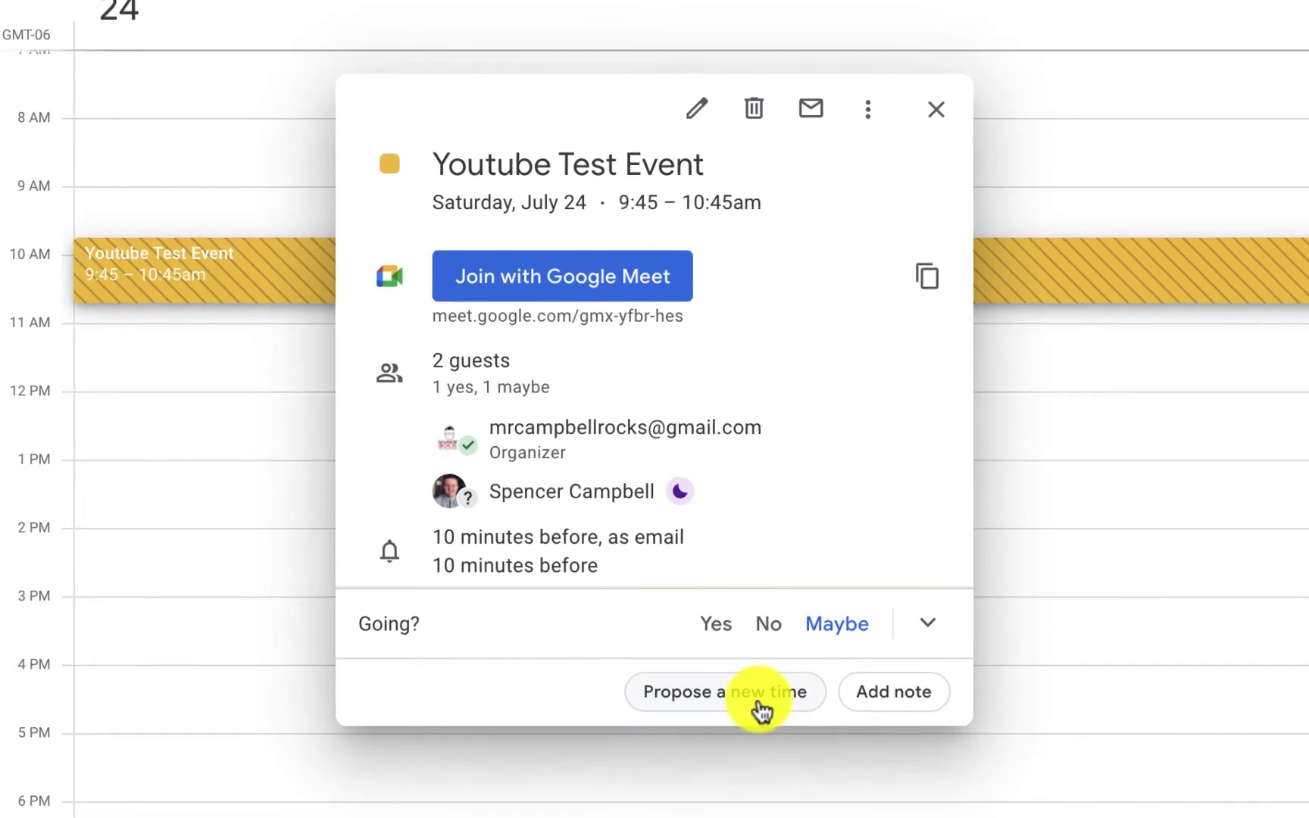
{"action": "left_click", "coordinate": [753, 693]}
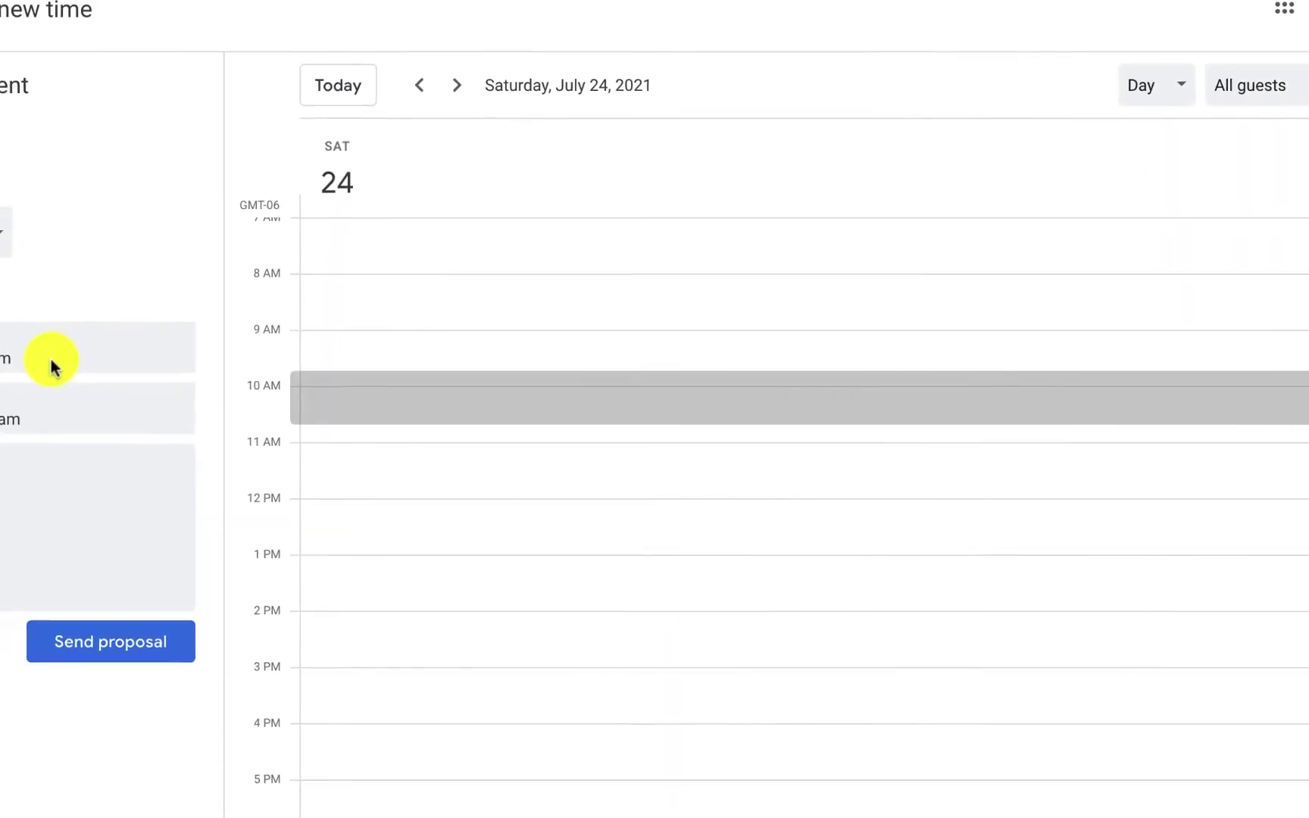
{"action": "left_click", "coordinate": [53, 361]}
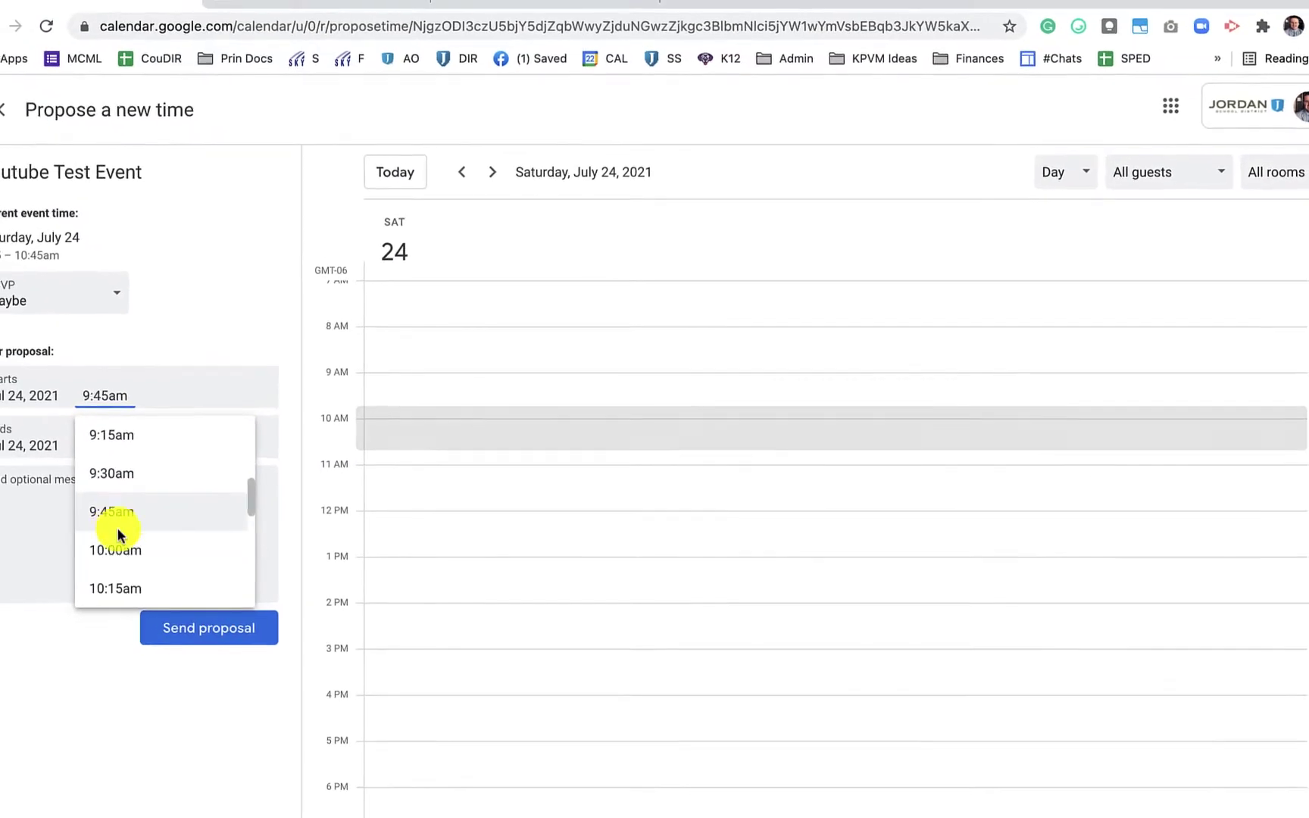
{"action": "left_click", "coordinate": [117, 539]}
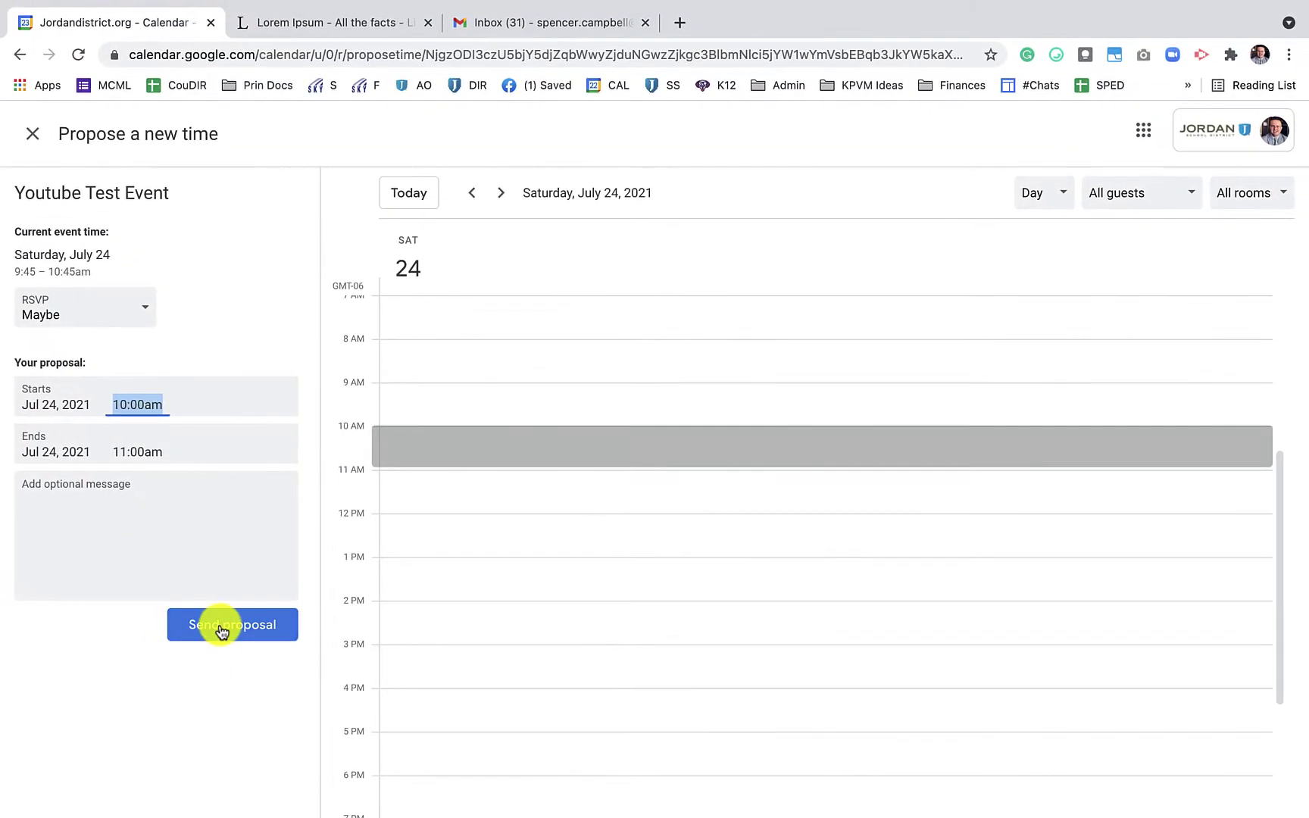
{"action": "left_click", "coordinate": [220, 627]}
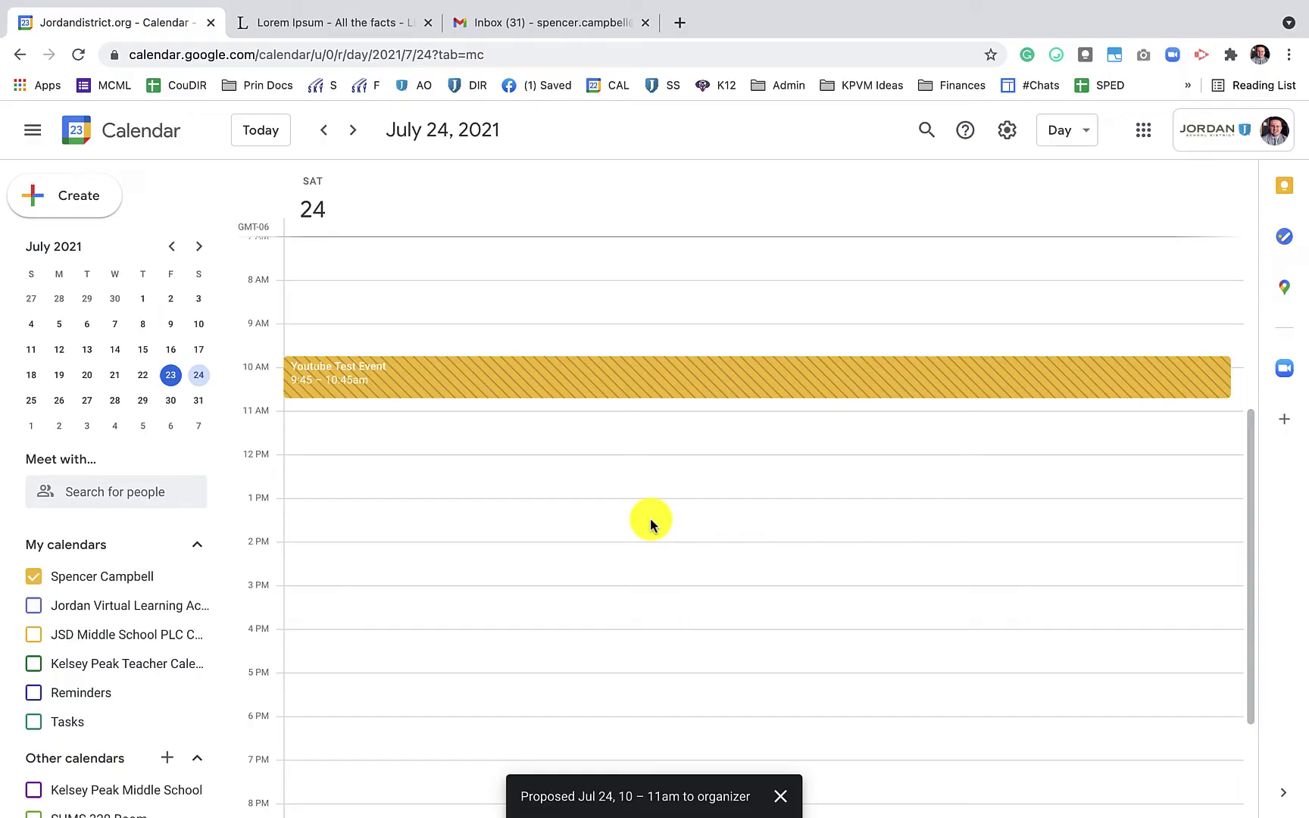
As the organizer, open the 'Proposed new time' email and accept the 10–11am slot
{"action": "key", "text": "ctrl+Left"}
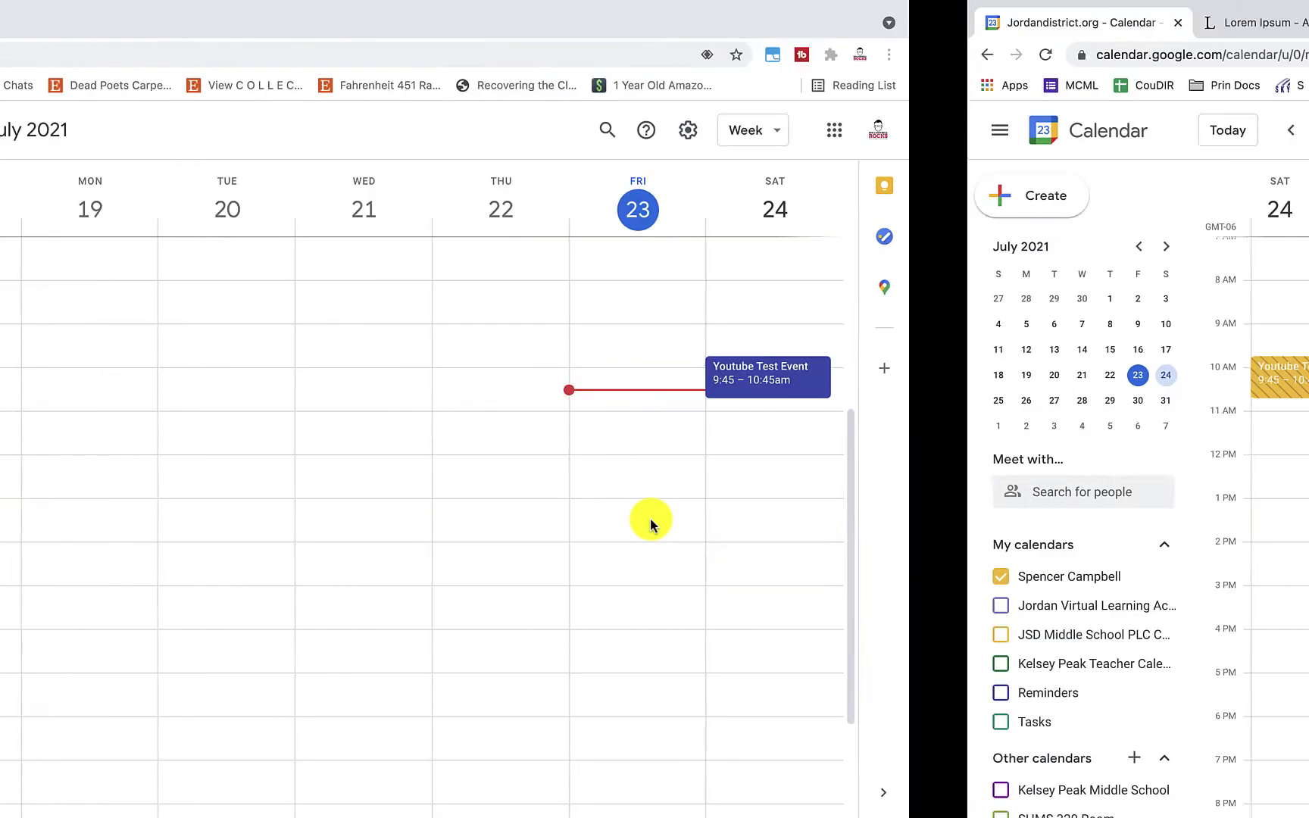
{"action": "left_click", "coordinate": [1151, 374]}
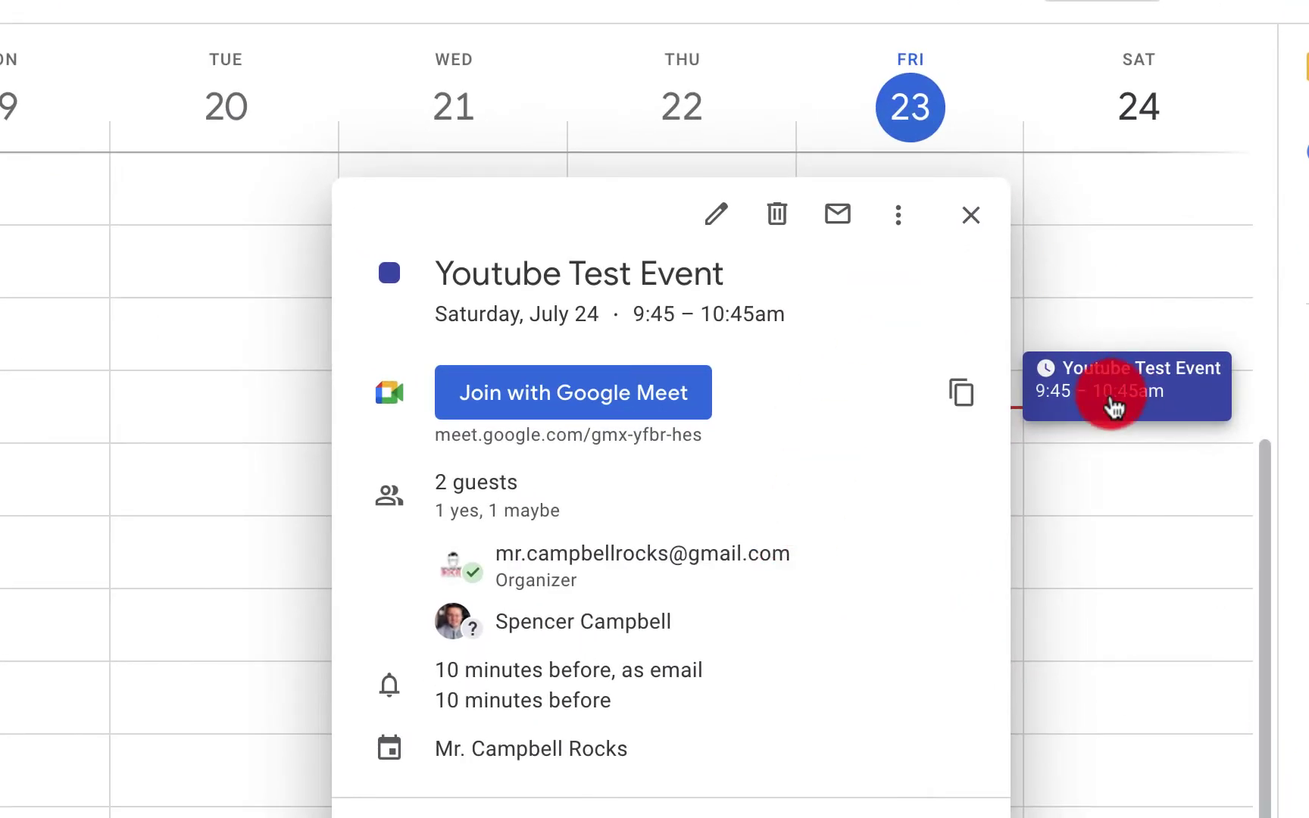
{"action": "left_click", "coordinate": [1054, 377]}
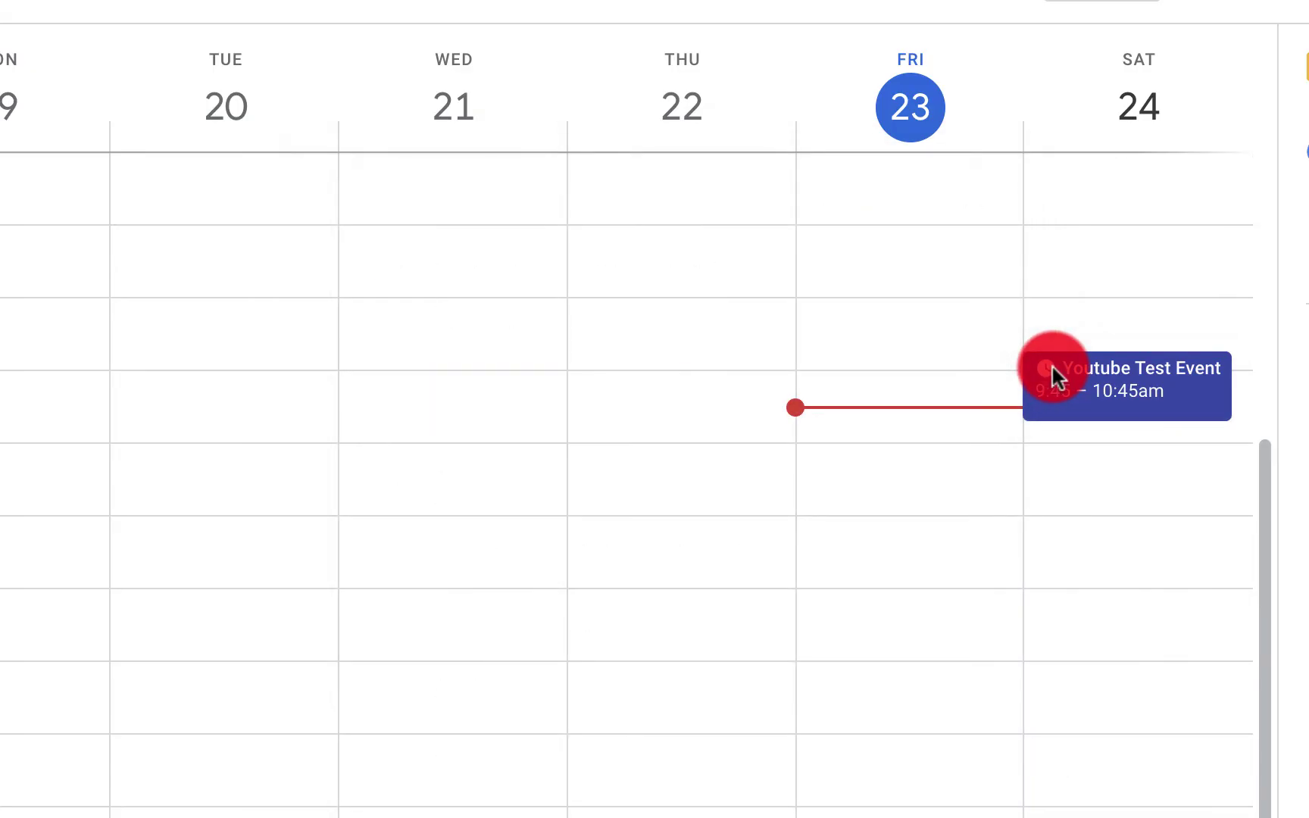
{"action": "left_click", "coordinate": [1055, 376]}
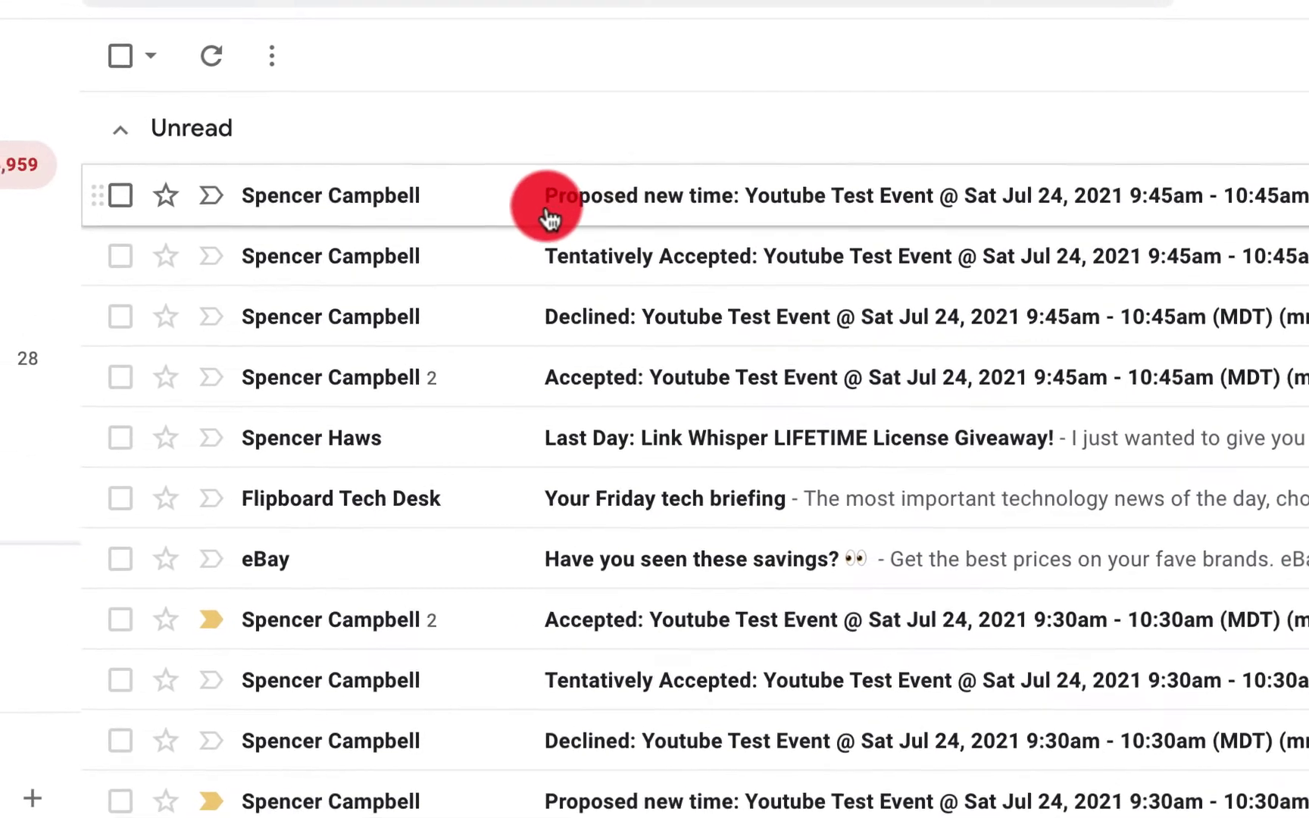
{"action": "left_click", "coordinate": [672, 210]}
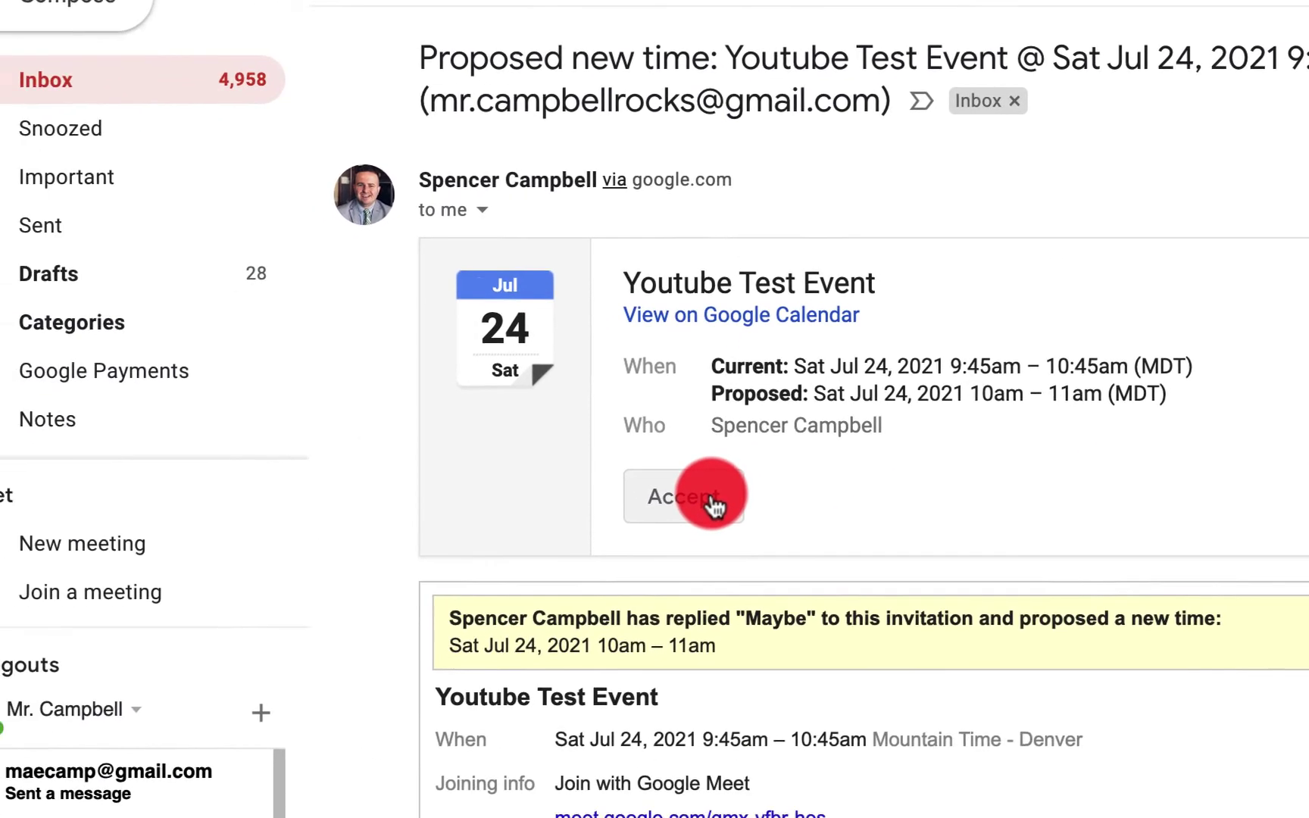
{"action": "left_click", "coordinate": [715, 502]}
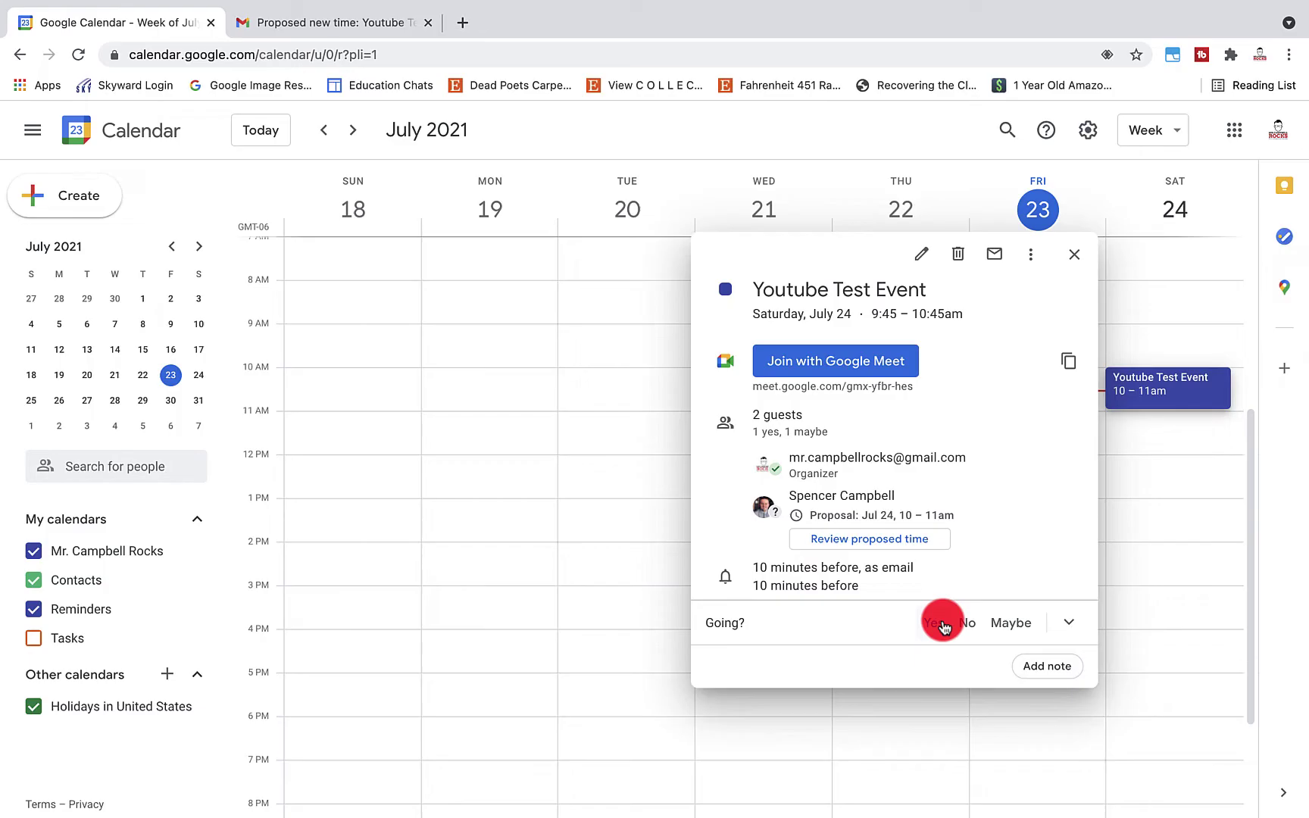
{"action": "key", "text": "ctrl+Right"}
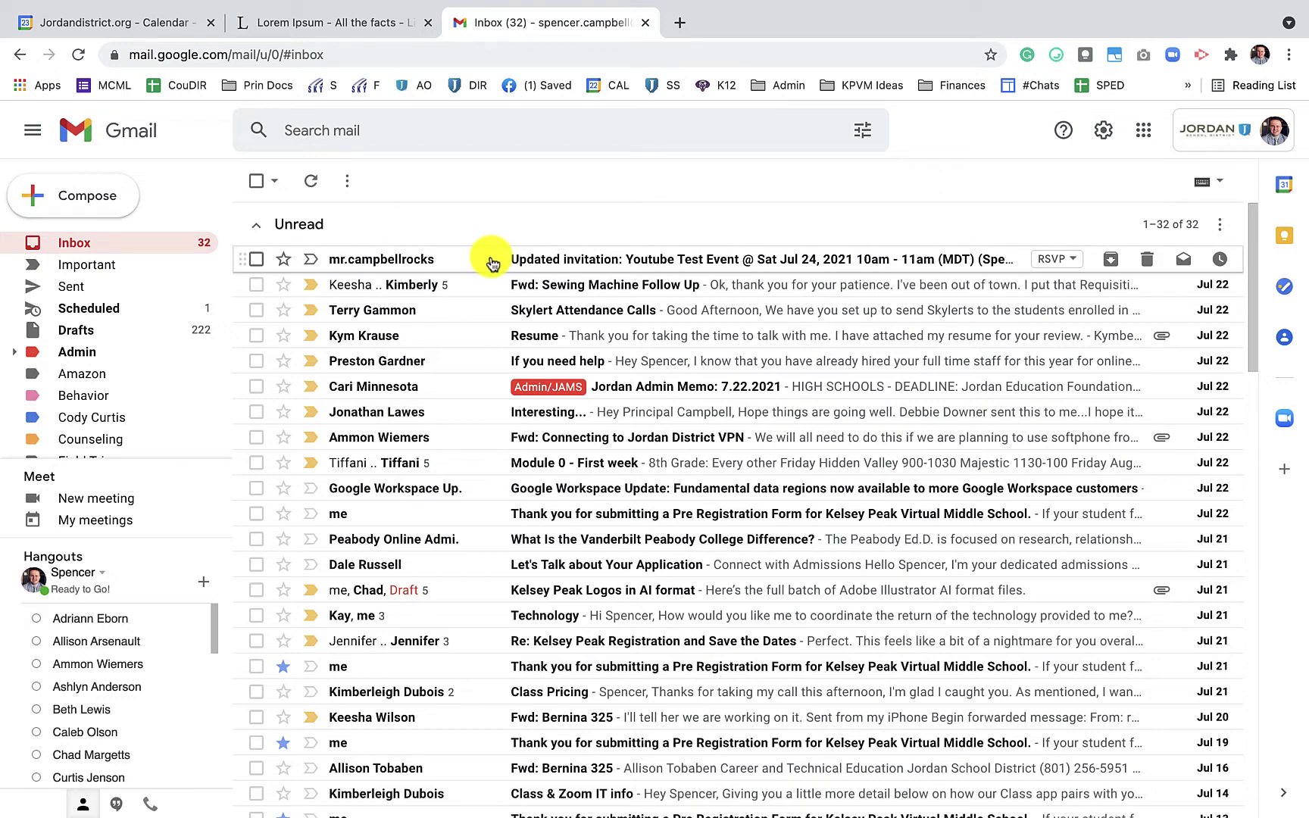
Open the 'Updated invitation: Youtube Test Event' email and RSVP Yes for 10am–11am
{"action": "left_click", "coordinate": [490, 263]}
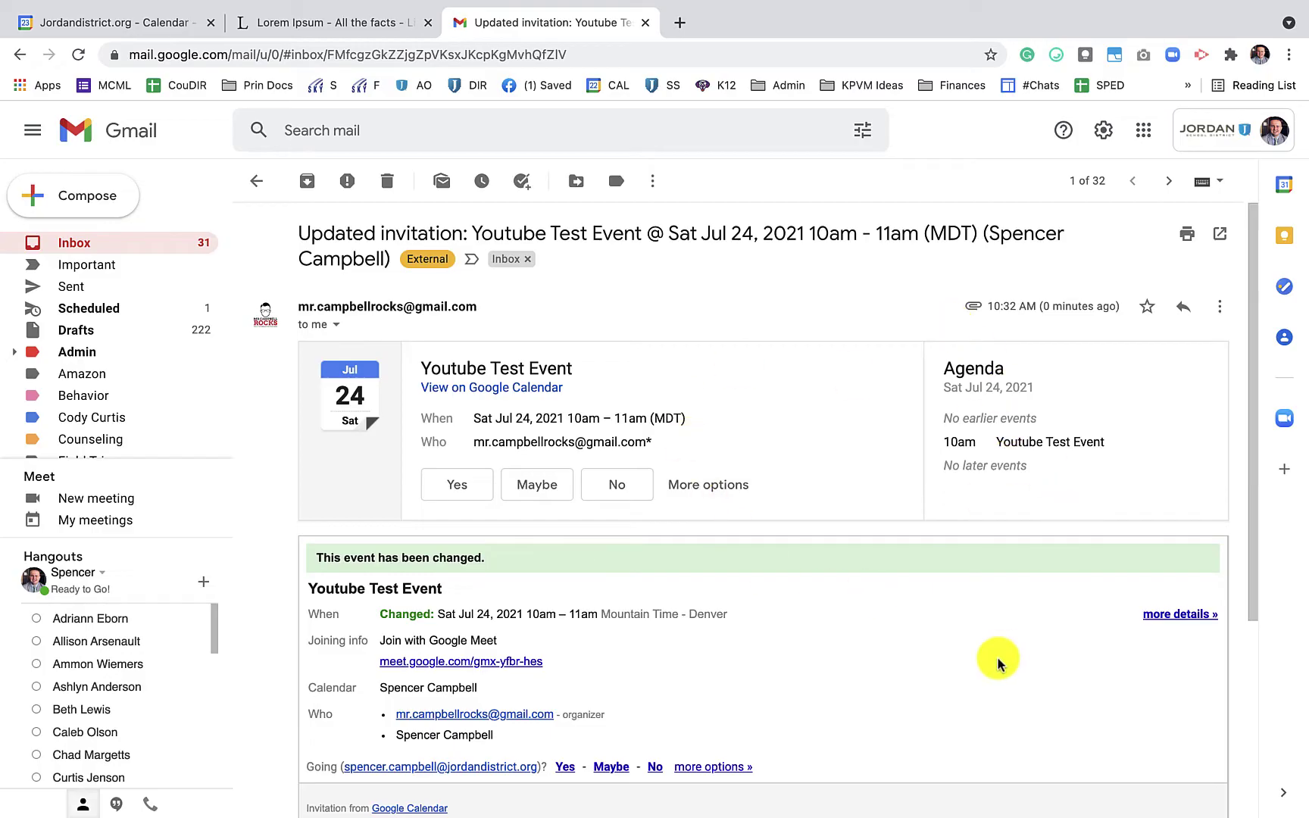
{"action": "left_click", "coordinate": [449, 496]}
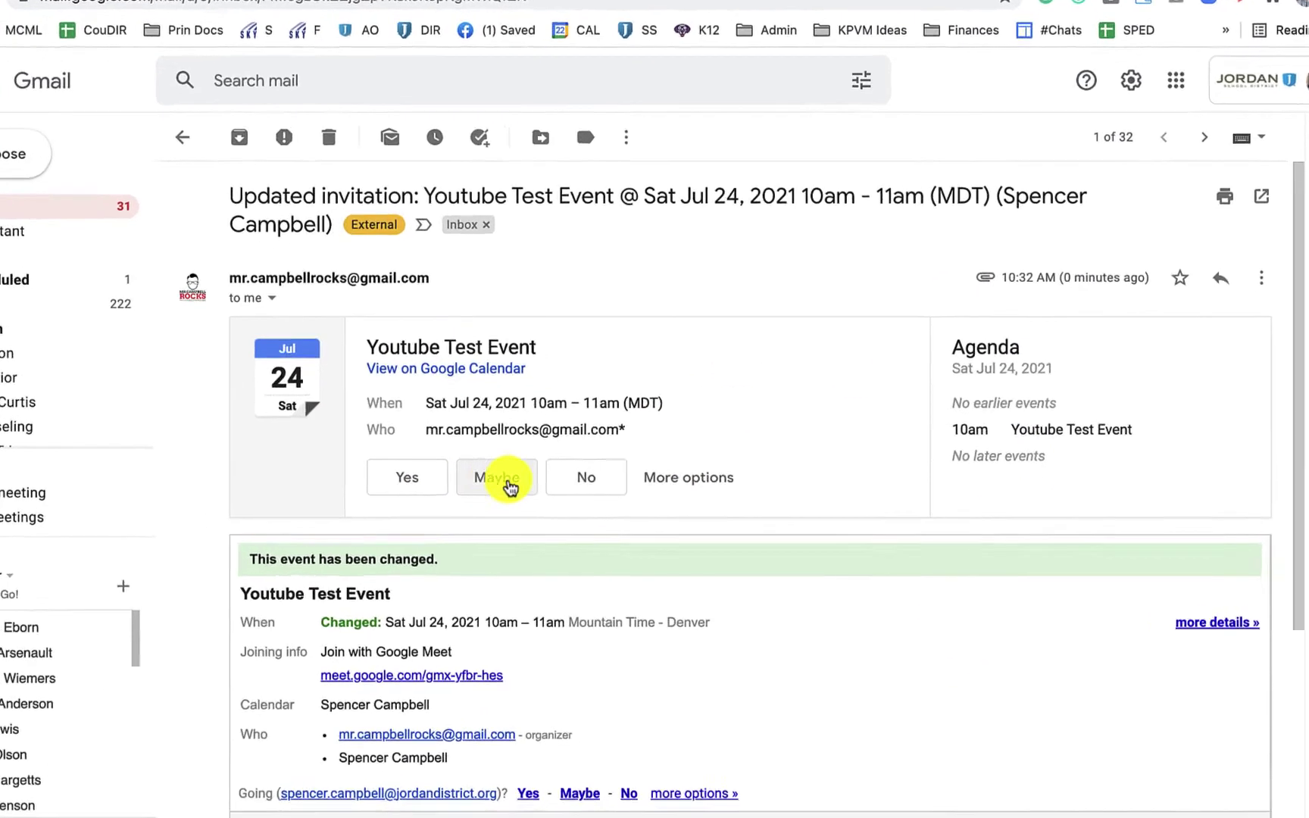
{"action": "left_click", "coordinate": [560, 448]}
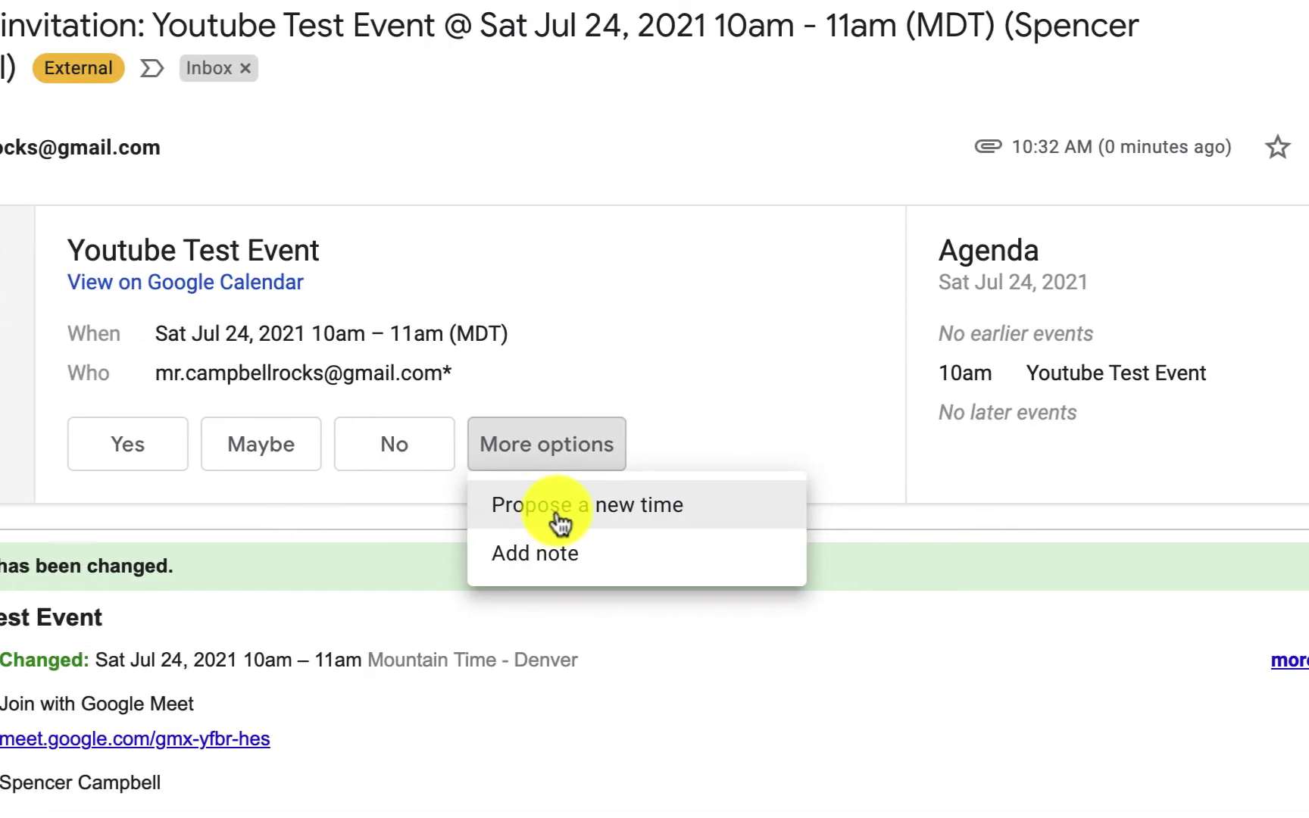
{"action": "left_click", "coordinate": [749, 360]}
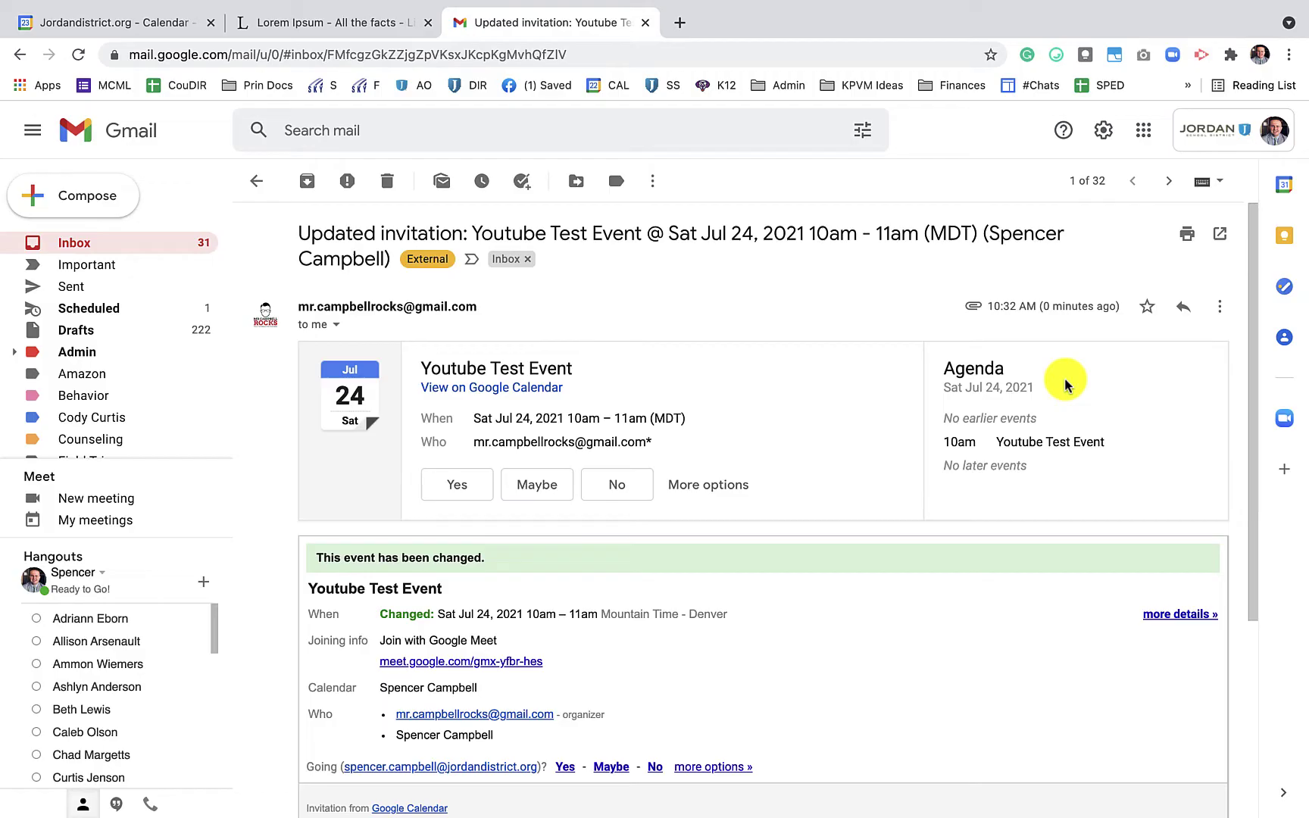
{"action": "scroll", "coordinate": [1066, 382], "scroll_direction": "down", "scroll_amount": 3}
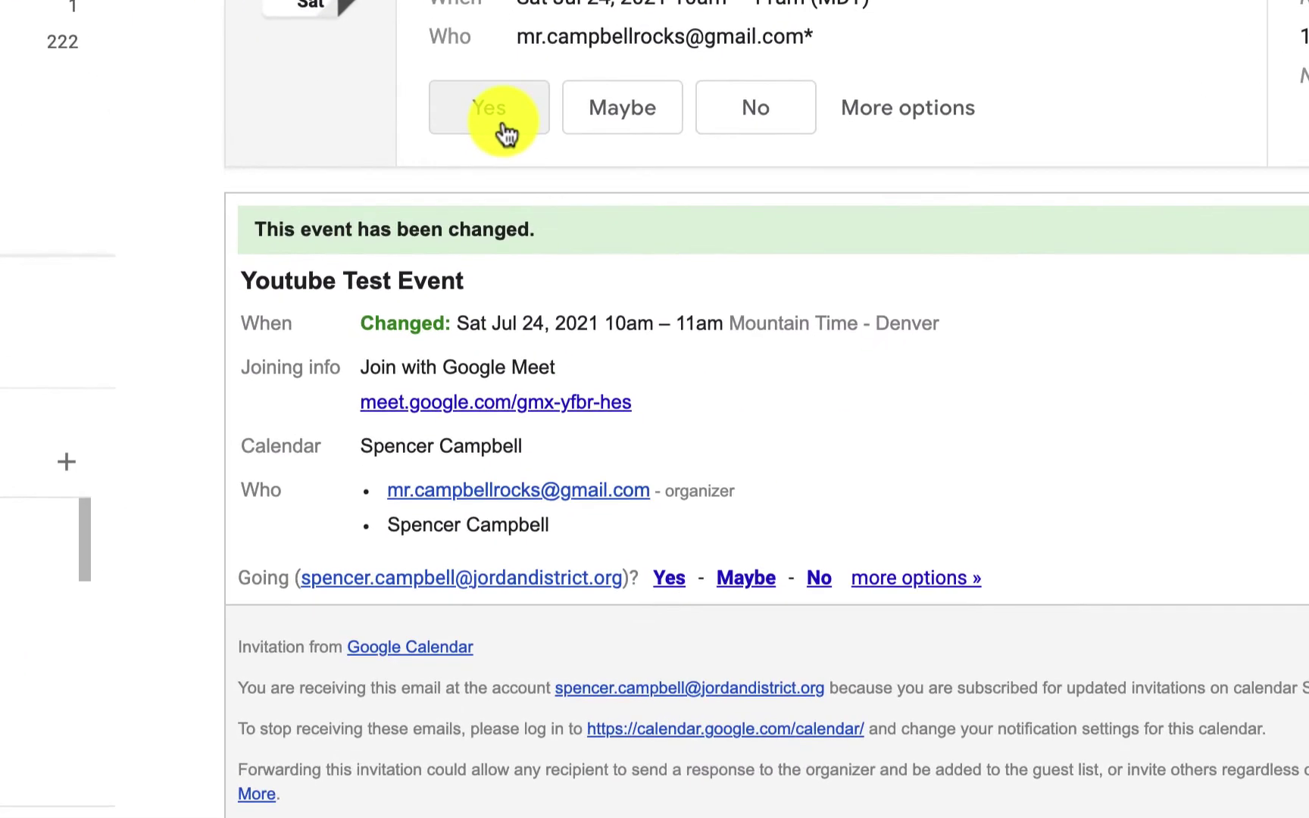
{"action": "left_click", "coordinate": [464, 377]}
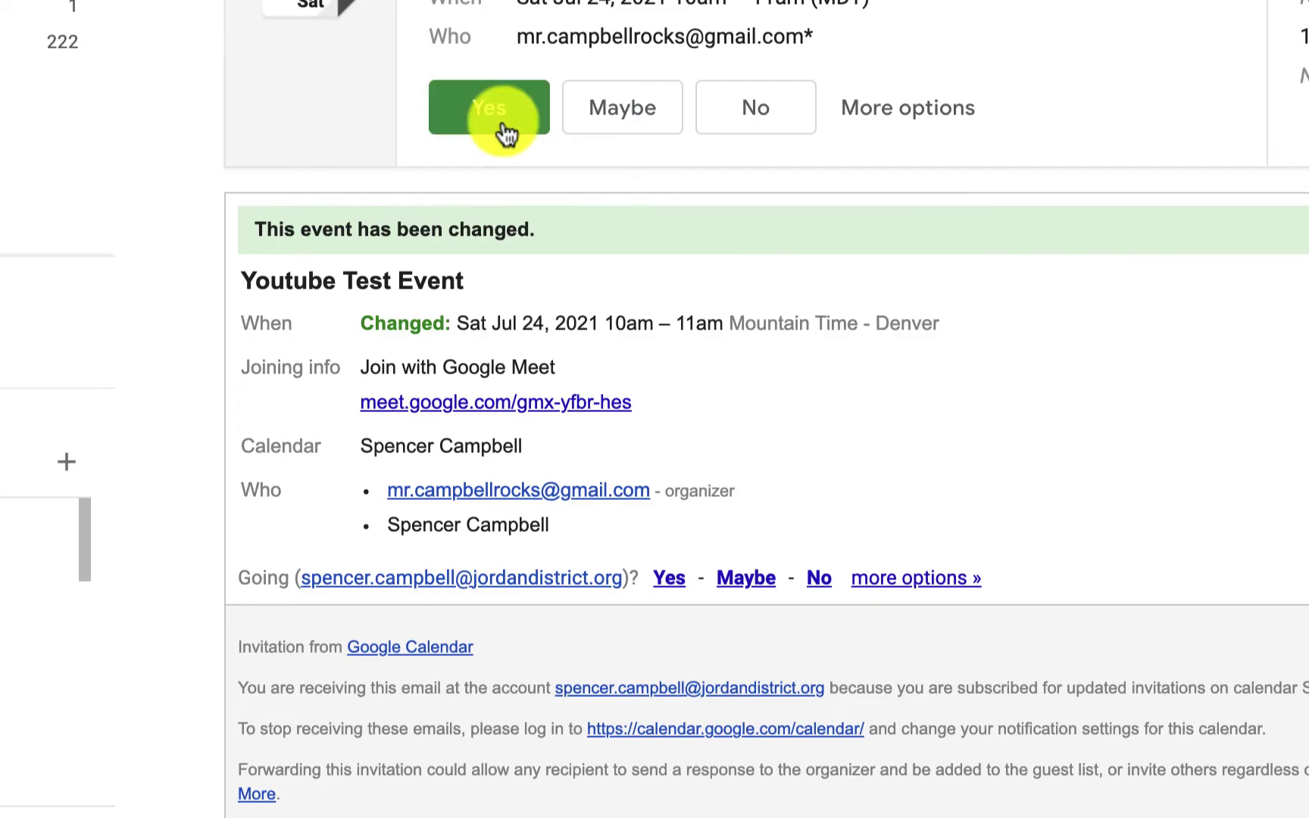
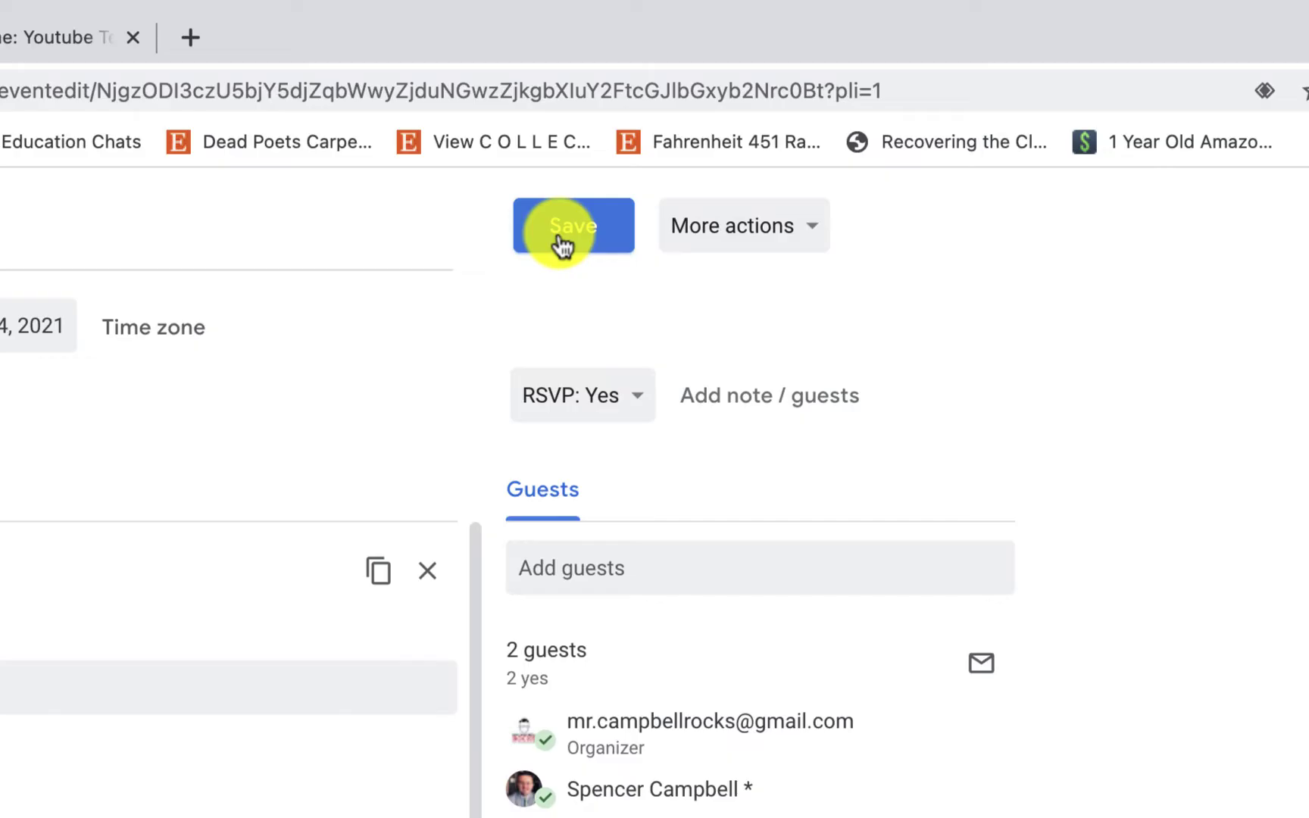
Save the event's new July 24, 10:30–11:30am time and email the update to existing guests
{"action": "left_click", "coordinate": [562, 244]}
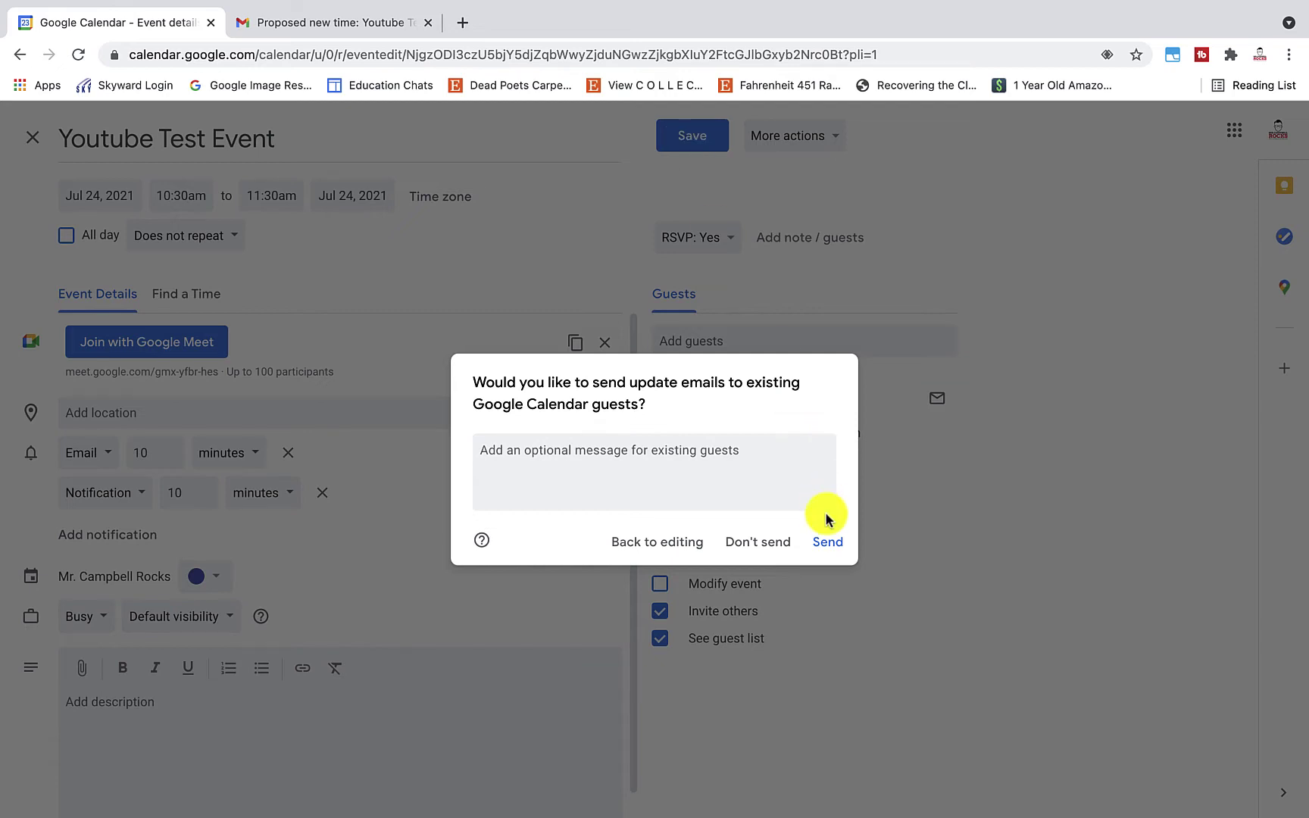
{"action": "left_click", "coordinate": [828, 542]}
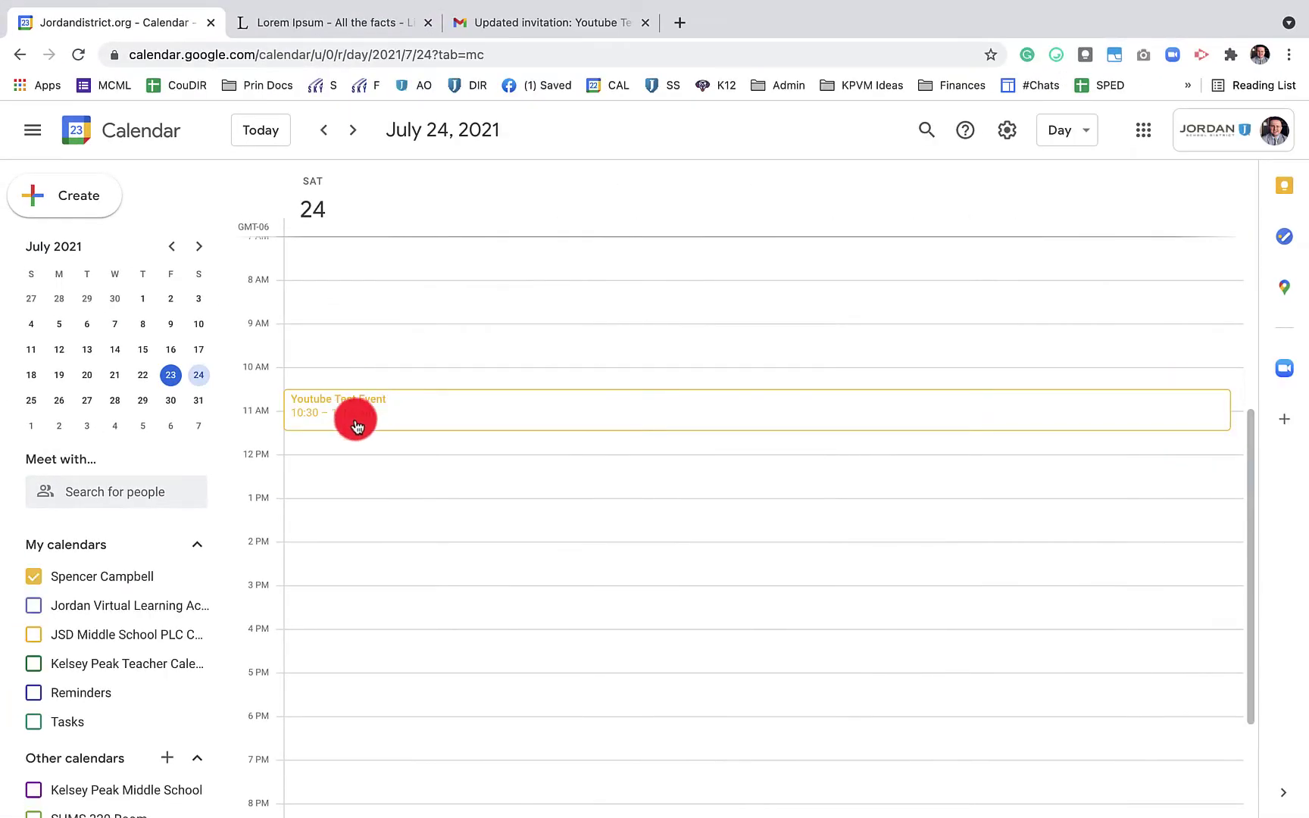
{"action": "left_click_drag", "start_coordinate": [353, 417], "coordinate": [531, 401]}
Answer Yes to the updated Youtube Test Event invitation in Gmail, then return to Calendar
{"action": "left_click", "coordinate": [541, 22]}
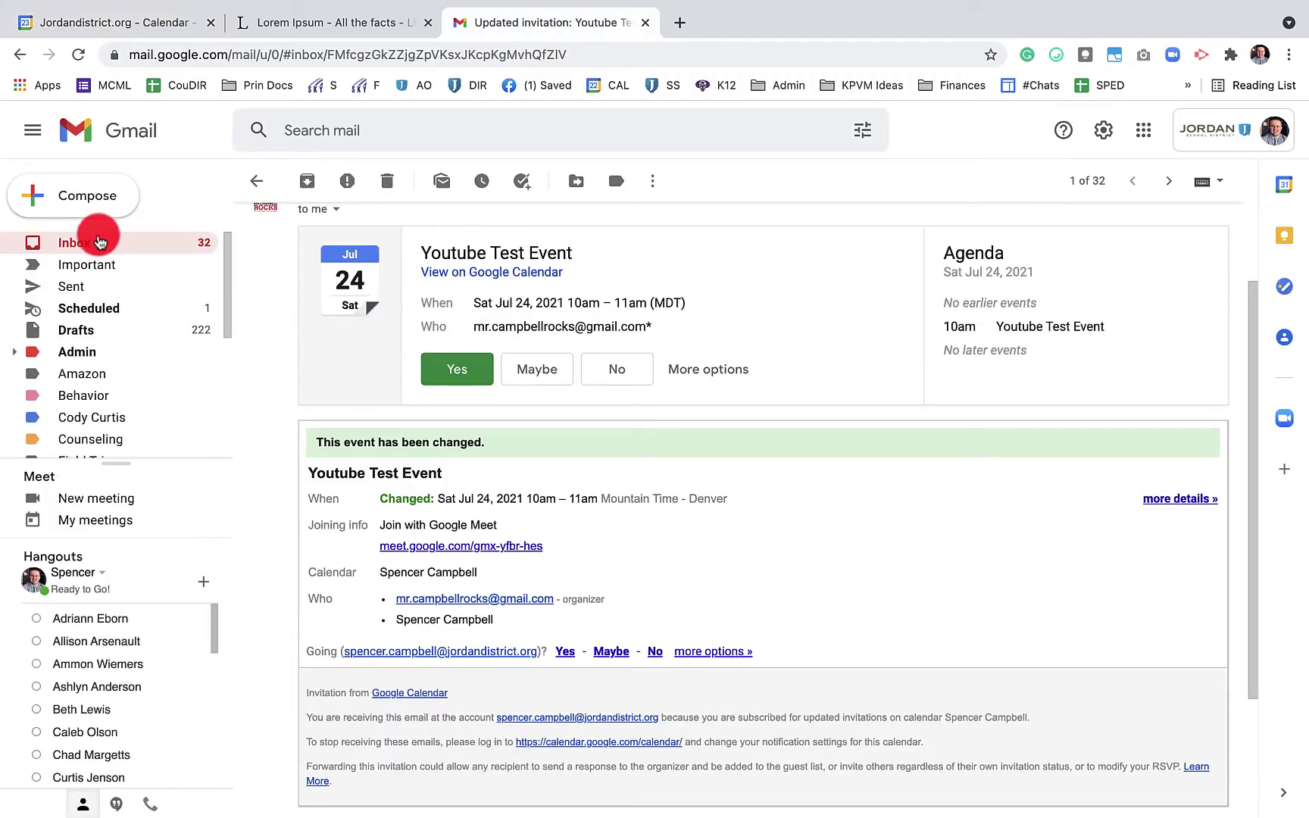
{"action": "left_click", "coordinate": [95, 241]}
{"action": "left_click", "coordinate": [573, 259]}
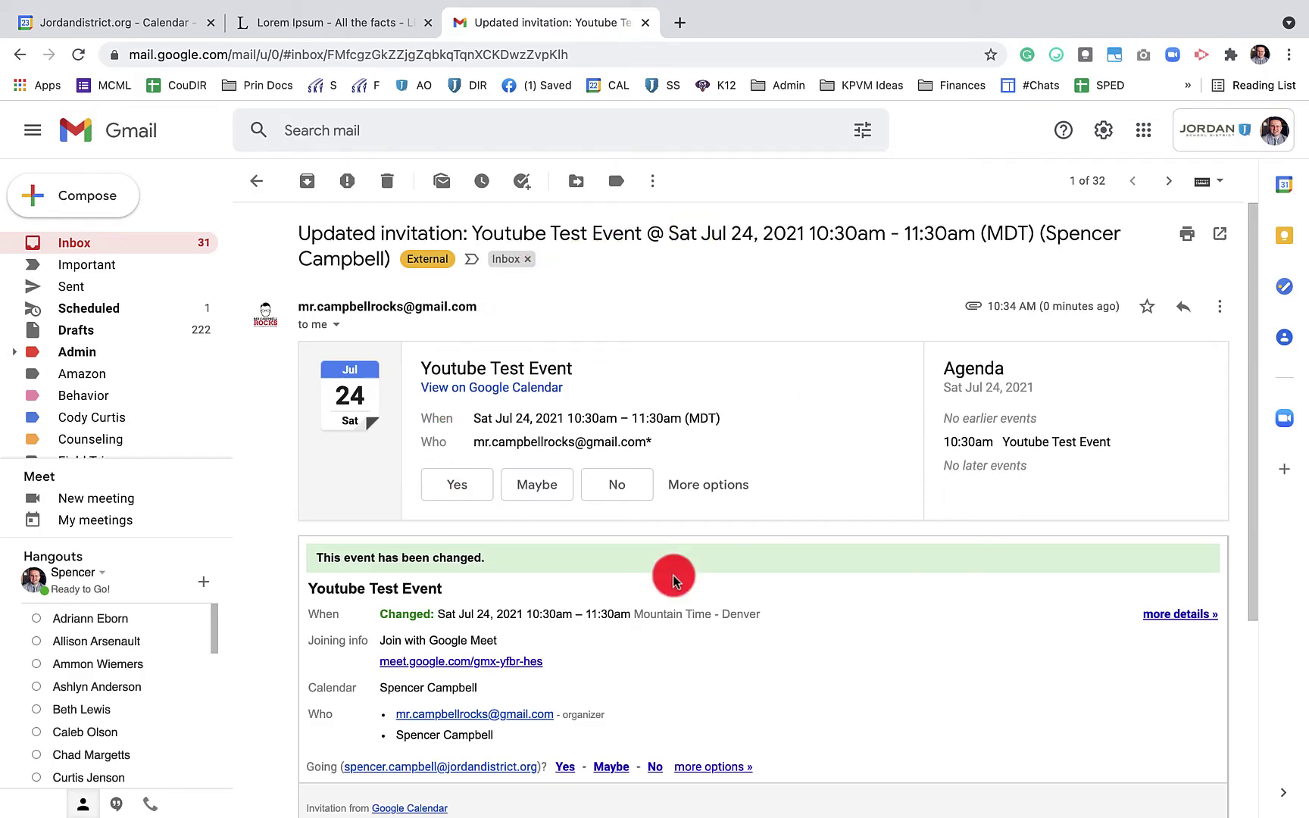
{"action": "left_click", "coordinate": [454, 489]}
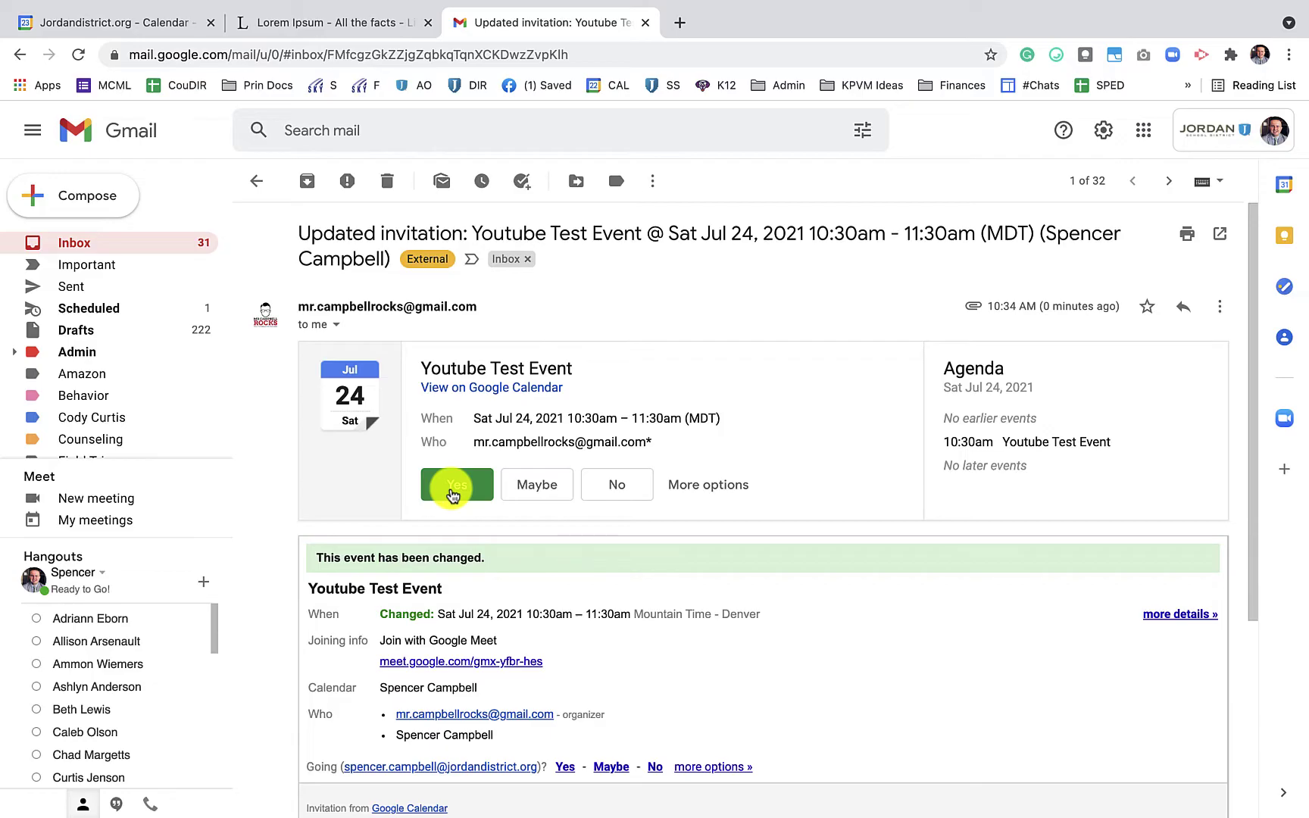
{"action": "left_click", "coordinate": [127, 22]}
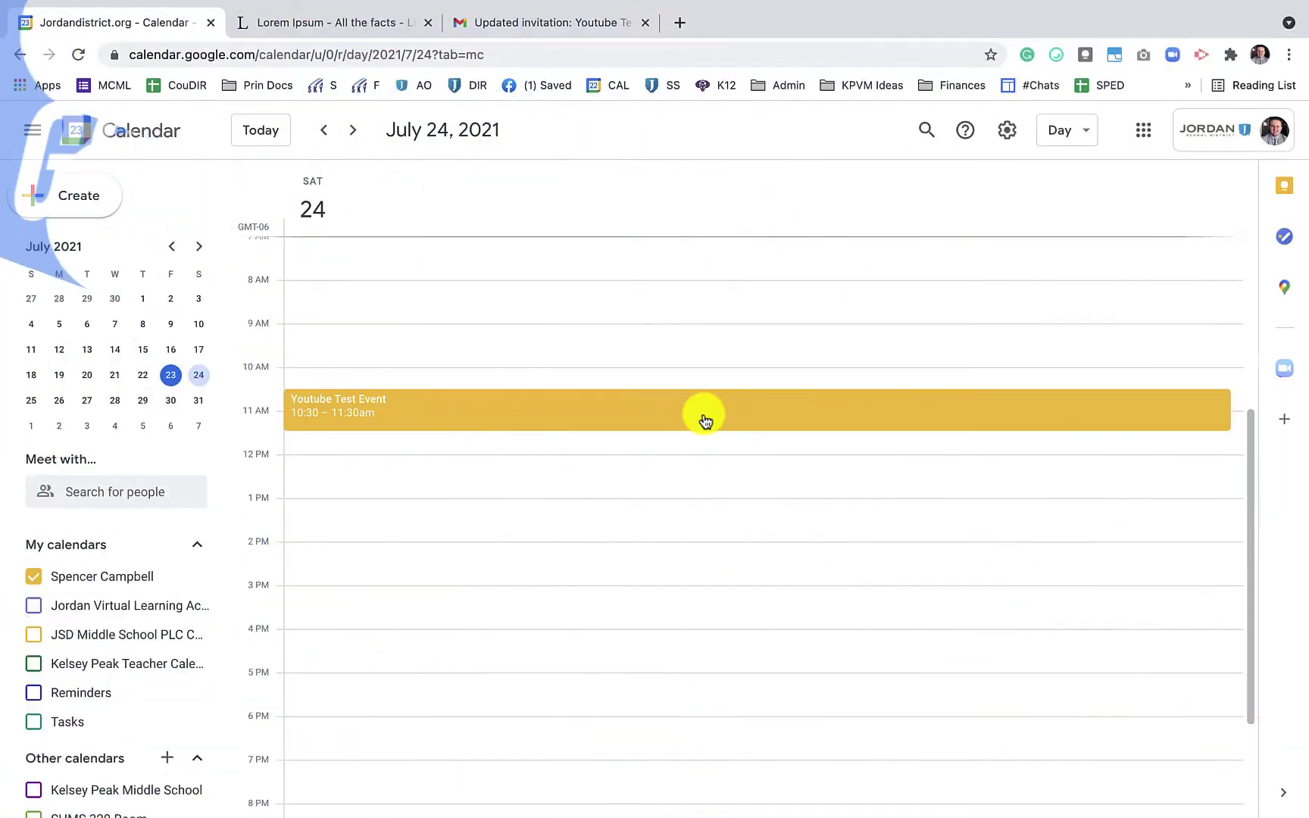
In week view, check the four guests' replies (yes, no, maybe, awaiting) and copy their emails
{"action": "key", "text": "w"}
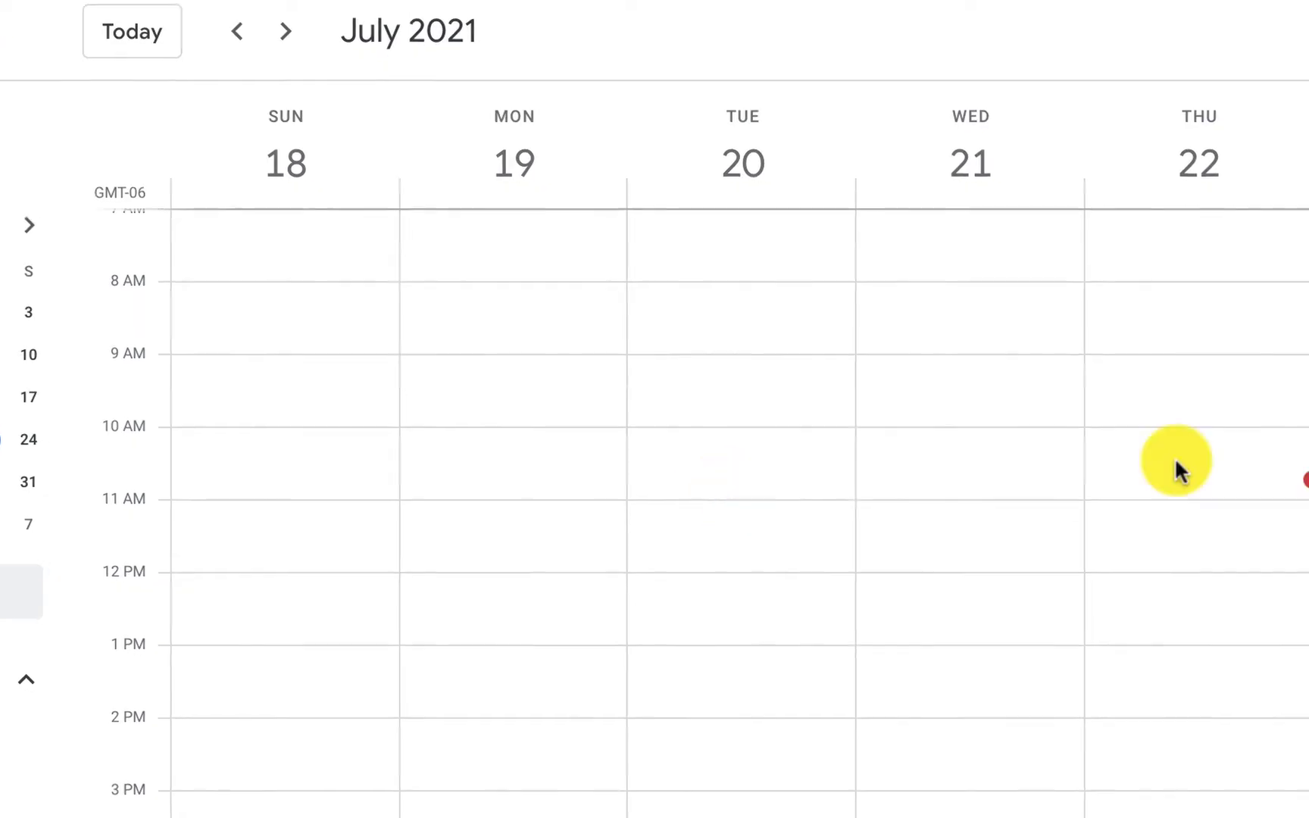
{"action": "left_click", "coordinate": [1308, 523]}
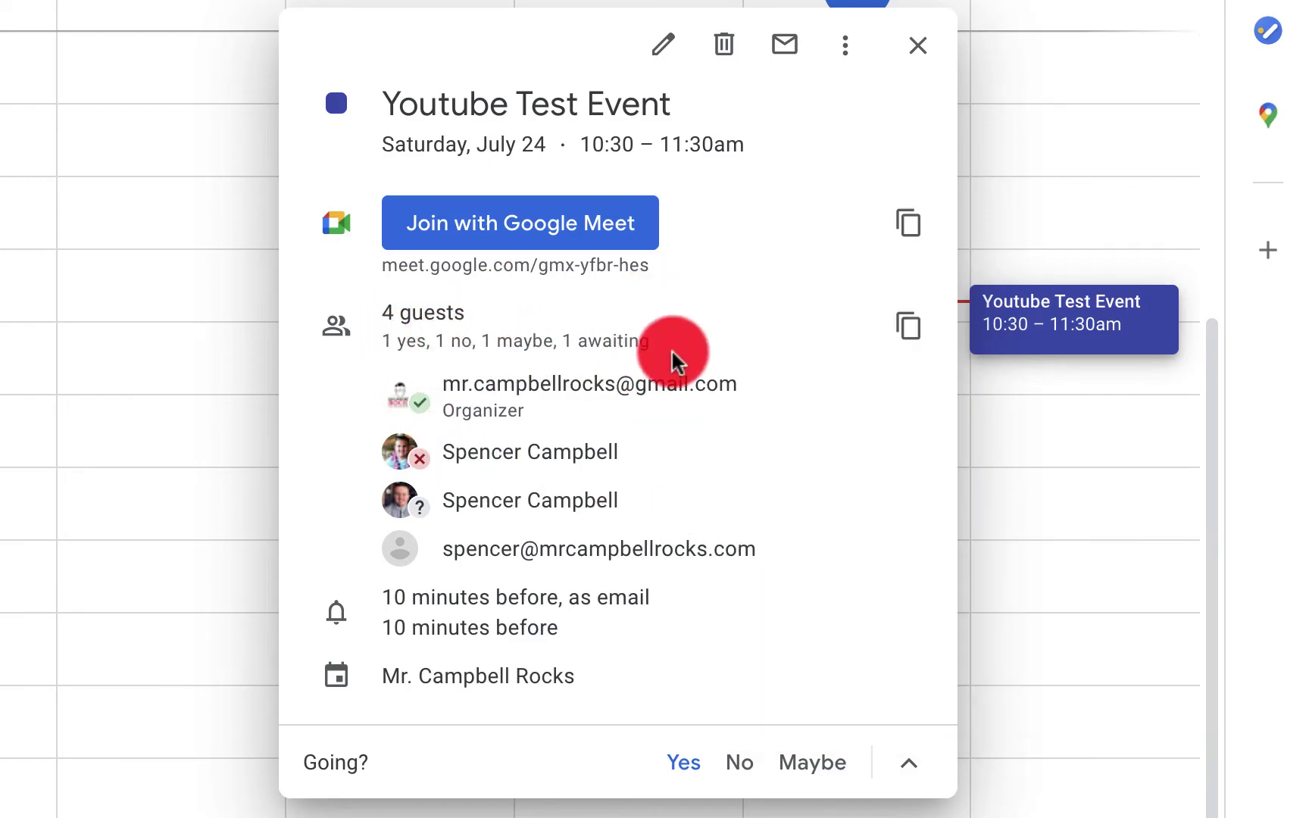
{"action": "mouse_move", "coordinate": [778, 485]}
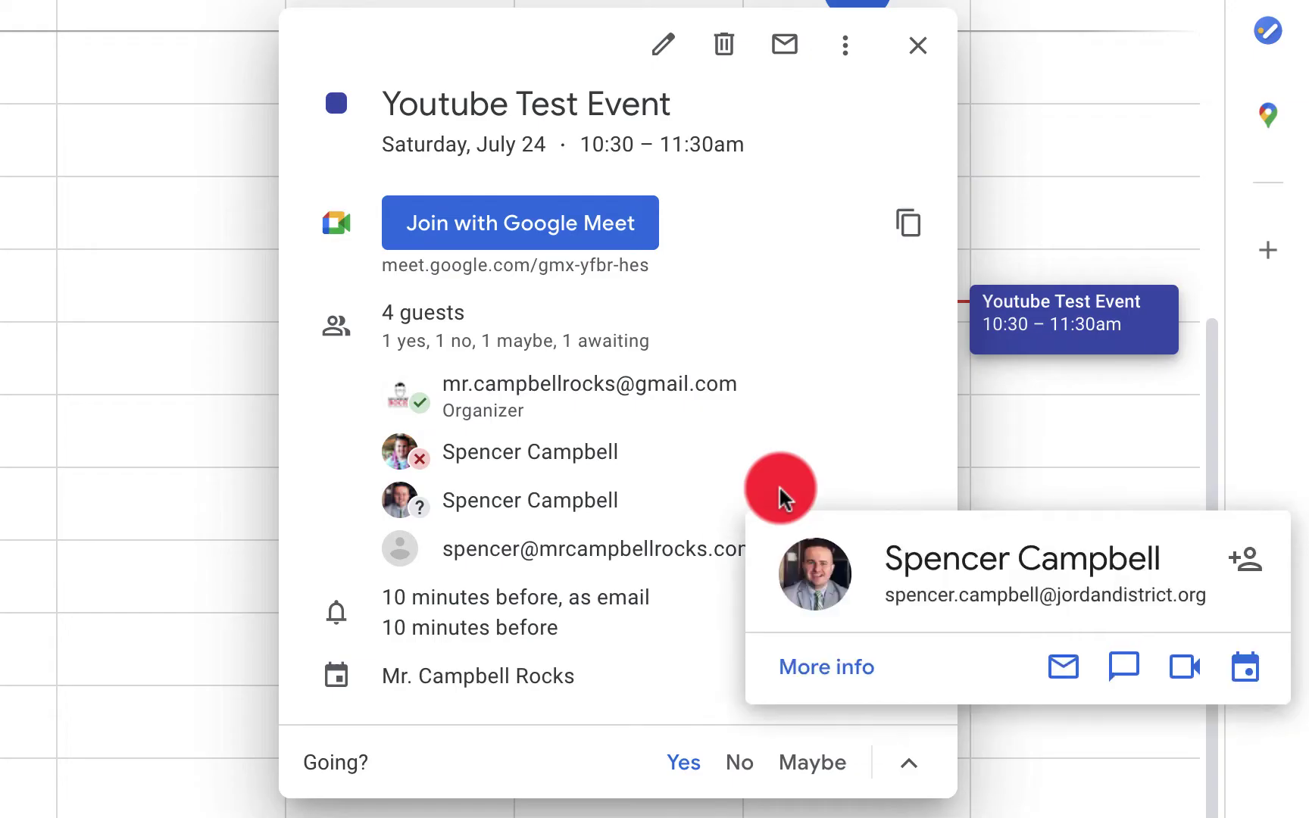
{"action": "mouse_move", "coordinate": [444, 374]}
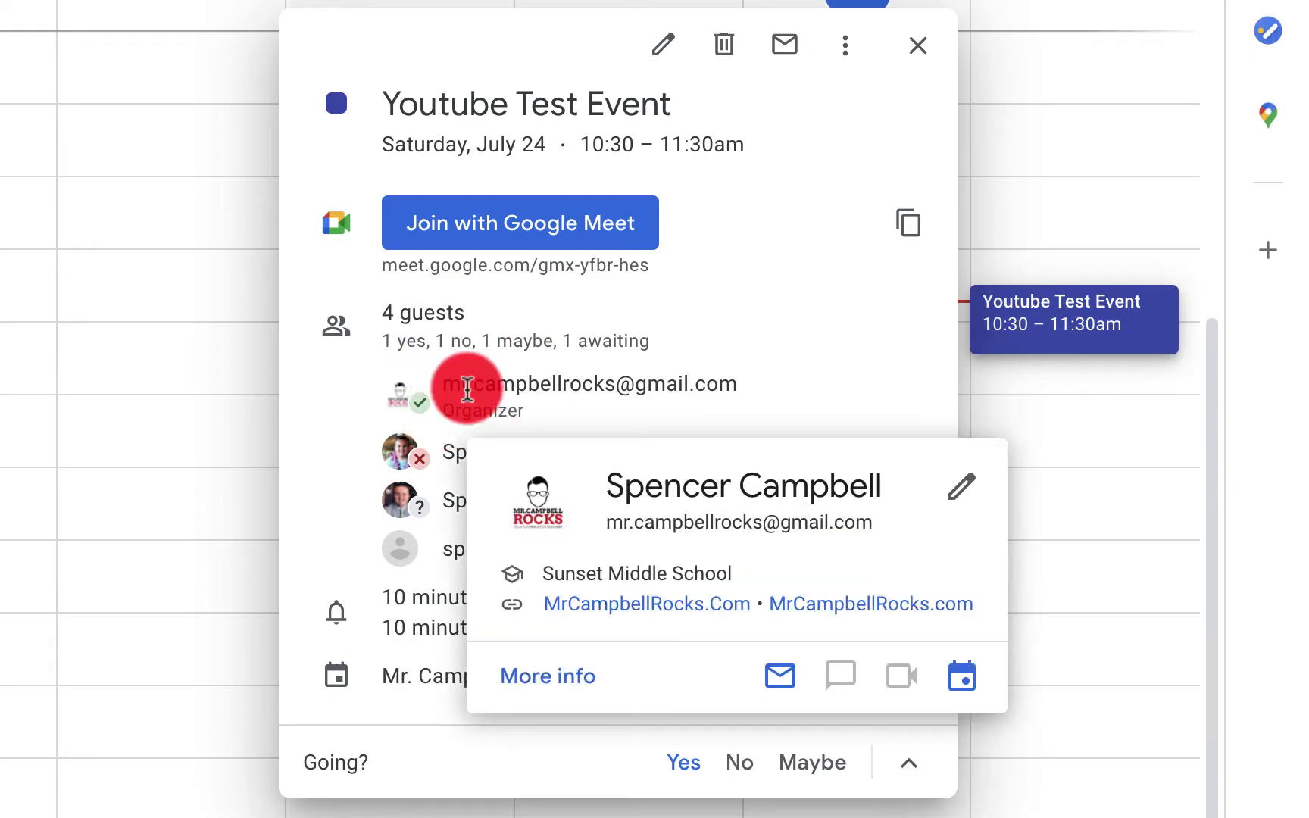
{"action": "mouse_move", "coordinate": [422, 456]}
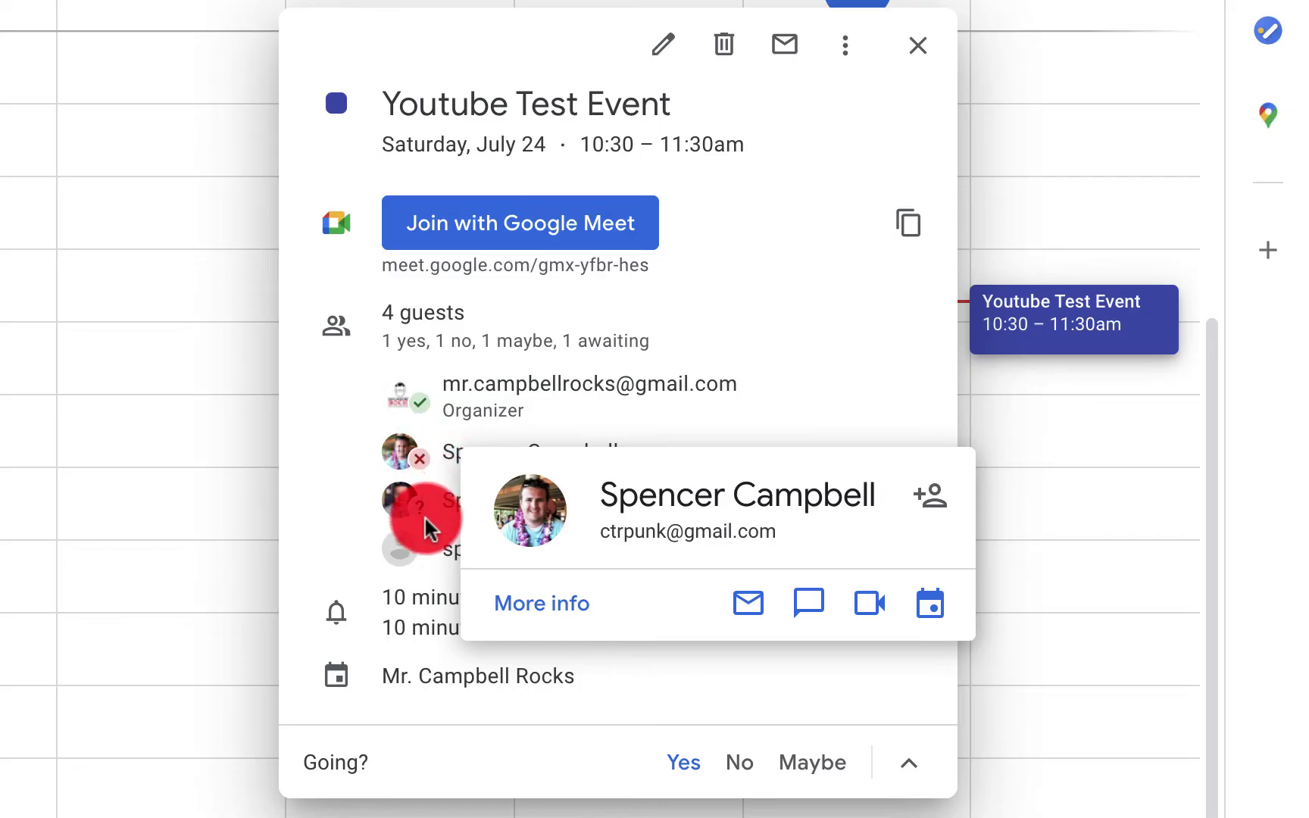
{"action": "mouse_move", "coordinate": [418, 511]}
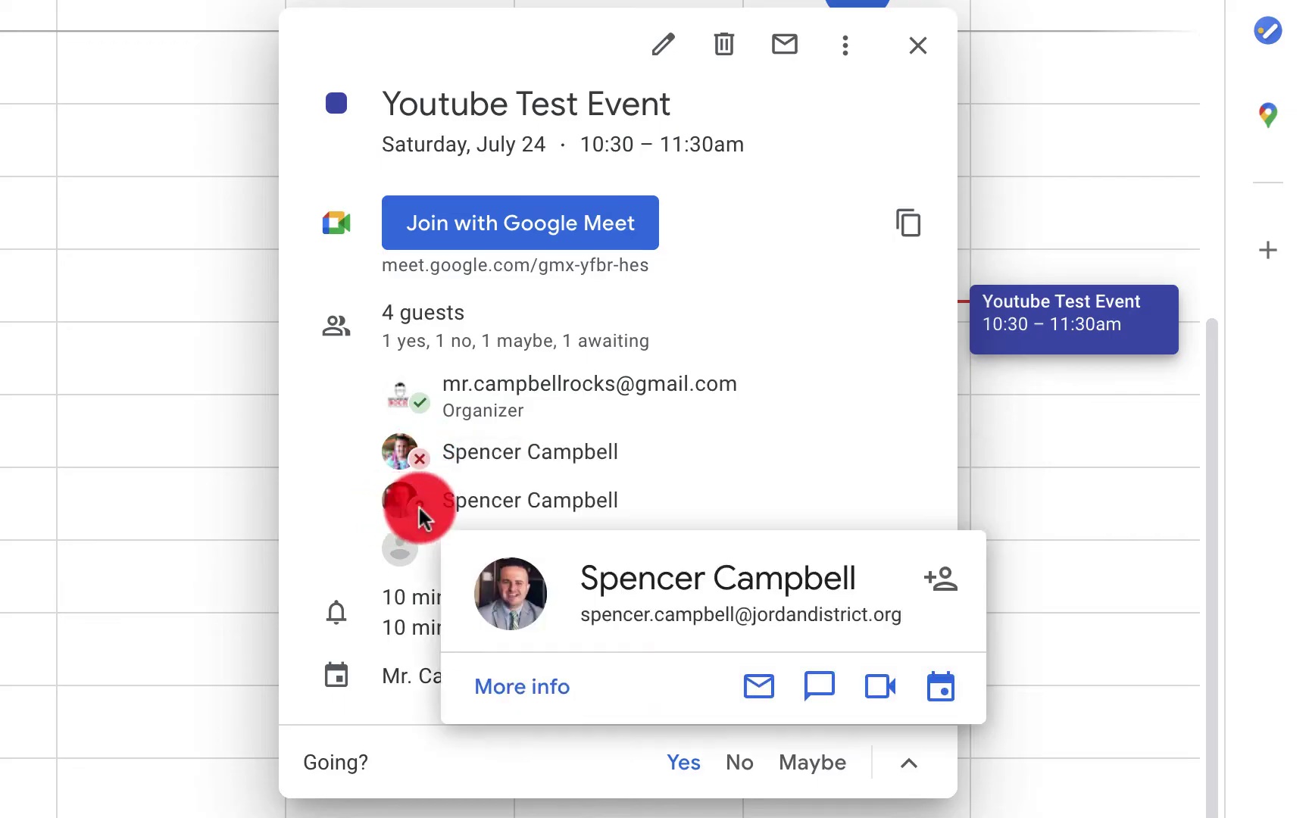
{"action": "mouse_move", "coordinate": [409, 538]}
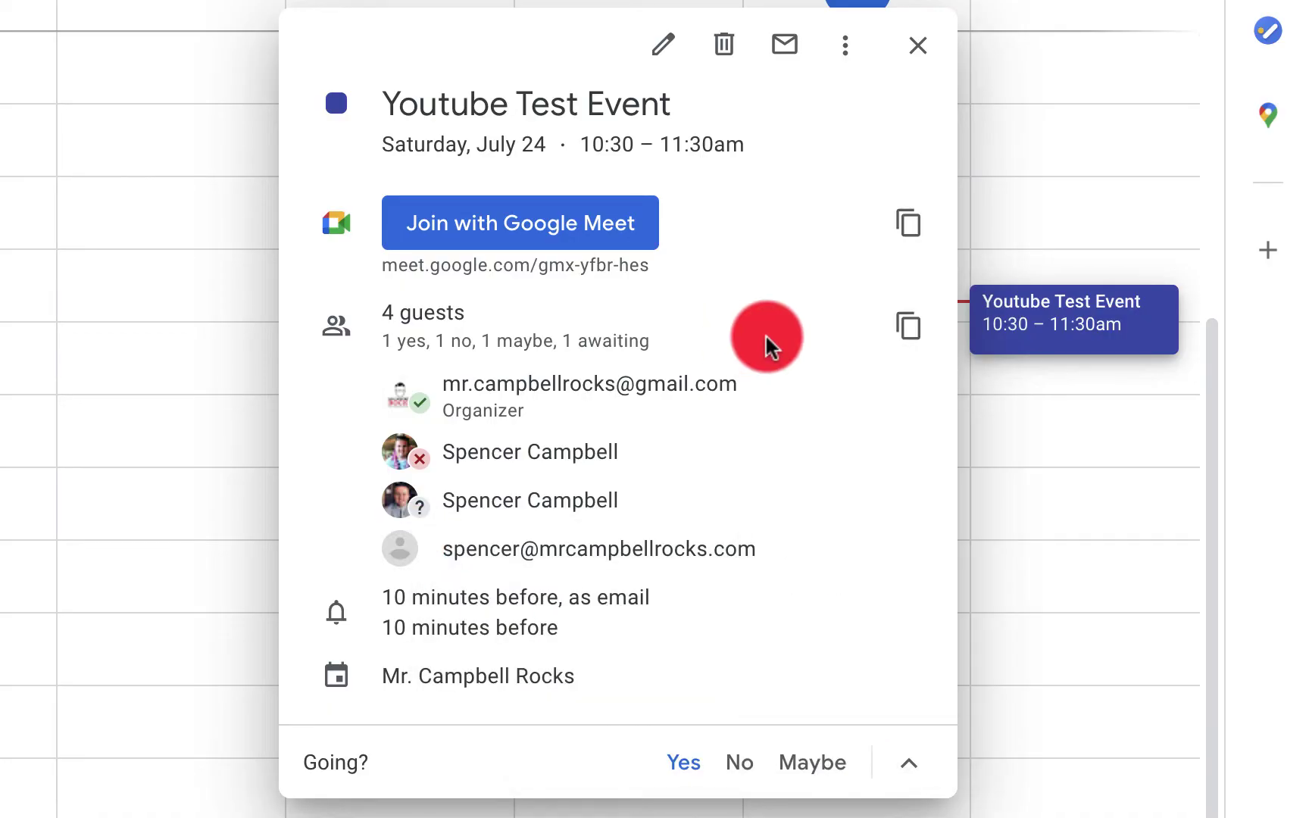
{"action": "left_click", "coordinate": [903, 340]}
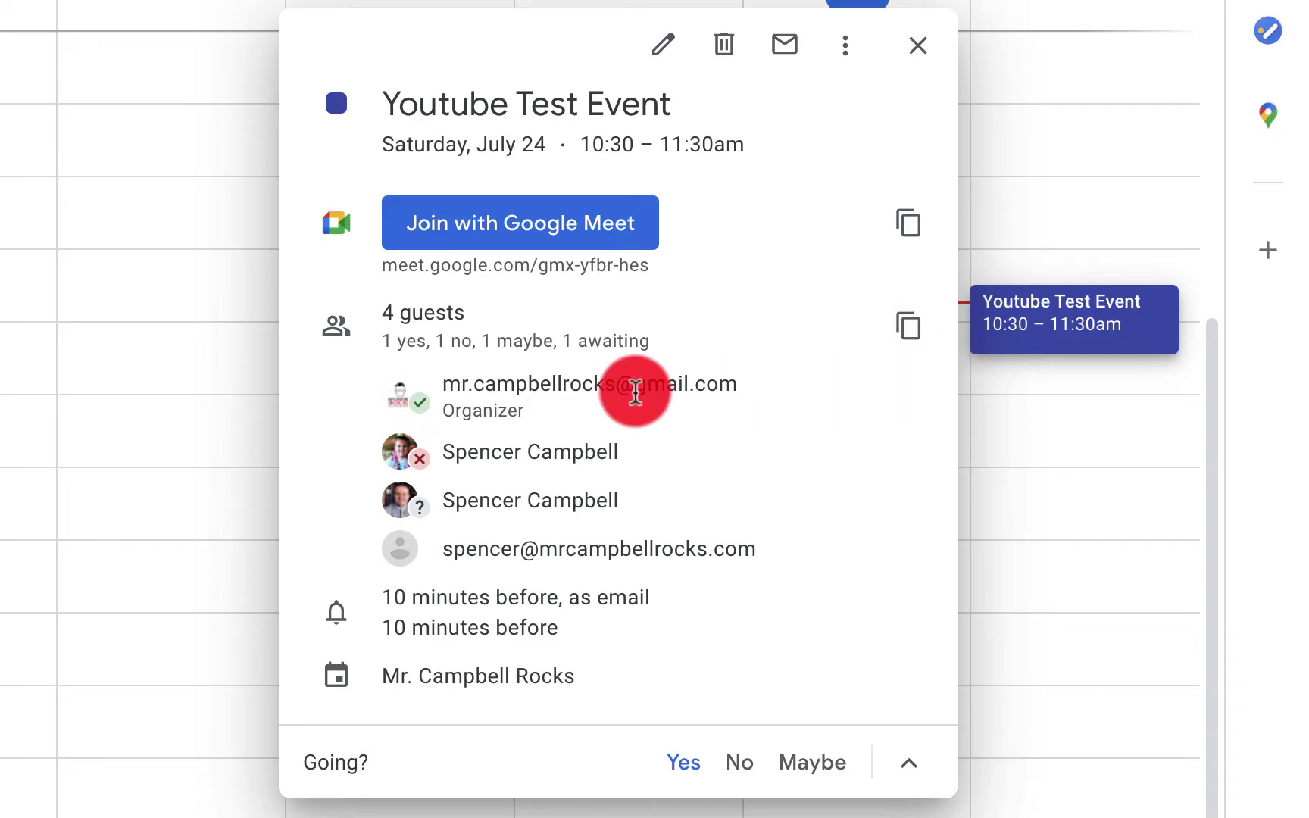
{"action": "mouse_move", "coordinate": [433, 417]}
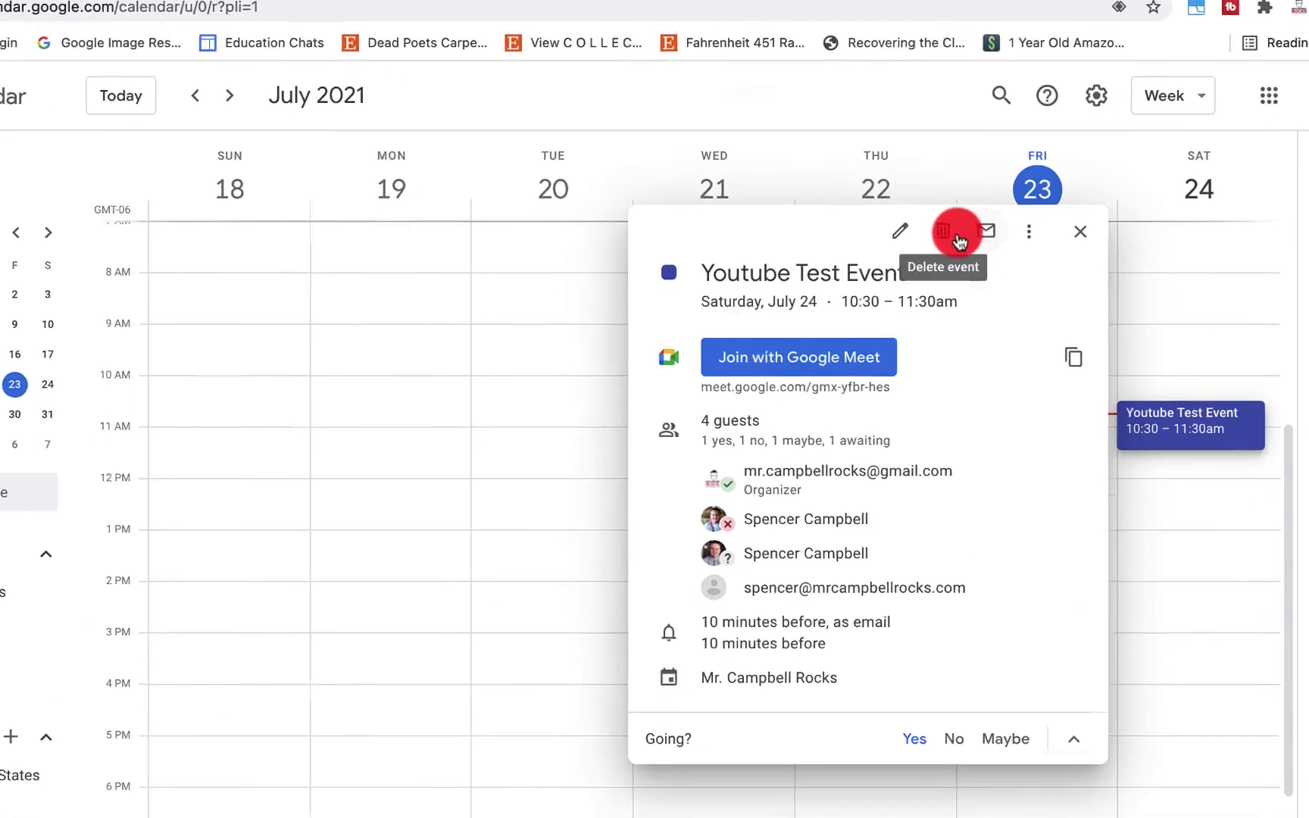
Delete Youtube Test Event and notify its guests with cancellation emails
{"action": "left_click", "coordinate": [916, 195]}
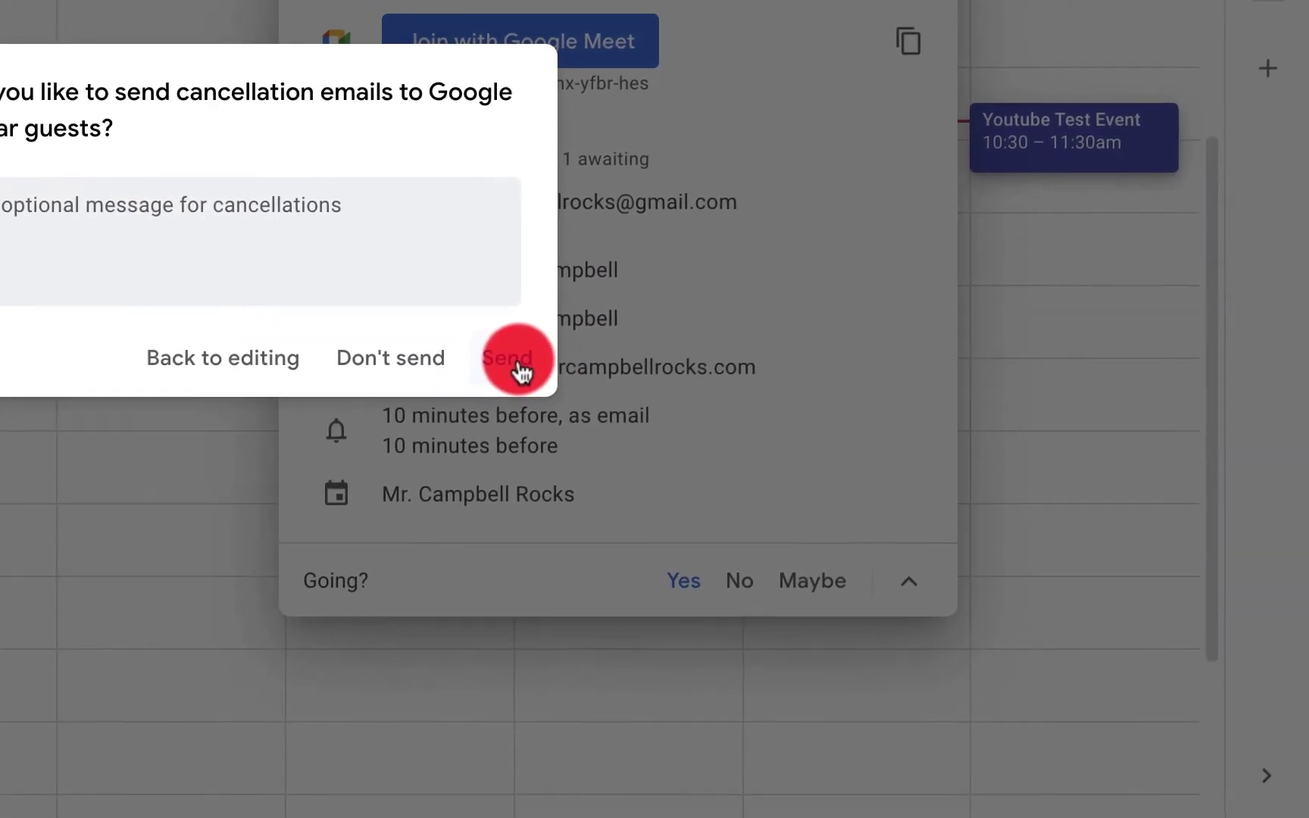
{"action": "left_click", "coordinate": [521, 365]}
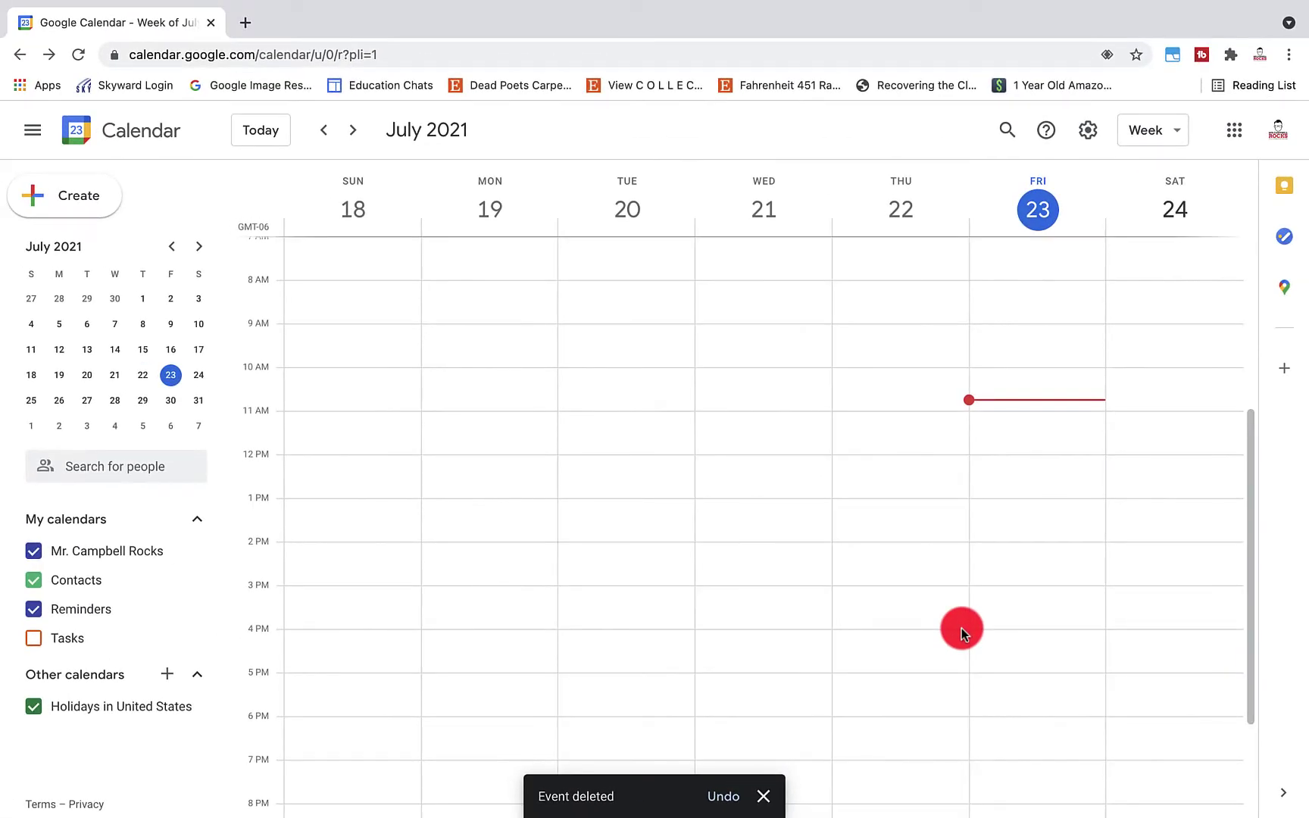
{"action": "key", "text": "ctrl+Right"}
{"action": "key", "text": "ctrl+Right"}
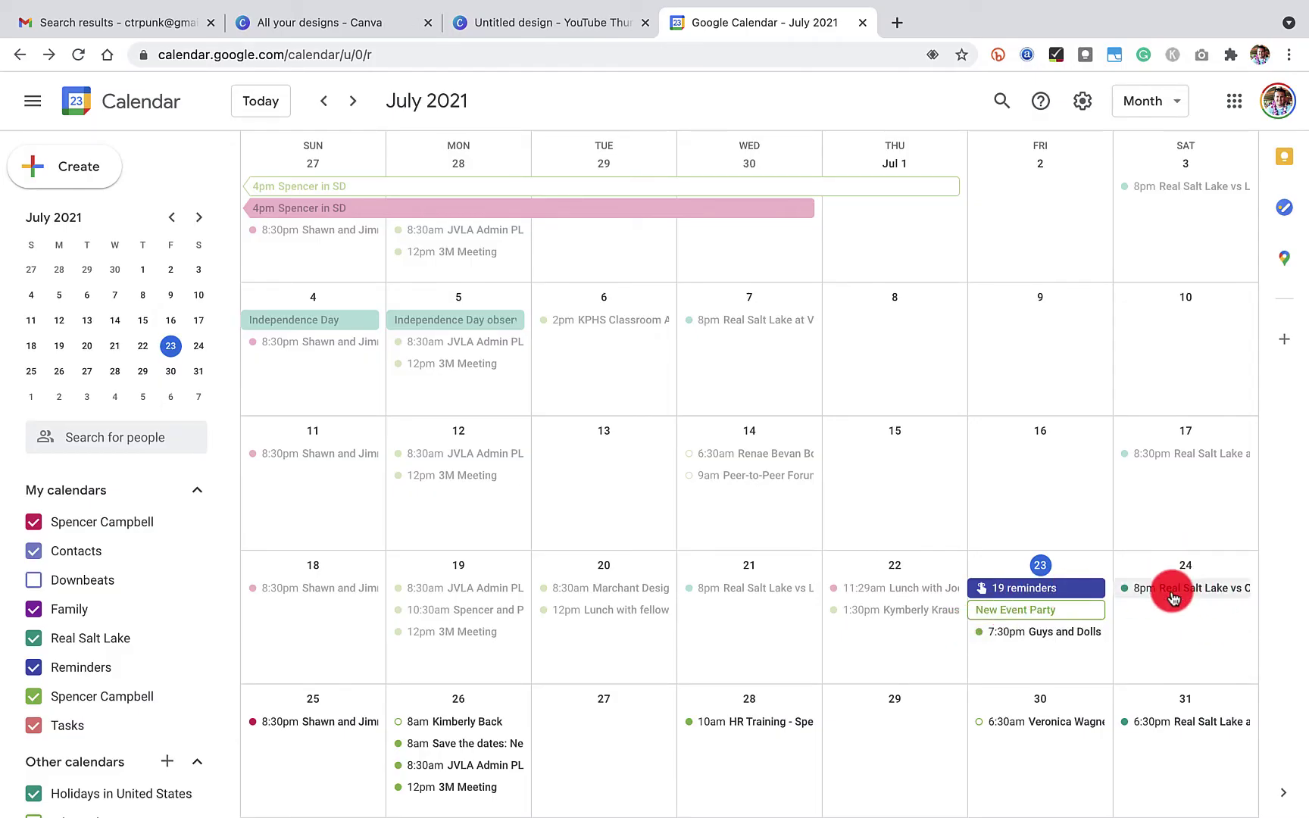
{"action": "key", "text": "ctrl+Left"}
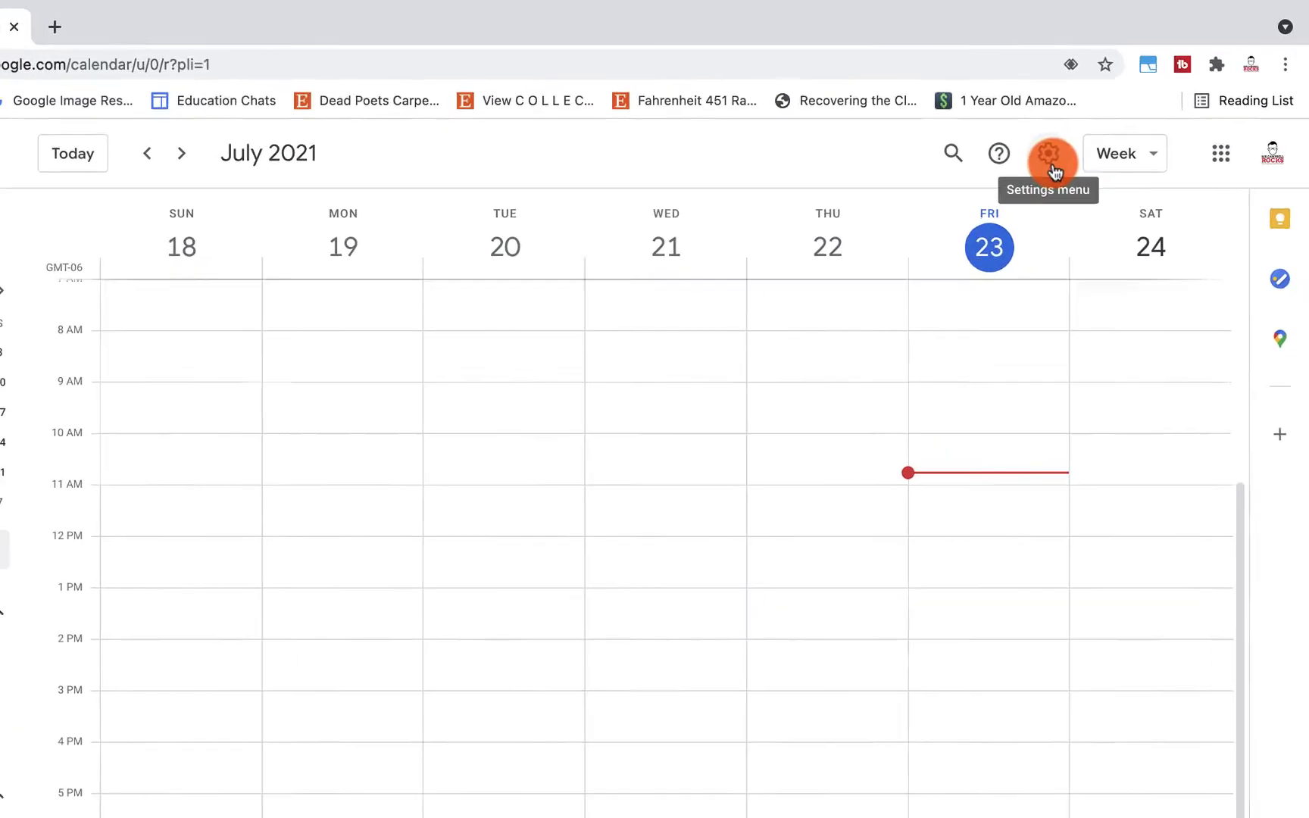
Restore Youtube Test Event from the calendar Trash and go back to the week view
{"action": "left_click", "coordinate": [1052, 167]}
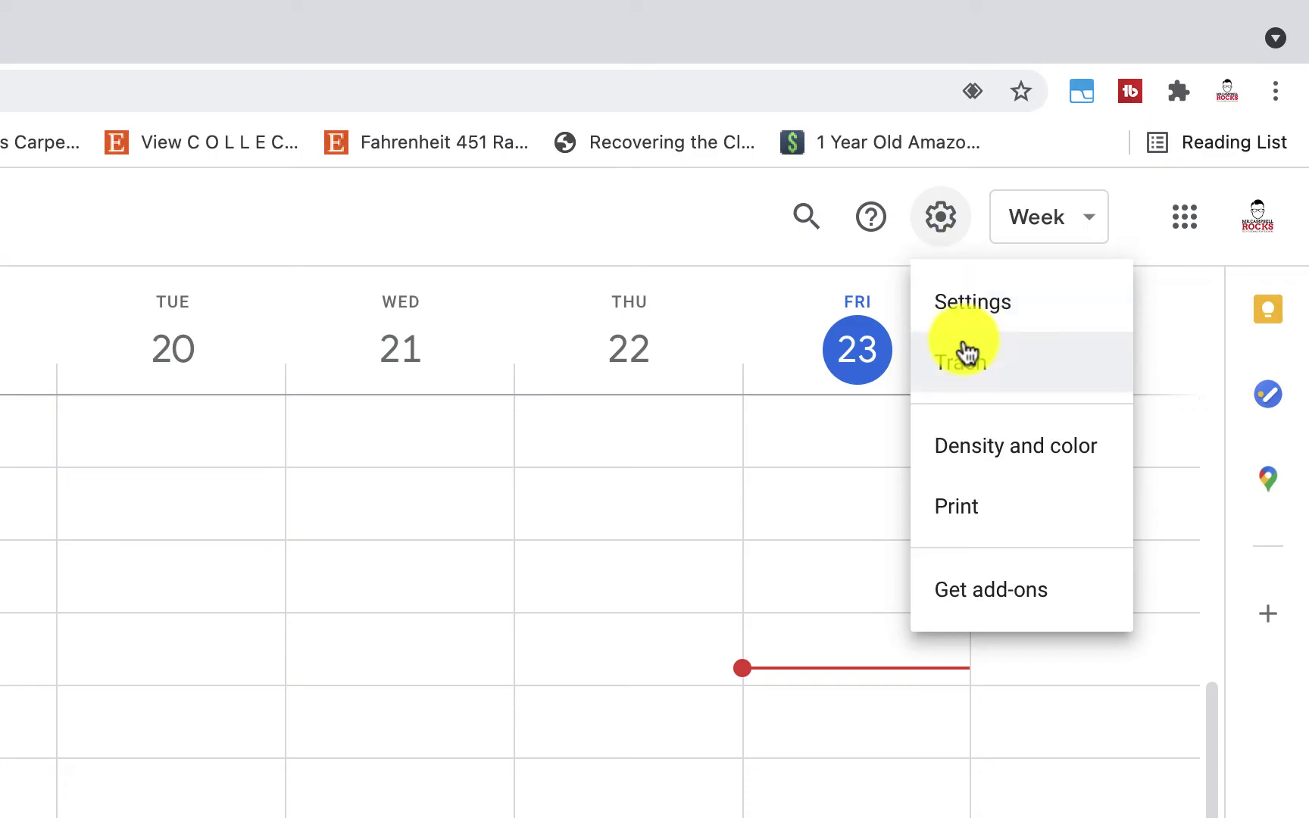
{"action": "left_click", "coordinate": [966, 354]}
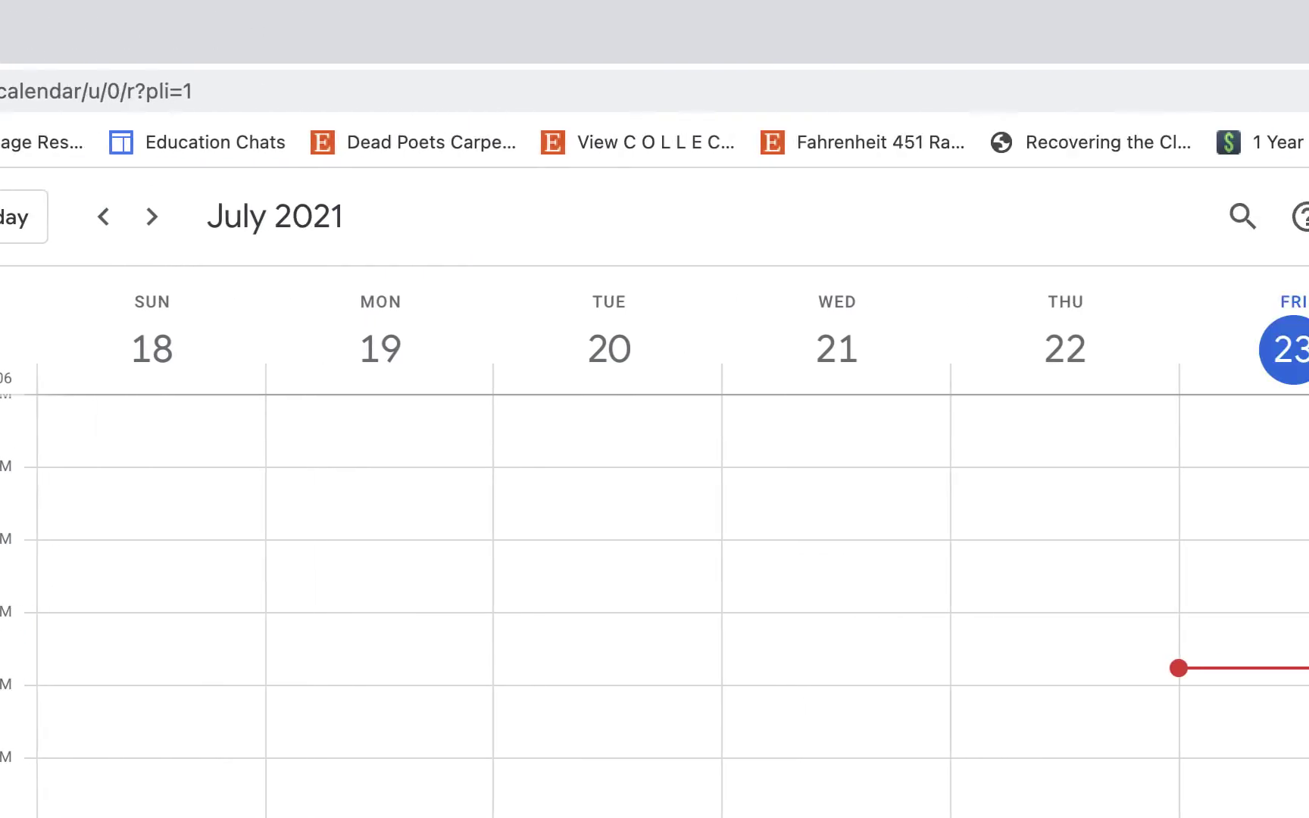
{"action": "left_click", "coordinate": [940, 219]}
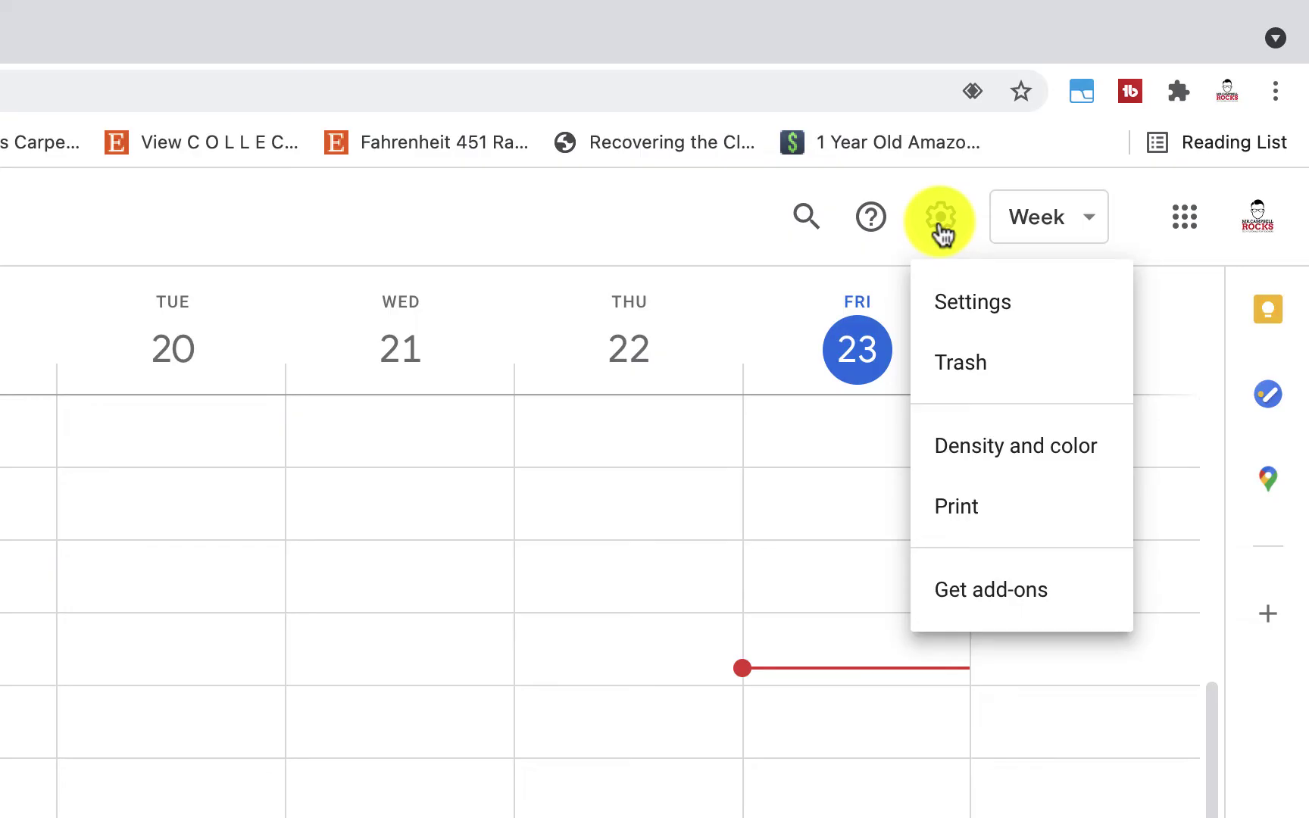
{"action": "left_click", "coordinate": [970, 371]}
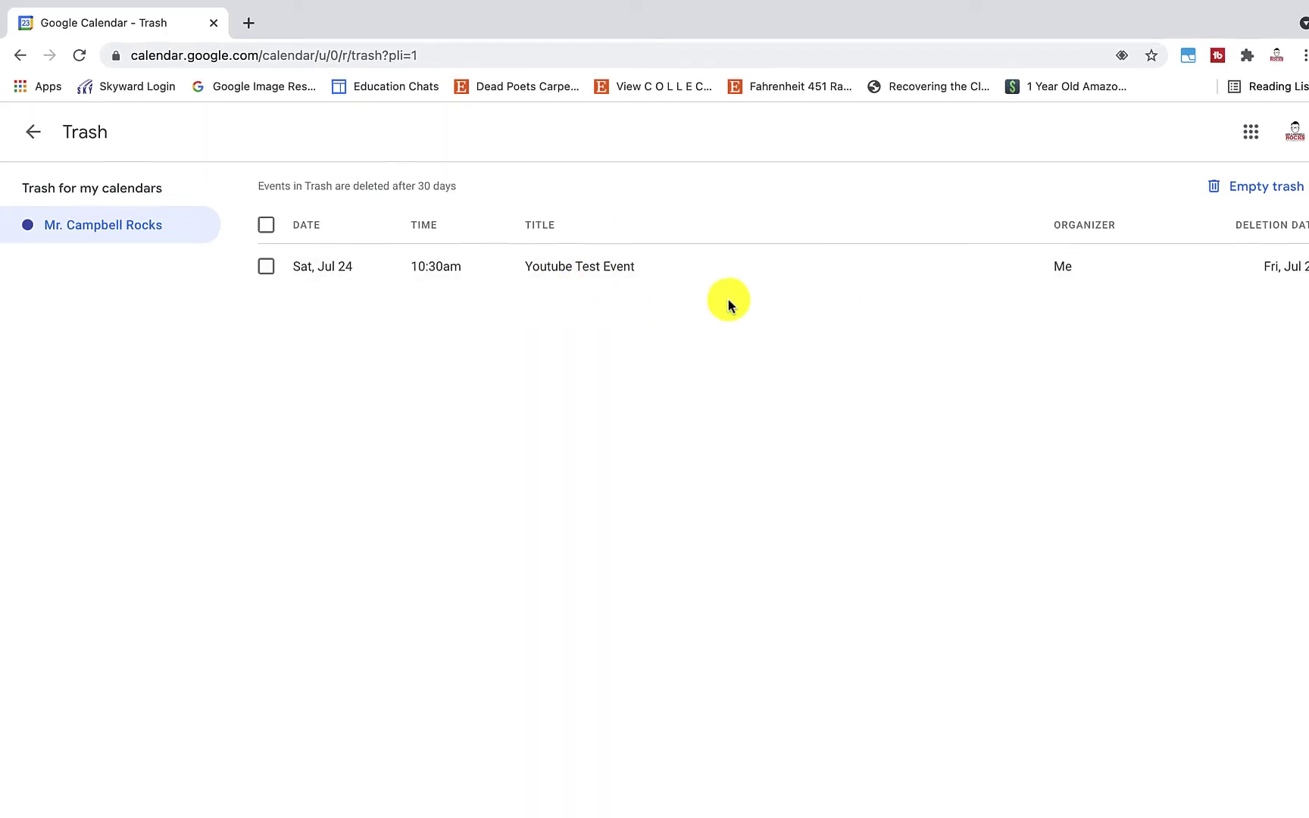
{"action": "left_click", "coordinate": [267, 268]}
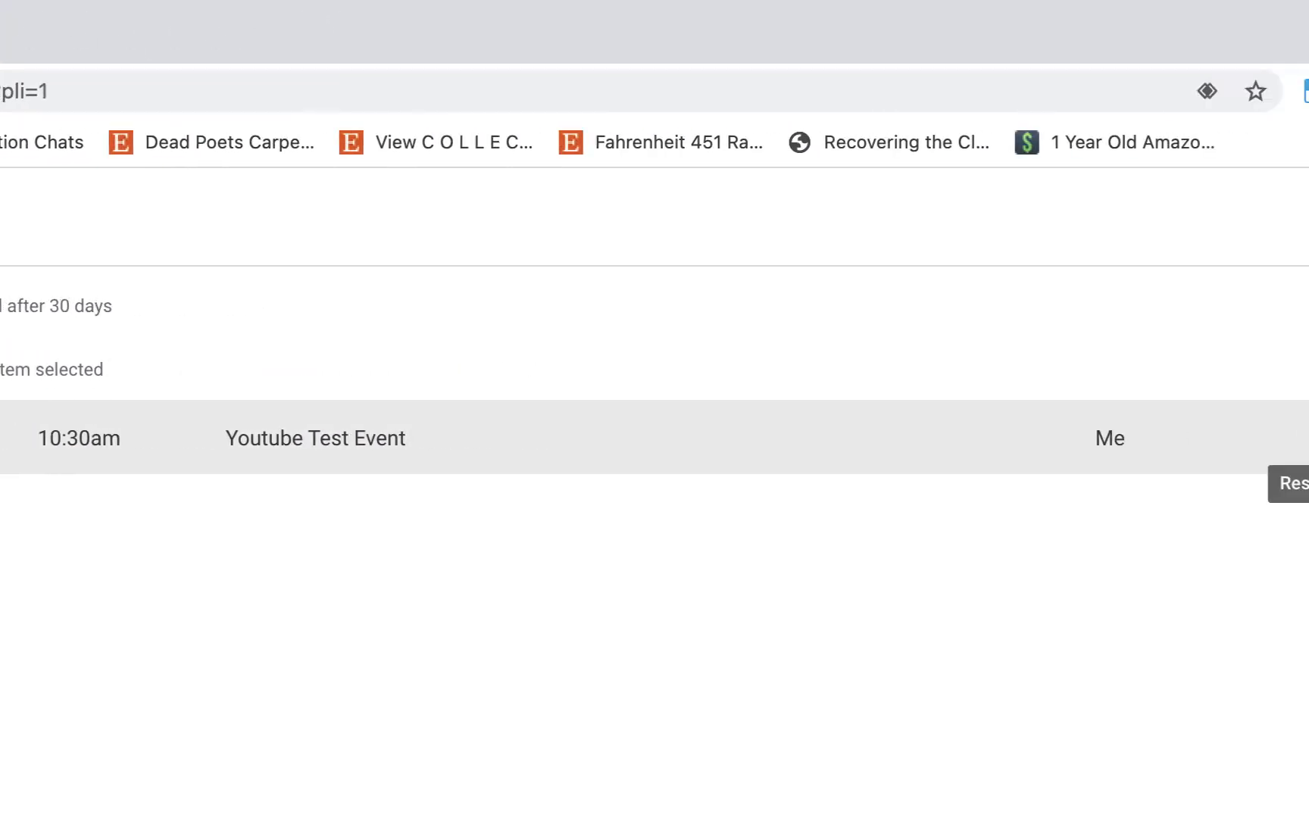
{"action": "left_click", "coordinate": [1308, 436]}
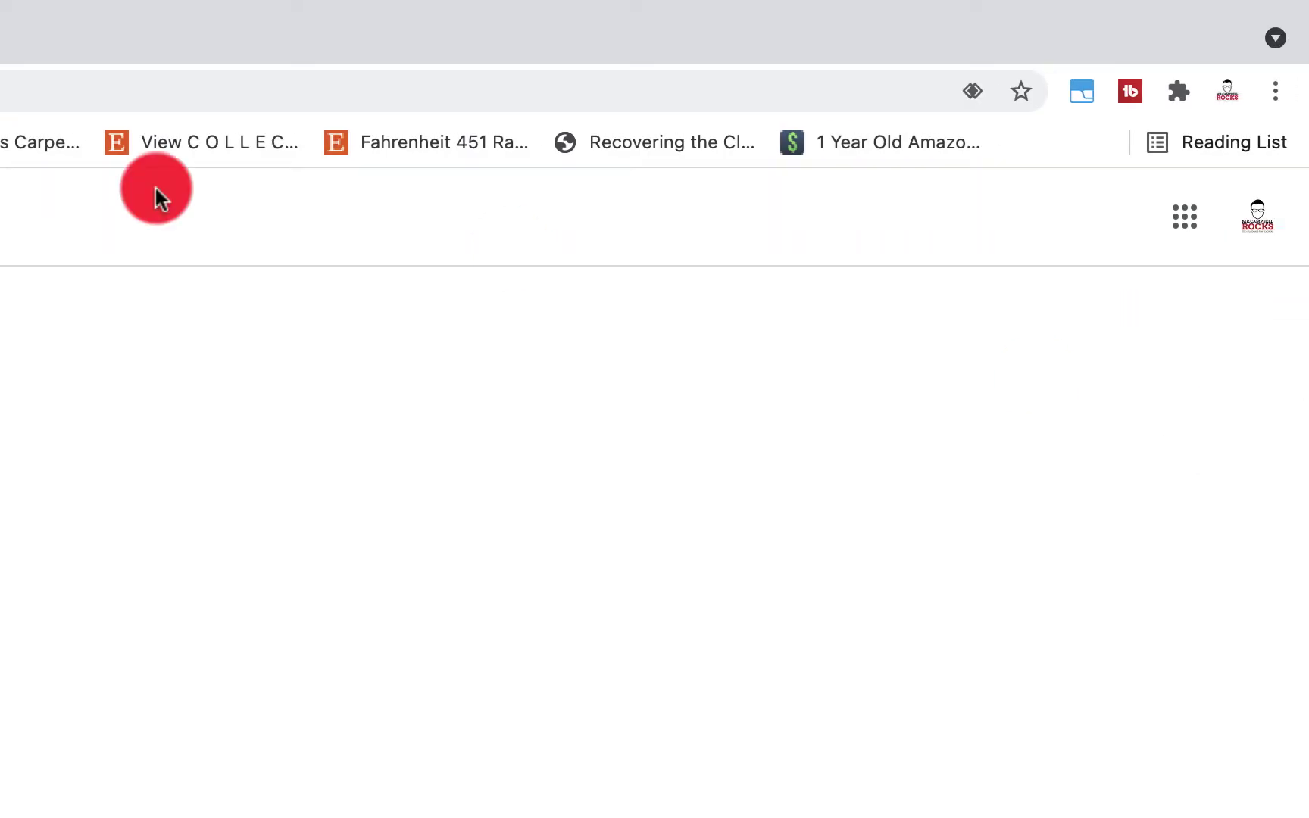
{"action": "left_click", "coordinate": [32, 91]}
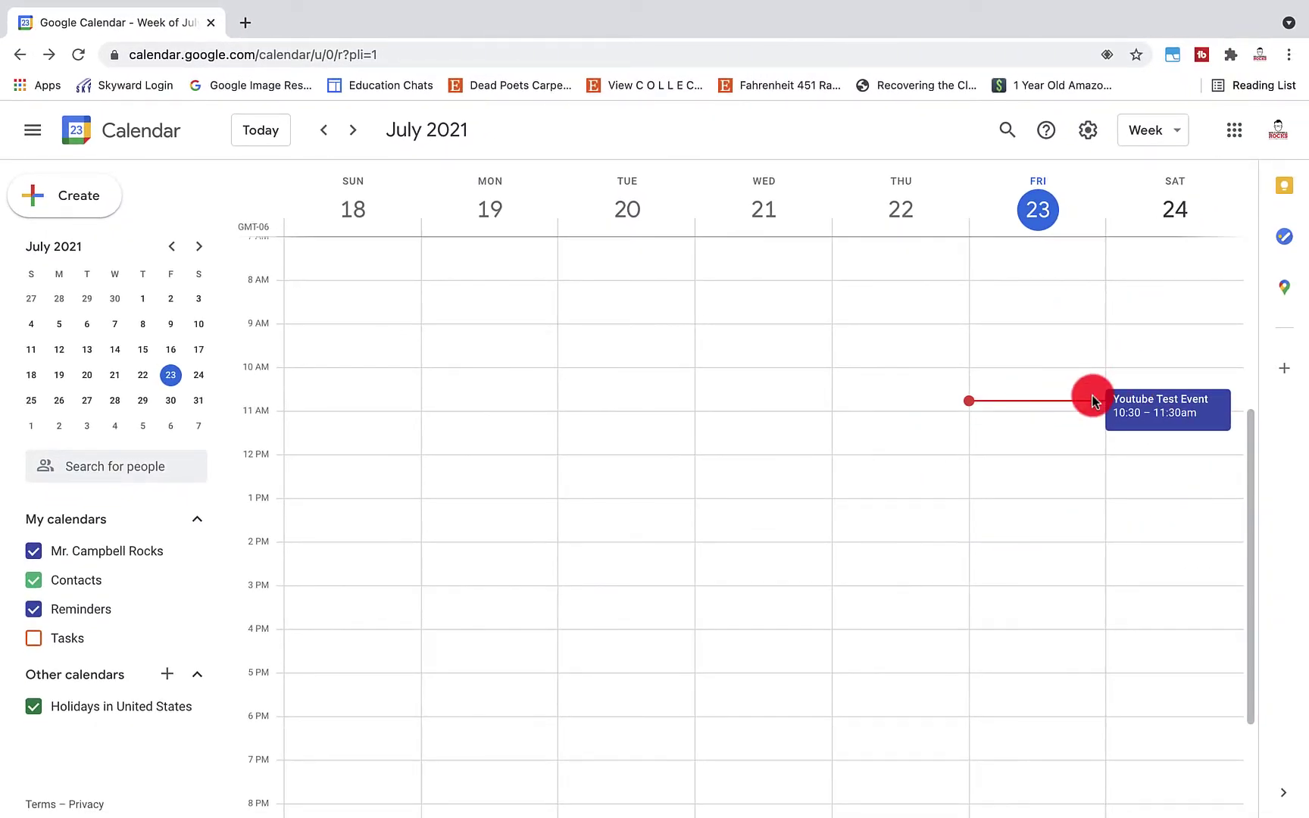
From the event editor, email the Youtube Test Event guests the message 'sadfjasdkl;'
{"action": "left_click", "coordinate": [1206, 418]}
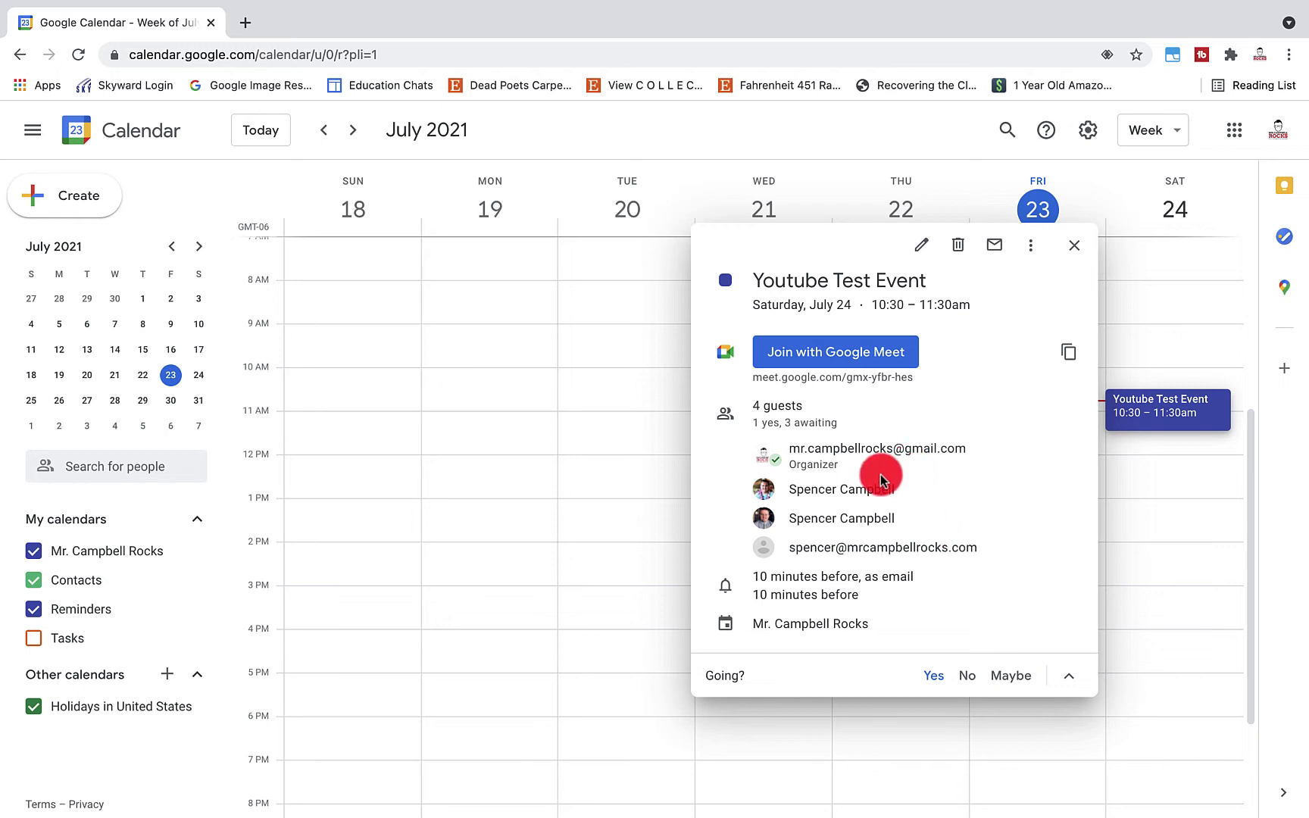
{"action": "mouse_move", "coordinate": [881, 479]}
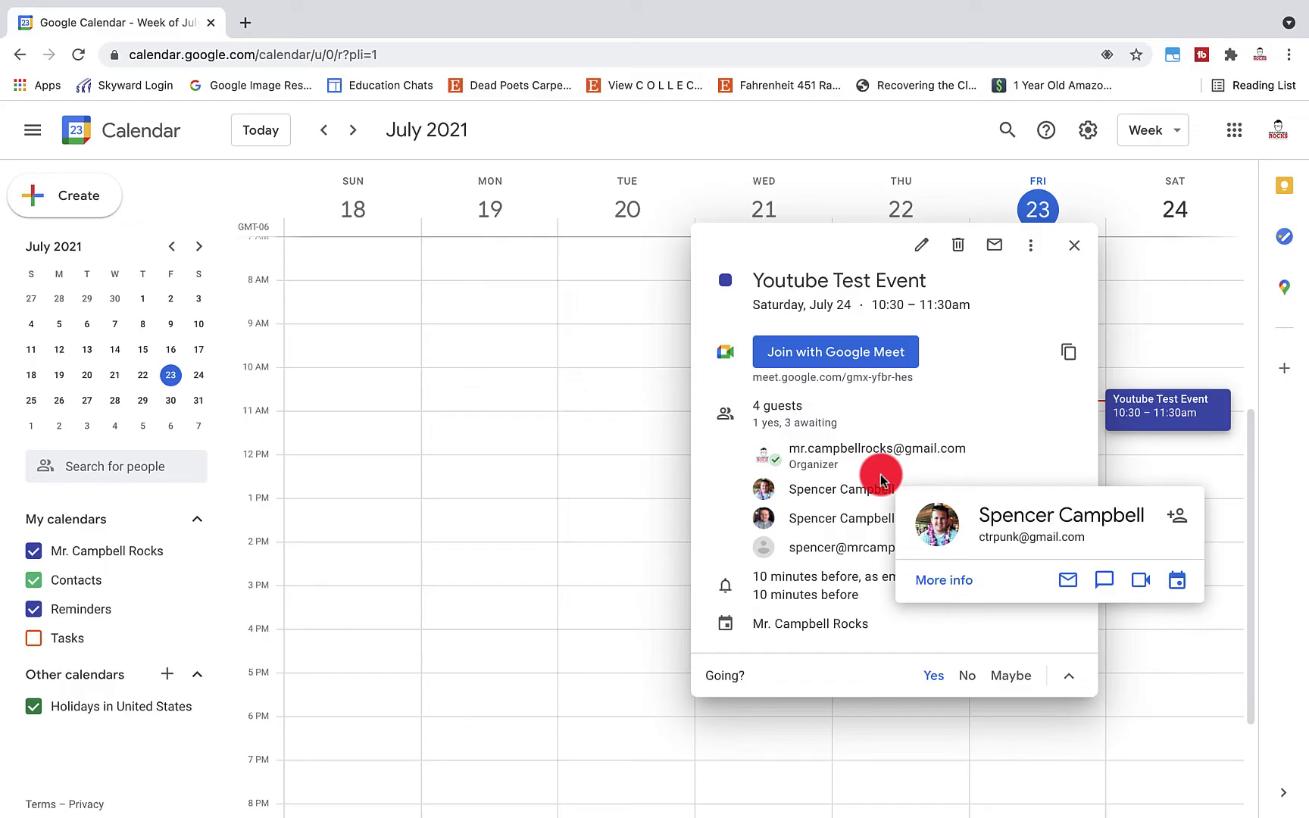
{"action": "left_click", "coordinate": [921, 243]}
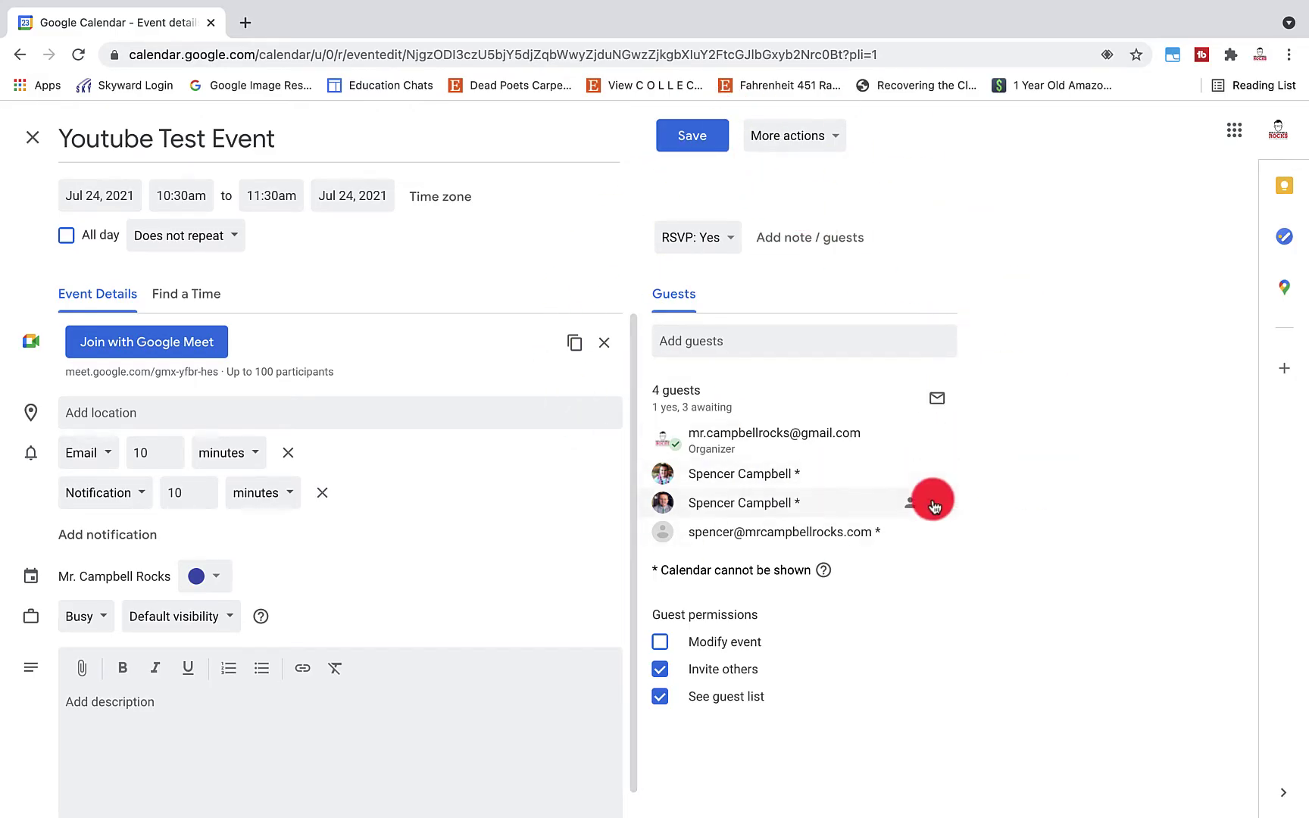
{"action": "left_click", "coordinate": [937, 397]}
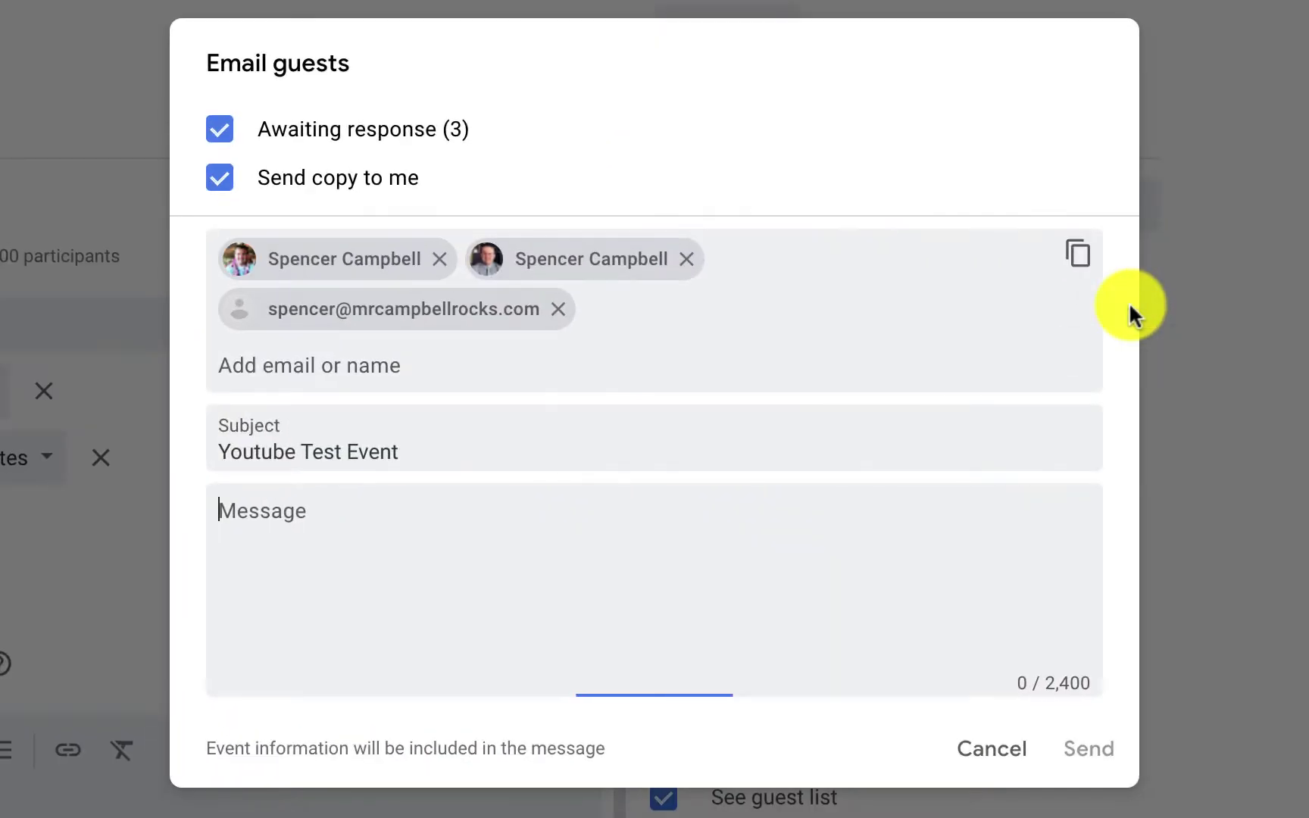
{"action": "left_click", "coordinate": [549, 552]}
{"action": "type", "text": "sadfjasdkl;fjasd;lfjk"}
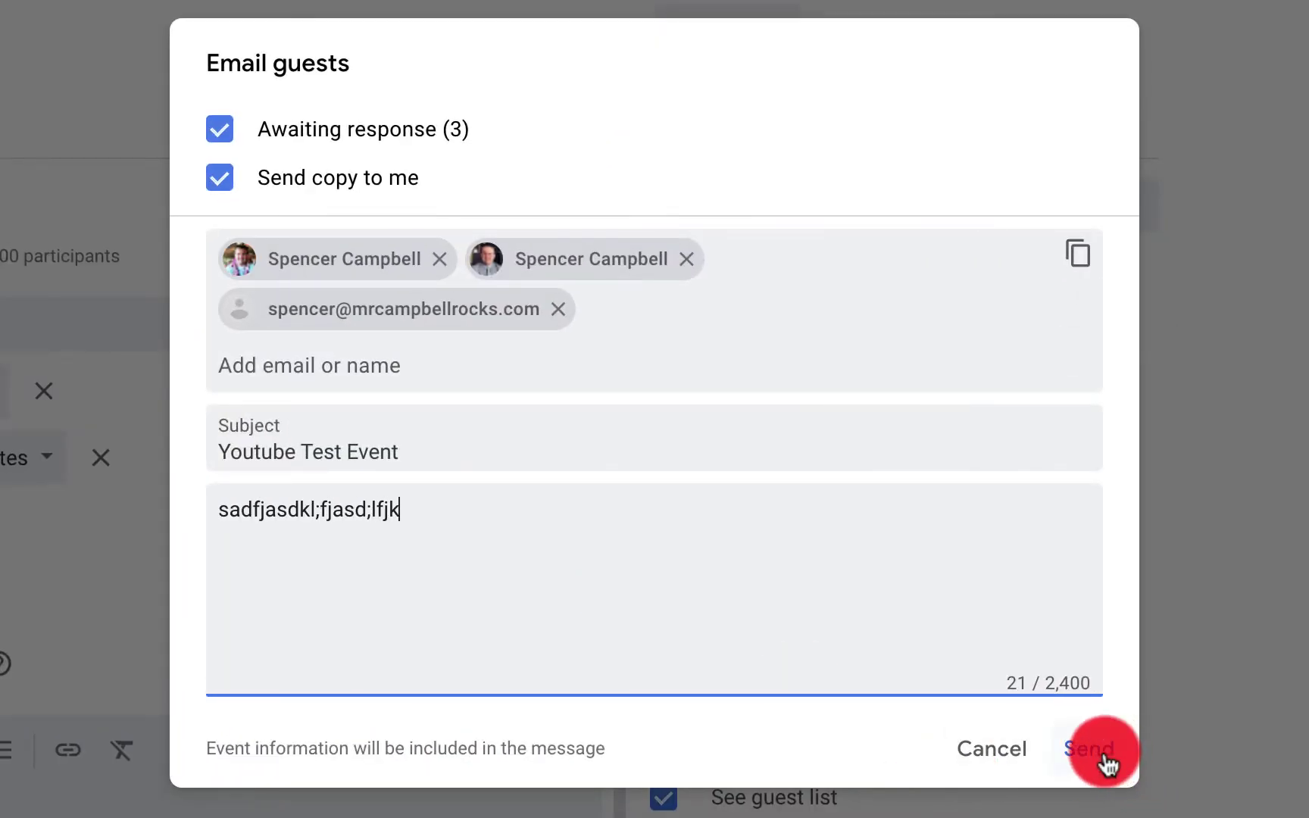
{"action": "left_click", "coordinate": [1088, 749]}
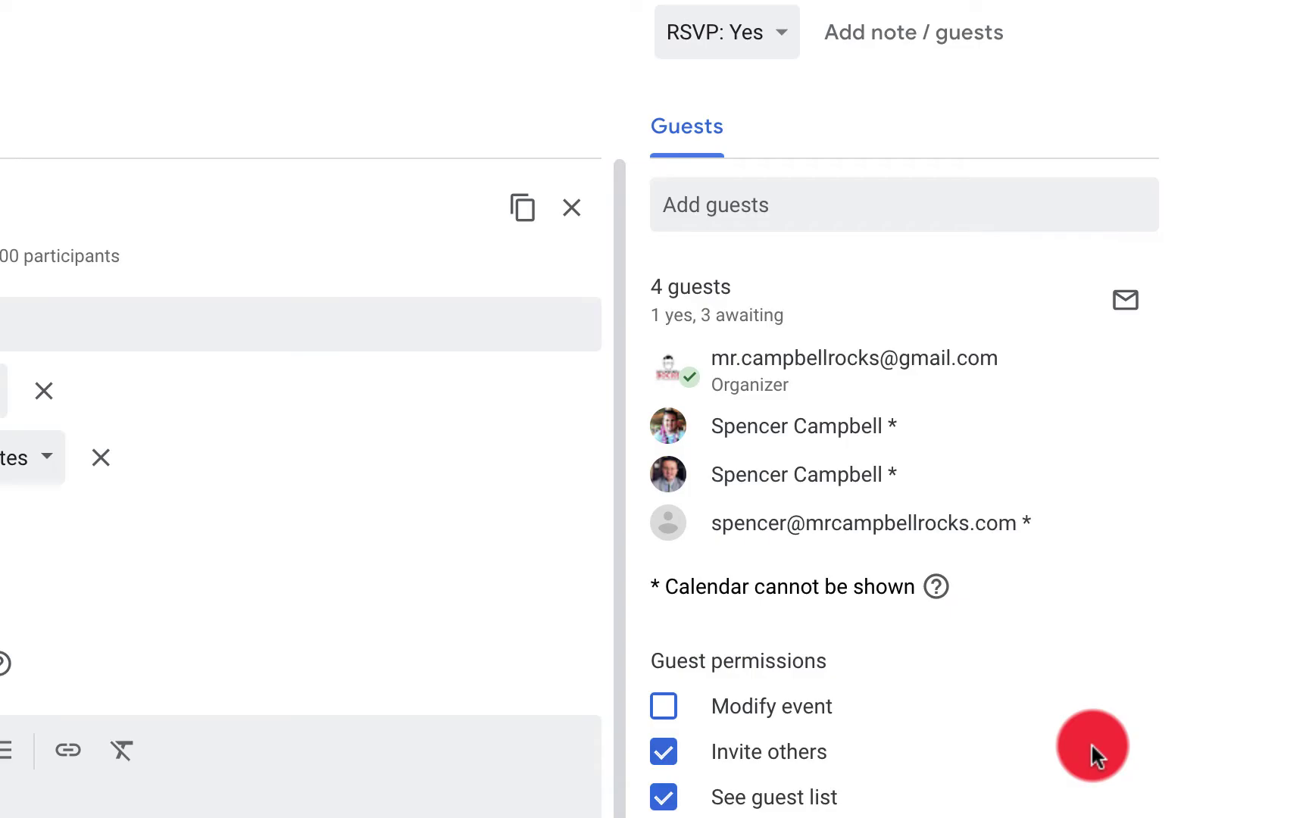
Read the Youtube Test Event email in the Gmail inbox, then return to Calendar
{"action": "left_click", "coordinate": [510, 23]}
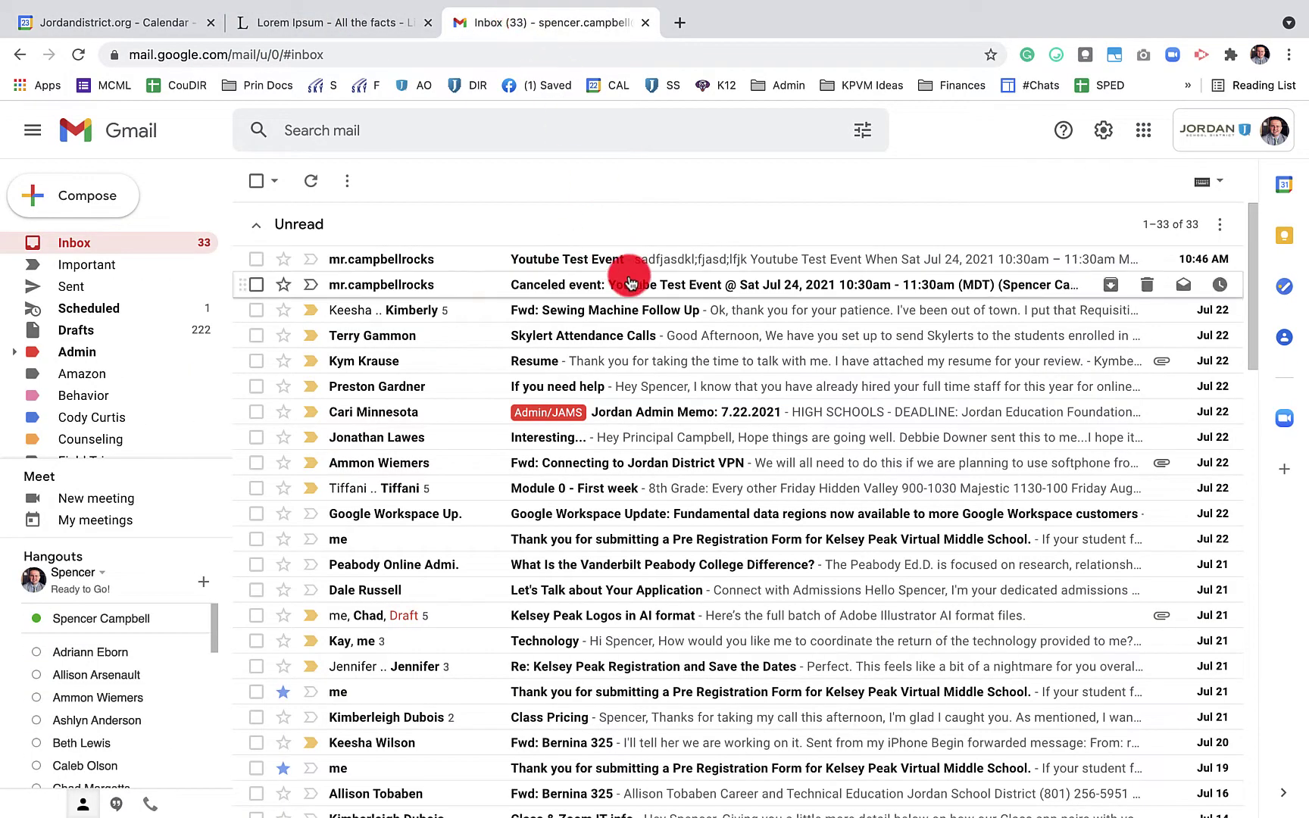
{"action": "left_click", "coordinate": [581, 259]}
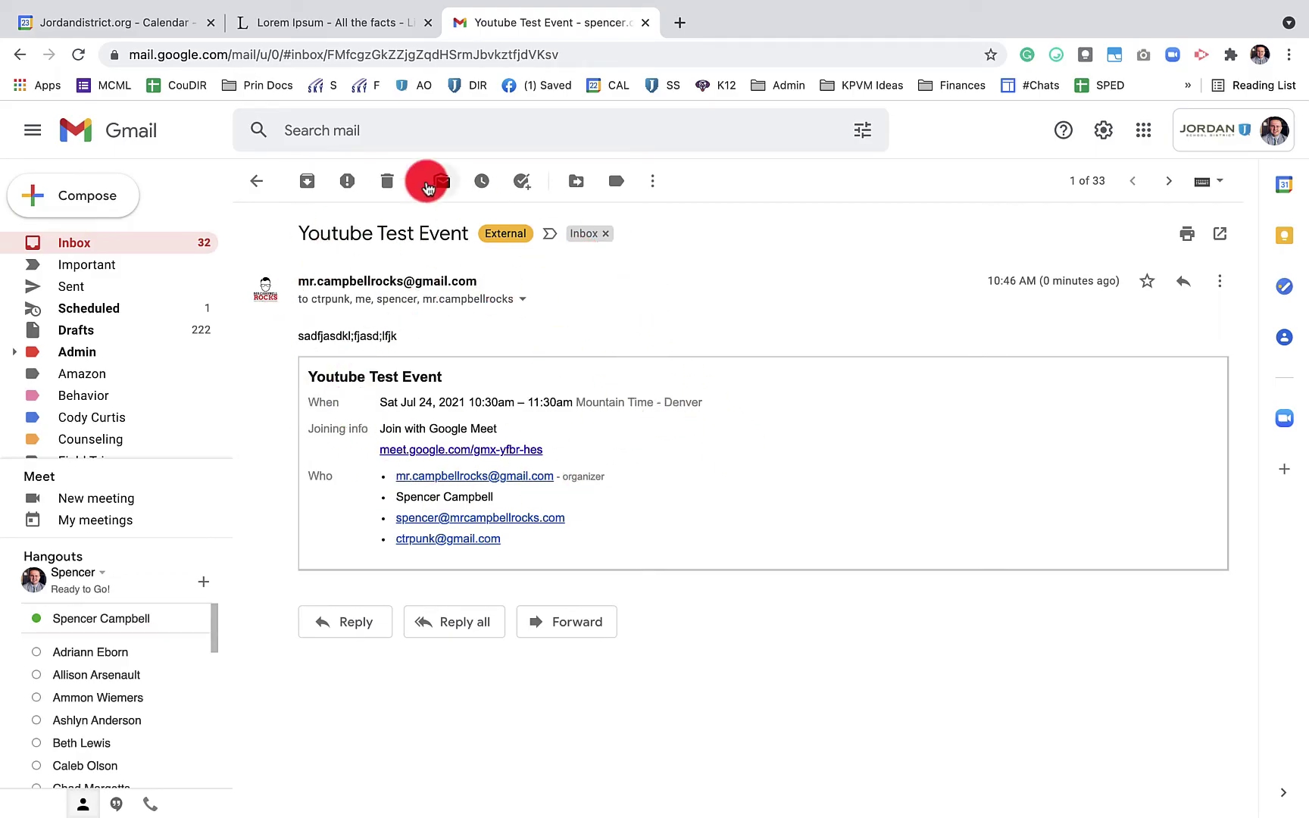
{"action": "left_click", "coordinate": [161, 28]}
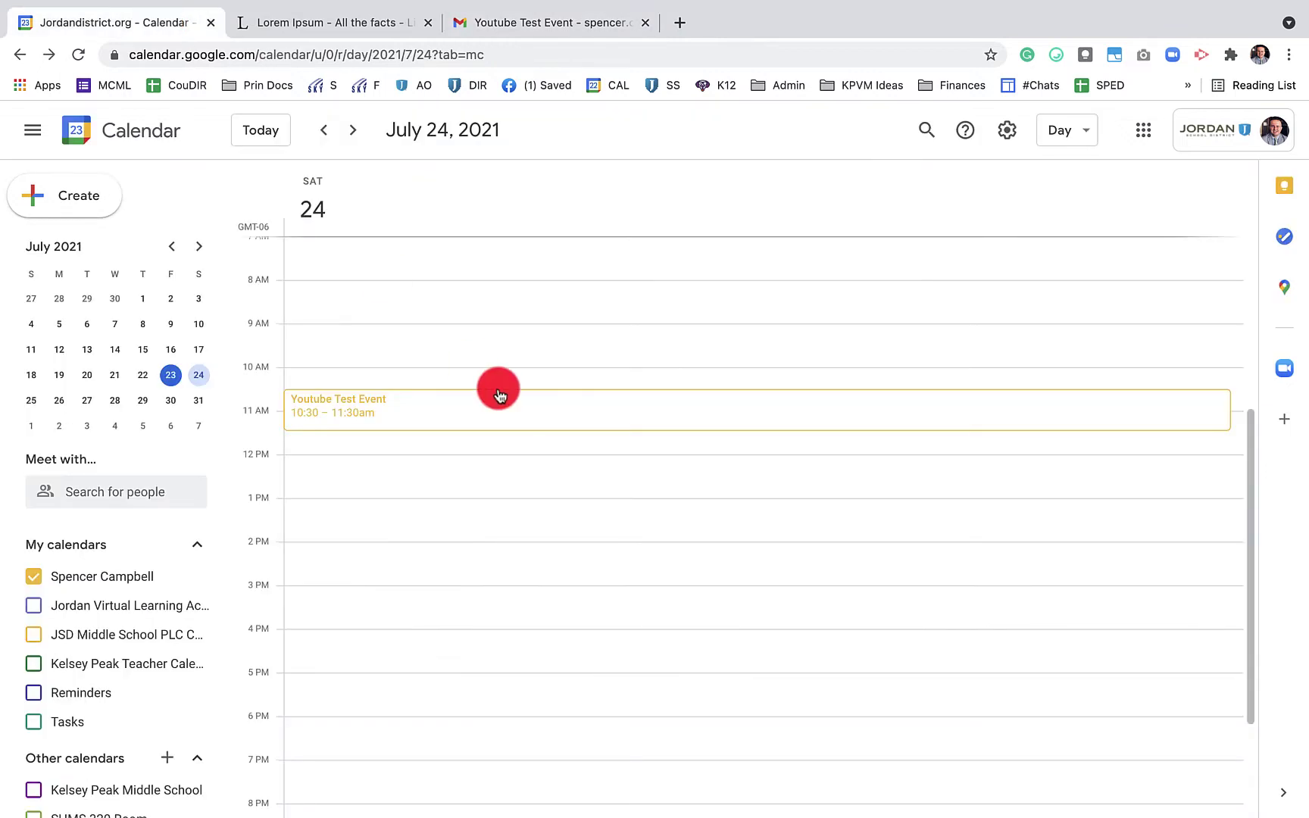
RSVP Yes to Youtube Test Event and enable the Contacts calendar, re-ticking Reminders
{"action": "left_click", "coordinate": [583, 411]}
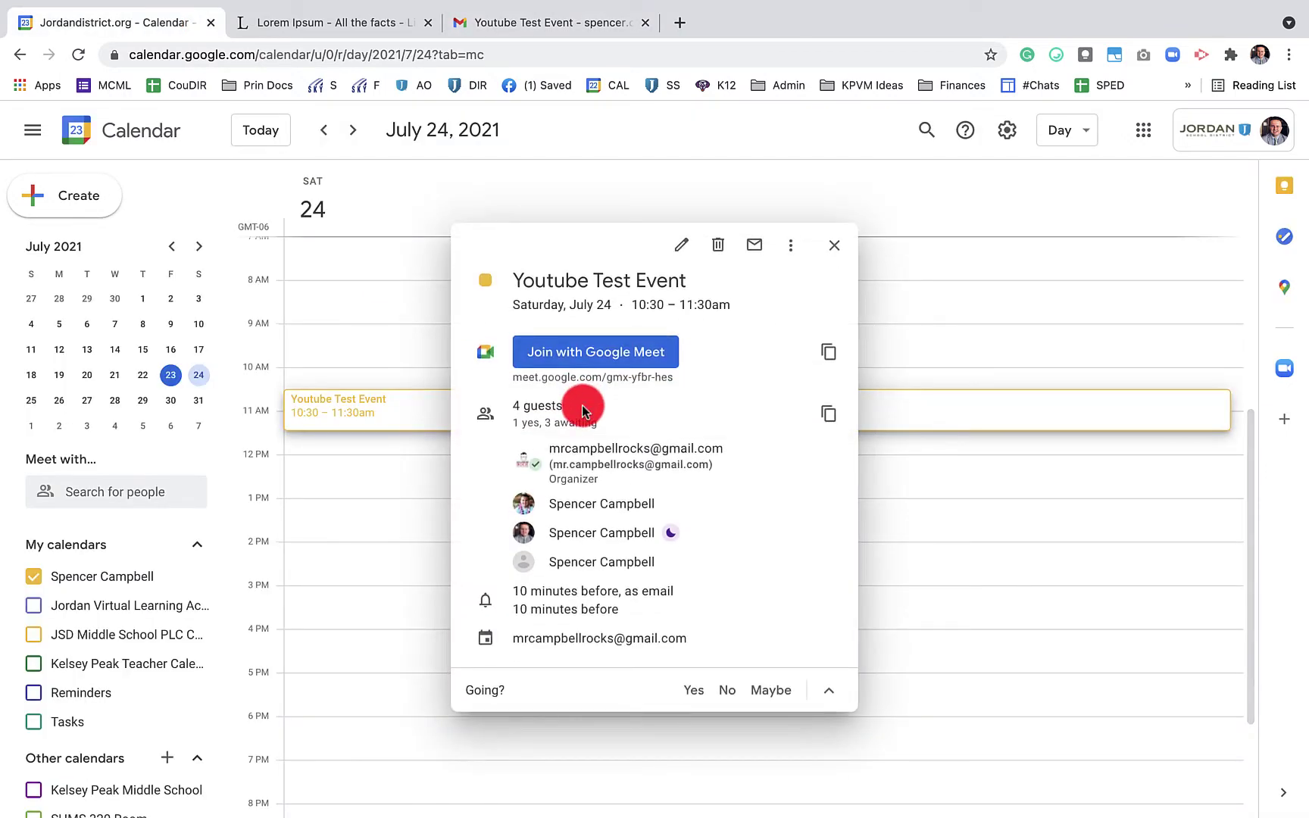
{"action": "left_click", "coordinate": [695, 691]}
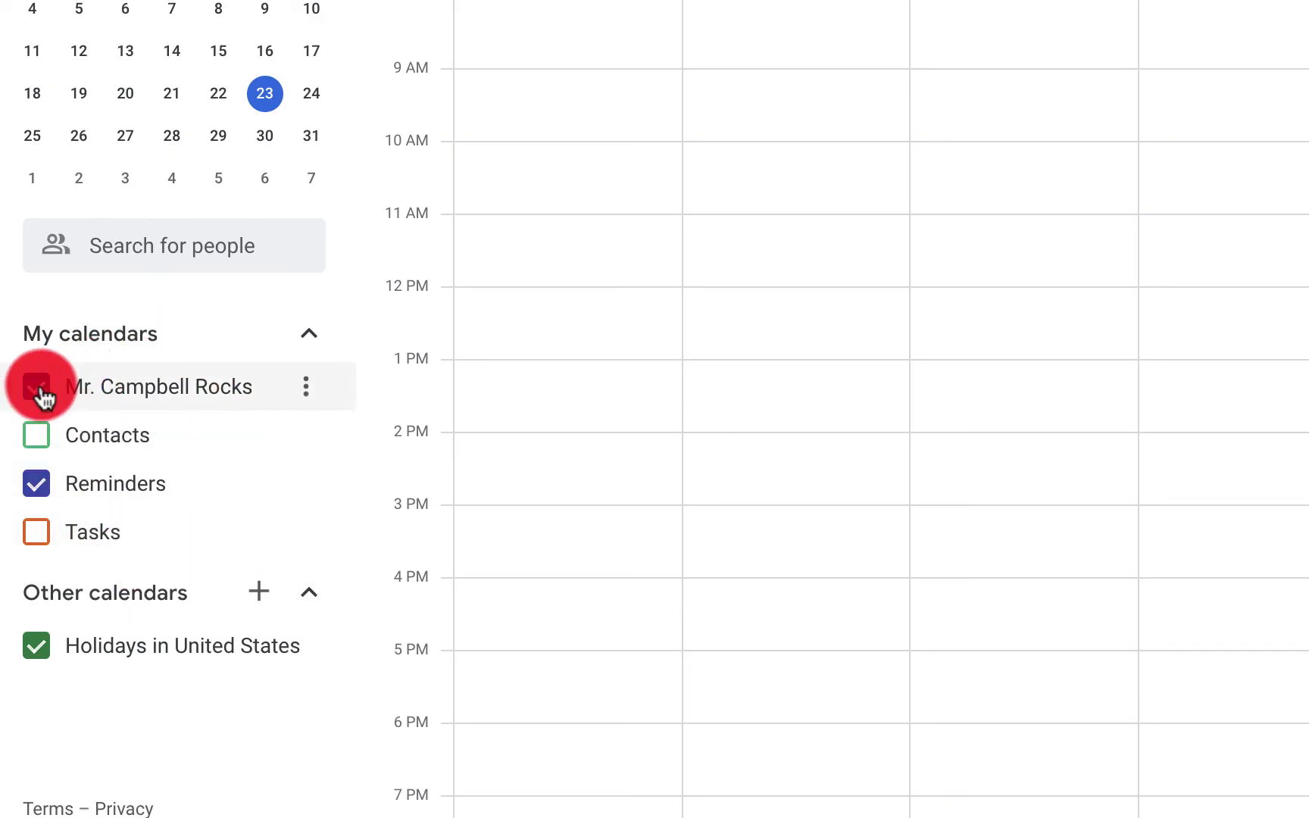
{"action": "left_click", "coordinate": [40, 438]}
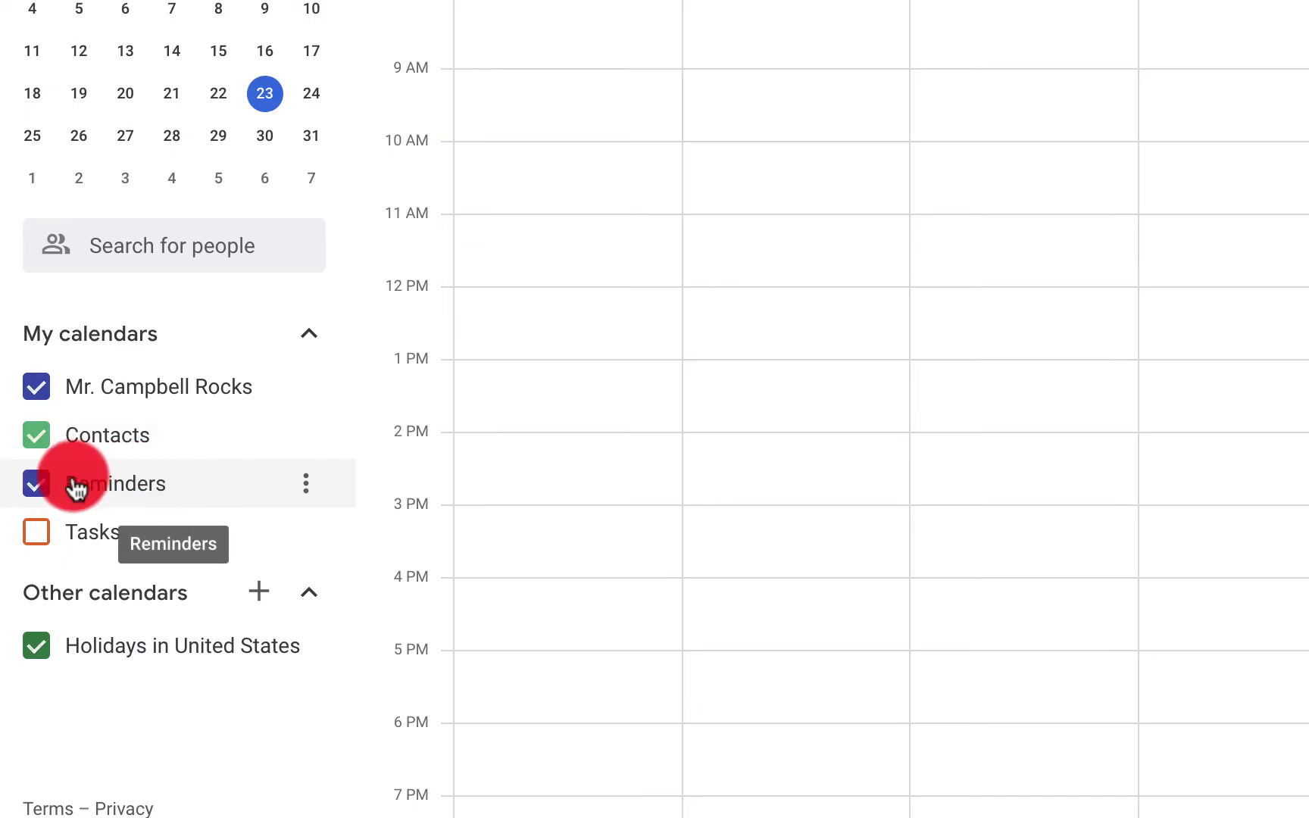
{"action": "left_click", "coordinate": [37, 486]}
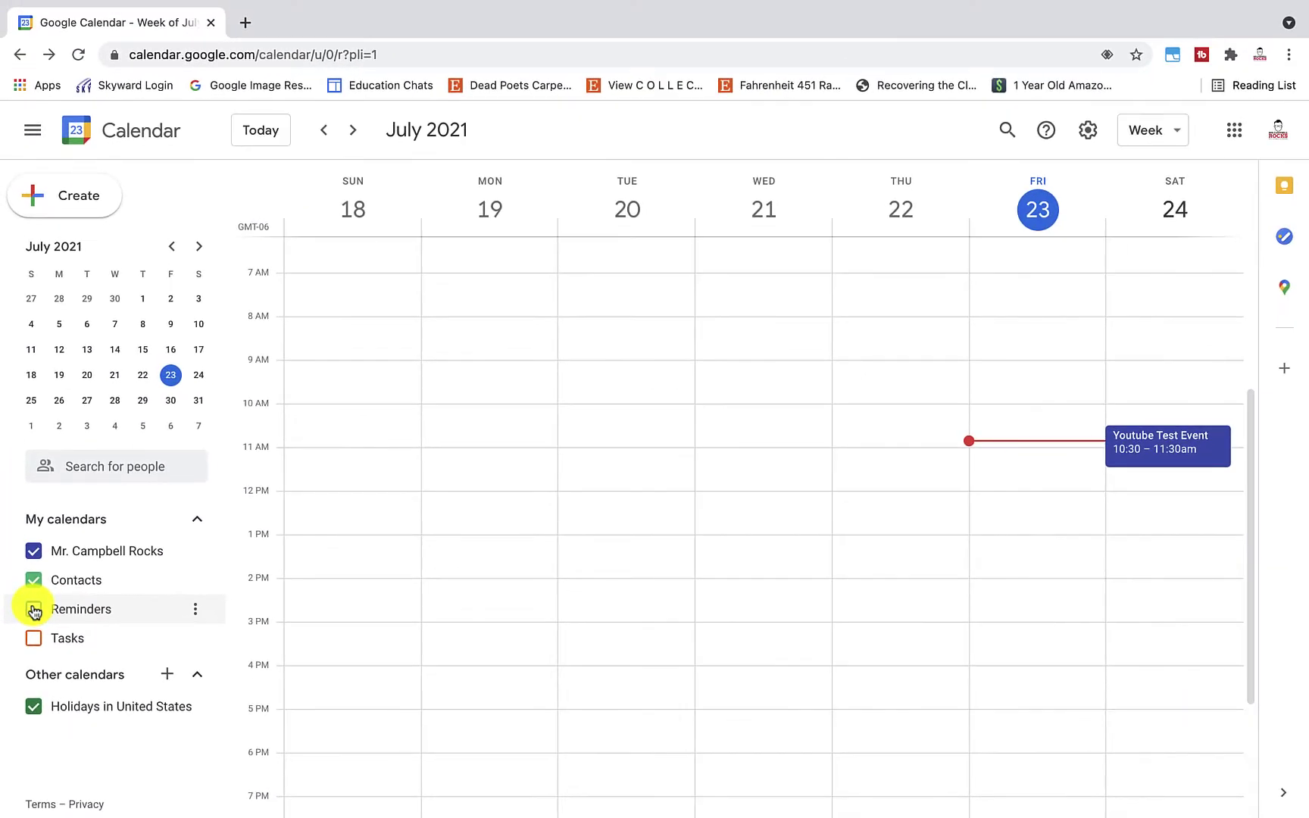
{"action": "left_click", "coordinate": [34, 609]}
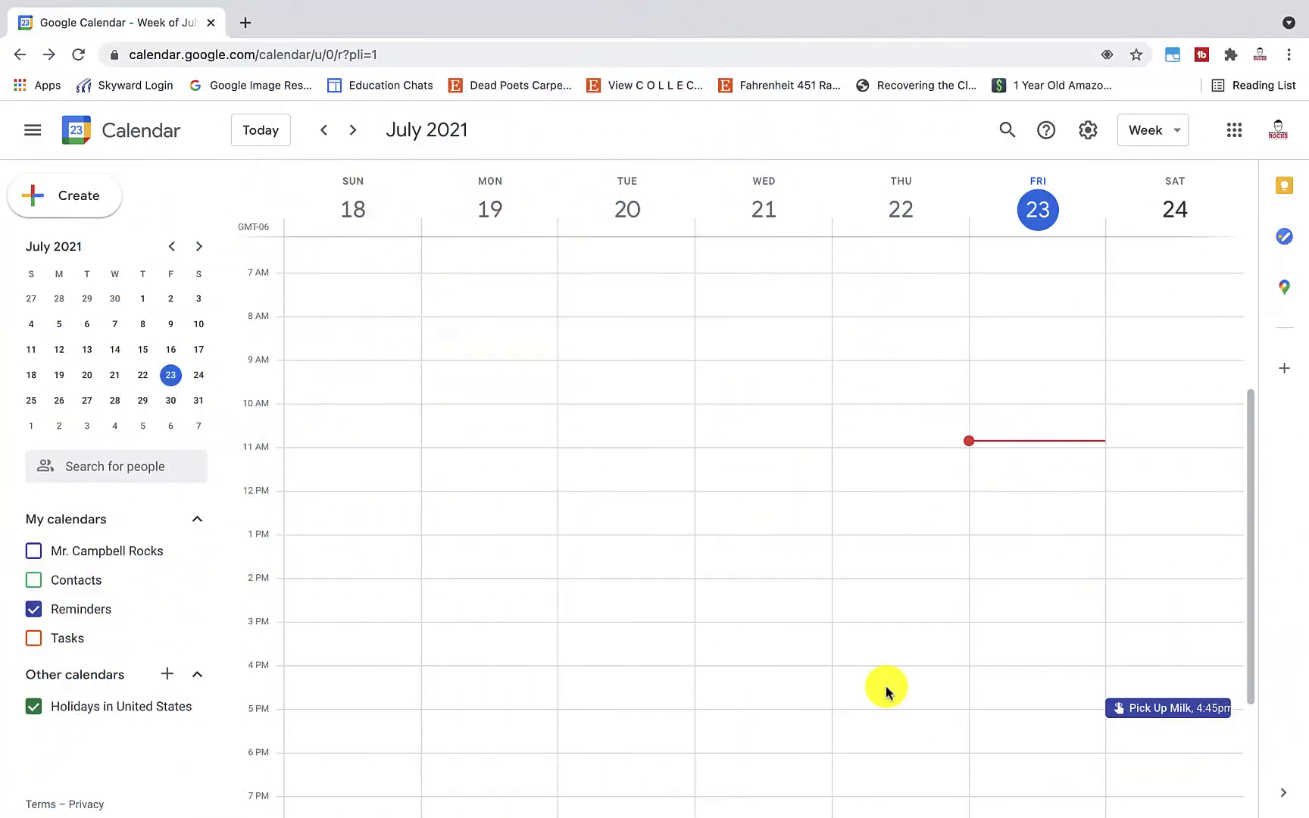
Create a reminder entry on Saturday, July 24 and set its time to 6:30pm
{"action": "scroll", "coordinate": [966, 598], "scroll_direction": "down", "scroll_amount": 2}
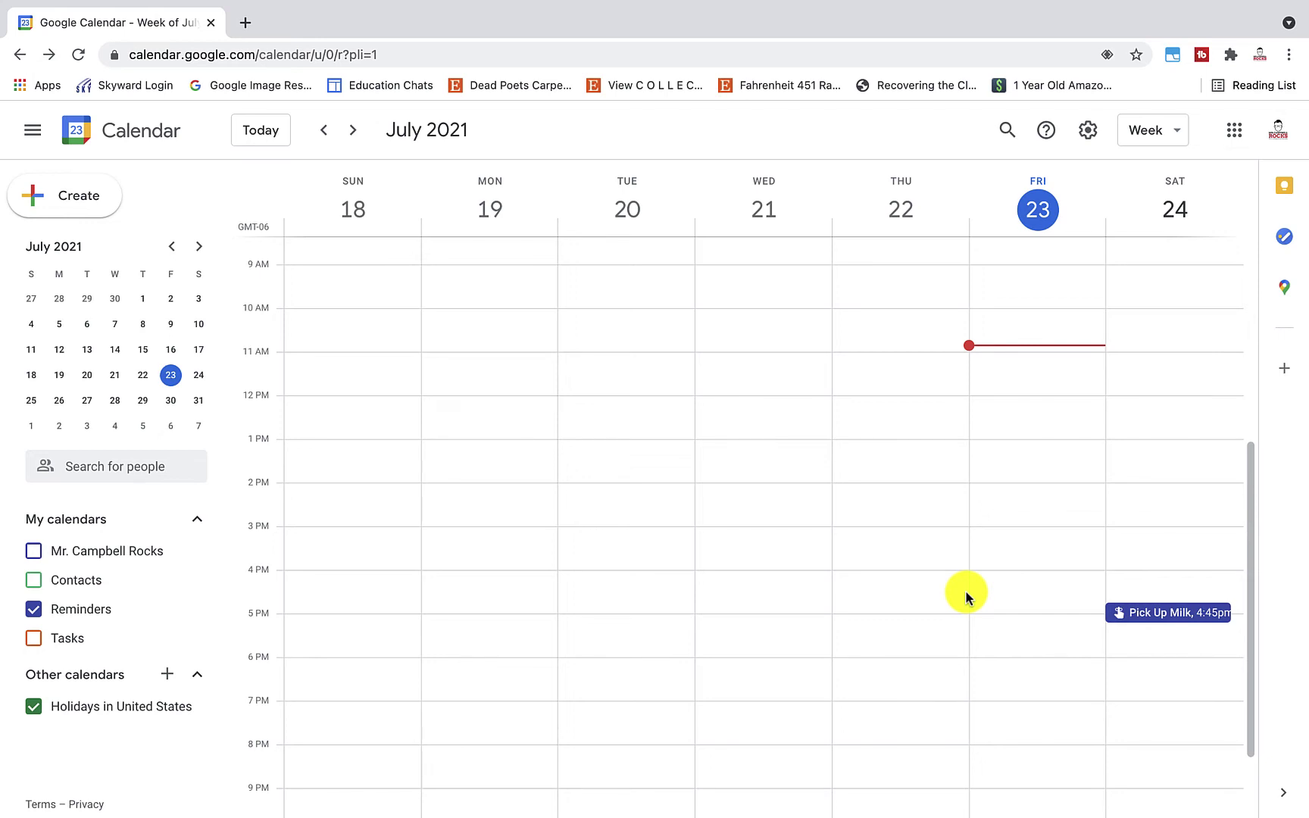
{"action": "left_click", "coordinate": [1161, 677]}
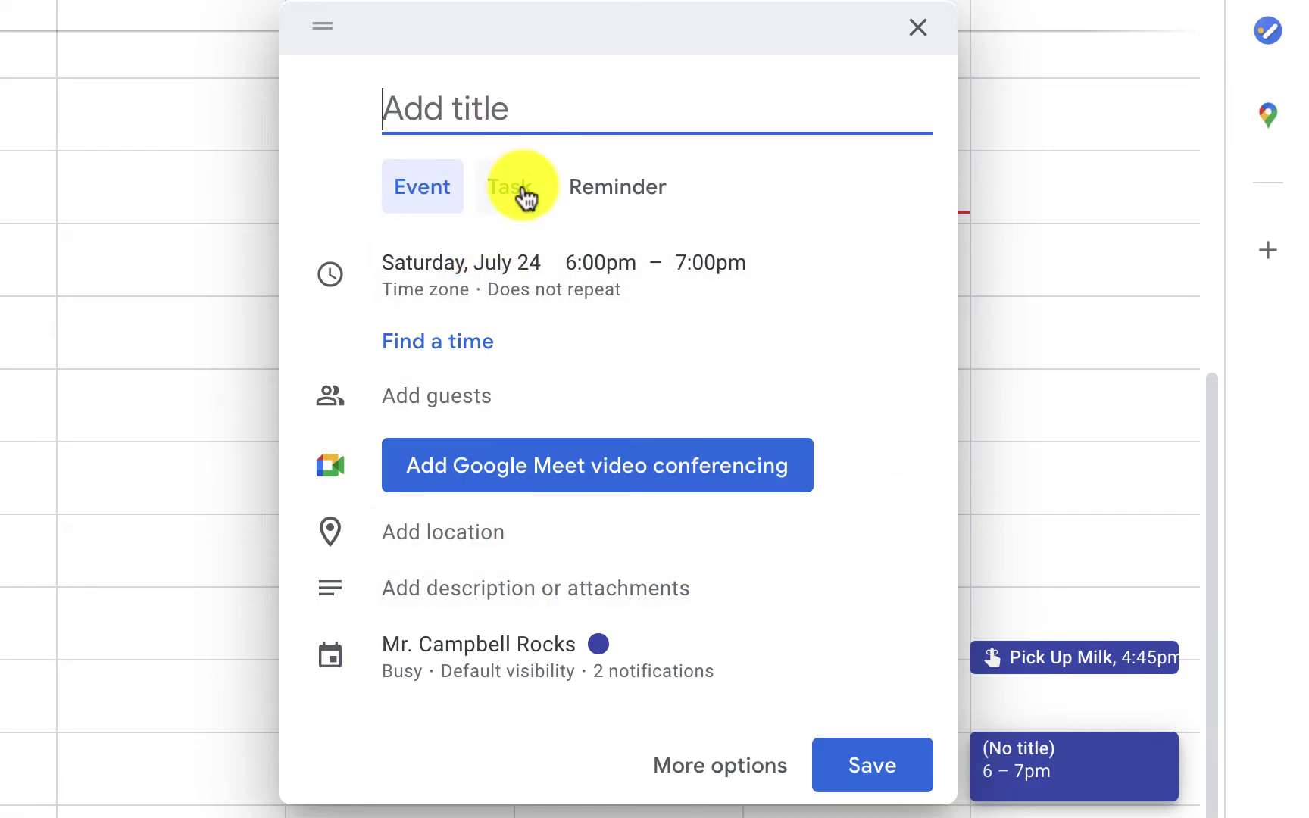
{"action": "left_click", "coordinate": [602, 199]}
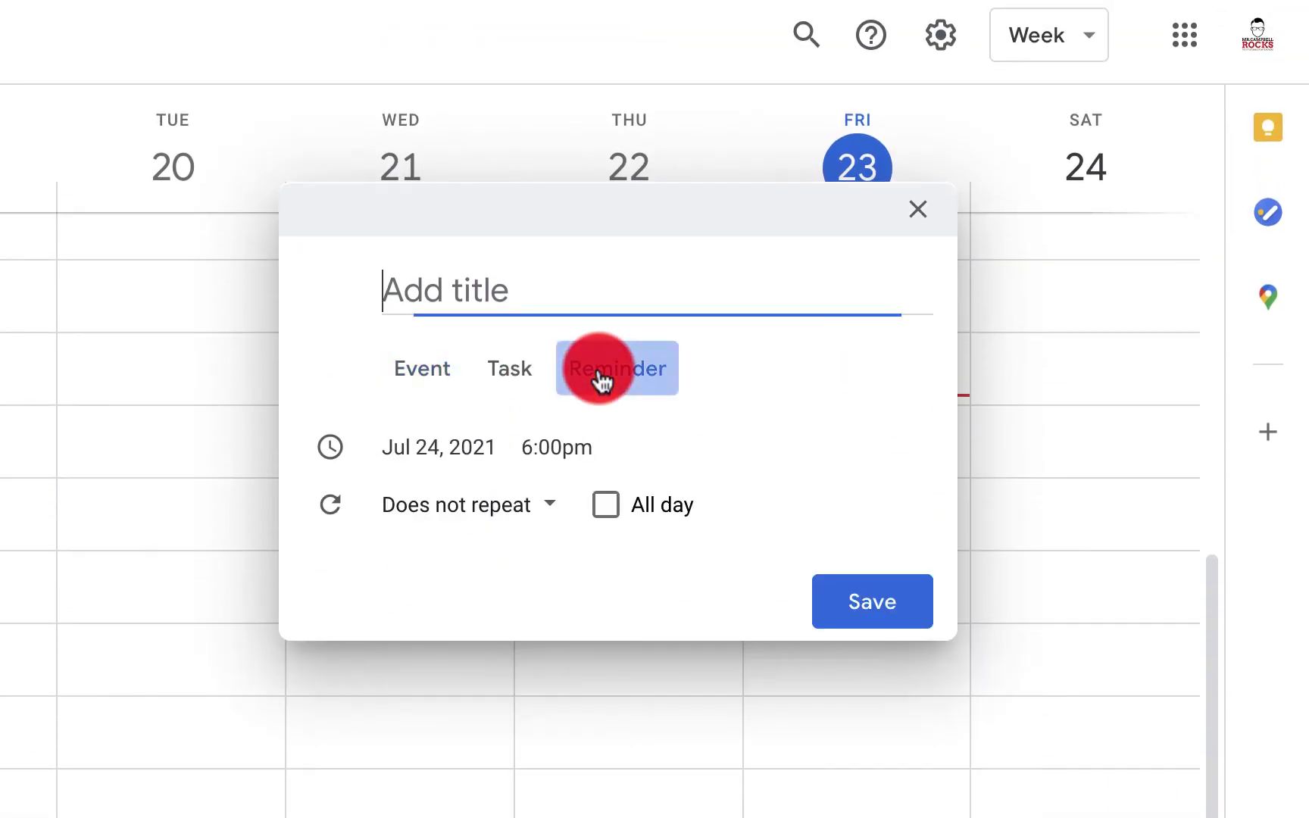
{"action": "left_click", "coordinate": [428, 310]}
{"action": "left_click", "coordinate": [595, 509]}
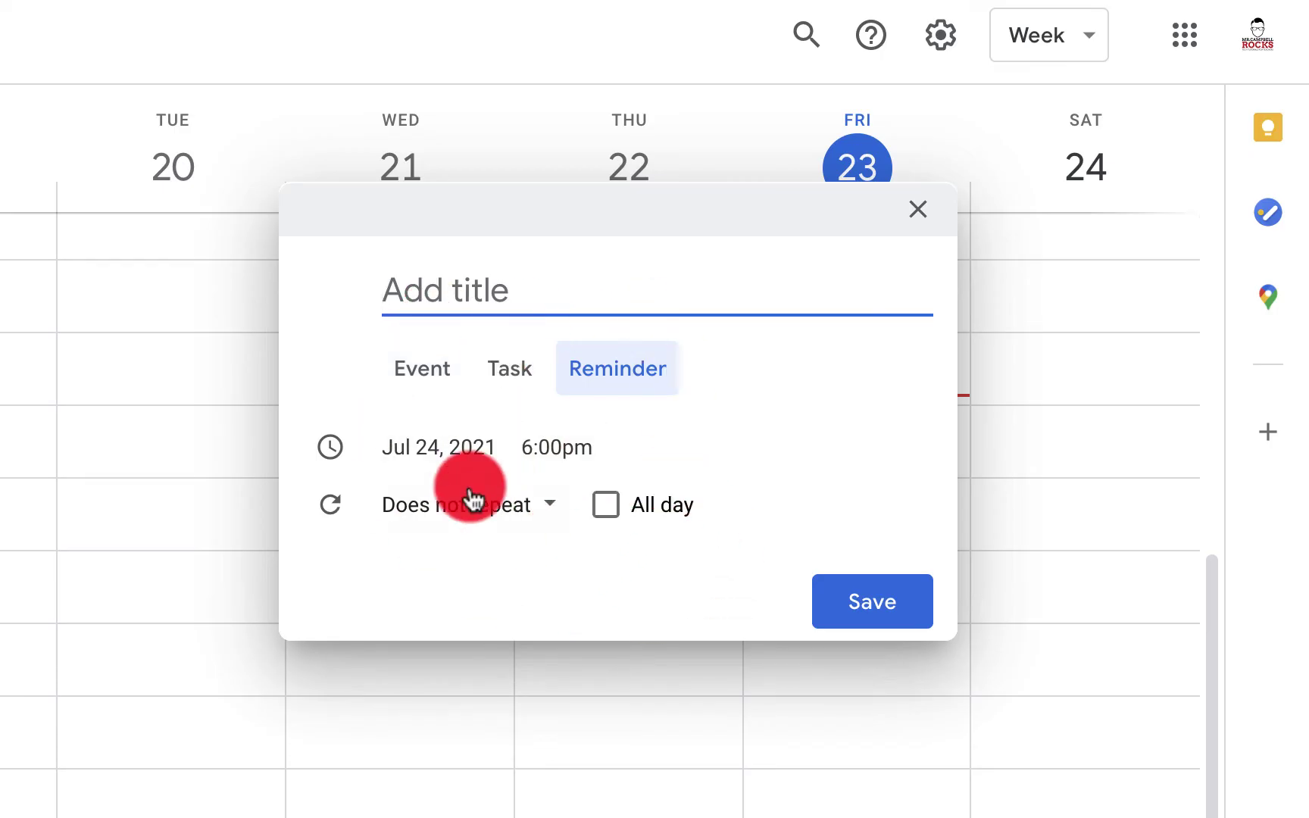
{"action": "left_click", "coordinate": [539, 447]}
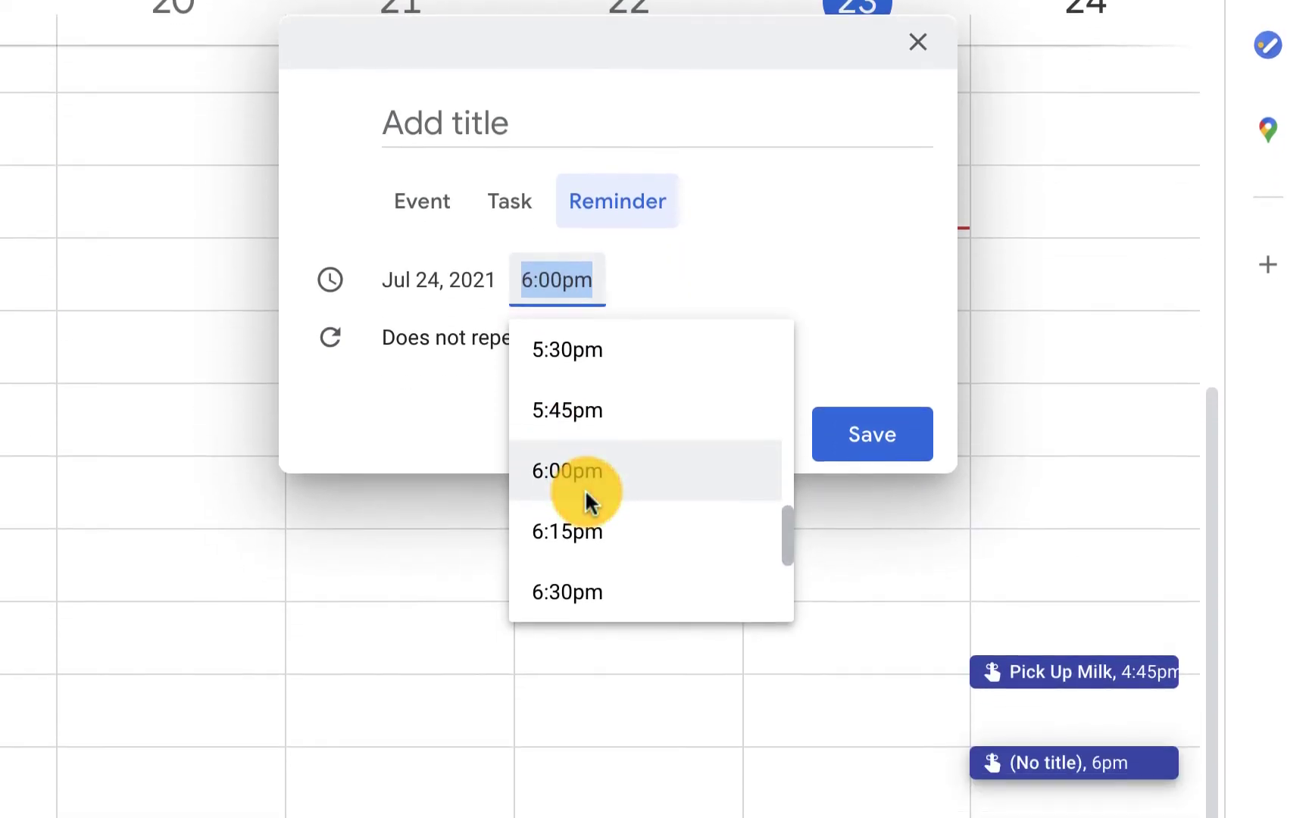
{"action": "scroll", "coordinate": [585, 485], "scroll_direction": "down", "scroll_amount": 2}
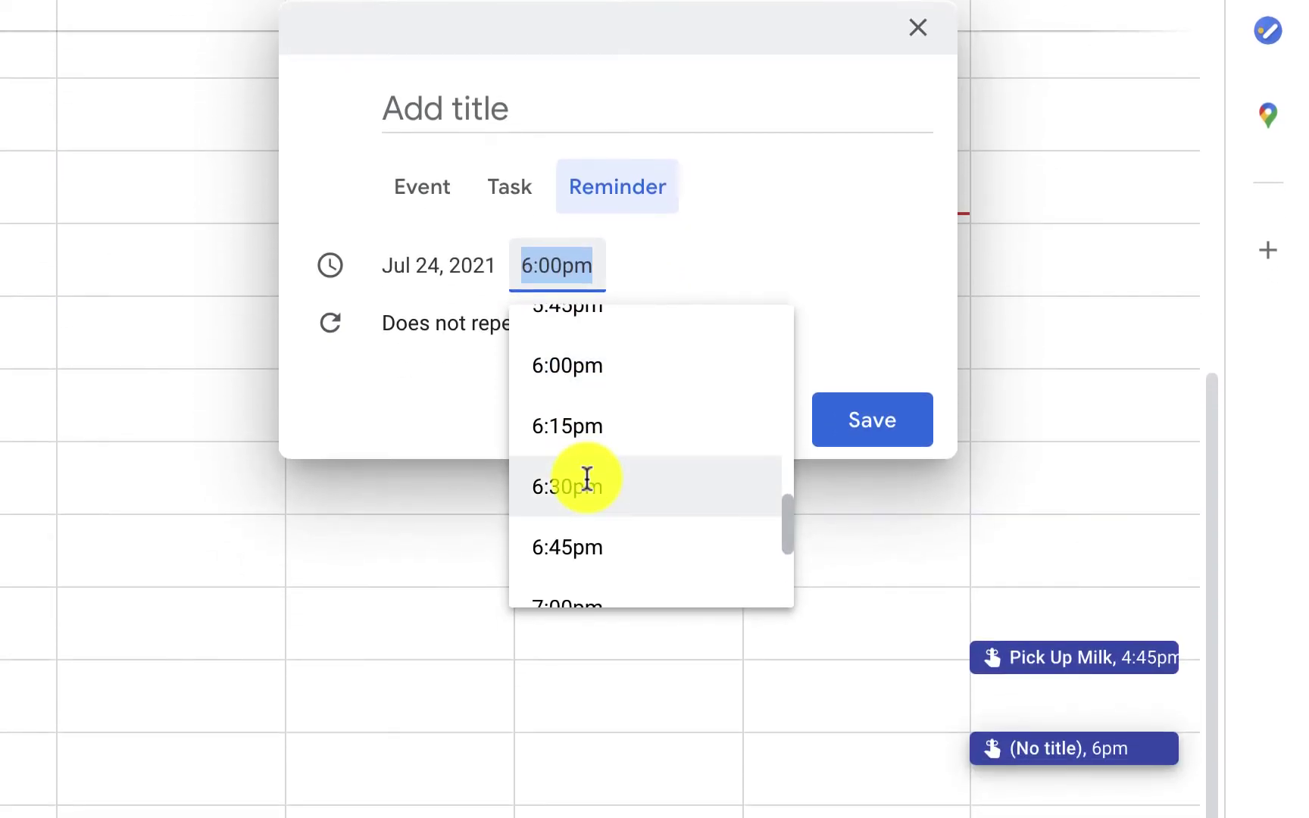
{"action": "left_click", "coordinate": [585, 474]}
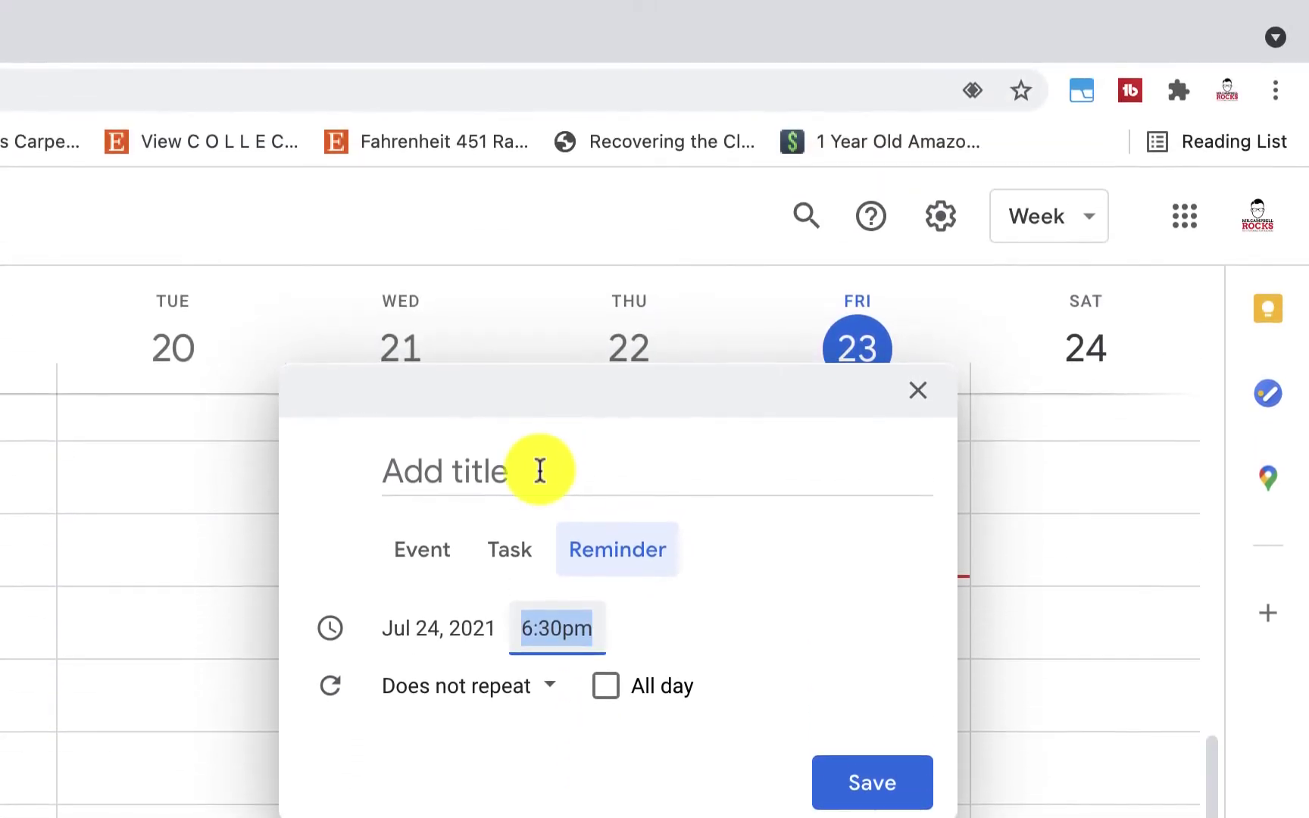
Title the reminder 'Call Grandpa for BDay' and save it
{"action": "left_click", "coordinate": [537, 443]}
{"action": "type", "text": "Call Gran"}
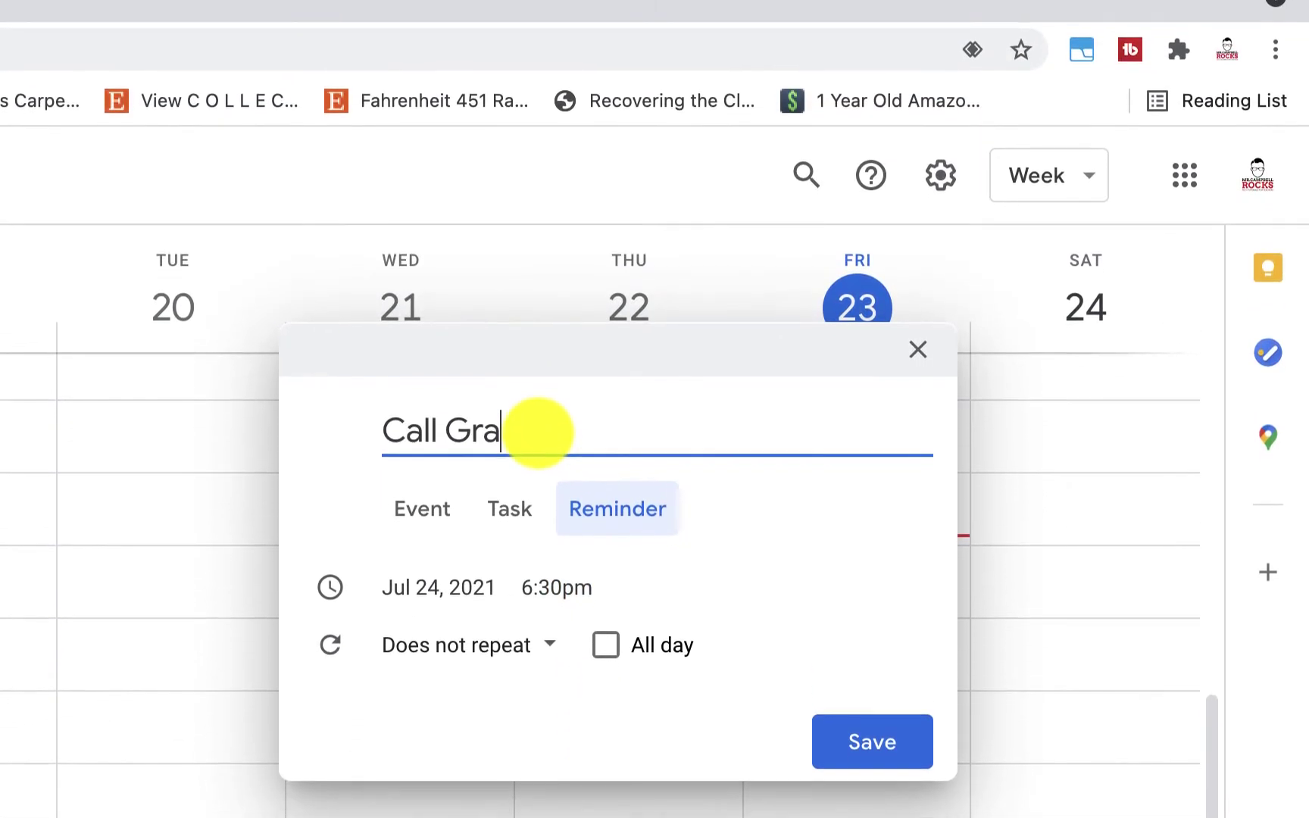
{"action": "type", "text": "dpa for BDAy"}
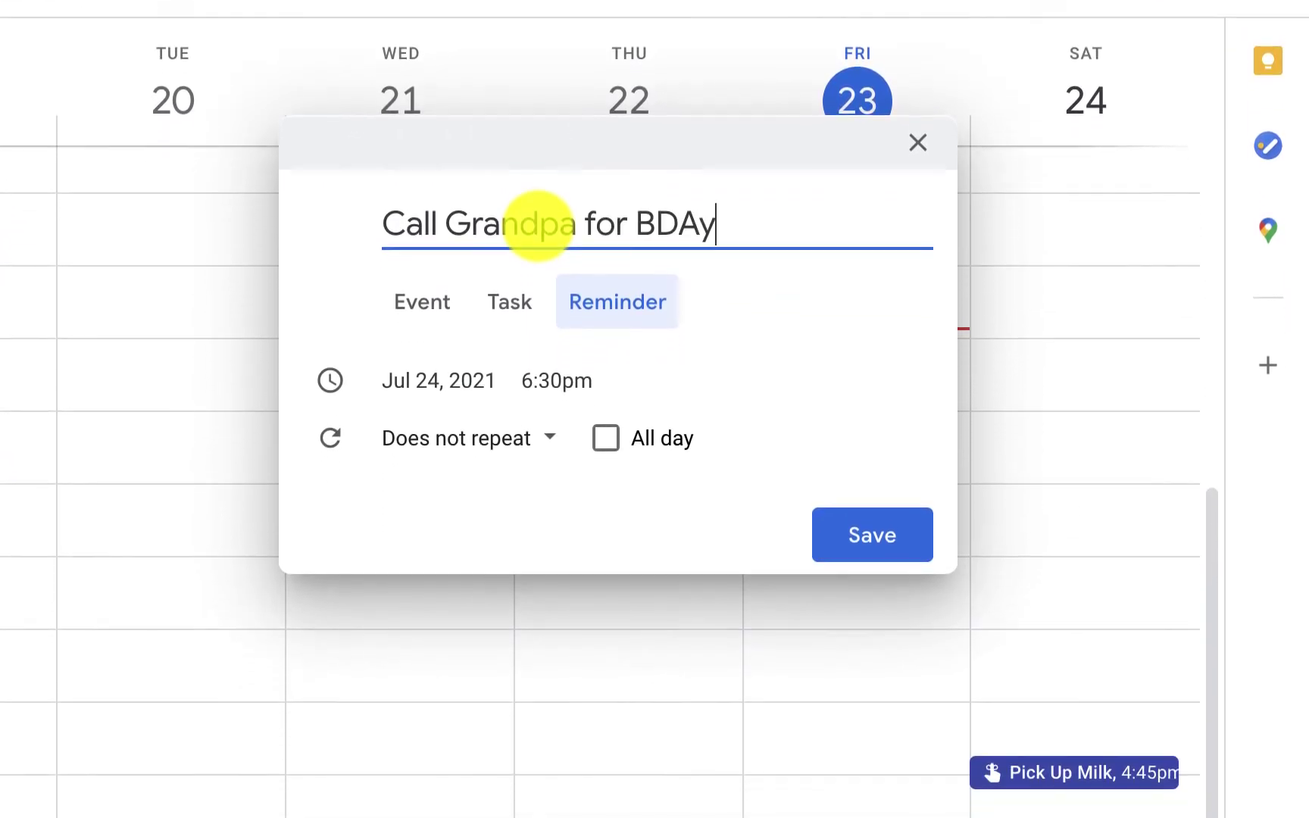
{"action": "key", "text": "BackSpace"}
{"action": "key", "text": "BackSpace"}
{"action": "type", "text": "ay"}
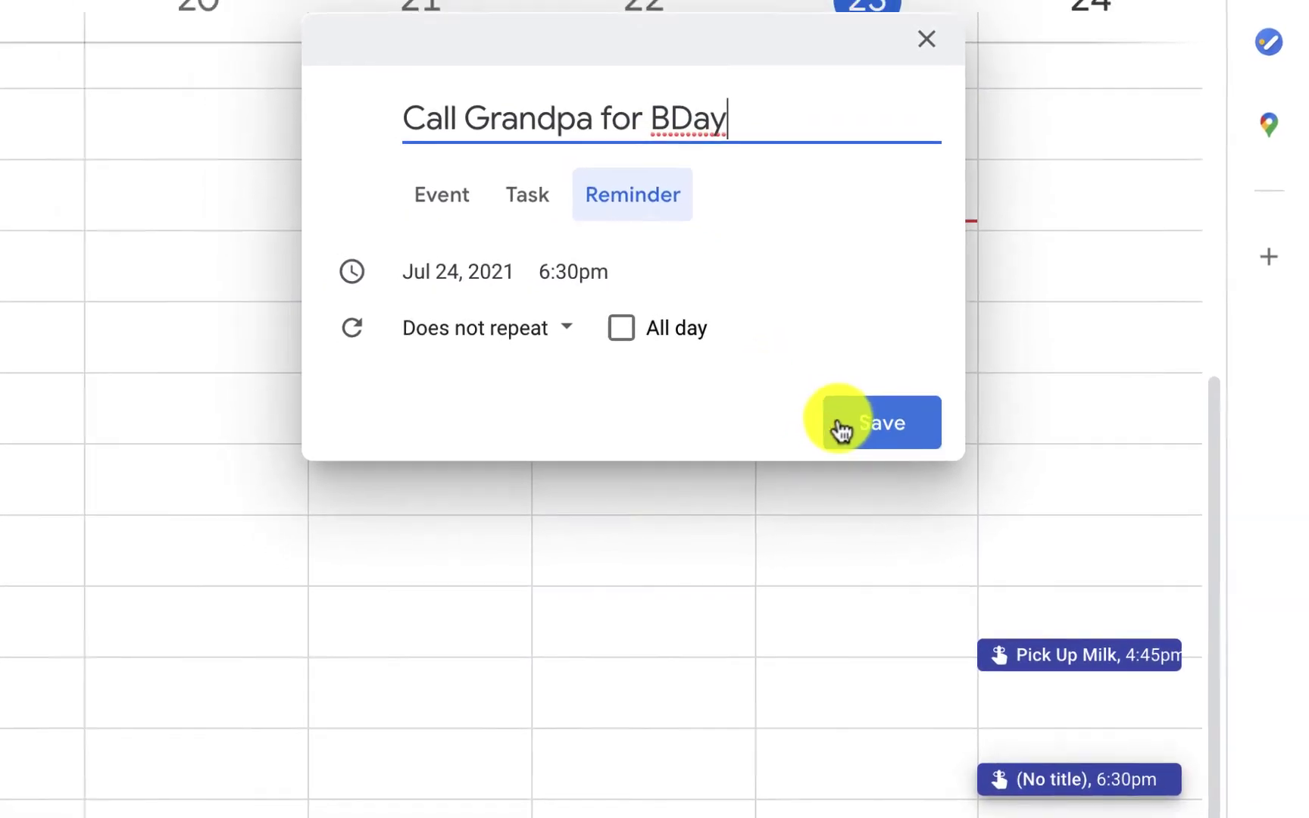
{"action": "left_click", "coordinate": [841, 430]}
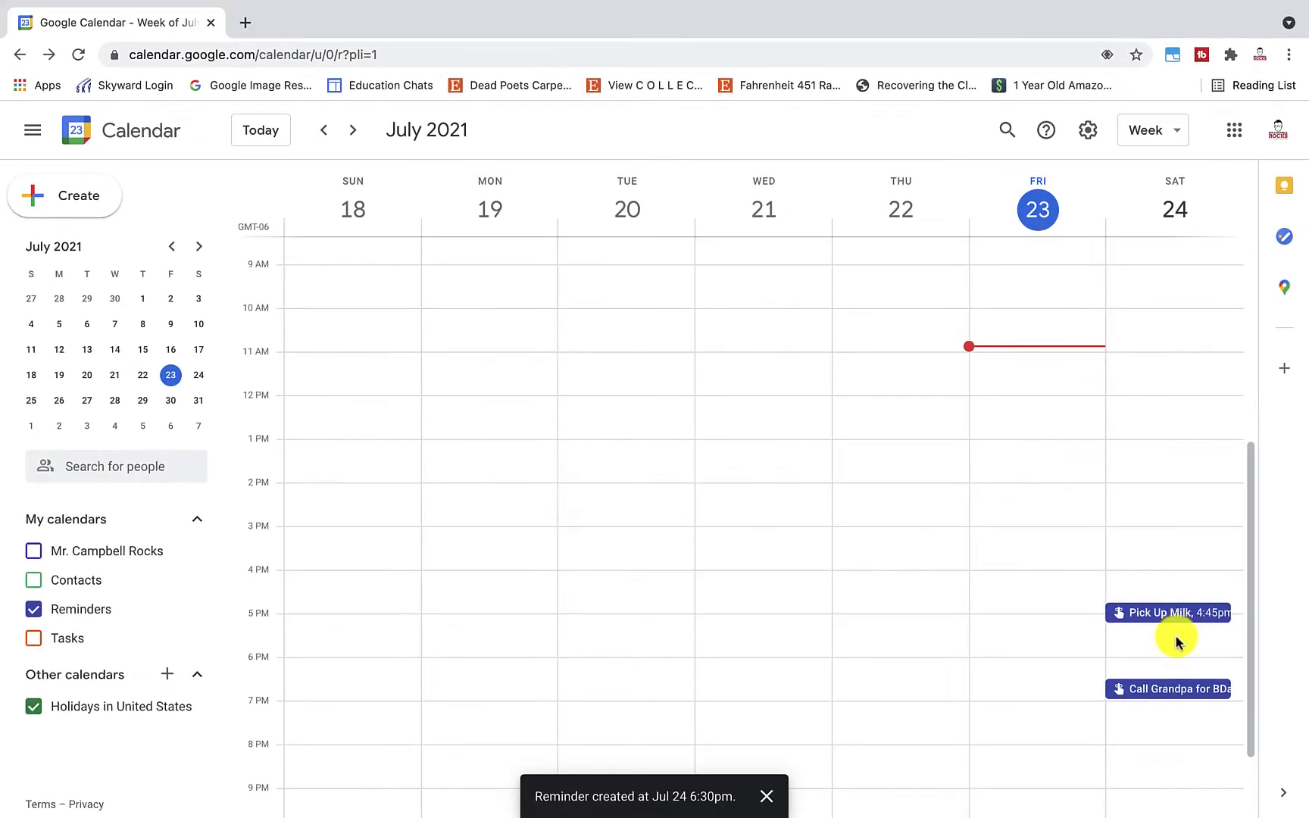
{"action": "left_click", "coordinate": [1166, 695]}
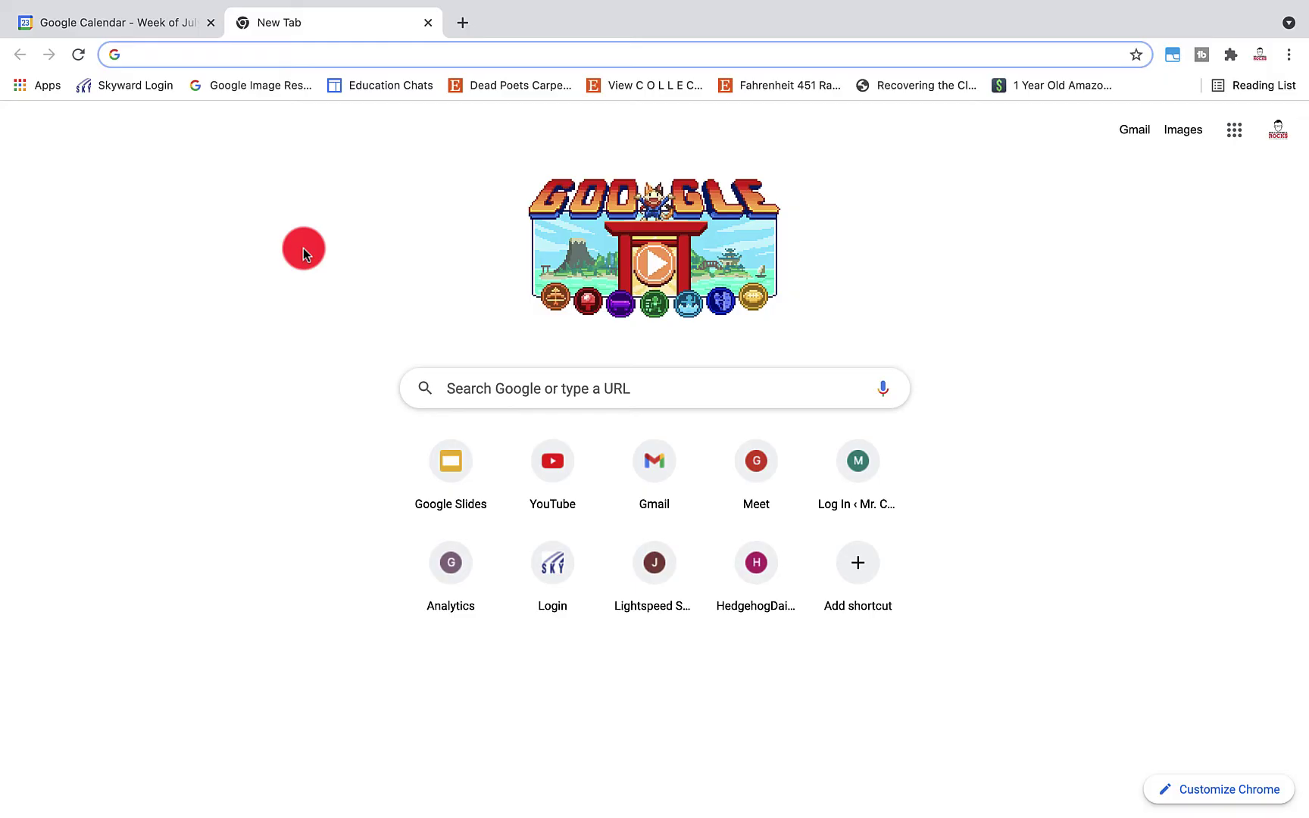
Open Google Keep's Reminders and start a coloured note titled 'Call Grandpa'
{"action": "type", "text": "Keep.google.com"}
{"action": "key", "text": "Return"}
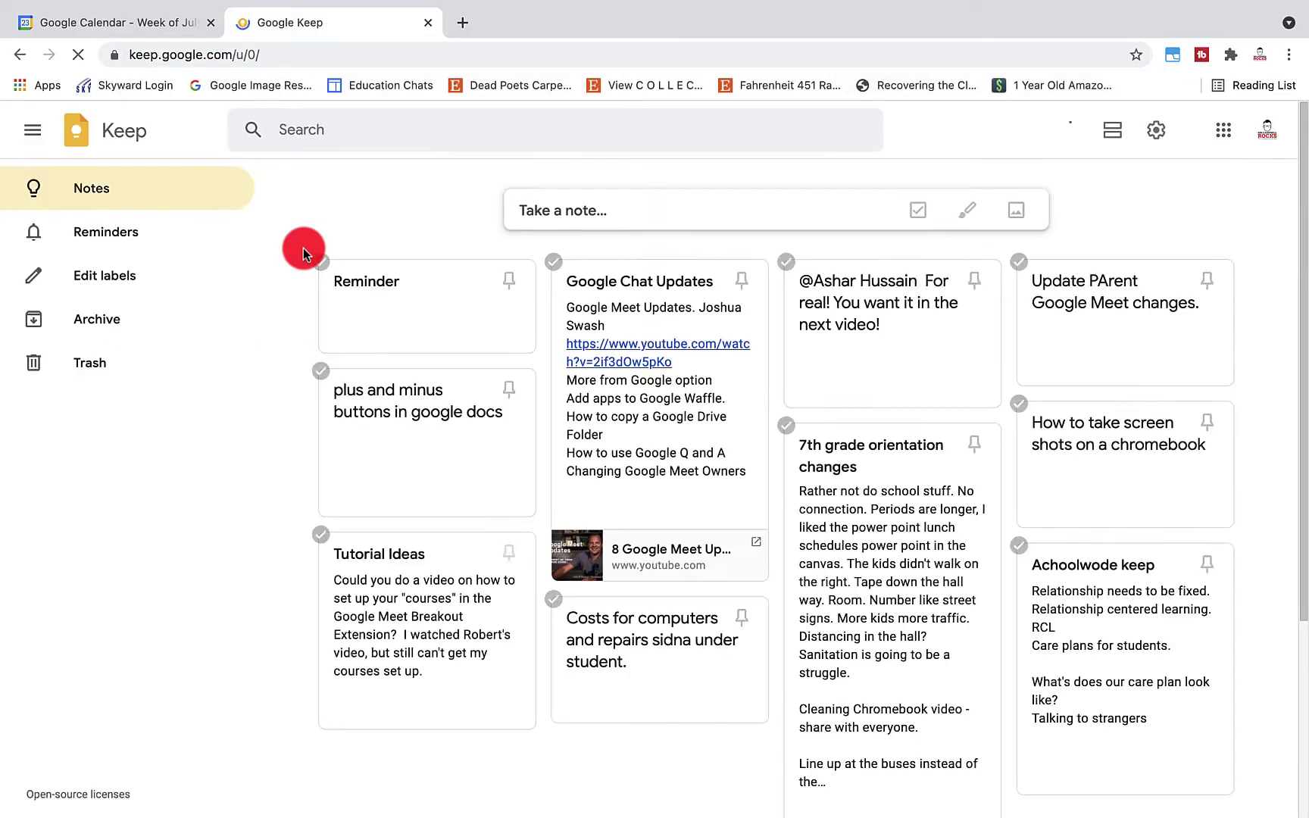
{"action": "left_click", "coordinate": [151, 236]}
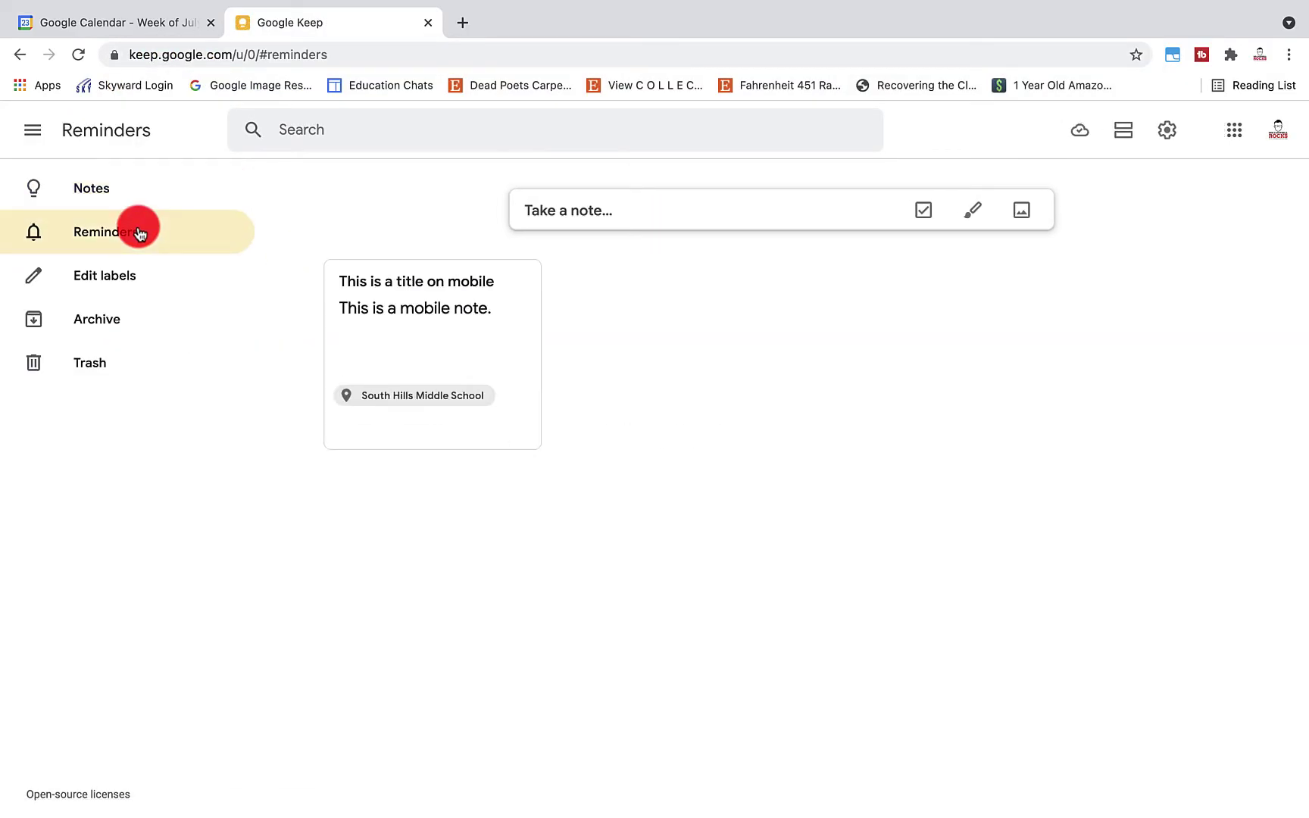
{"action": "left_click", "coordinate": [600, 209]}
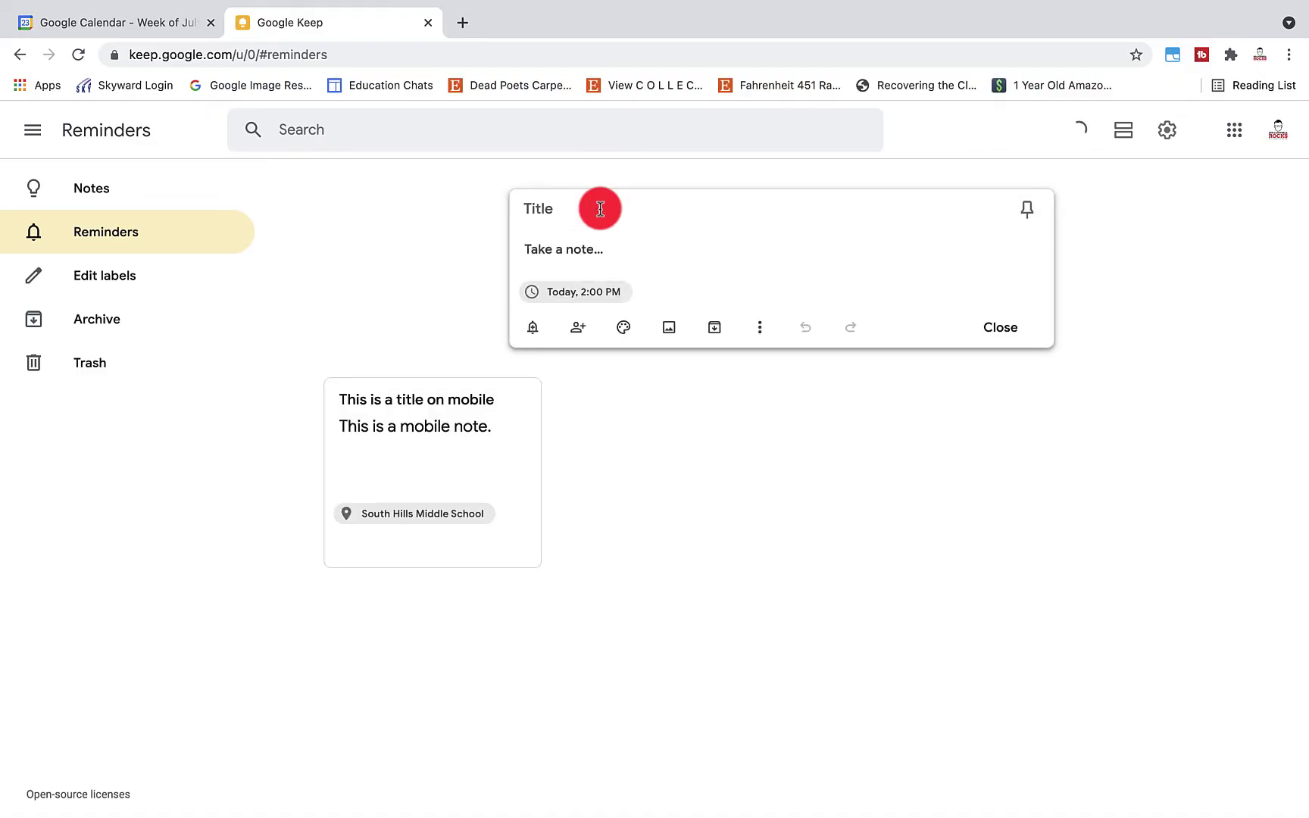
{"action": "type", "text": "Call Grandpa"}
{"action": "left_click", "coordinate": [623, 327]}
{"action": "left_click", "coordinate": [667, 287]}
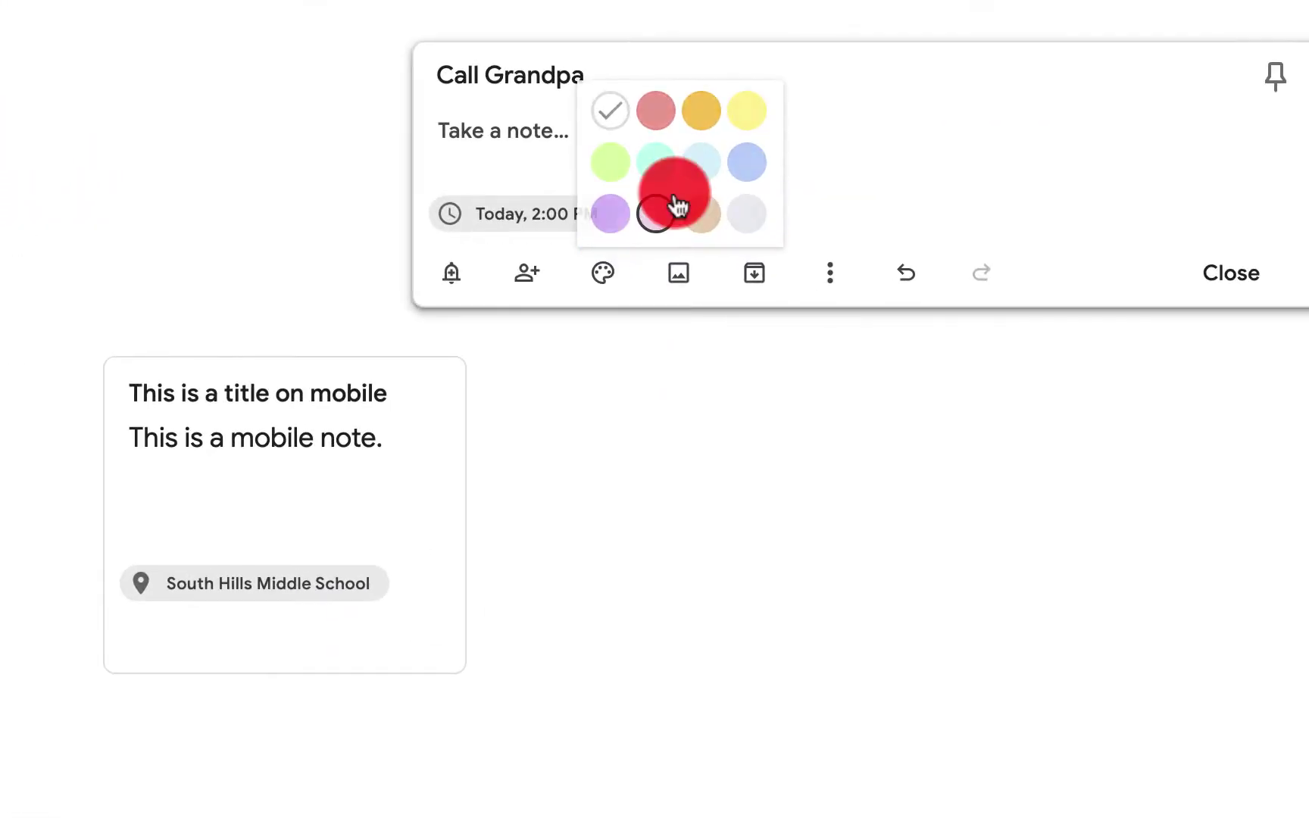
Give the note a Jul 24, 6:00 PM reminder, close it, and reload Calendar to show it
{"action": "left_click", "coordinate": [555, 216]}
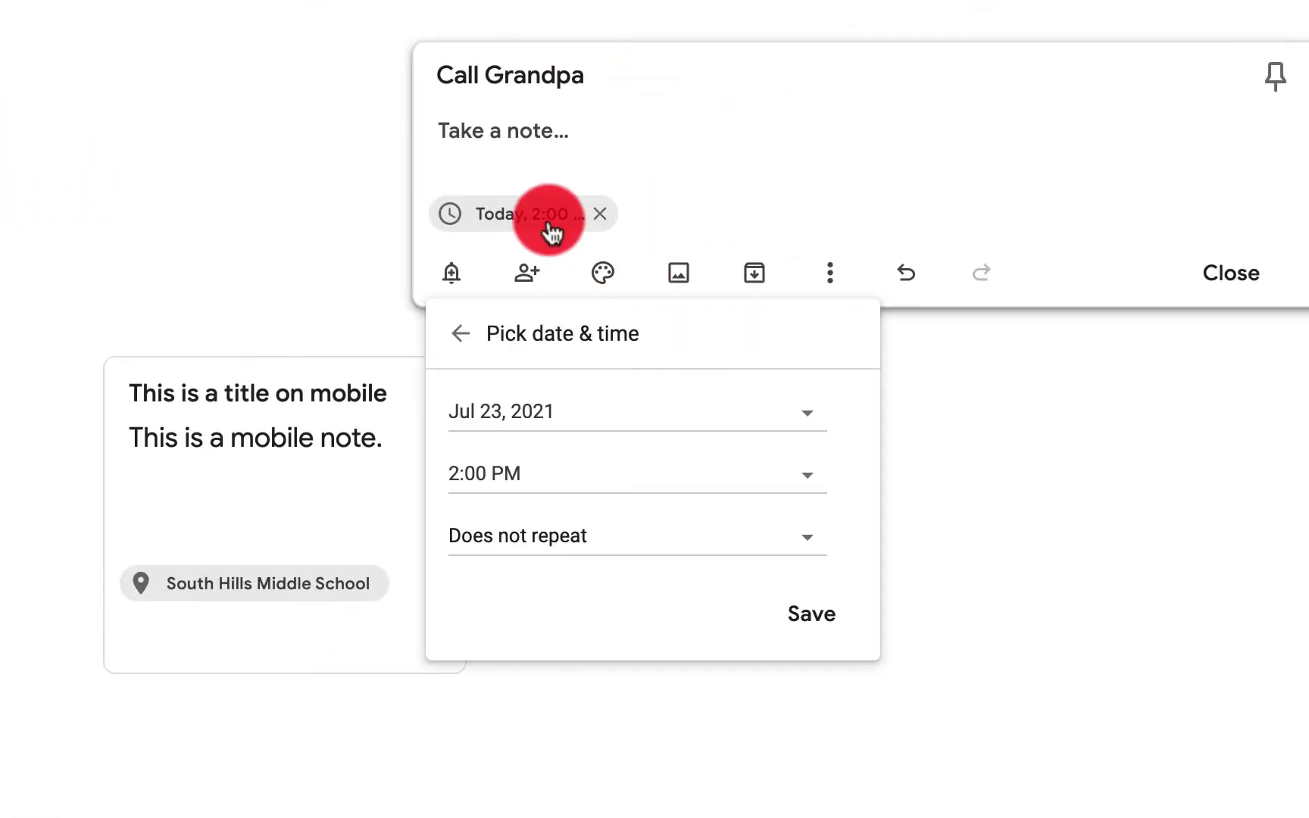
{"action": "left_click", "coordinate": [590, 412]}
{"action": "left_click", "coordinate": [723, 686]}
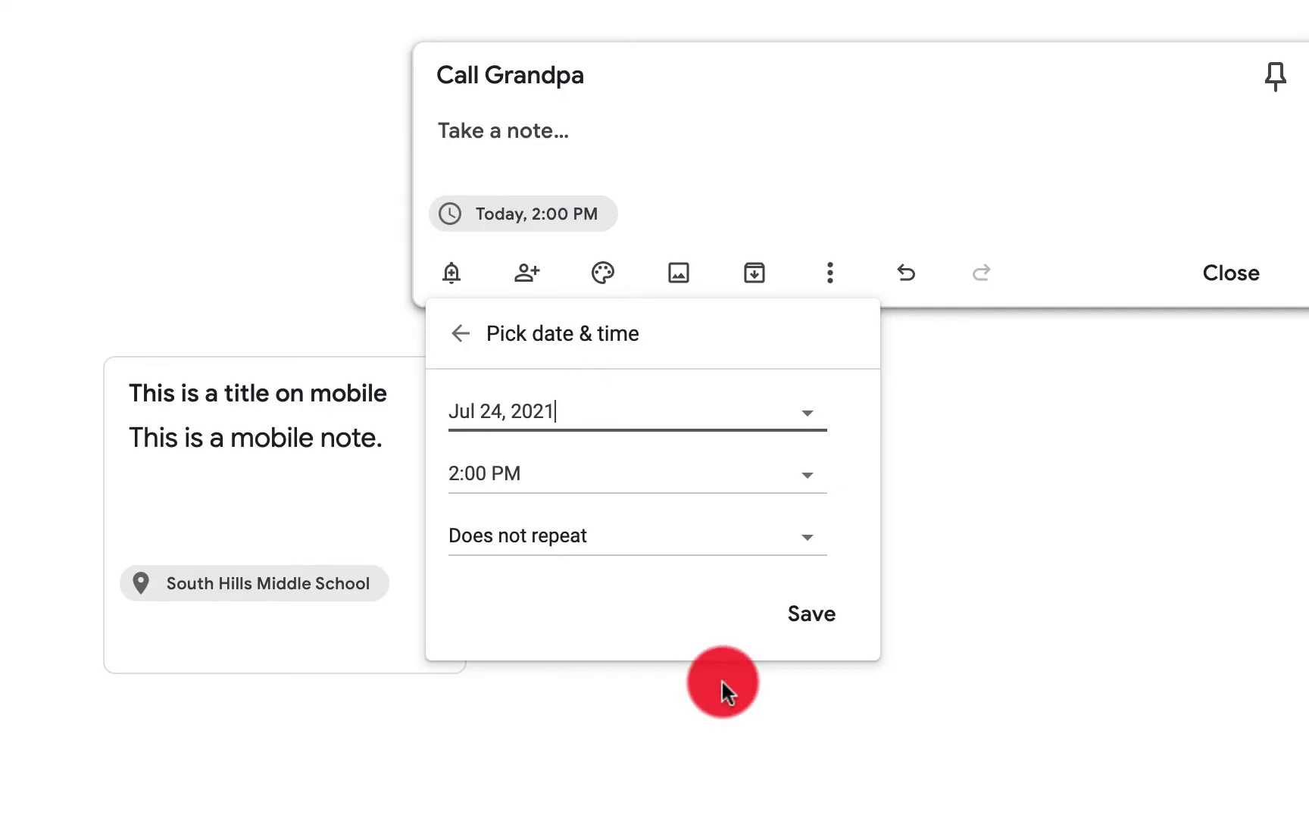
{"action": "left_click", "coordinate": [607, 484]}
{"action": "left_click", "coordinate": [579, 648]}
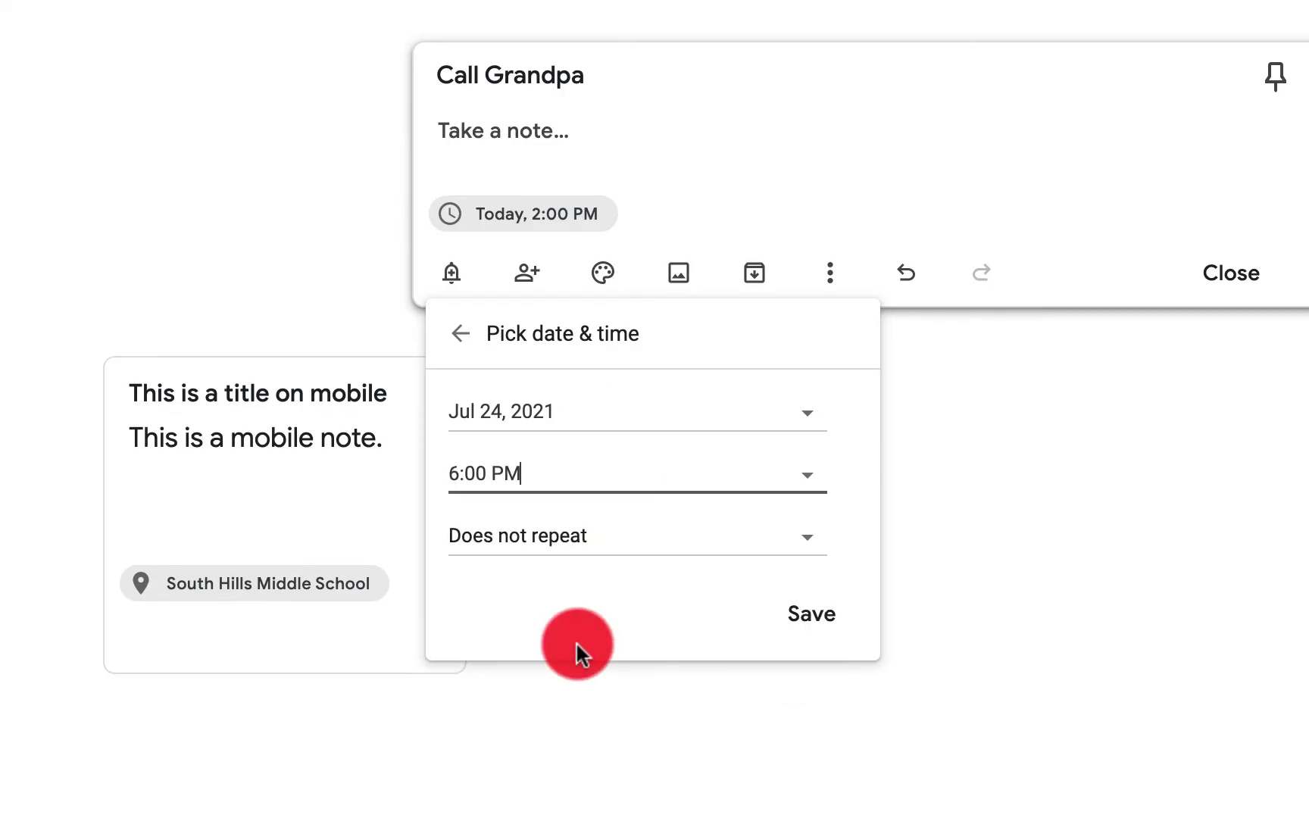
{"action": "left_click", "coordinate": [828, 626]}
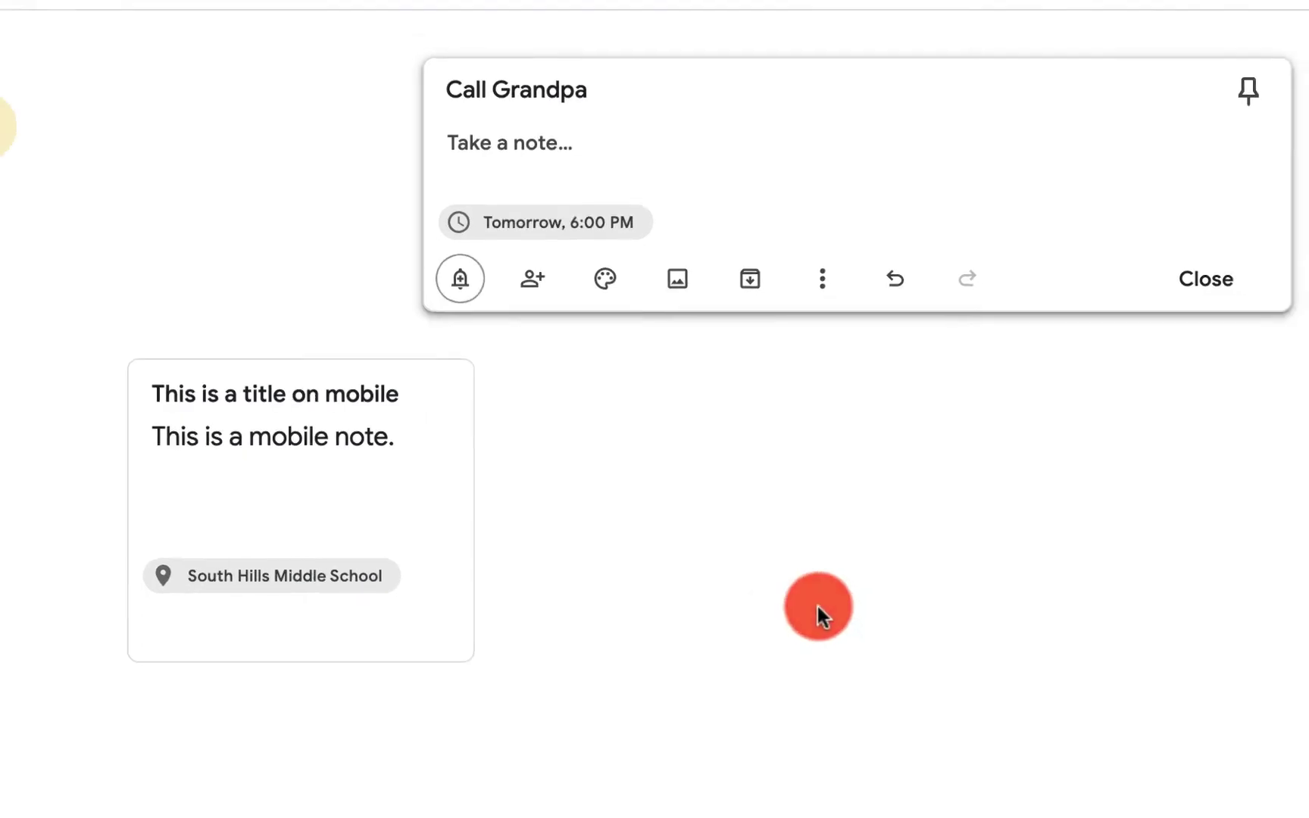
{"action": "left_click", "coordinate": [392, 270]}
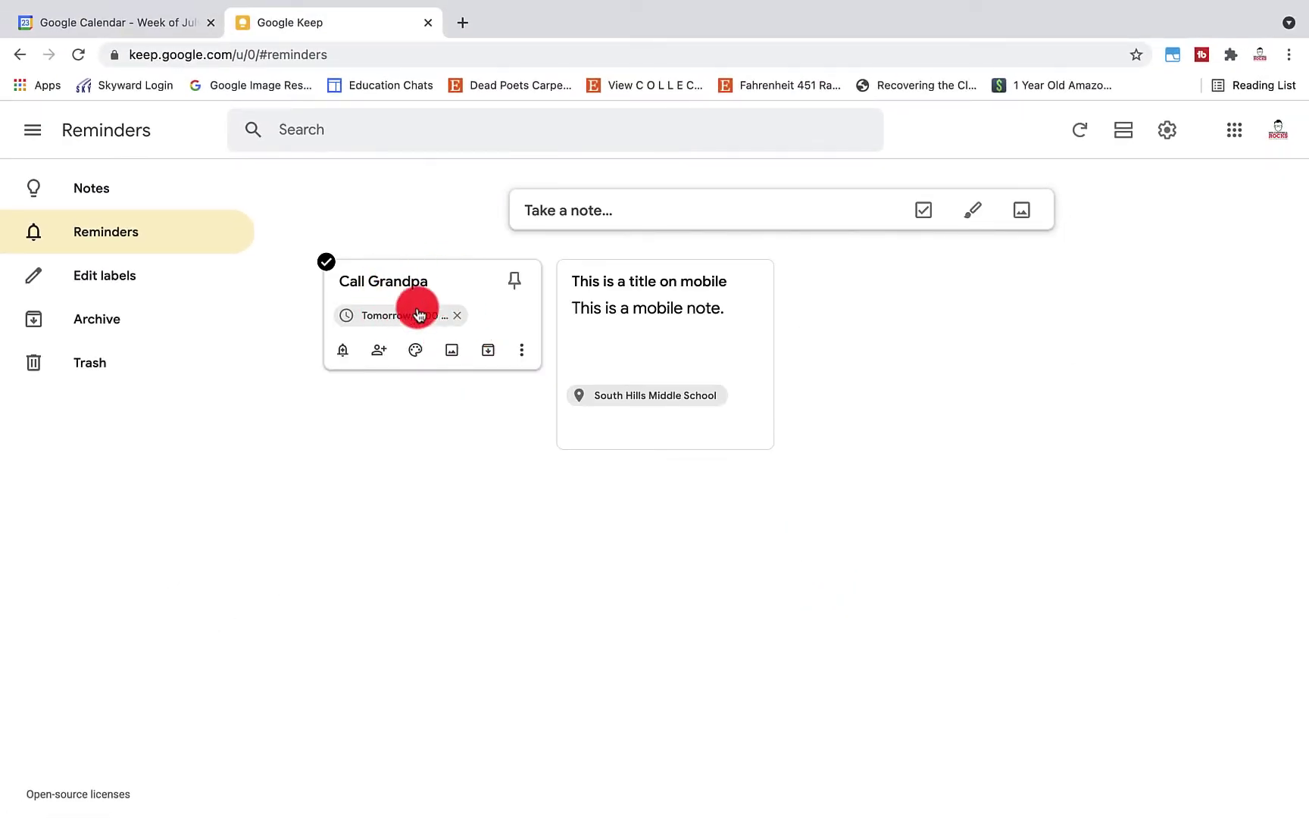
{"action": "left_click", "coordinate": [161, 23]}
{"action": "left_click", "coordinate": [77, 56]}
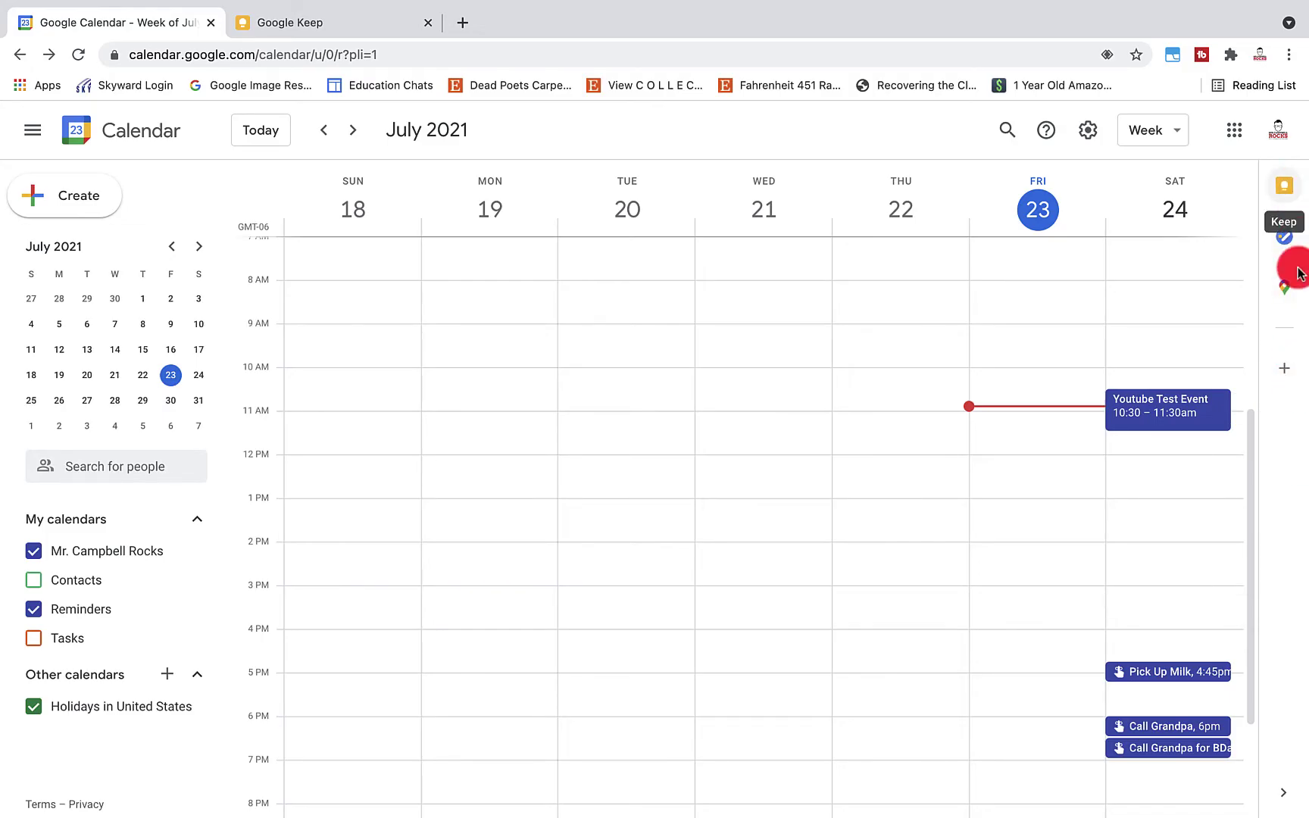
Move the Call Grandpa reminder on Saturday, July 24 from 6:00pm to 7:15pm
{"action": "left_click", "coordinate": [1283, 189]}
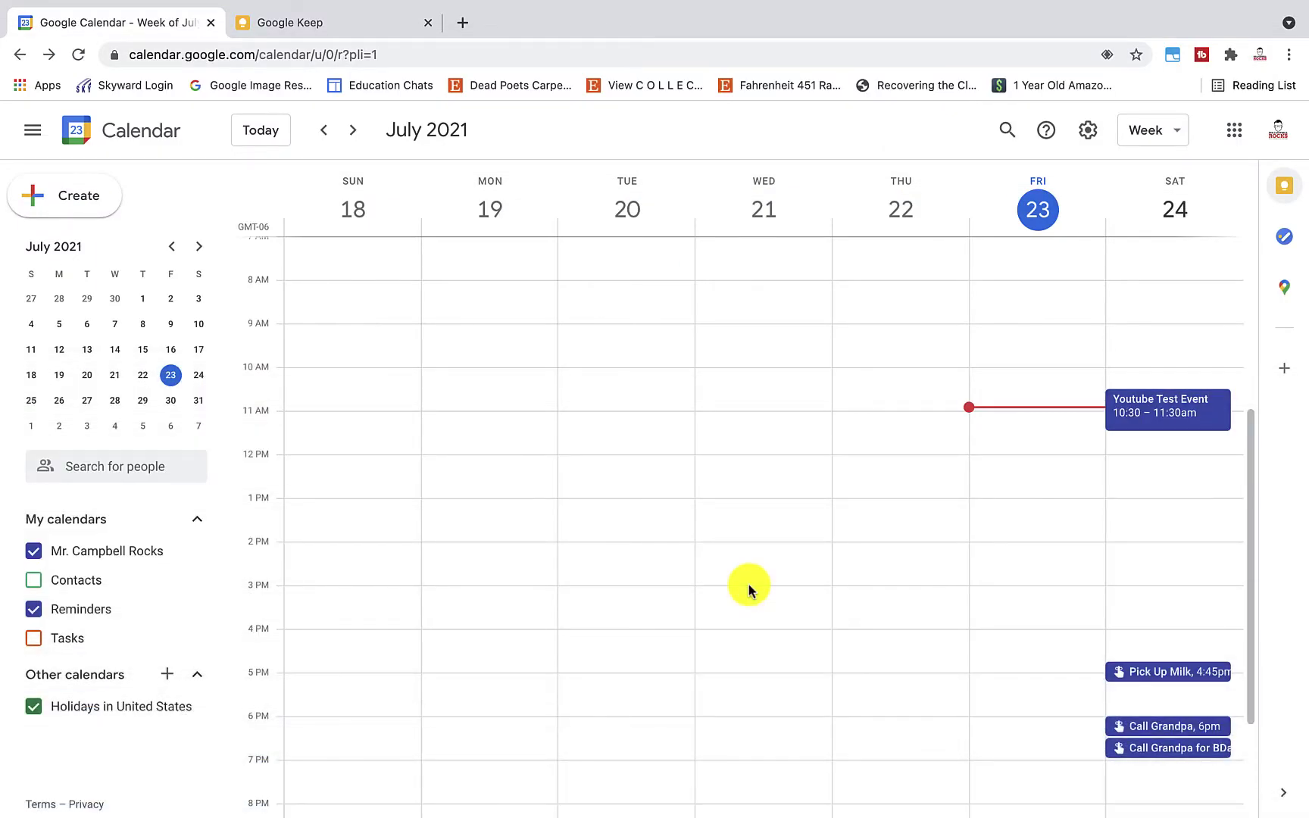
{"action": "left_click", "coordinate": [1152, 722]}
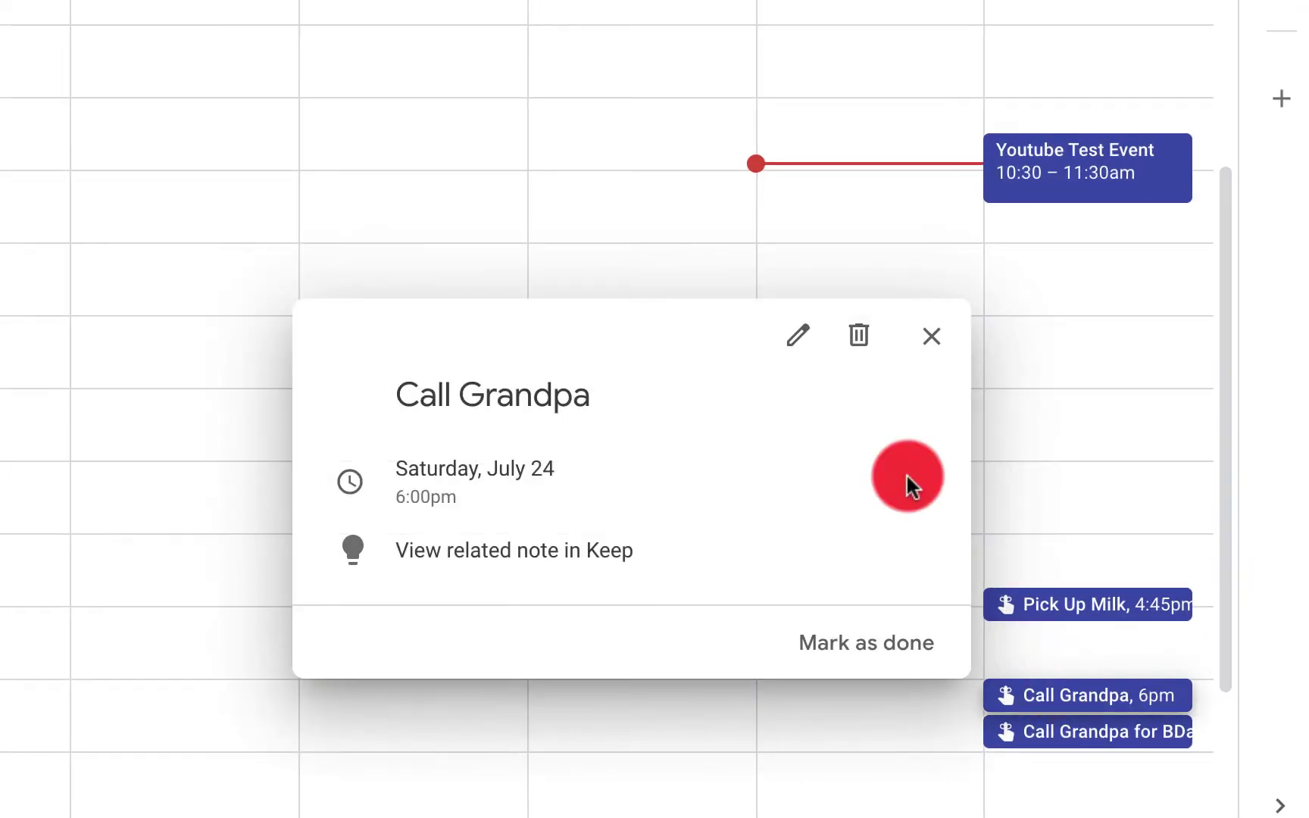
{"action": "left_click", "coordinate": [798, 335]}
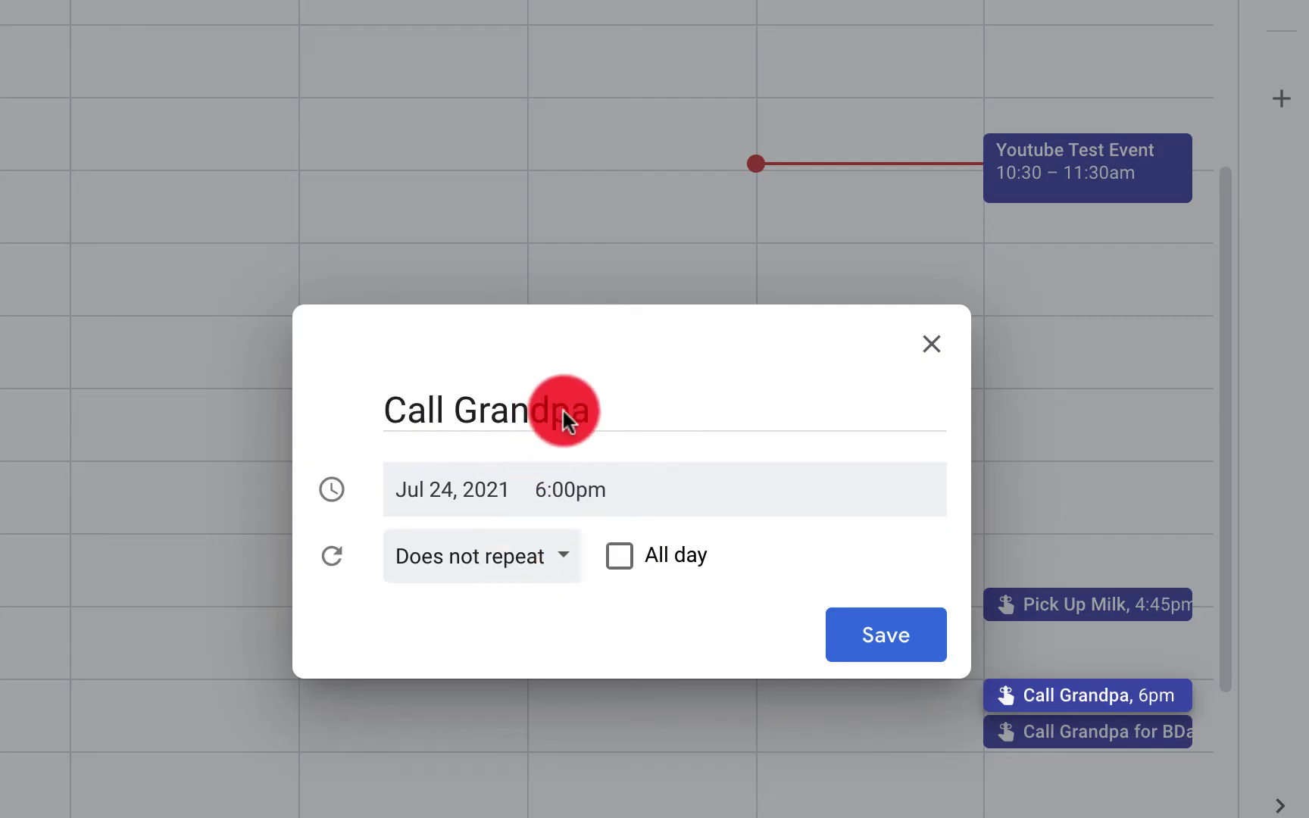
{"action": "left_click", "coordinate": [570, 489]}
{"action": "left_click", "coordinate": [608, 785]}
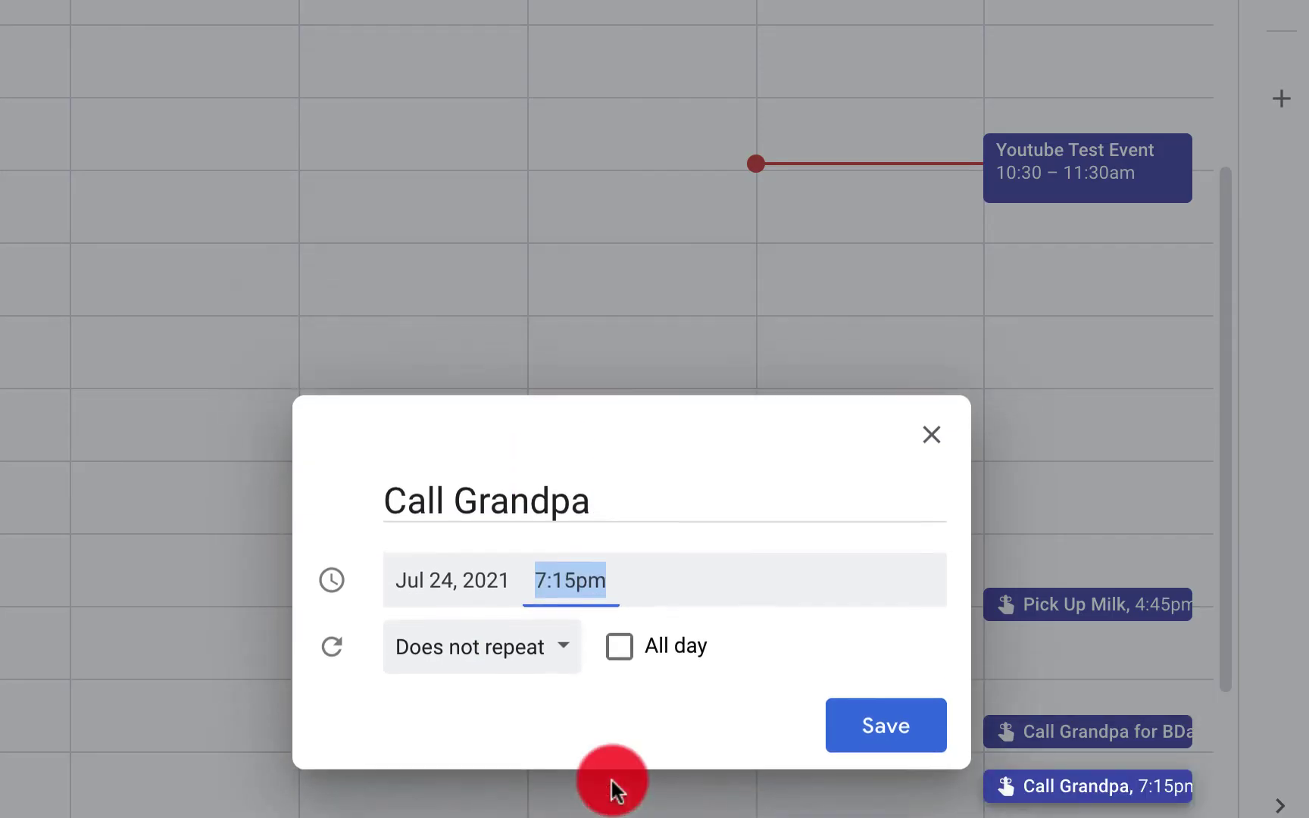
{"action": "left_click", "coordinate": [870, 732]}
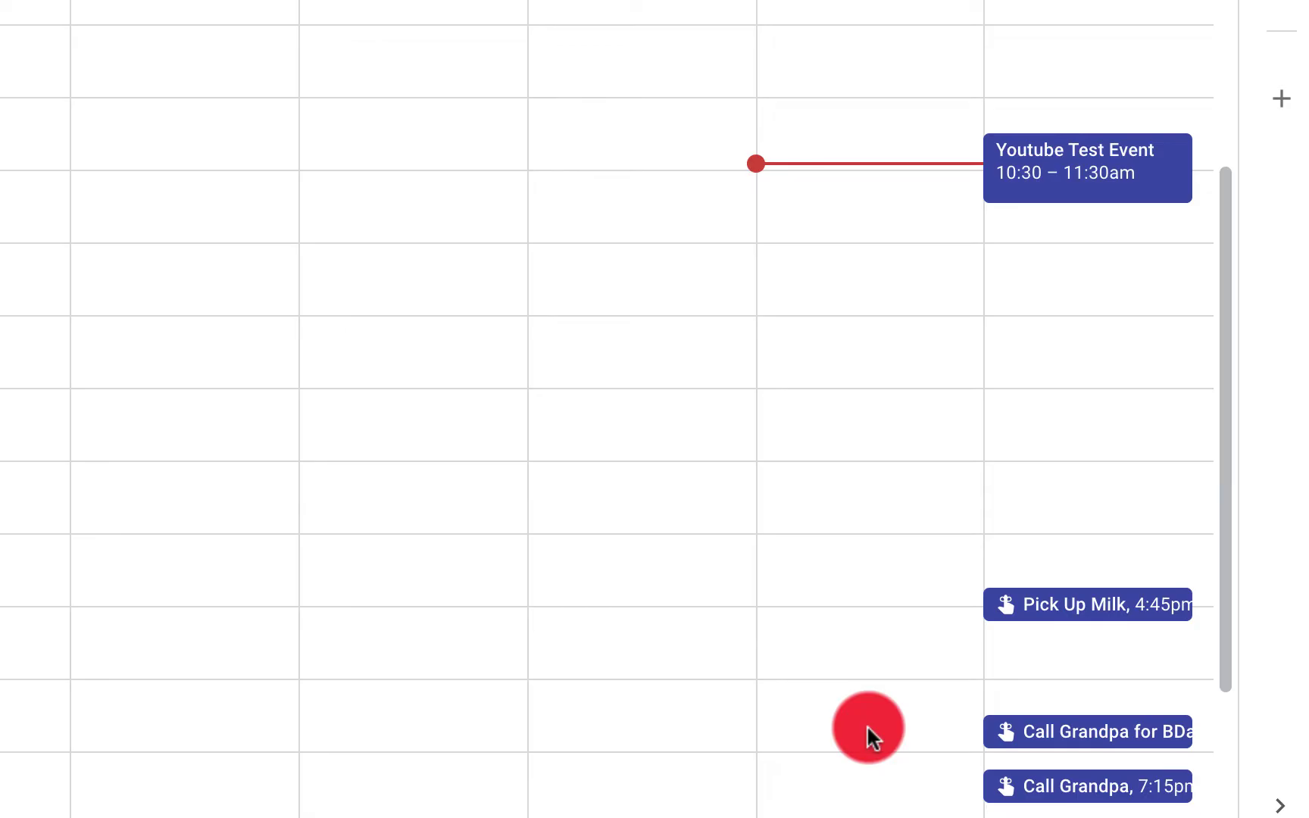
Delete the Call Grandpa for BDay reminder and mark Call Grandpa as done
{"action": "left_click", "coordinate": [865, 725]}
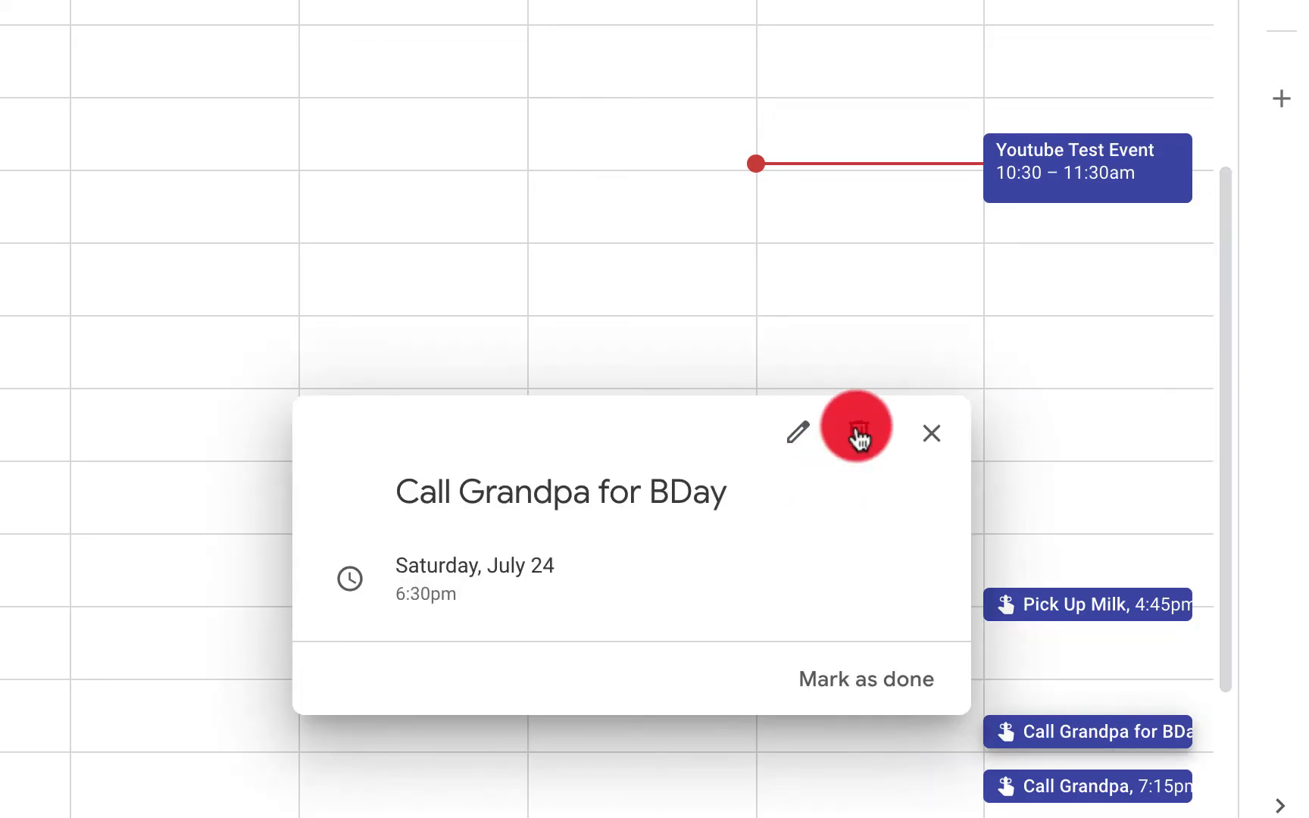
{"action": "left_click", "coordinate": [858, 433]}
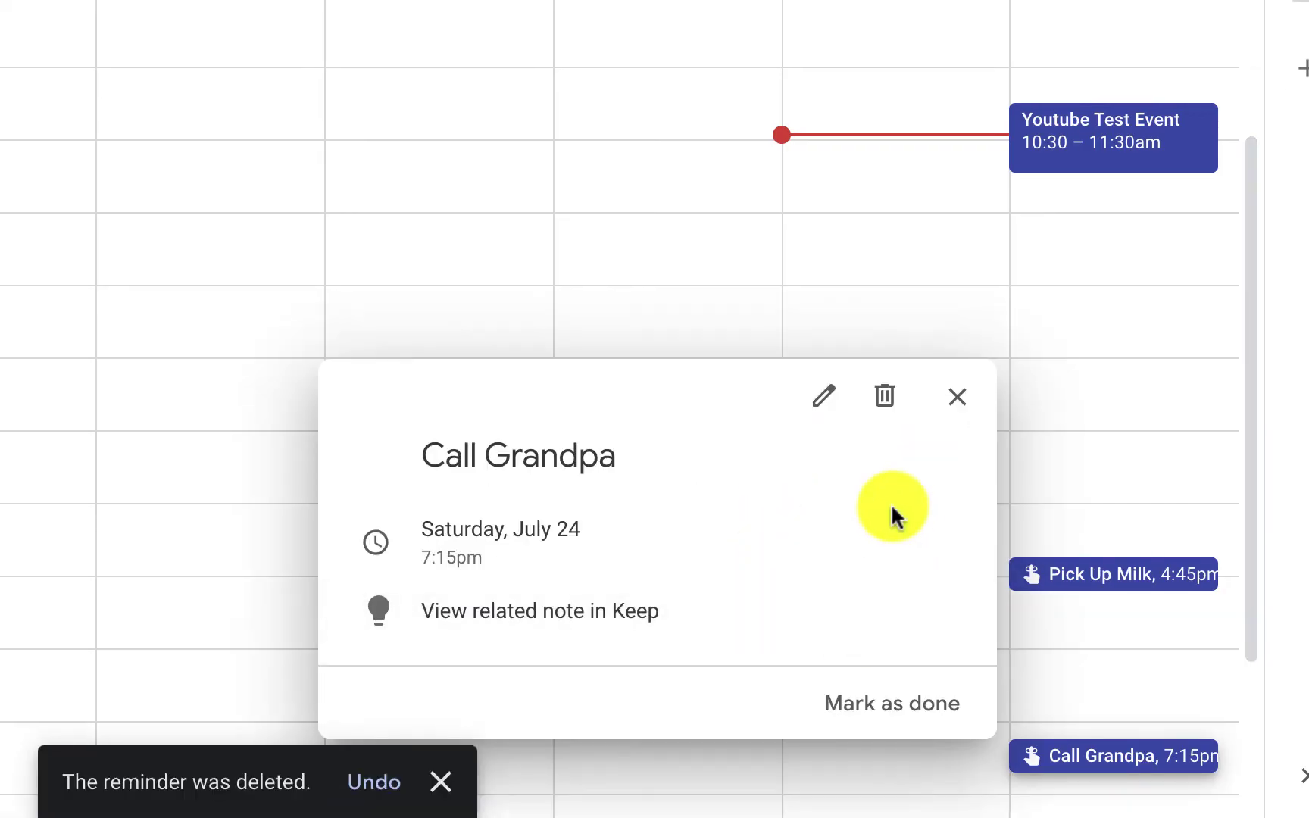
{"action": "left_click", "coordinate": [874, 701]}
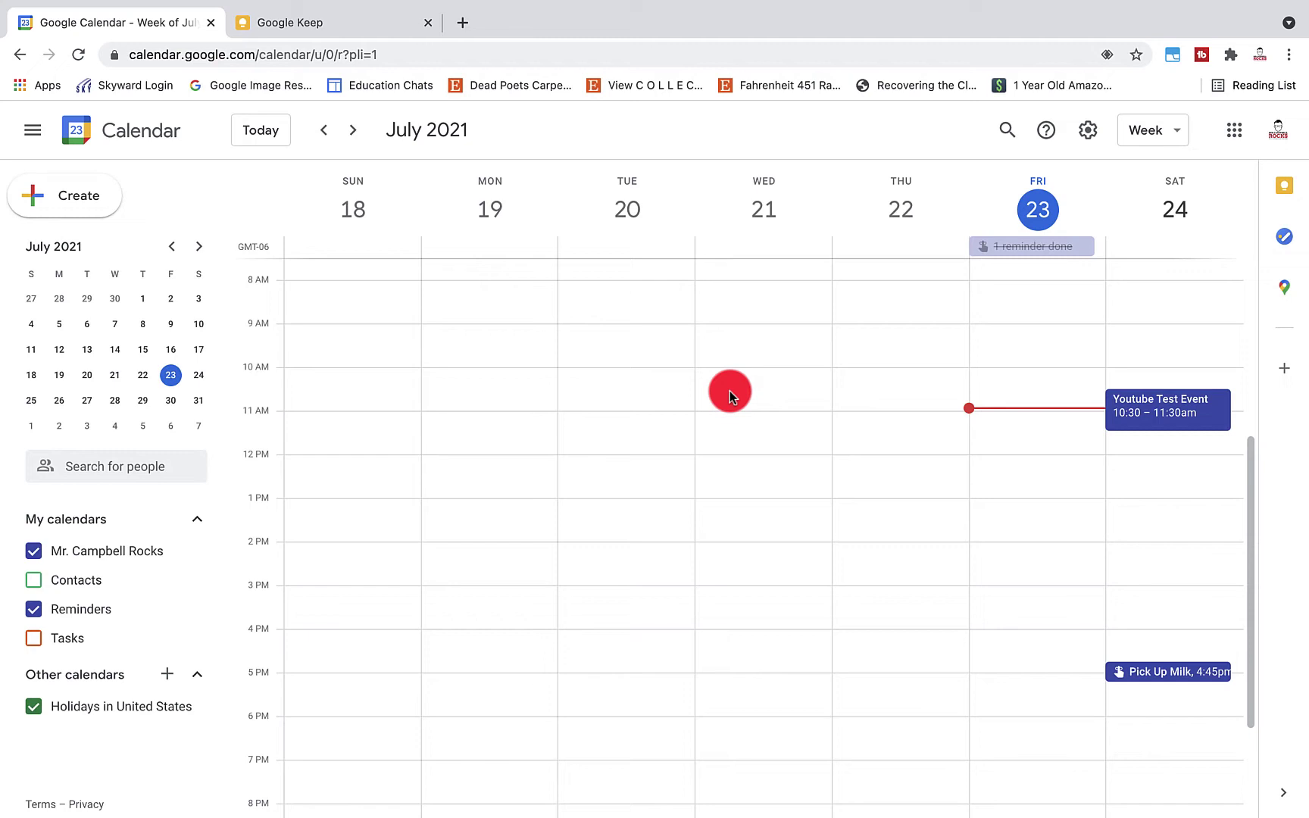
Toggle Reminders off and back on, then open the completed Call Grandpa reminder's Keep note
{"action": "left_click", "coordinate": [33, 610]}
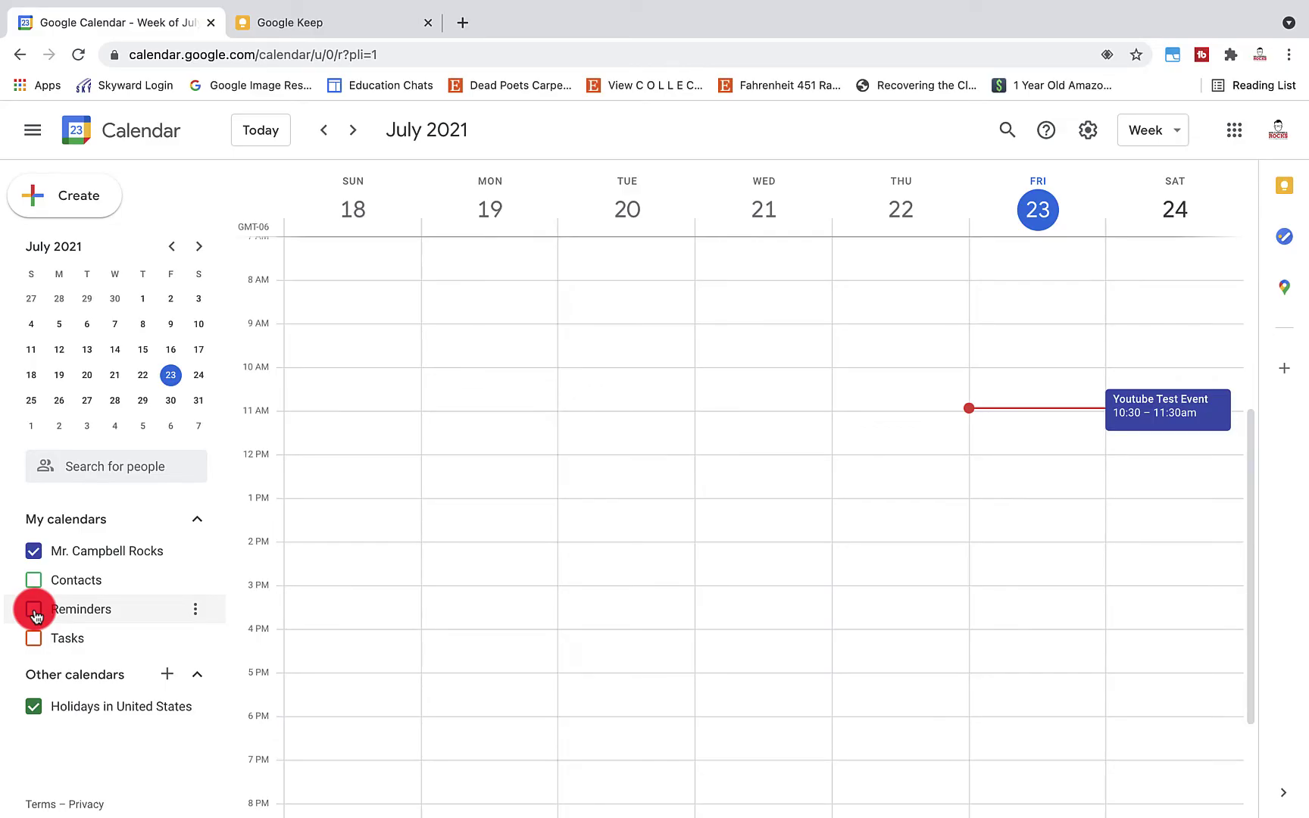
{"action": "left_click", "coordinate": [33, 609]}
{"action": "scroll", "coordinate": [1028, 275], "scroll_direction": "up", "scroll_amount": 2}
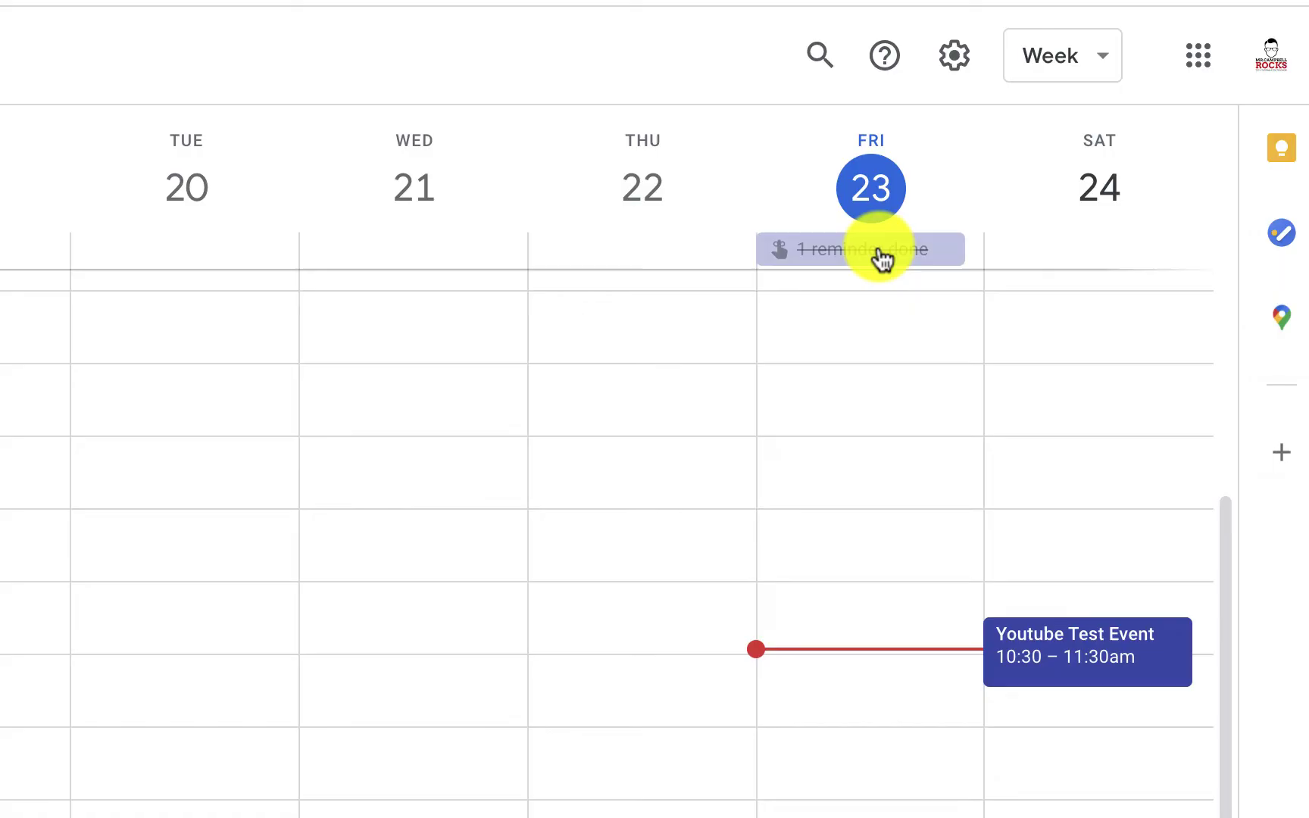
{"action": "left_click", "coordinate": [879, 253]}
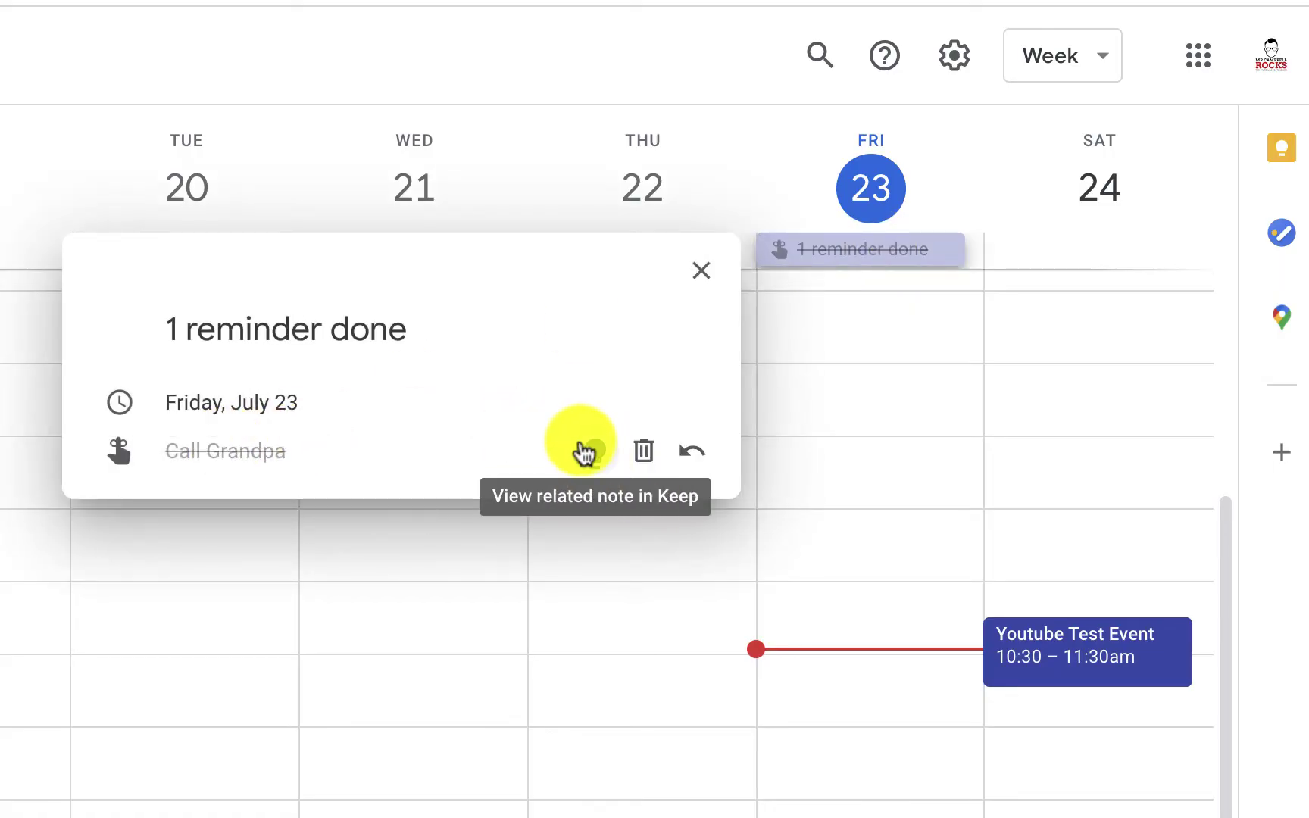
{"action": "left_click", "coordinate": [604, 453]}
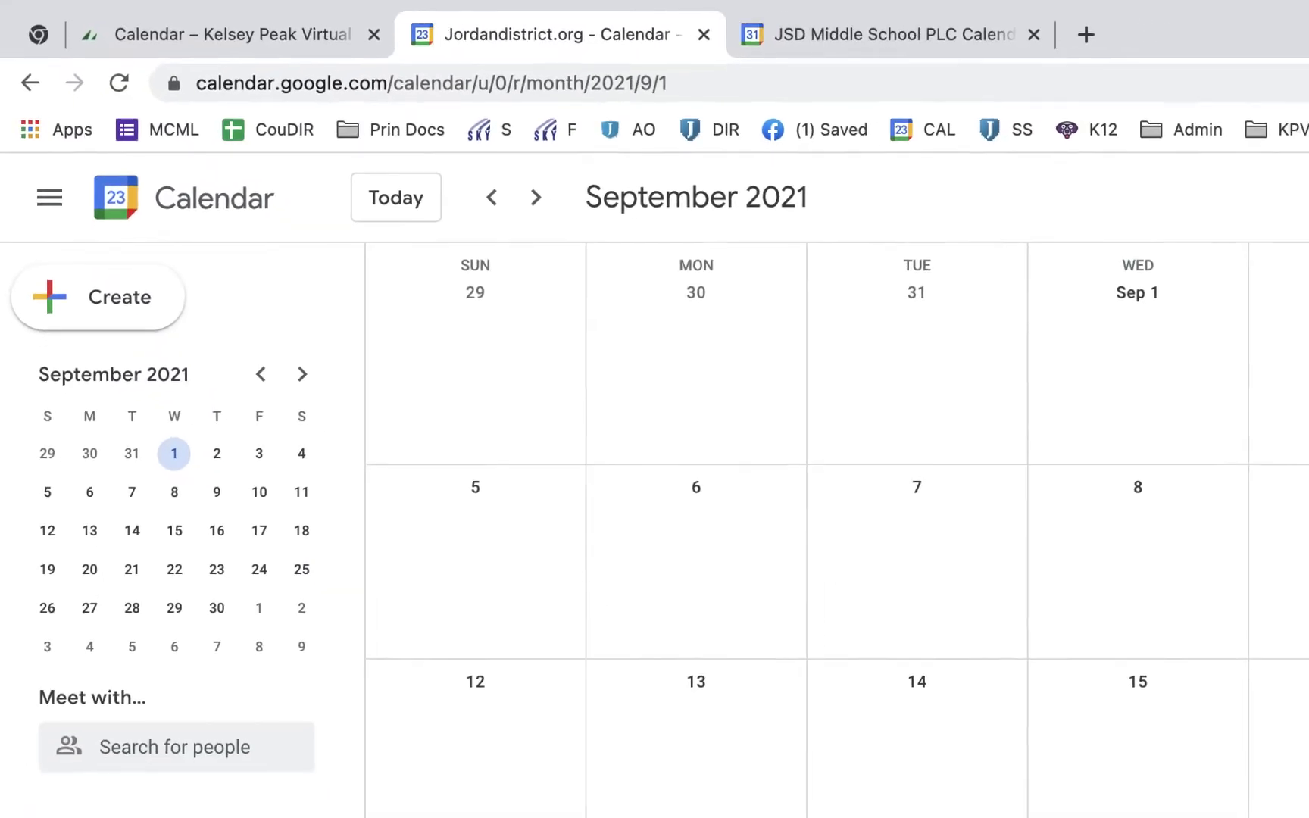
In Settings, select JSD Middle School PLC Calendar and jump to its Access permissions
{"action": "left_click", "coordinate": [989, 144]}
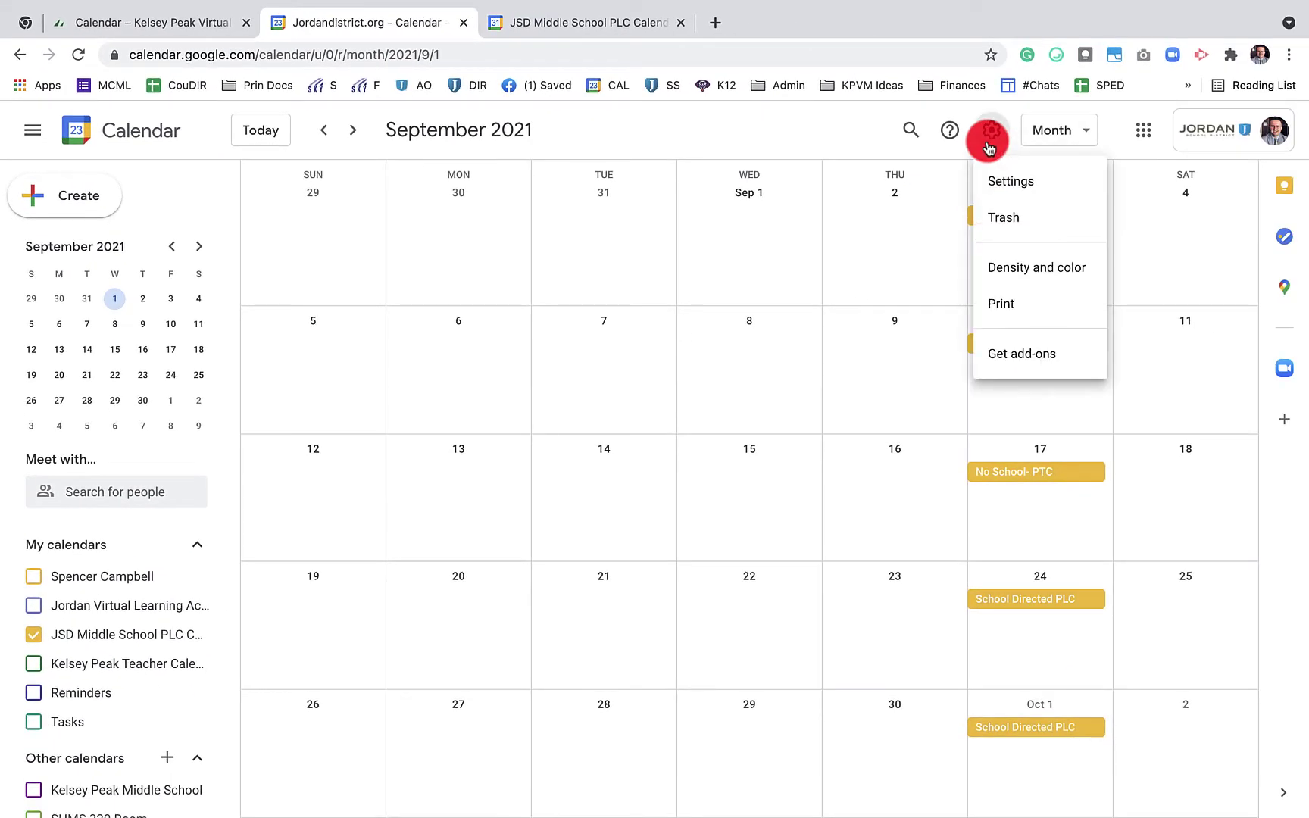
{"action": "left_click", "coordinate": [1003, 185]}
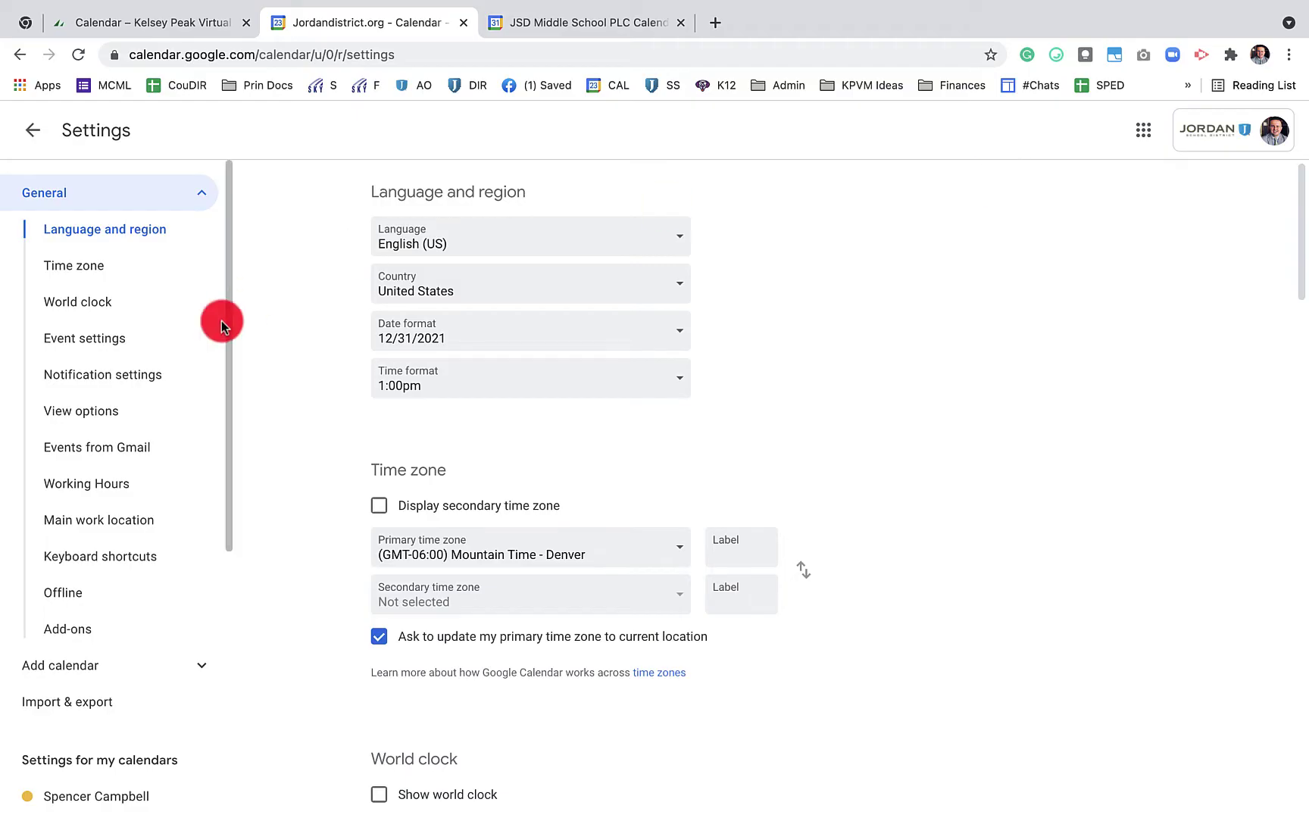
{"action": "scroll", "coordinate": [114, 375], "scroll_direction": "down", "scroll_amount": 4}
{"action": "scroll", "coordinate": [130, 384], "scroll_direction": "down", "scroll_amount": 1}
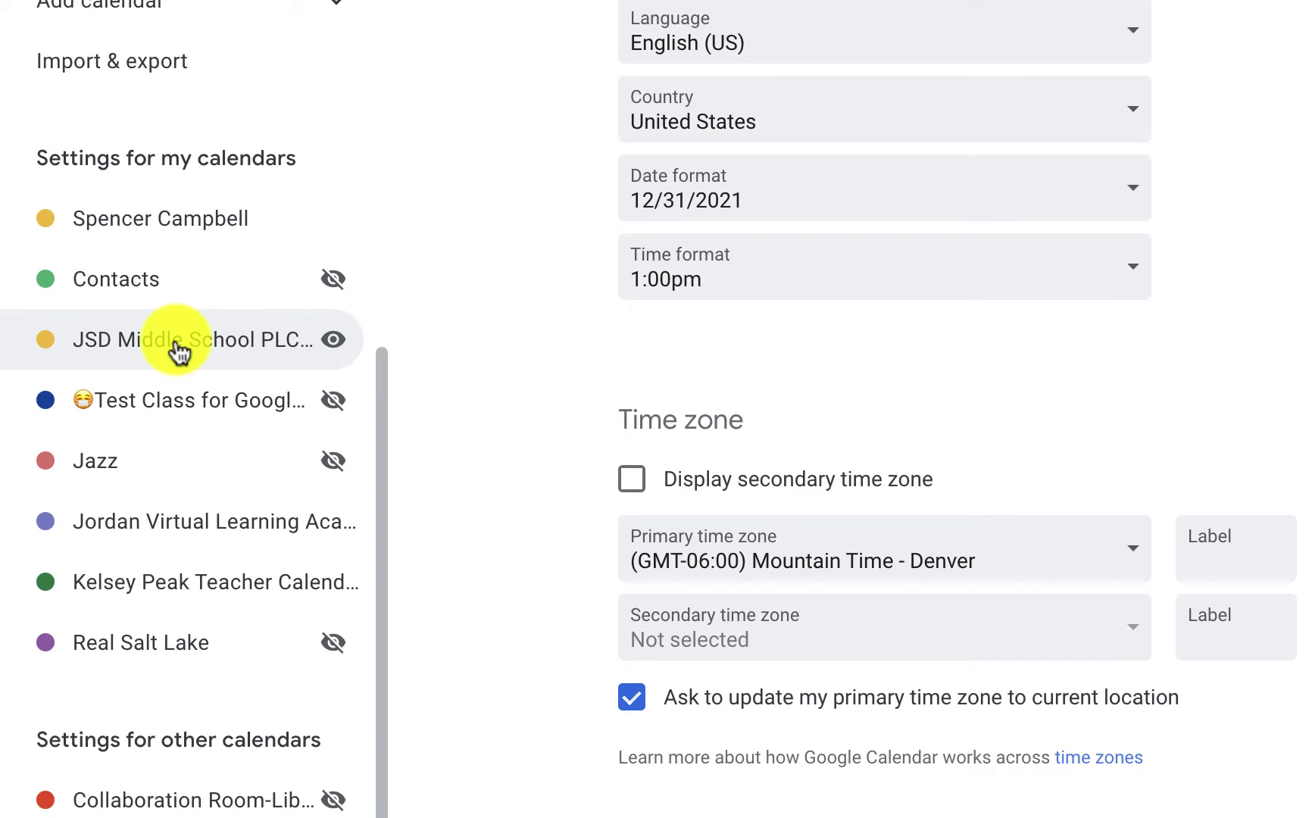
{"action": "left_click", "coordinate": [179, 350]}
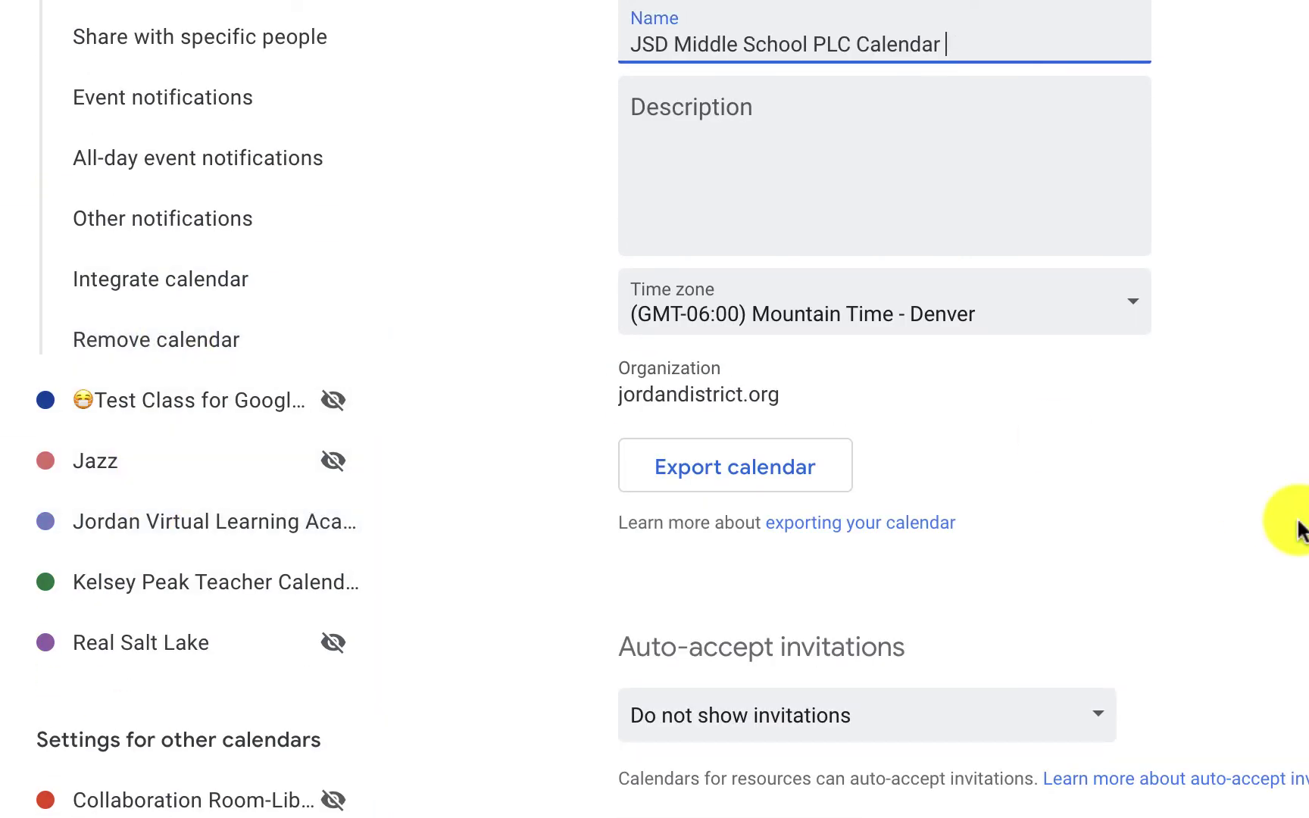
{"action": "left_click", "coordinate": [152, 184]}
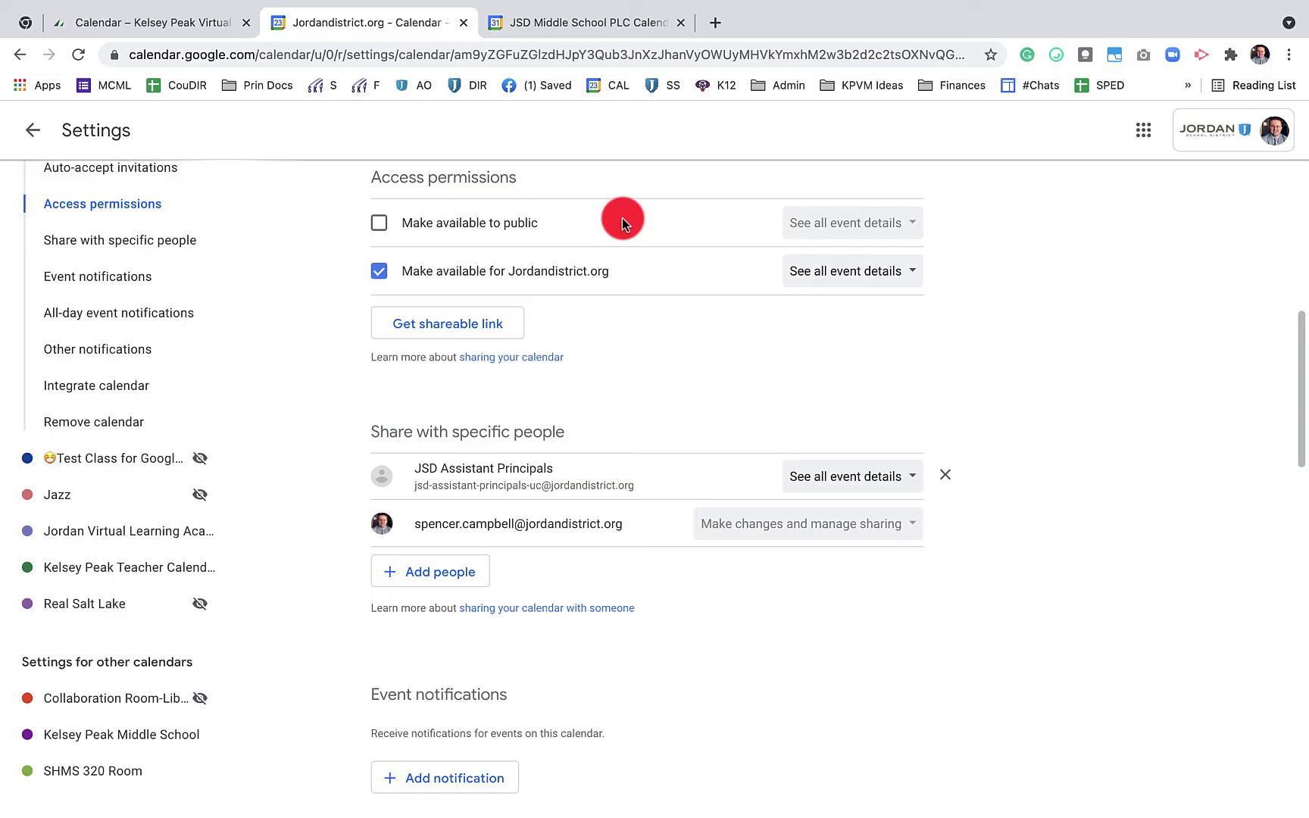
Try public access, then revert it, keeping See all event details for Jordandistrict.org
{"action": "left_click", "coordinate": [378, 223]}
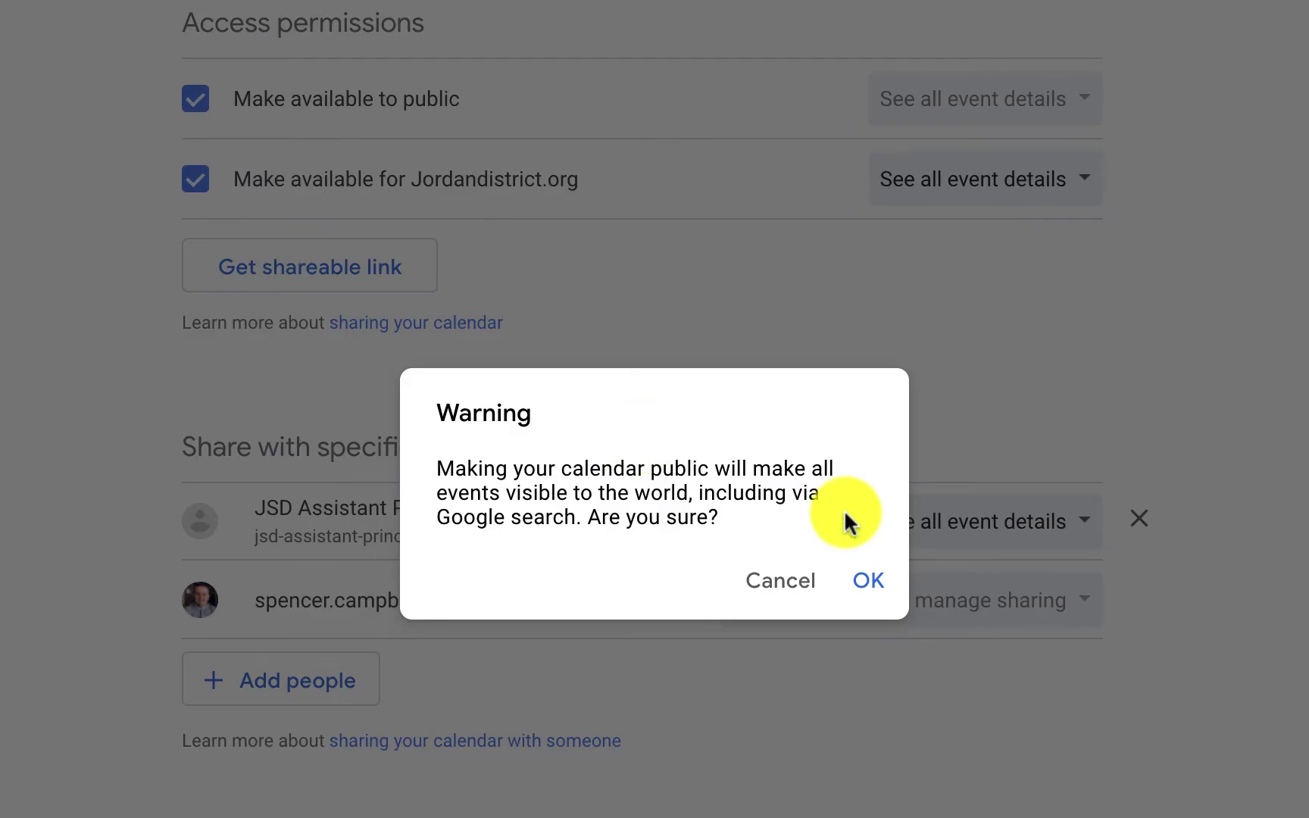
{"action": "left_click", "coordinate": [868, 580]}
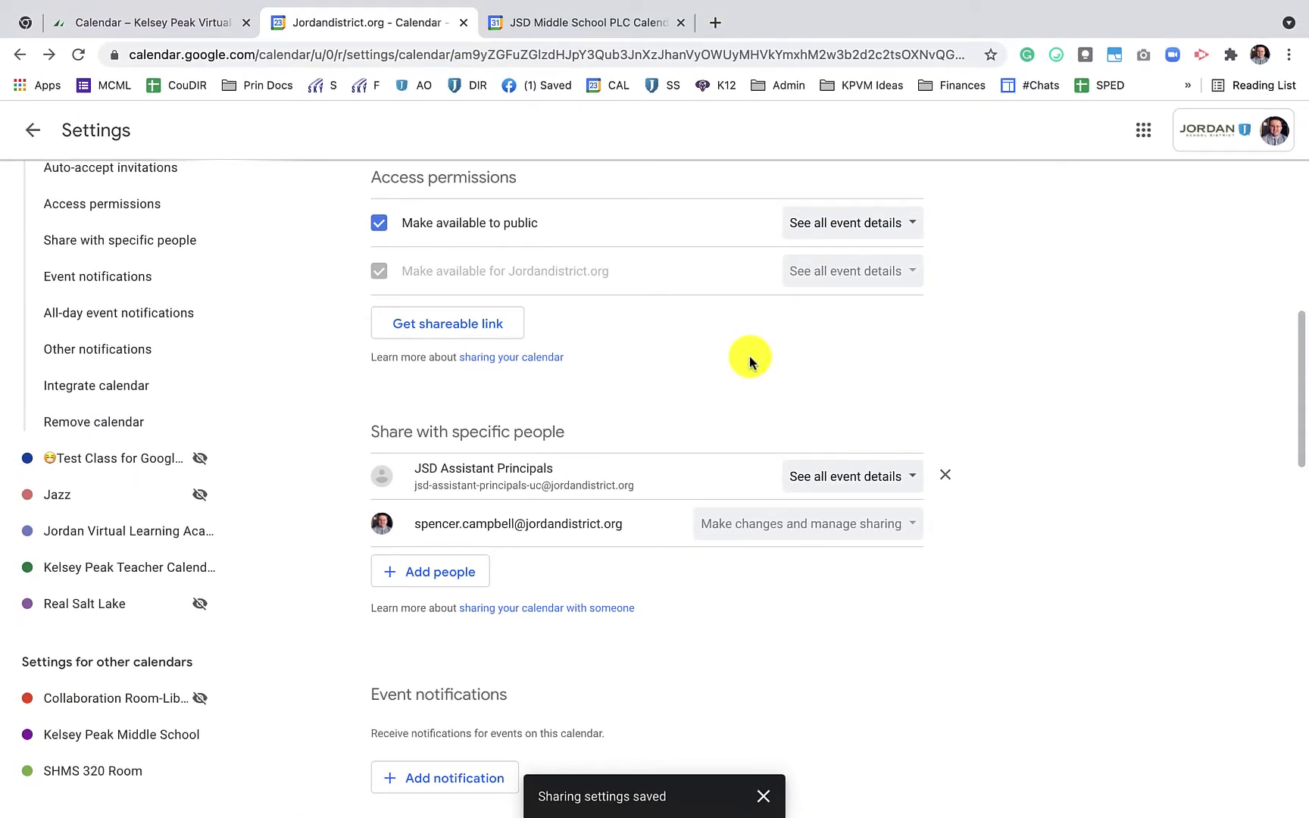
{"action": "left_click", "coordinate": [905, 230]}
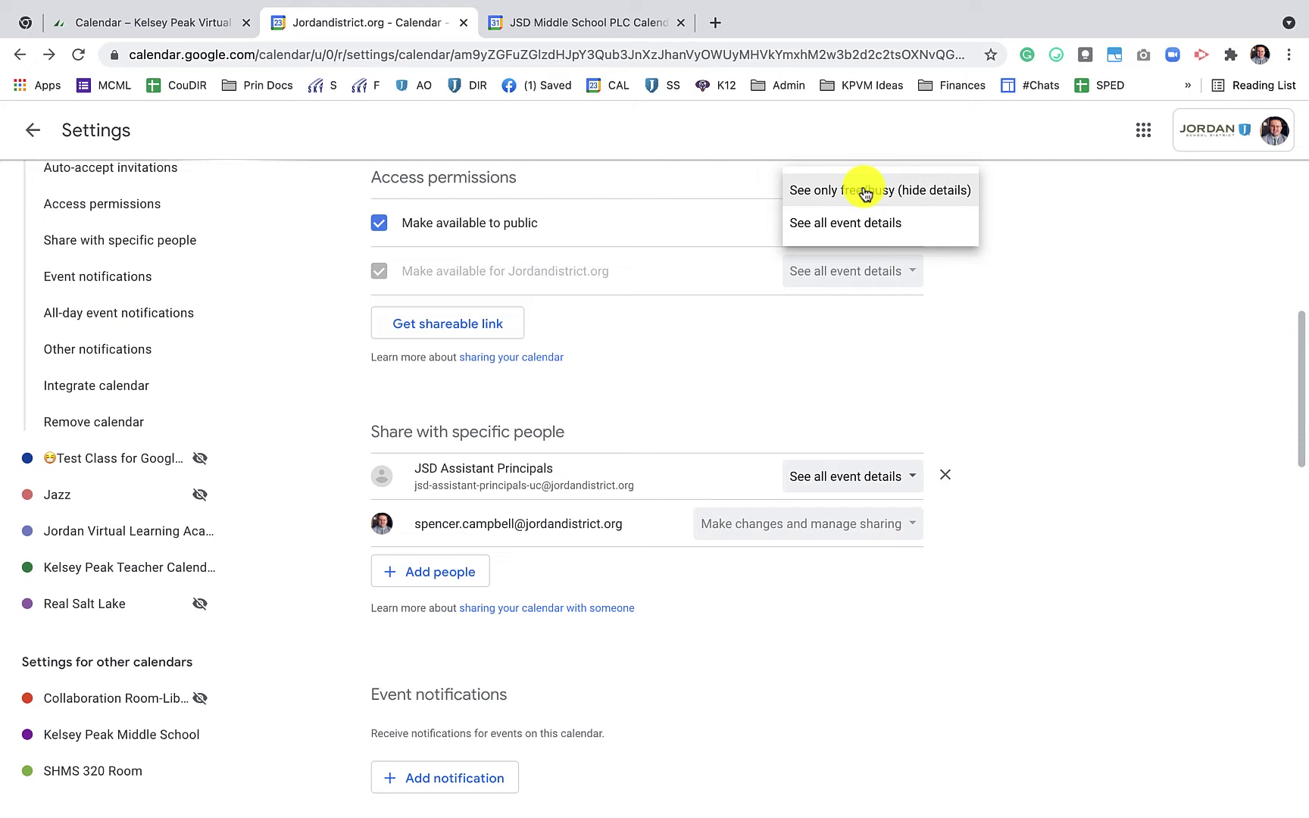
{"action": "left_click", "coordinate": [702, 223]}
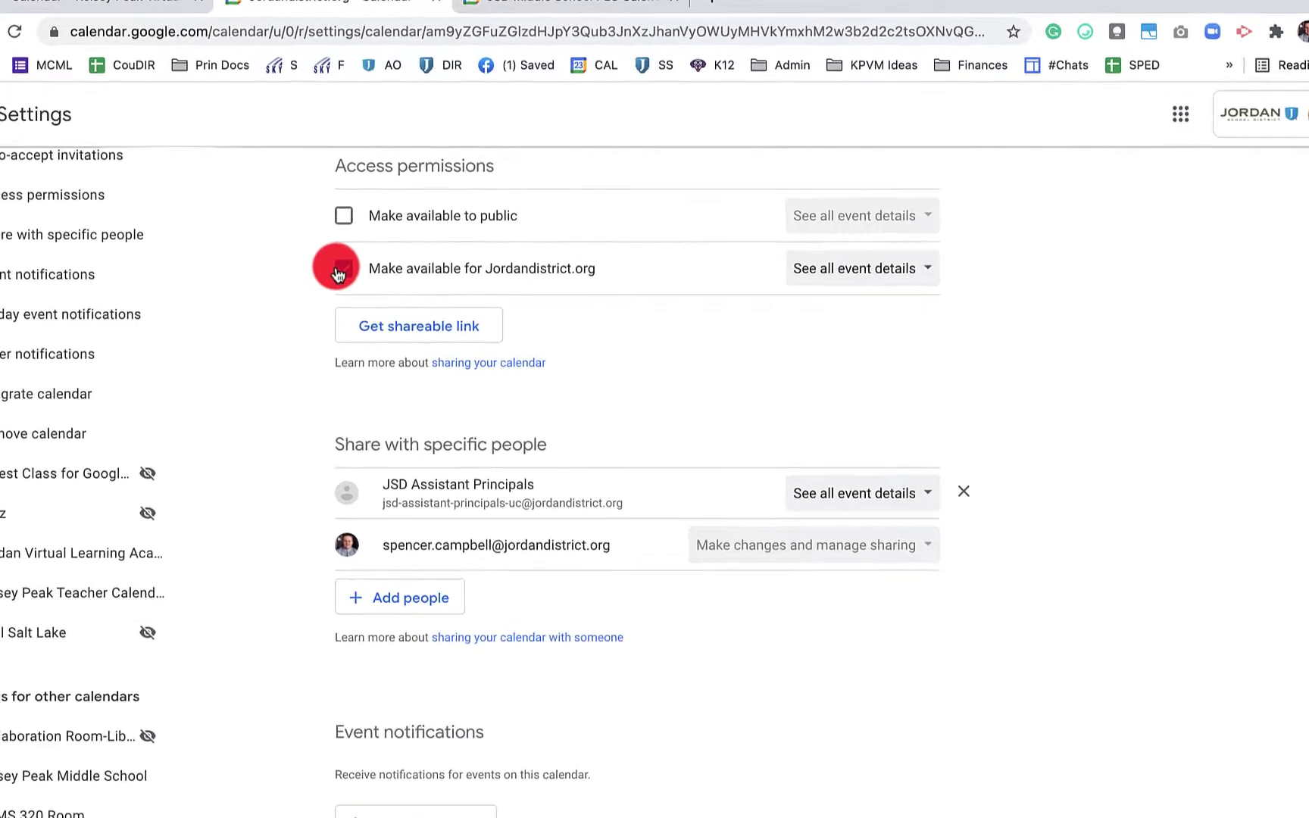
{"action": "left_click", "coordinate": [342, 269]}
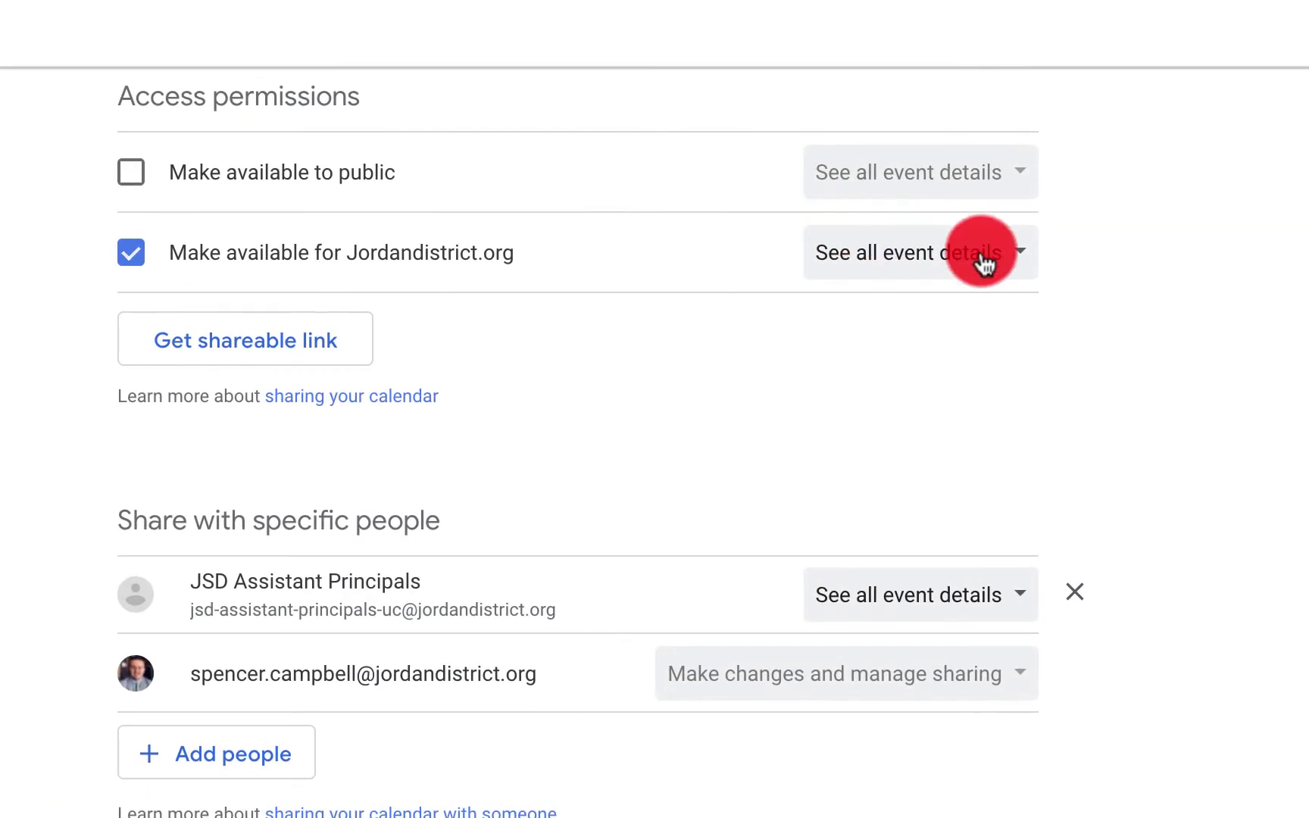
{"action": "left_click", "coordinate": [909, 270]}
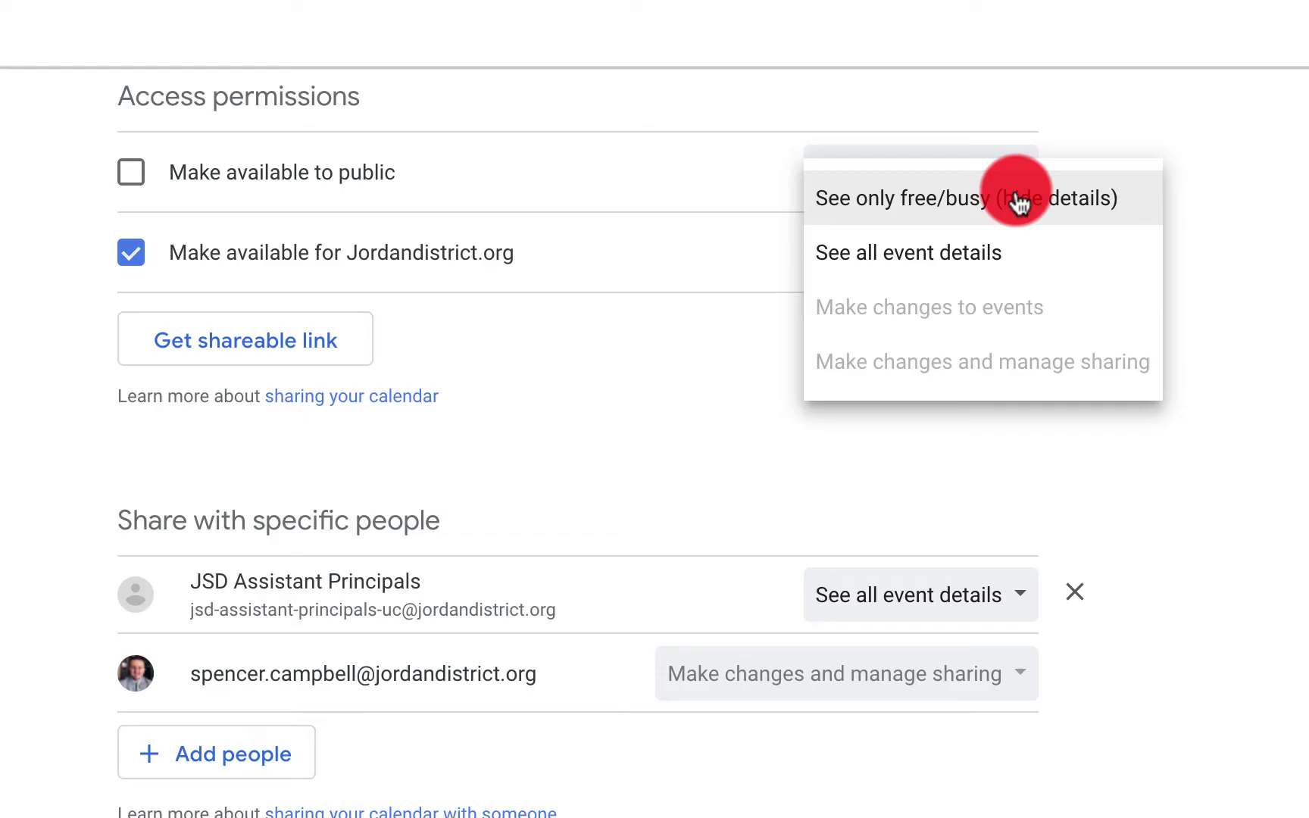
{"action": "left_click", "coordinate": [983, 272]}
Copy the calendar's shareable link and load it in a new browser tab
{"action": "left_click", "coordinate": [286, 350]}
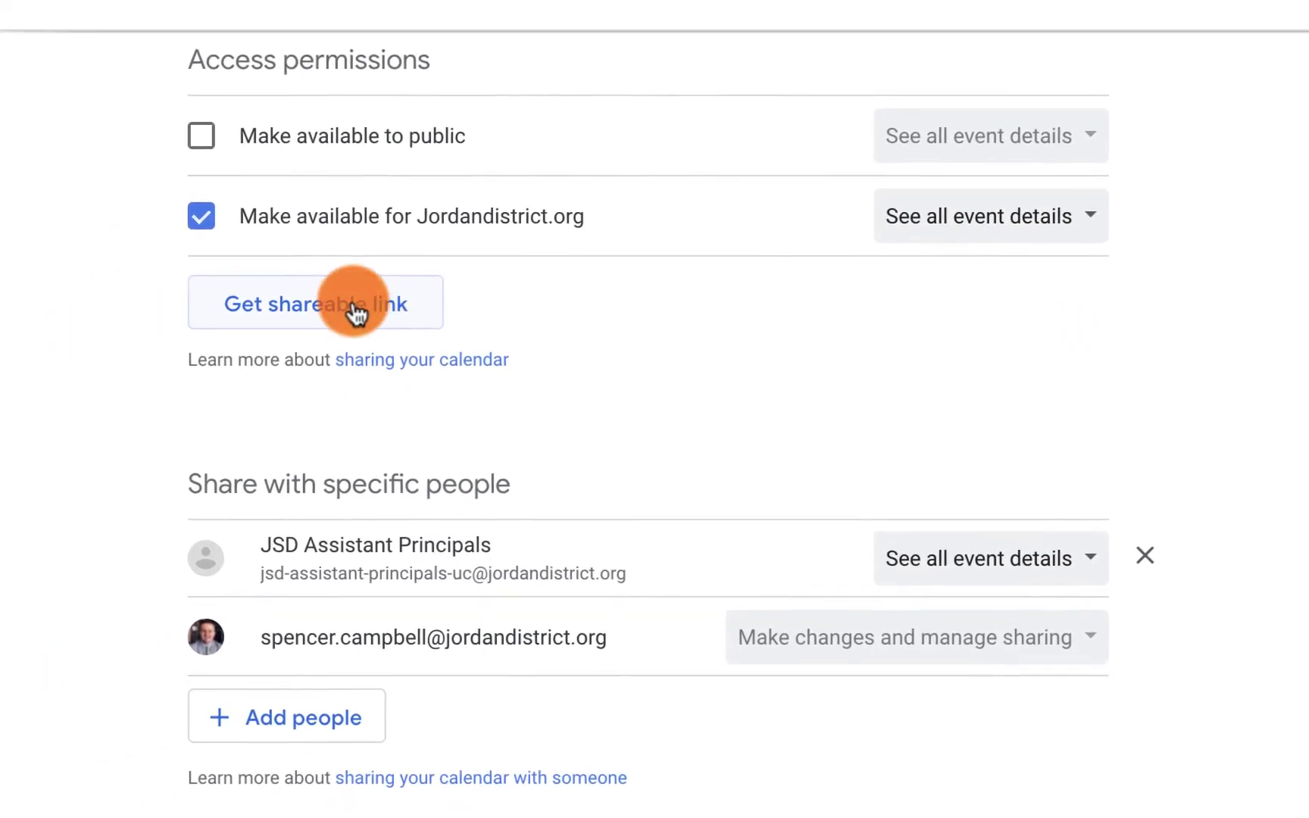
{"action": "left_click", "coordinate": [355, 312]}
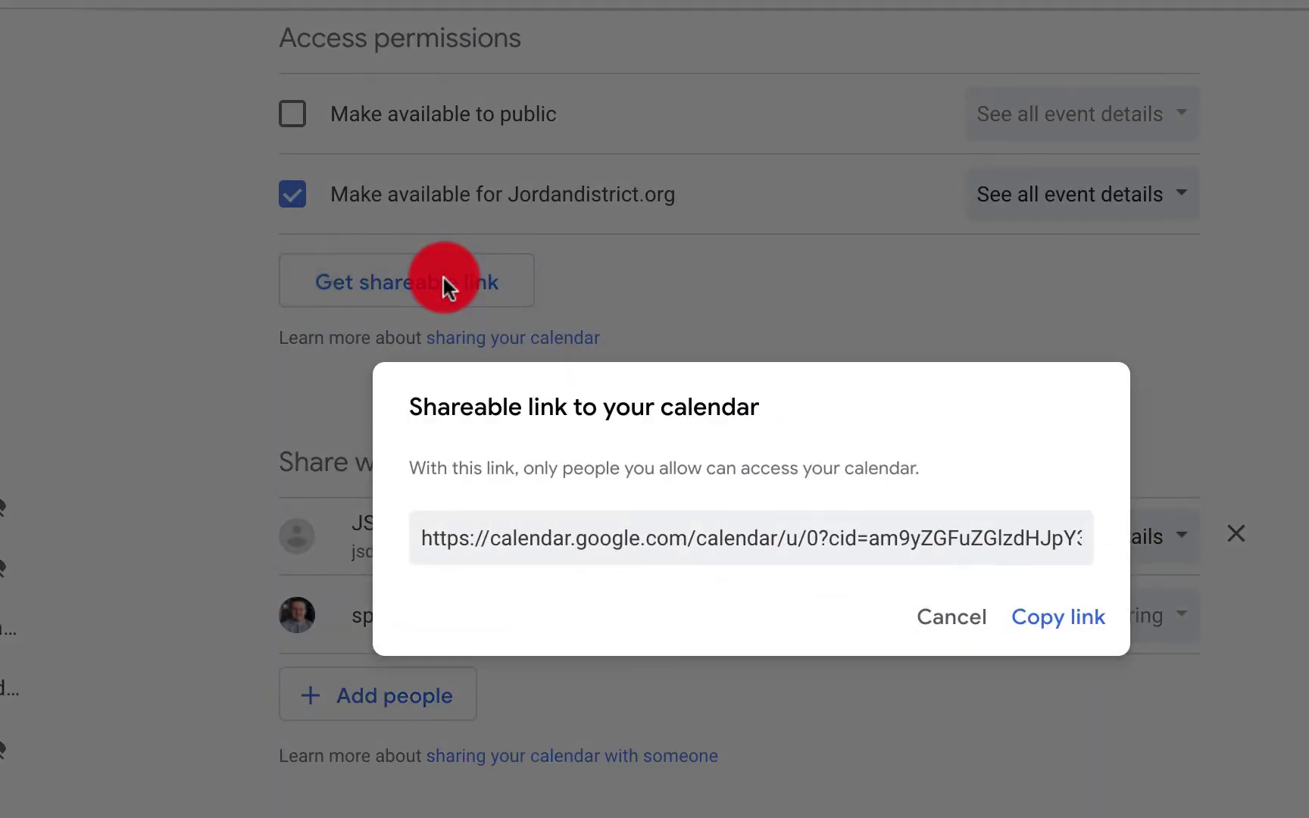
{"action": "left_click", "coordinate": [806, 538]}
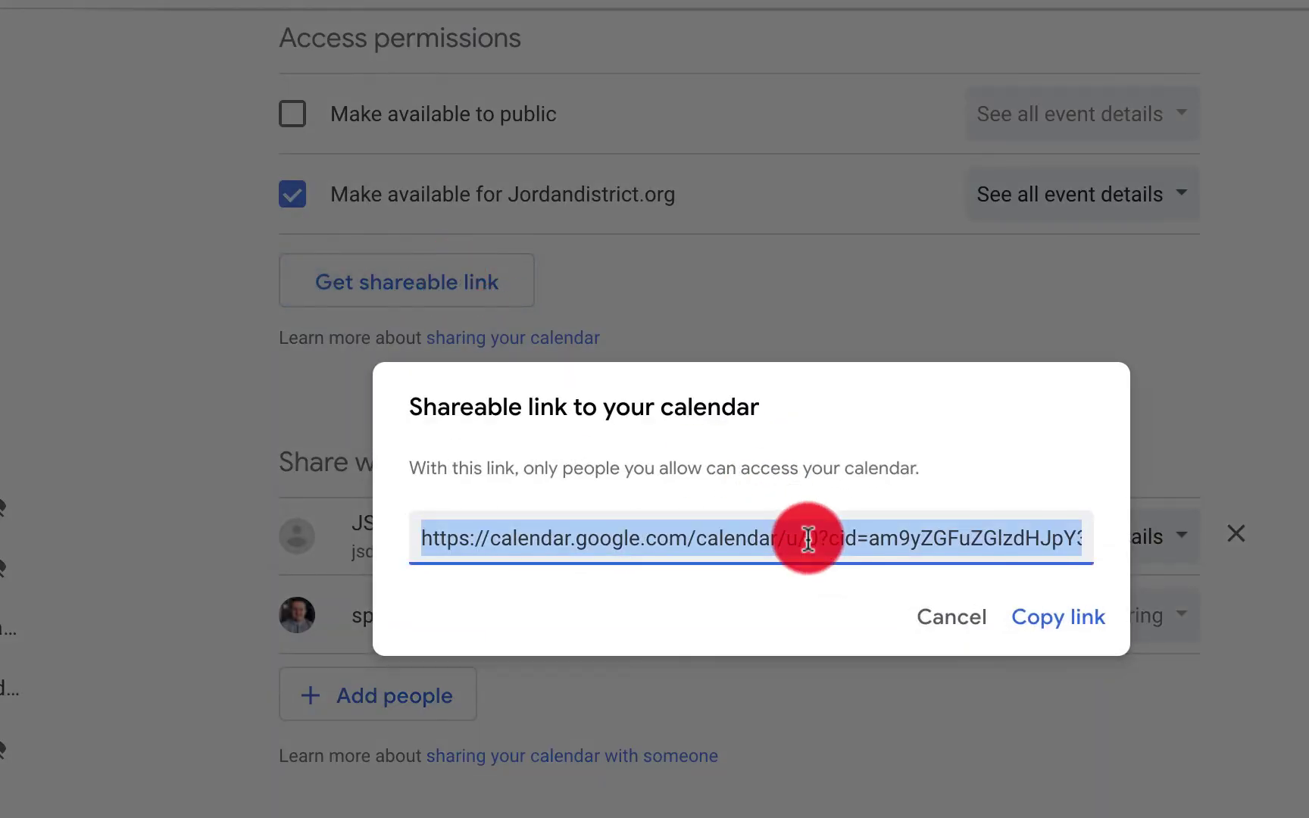
{"action": "left_click", "coordinate": [724, 9]}
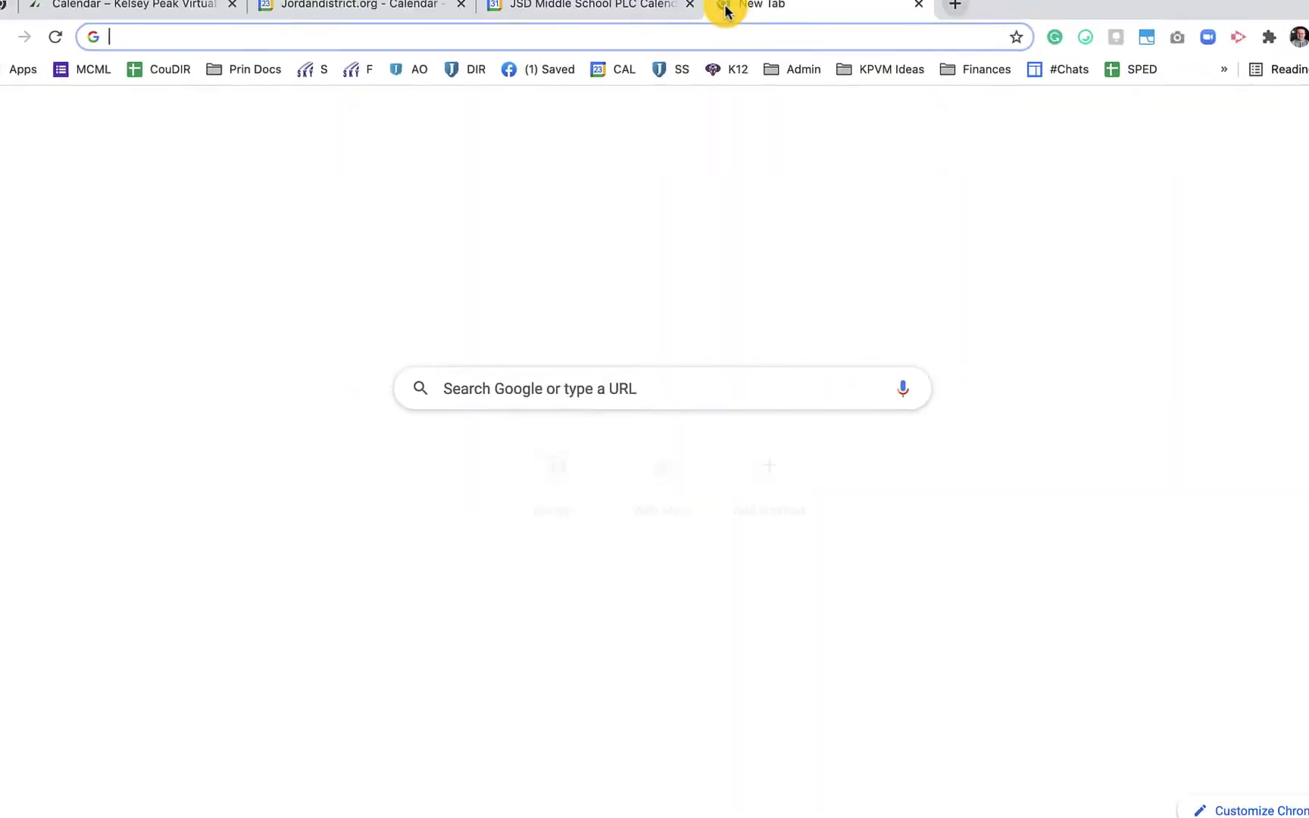
{"action": "key", "text": "super+v"}
{"action": "key", "text": "Return"}
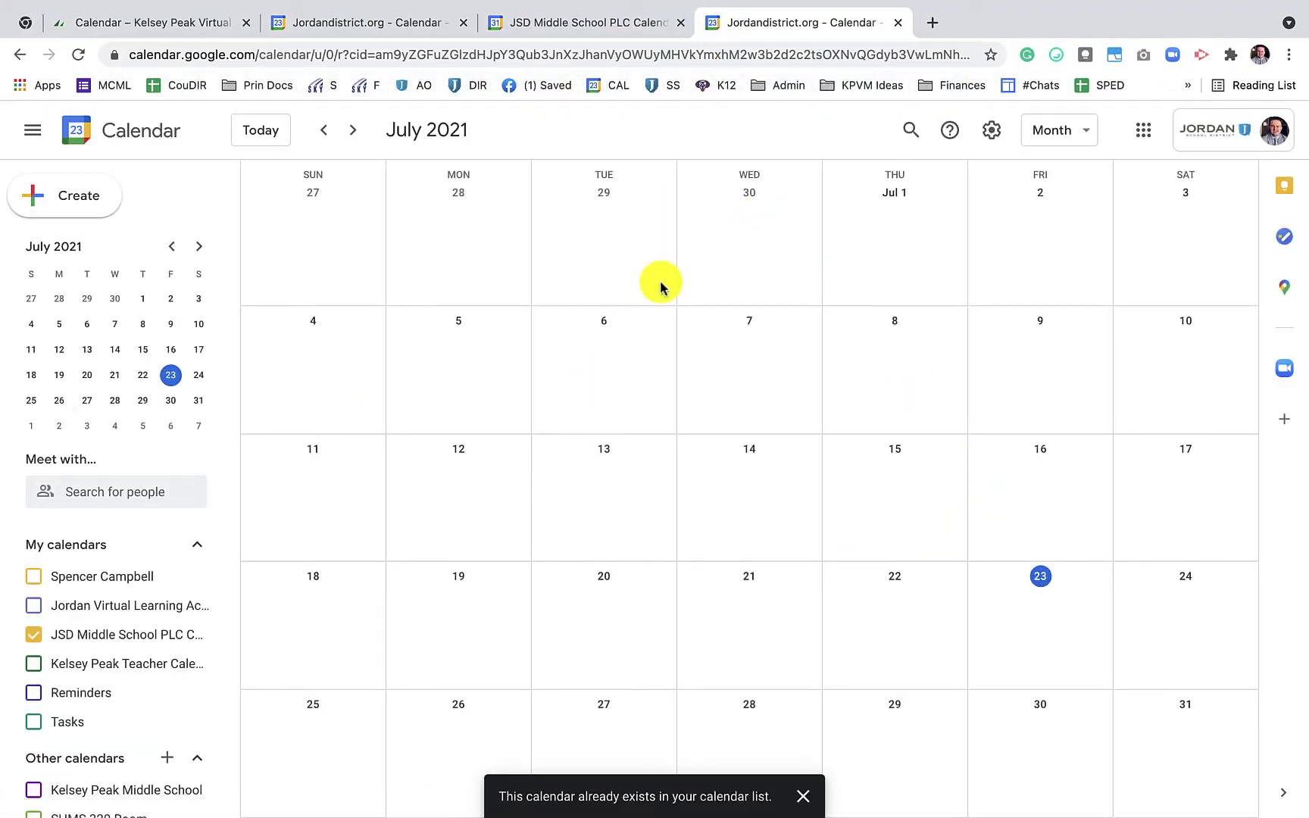
Return to Settings and open the JSD Middle School PLC Calendar's settings page
{"action": "left_click", "coordinate": [604, 31]}
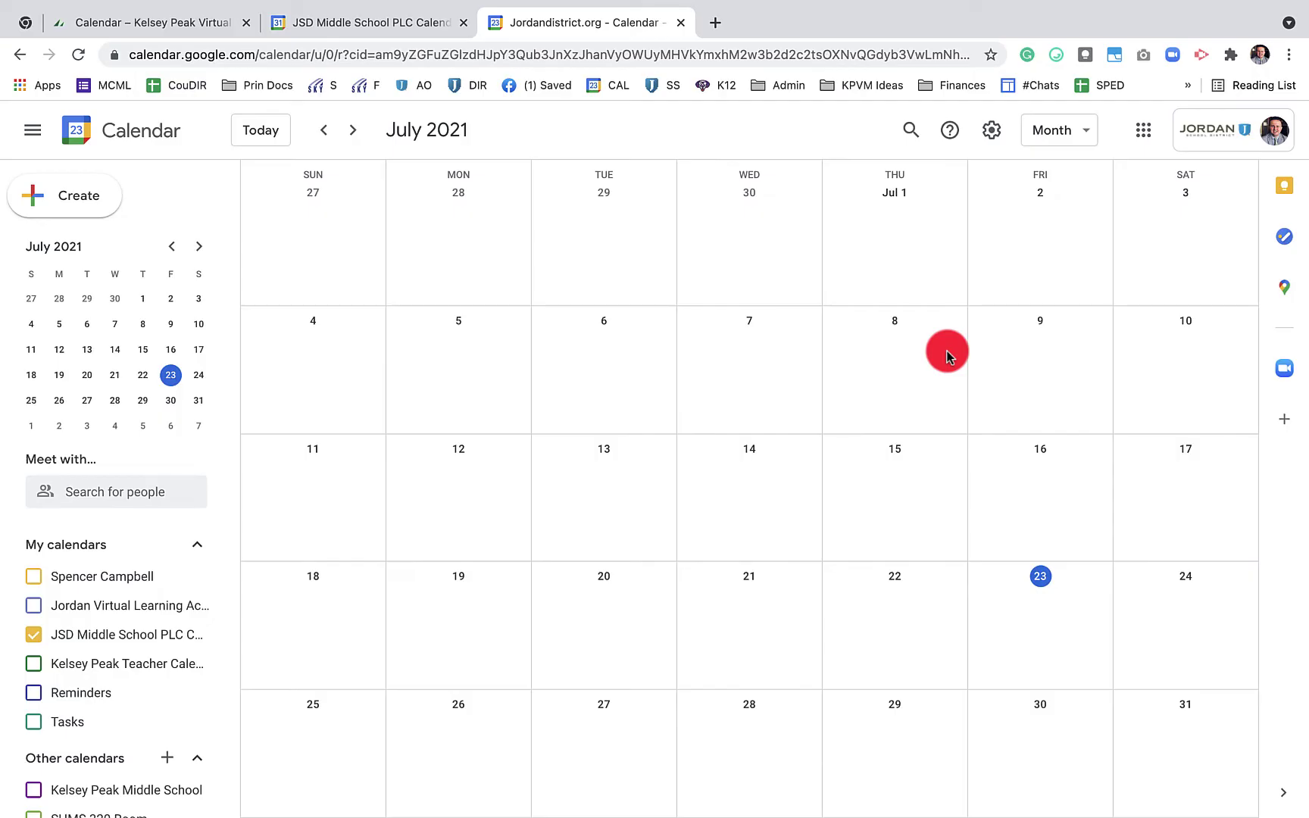
{"action": "left_click", "coordinate": [992, 131]}
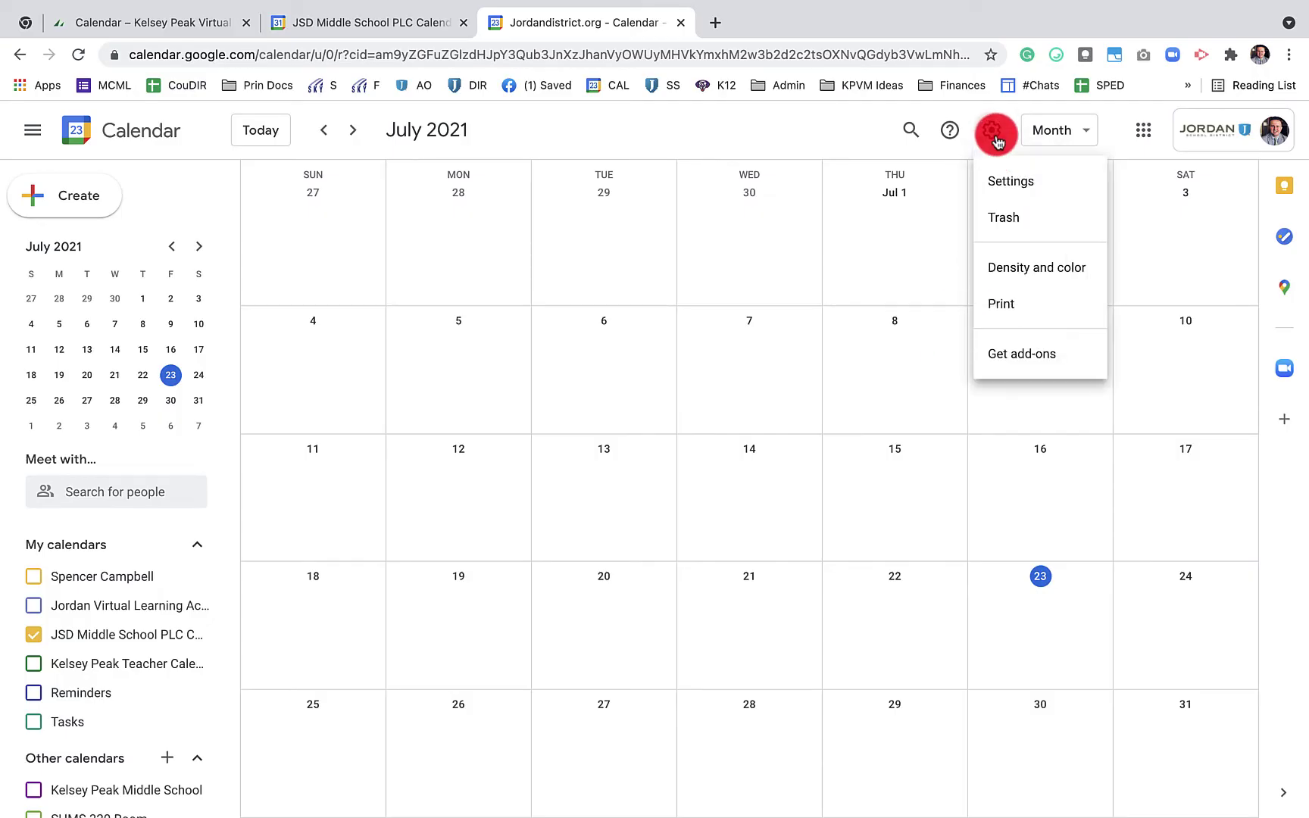
{"action": "left_click", "coordinate": [1009, 183]}
{"action": "scroll", "coordinate": [757, 455], "scroll_direction": "down", "scroll_amount": 4}
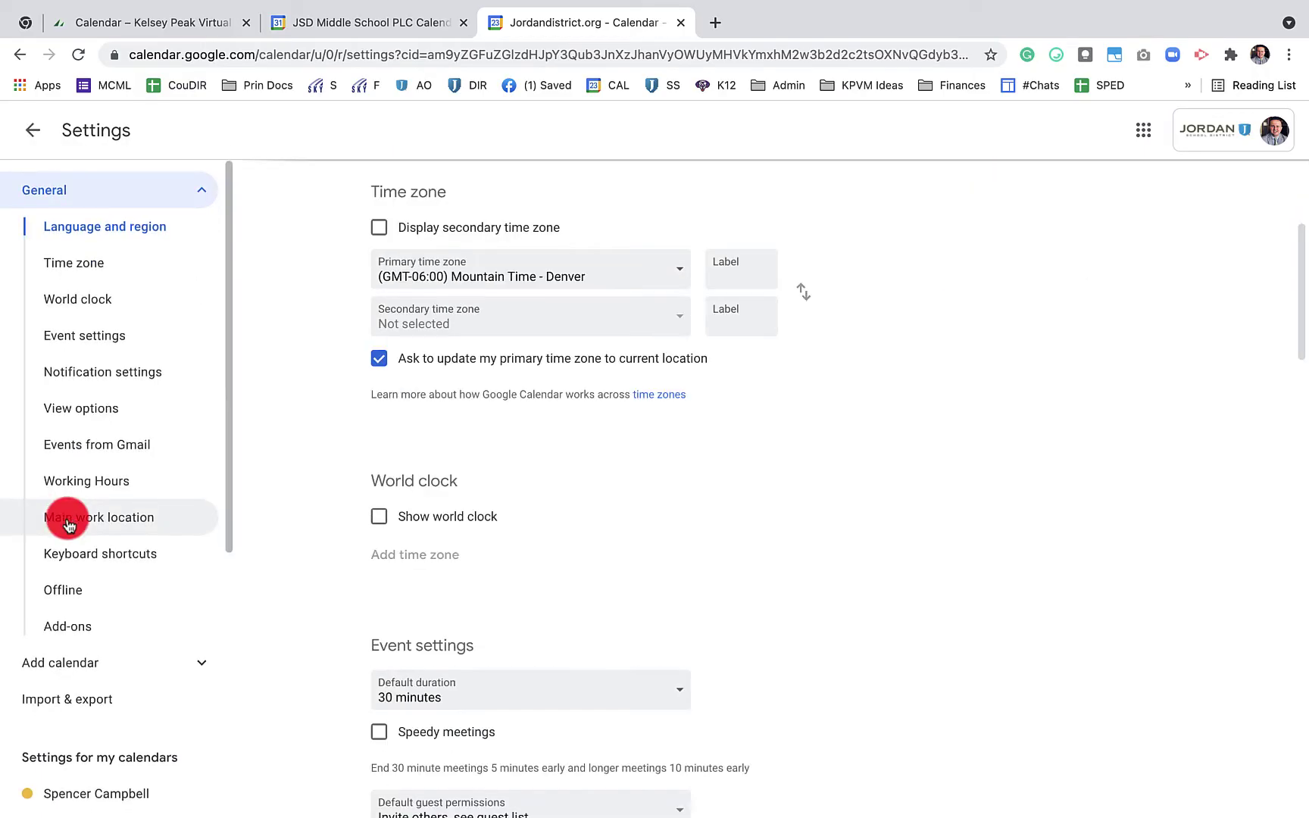
{"action": "scroll", "coordinate": [68, 522], "scroll_direction": "down", "scroll_amount": 5}
{"action": "left_click", "coordinate": [96, 420]}
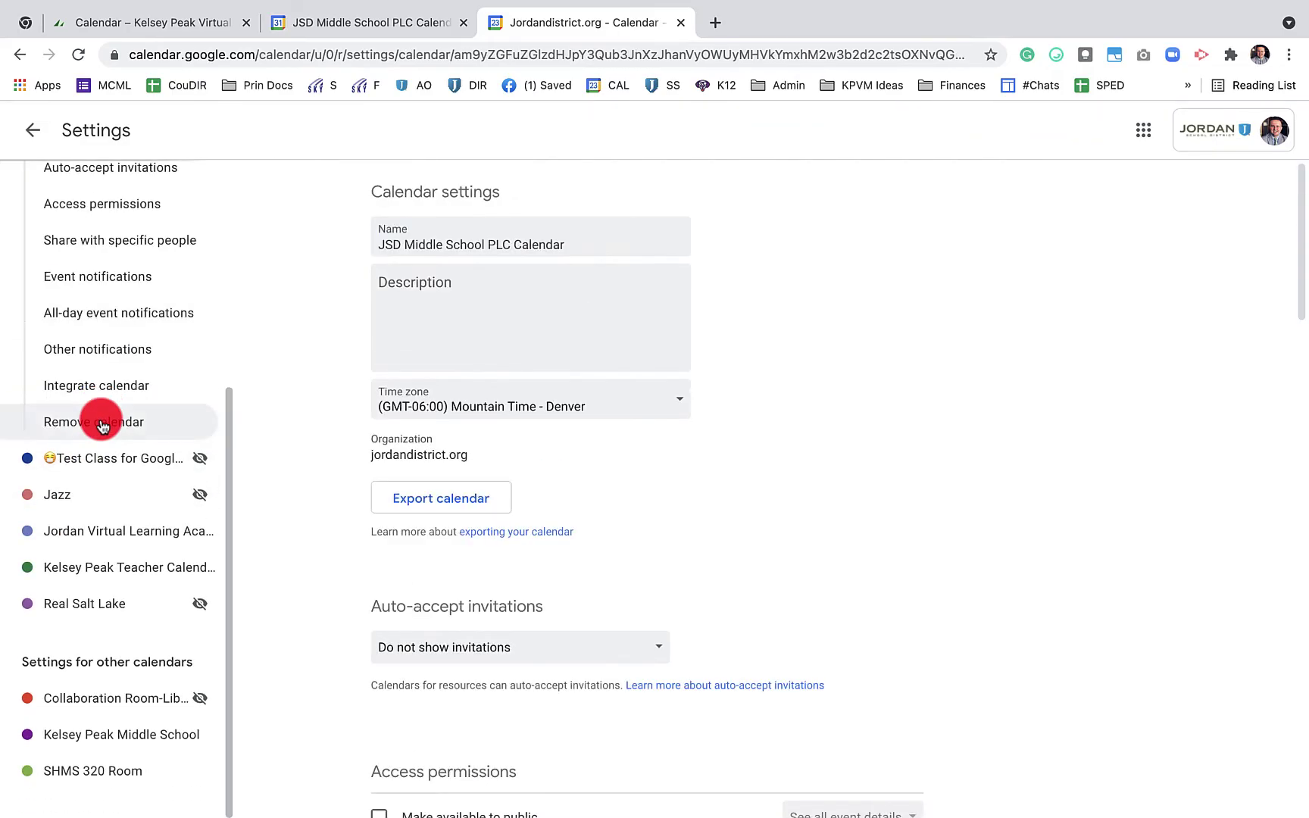
{"action": "scroll", "coordinate": [454, 425], "scroll_direction": "down", "scroll_amount": 7}
Close the shareable link box and send the share to the colleague with See all event details
{"action": "left_click", "coordinate": [466, 401]}
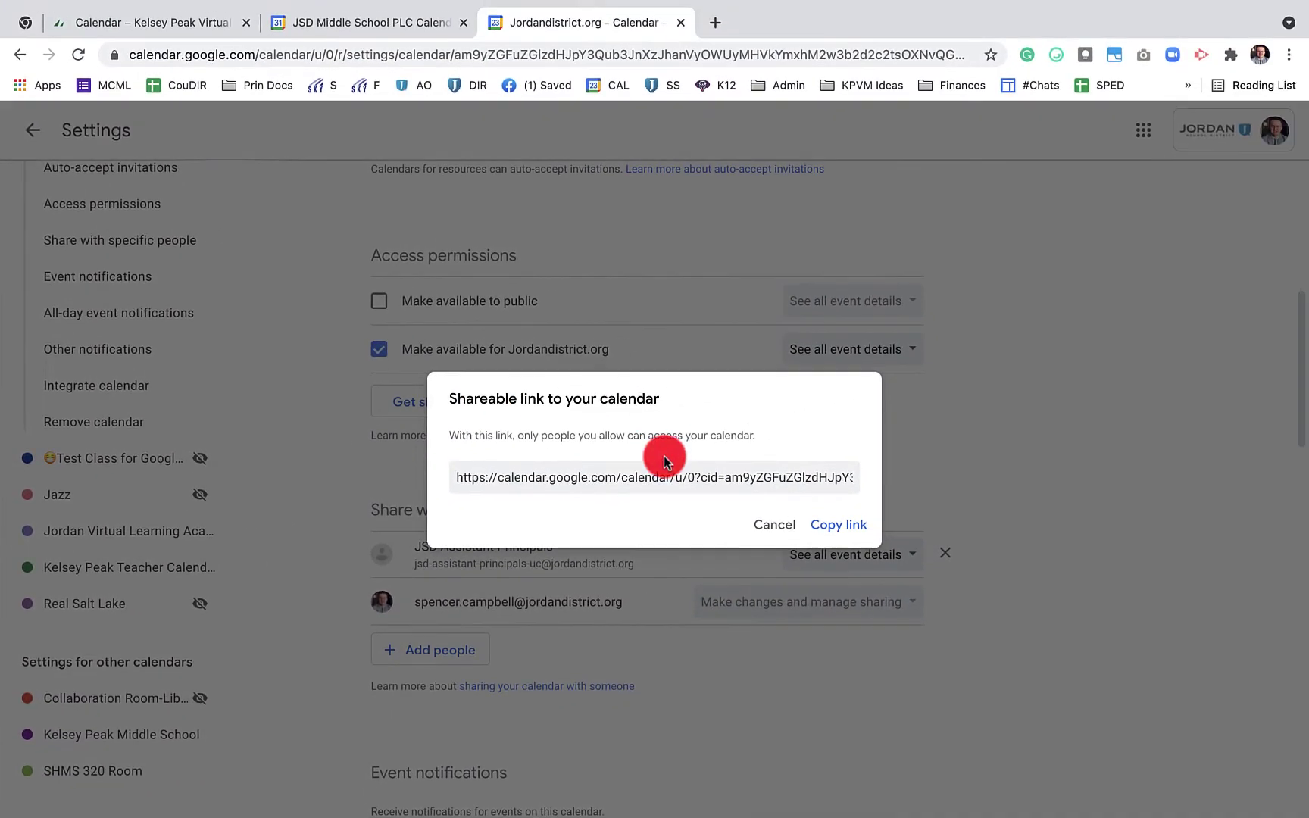
{"action": "left_click", "coordinate": [677, 472]}
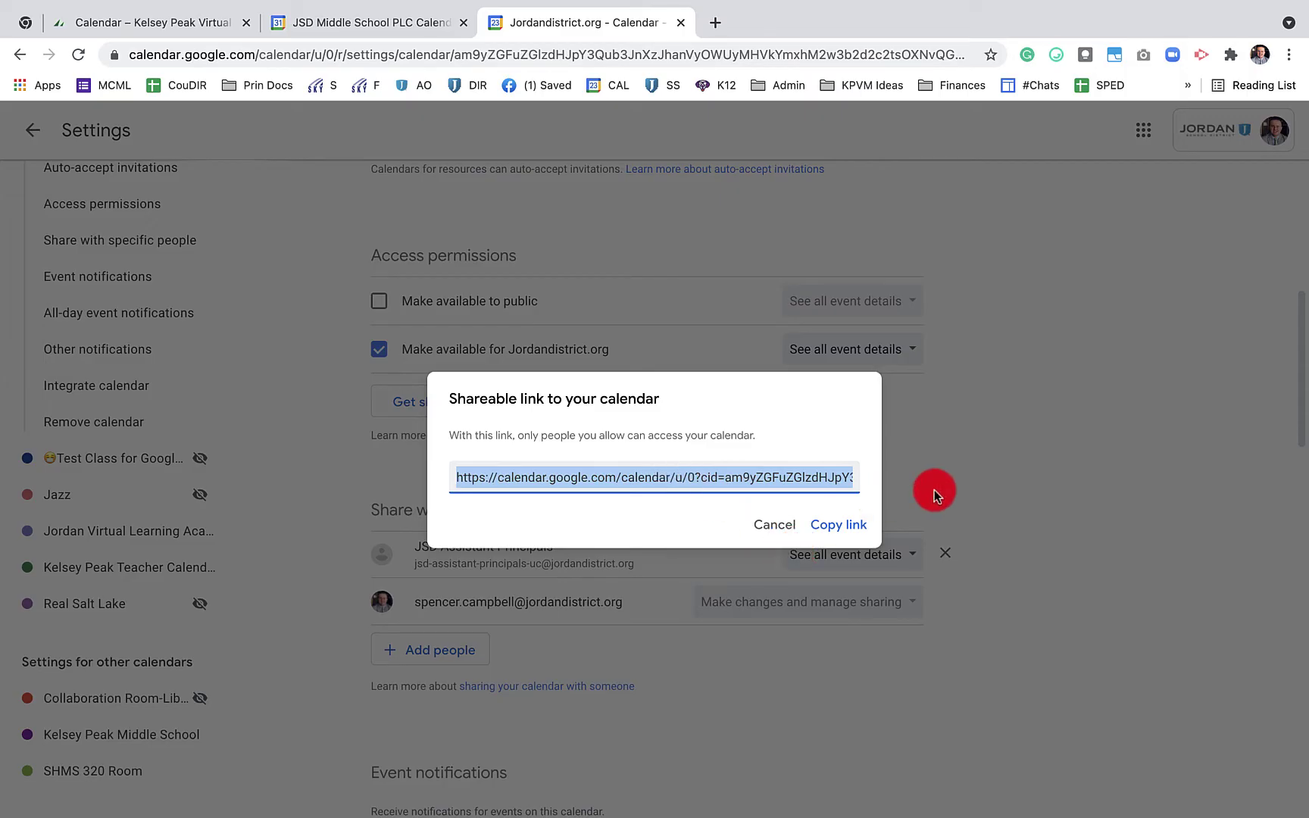
{"action": "left_click", "coordinate": [952, 446]}
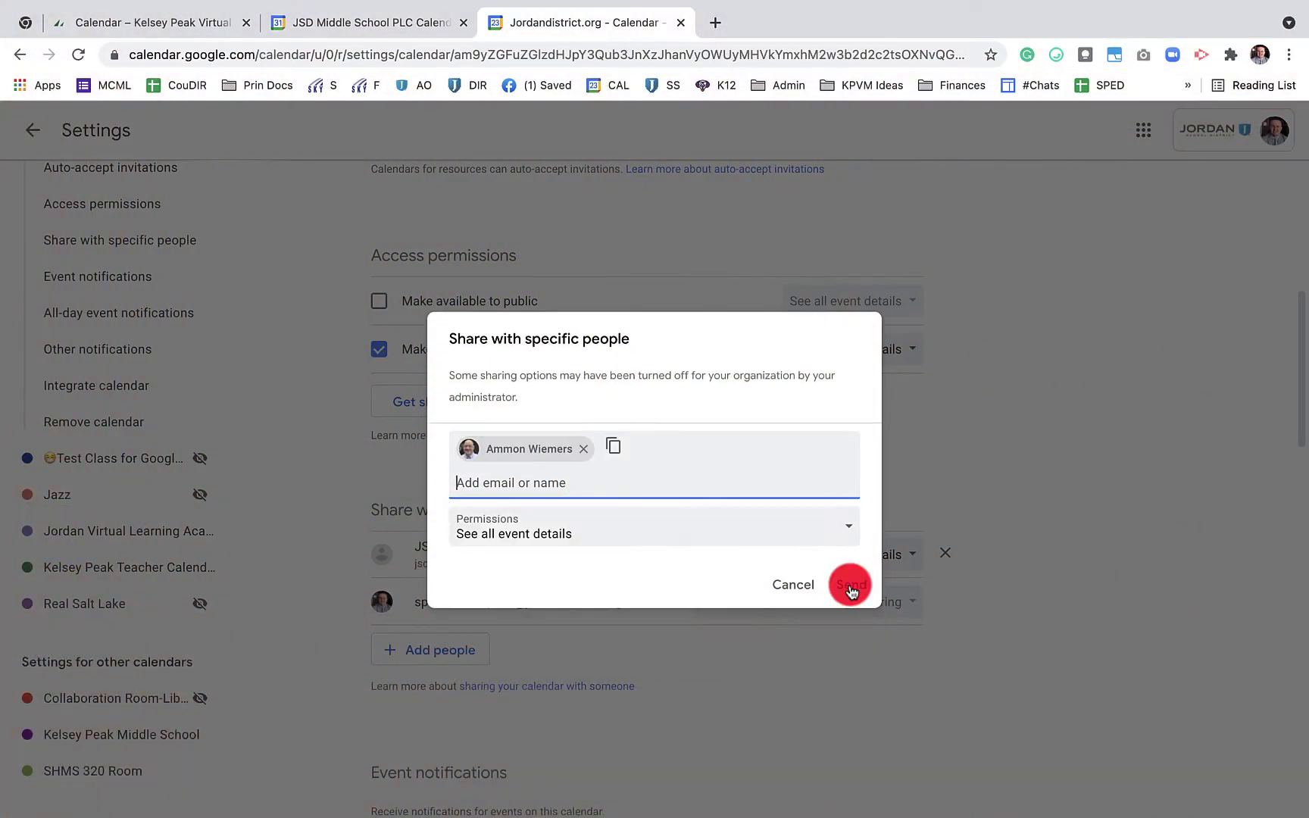
{"action": "left_click", "coordinate": [849, 586]}
{"action": "scroll", "coordinate": [1069, 686], "scroll_direction": "down", "scroll_amount": 2}
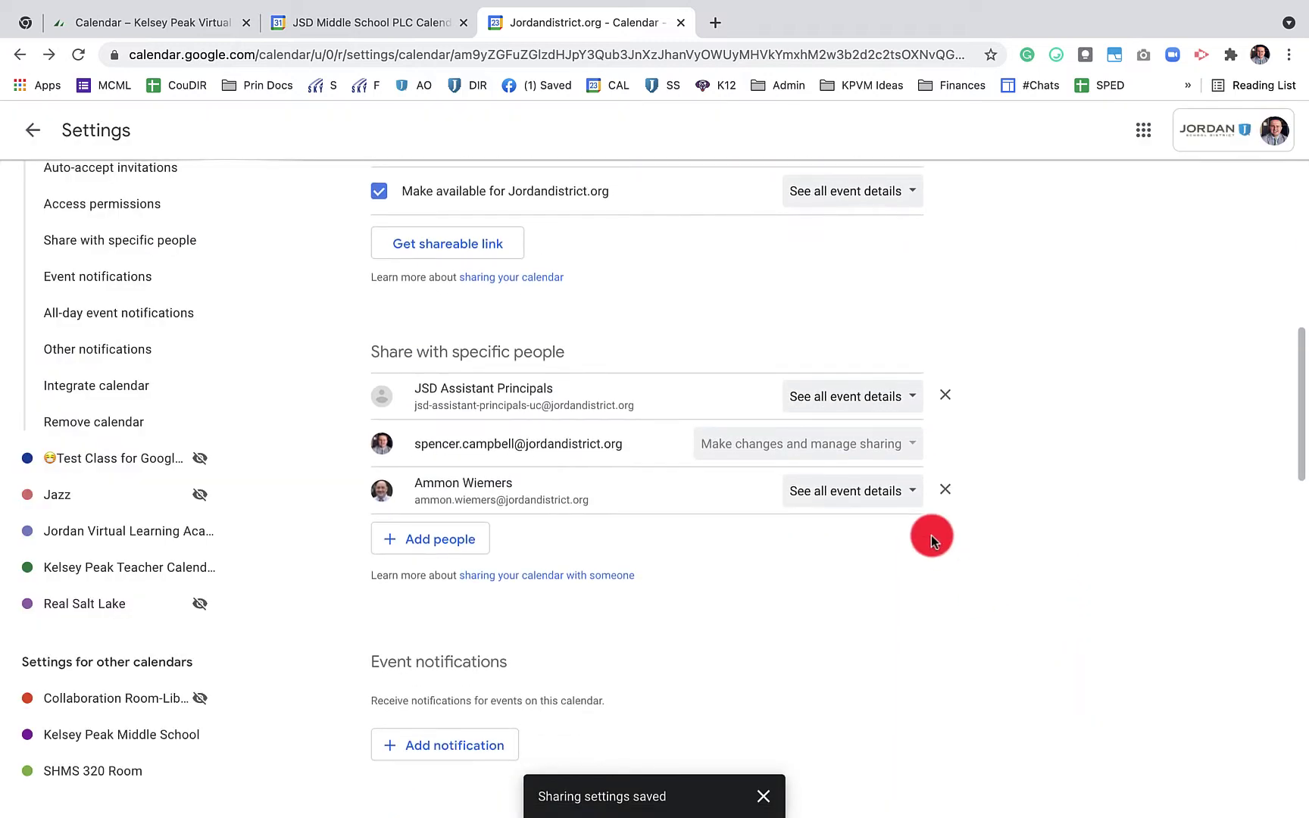
{"action": "left_click", "coordinate": [912, 496]}
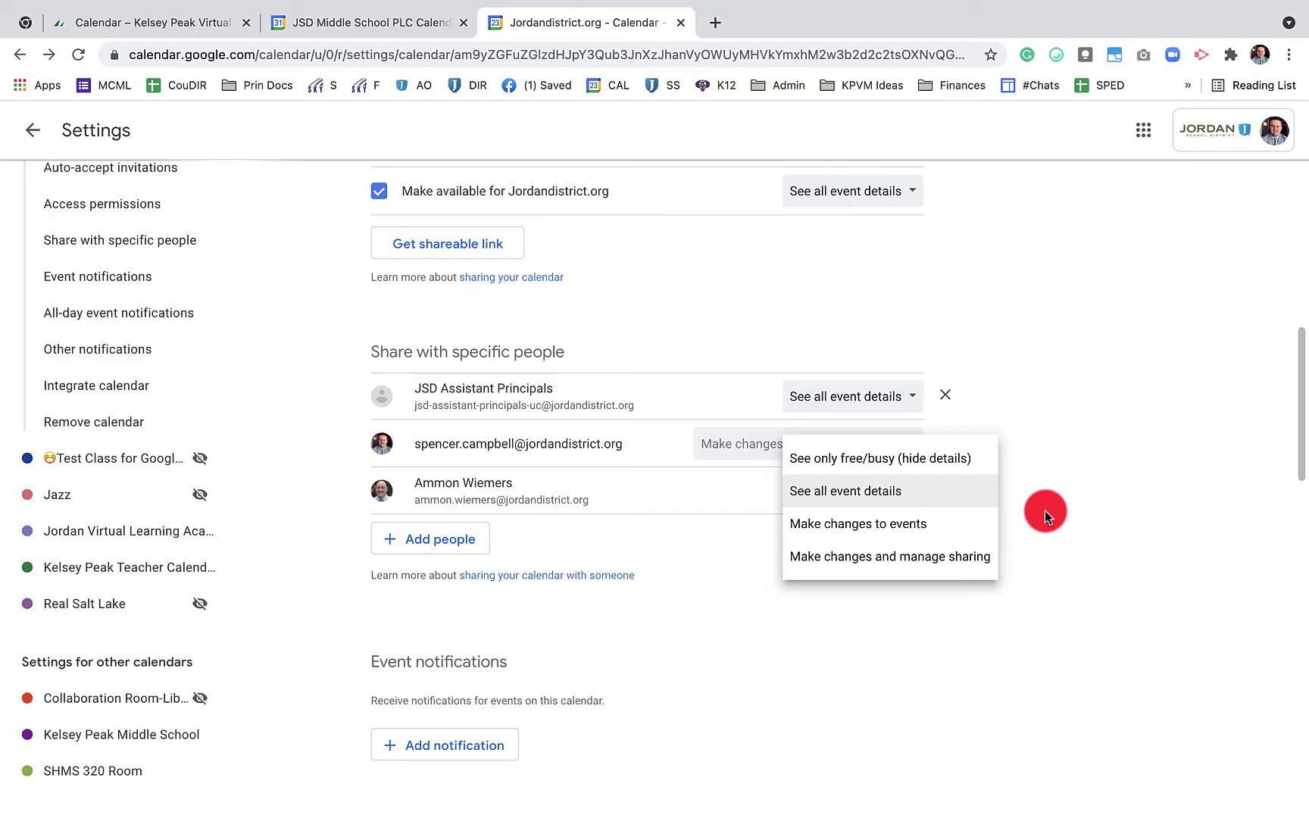
Add an outside e-mail address under Share with specific people with See all event details
{"action": "left_click", "coordinate": [788, 564]}
{"action": "left_click", "coordinate": [430, 538]}
{"action": "mouse_move", "coordinate": [254, 221]}
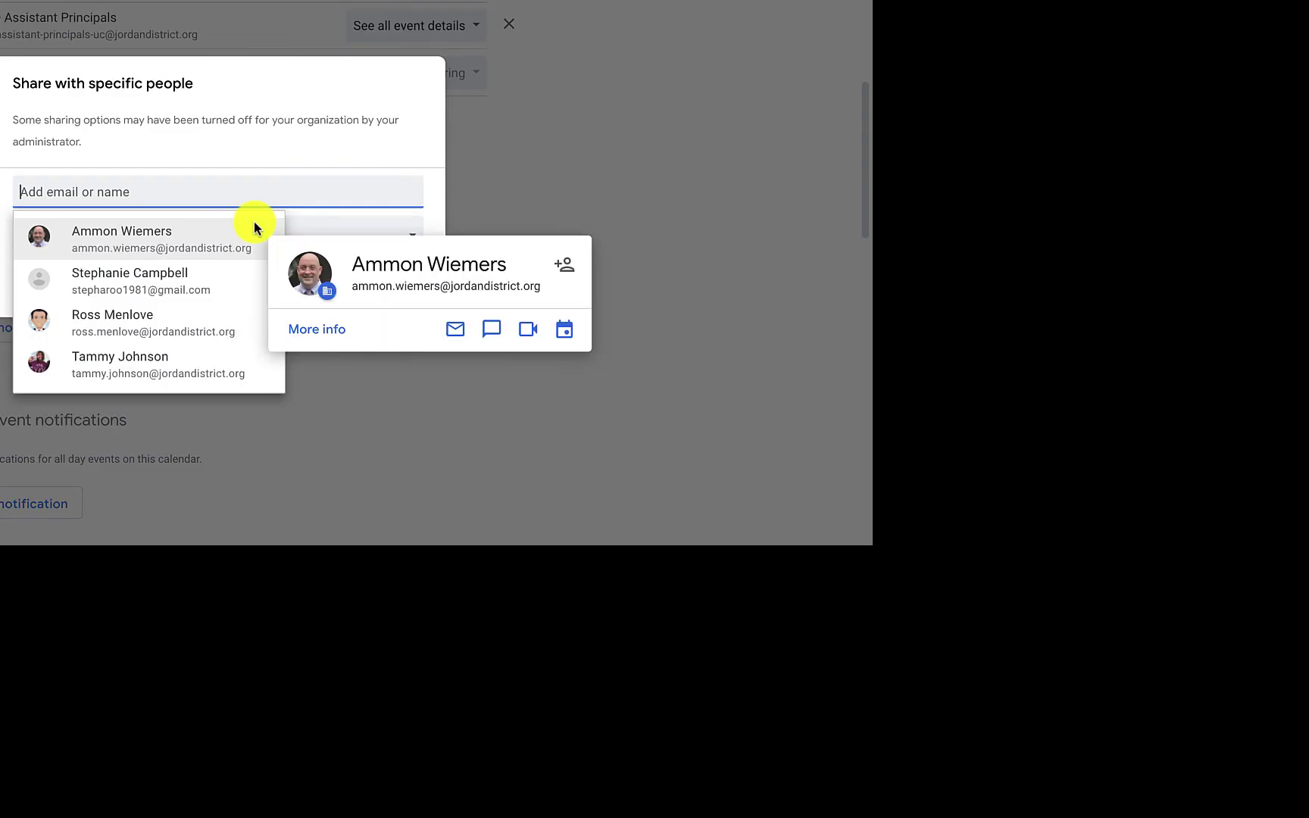
{"action": "left_click", "coordinate": [282, 139]}
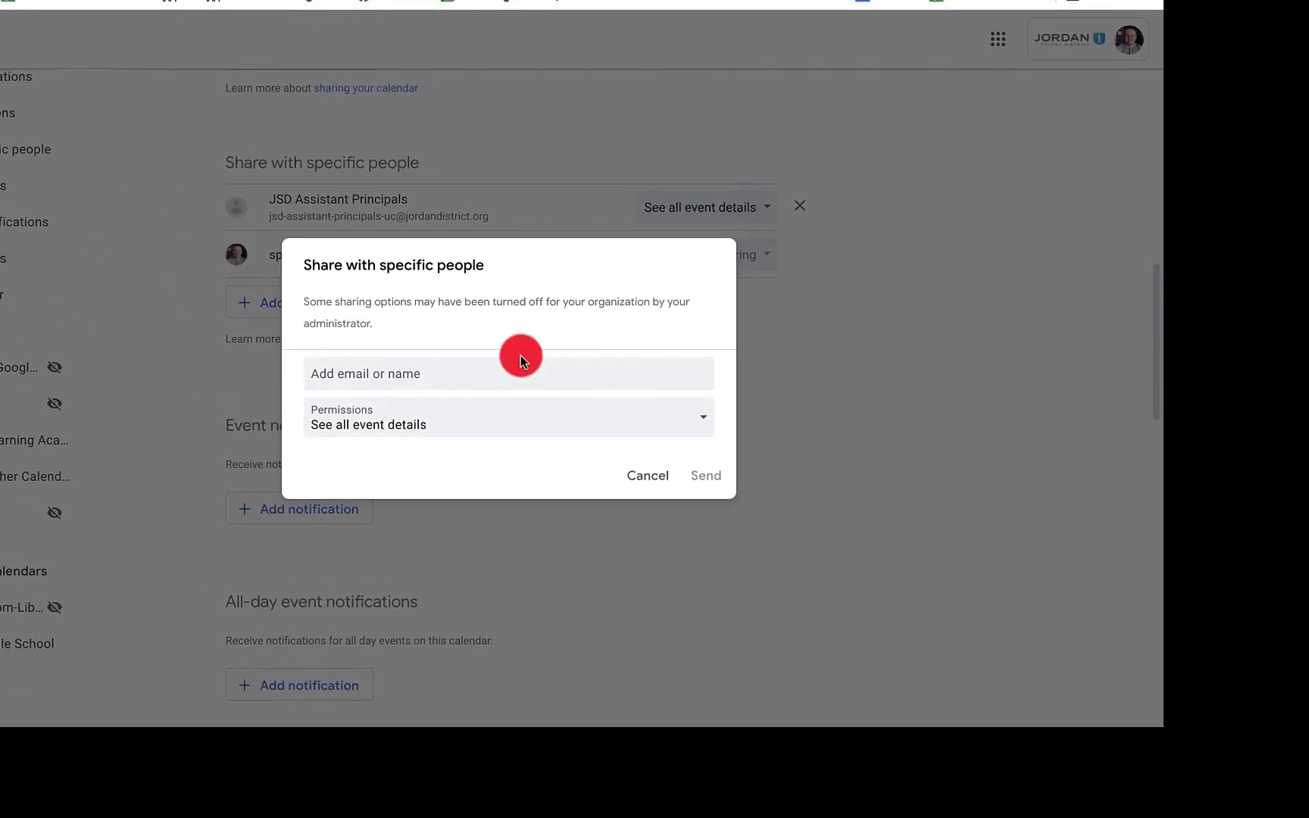
{"action": "left_click", "coordinate": [486, 345]}
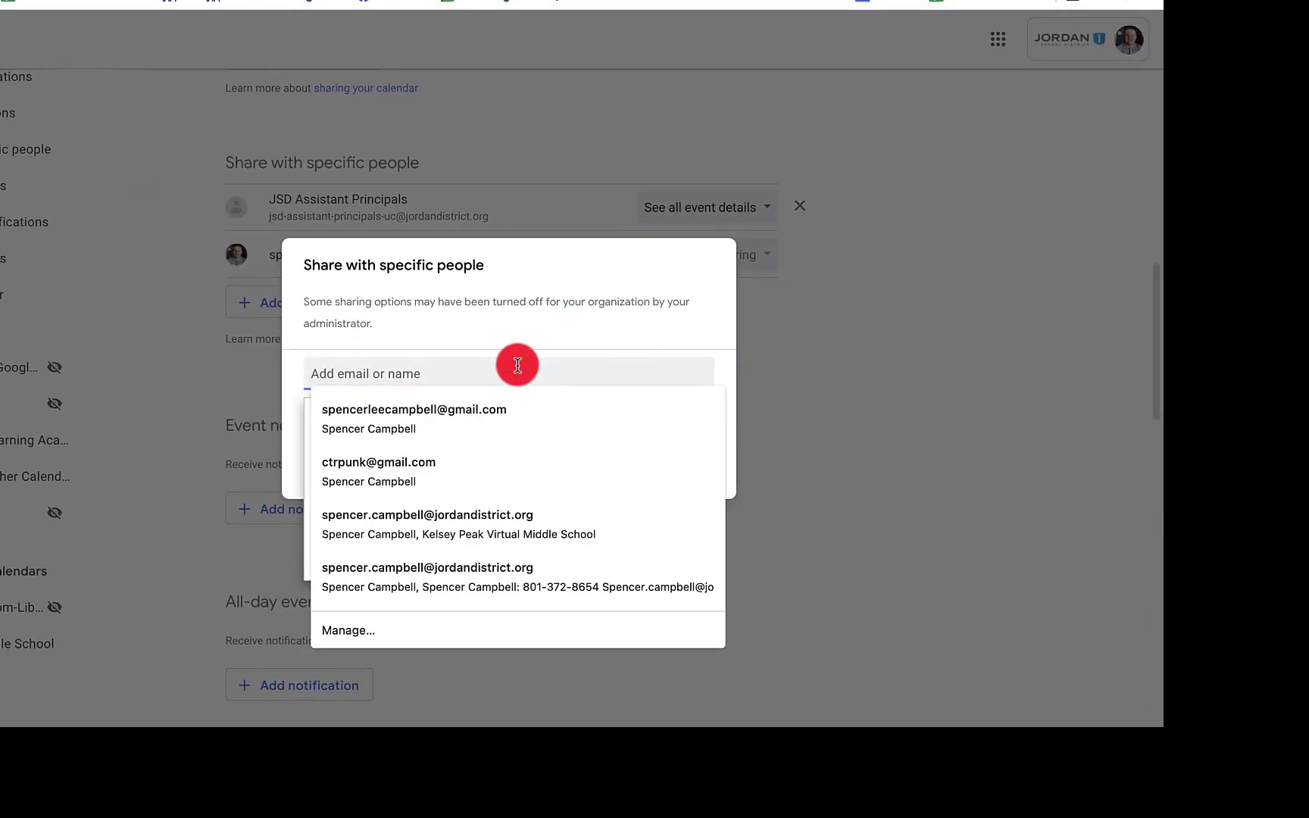
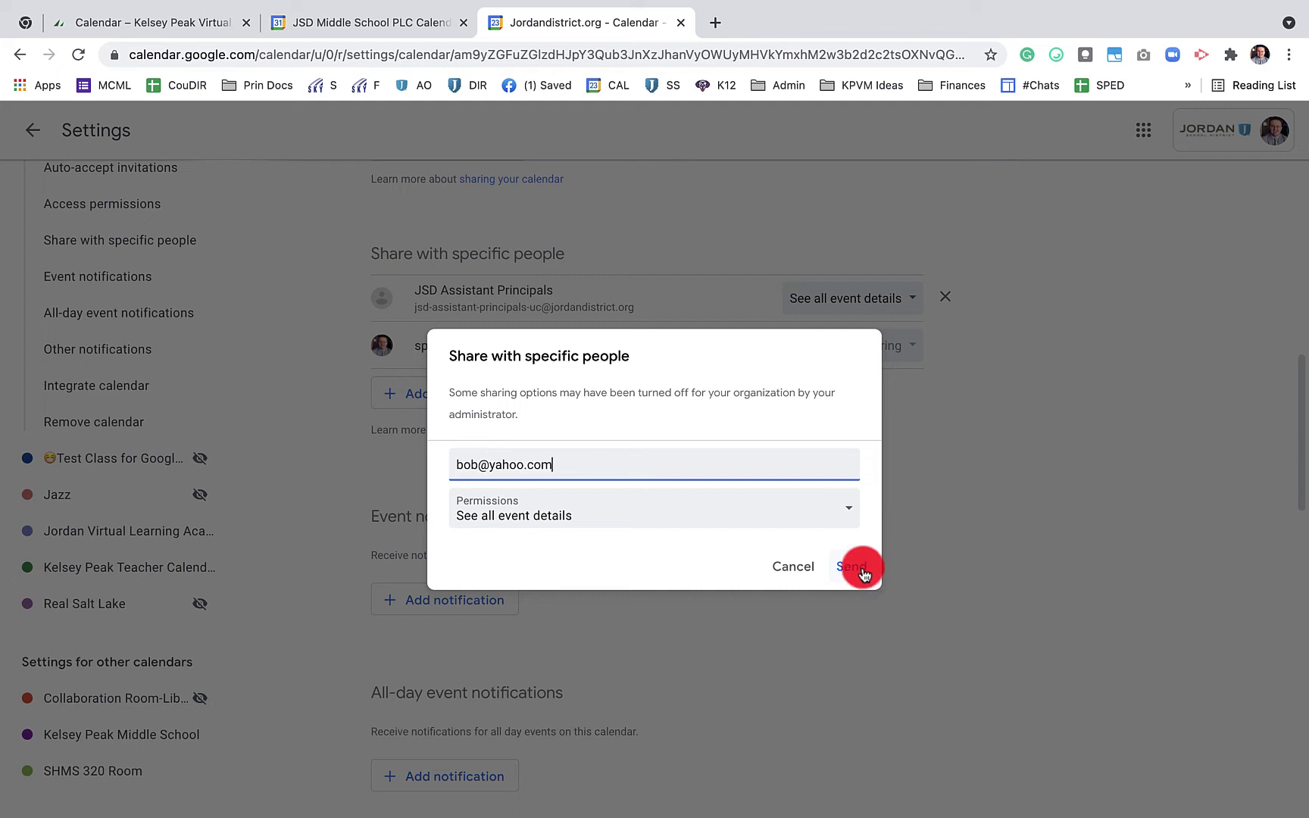
{"action": "left_click", "coordinate": [726, 510]}
{"action": "left_click", "coordinate": [750, 417]}
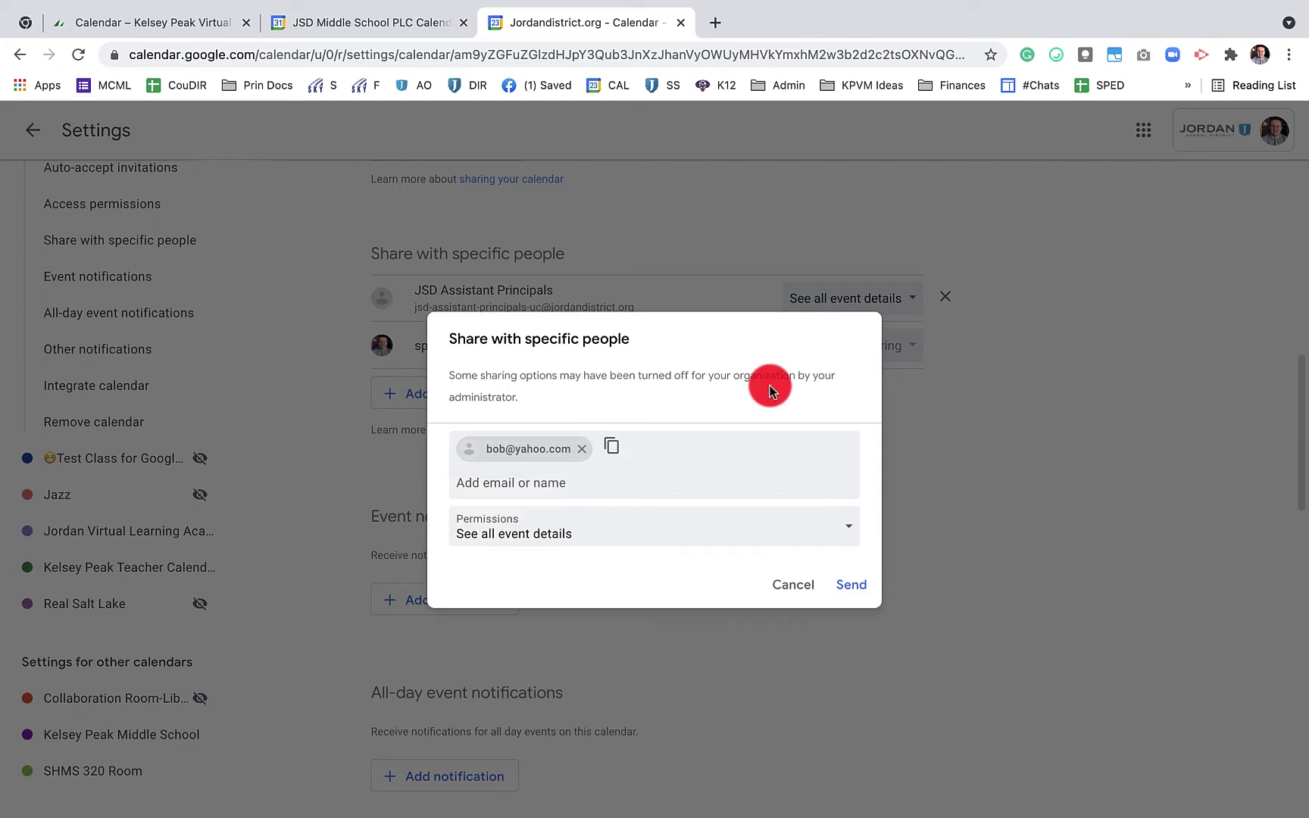
{"action": "left_click", "coordinate": [844, 566]}
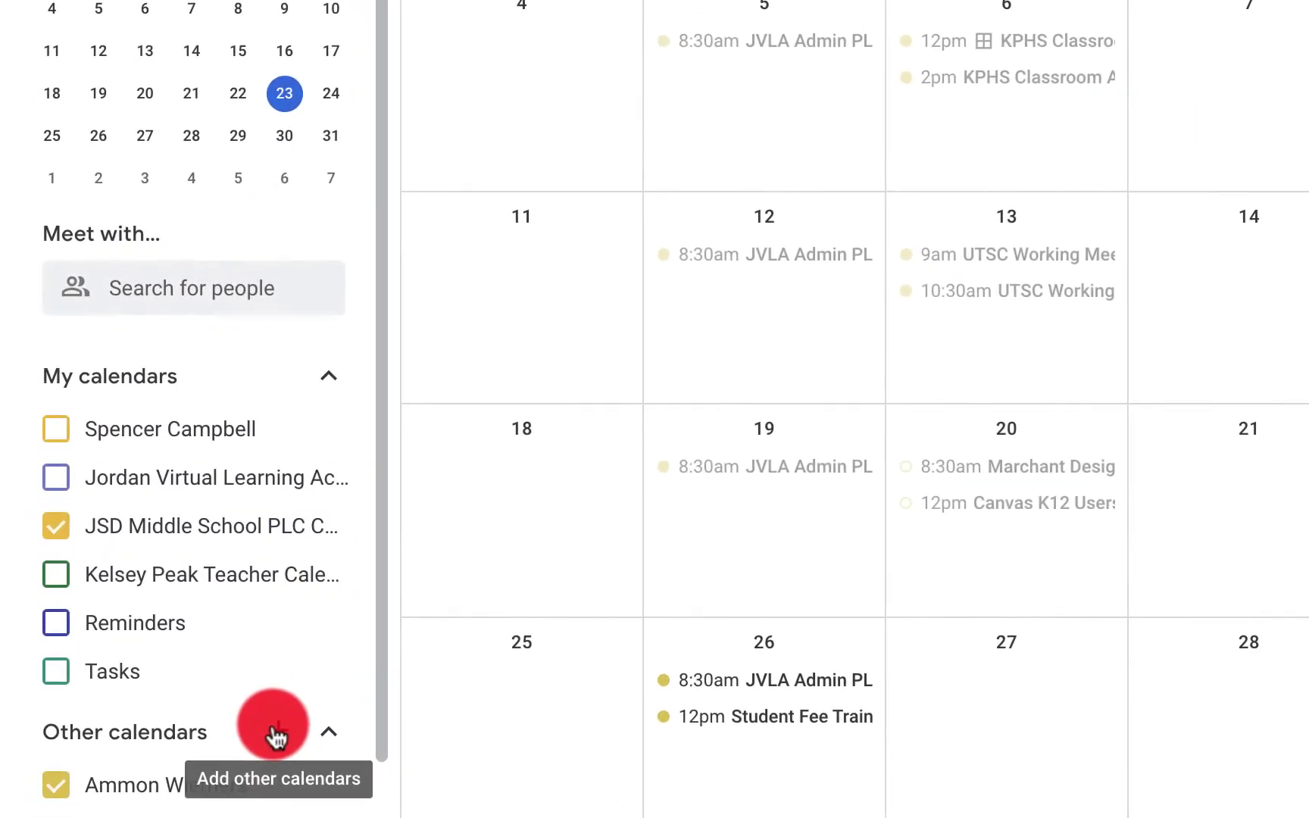
Subscribe to the colleague's calendar by searching their name, then return to the month view
{"action": "left_click", "coordinate": [276, 731]}
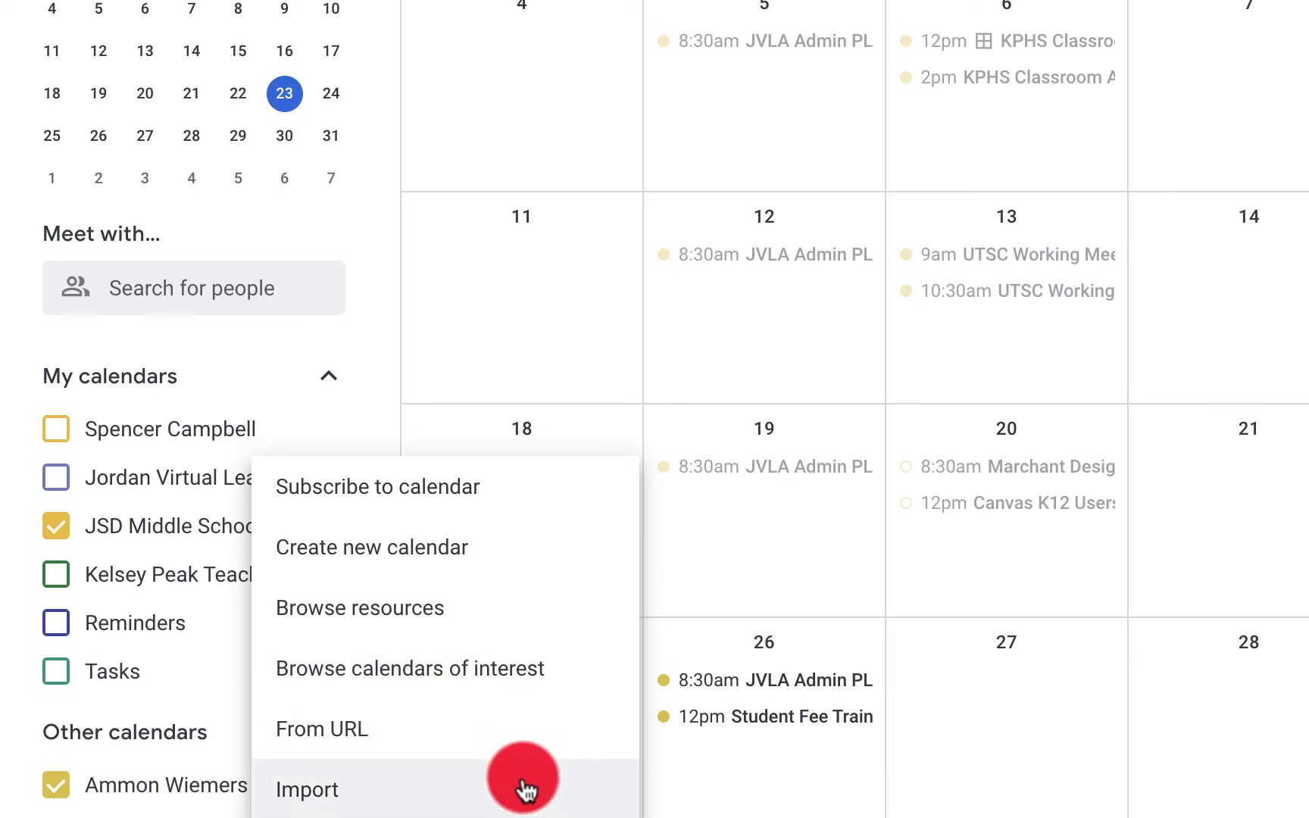
{"action": "left_click", "coordinate": [542, 523]}
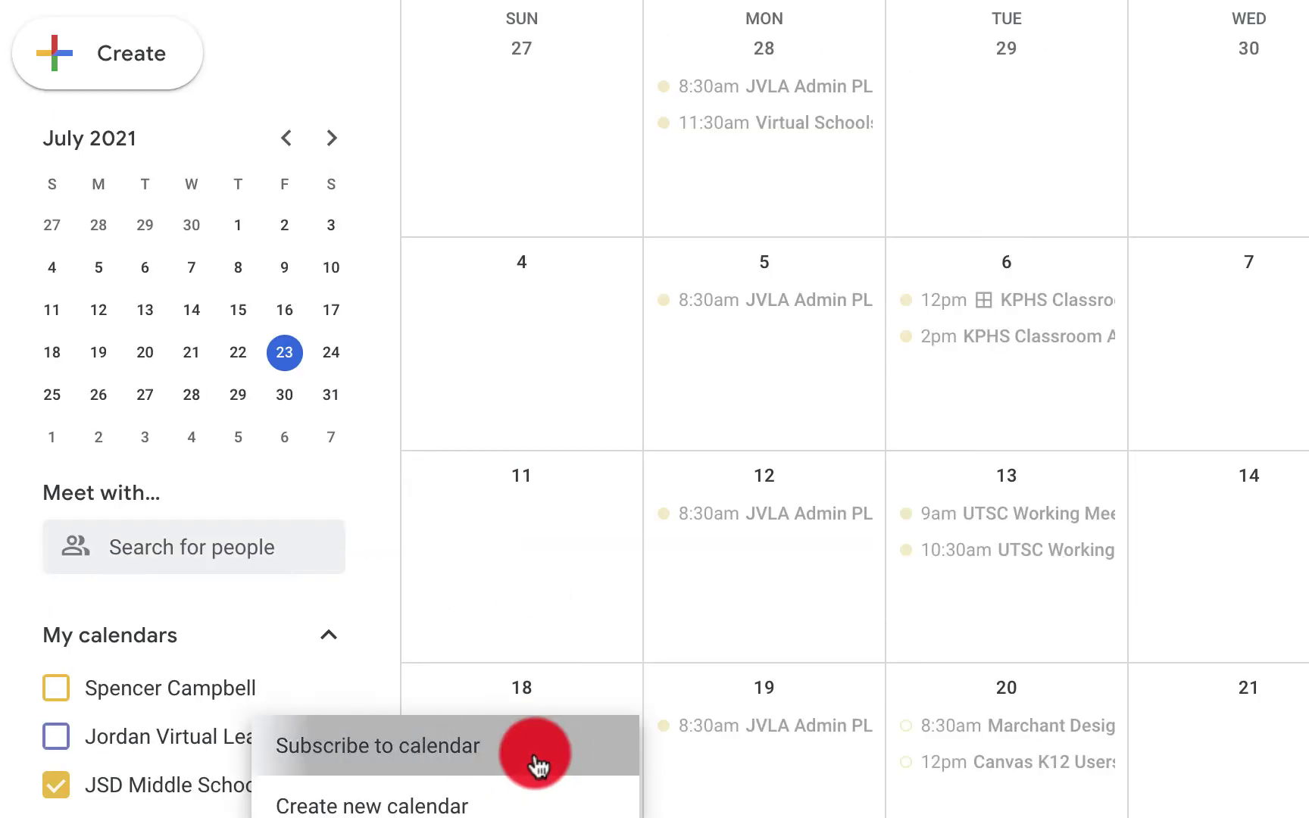
{"action": "type", "text": "Ross"}
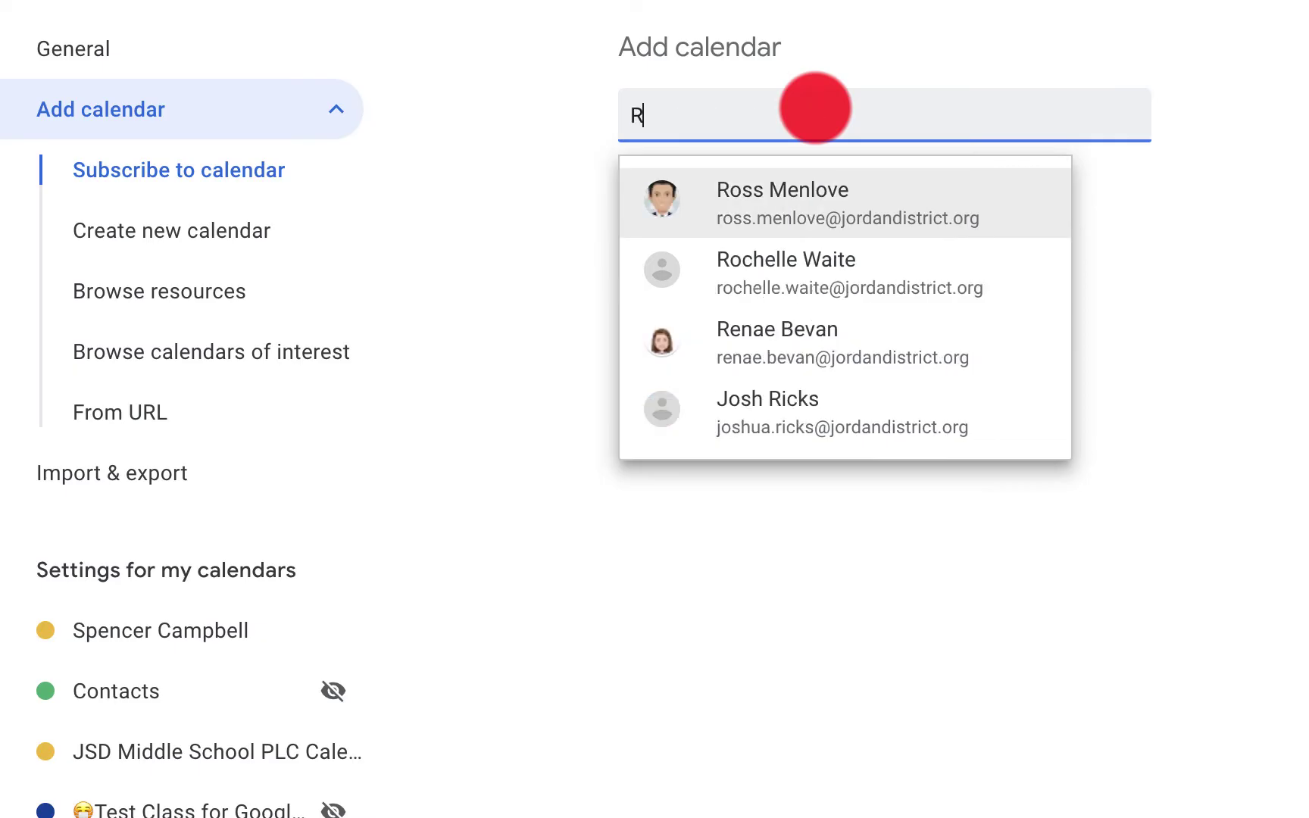
{"action": "left_click", "coordinate": [885, 195]}
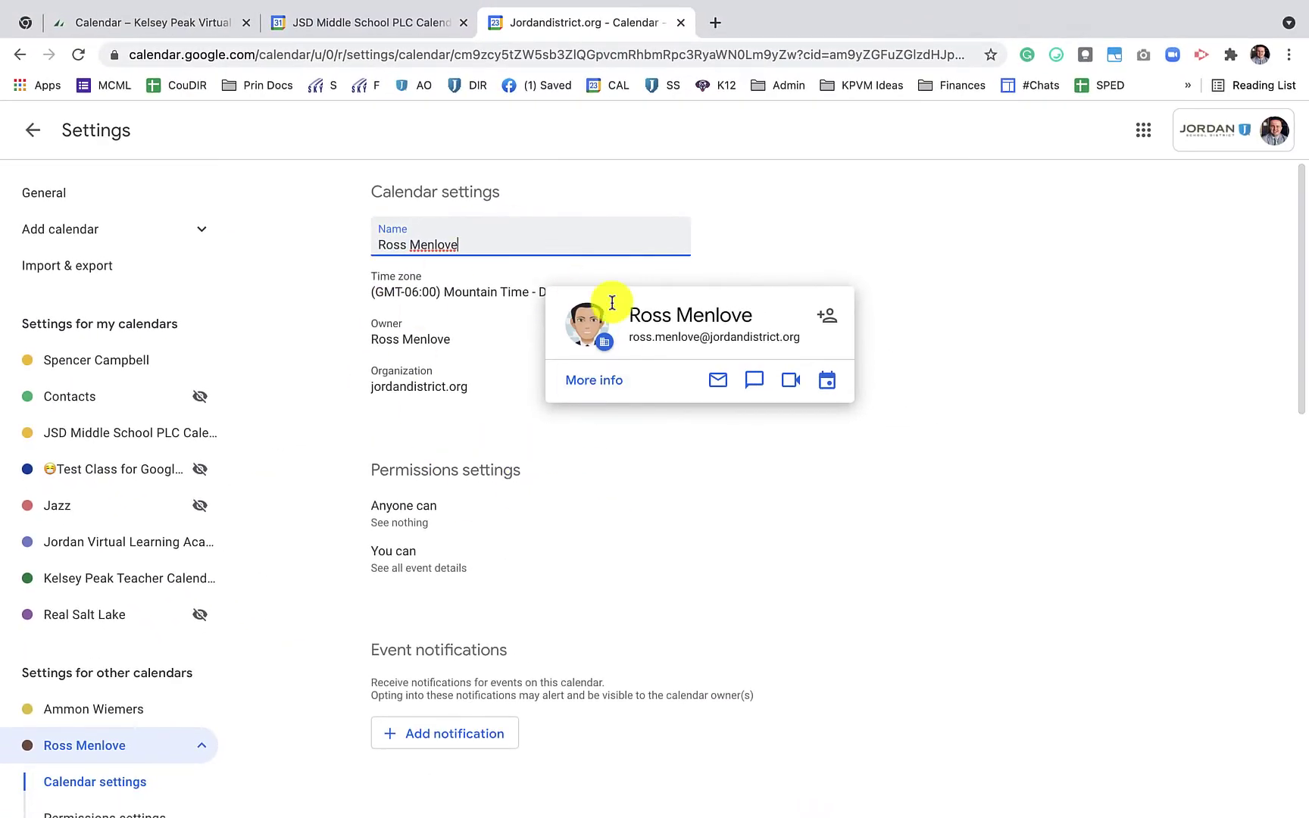
{"action": "left_click", "coordinate": [98, 724]}
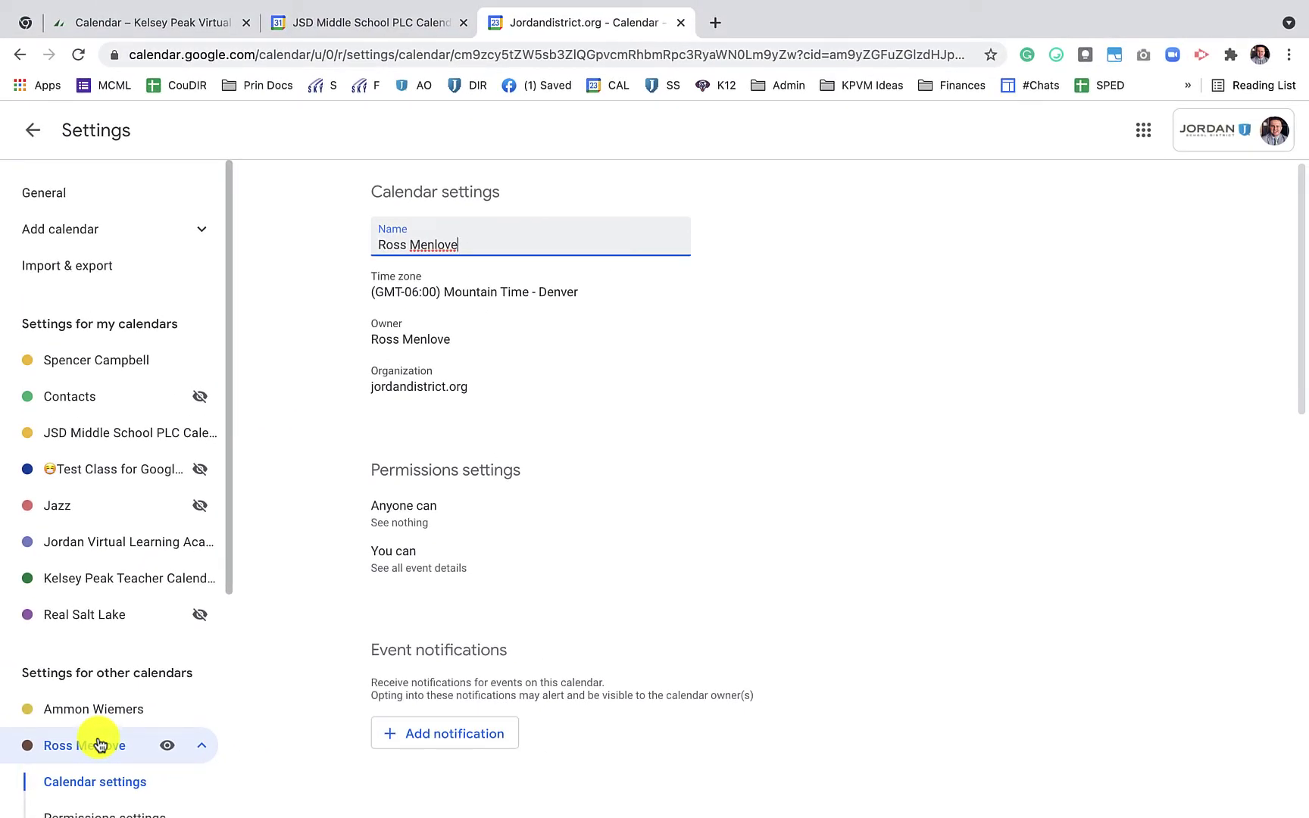
{"action": "left_click", "coordinate": [316, 364]}
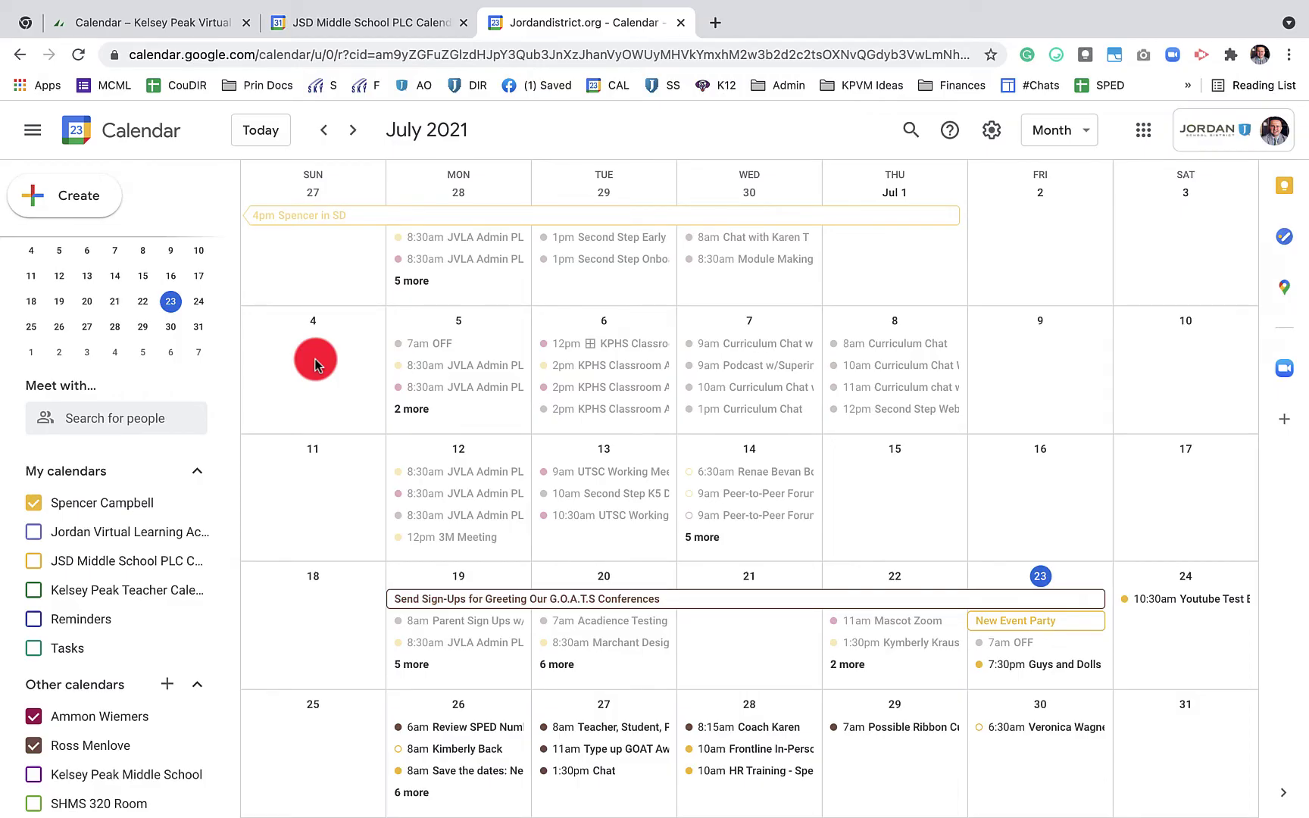
Scroll ahead to August 2021 and switch from Month to Week view
{"action": "scroll", "coordinate": [525, 648], "scroll_direction": "down", "scroll_amount": 1}
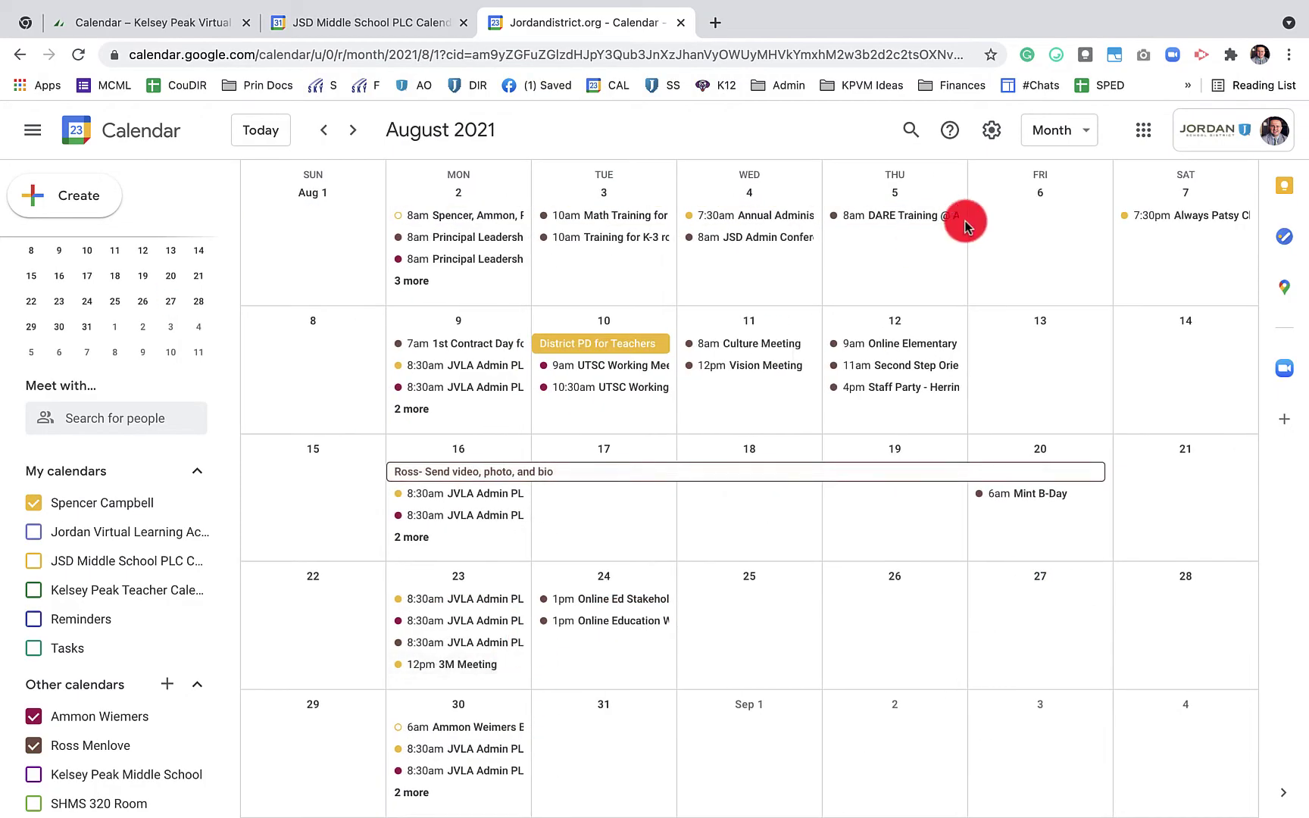
{"action": "left_click", "coordinate": [1058, 133]}
{"action": "left_click", "coordinate": [1057, 211]}
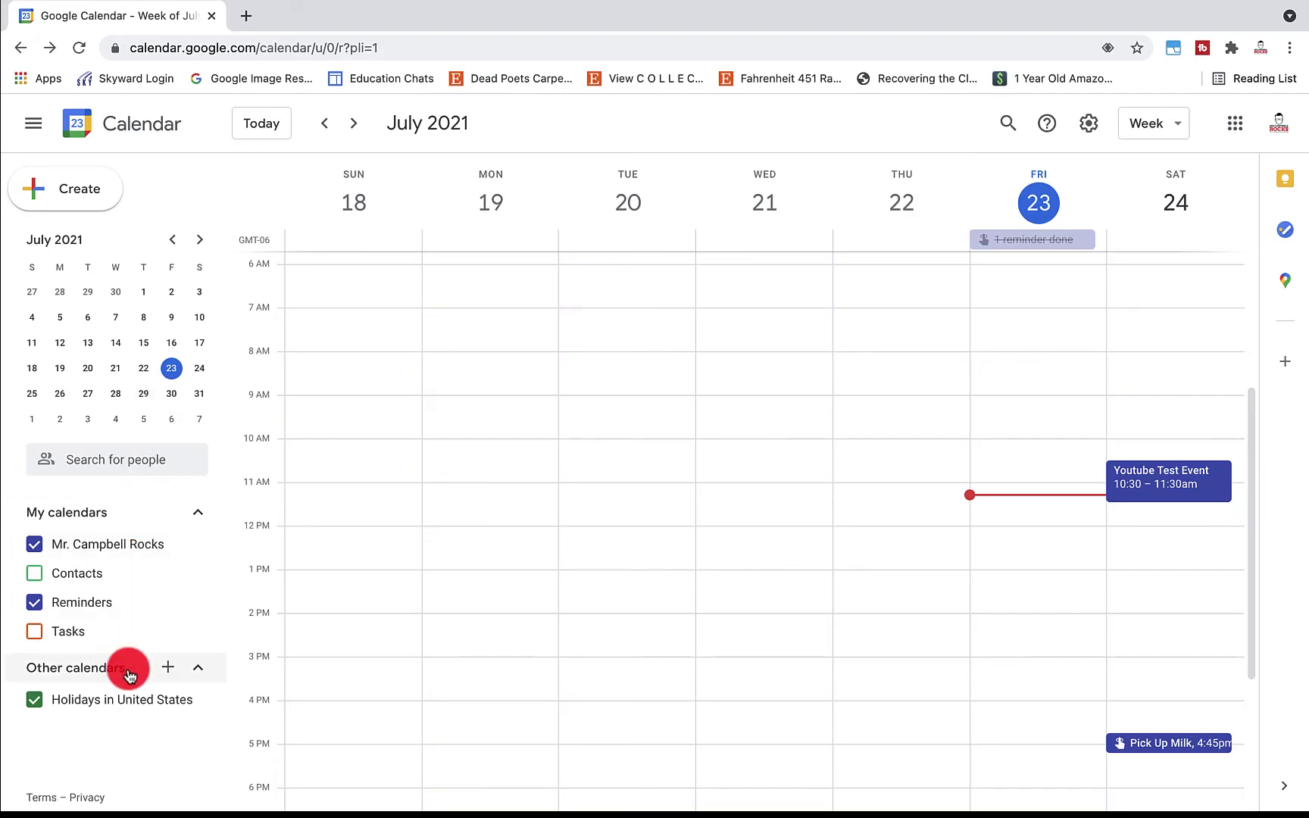
Add a new calendar under Other calendars named 'Shared Calendar for Tutorial'
{"action": "left_click", "coordinate": [167, 667]}
{"action": "left_click", "coordinate": [257, 676]}
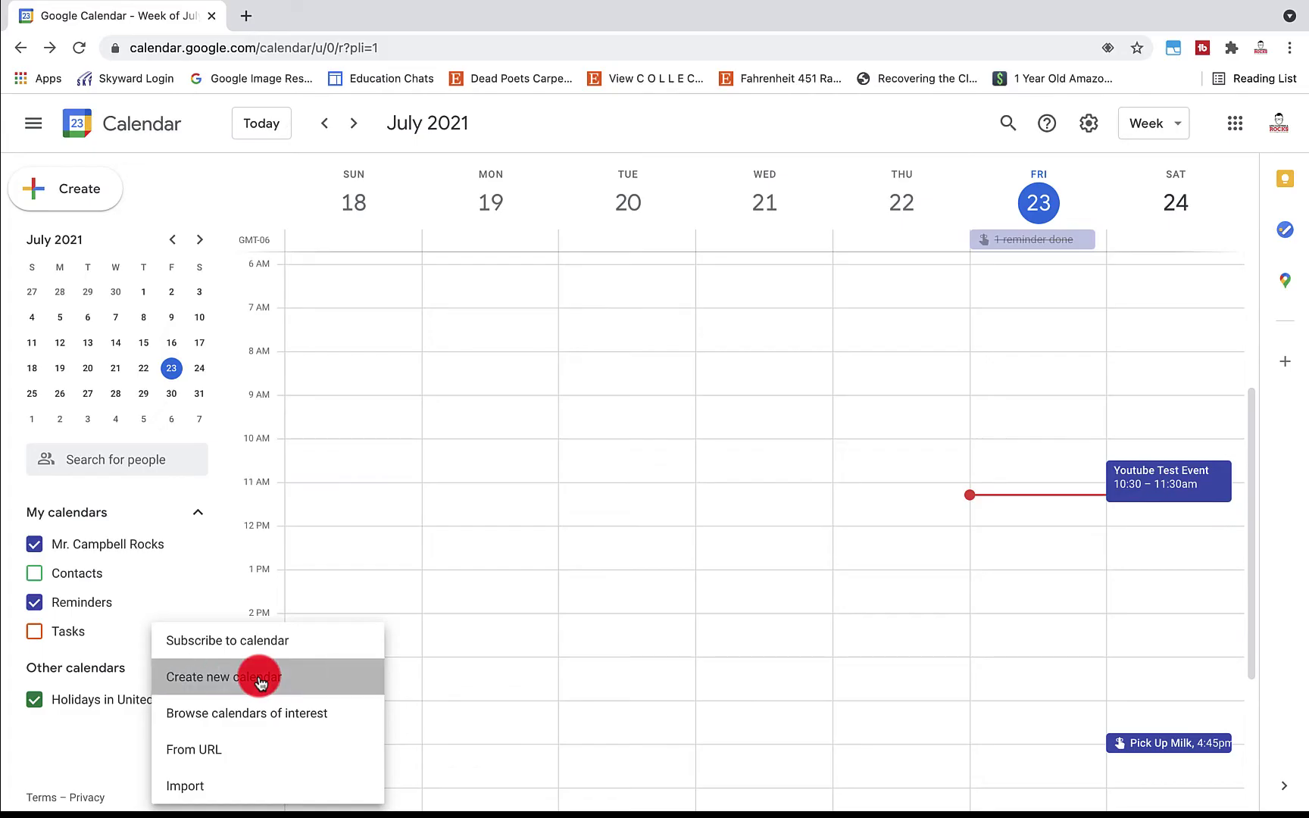
{"action": "left_click", "coordinate": [486, 227]}
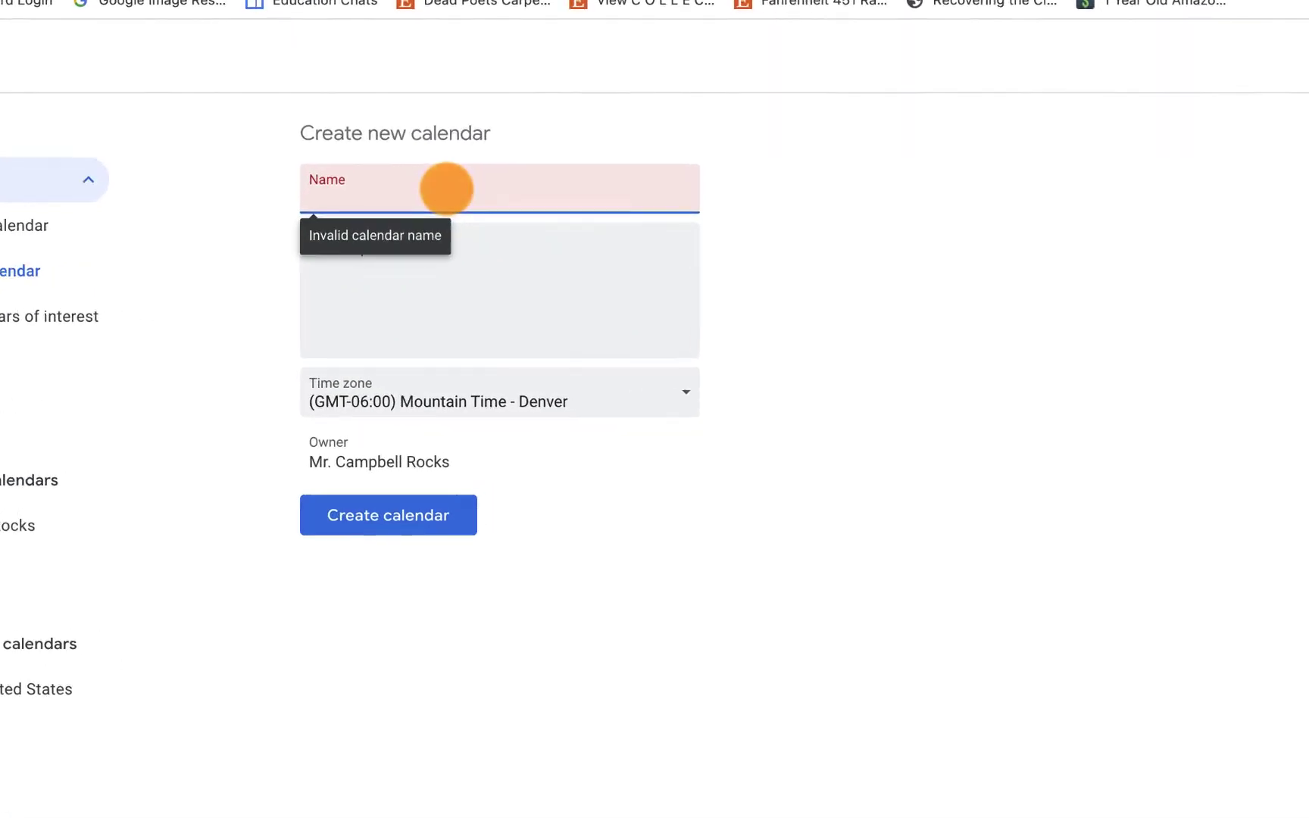
{"action": "type", "text": "Shared Cale"}
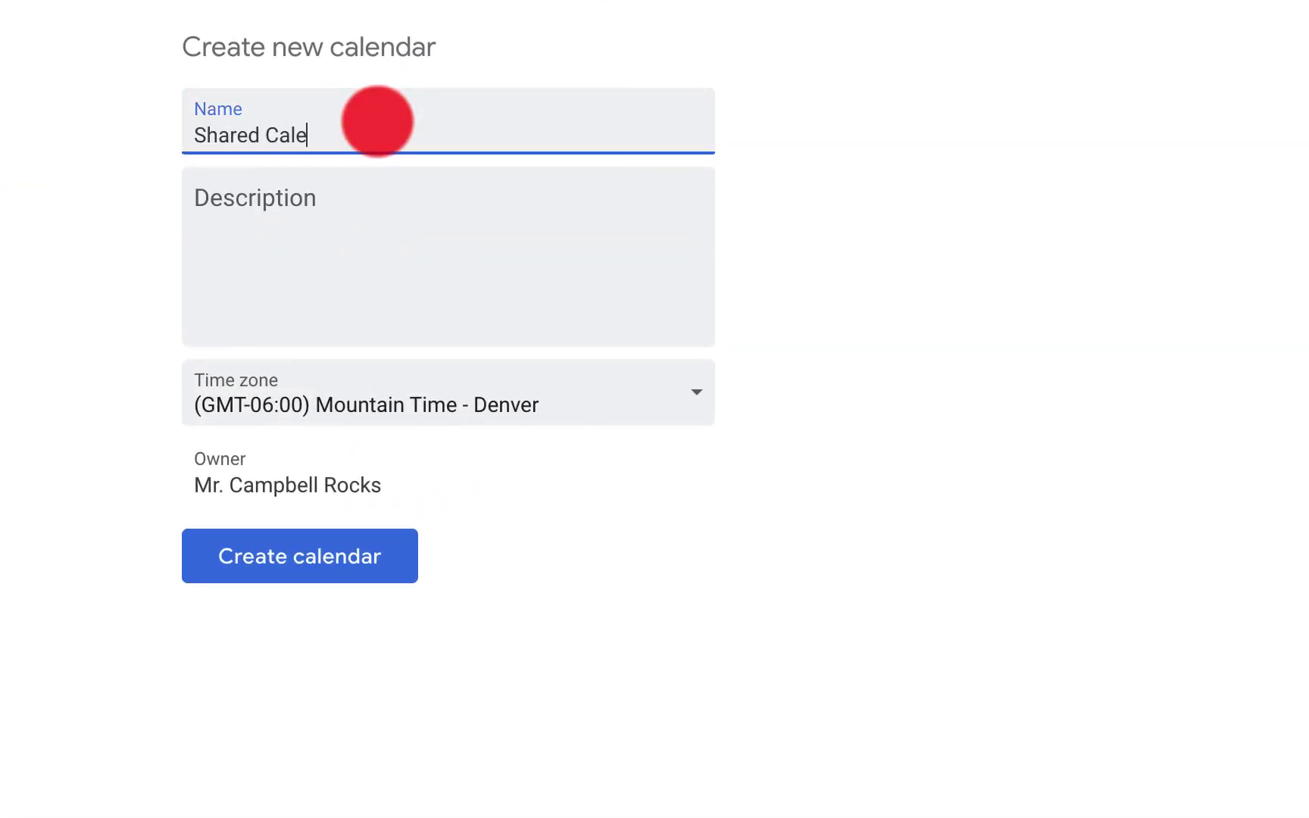
{"action": "type", "text": "ndar for Tutorial"}
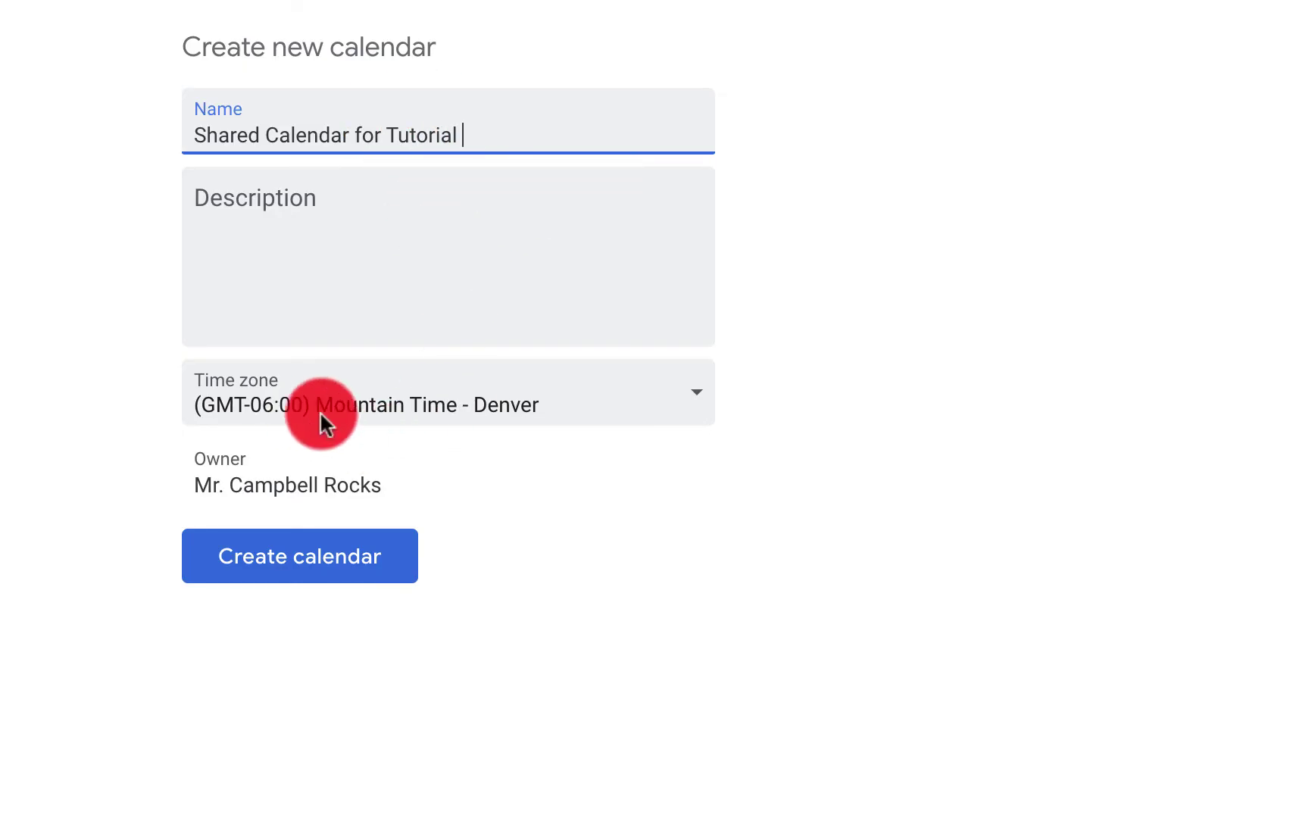
{"action": "left_click", "coordinate": [333, 557]}
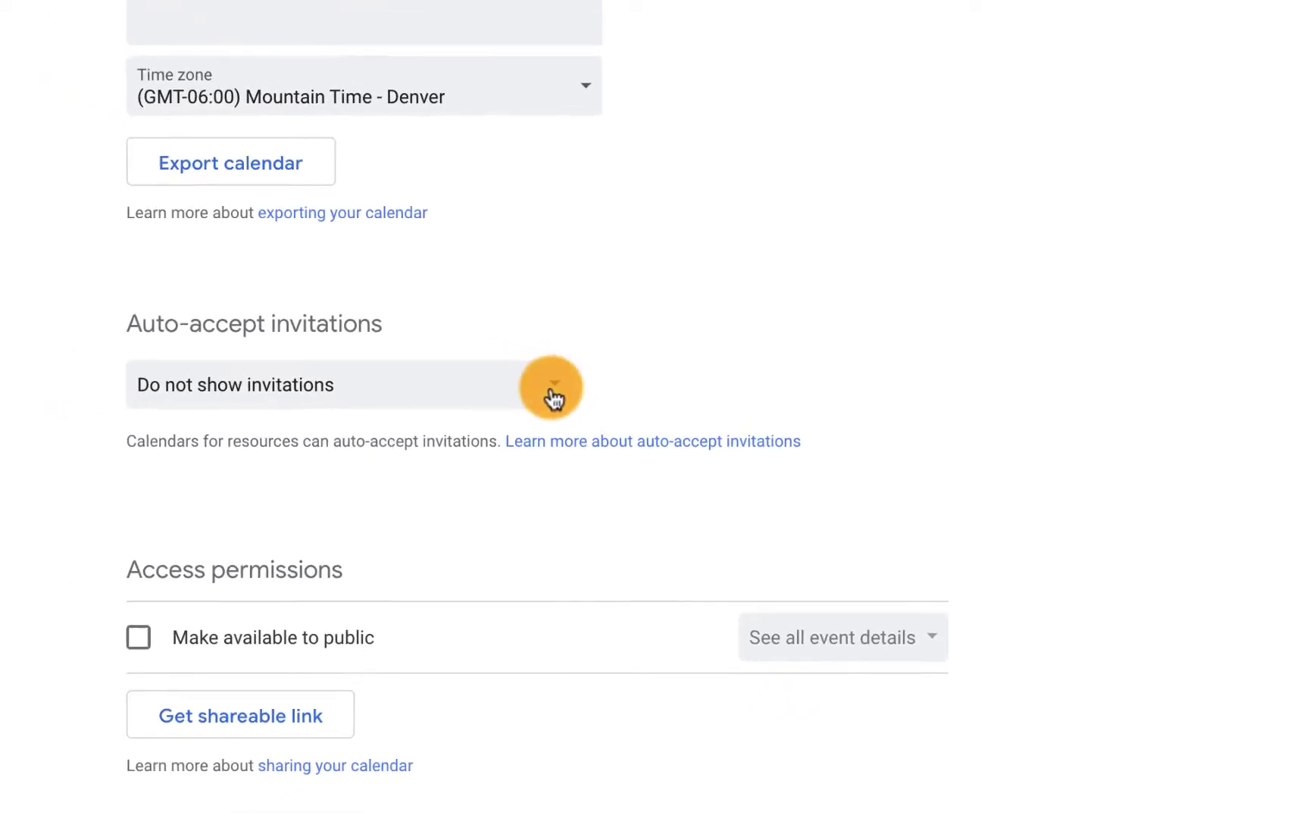
{"action": "left_click", "coordinate": [656, 442]}
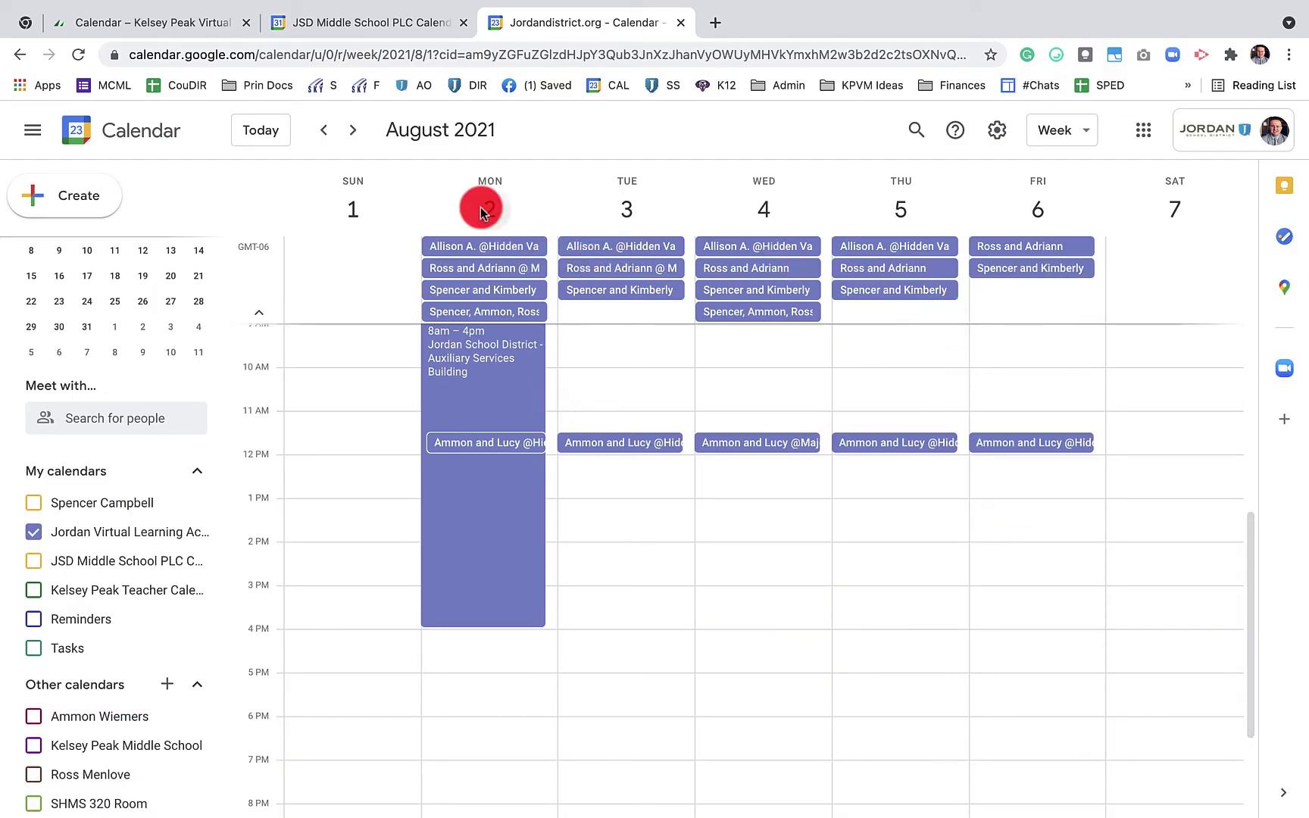
Step forward two weeks into August 2021 and scroll down the time grid
{"action": "left_click", "coordinate": [352, 129]}
{"action": "left_click", "coordinate": [353, 131]}
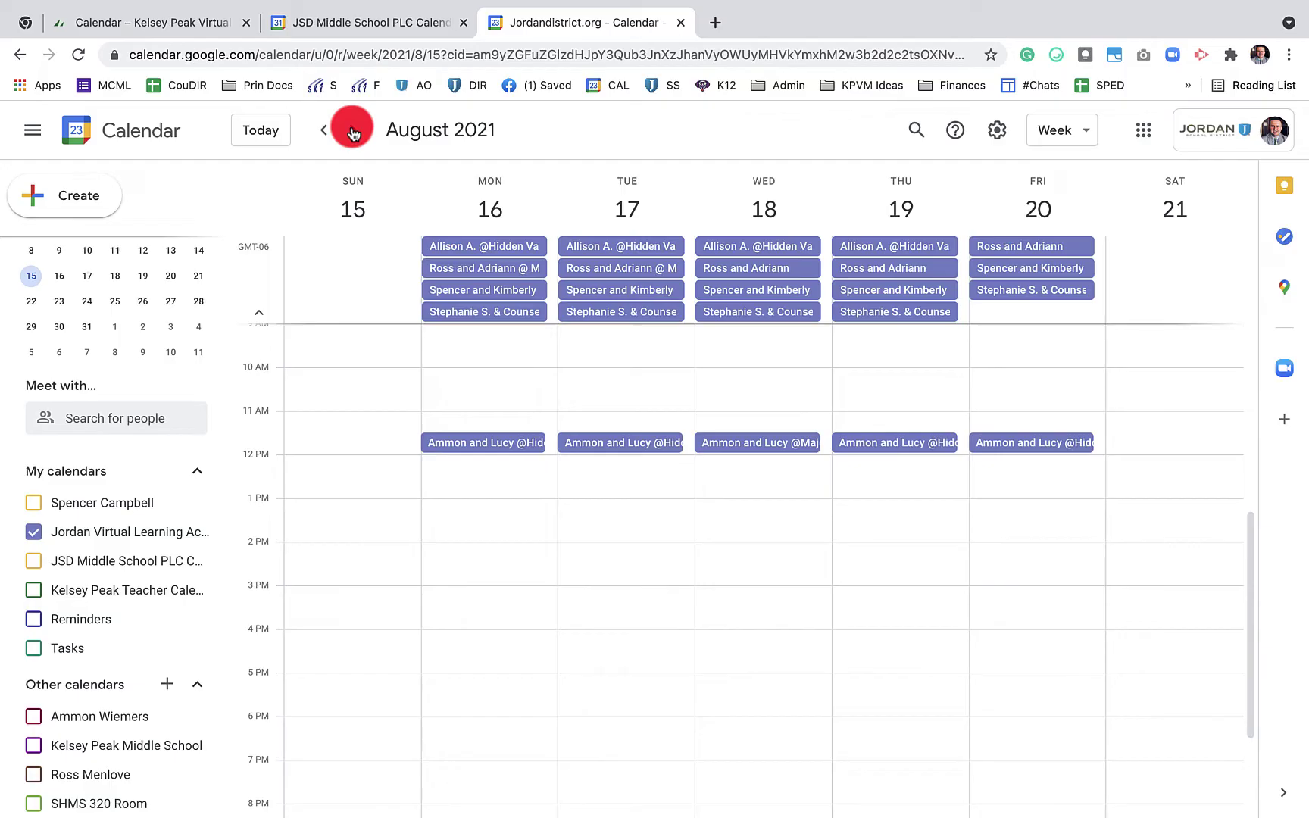
{"action": "scroll", "coordinate": [723, 426], "scroll_direction": "down", "scroll_amount": 3}
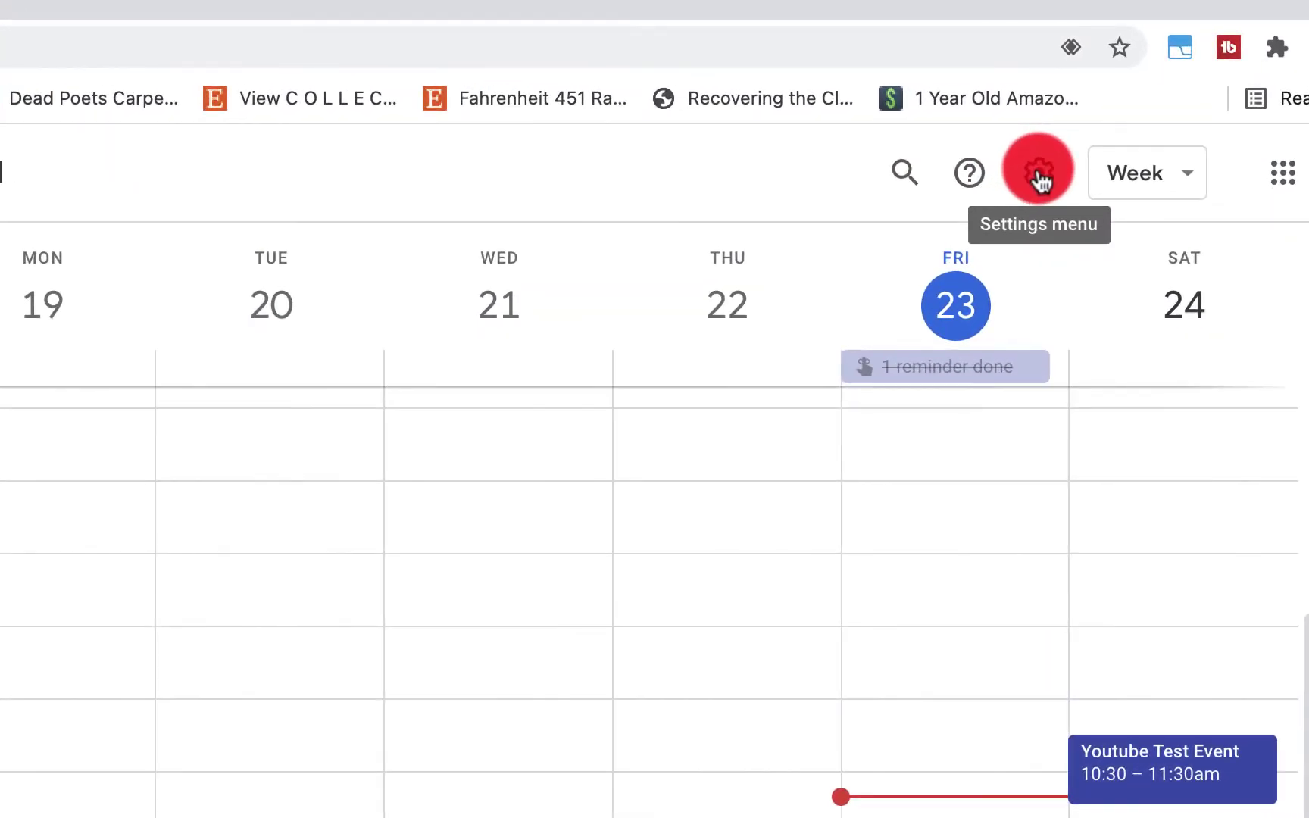
From the Shared Calendar for Tutorial settings, export all calendars as one zip archive
{"action": "left_click", "coordinate": [1039, 176]}
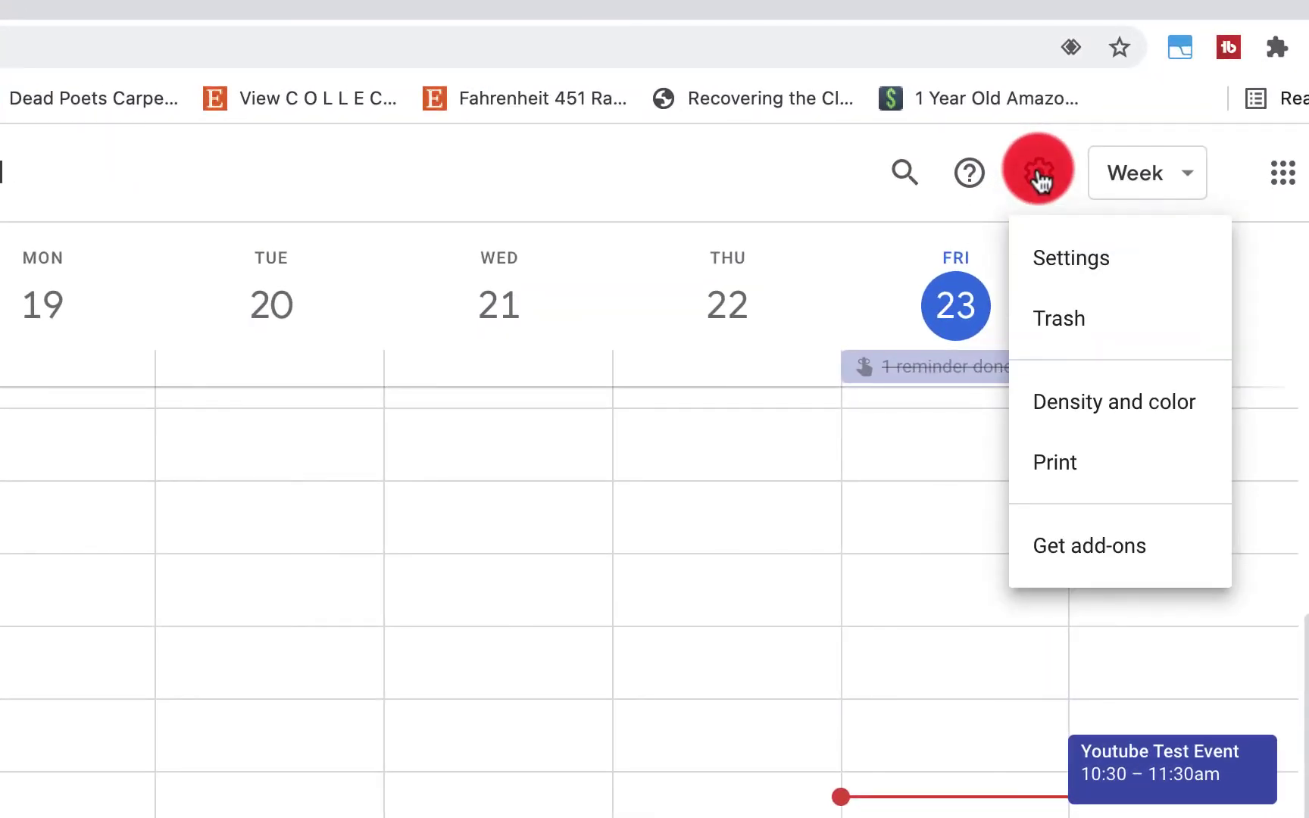
{"action": "left_click", "coordinate": [1046, 256]}
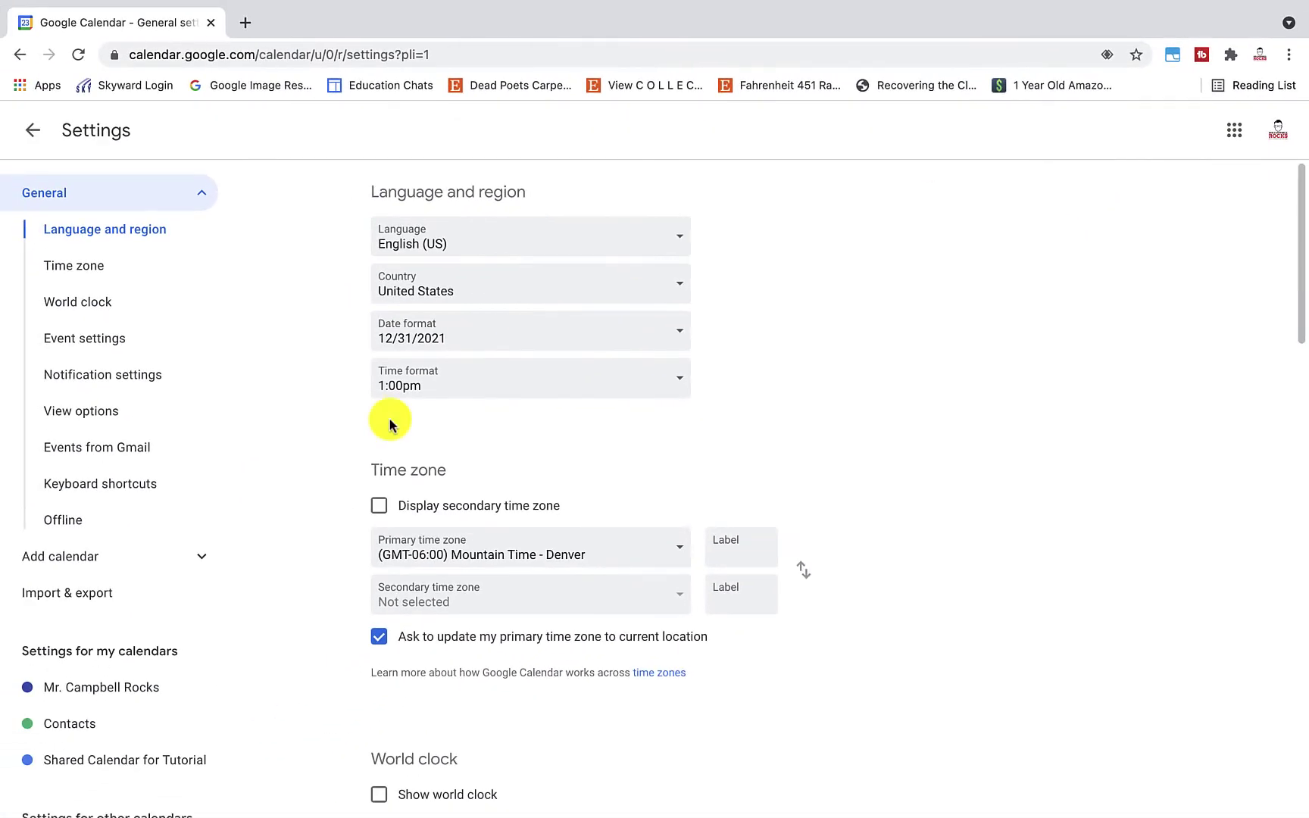
{"action": "left_click", "coordinate": [163, 760]}
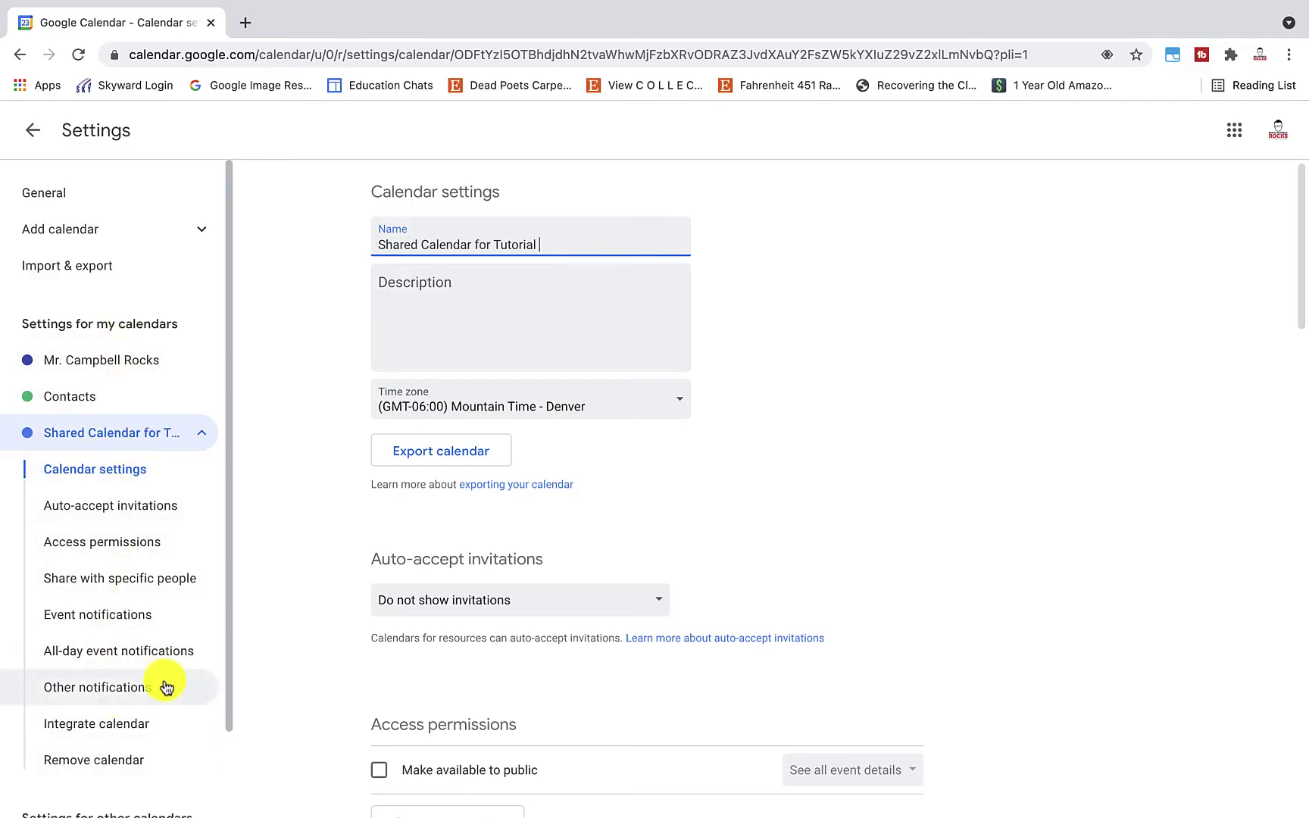
{"action": "left_click", "coordinate": [126, 271]}
{"action": "left_click", "coordinate": [126, 271]}
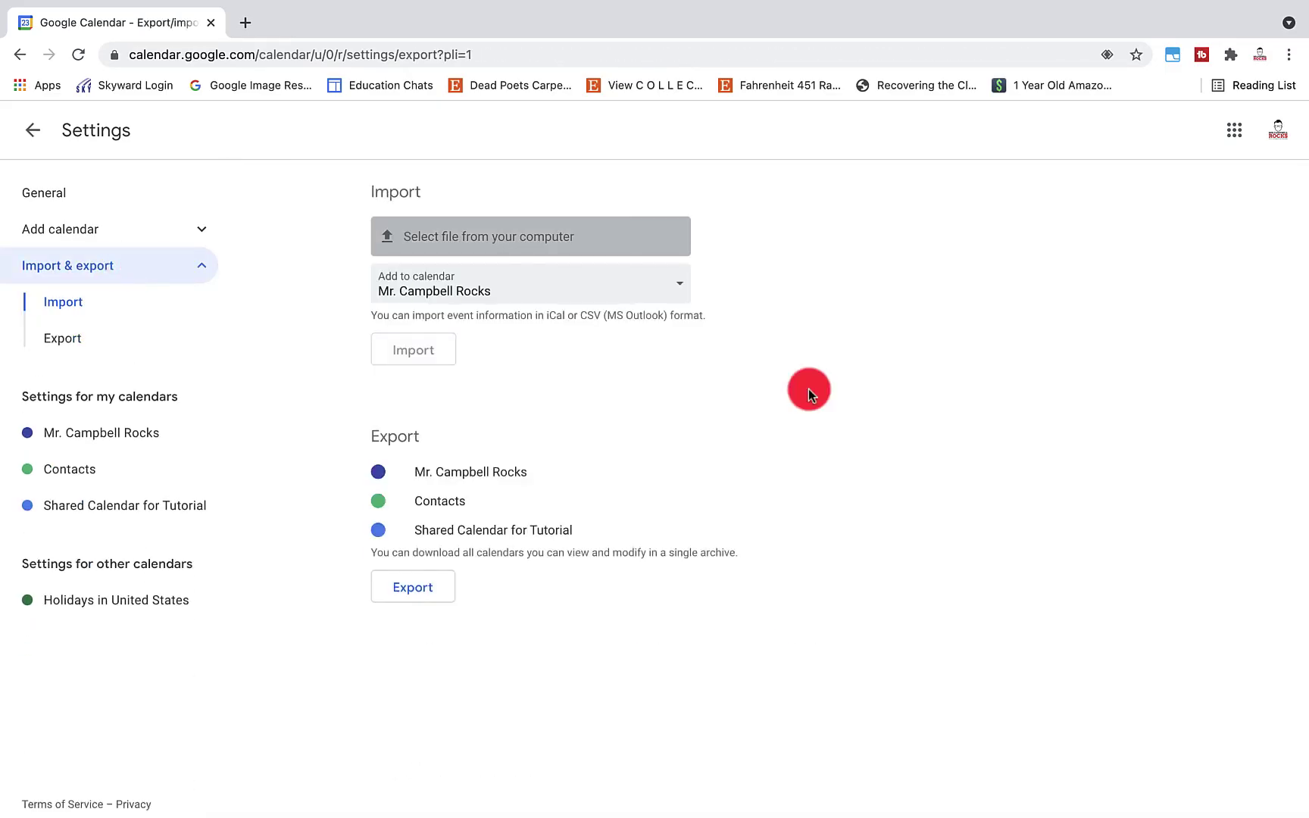
{"action": "left_click", "coordinate": [84, 341]}
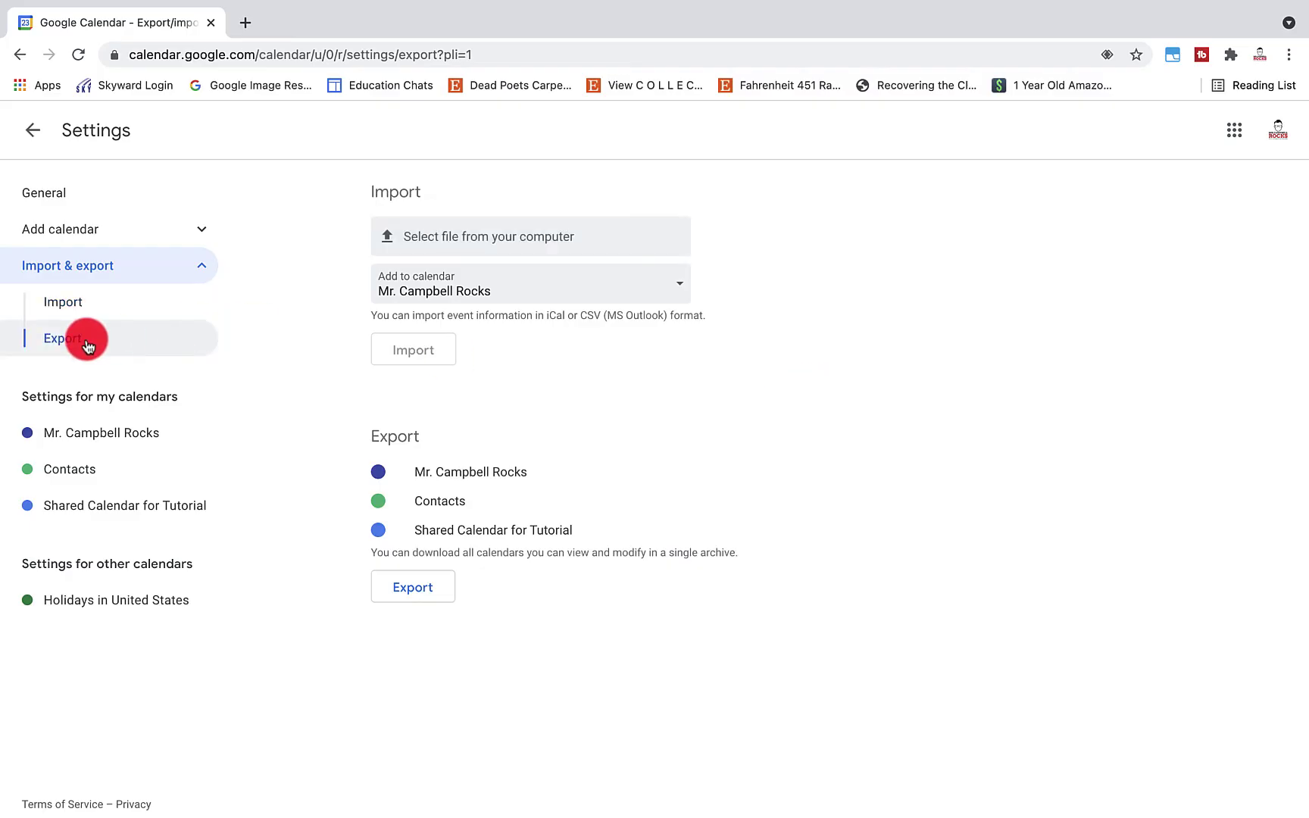
{"action": "left_click", "coordinate": [415, 598]}
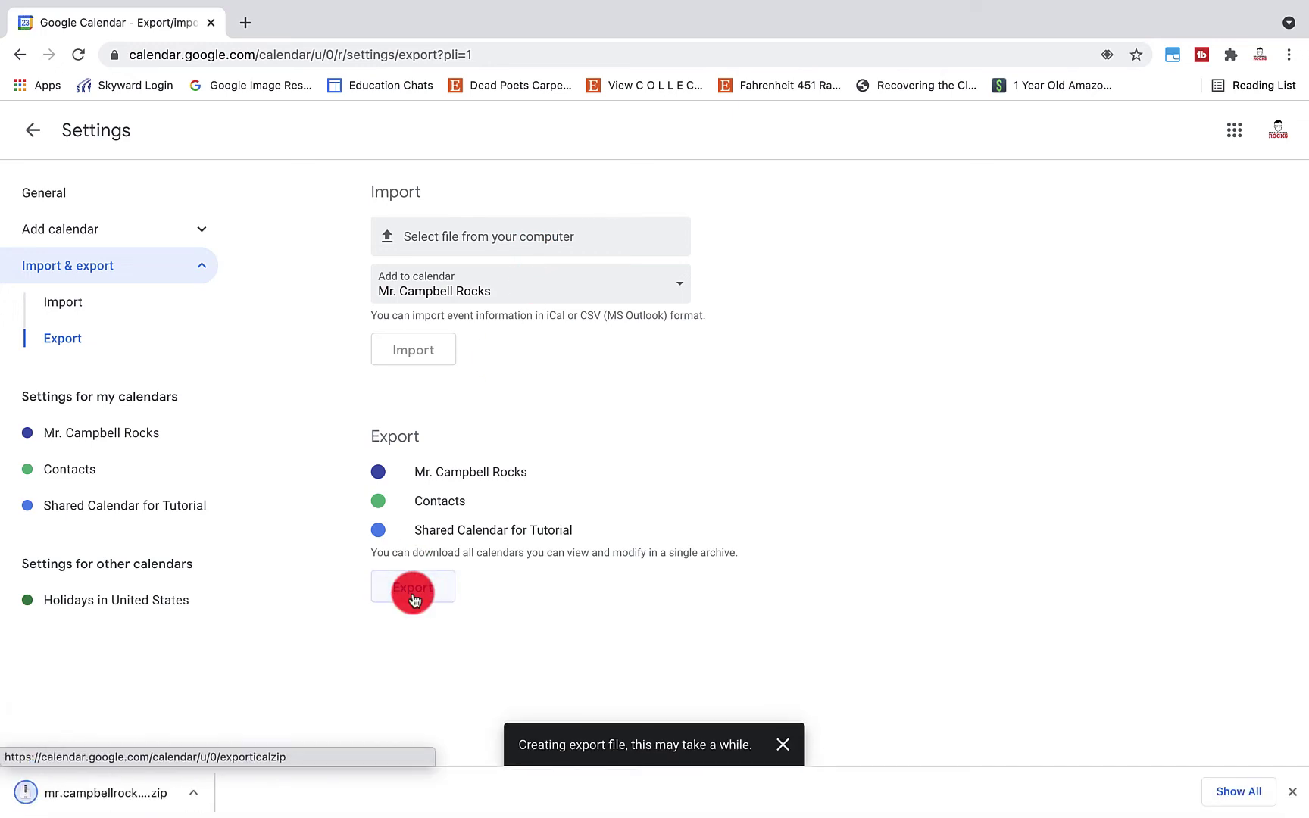
Open the downloaded archive's export folder to list the three .ics calendar files
{"action": "left_click", "coordinate": [132, 794]}
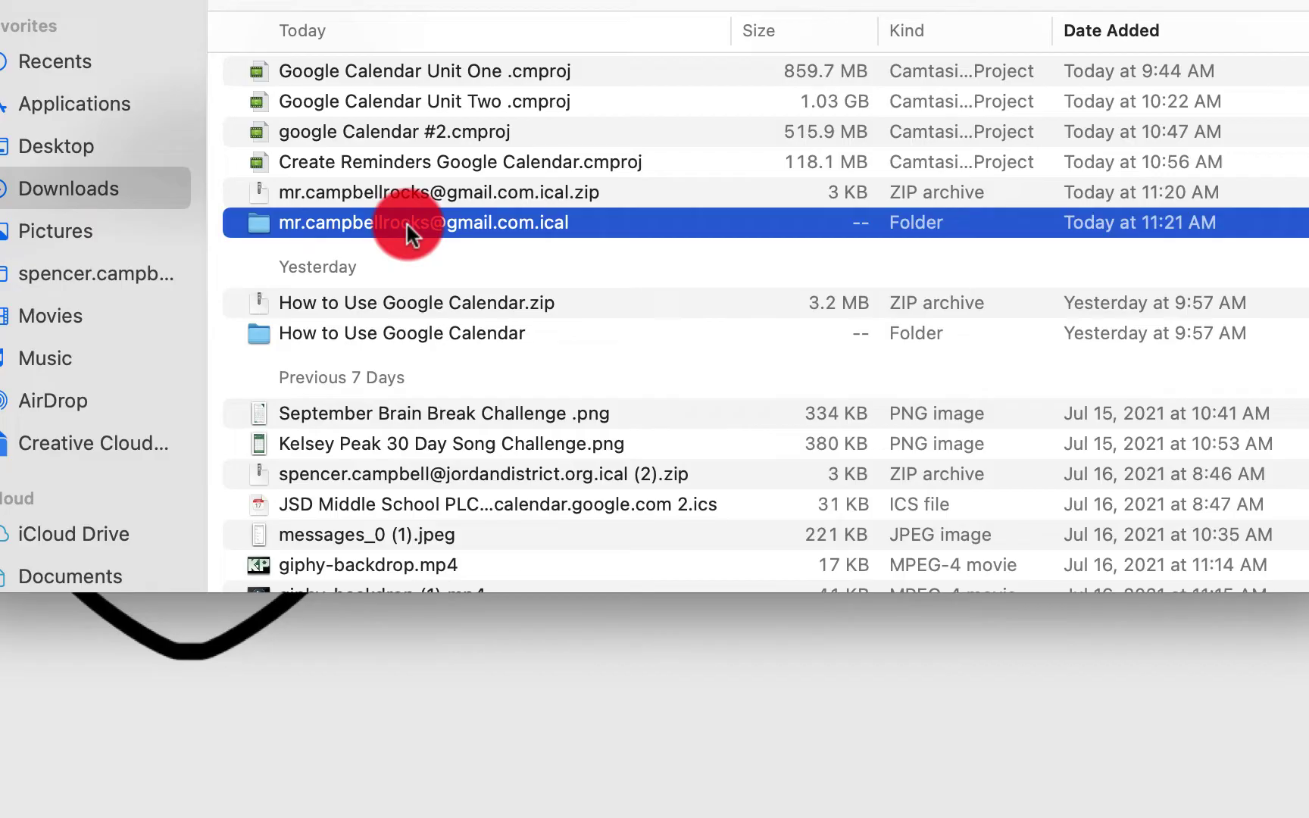
{"action": "double_click", "coordinate": [406, 222]}
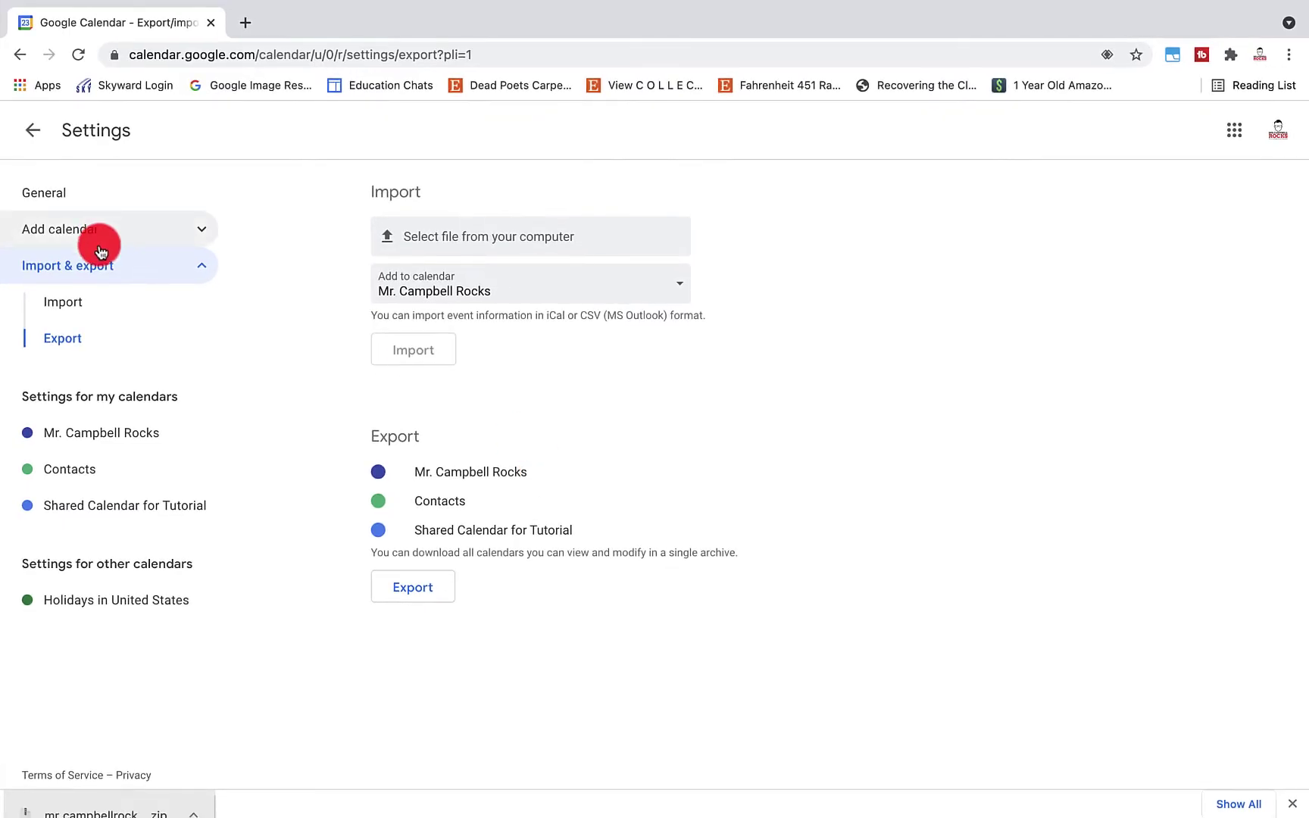
Choose the main calendar's exported .ics file from the export folder for import
{"action": "left_click", "coordinate": [84, 273]}
{"action": "left_click", "coordinate": [450, 241]}
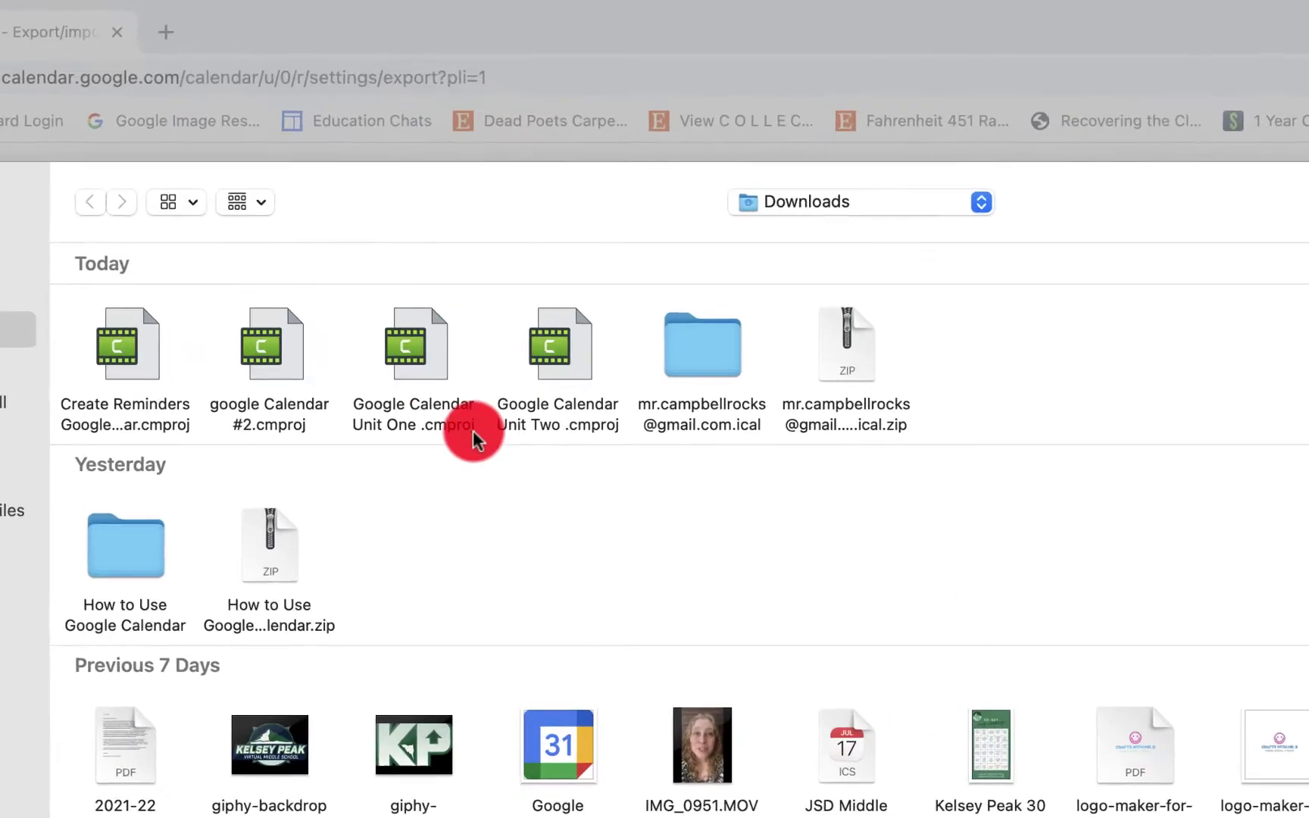
{"action": "double_click", "coordinate": [729, 371]}
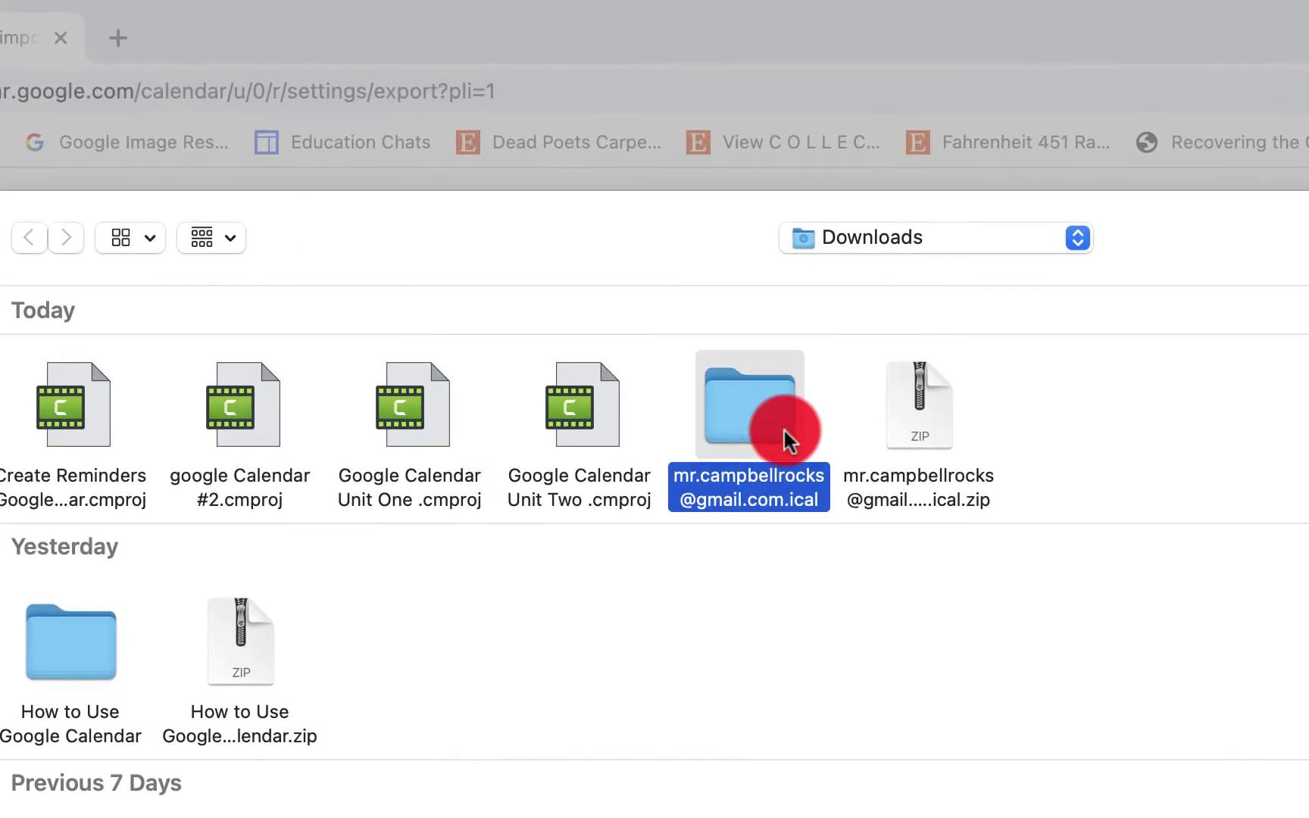
{"action": "left_click", "coordinate": [450, 371]}
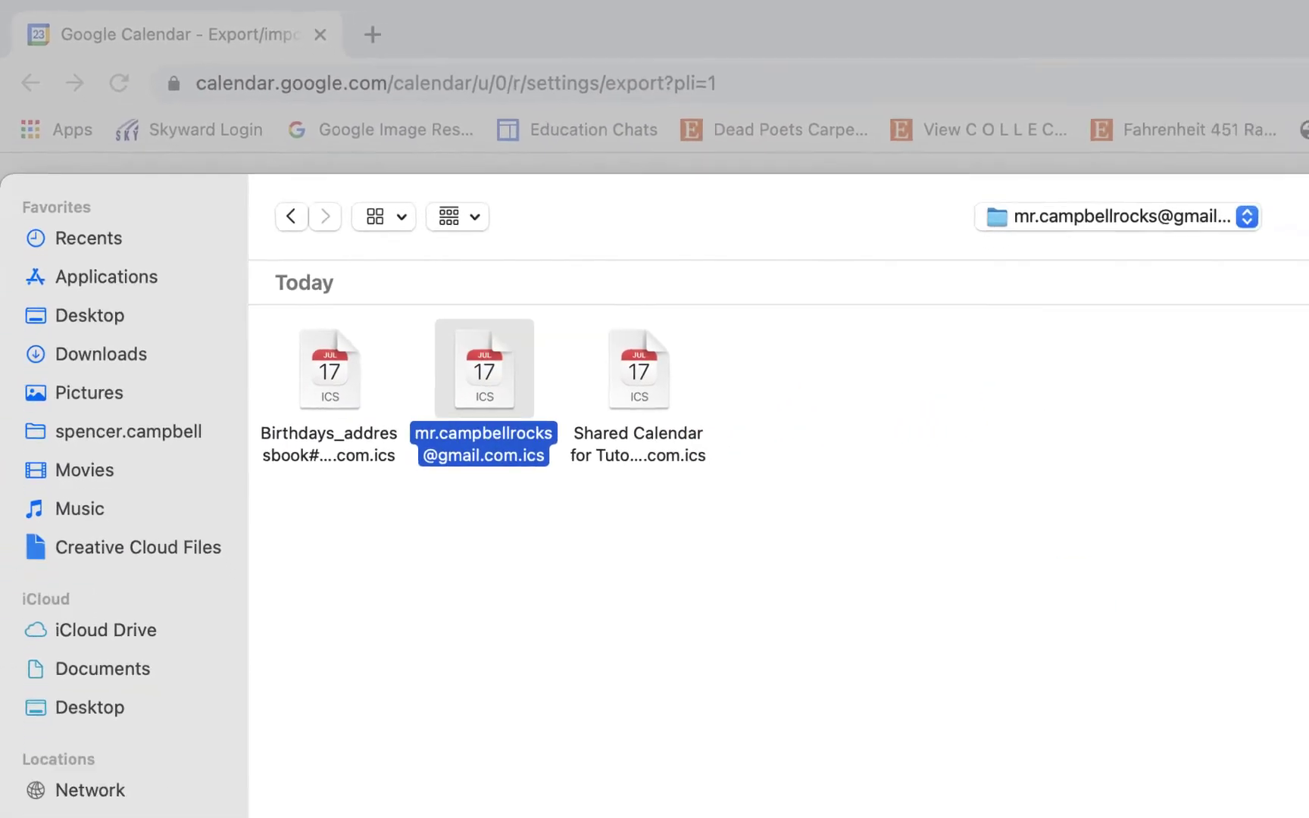
{"action": "left_click", "coordinate": [1248, 671]}
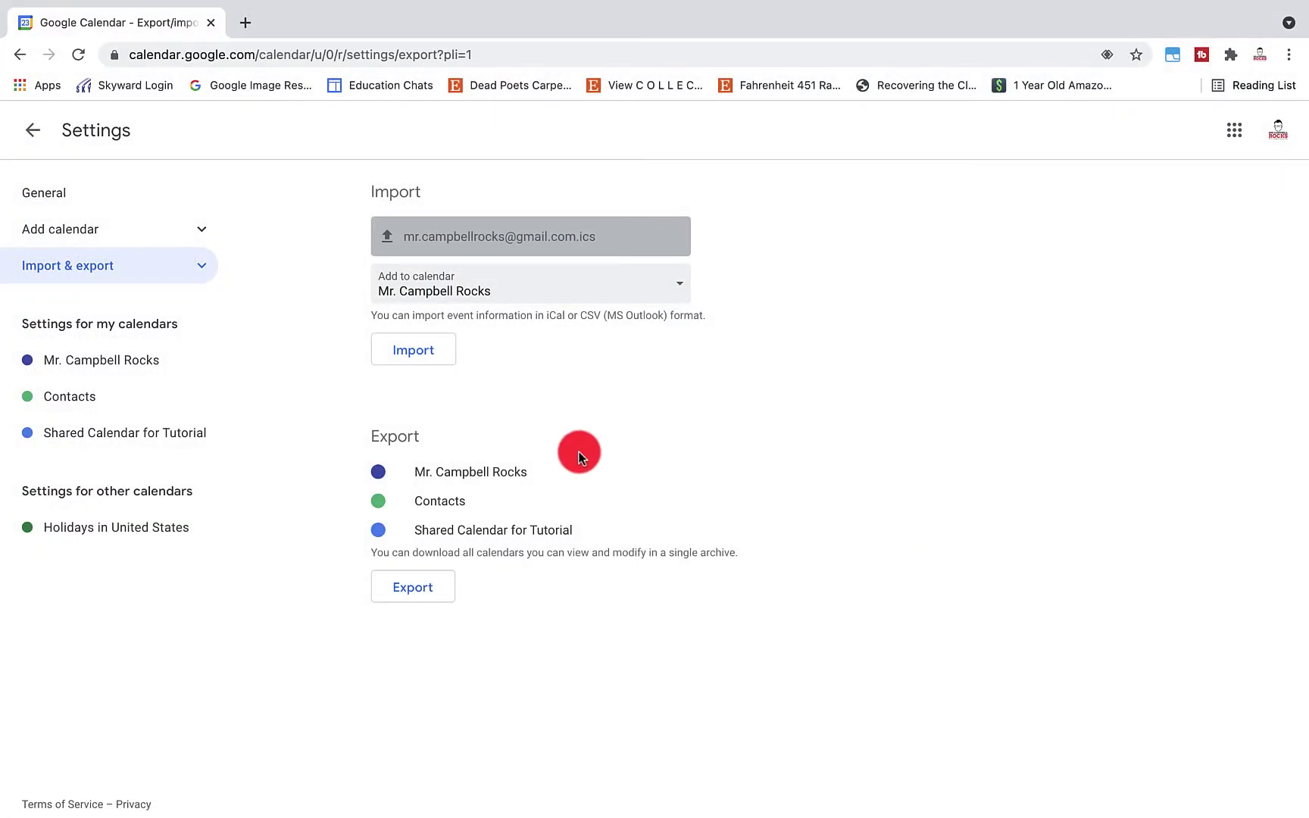
Import the Shared Calendar for Tutorial .ics into the main calendar, then return to the week view
{"action": "left_click", "coordinate": [420, 356]}
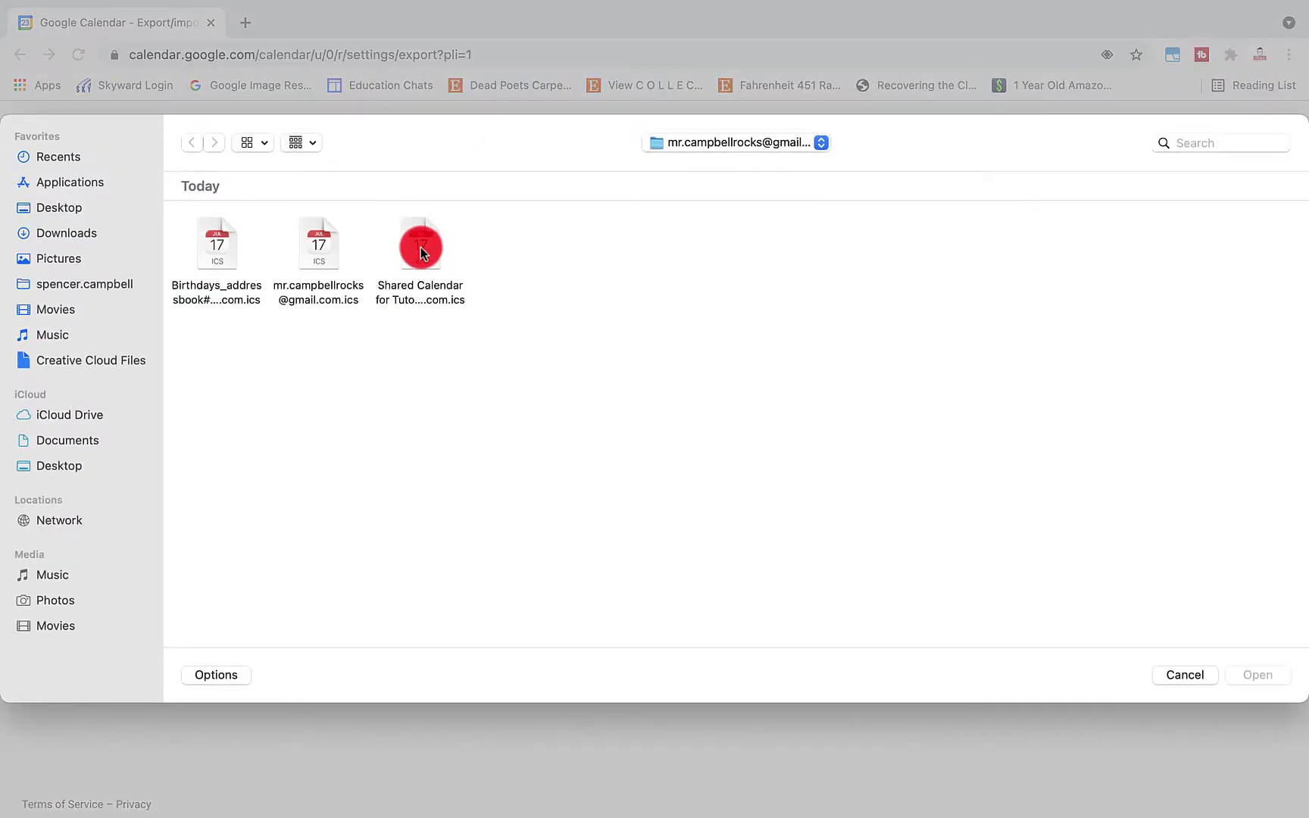
{"action": "left_click", "coordinate": [420, 246]}
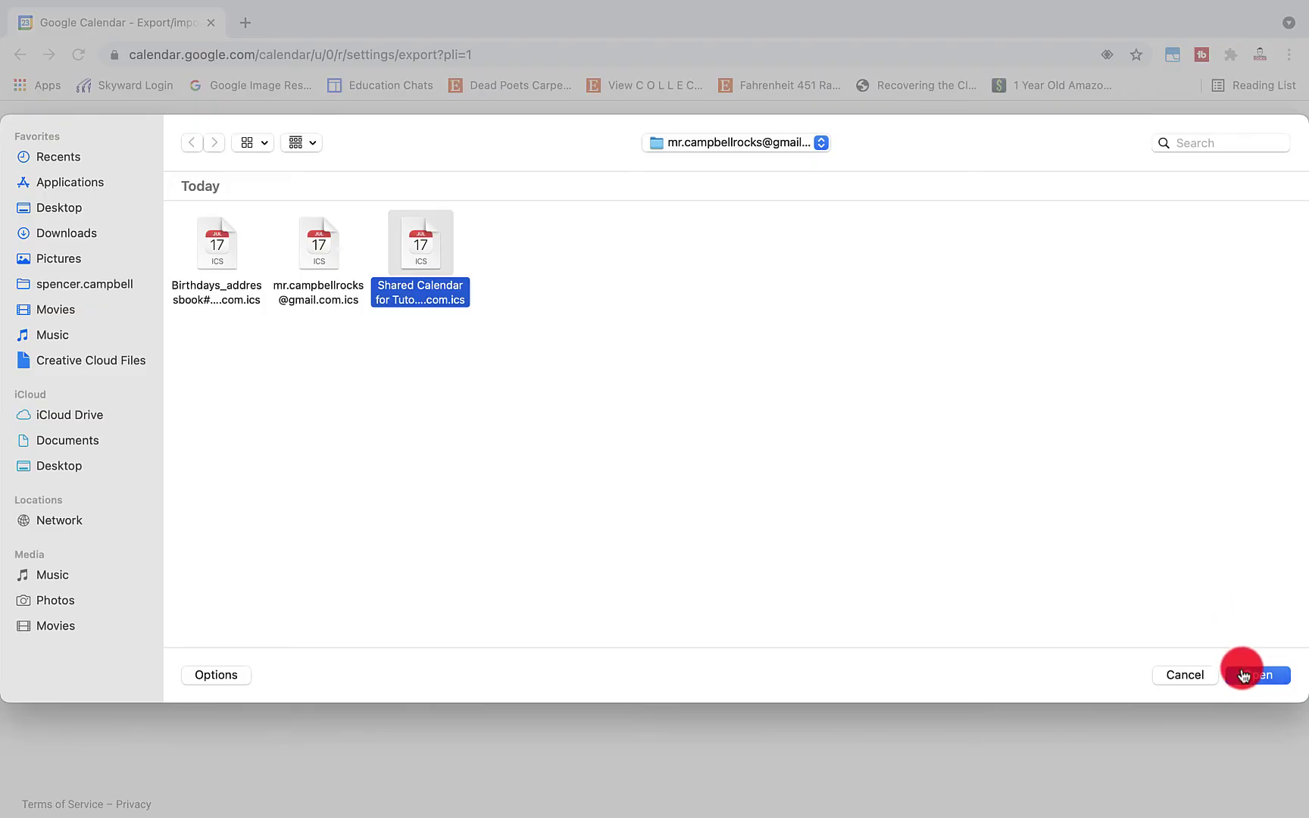
{"action": "left_click", "coordinate": [1242, 674]}
{"action": "left_click", "coordinate": [583, 292]}
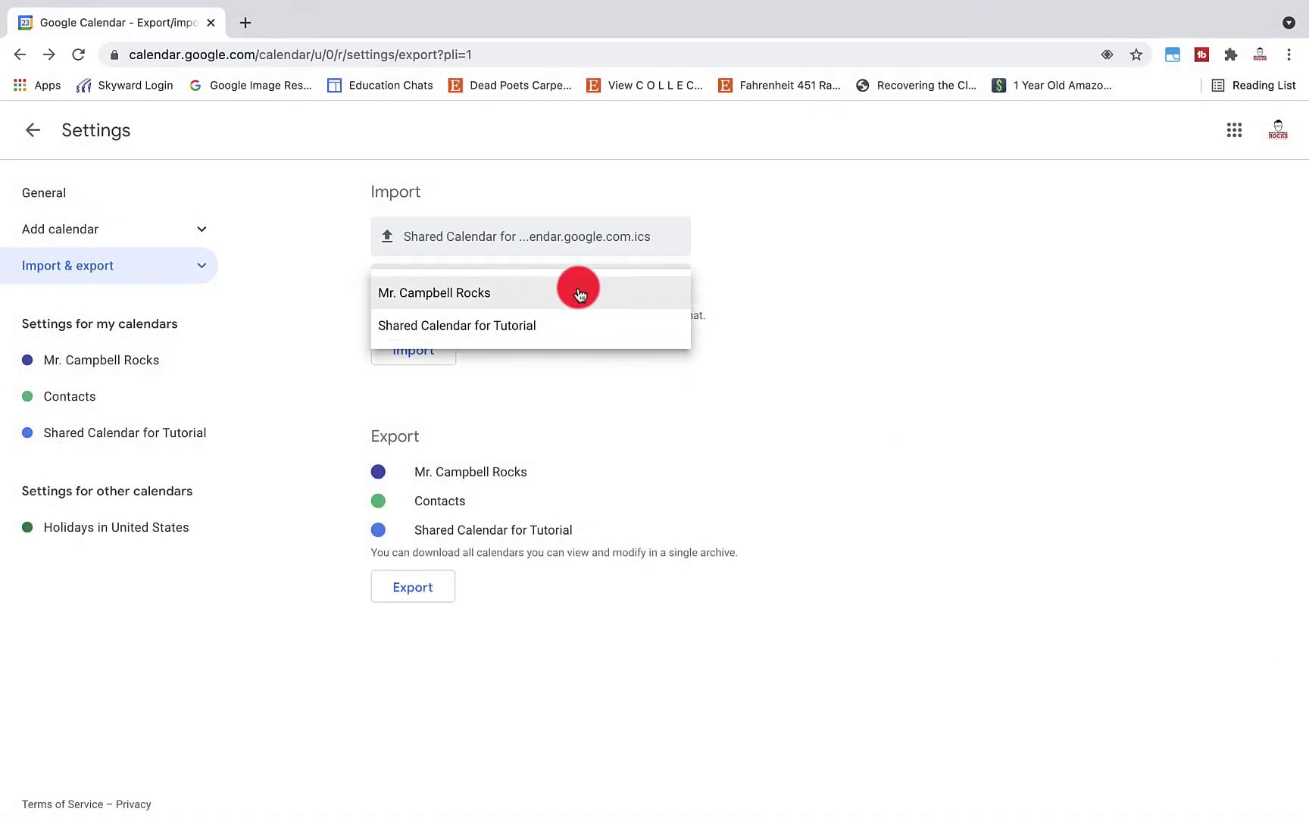
{"action": "left_click", "coordinate": [577, 293]}
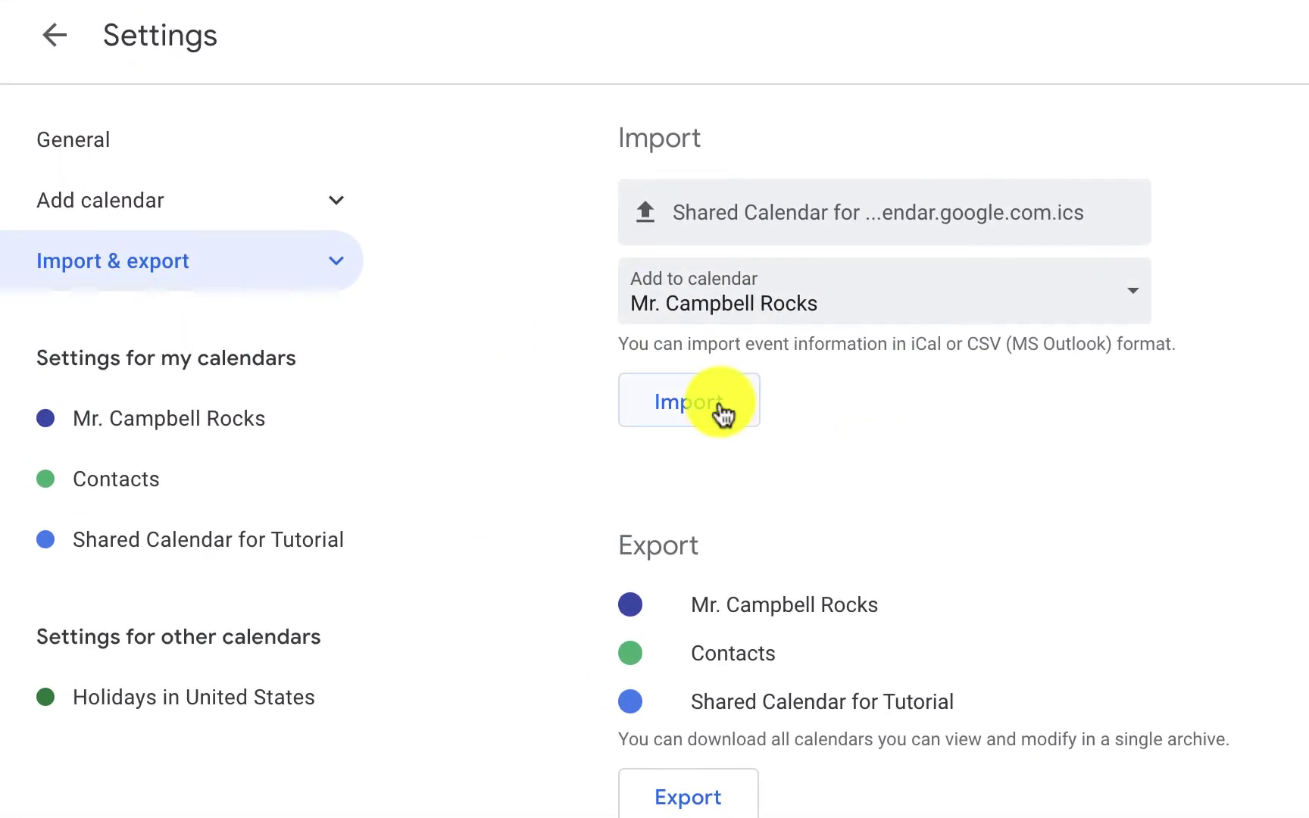
{"action": "left_click", "coordinate": [720, 409]}
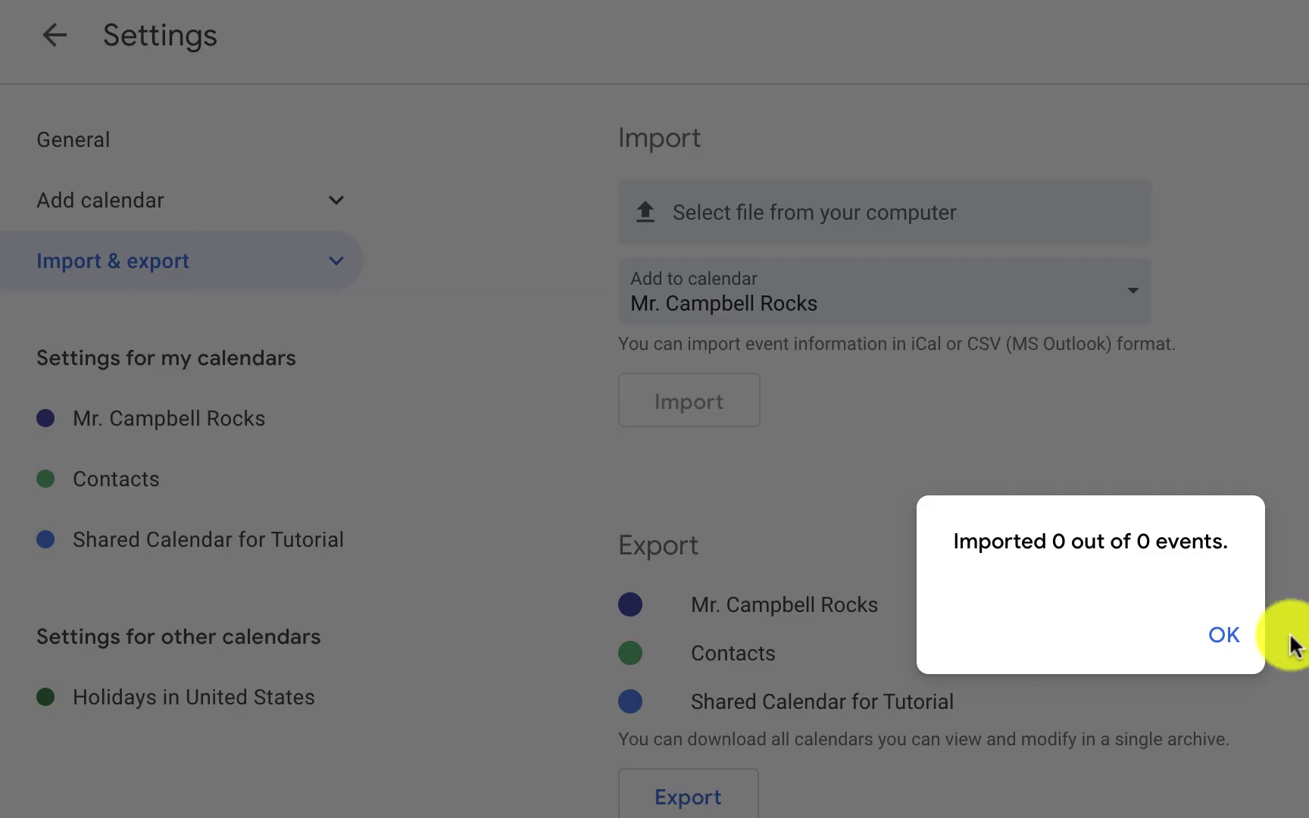
{"action": "left_click", "coordinate": [1235, 640]}
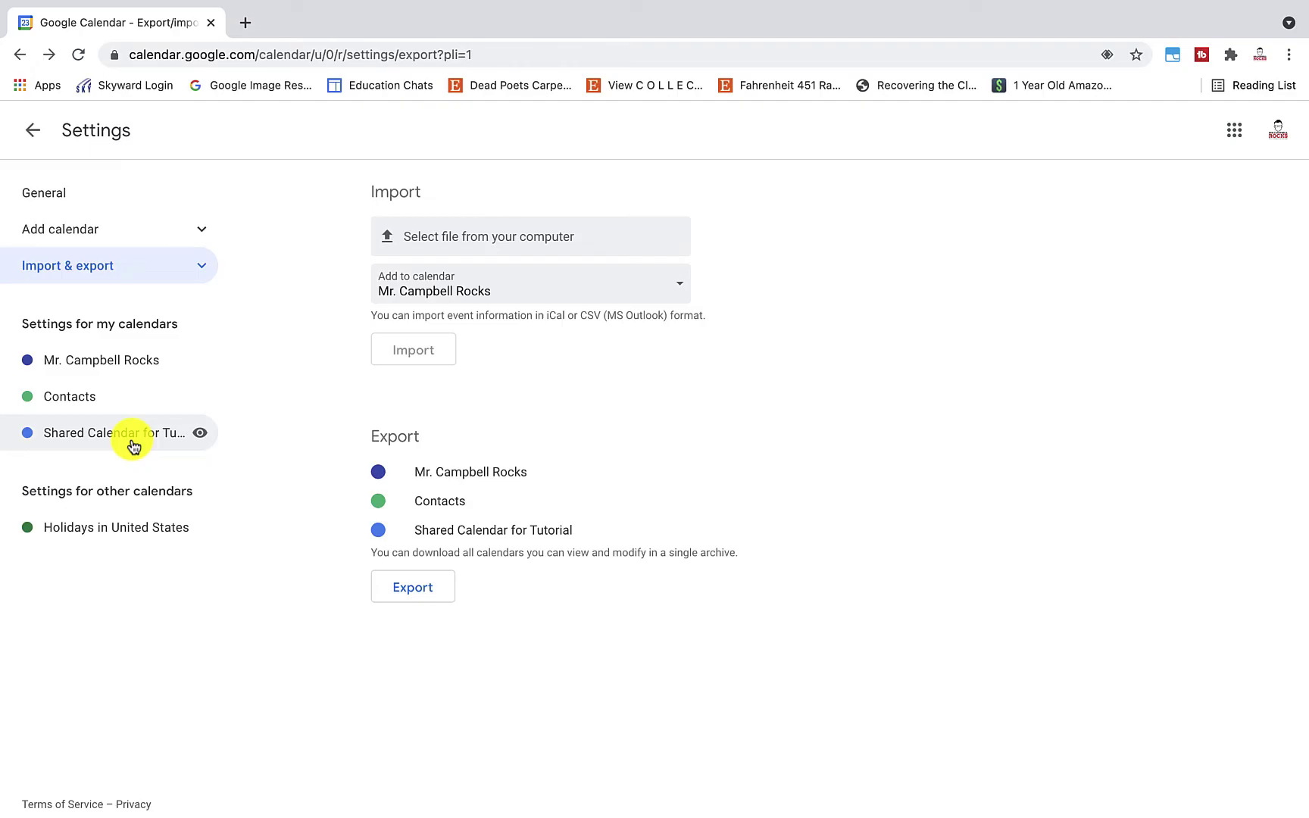
{"action": "left_click", "coordinate": [134, 446]}
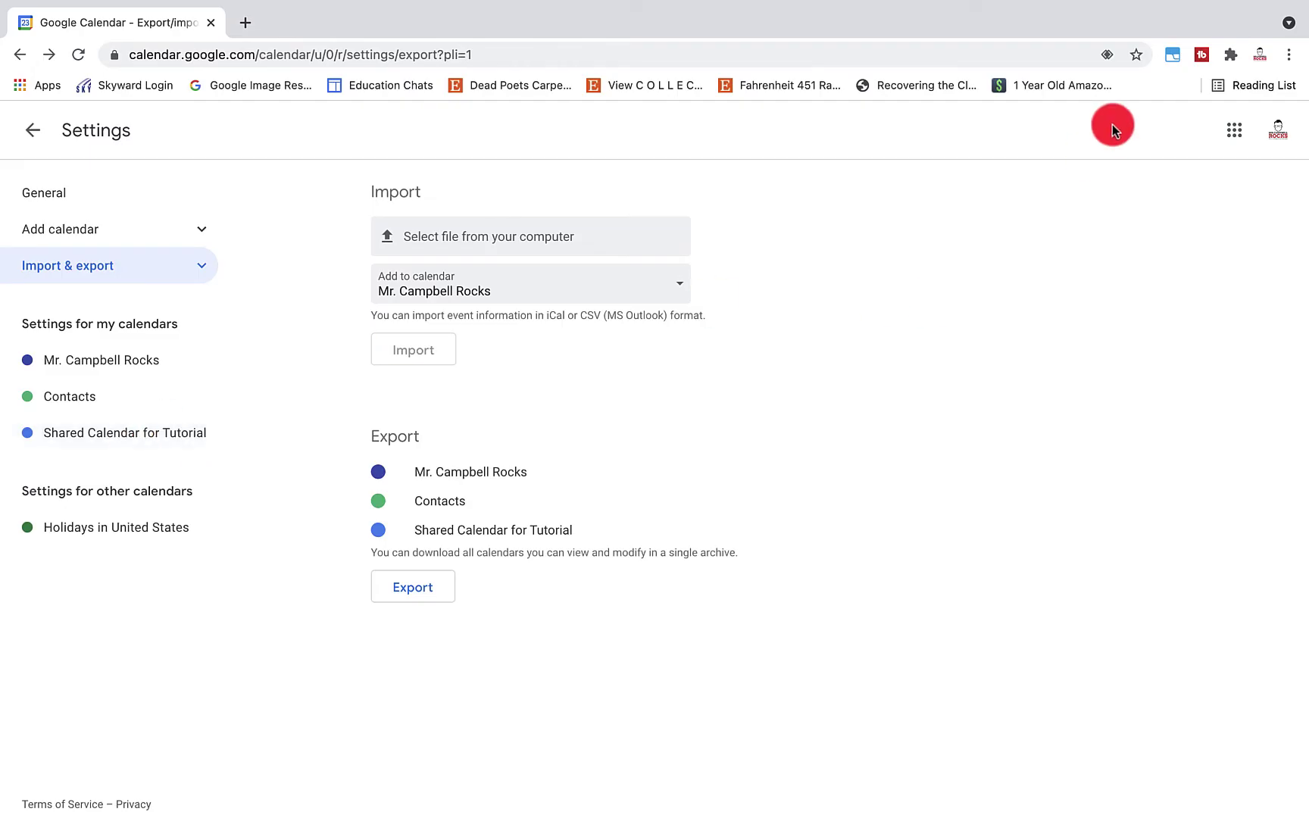
{"action": "left_click", "coordinate": [34, 131]}
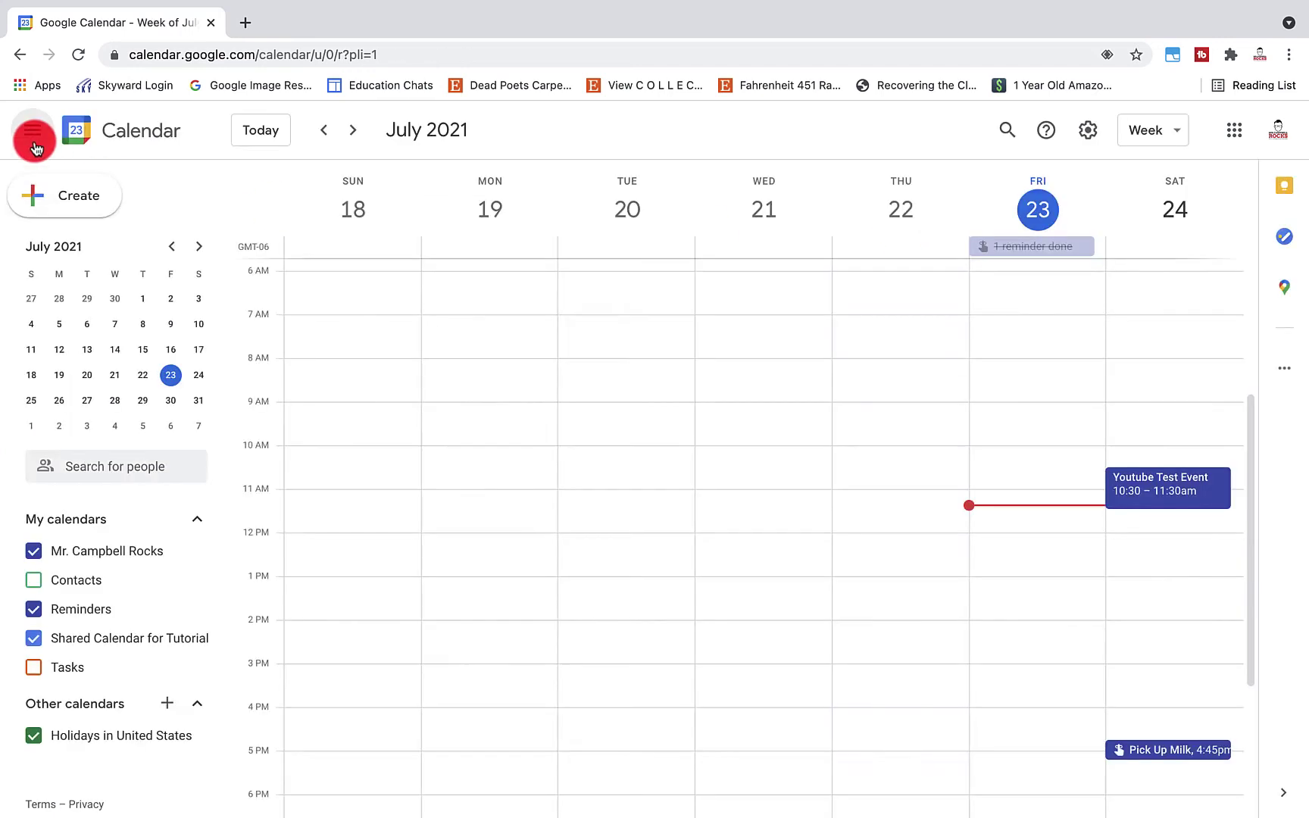
{"action": "left_click", "coordinate": [1087, 130]}
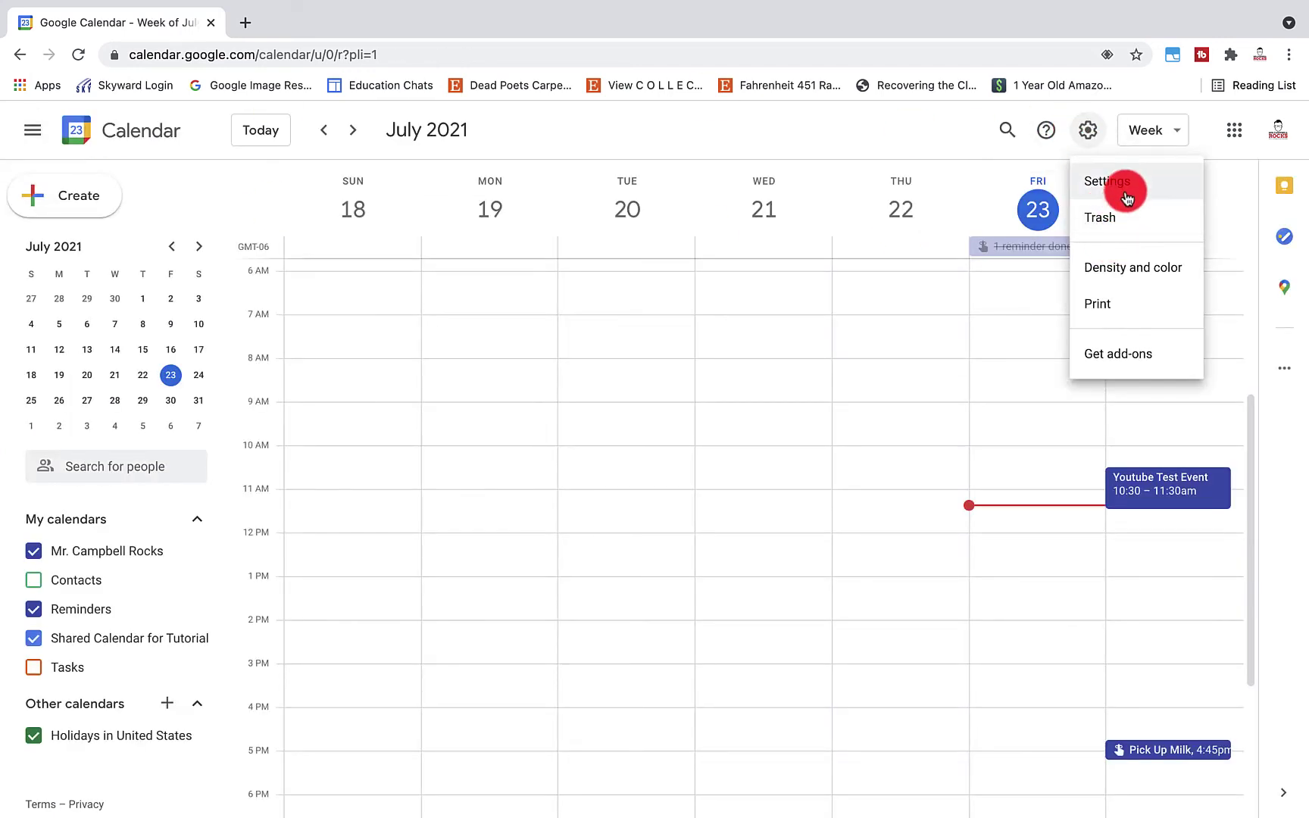
Open the Shared Calendar for Tutorial settings and permanently delete that calendar
{"action": "left_click", "coordinate": [1128, 183]}
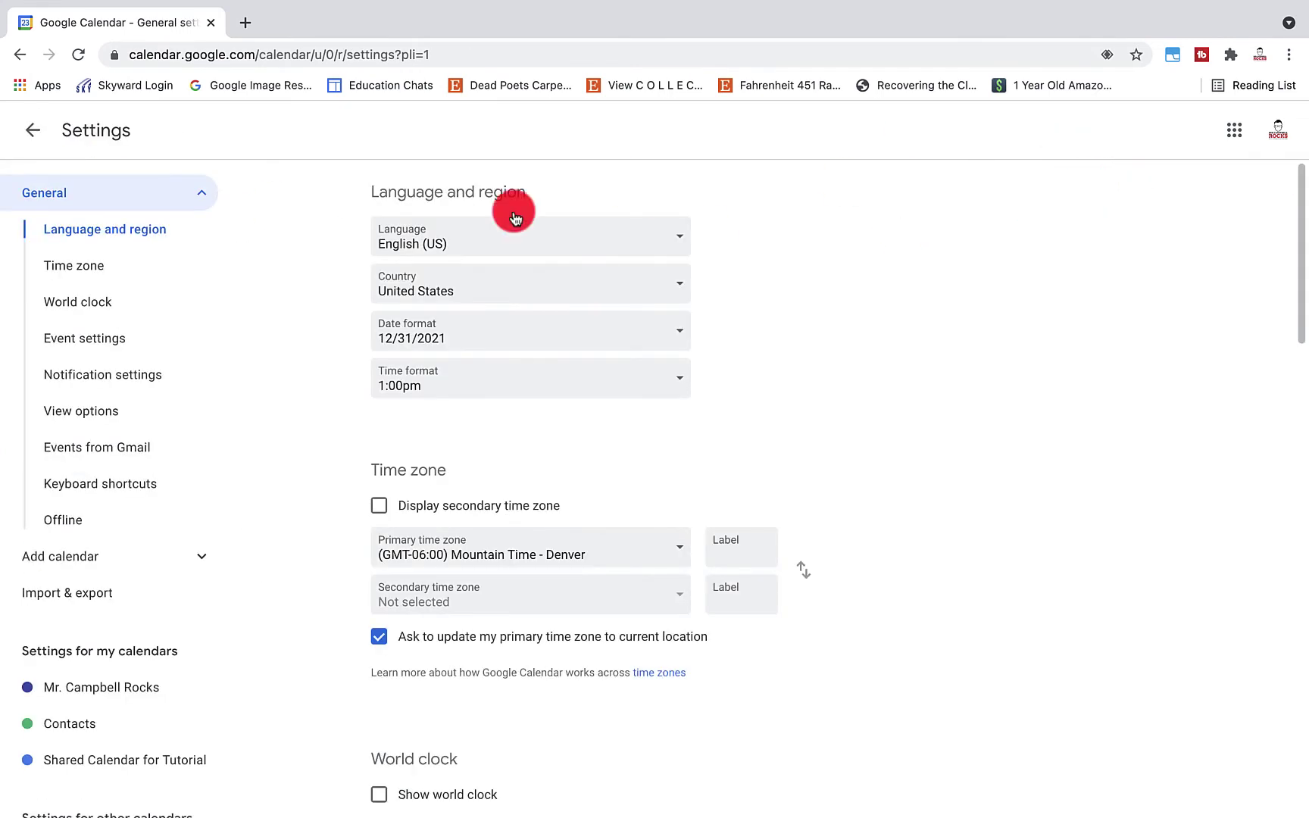
{"action": "scroll", "coordinate": [170, 518], "scroll_direction": "down", "scroll_amount": 3}
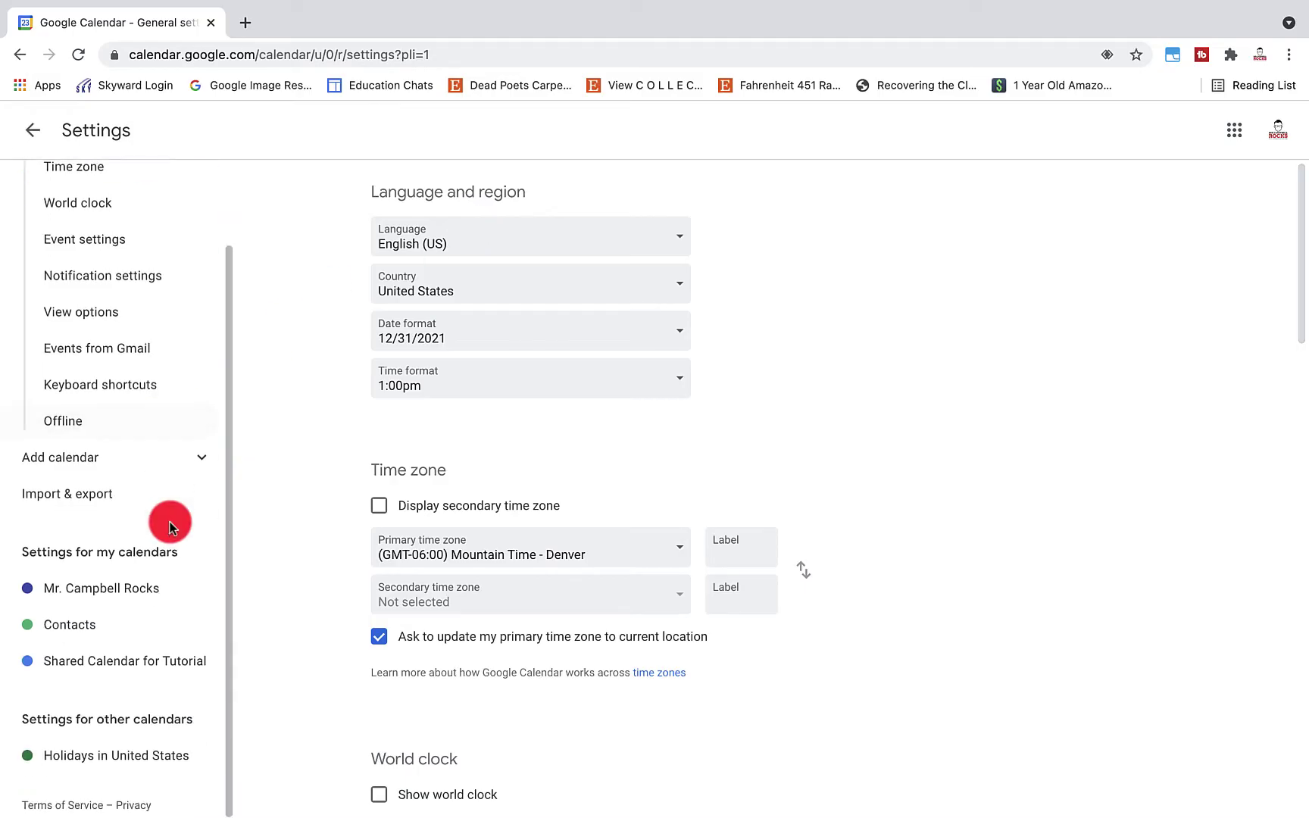
{"action": "left_click", "coordinate": [168, 663]}
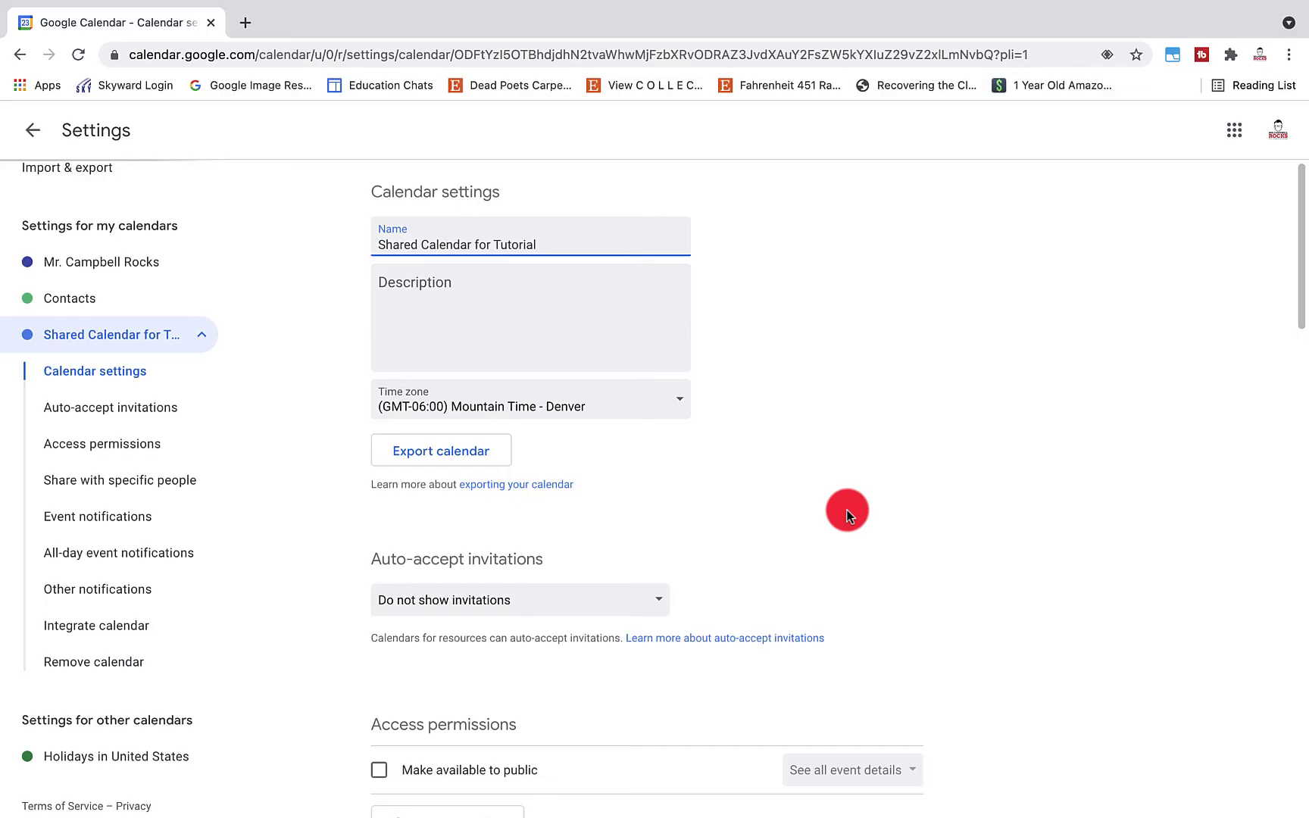
{"action": "scroll", "coordinate": [847, 515], "scroll_direction": "down", "scroll_amount": 20}
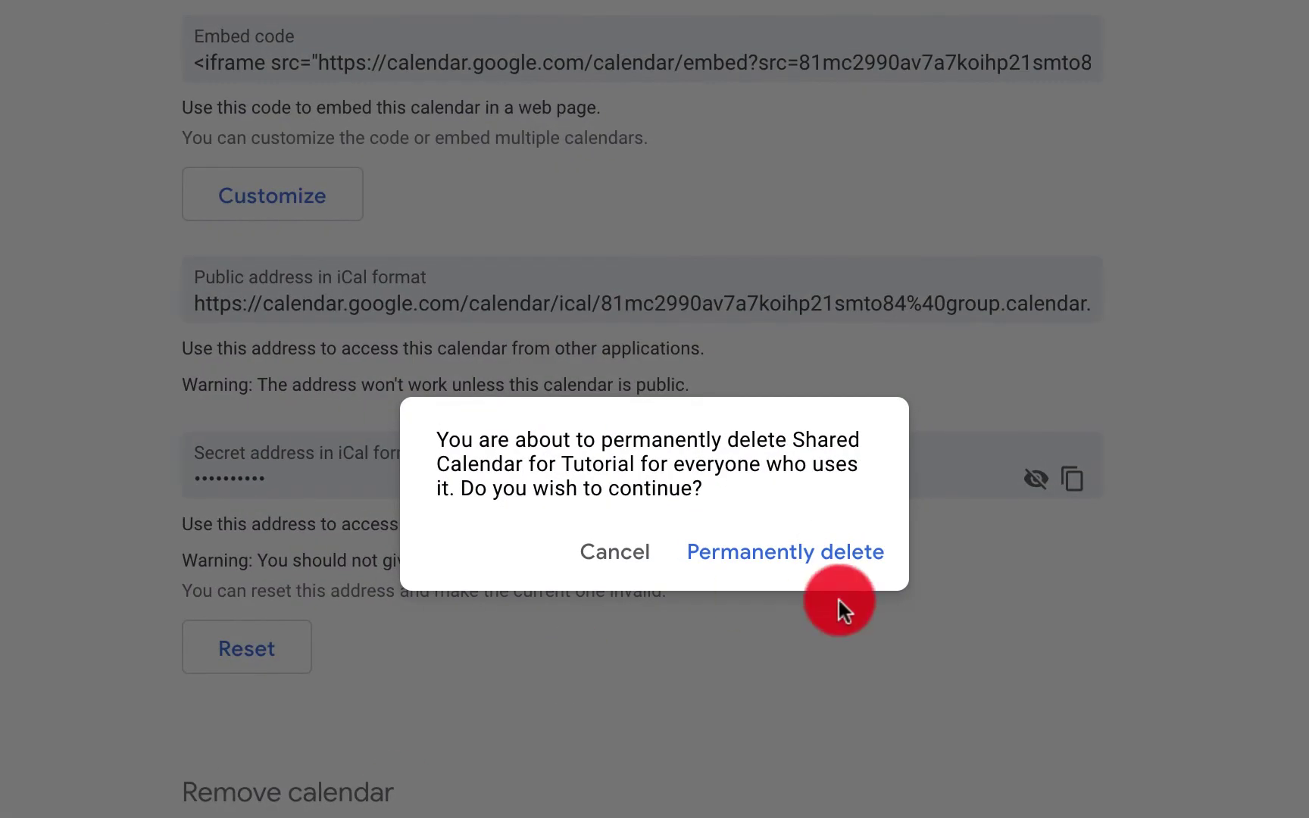
{"action": "left_click", "coordinate": [792, 561]}
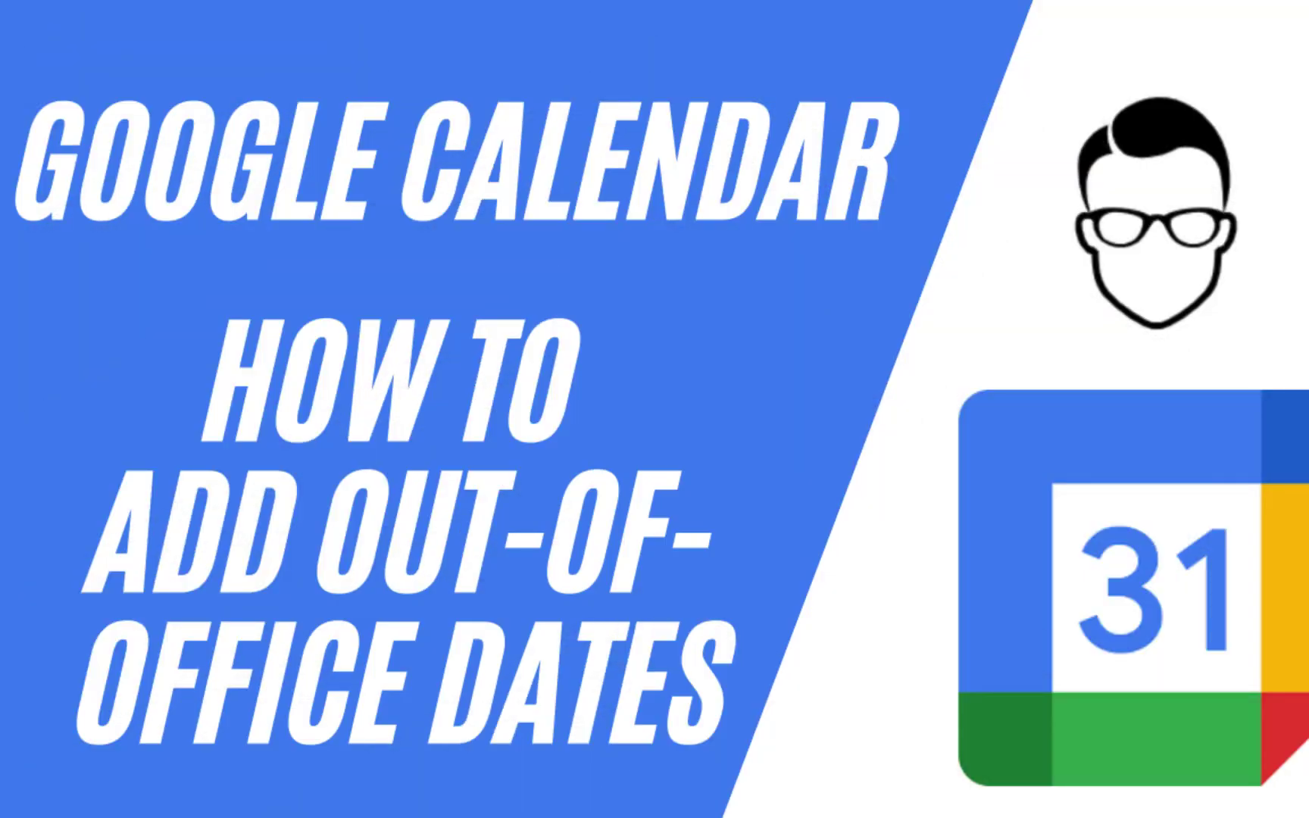
Advance to the July 25–31 week and start an untitled event on Tuesday, July 27
{"action": "left_click", "coordinate": [588, 223]}
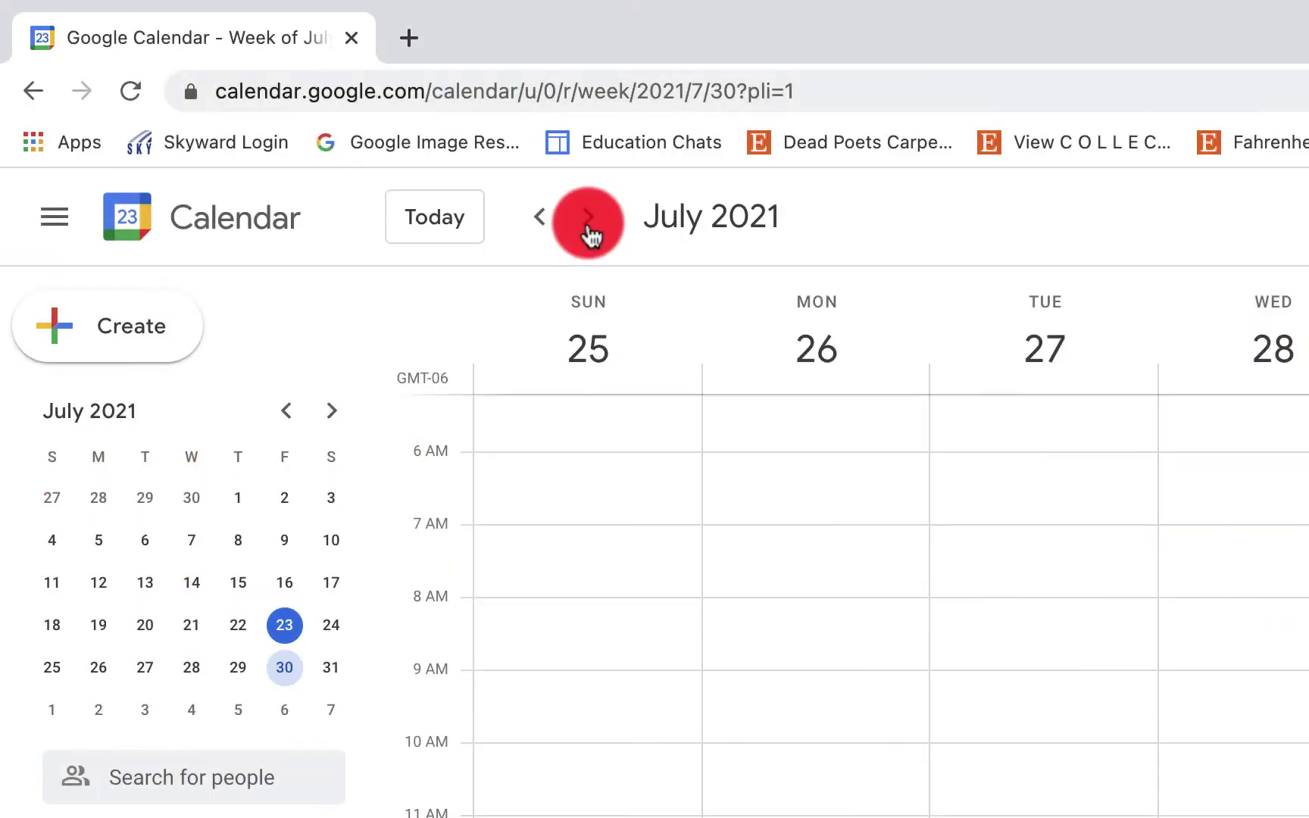
{"action": "left_click", "coordinate": [962, 633]}
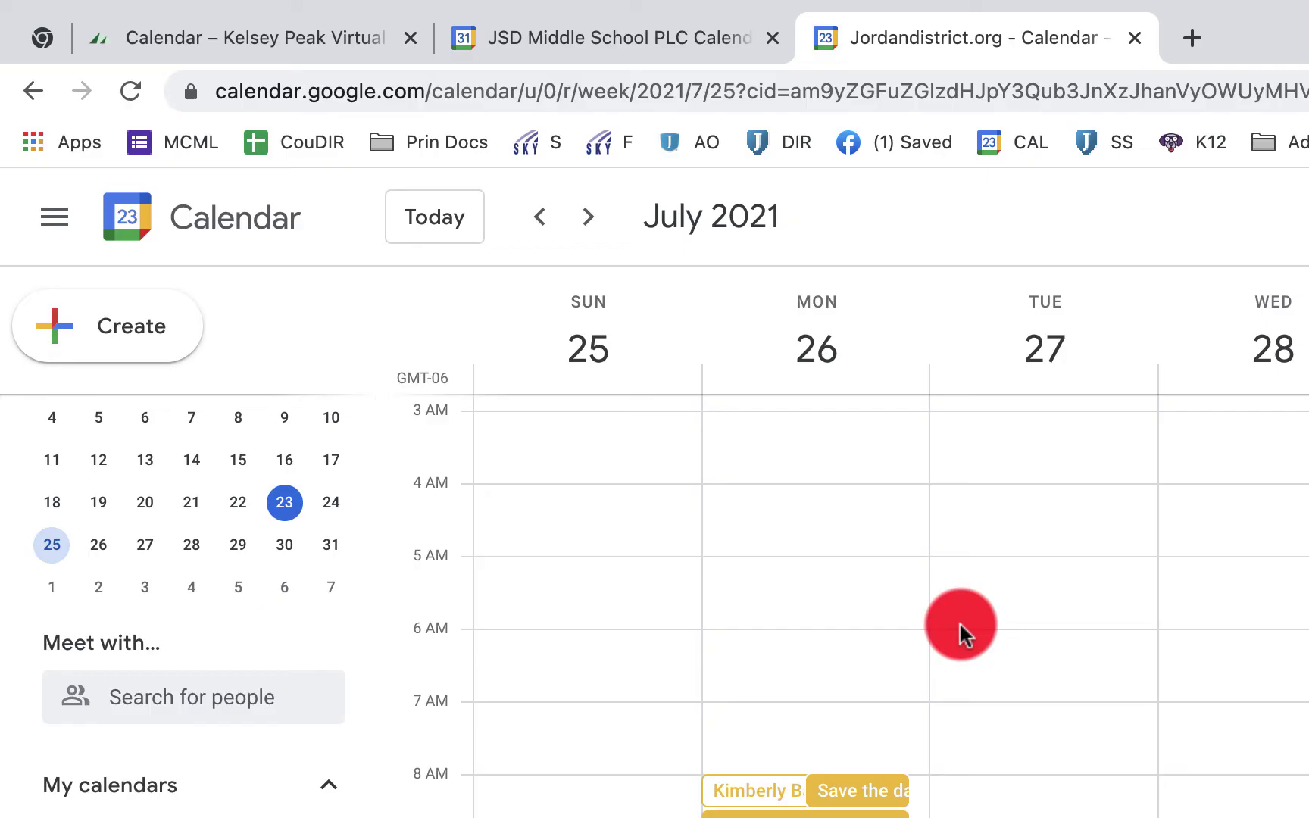
{"action": "left_click", "coordinate": [1020, 454]}
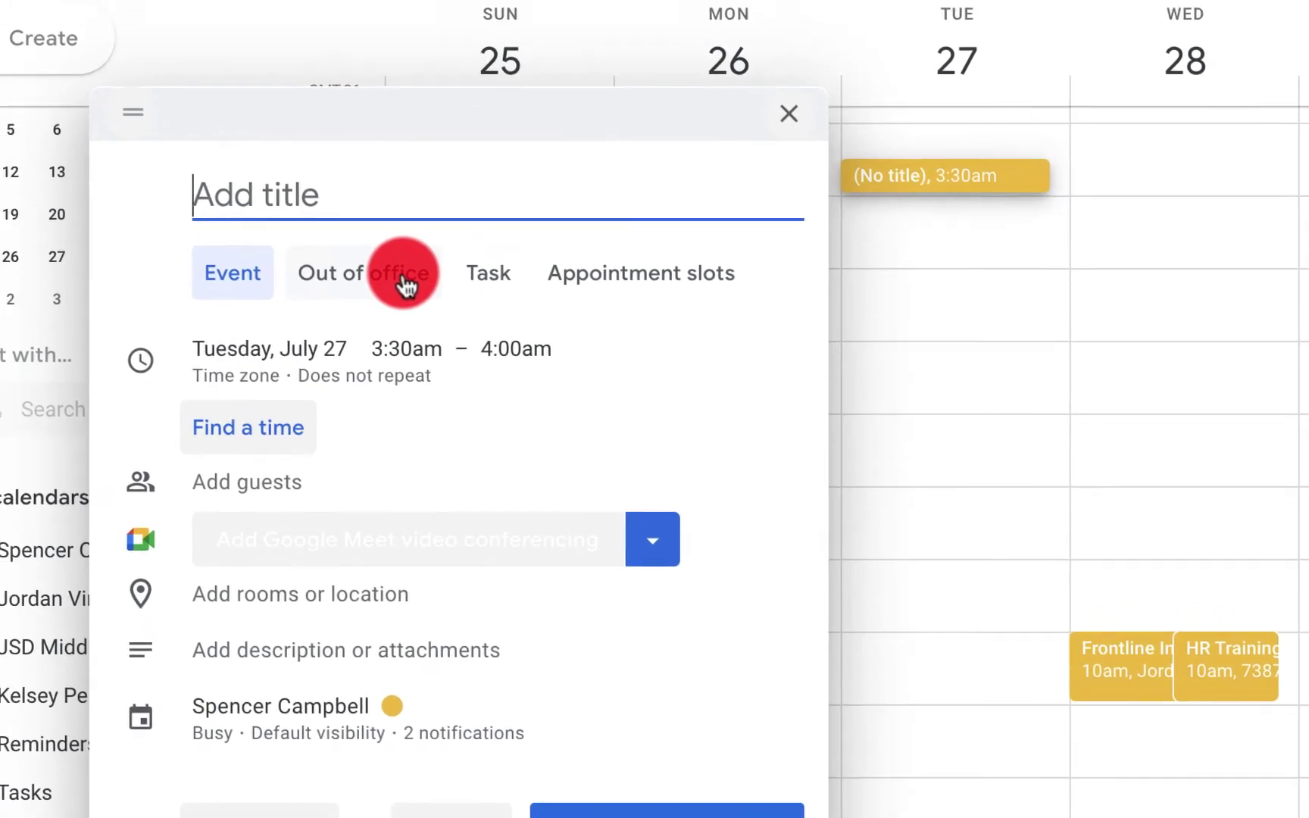
Make the draft an Out of office entry dated Friday, July 23
{"action": "left_click", "coordinate": [402, 282]}
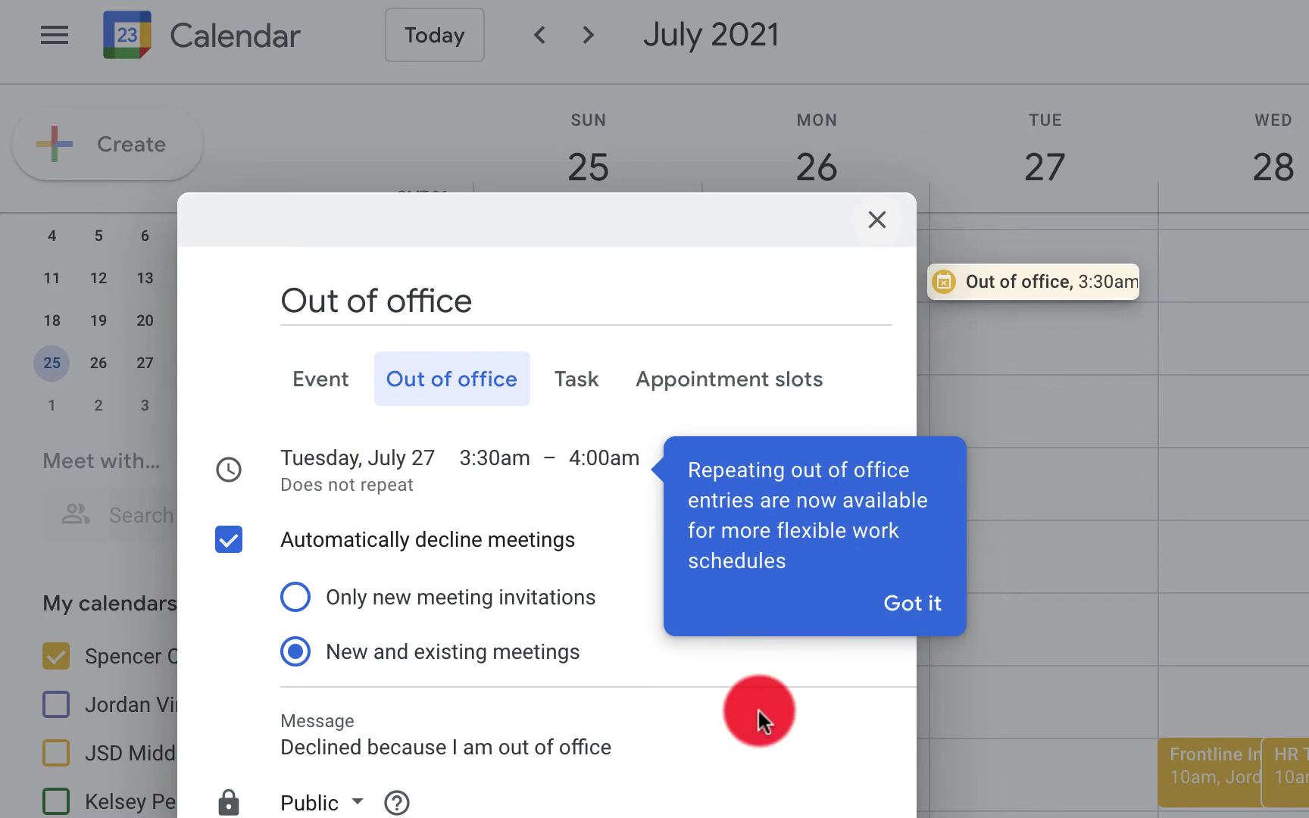
{"action": "left_click", "coordinate": [911, 604]}
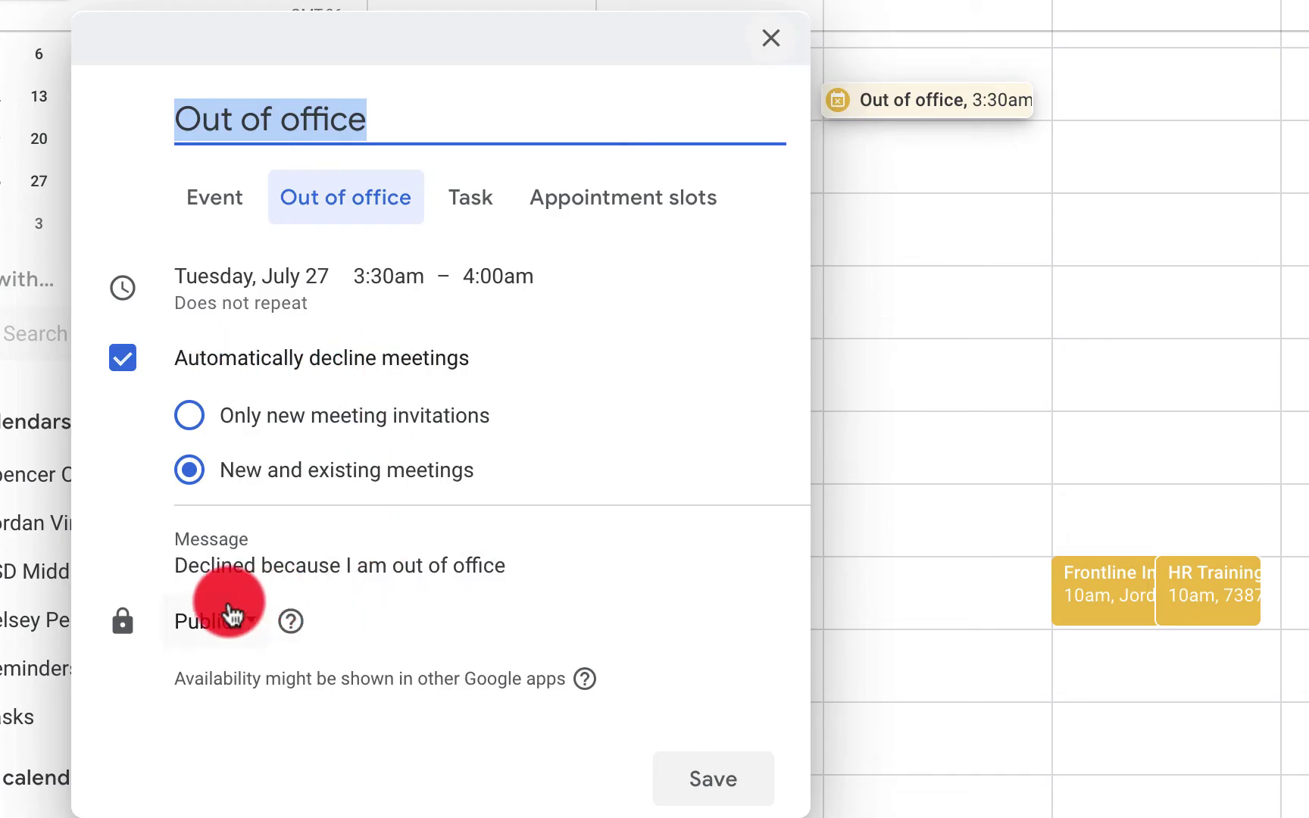
{"action": "left_click", "coordinate": [257, 282]}
{"action": "left_click", "coordinate": [256, 281]}
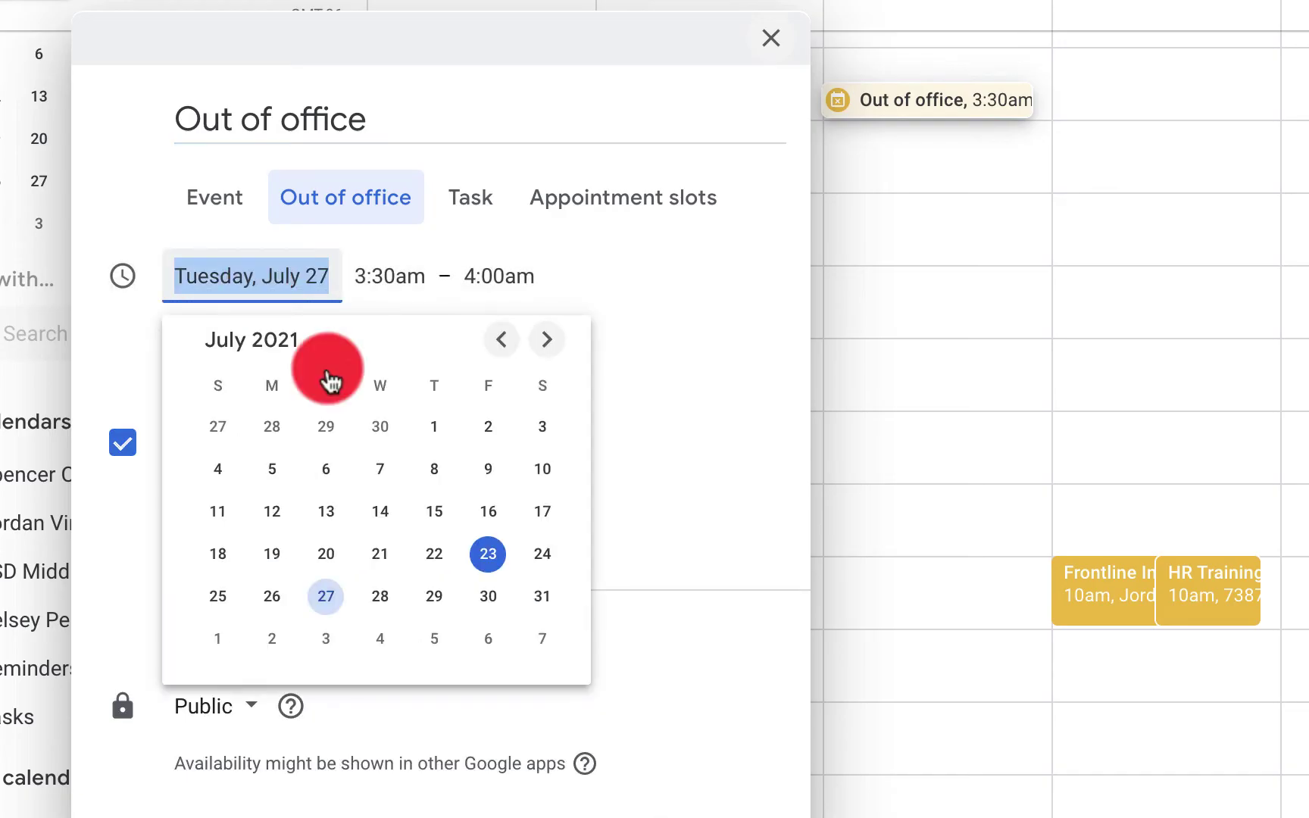
{"action": "left_click", "coordinate": [488, 555]}
{"action": "left_click", "coordinate": [295, 385]}
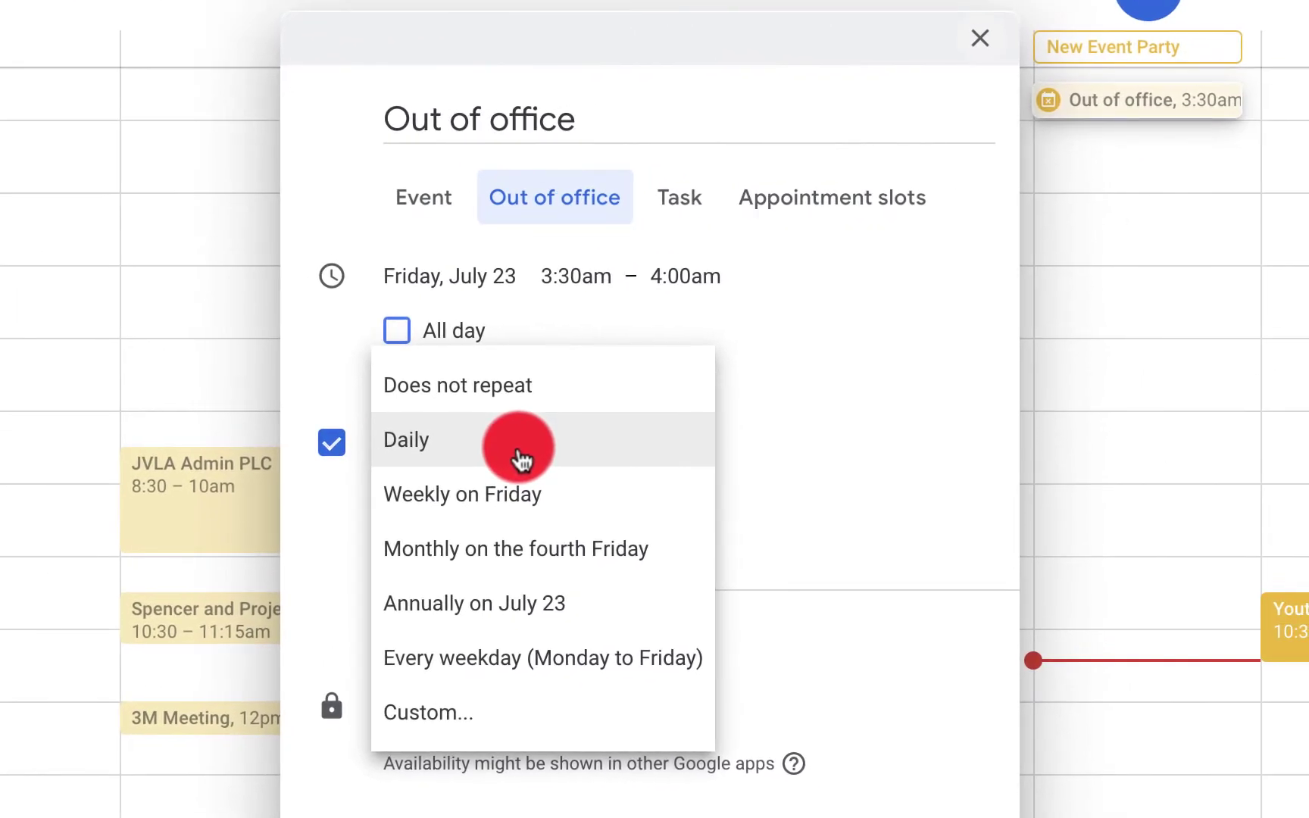
Make the Out of office entry repeat daily with a custom end date of July 30, 2021
{"action": "left_click", "coordinate": [521, 458]}
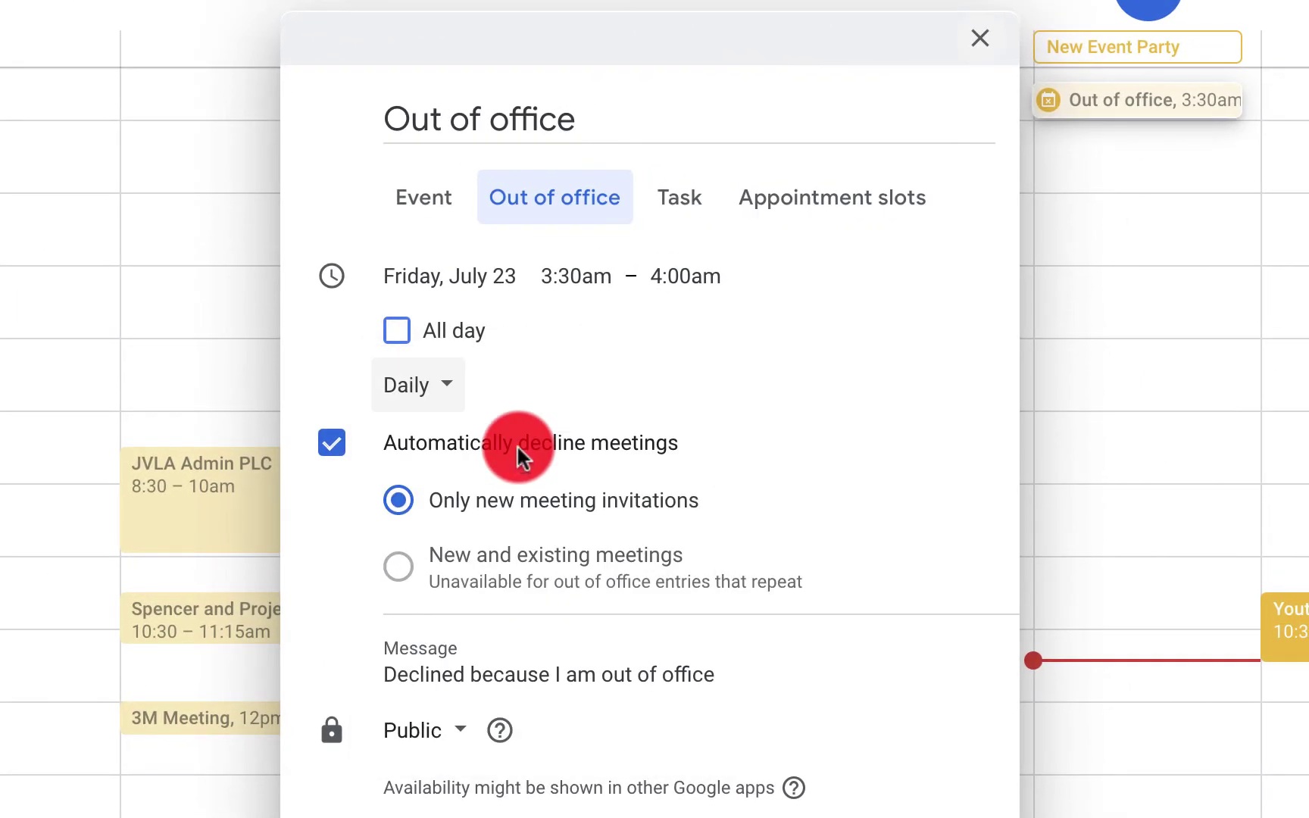
{"action": "left_click", "coordinate": [482, 379]}
{"action": "left_click", "coordinate": [432, 665]}
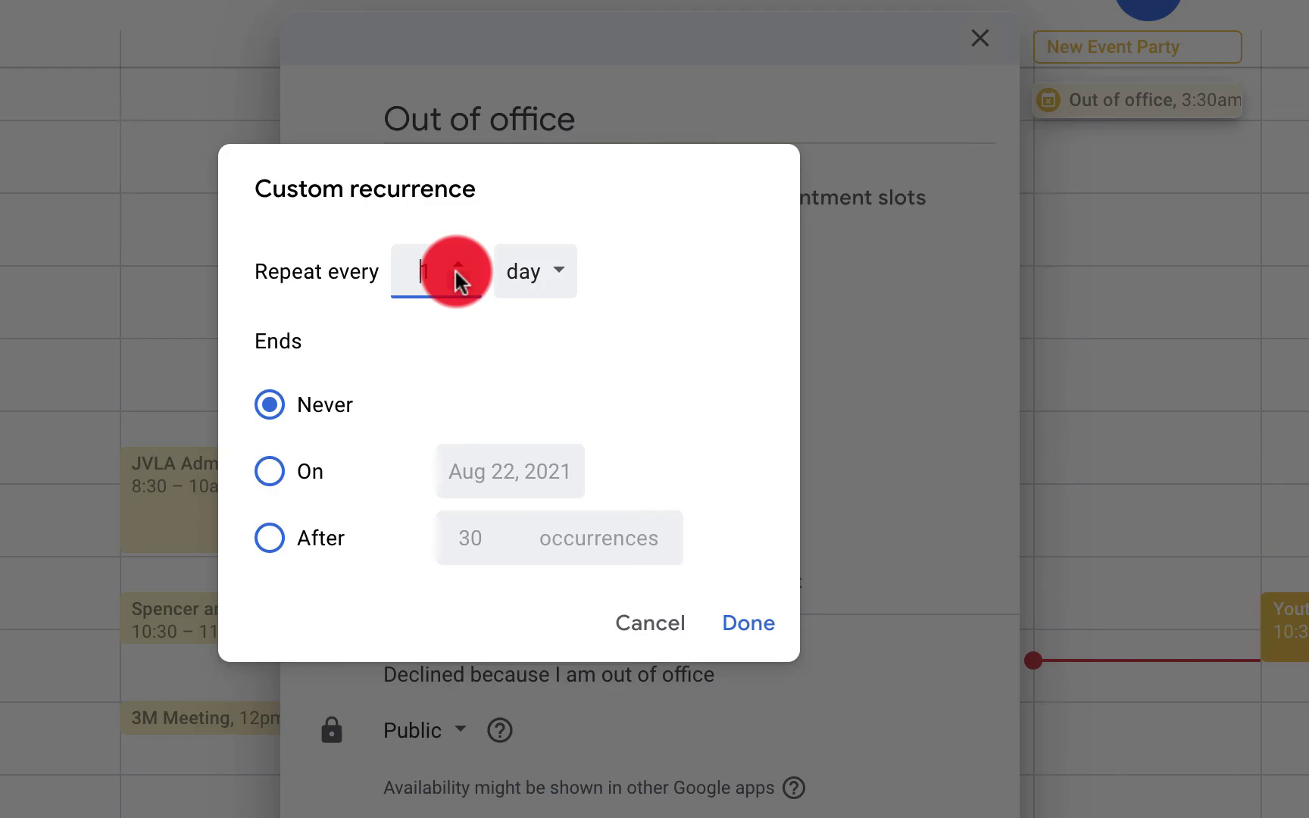
{"action": "left_click", "coordinate": [275, 477]}
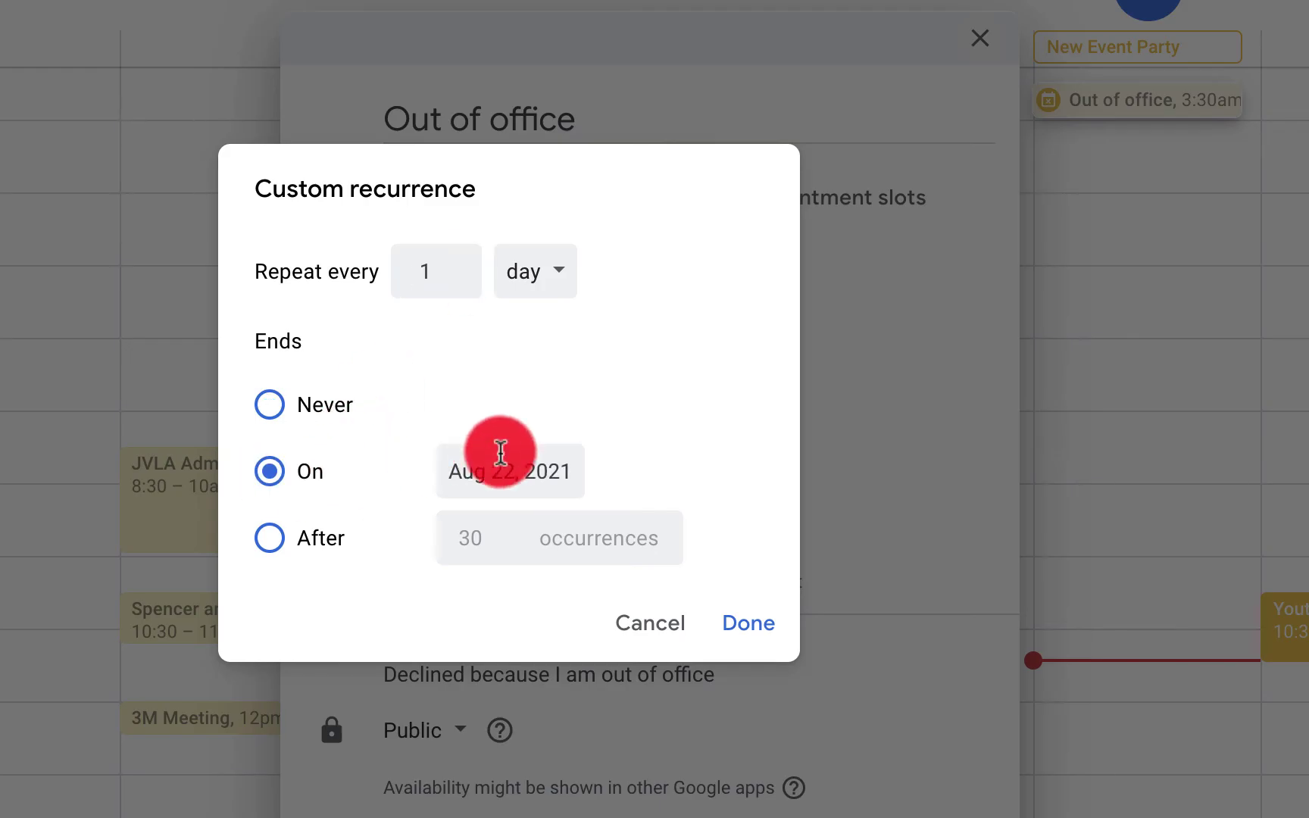
{"action": "left_click", "coordinate": [521, 471]}
{"action": "left_click", "coordinate": [754, 784]}
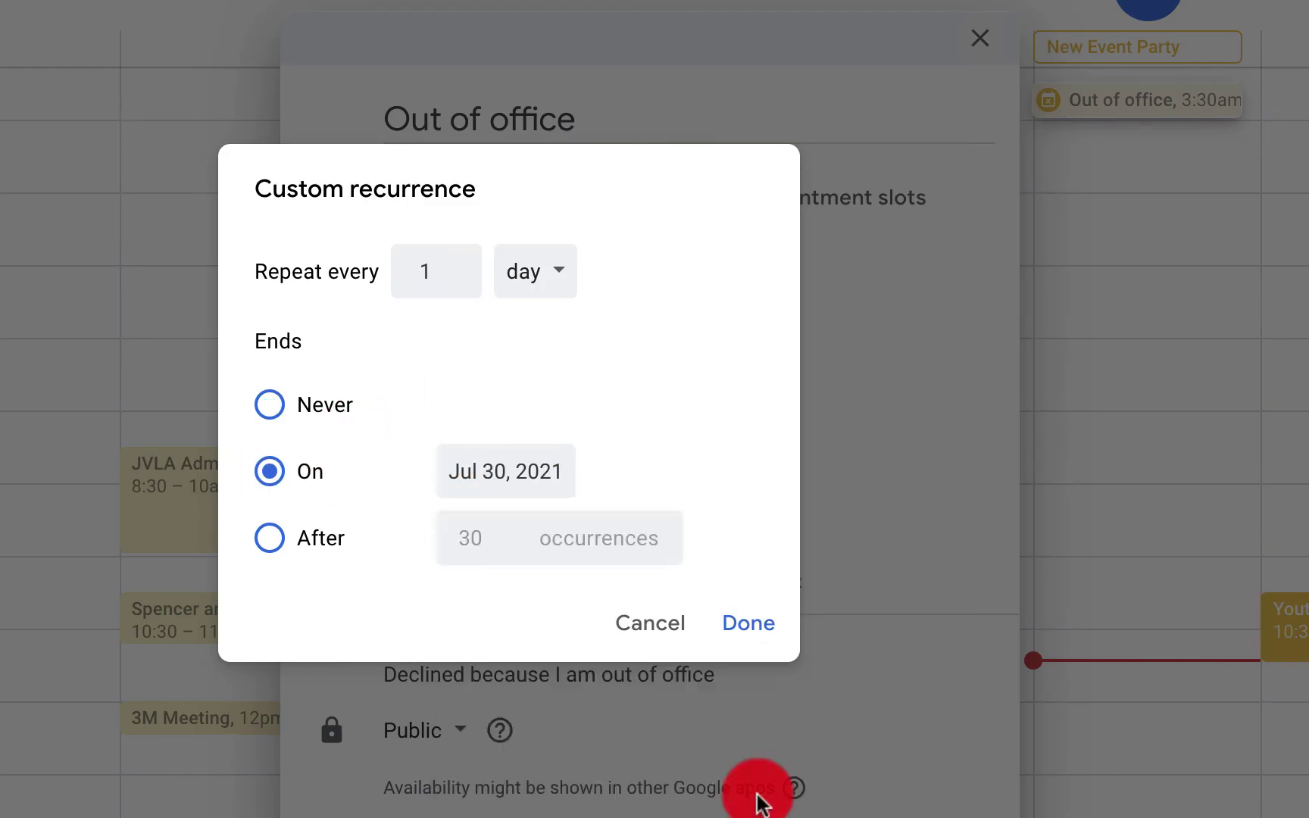
{"action": "left_click", "coordinate": [760, 631]}
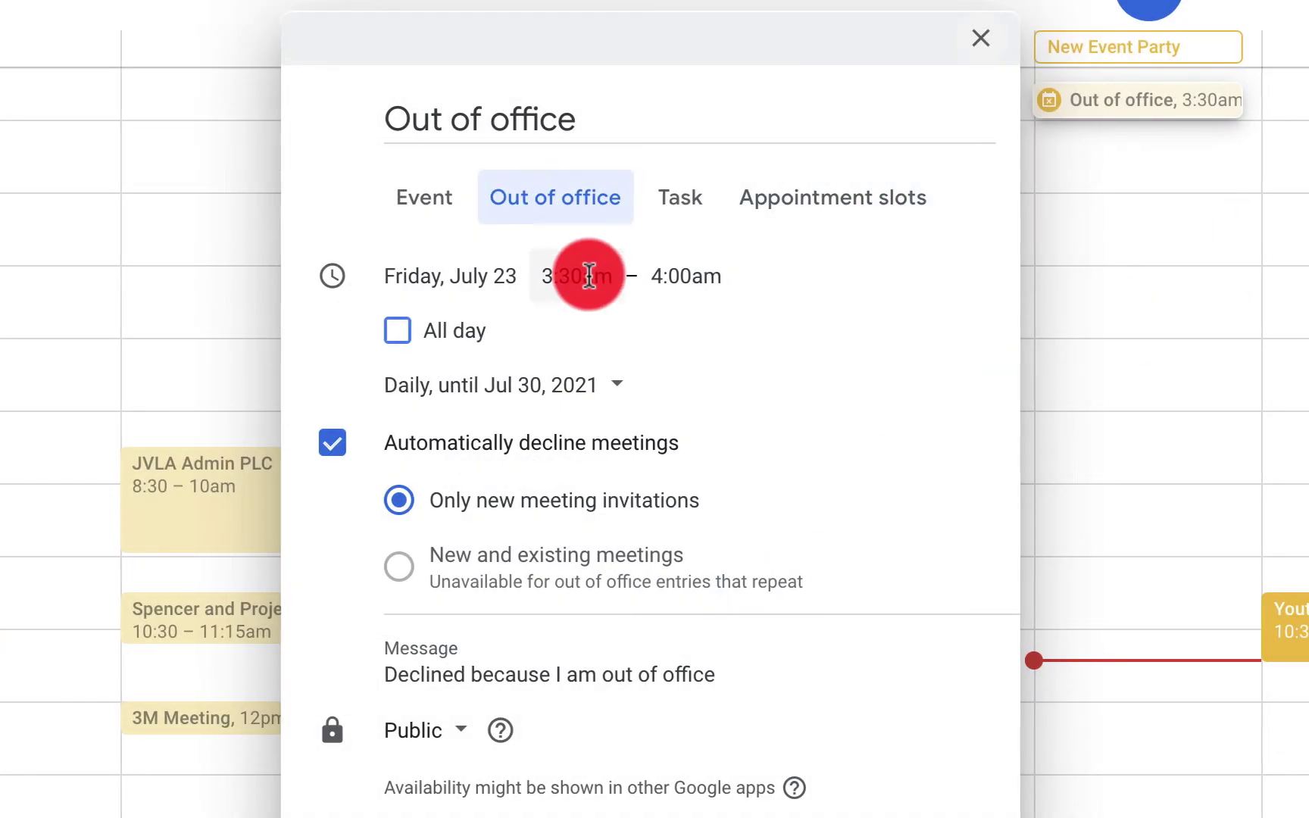
Set the entry to all day and save it, declining new meeting invitations
{"action": "left_click", "coordinate": [687, 331]}
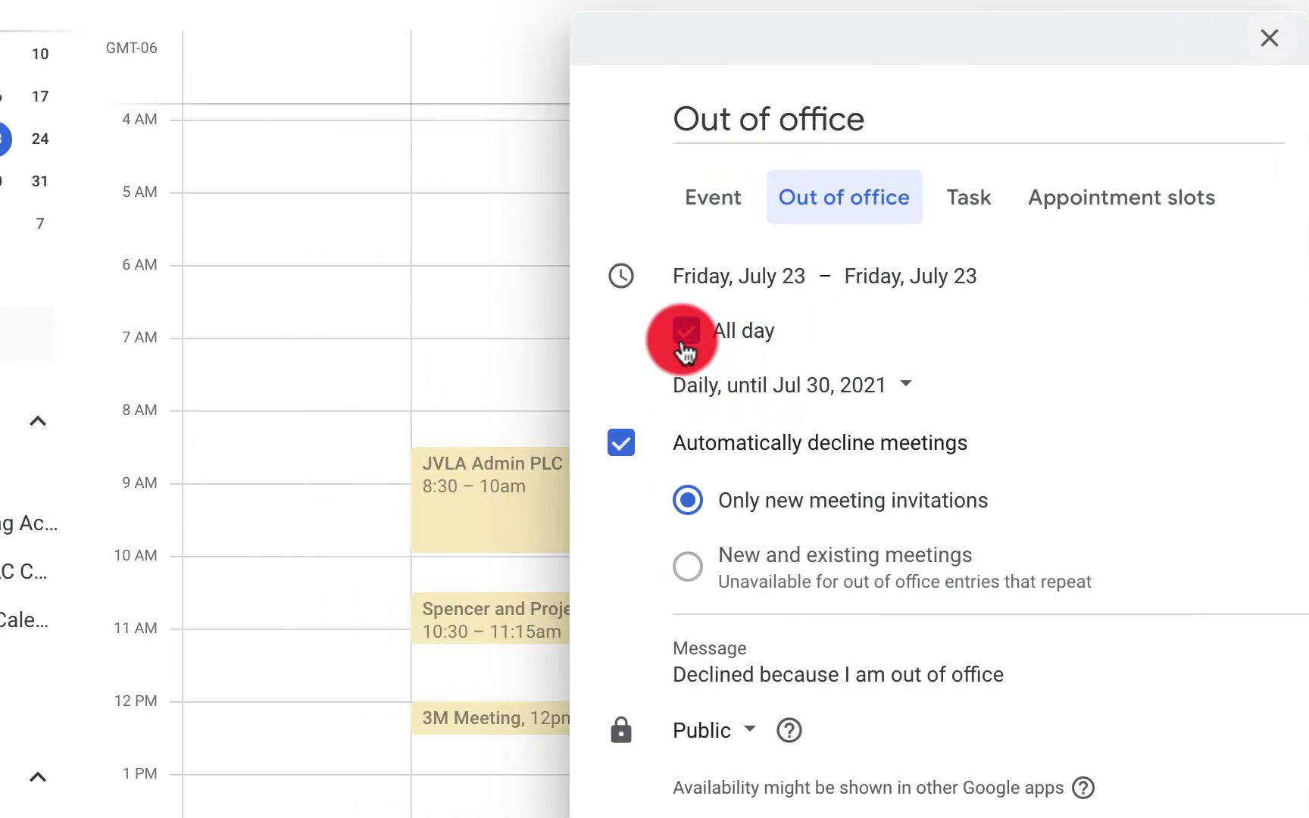
{"action": "left_click", "coordinate": [649, 710]}
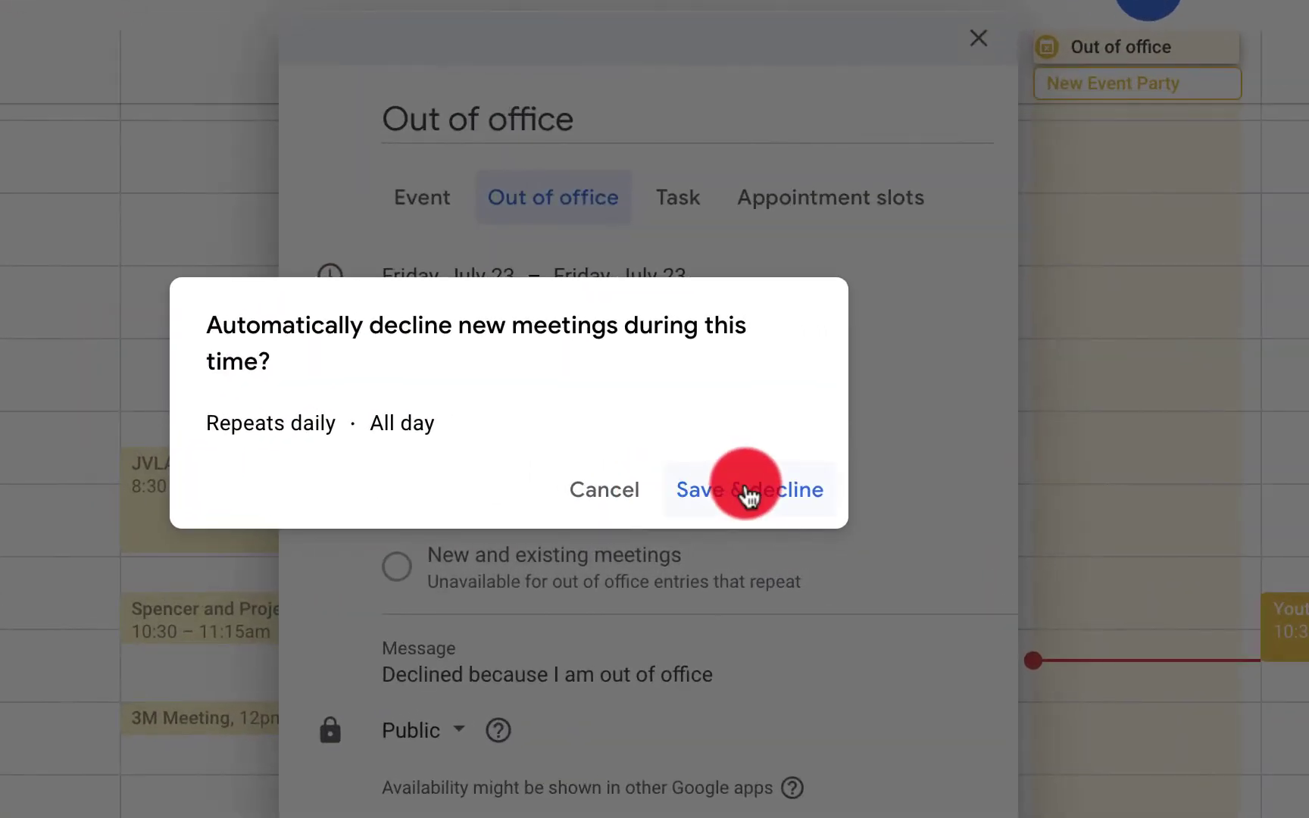
{"action": "left_click", "coordinate": [746, 492]}
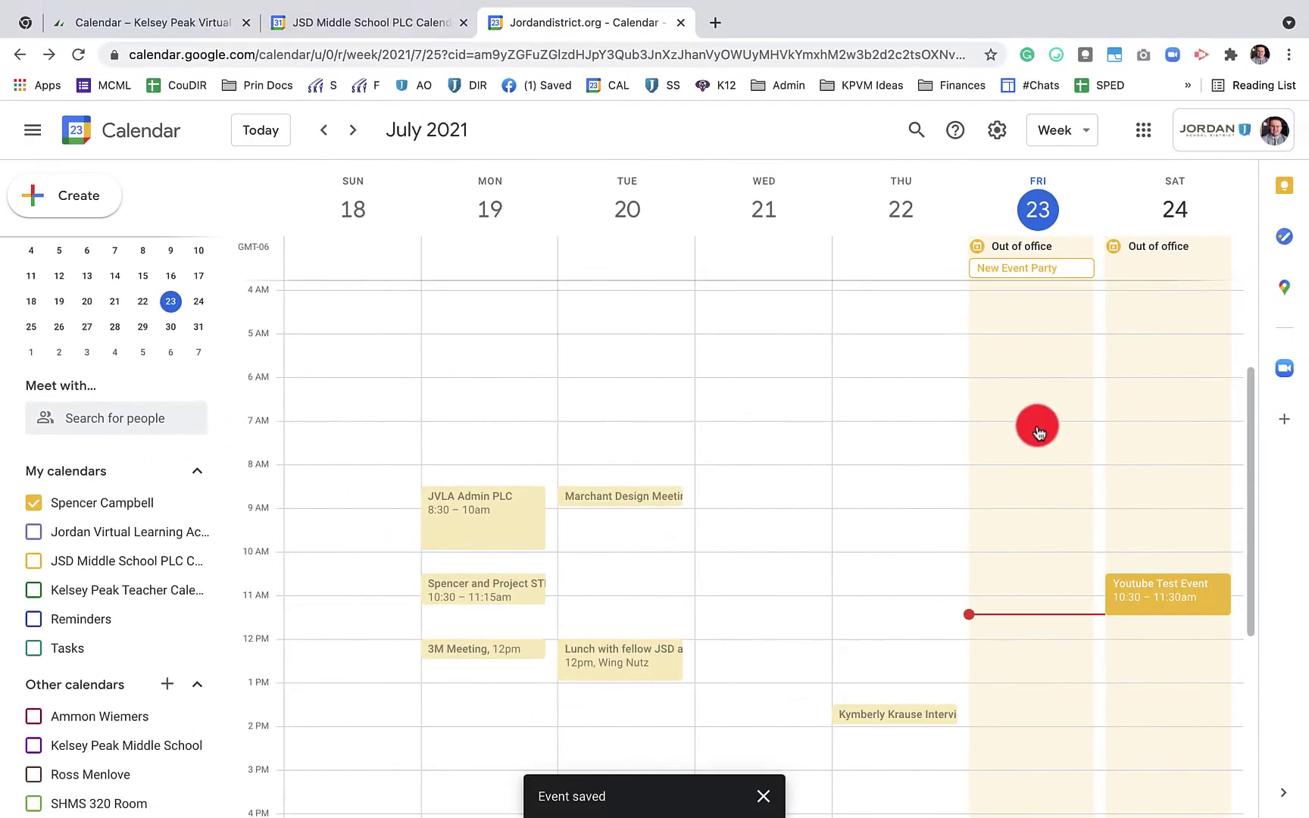
{"action": "left_click", "coordinate": [357, 136]}
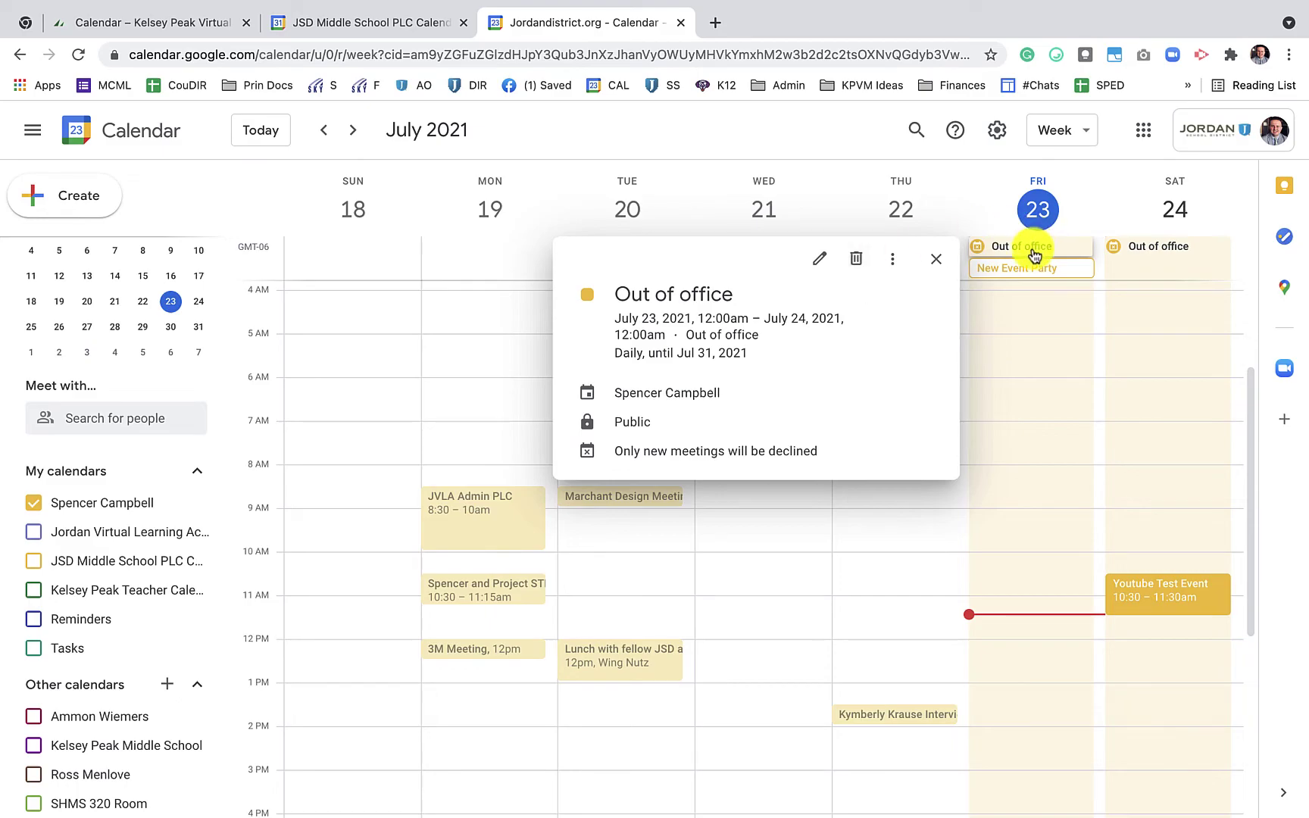
Delete all occurrences of the recurring Out of office entry and advance one week to July 25–31
{"action": "left_click", "coordinate": [858, 263]}
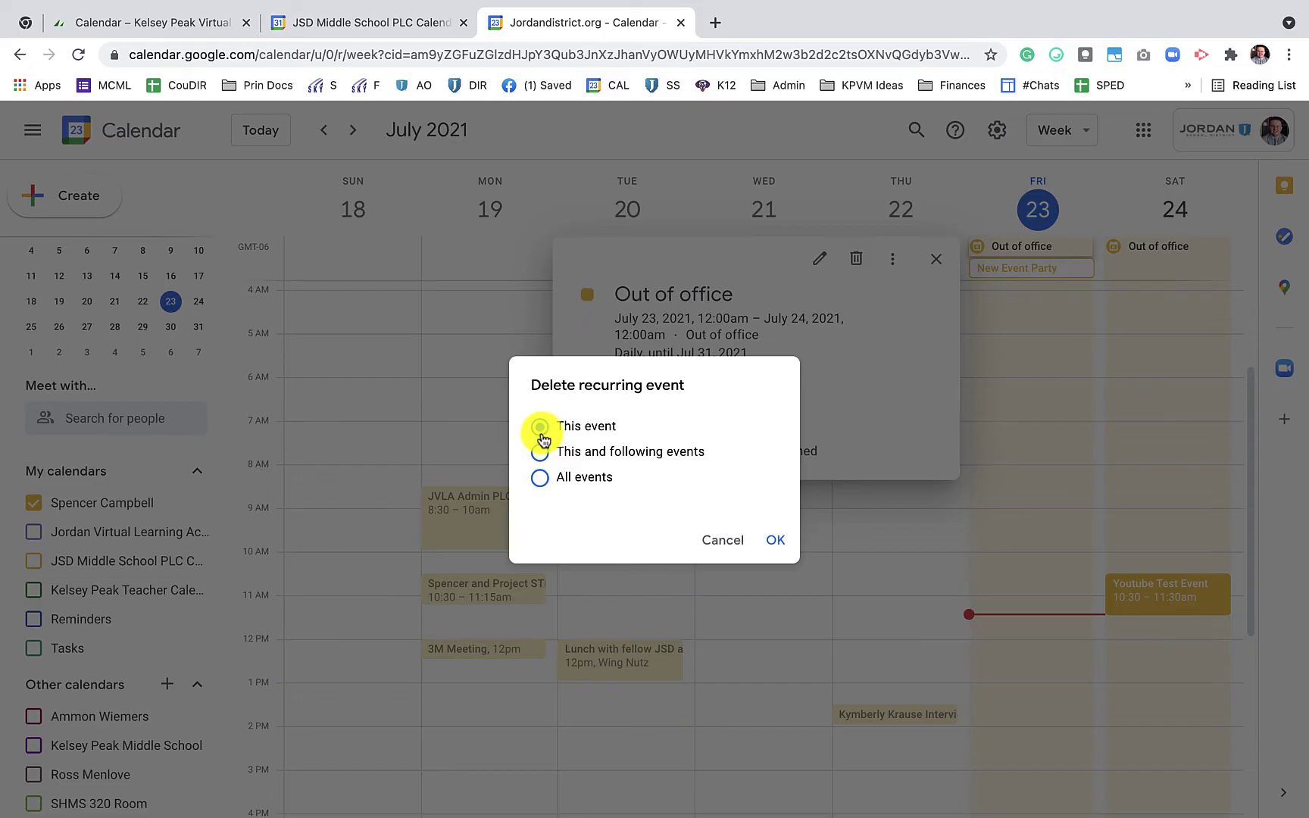
{"action": "left_click", "coordinate": [539, 477]}
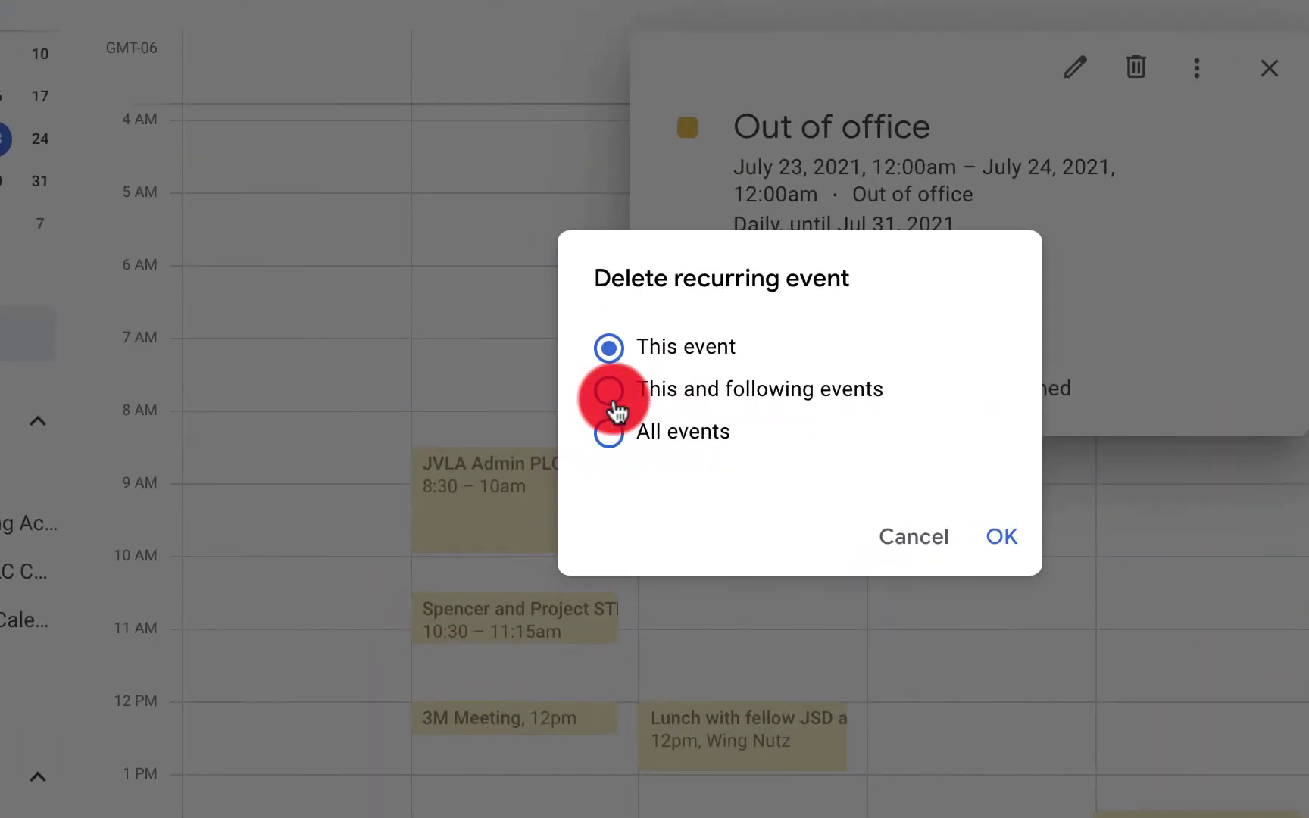
{"action": "left_click", "coordinate": [994, 546]}
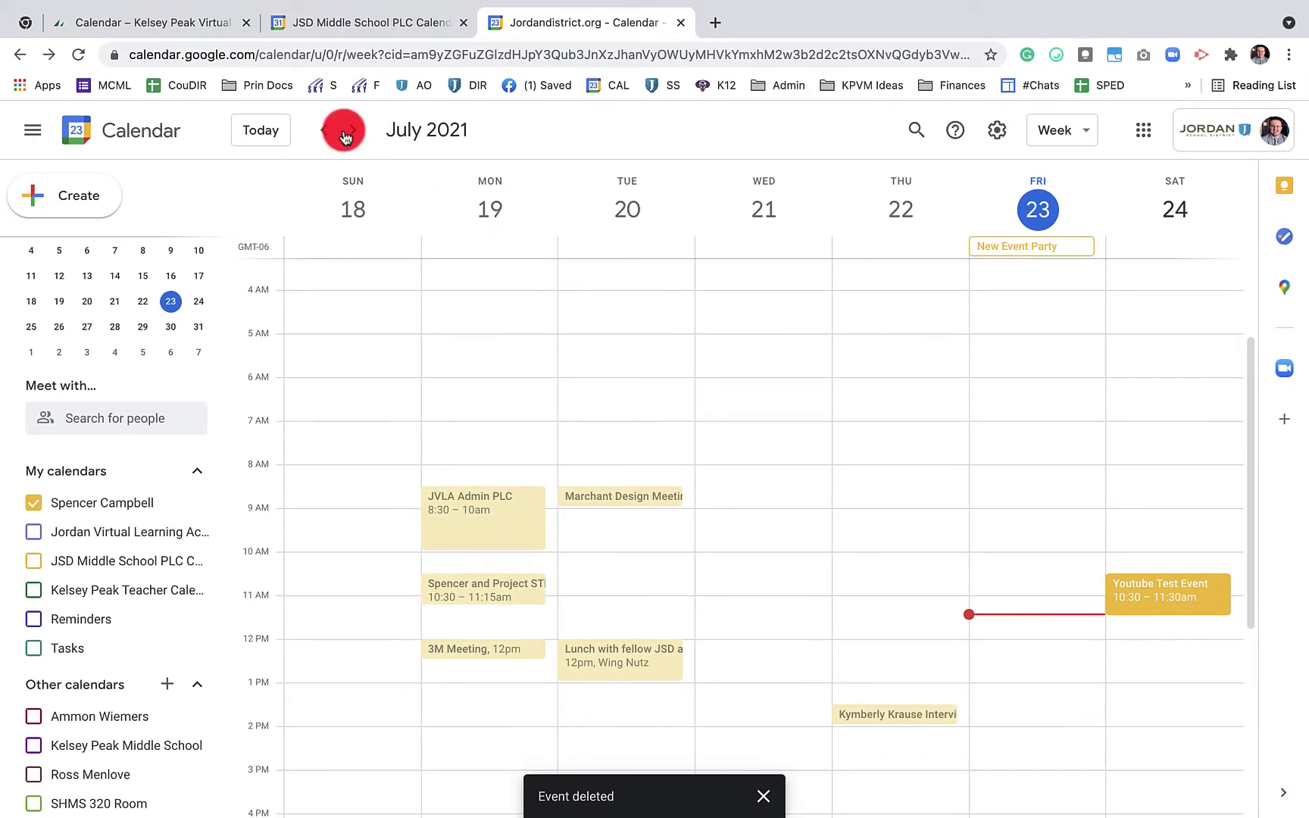
{"action": "left_click", "coordinate": [353, 134]}
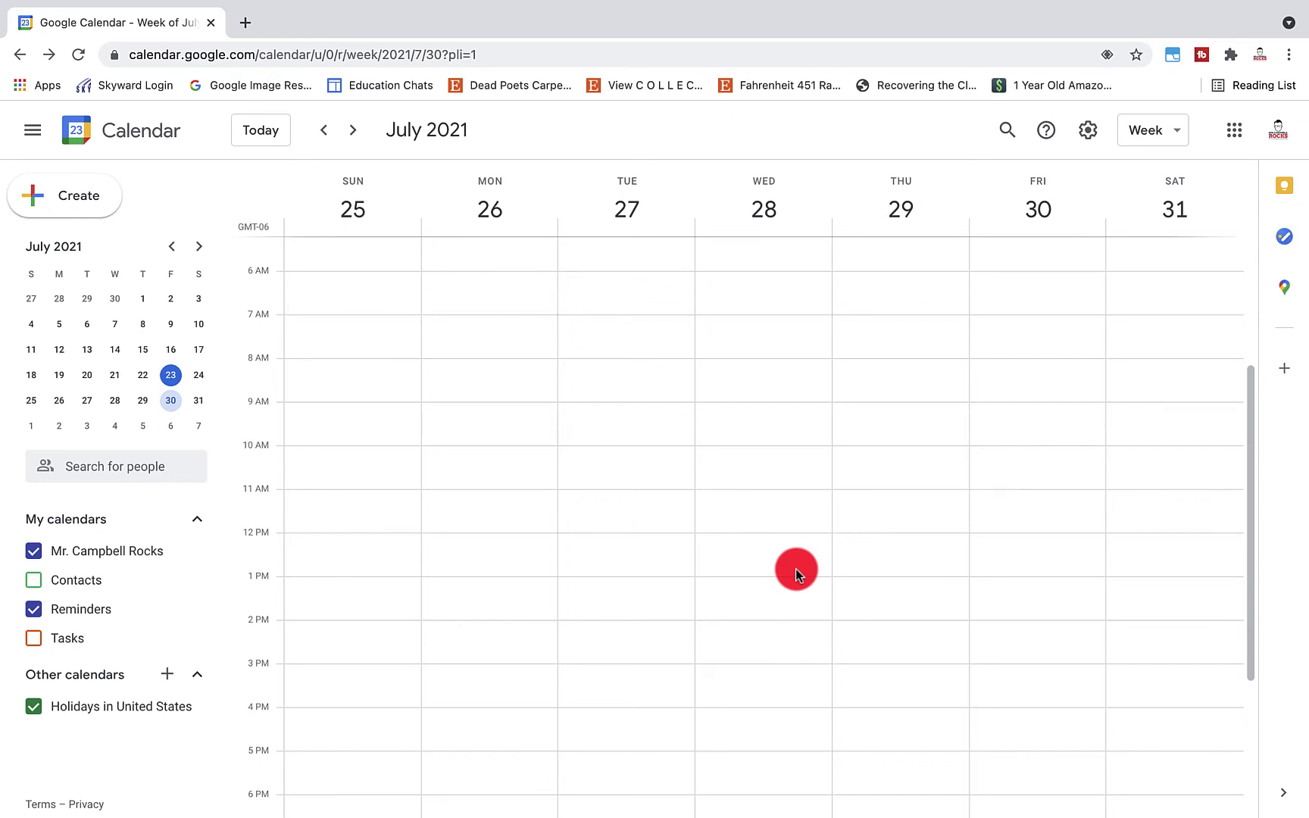
Open Settings to the General section, showing English (US) language and United States region
{"action": "scroll", "coordinate": [873, 480], "scroll_direction": "up", "scroll_amount": 5}
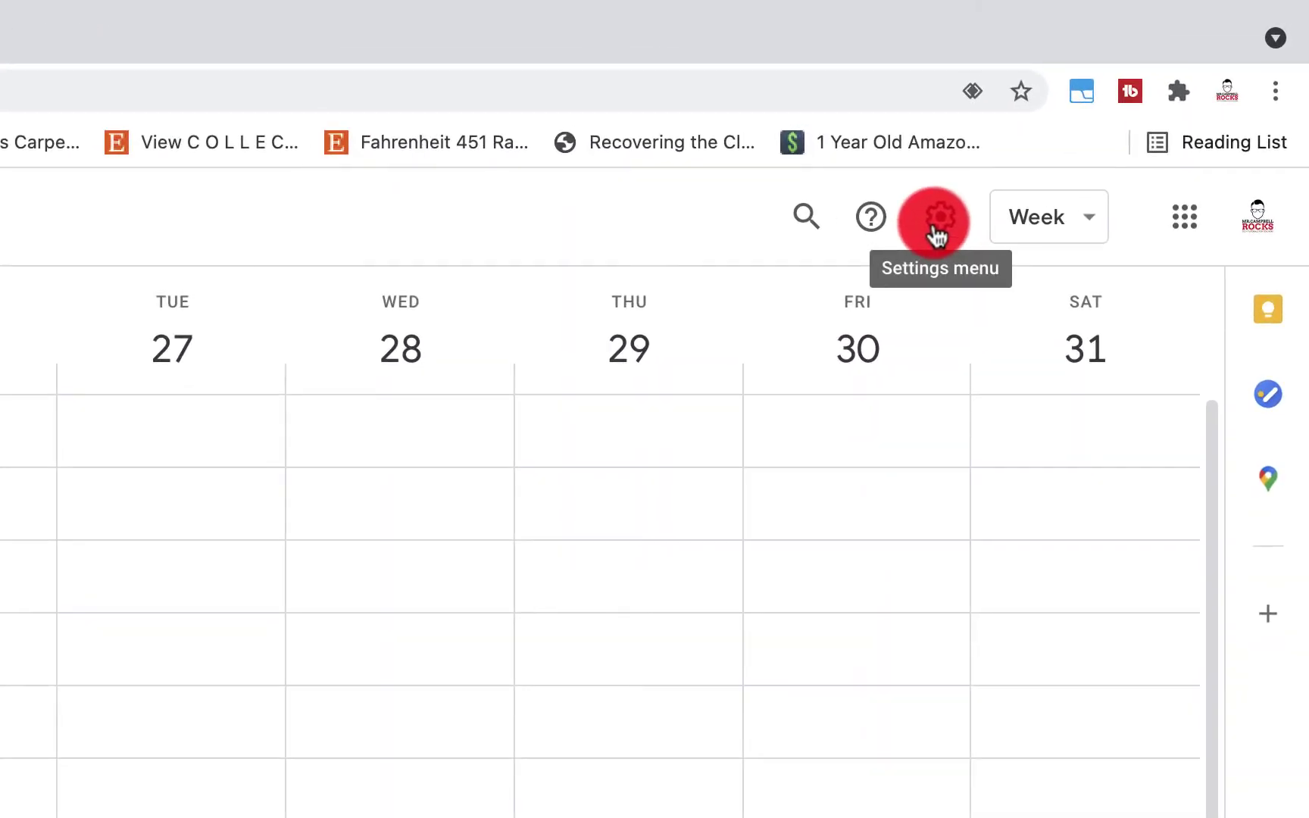
{"action": "left_click", "coordinate": [937, 228]}
{"action": "left_click", "coordinate": [967, 316]}
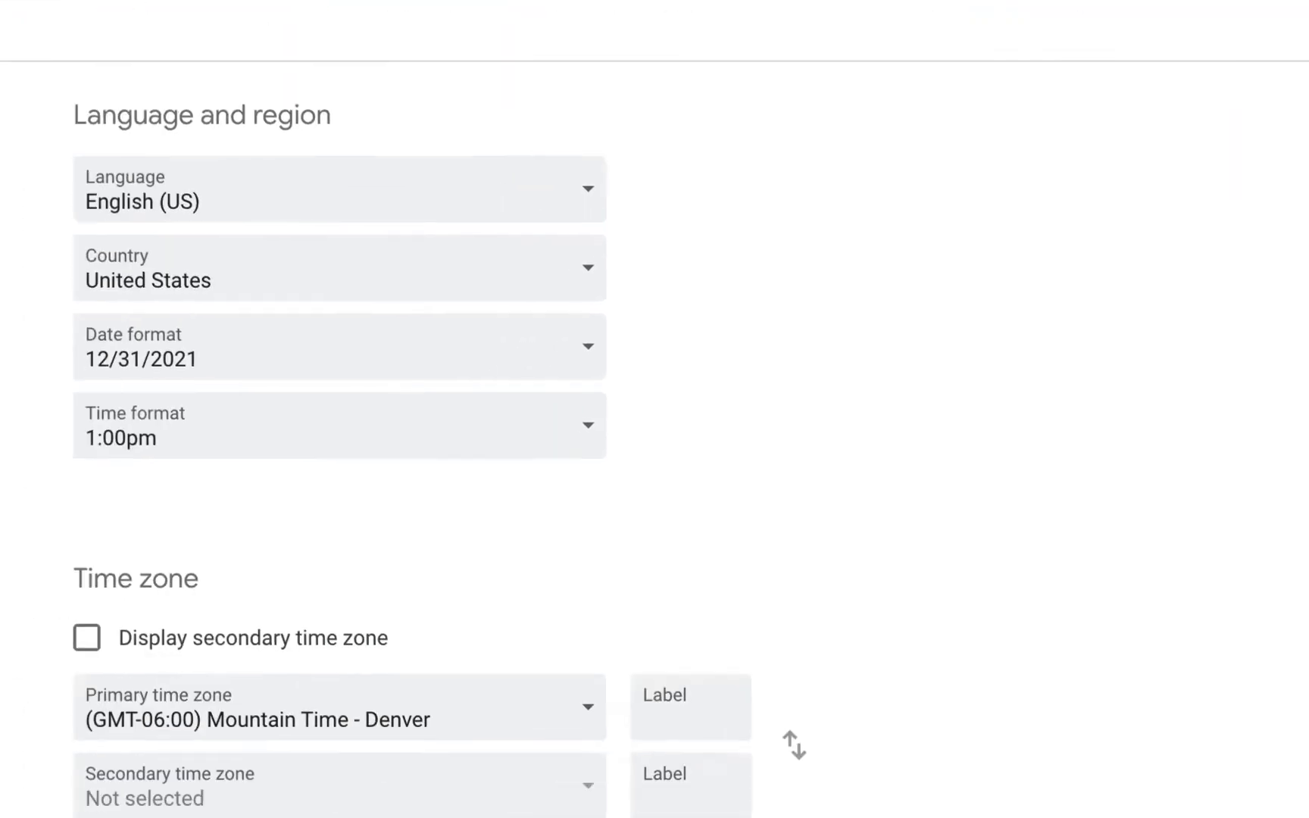
{"action": "left_click", "coordinate": [181, 593]}
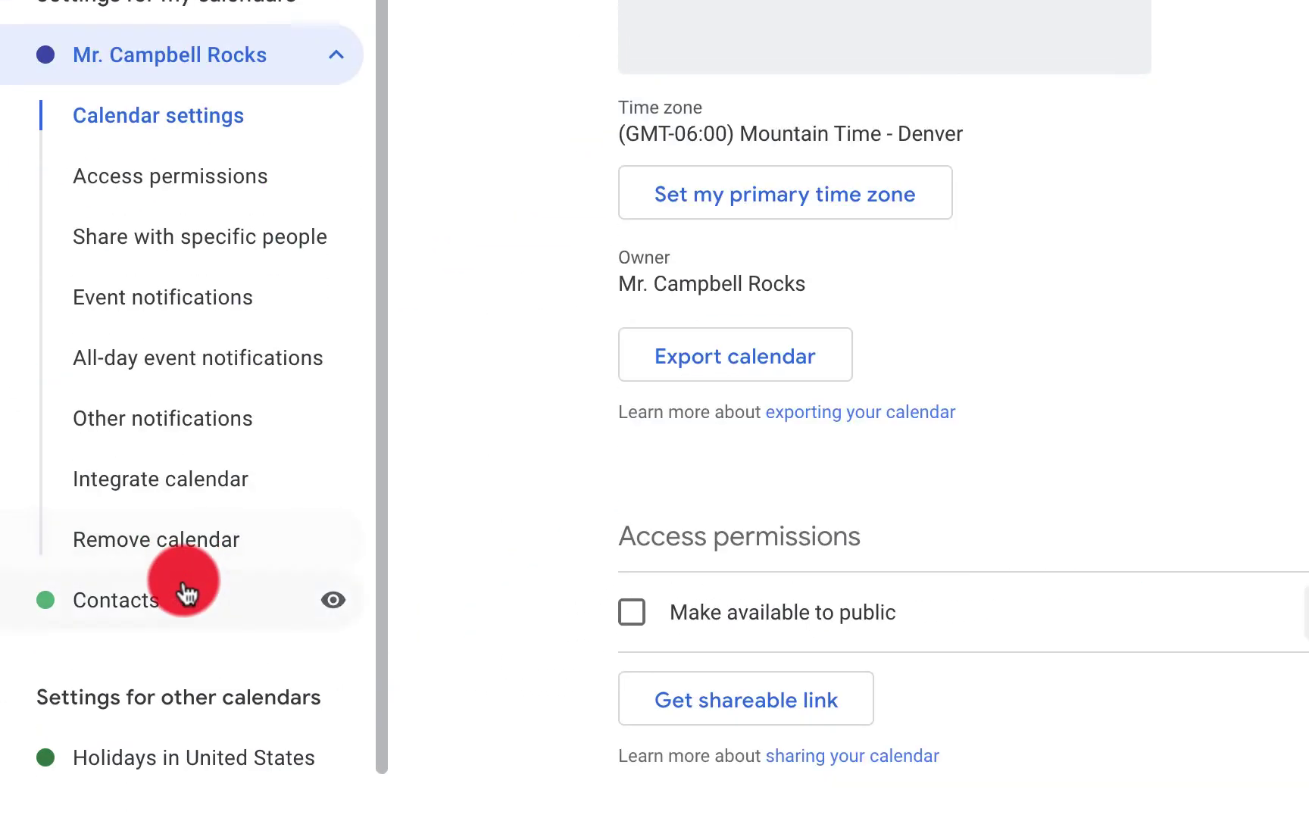
{"action": "left_click", "coordinate": [219, 102]}
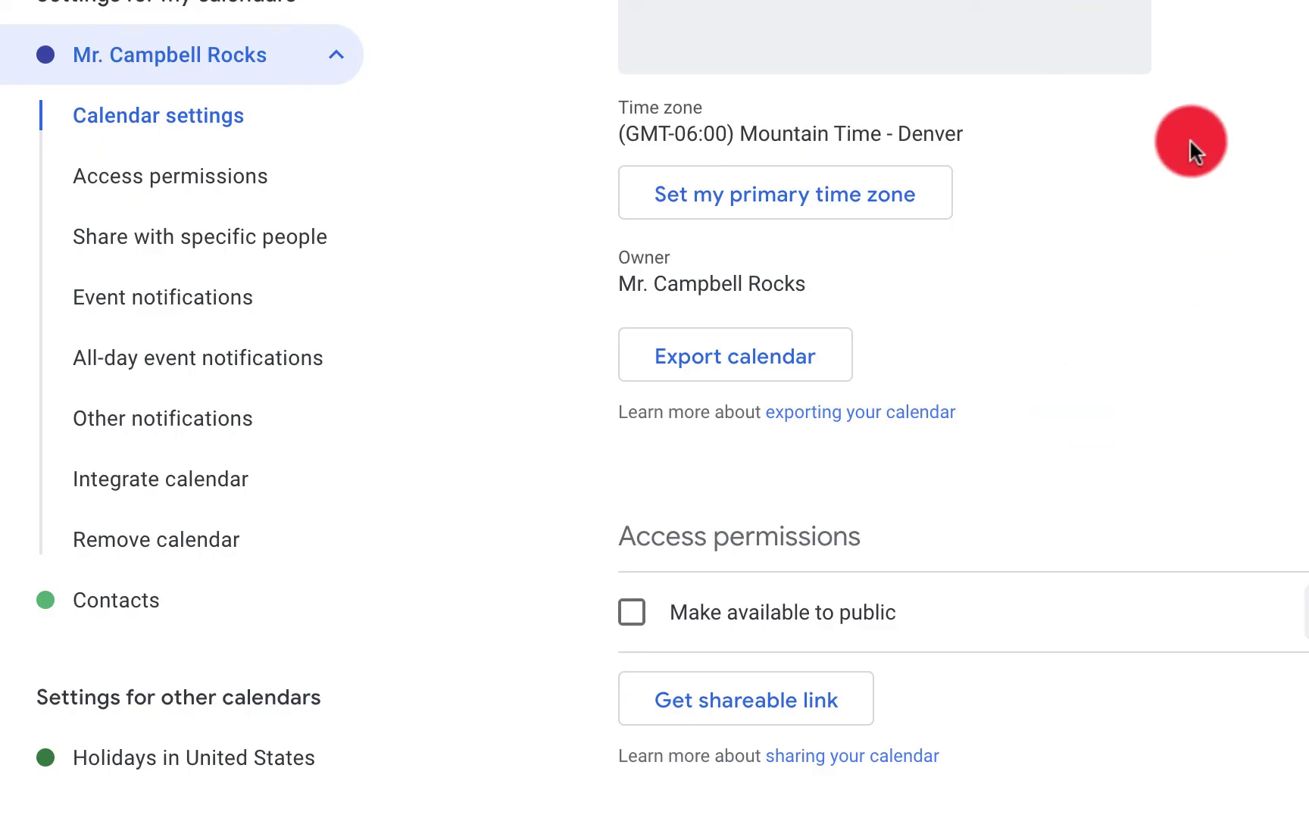
{"action": "scroll", "coordinate": [1190, 138], "scroll_direction": "down", "scroll_amount": 2}
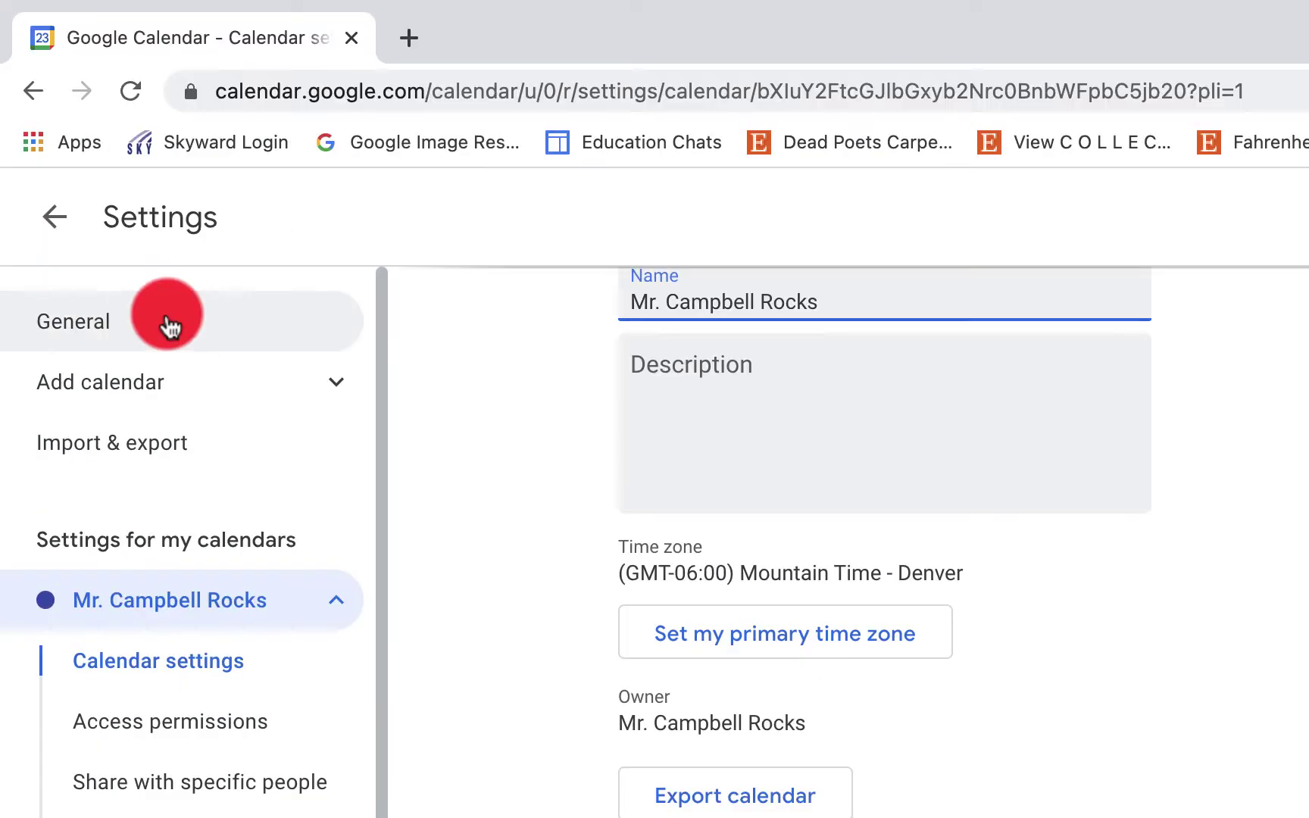
{"action": "left_click", "coordinate": [167, 321]}
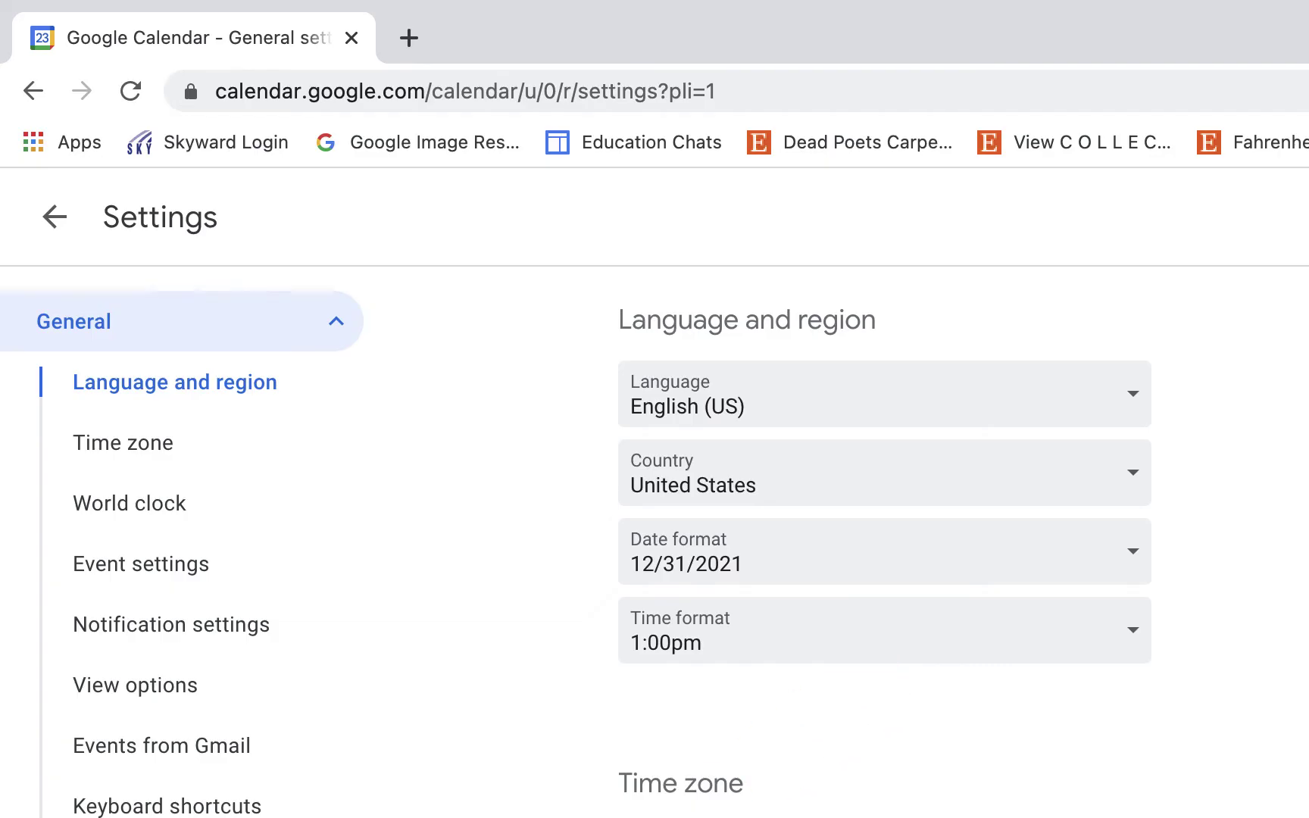
{"action": "scroll", "coordinate": [776, 799], "scroll_direction": "down", "scroll_amount": 6}
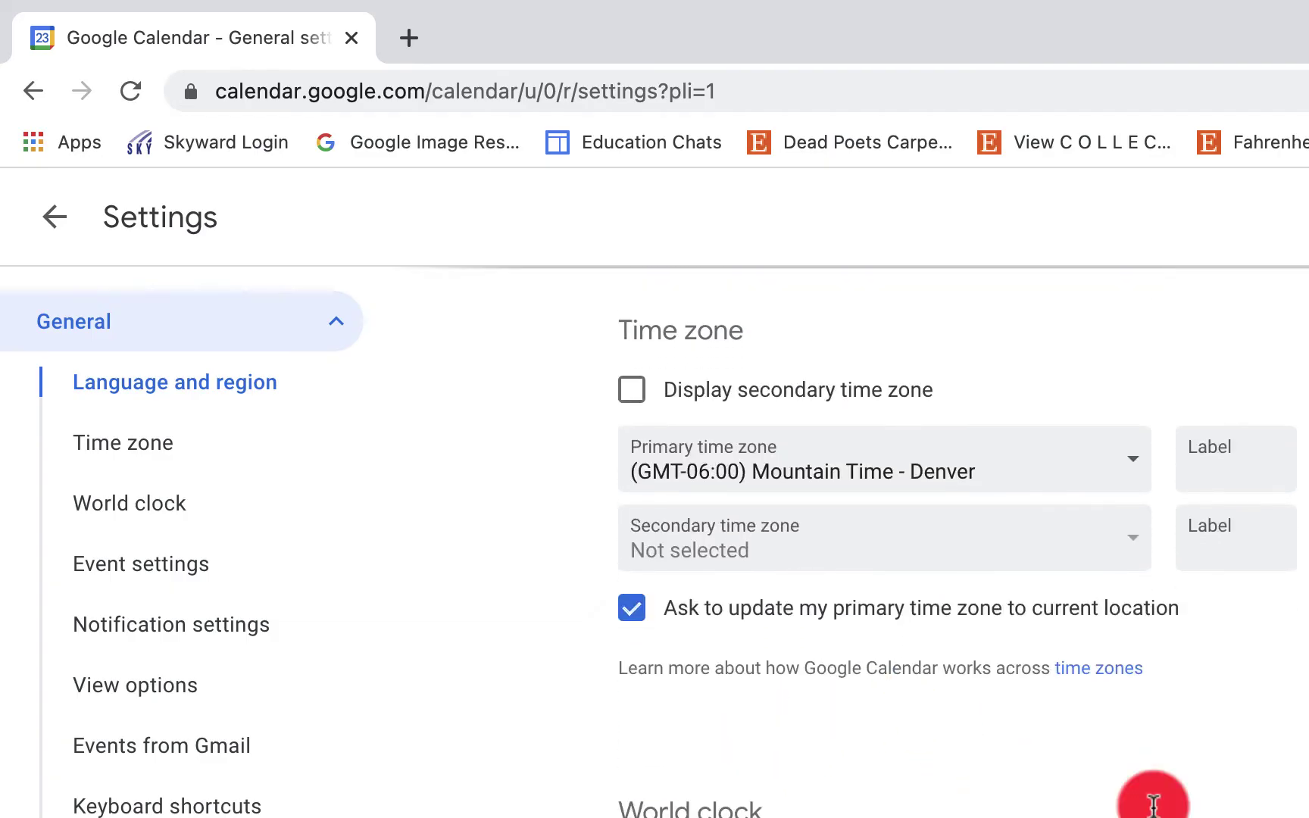
{"action": "scroll", "coordinate": [859, 799], "scroll_direction": "down", "scroll_amount": 5}
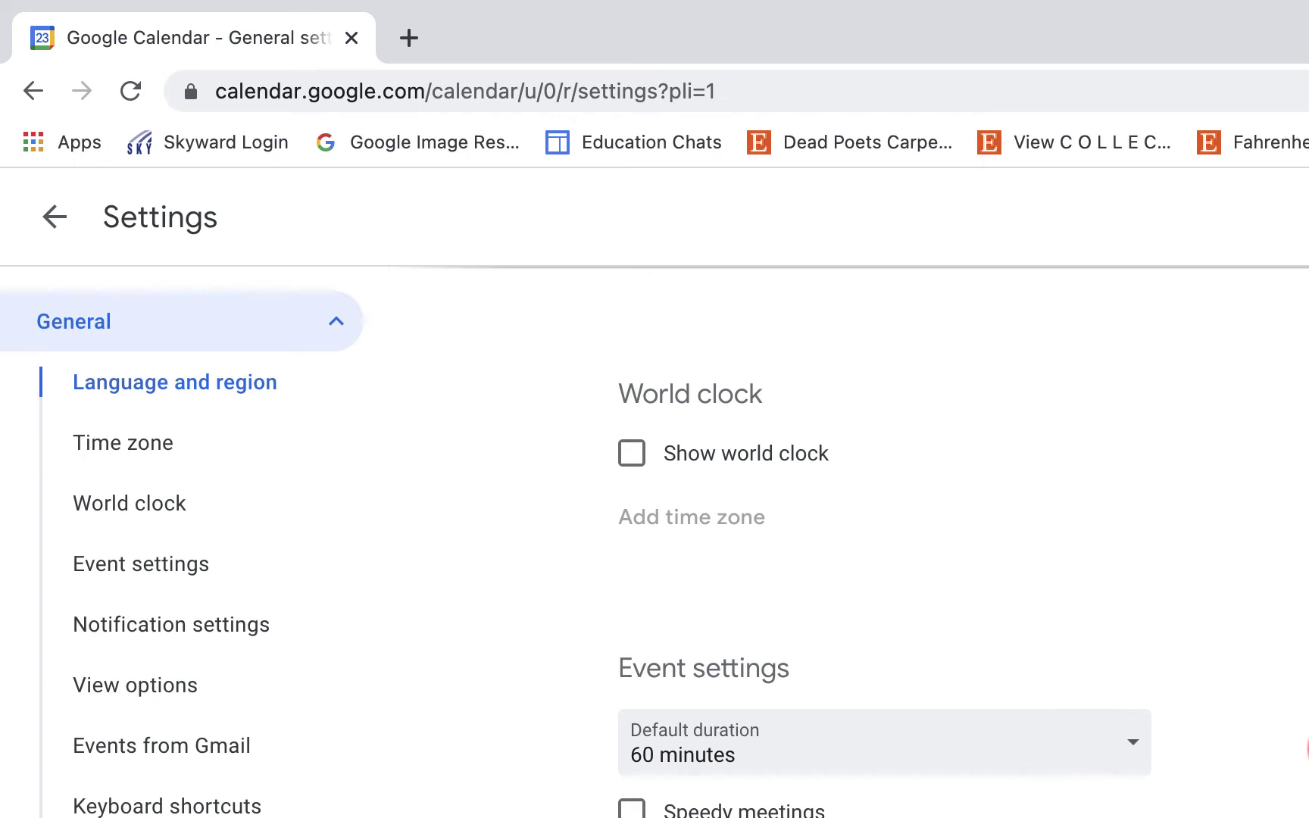
{"action": "scroll", "coordinate": [1064, 757], "scroll_direction": "down", "scroll_amount": 5}
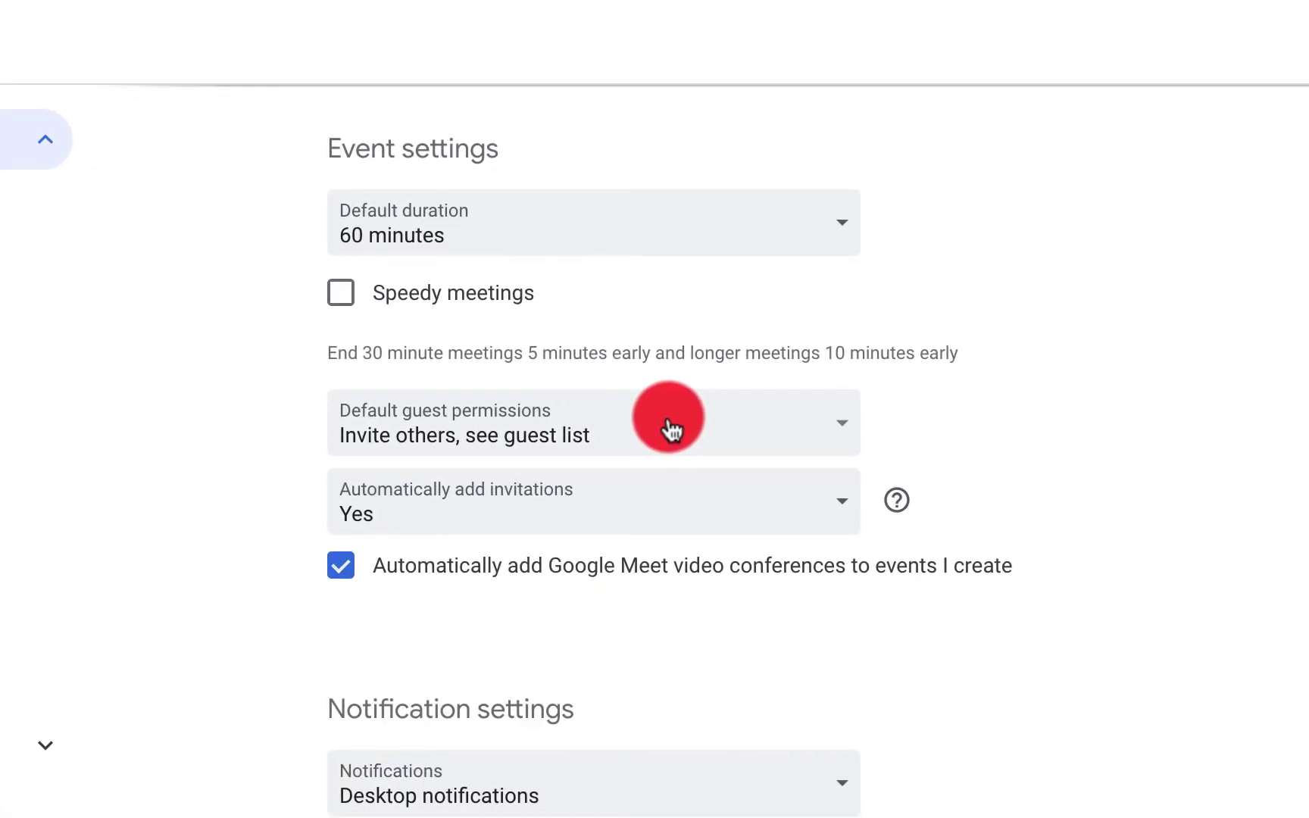
{"action": "left_click", "coordinate": [671, 430]}
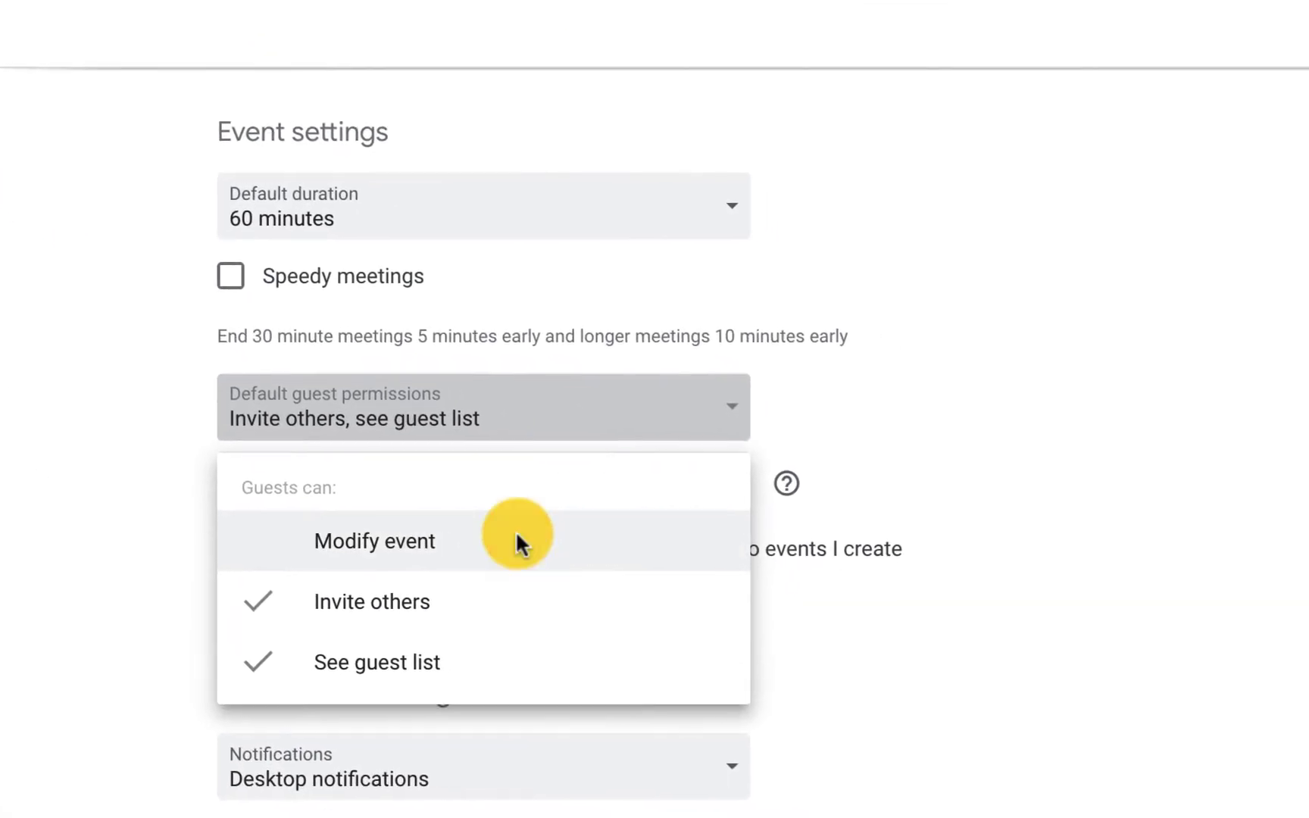
{"action": "left_click", "coordinate": [968, 407]}
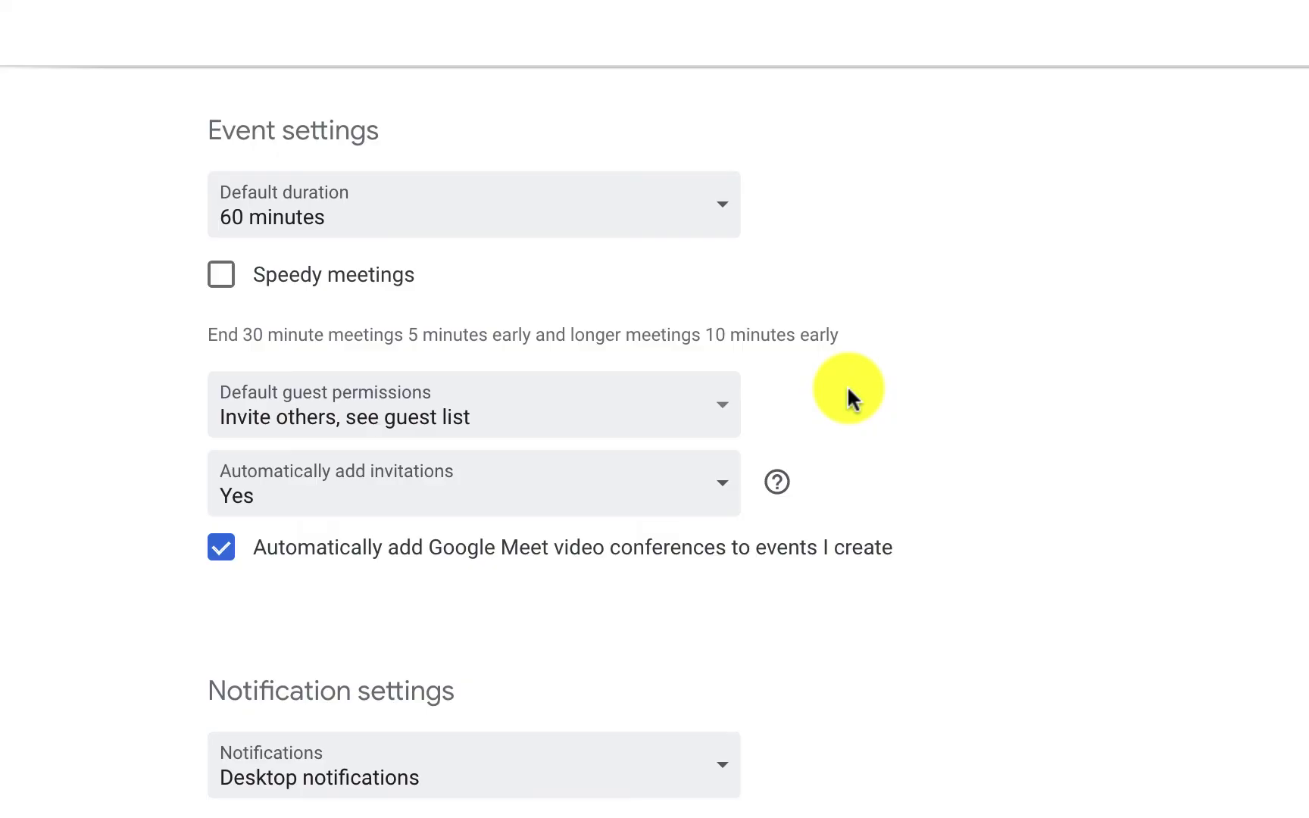
{"action": "left_click", "coordinate": [666, 427]}
{"action": "left_click", "coordinate": [616, 439]}
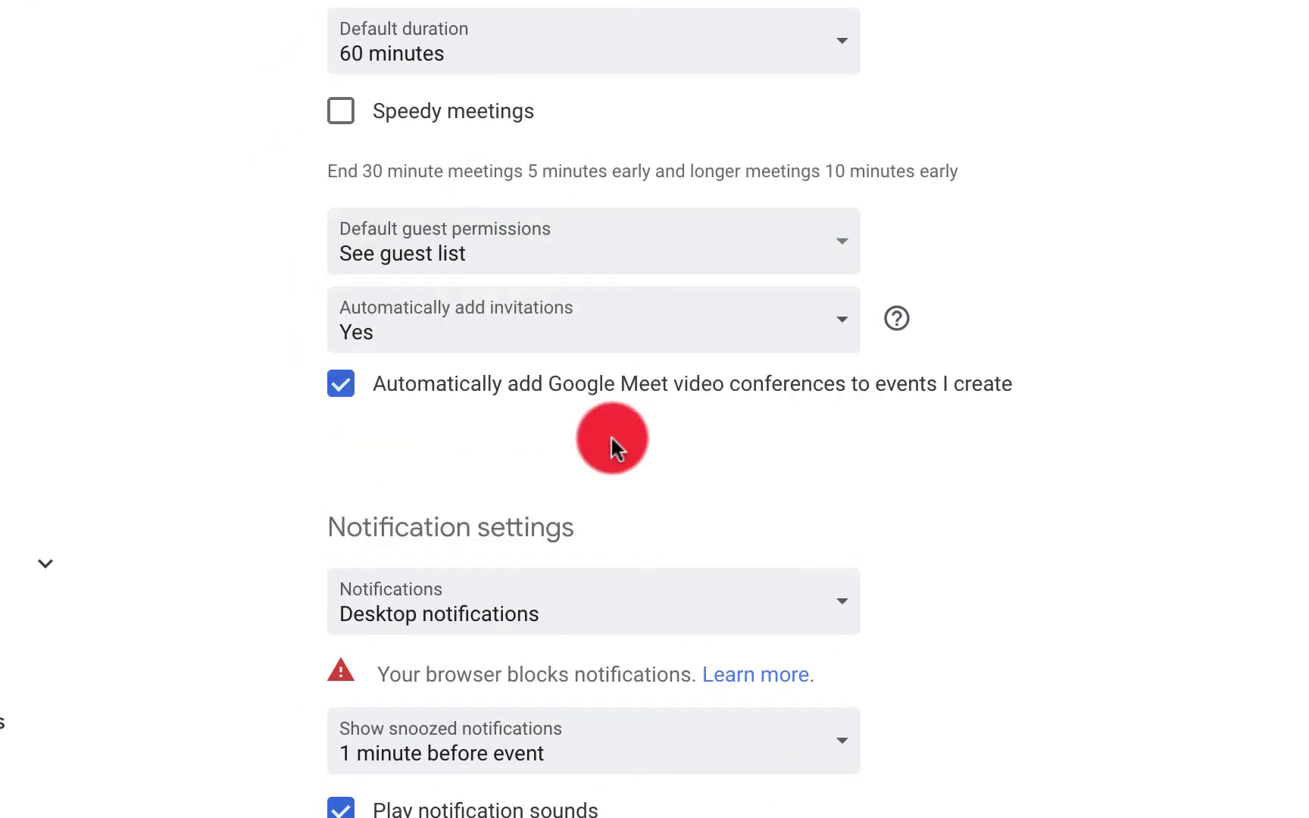
{"action": "left_click", "coordinate": [669, 262]}
{"action": "left_click", "coordinate": [604, 436]}
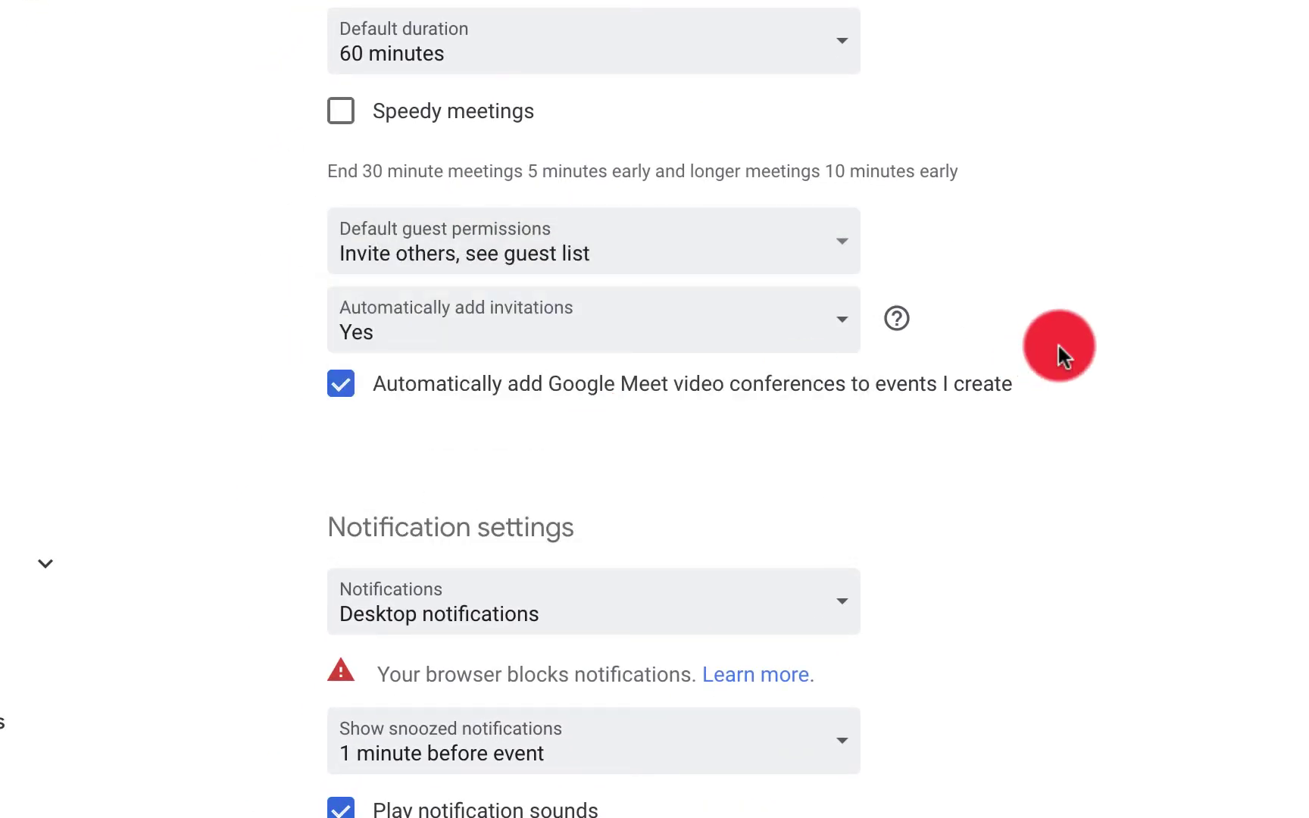
{"action": "scroll", "coordinate": [1083, 338], "scroll_direction": "down", "scroll_amount": 1}
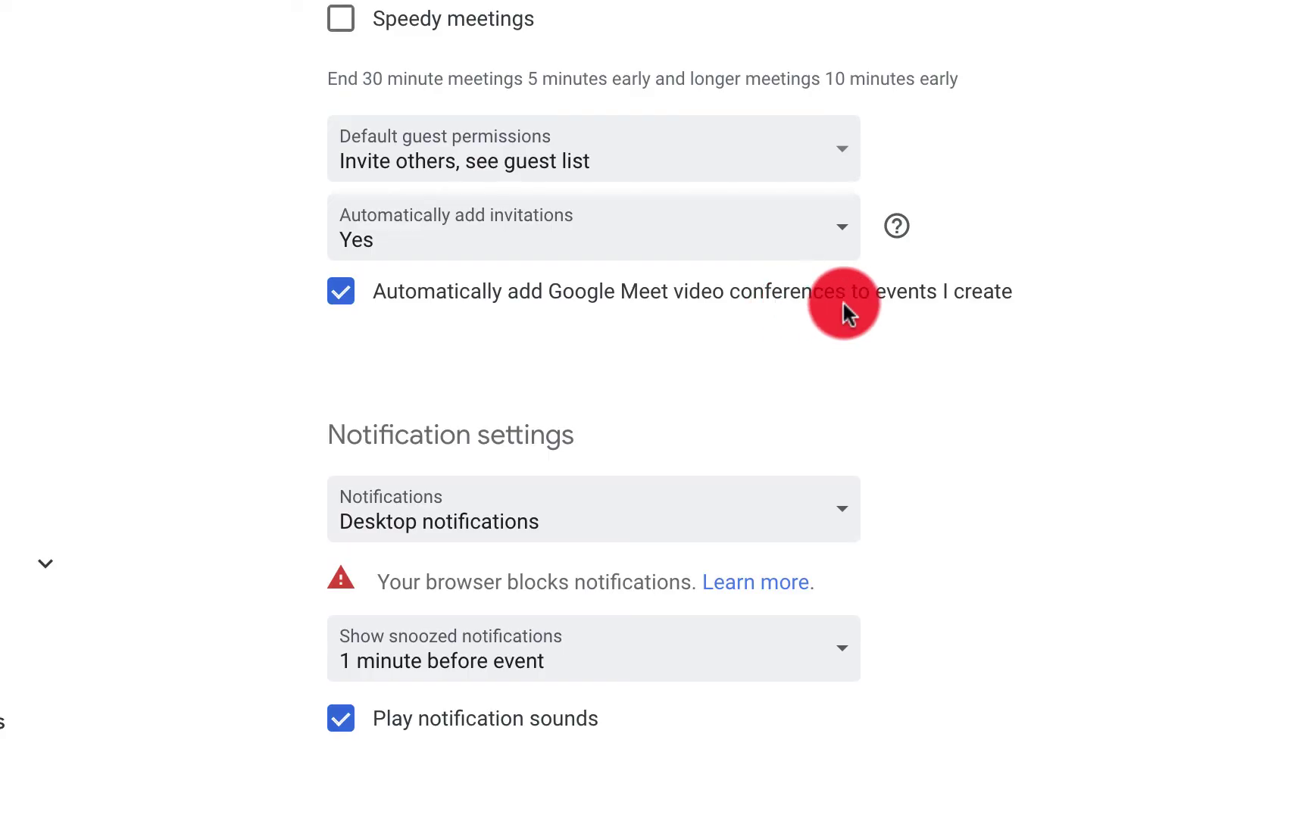
{"action": "scroll", "coordinate": [362, 371], "scroll_direction": "down", "scroll_amount": 3}
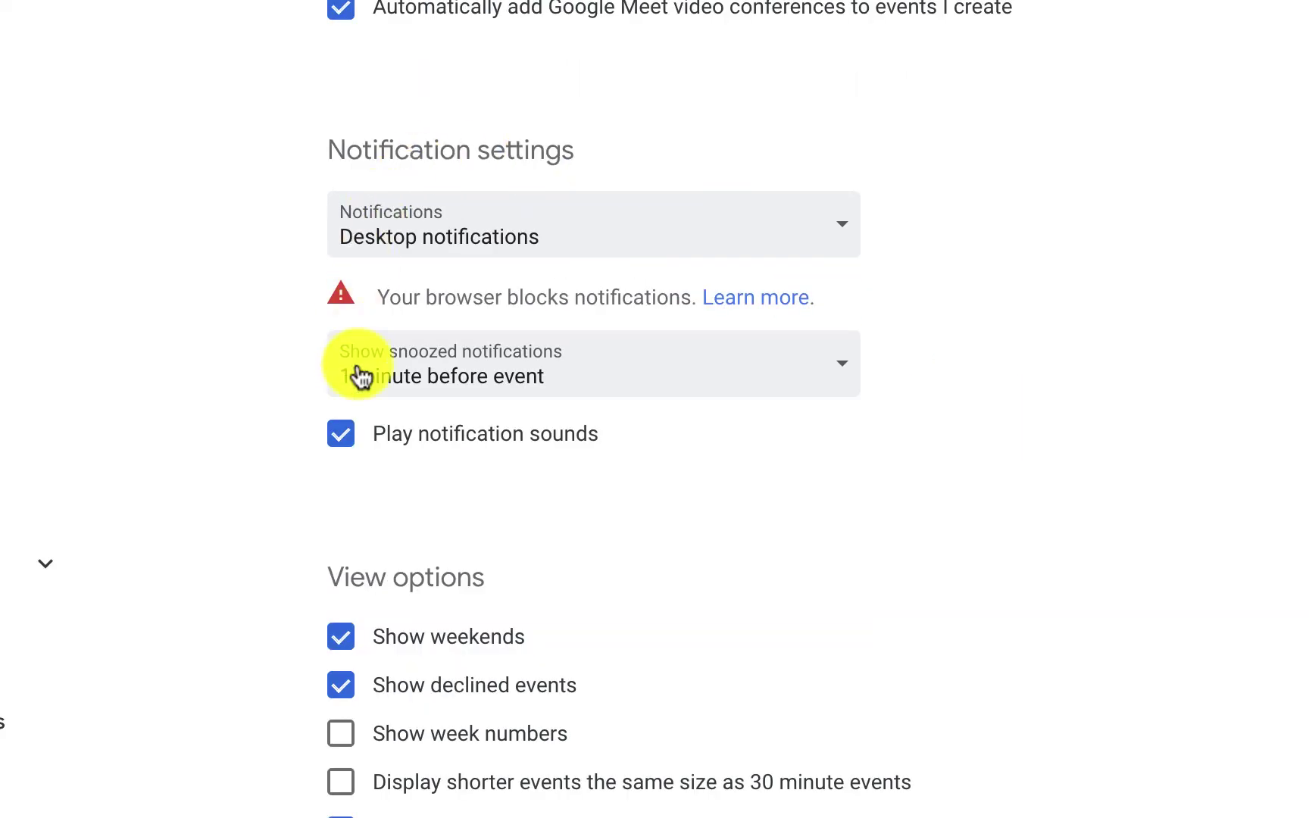
{"action": "left_click", "coordinate": [836, 226]}
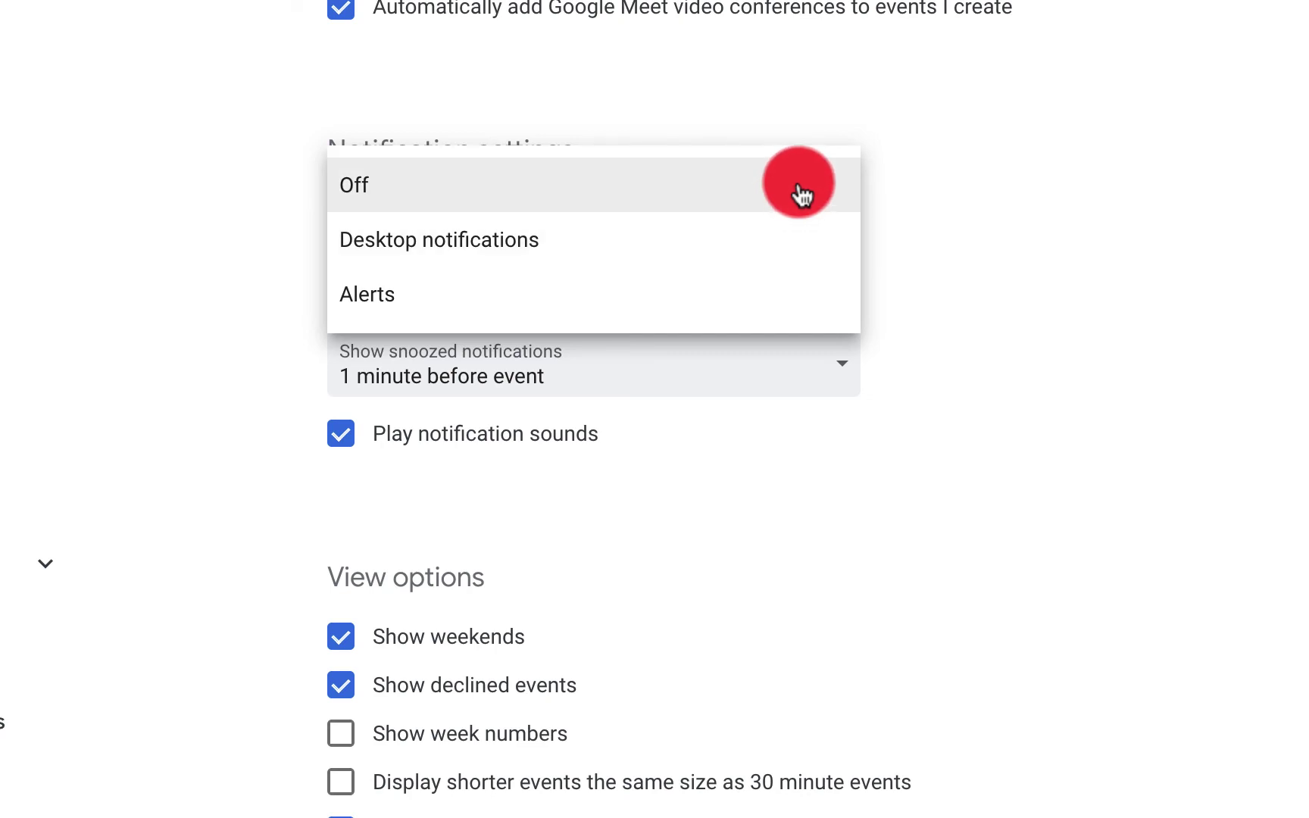
{"action": "left_click", "coordinate": [800, 294]}
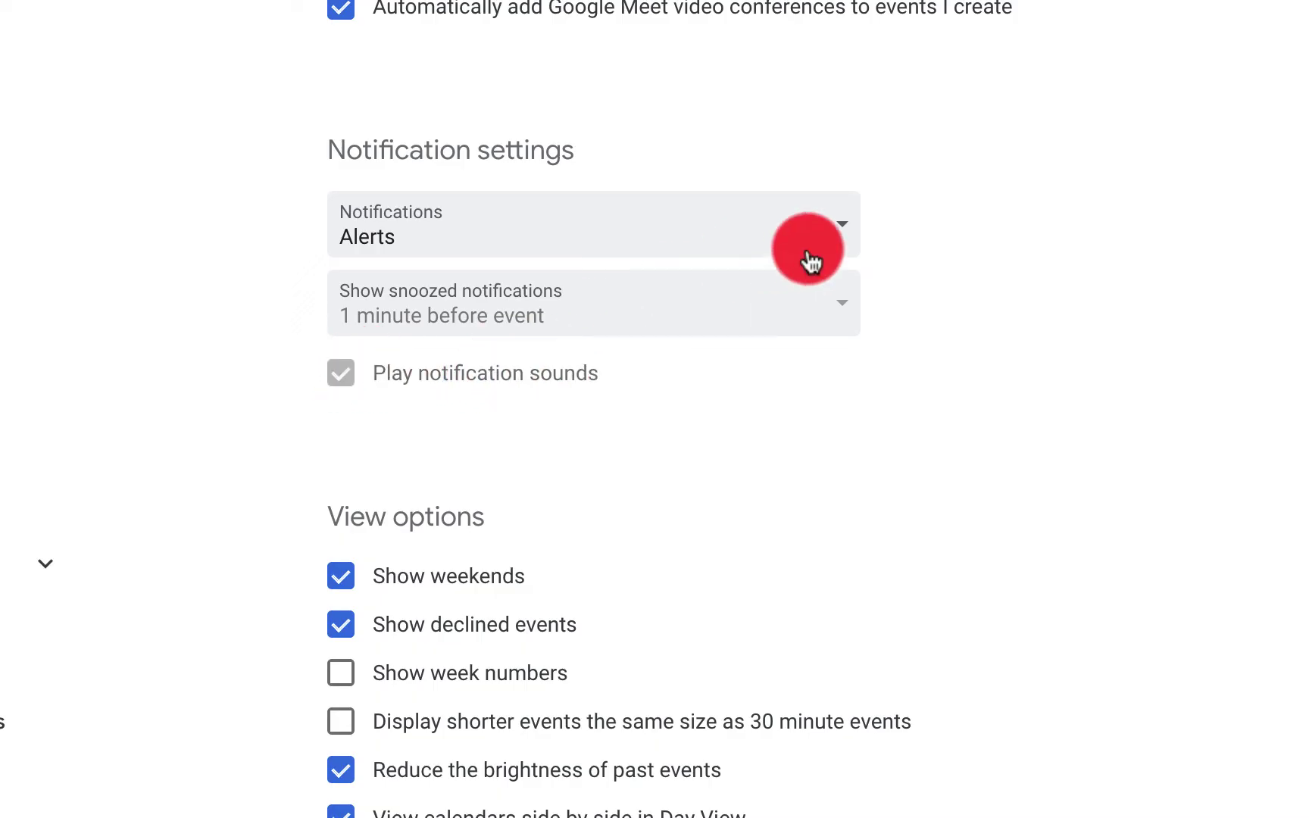
{"action": "left_click", "coordinate": [834, 241]}
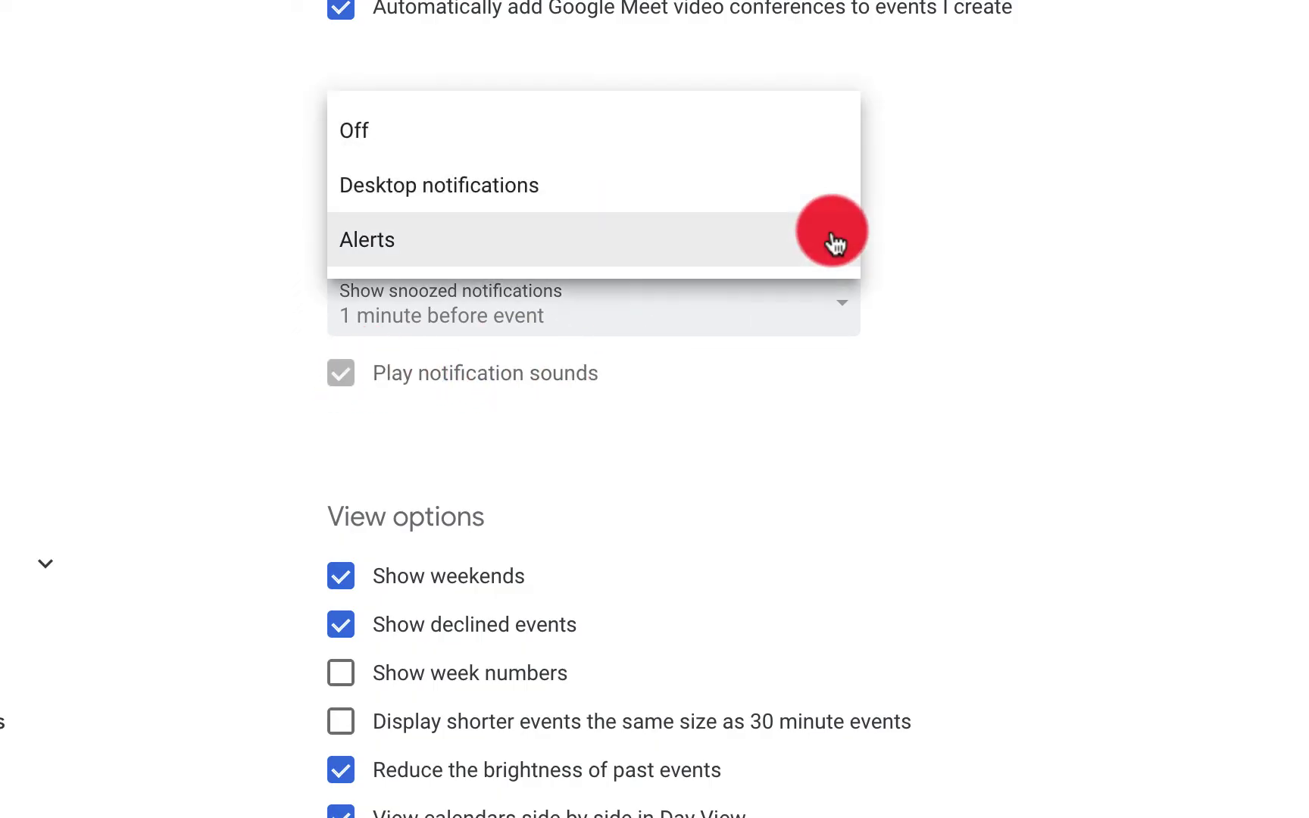
{"action": "left_click", "coordinate": [798, 211]}
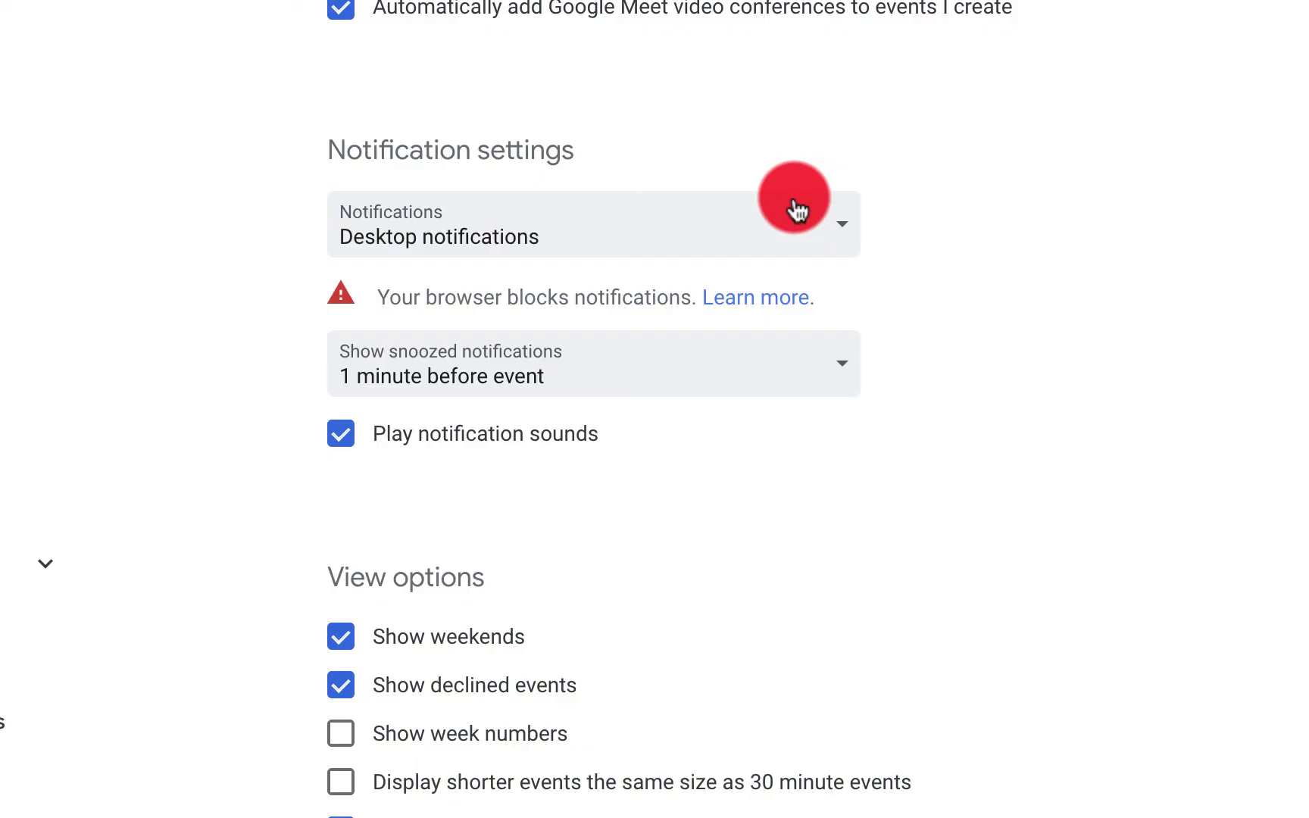
{"action": "scroll", "coordinate": [674, 364], "scroll_direction": "down", "scroll_amount": 2}
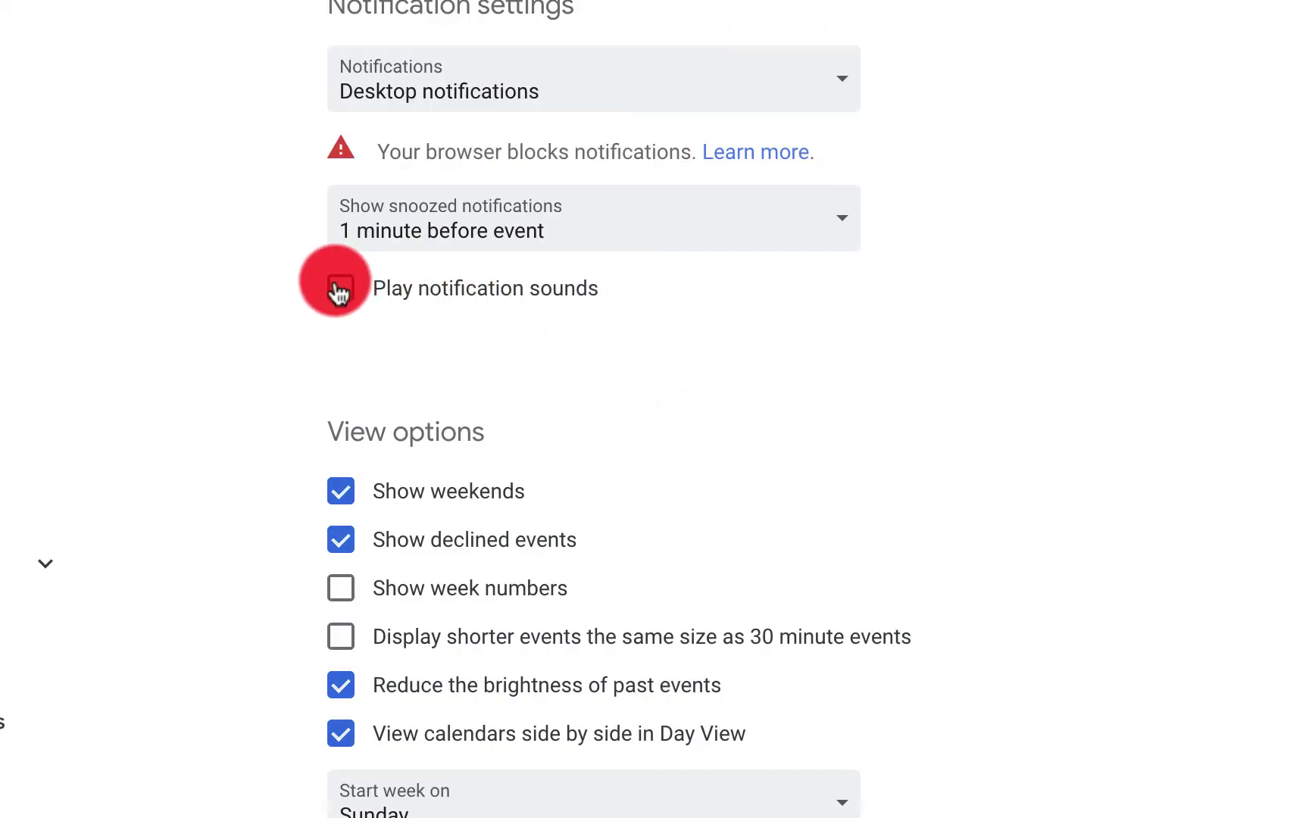
{"action": "left_click", "coordinate": [805, 227]}
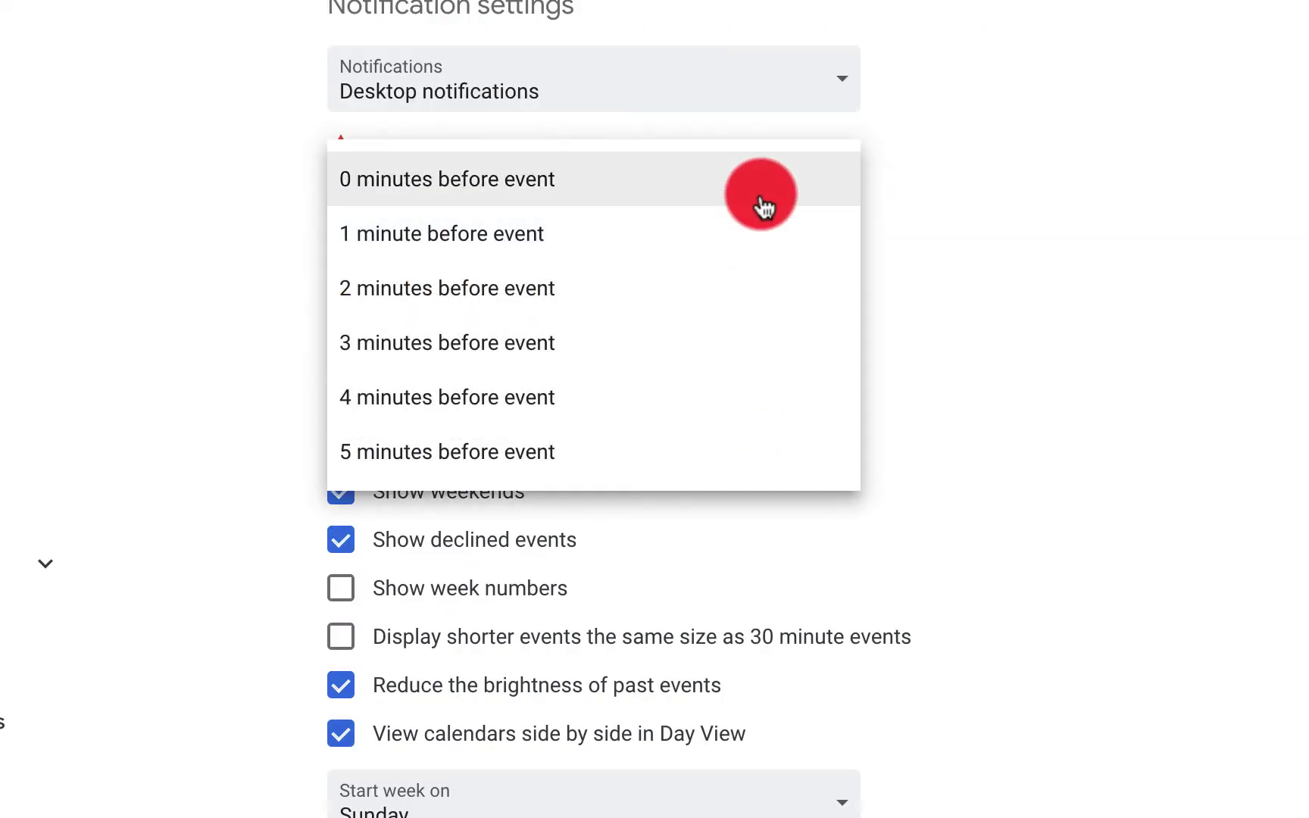
Toggle the show-weekends option and set Gmail event privacy to Only me
{"action": "scroll", "coordinate": [389, 196], "scroll_direction": "down", "scroll_amount": 4}
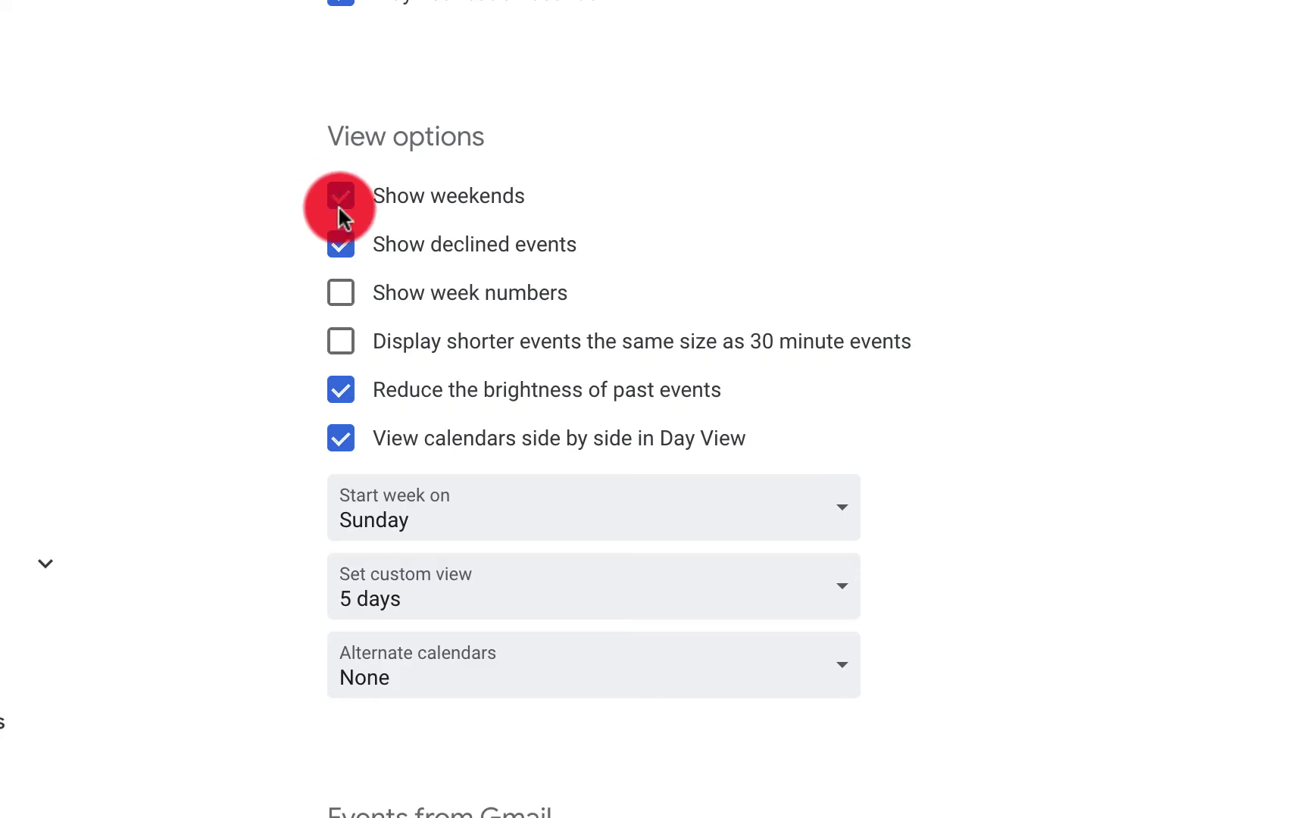
{"action": "left_click", "coordinate": [342, 245]}
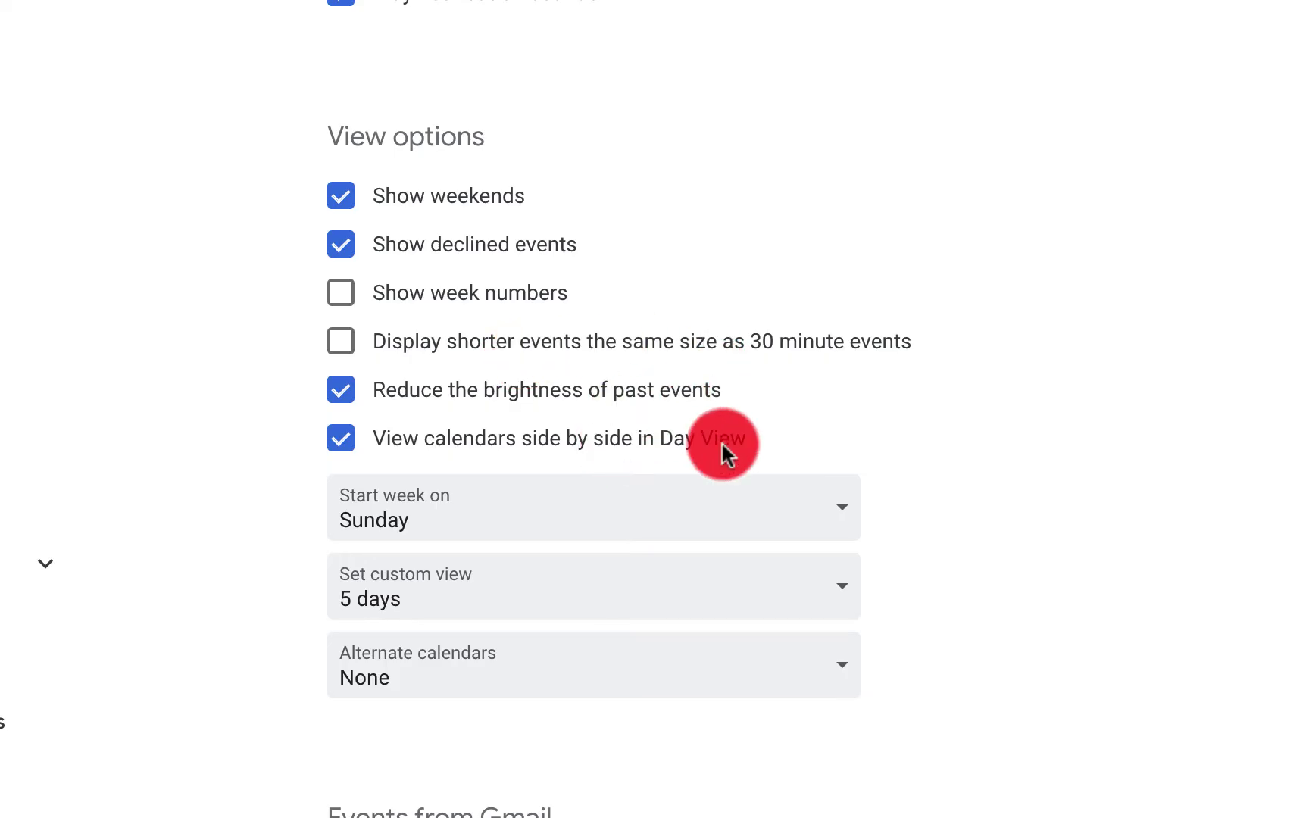
{"action": "scroll", "coordinate": [721, 441], "scroll_direction": "down", "scroll_amount": 3}
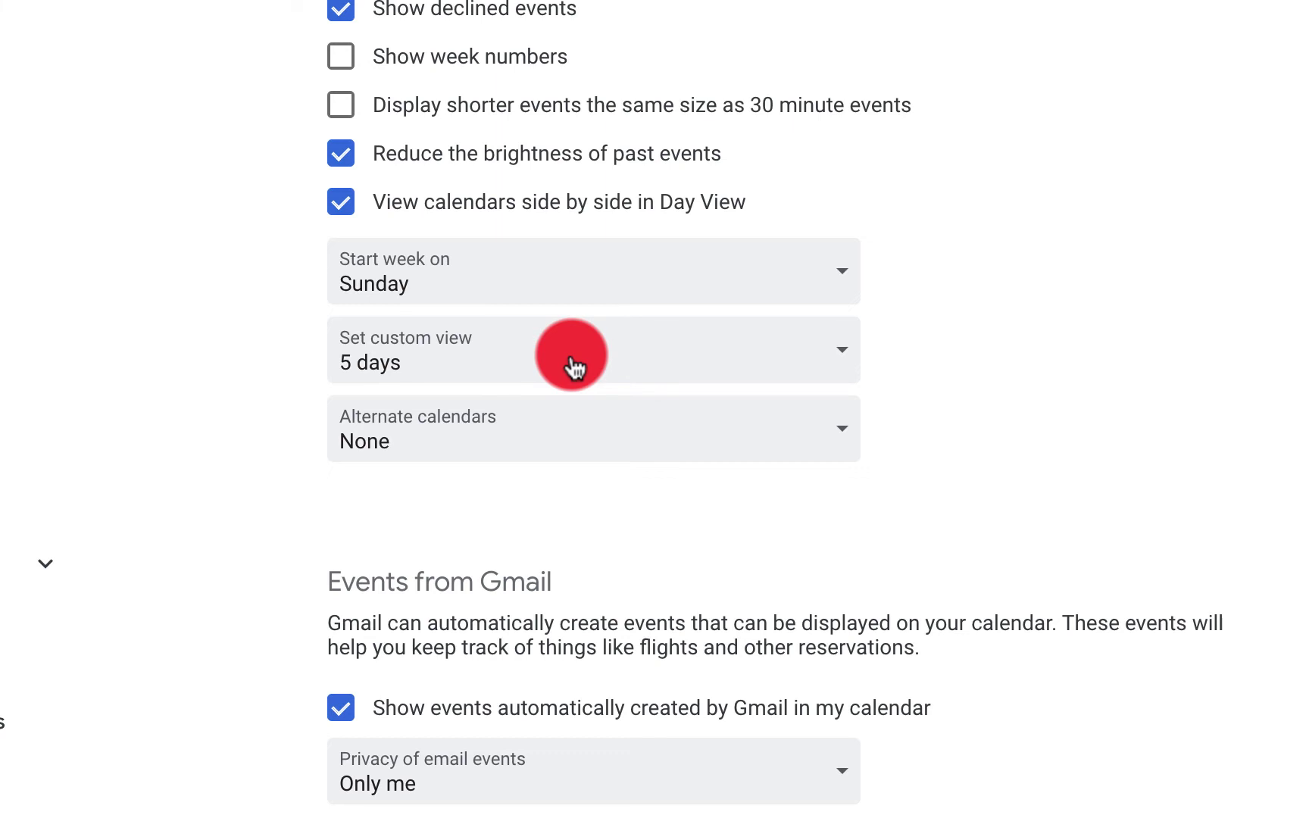
{"action": "scroll", "coordinate": [573, 367], "scroll_direction": "down", "scroll_amount": 5}
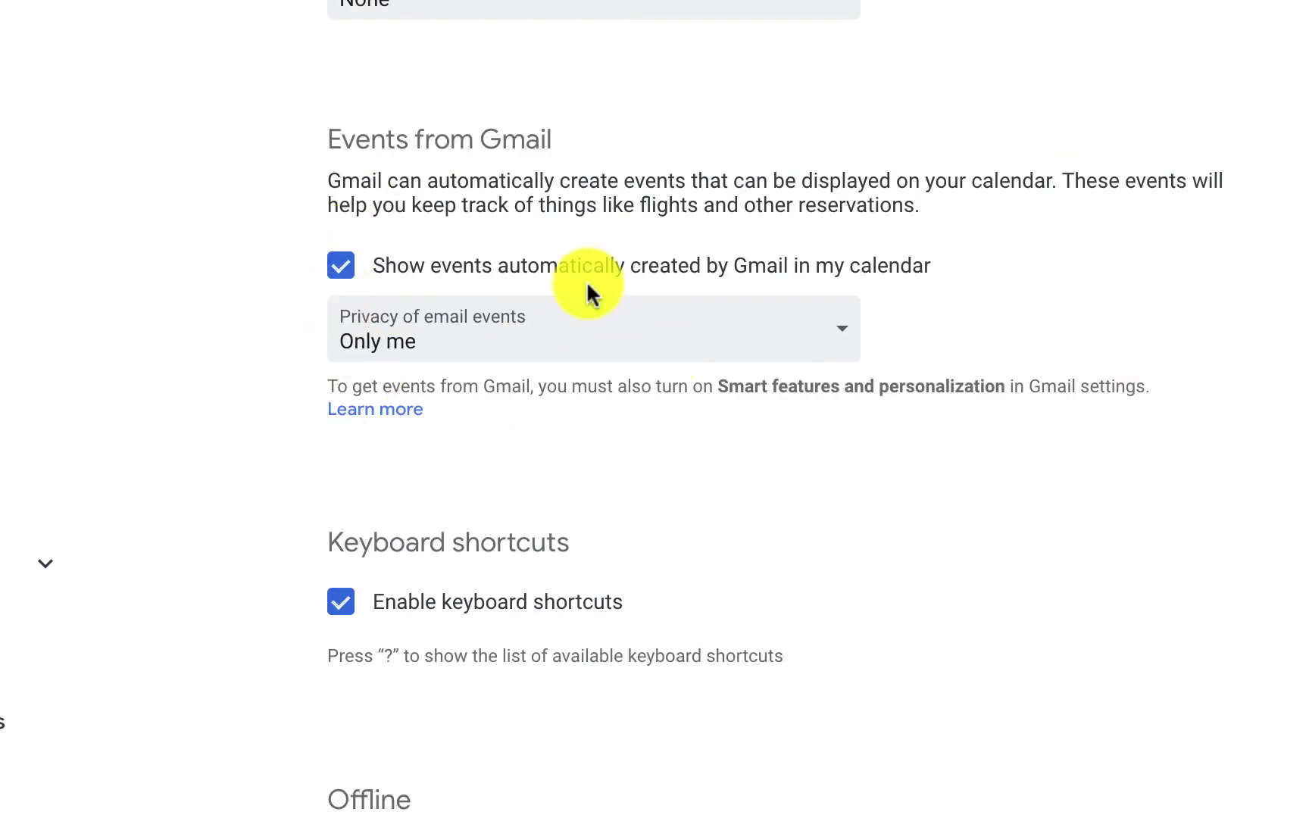
{"action": "left_click", "coordinate": [818, 353]}
{"action": "left_click", "coordinate": [638, 353]}
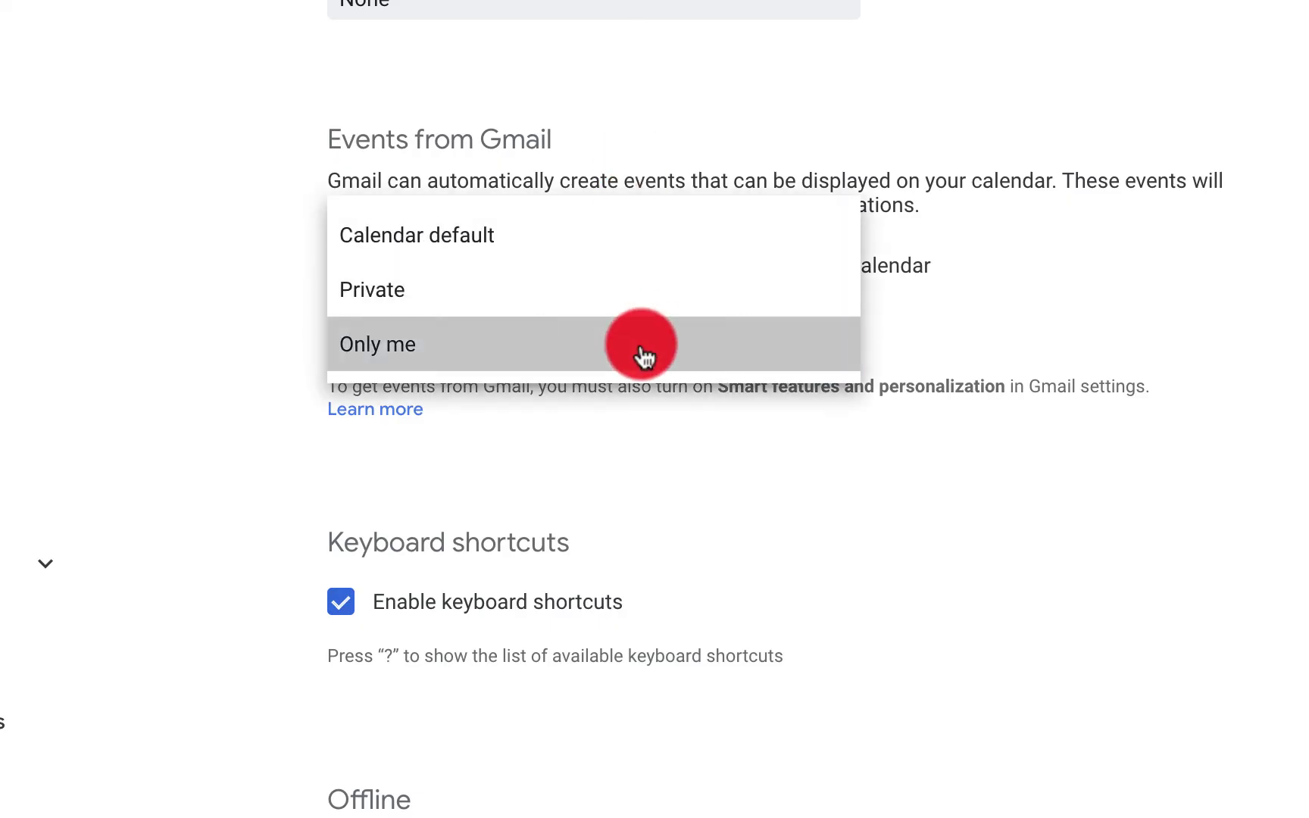
{"action": "scroll", "coordinate": [1057, 362], "scroll_direction": "down", "scroll_amount": 1}
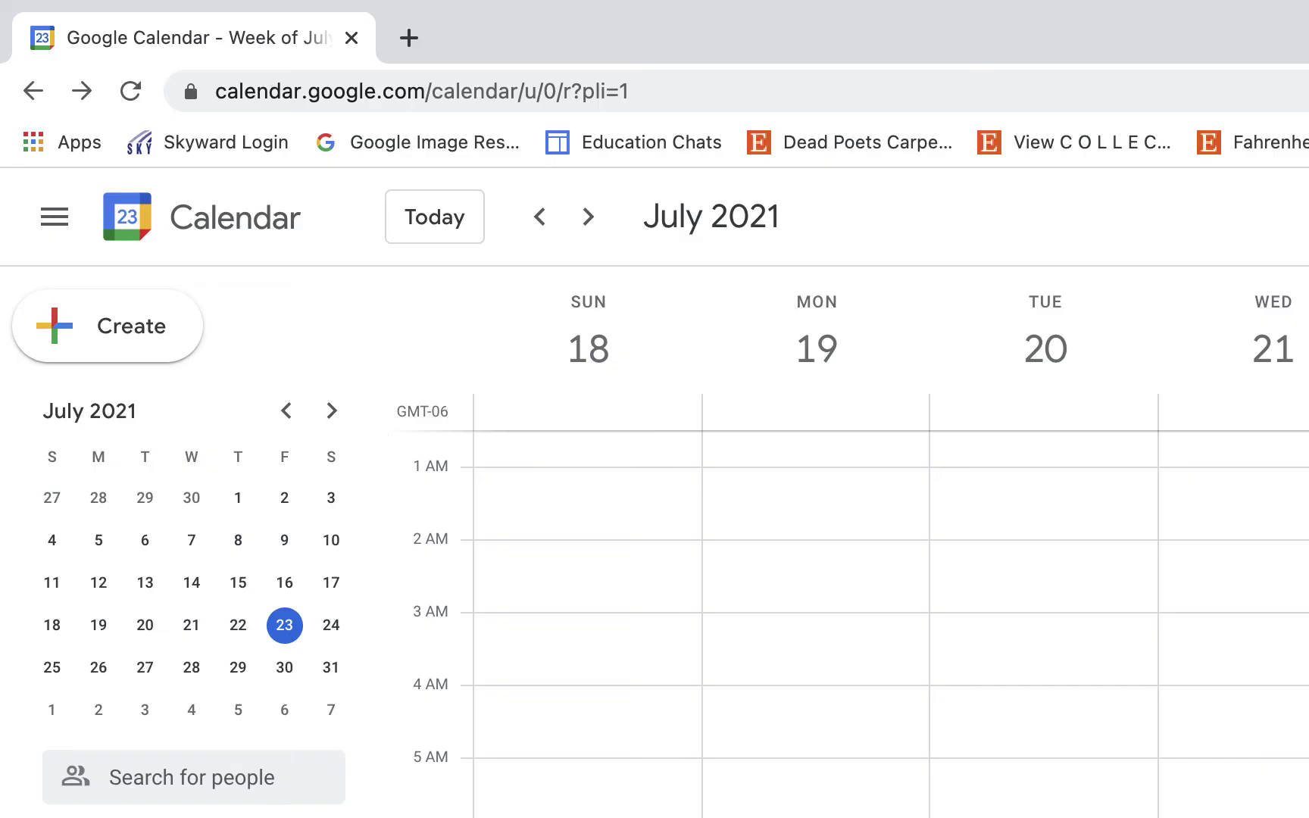
Cycle through Year, Schedule and 5-day views, ending on the July 2021 Month view
{"action": "left_click", "coordinate": [1054, 217]}
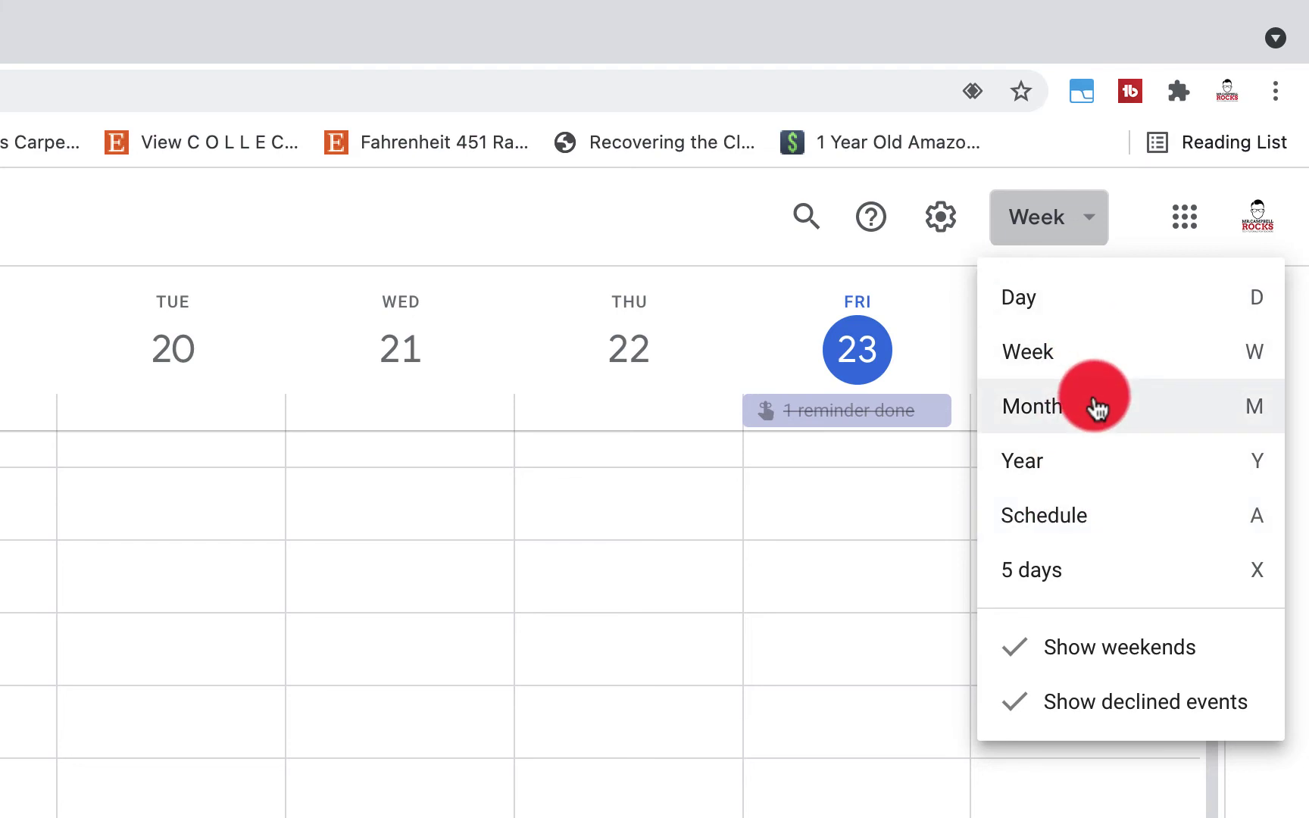
{"action": "left_click", "coordinate": [1096, 464]}
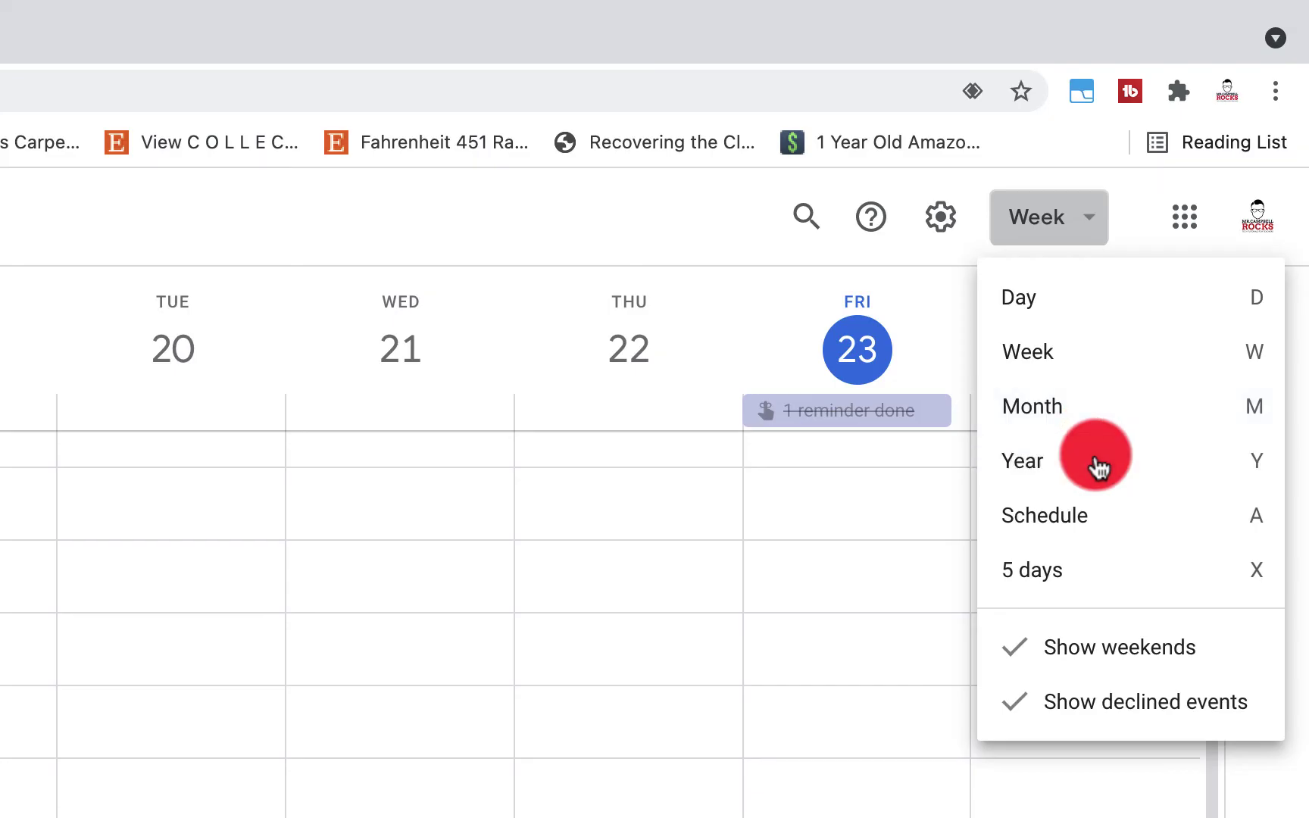
{"action": "left_click", "coordinate": [1025, 233]}
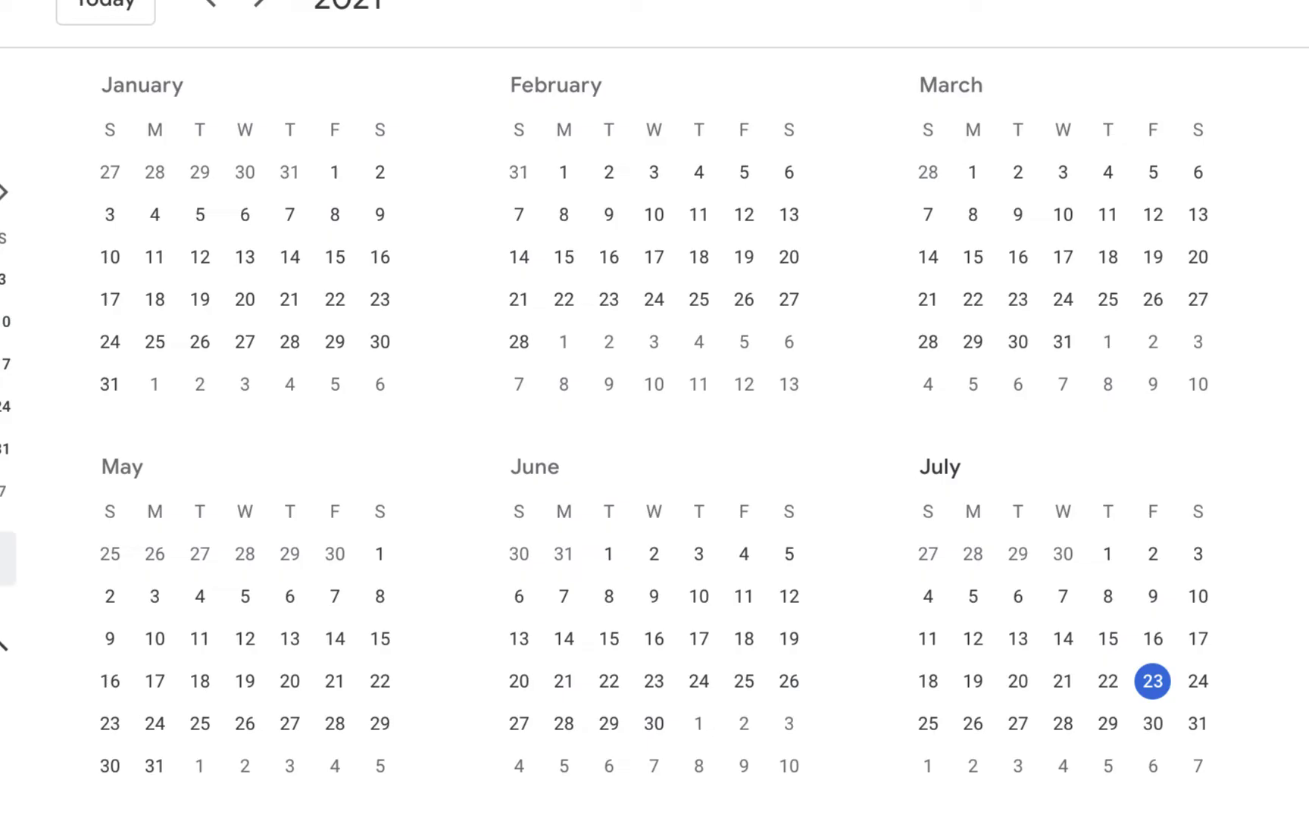
{"action": "key", "text": "a"}
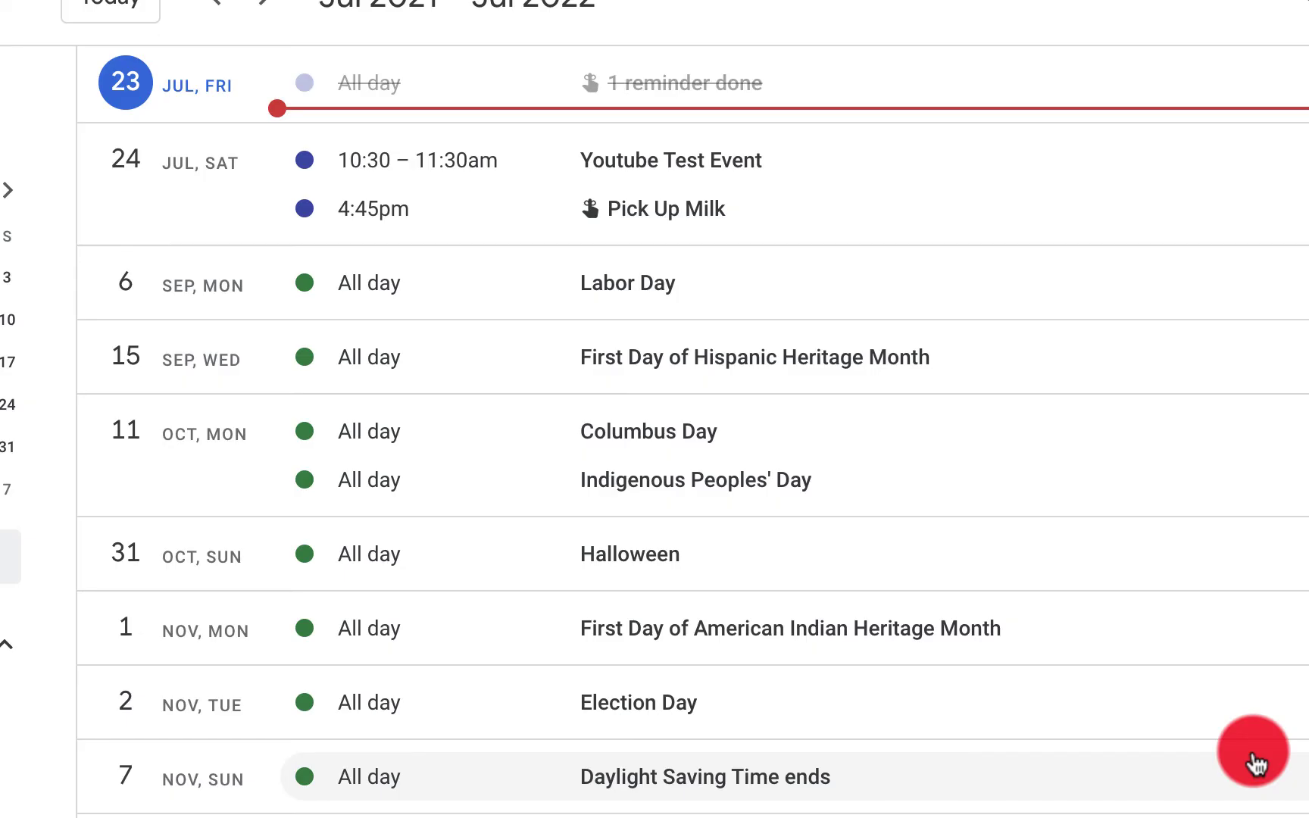
{"action": "left_click", "coordinate": [1028, 137]}
{"action": "left_click", "coordinate": [1022, 489]}
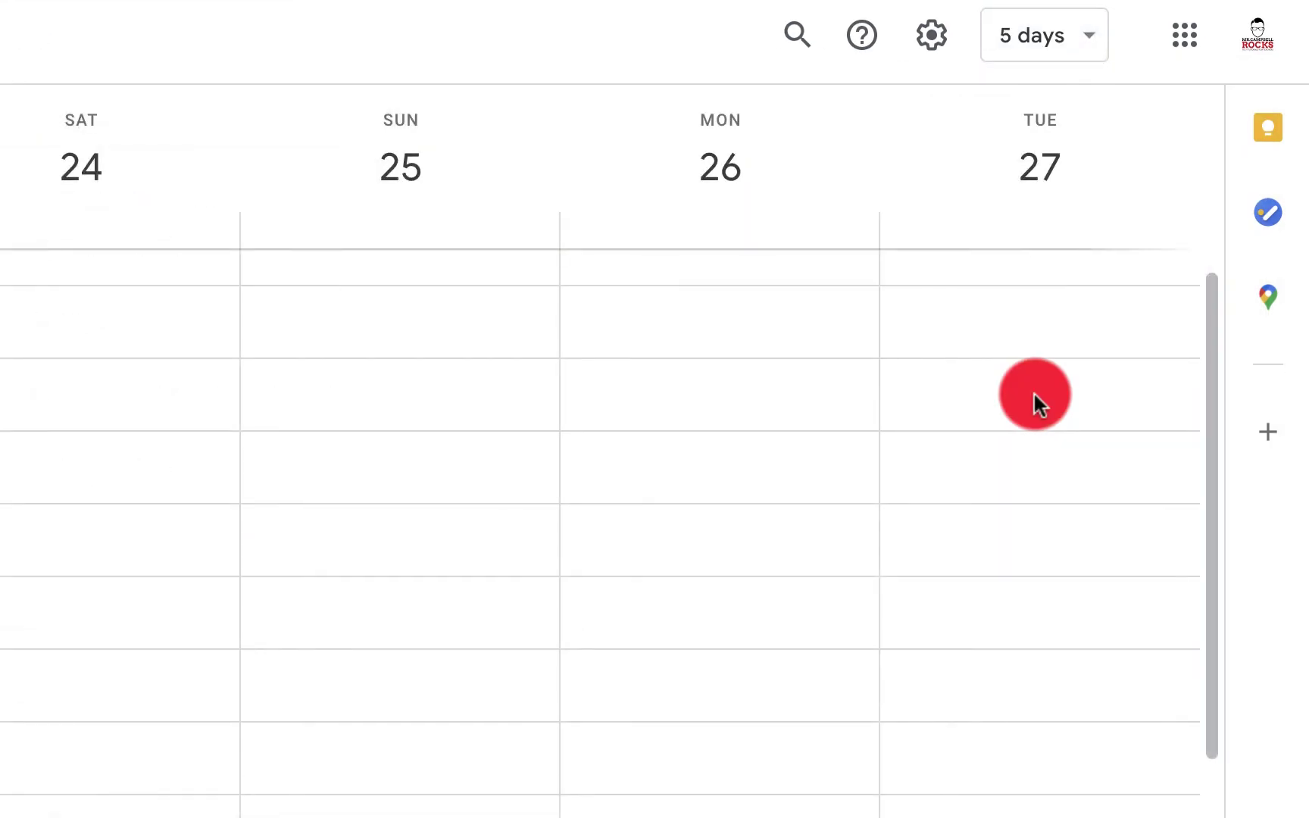
{"action": "left_click", "coordinate": [1044, 34]}
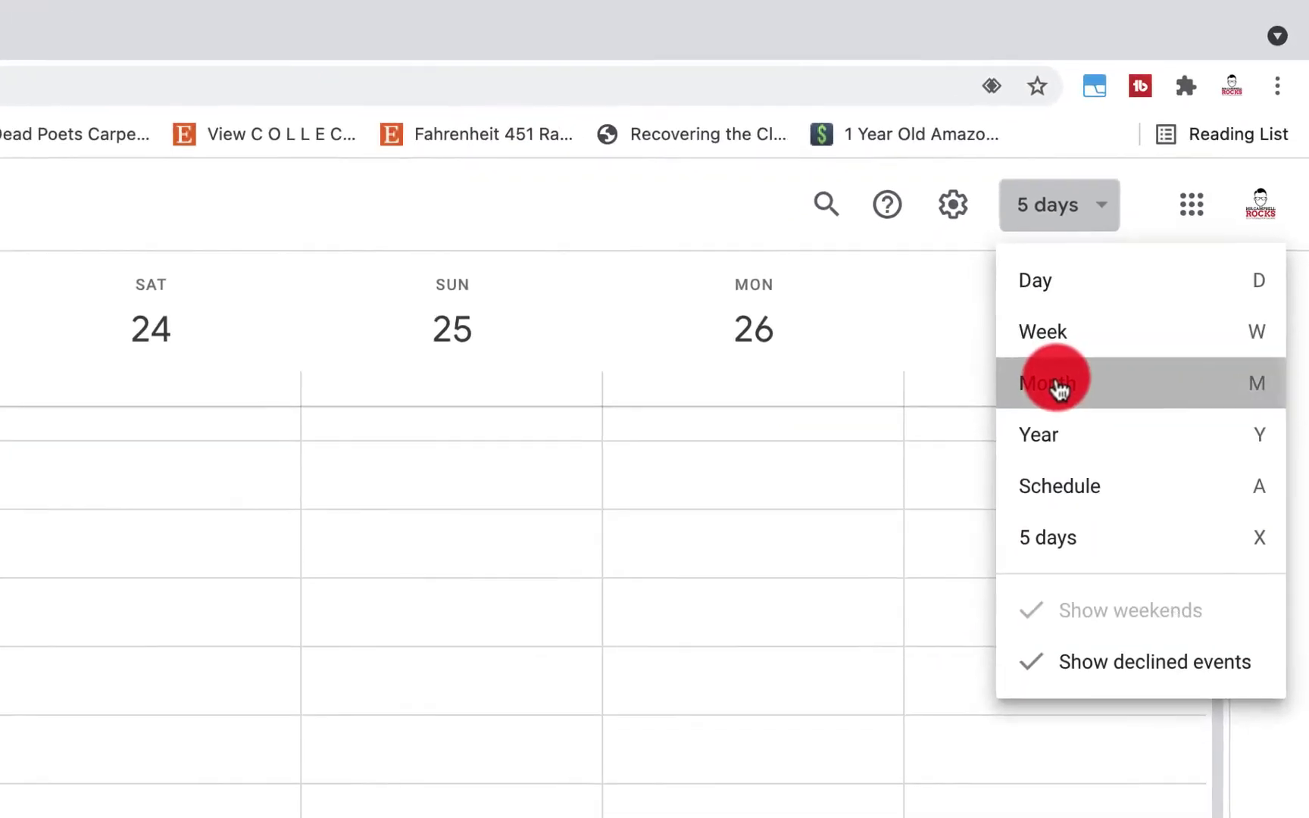
{"action": "left_click", "coordinate": [1058, 388]}
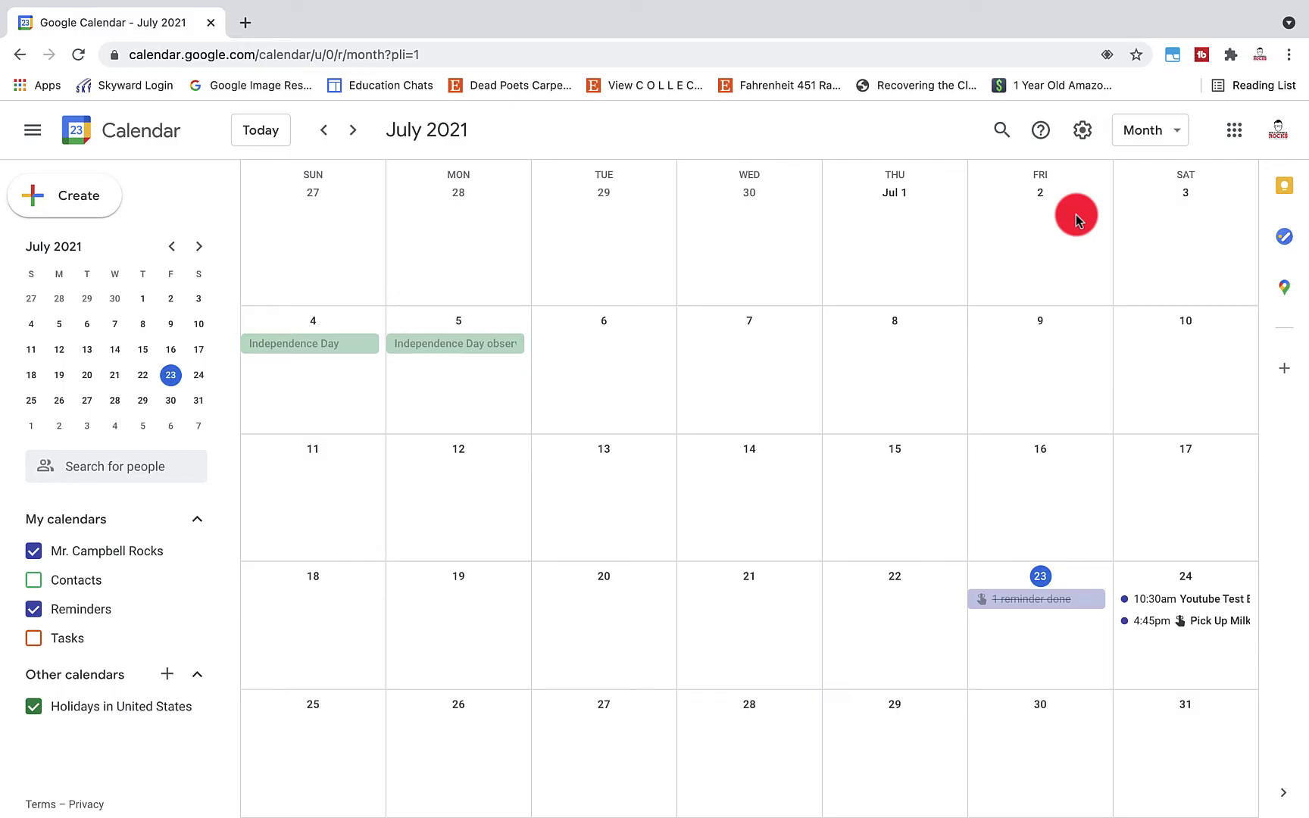
Give the personal calendar the custom orange-brown colour #b57c3f and save it
{"action": "left_click", "coordinate": [1083, 130]}
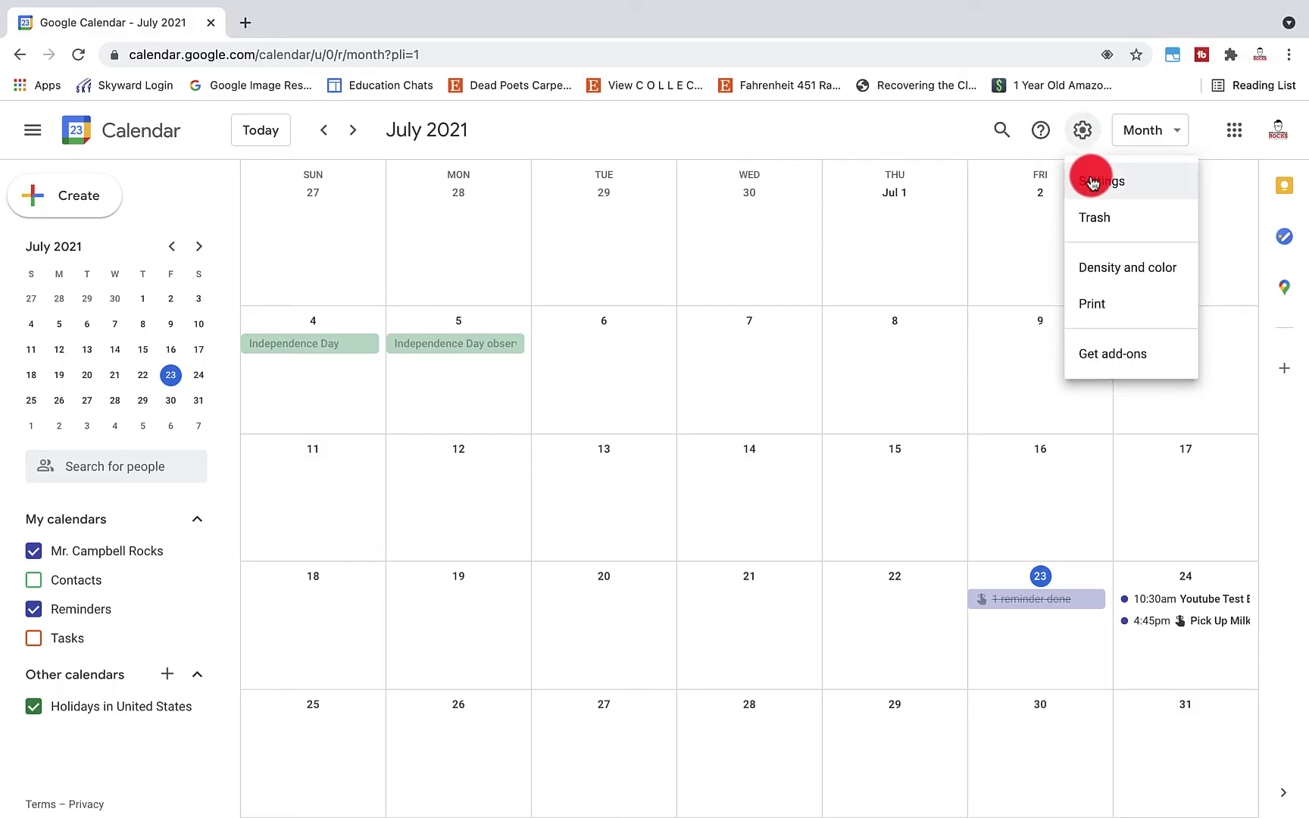
{"action": "left_click", "coordinate": [1091, 182]}
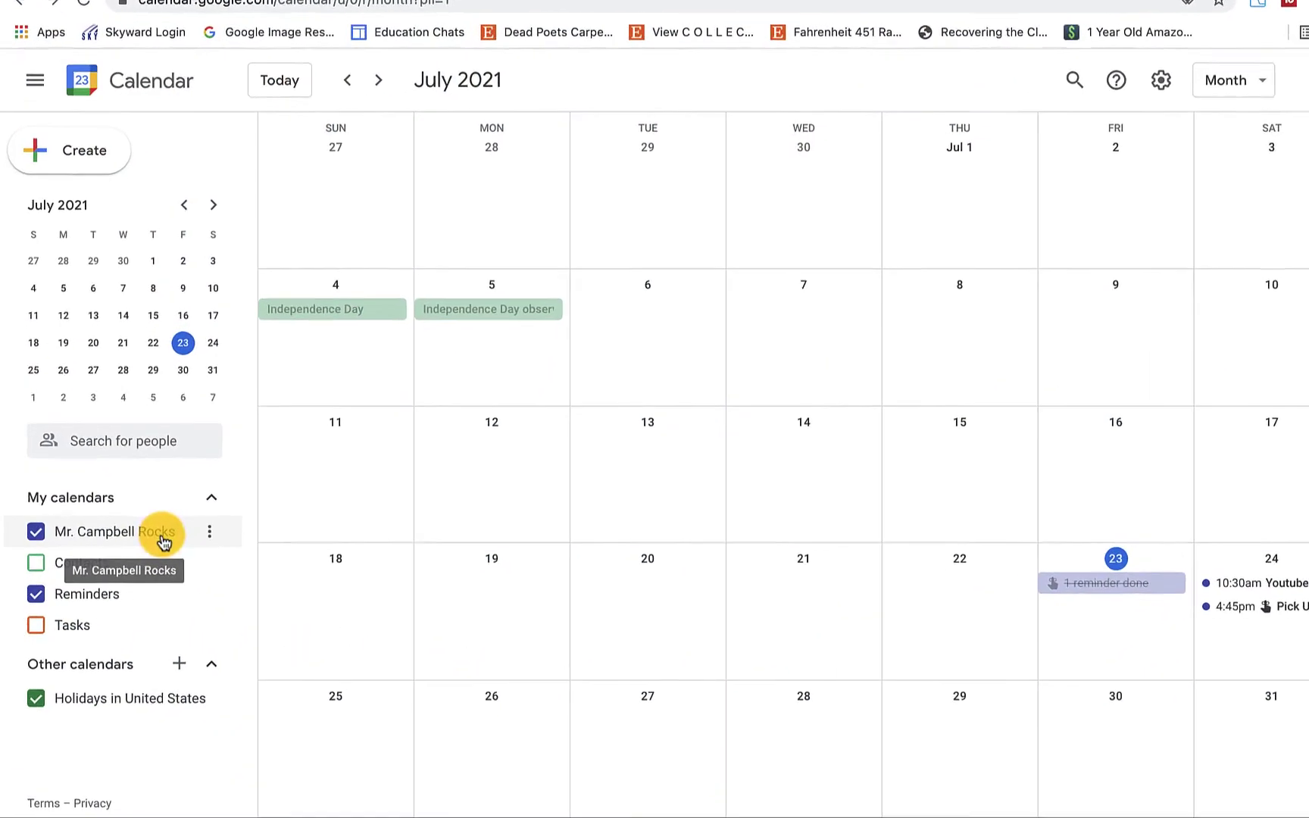
{"action": "left_click", "coordinate": [211, 534]}
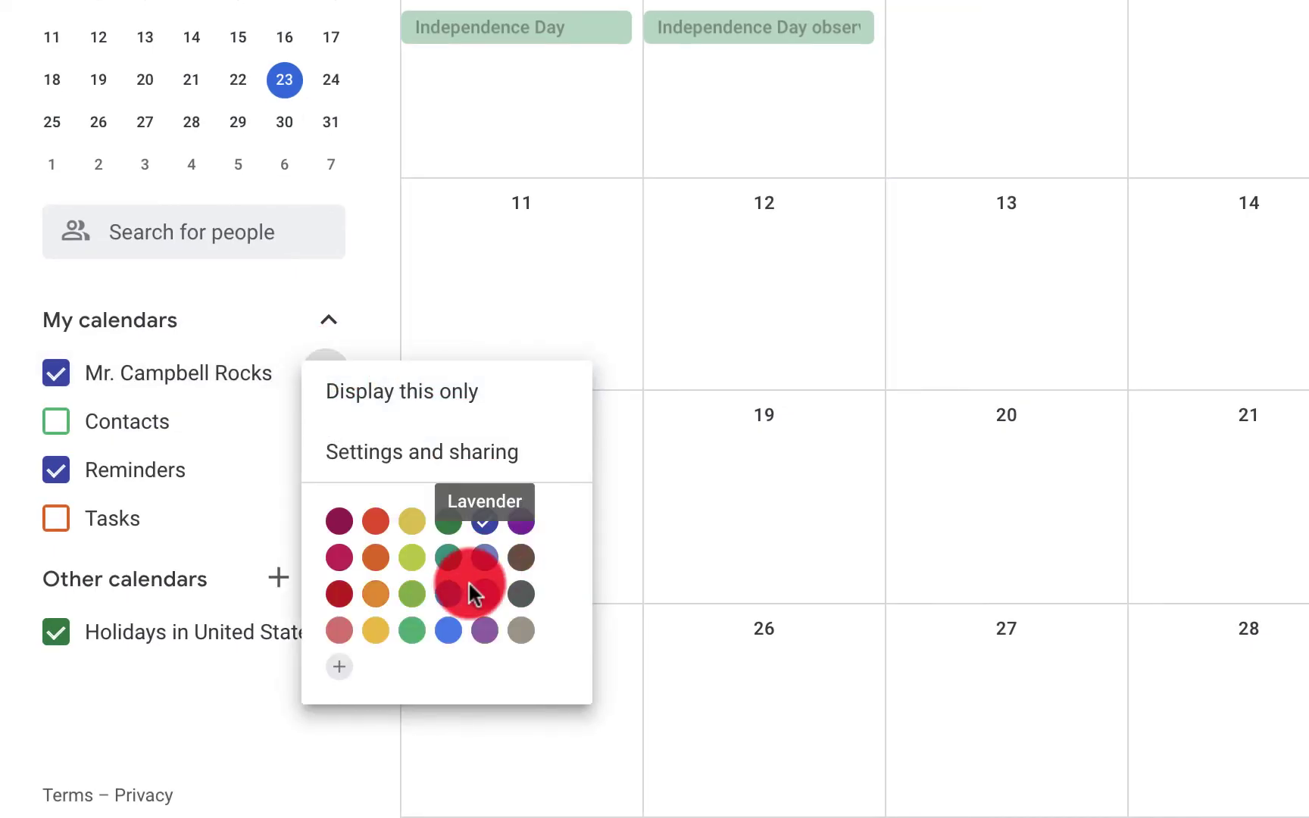
{"action": "left_click", "coordinate": [368, 665]}
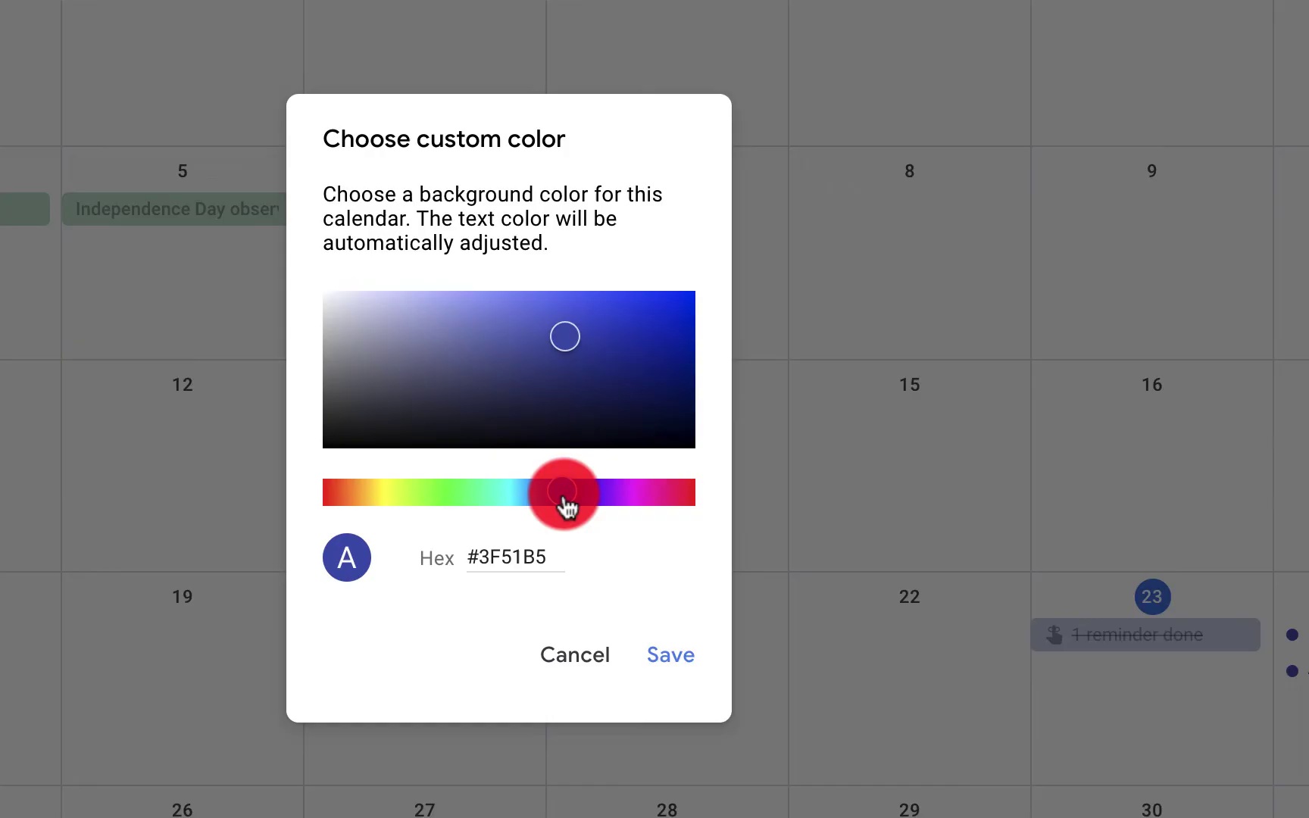
{"action": "left_click_drag", "start_coordinate": [564, 506], "coordinate": [358, 494]}
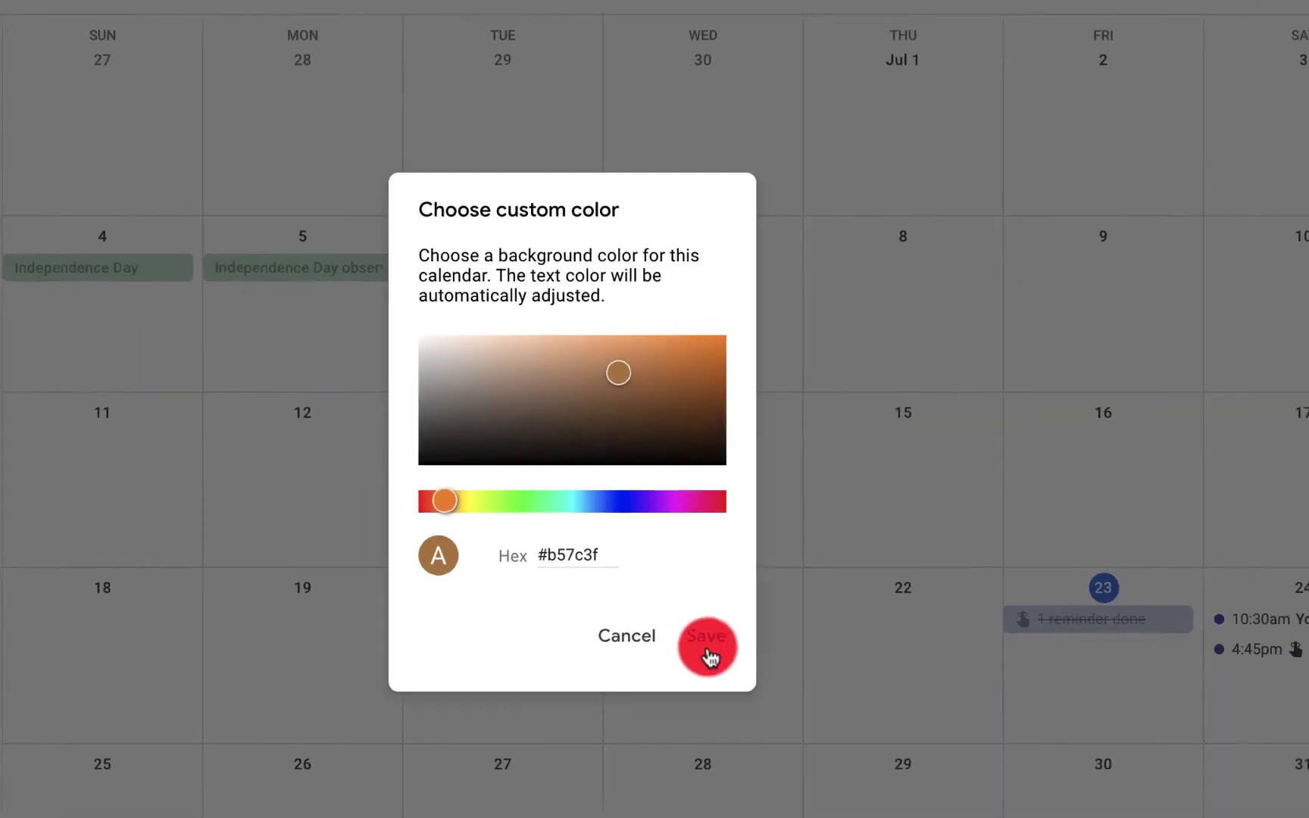
{"action": "left_click", "coordinate": [671, 654]}
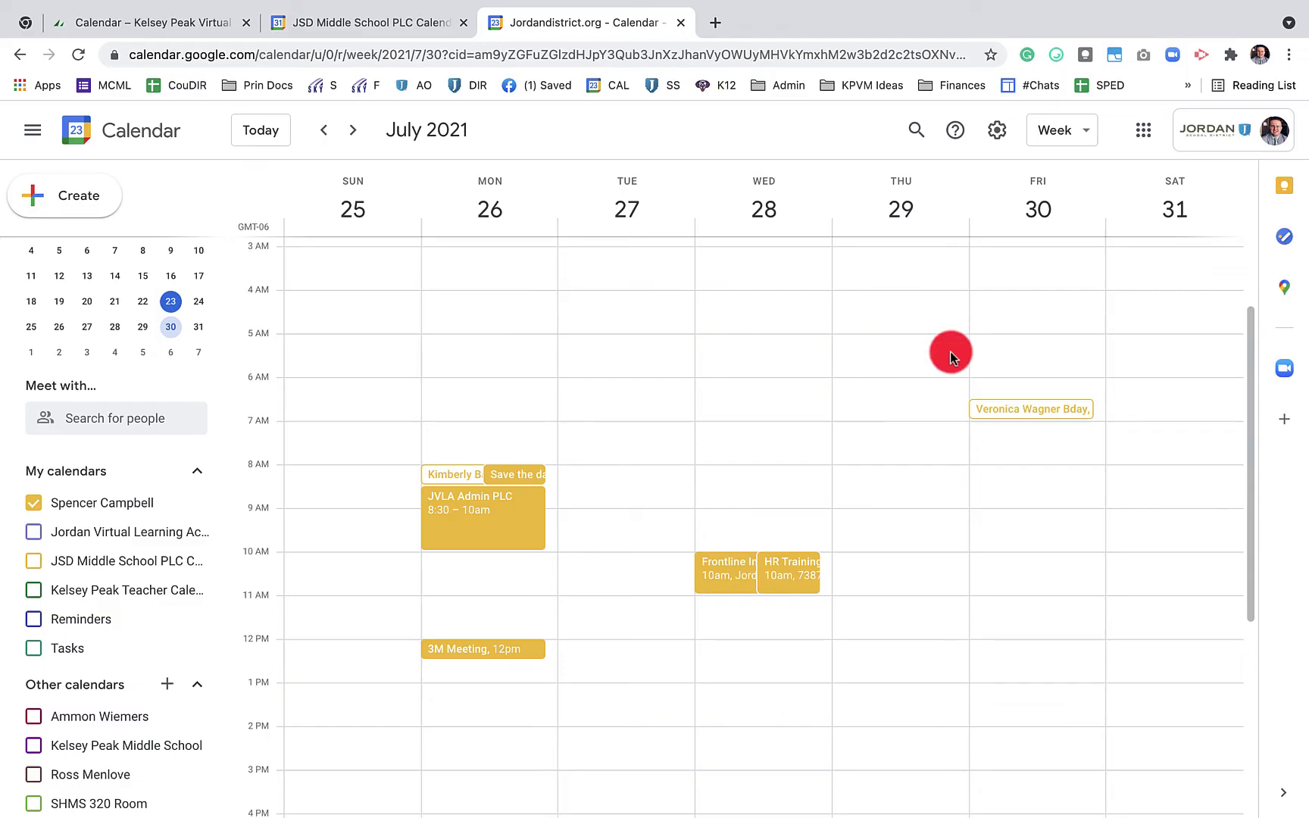
Preview Classic colours, return to Modern colours, and set density to Compact
{"action": "left_click", "coordinate": [999, 132]}
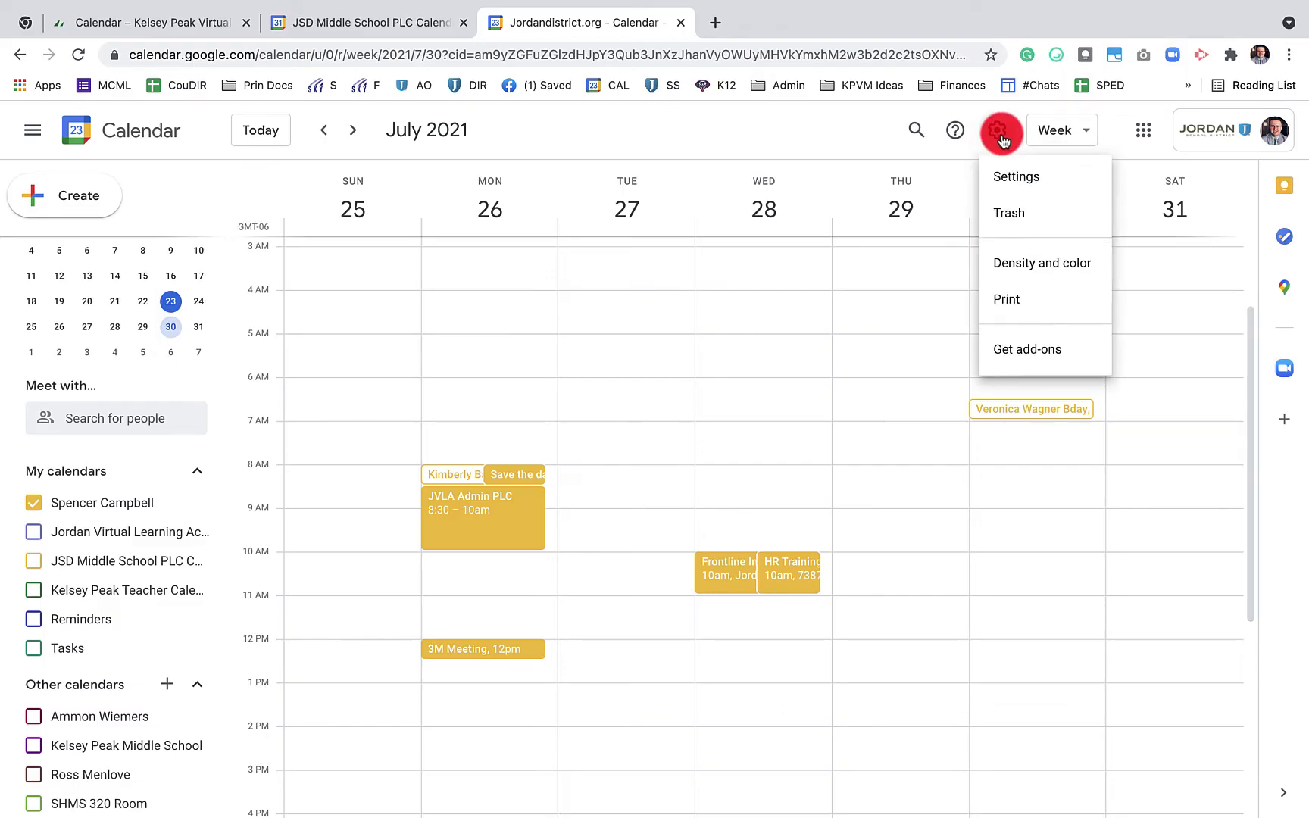
{"action": "left_click", "coordinate": [1044, 268]}
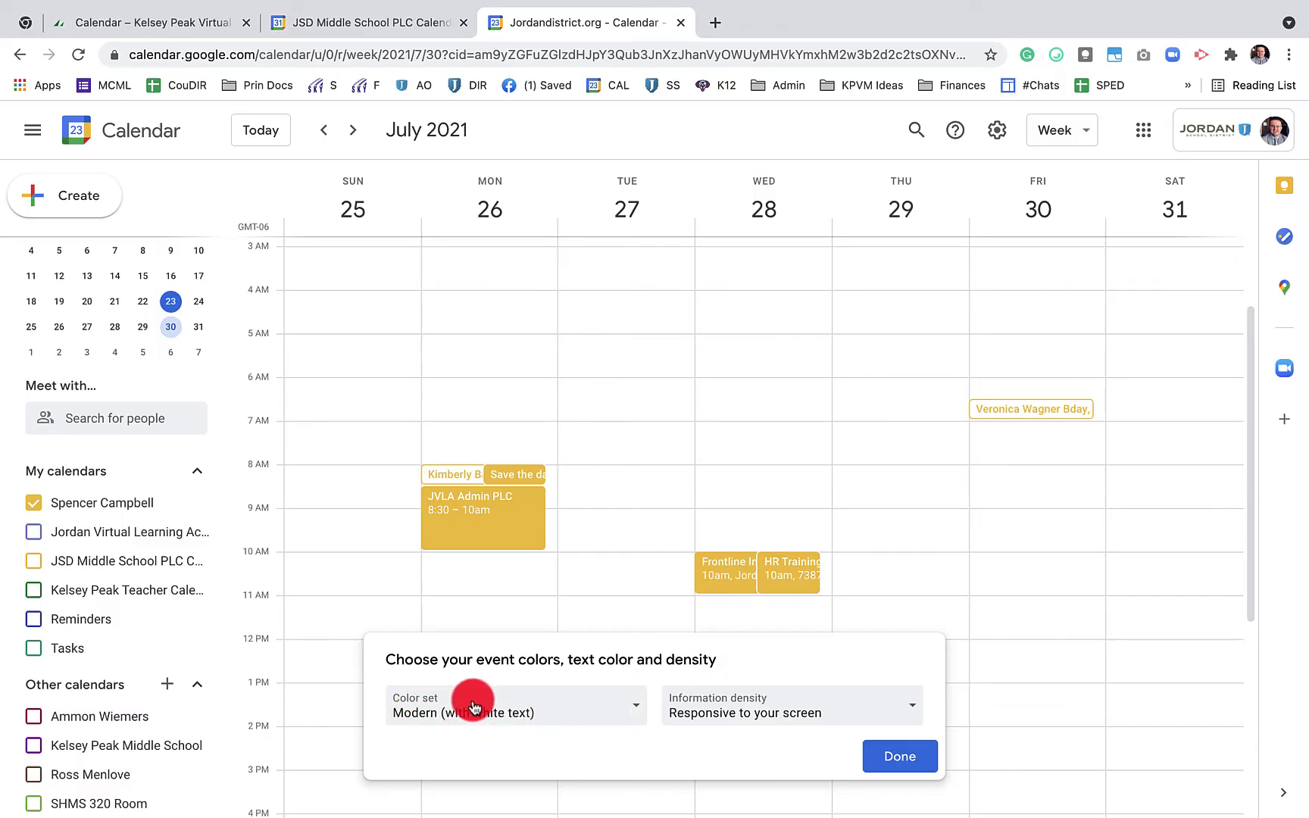
{"action": "left_click", "coordinate": [613, 724]}
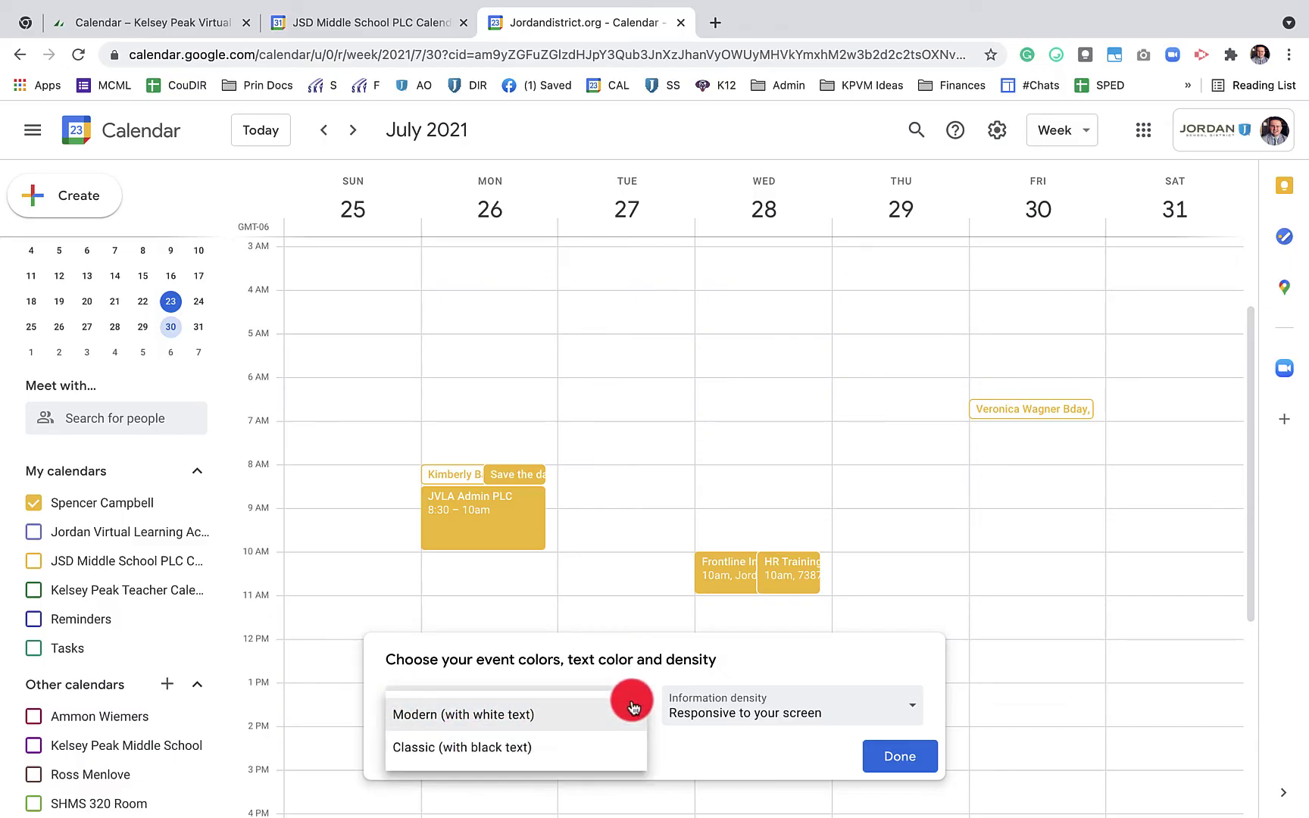
{"action": "left_click", "coordinate": [590, 746]}
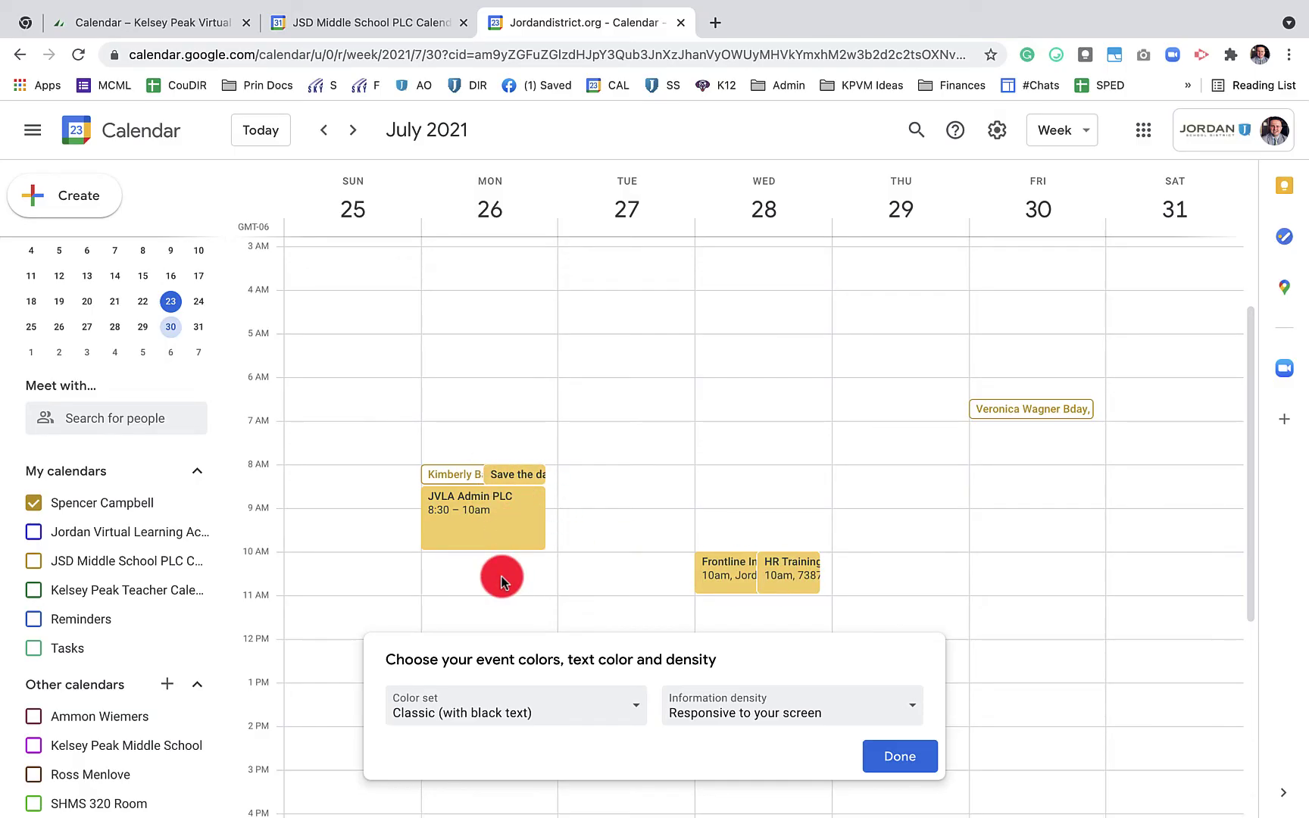
{"action": "left_click", "coordinate": [617, 703]}
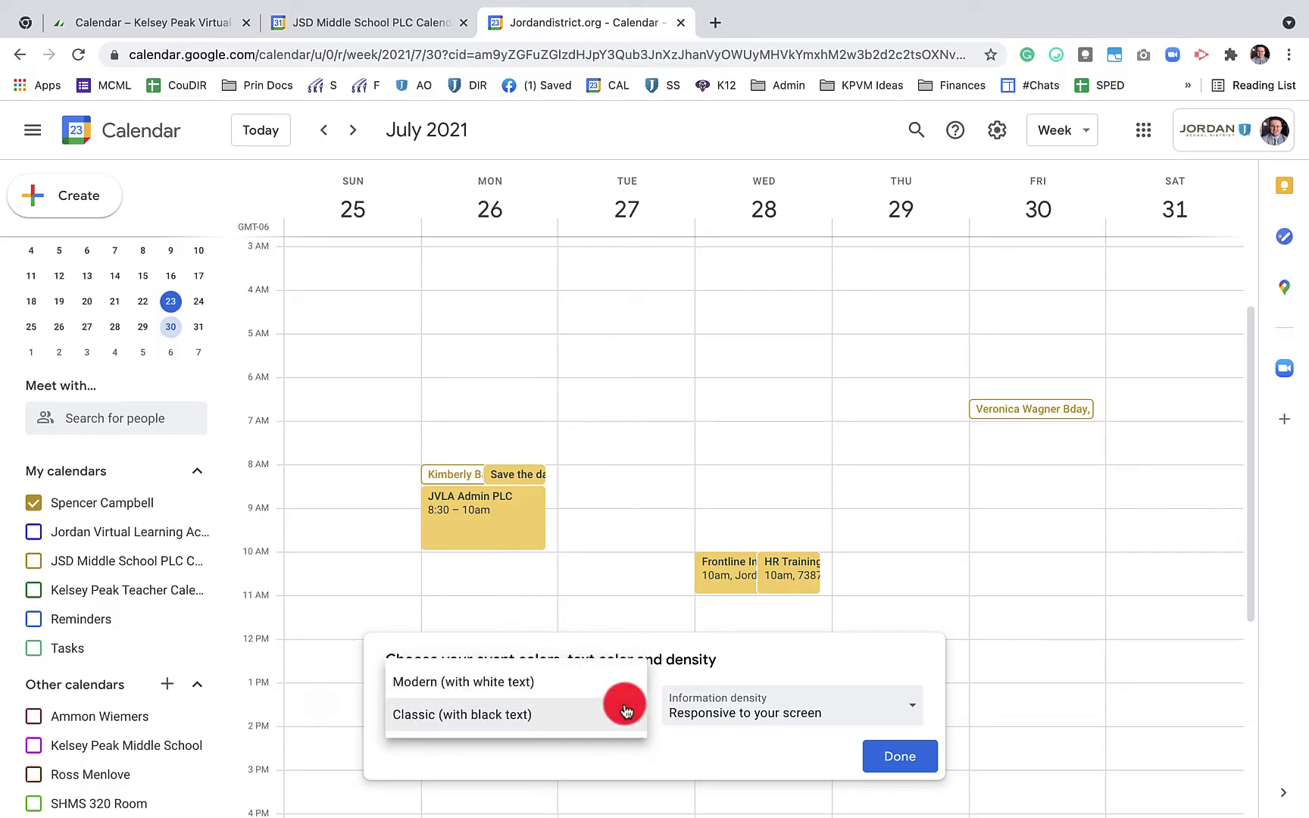
{"action": "left_click", "coordinate": [584, 690]}
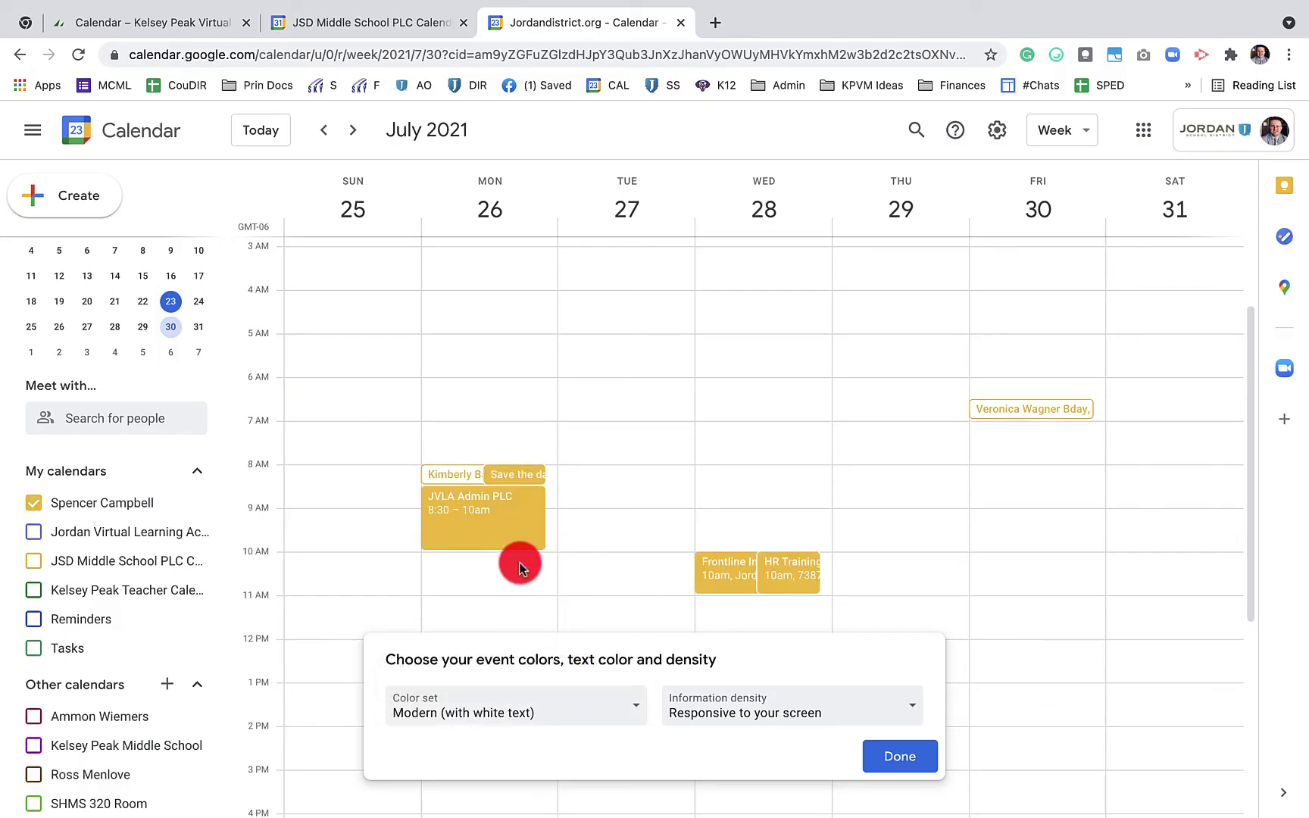
{"action": "left_click", "coordinate": [832, 704]}
{"action": "left_click", "coordinate": [807, 746]}
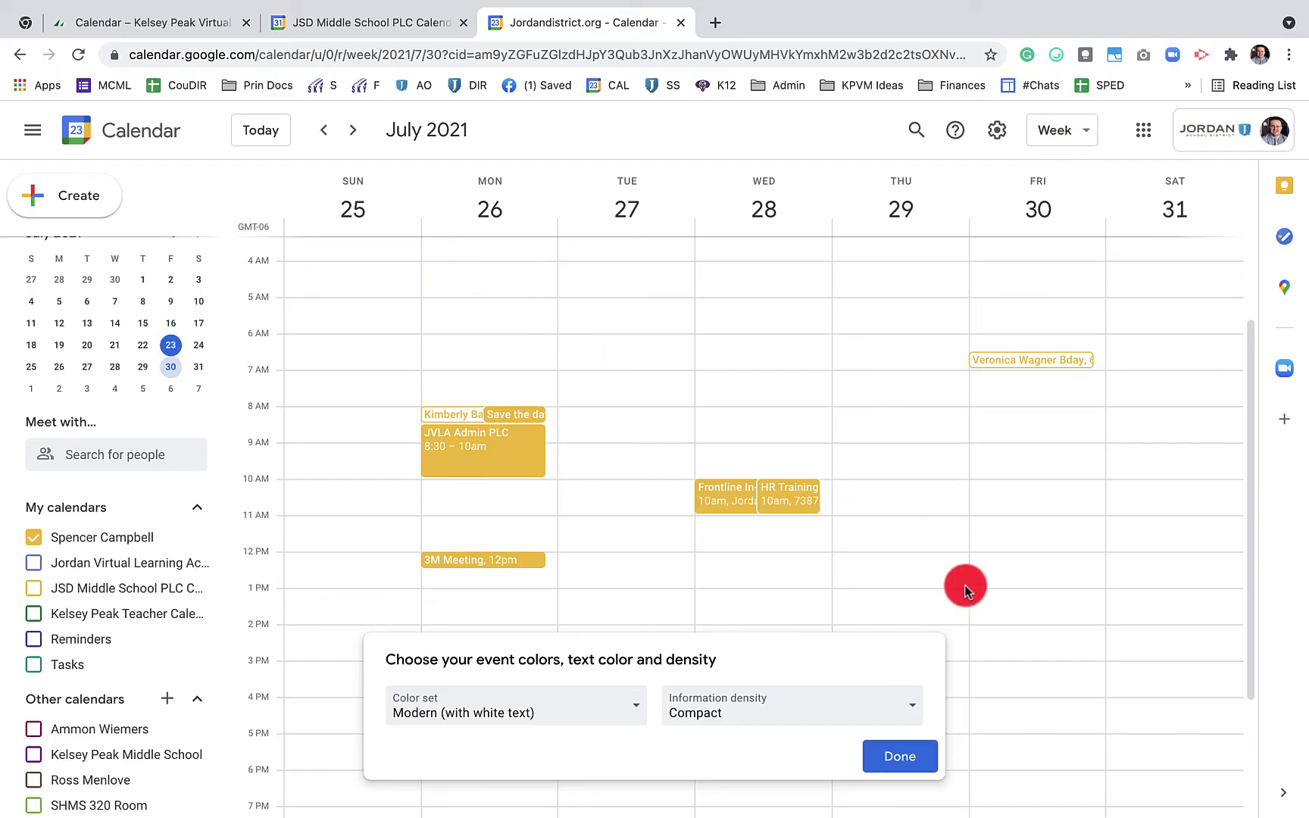
{"action": "left_click", "coordinate": [913, 761]}
Switch to Month view and set density back to Responsive to your screen
{"action": "left_click", "coordinate": [1067, 134]}
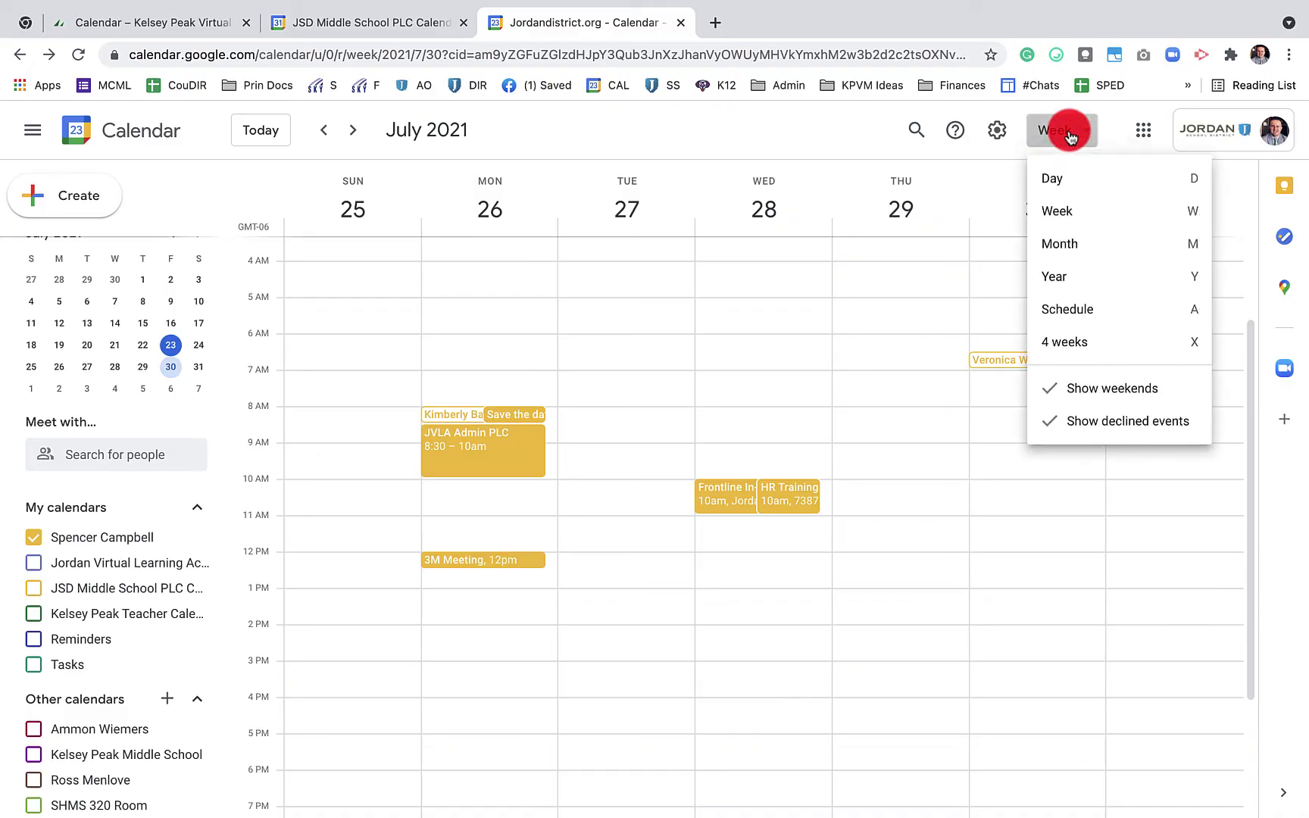
{"action": "left_click", "coordinate": [1066, 244]}
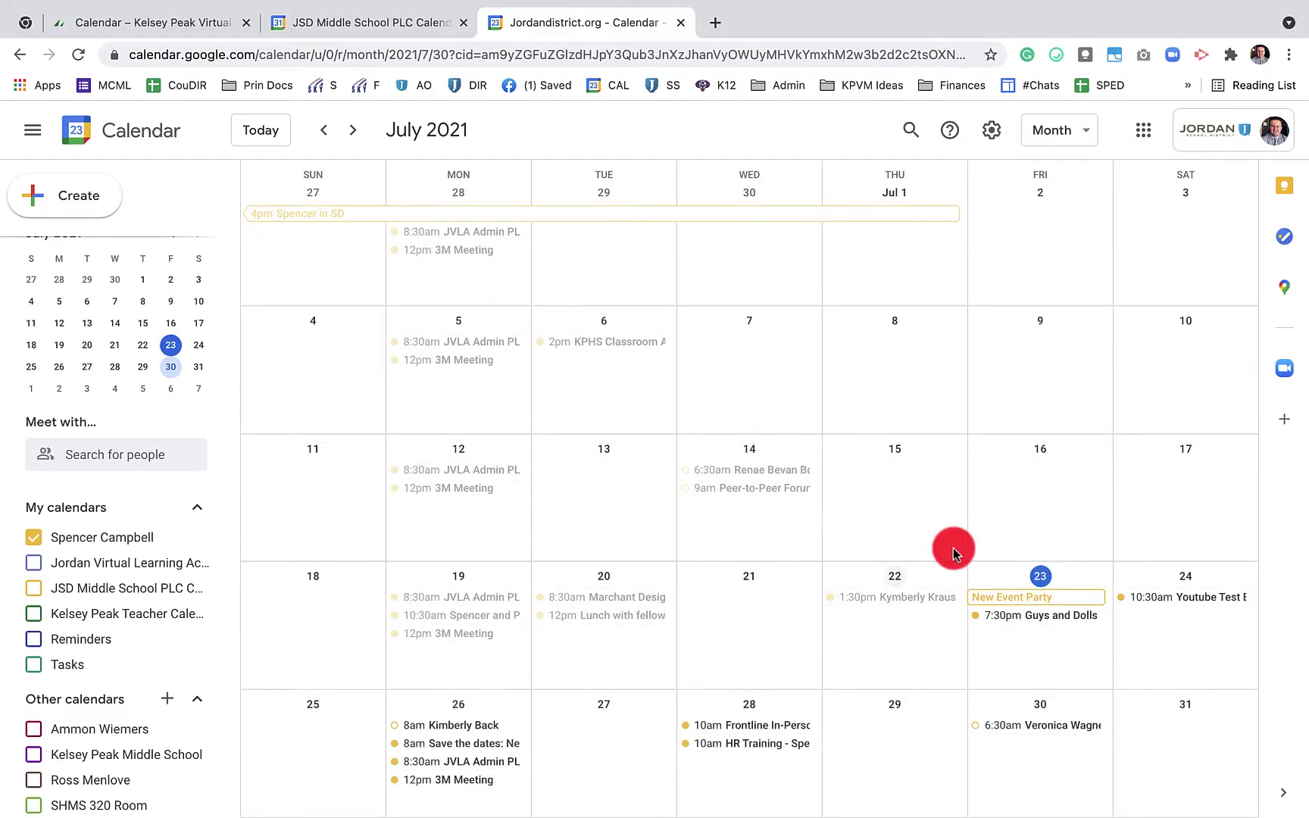
{"action": "left_click", "coordinate": [991, 130]}
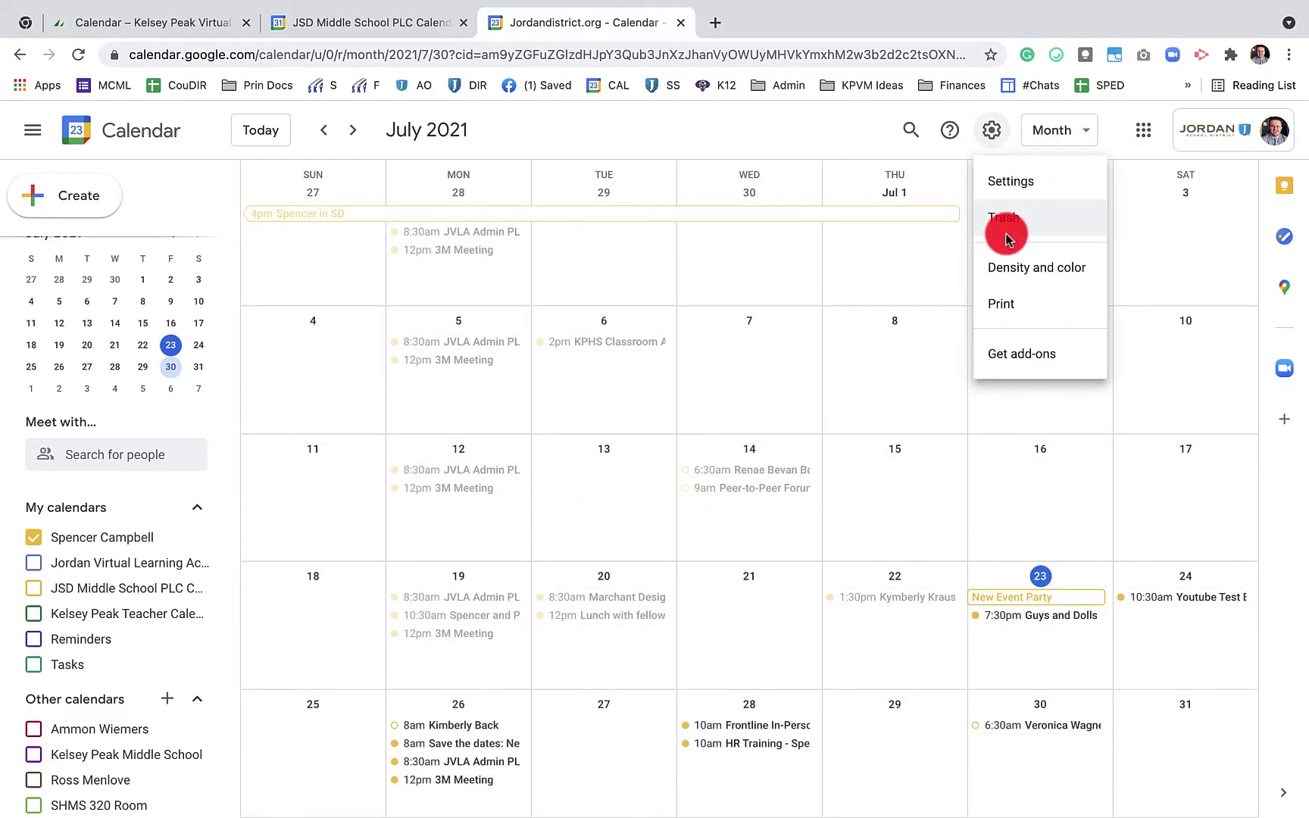
{"action": "left_click", "coordinate": [1024, 268]}
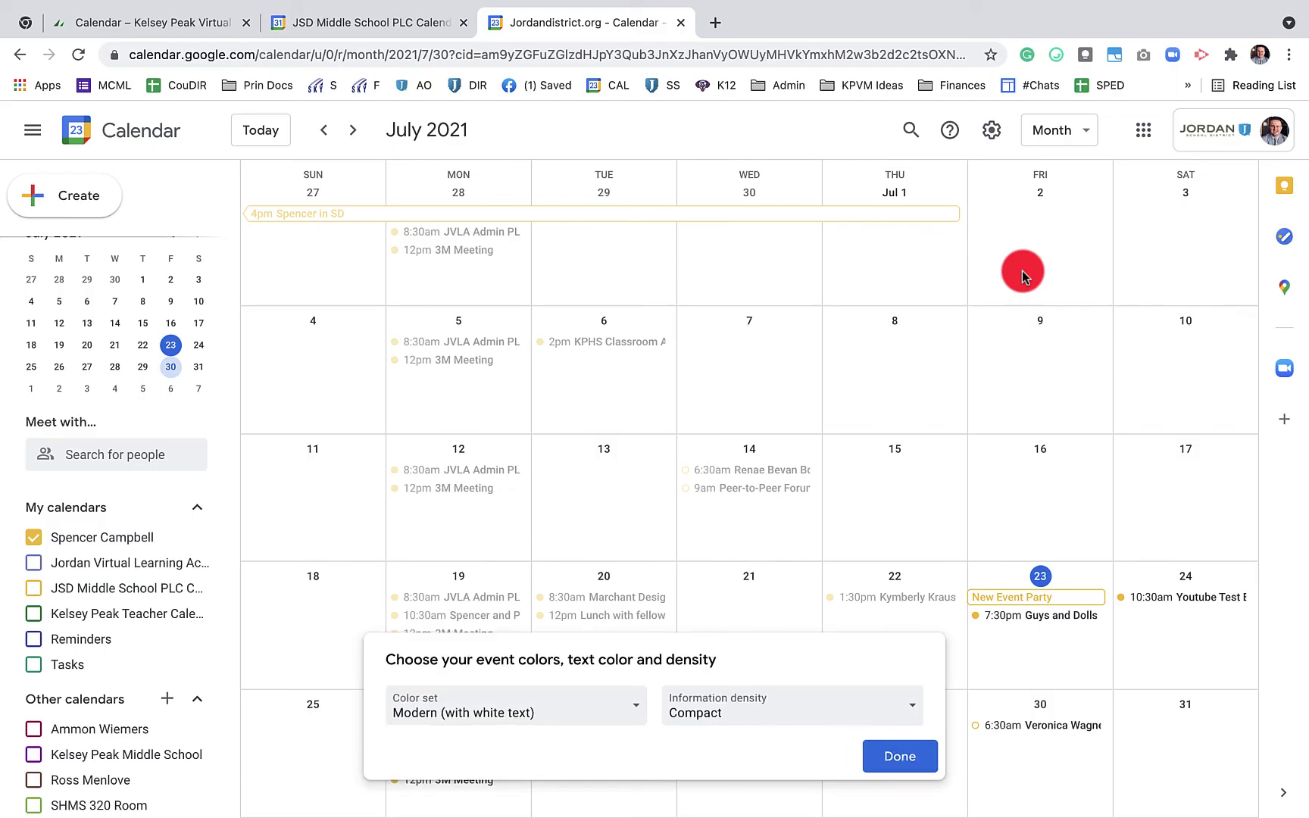
{"action": "left_click", "coordinate": [858, 707]}
{"action": "left_click", "coordinate": [827, 691]}
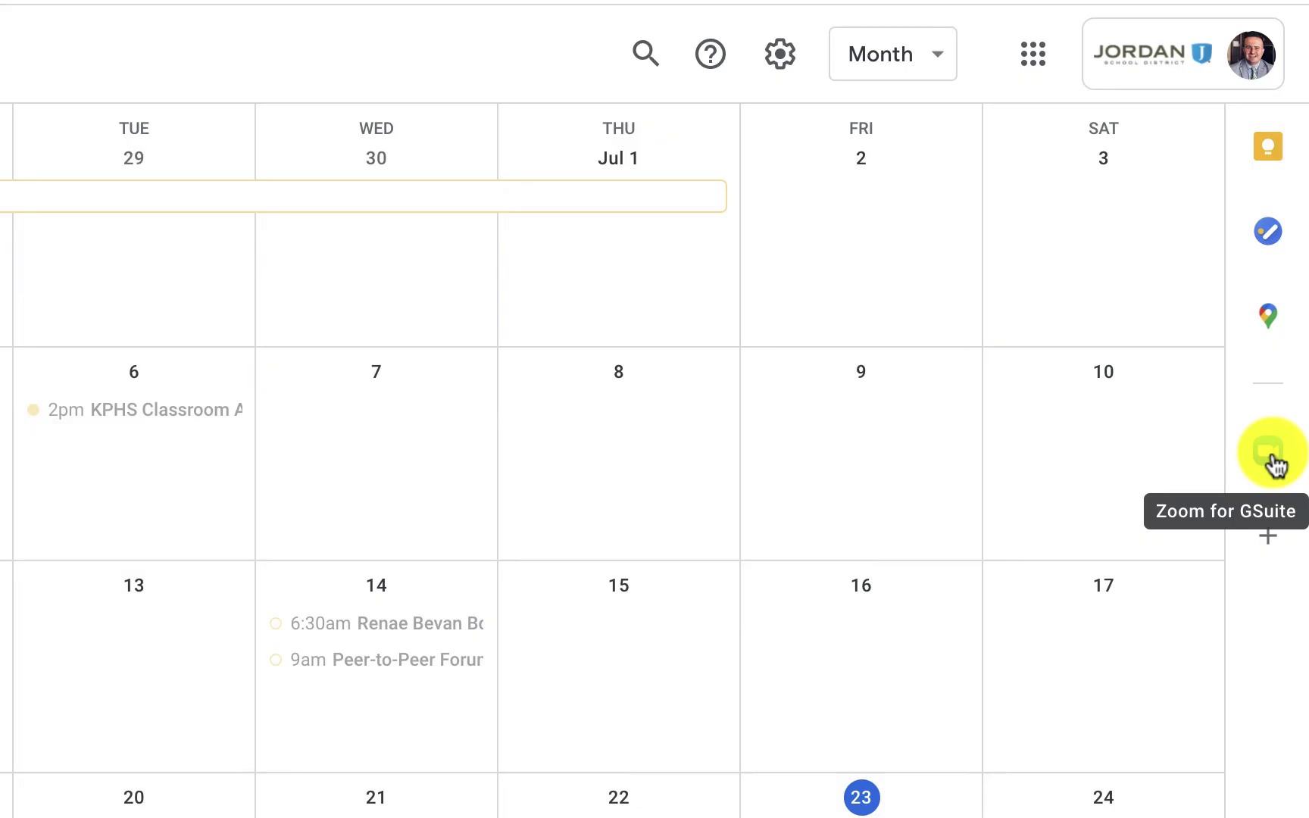
Show the Google Keep Notes side panel next to the July 2021 month view
{"action": "left_click", "coordinate": [1269, 147]}
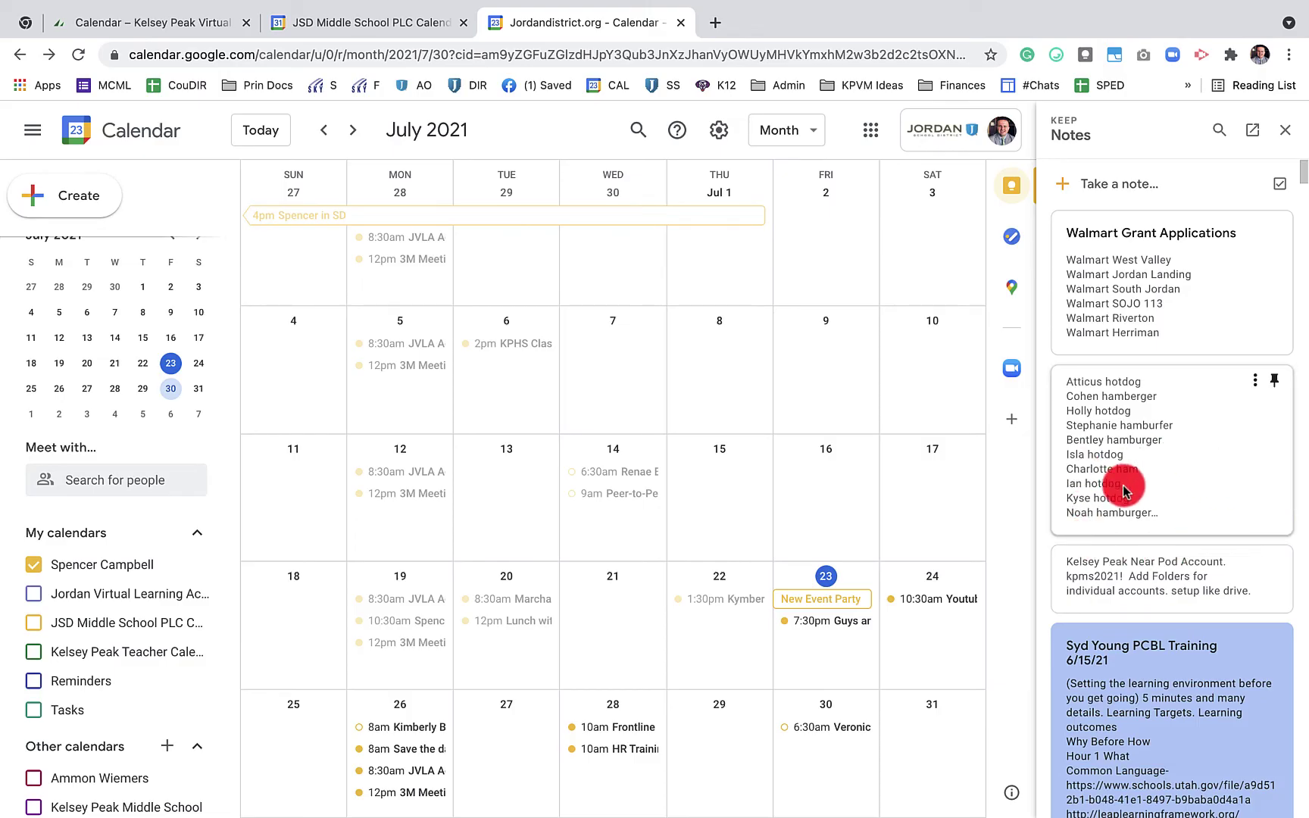
Create a new Keep note reading 'This is a note'
{"action": "left_click", "coordinate": [1128, 188]}
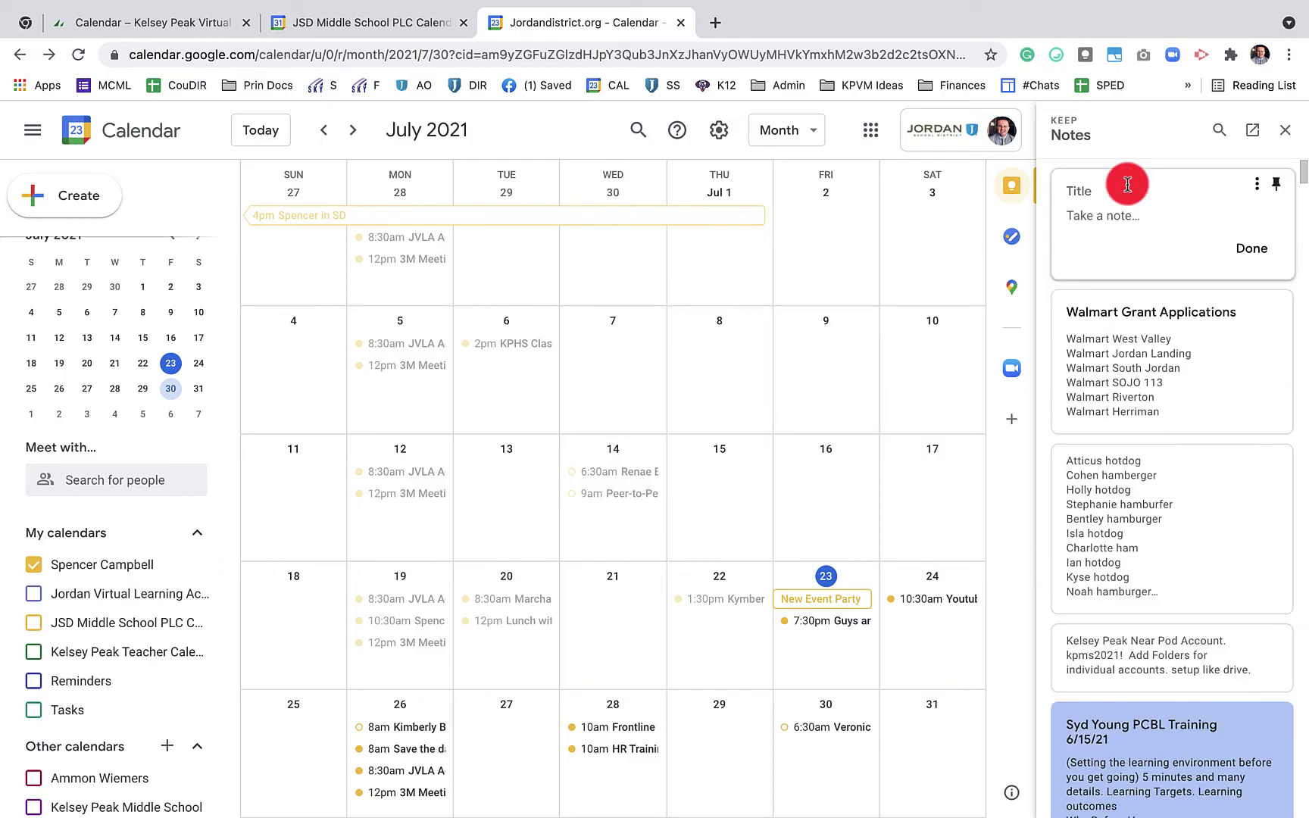
{"action": "type", "text": "This is a note"}
{"action": "left_click", "coordinate": [1248, 247]}
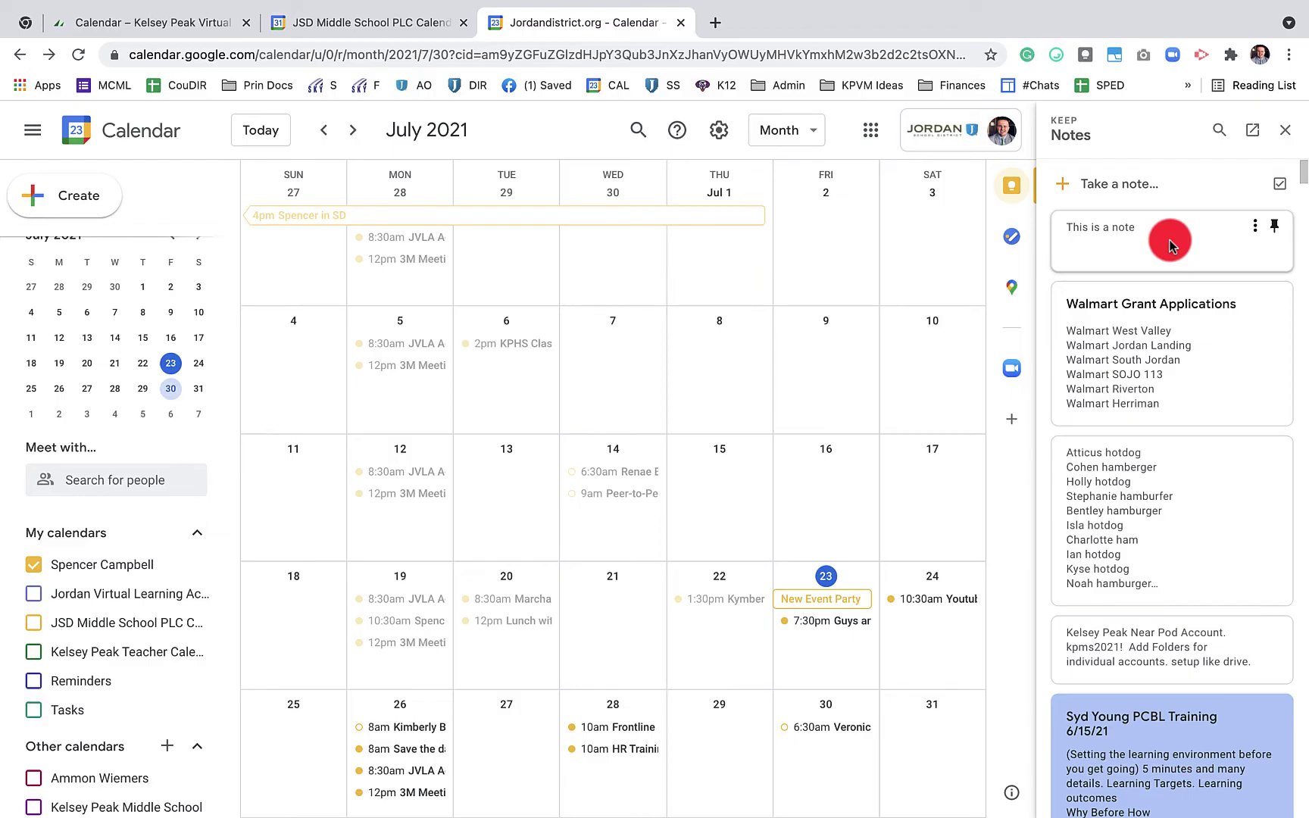
Reopen the note, view its extra options, and close it unchanged
{"action": "left_click", "coordinate": [1169, 239]}
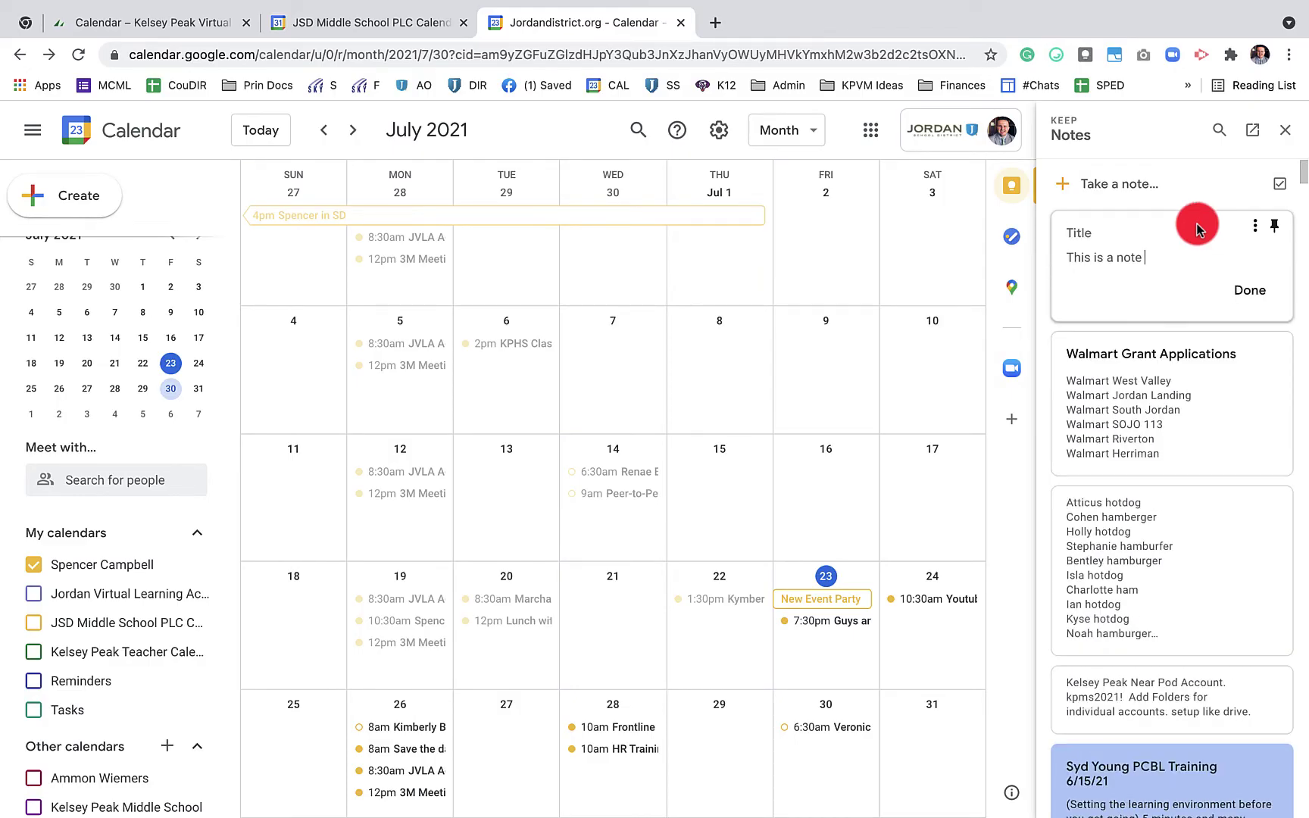
{"action": "left_click", "coordinate": [1254, 226]}
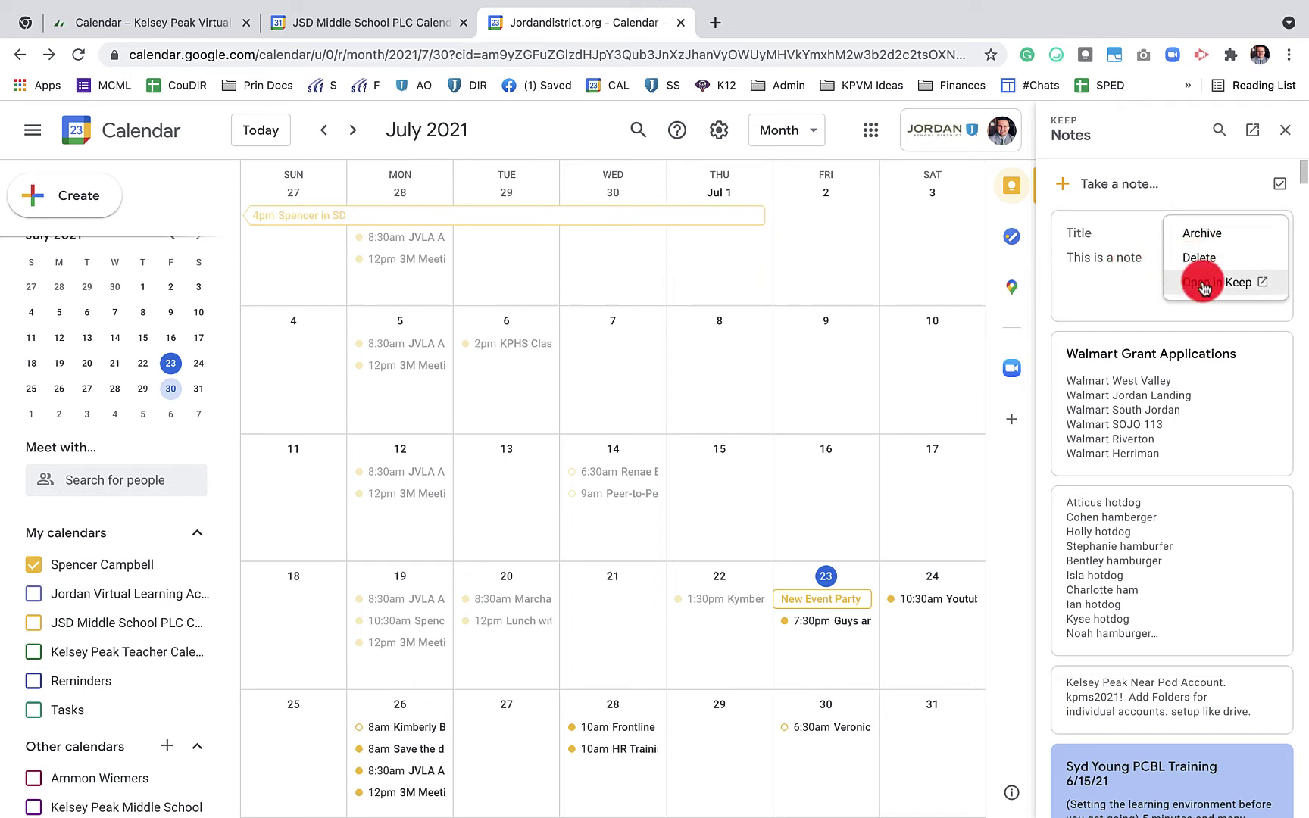
{"action": "left_click", "coordinate": [1104, 280]}
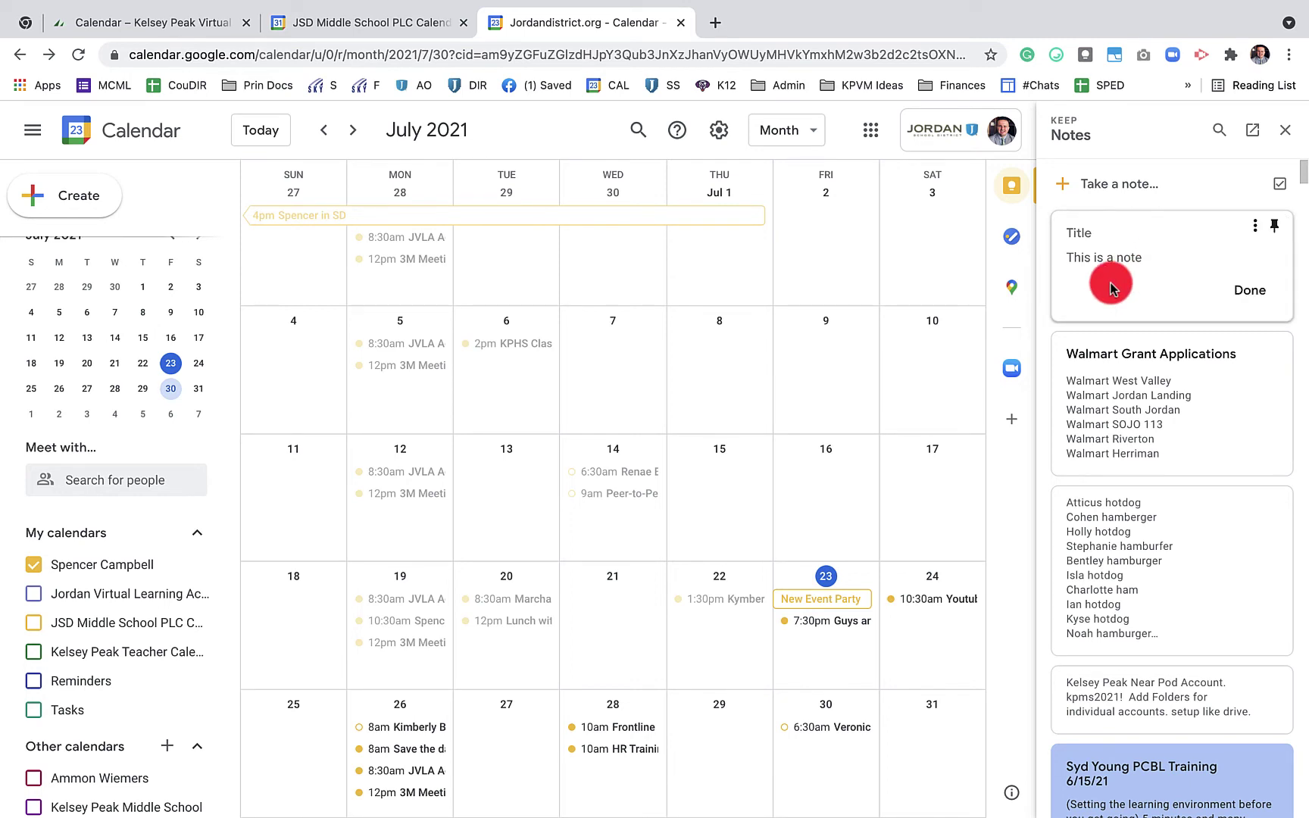
{"action": "left_click", "coordinate": [1251, 291]}
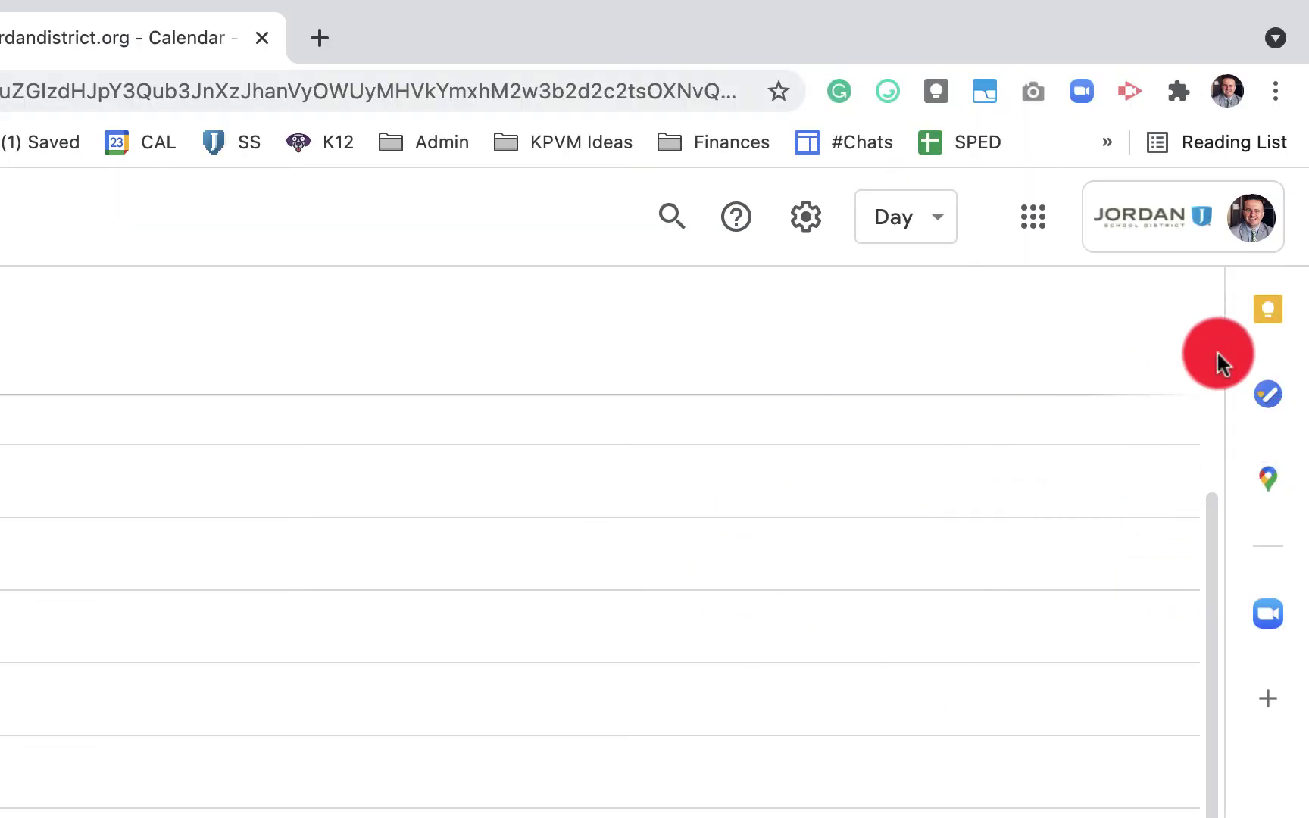
Create a new task list named 'Video Tutorials'
{"action": "left_click", "coordinate": [1273, 398]}
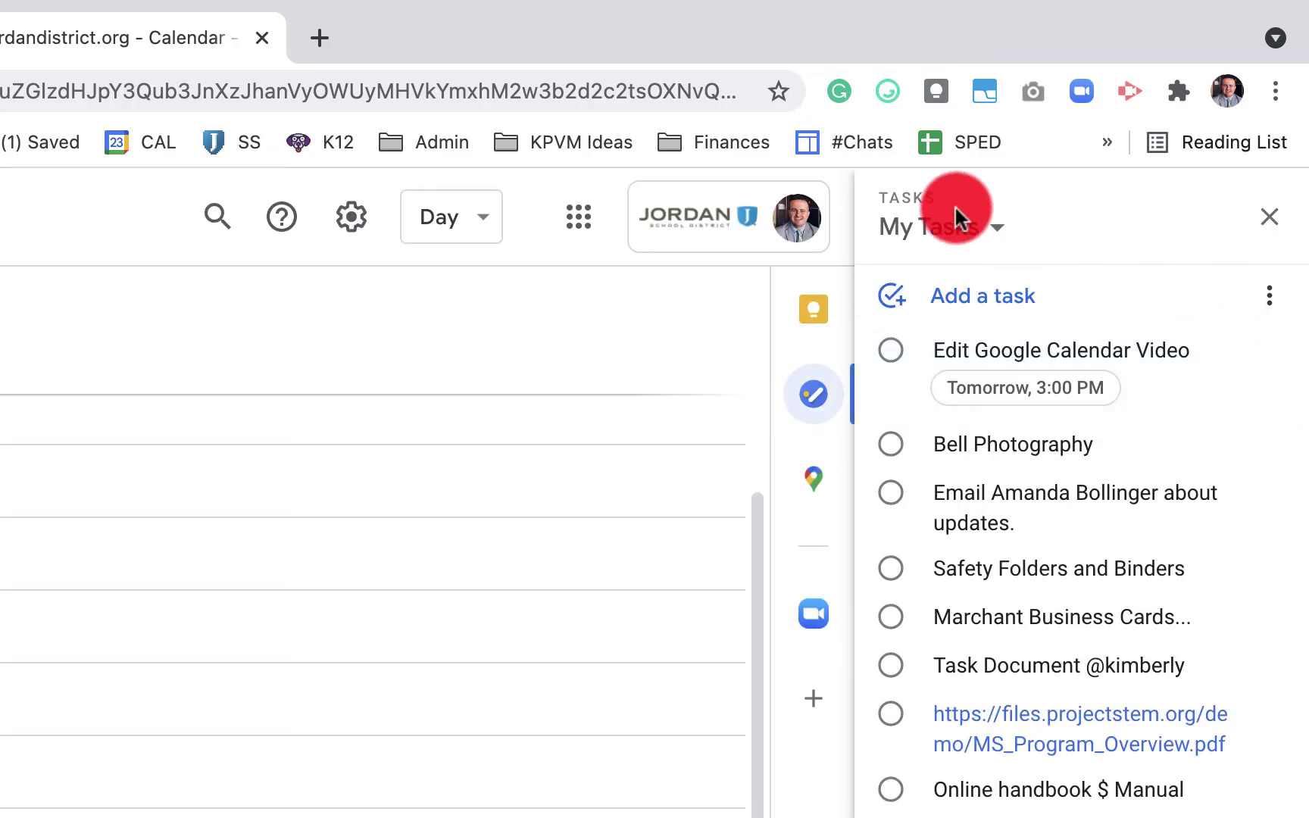
{"action": "left_click", "coordinate": [992, 245]}
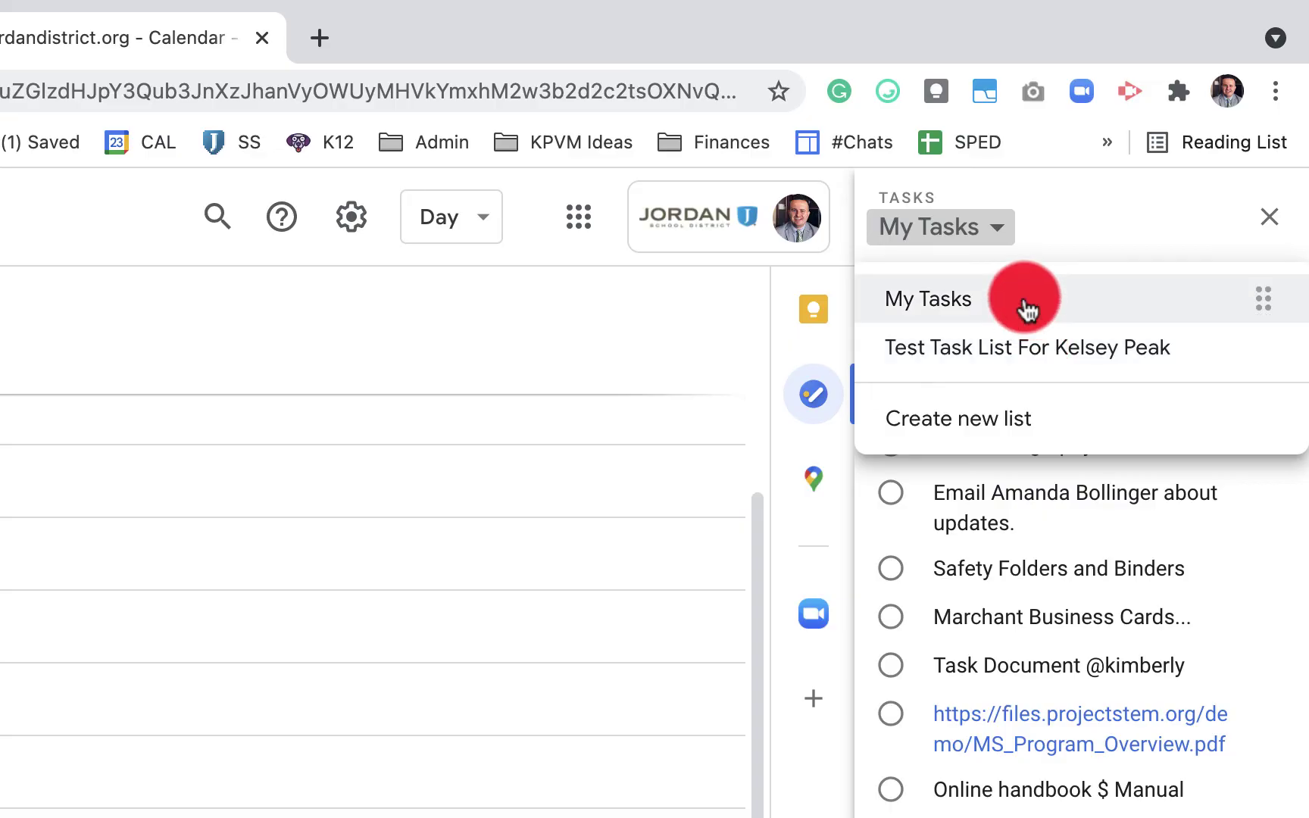
{"action": "left_click", "coordinate": [1002, 417]}
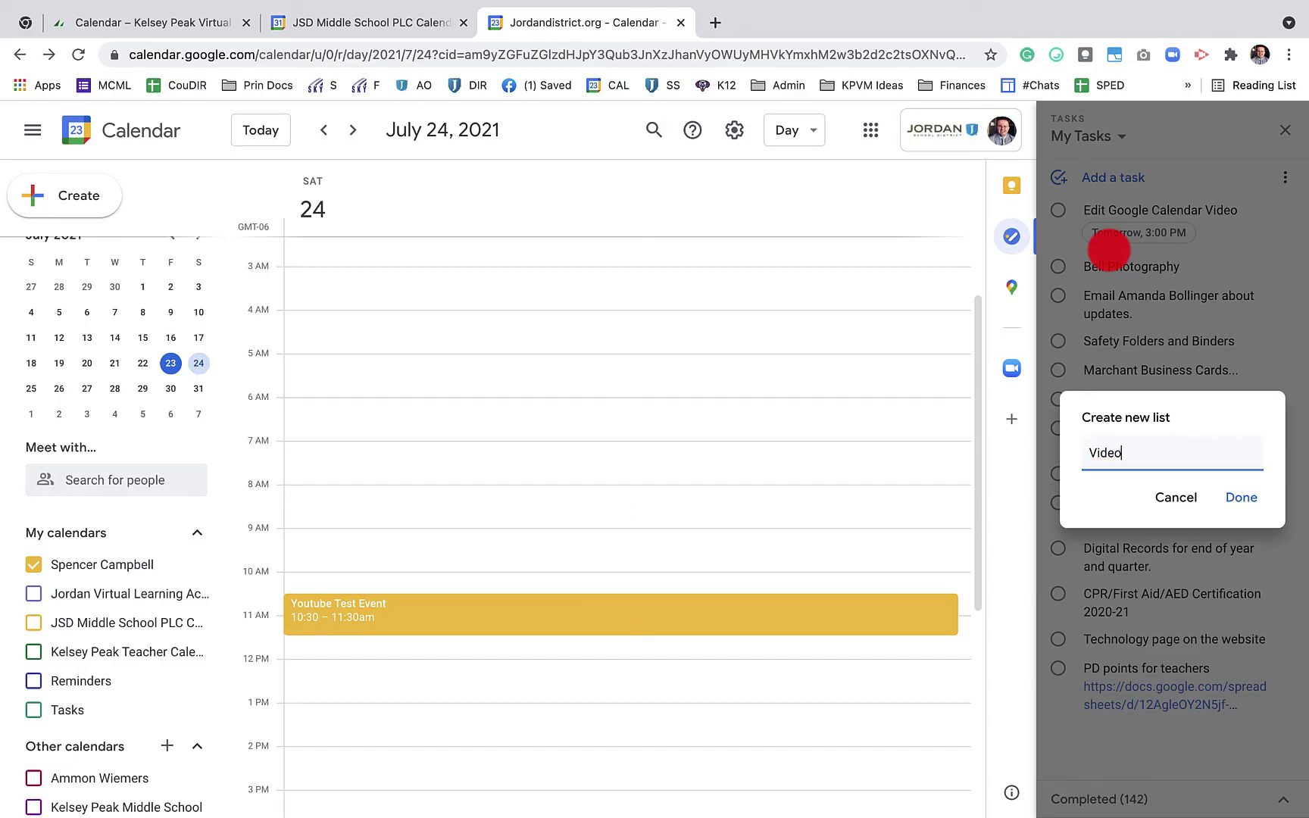
{"action": "type", "text": "Video Tutorials"}
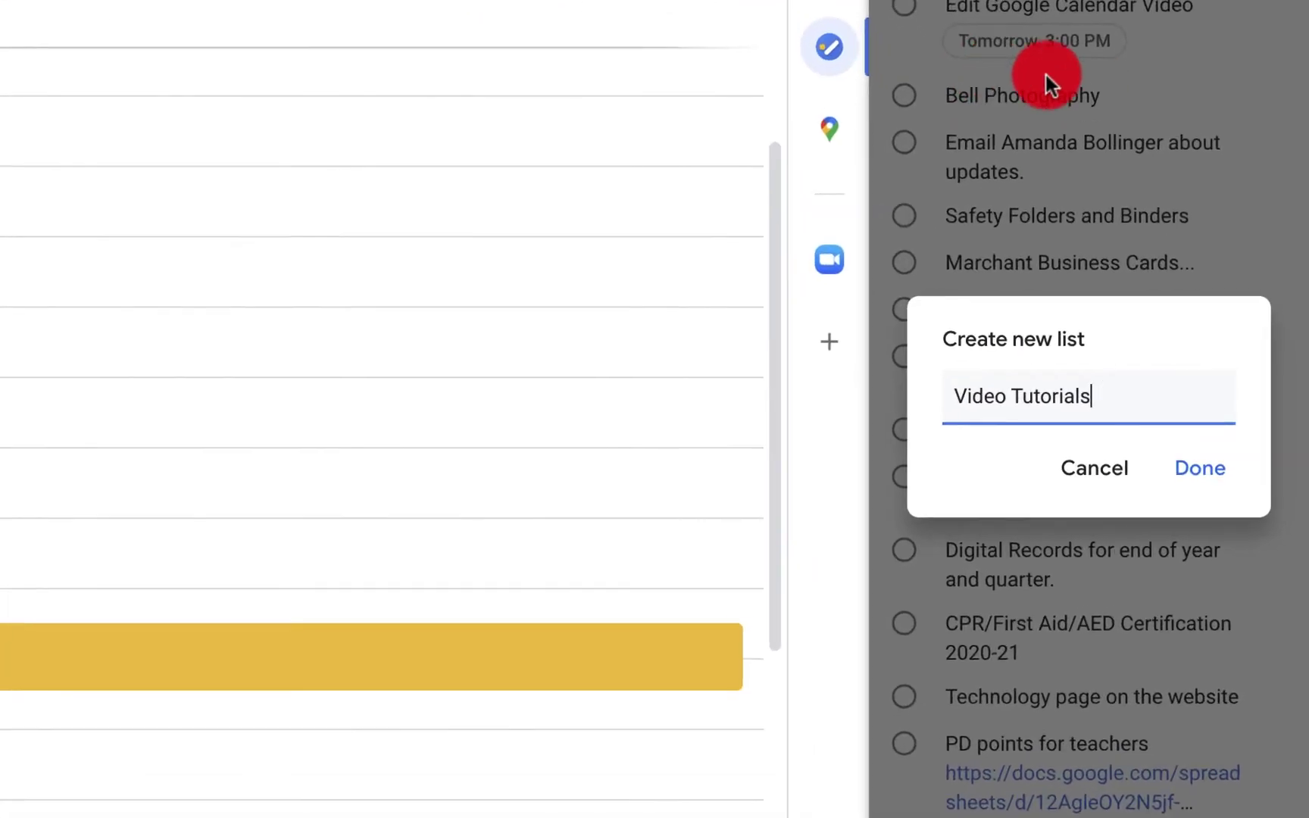
{"action": "left_click", "coordinate": [1239, 498]}
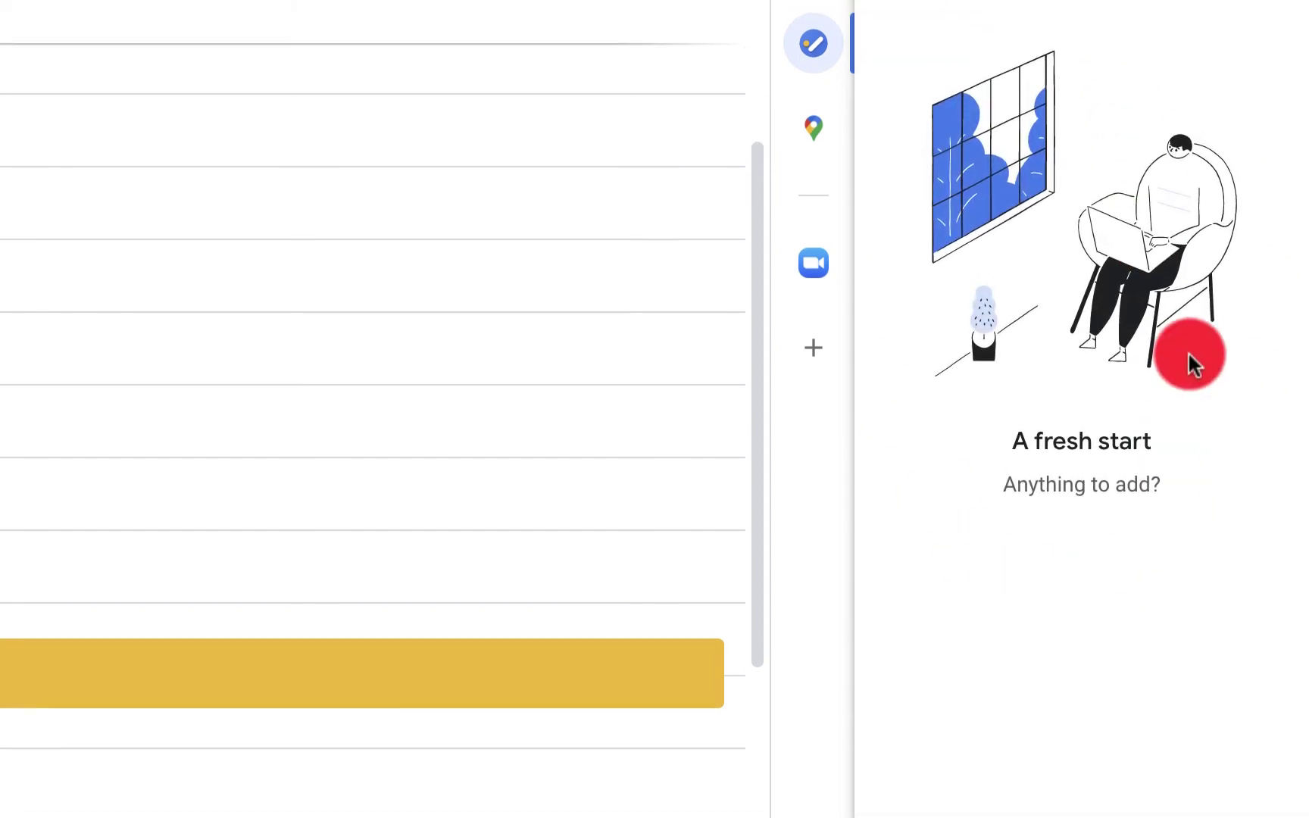
Add the task 'Edit This video' due July 24 at 3:00 PM
{"action": "left_click", "coordinate": [1004, 317]}
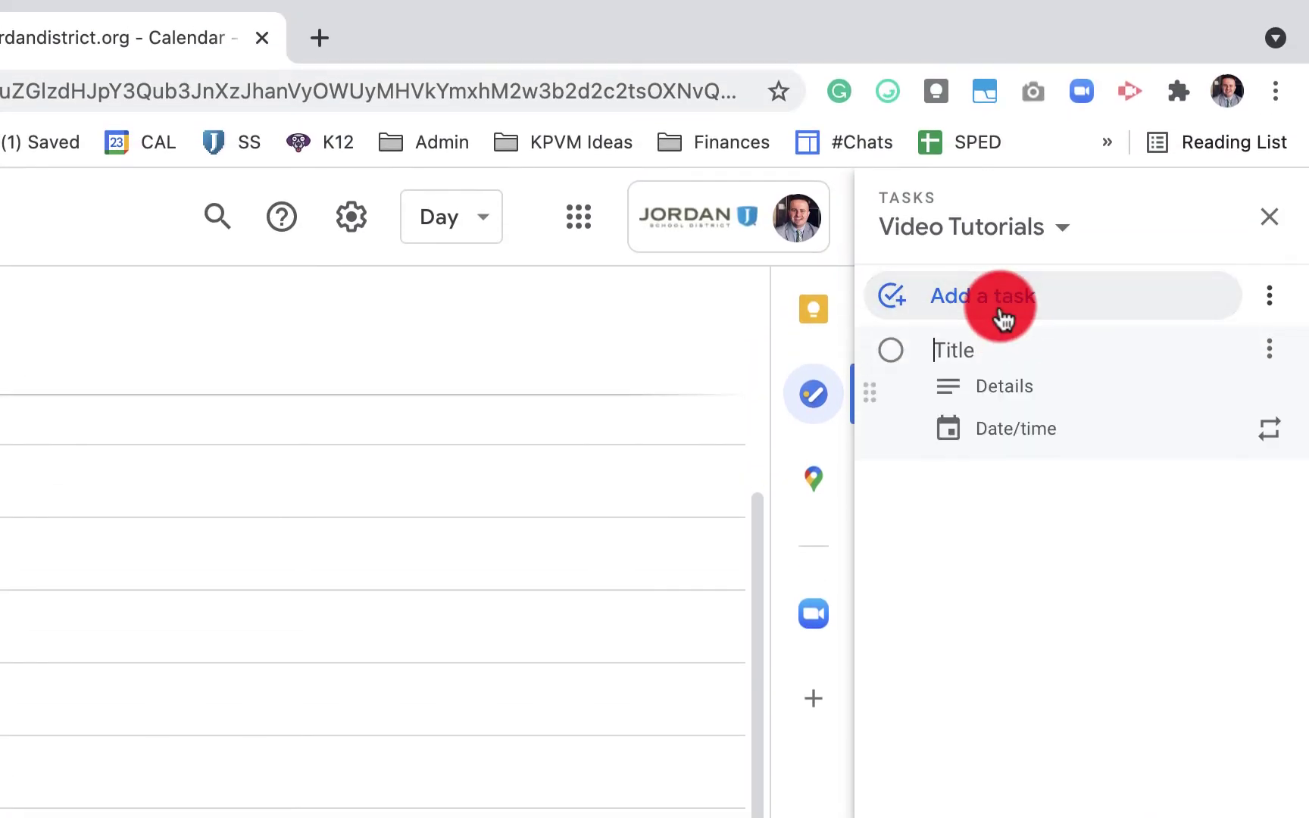
{"action": "left_click", "coordinate": [969, 351]}
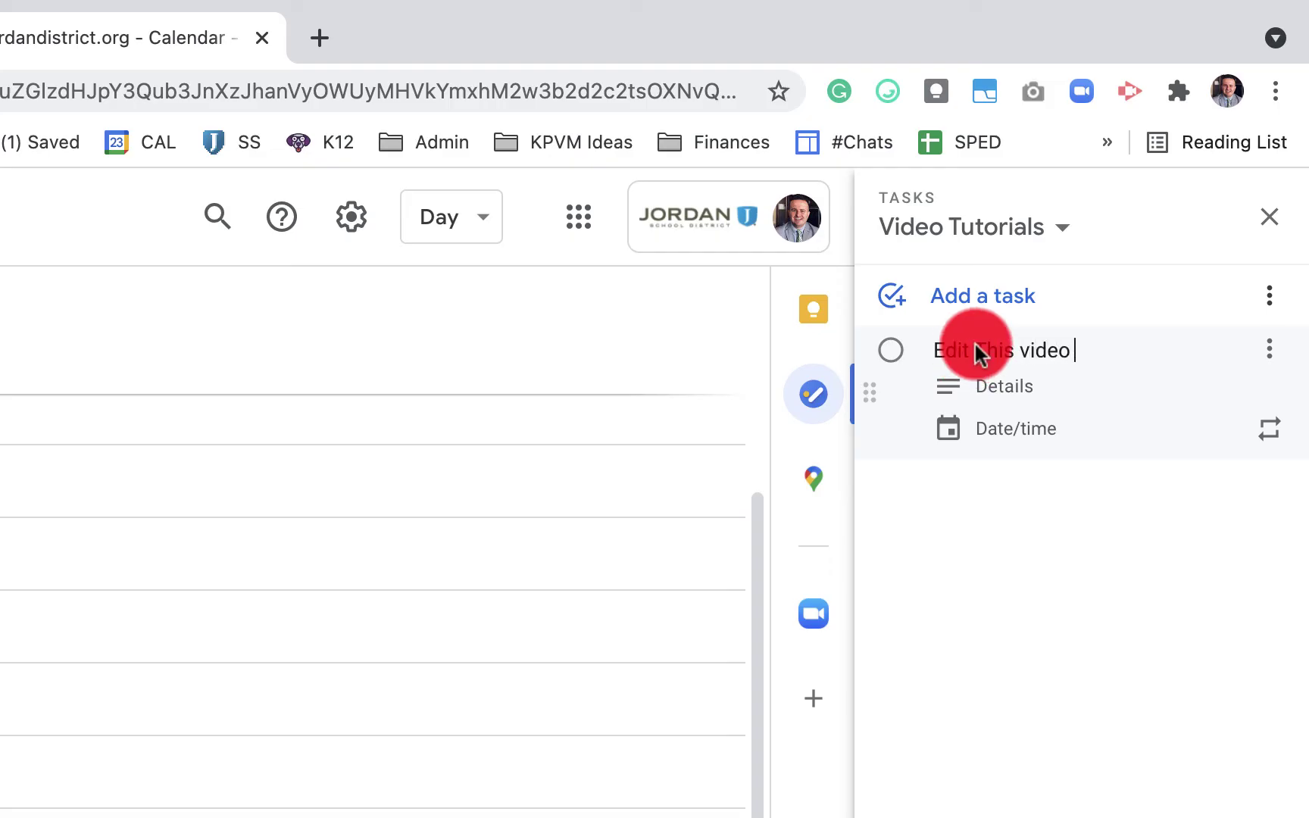
{"action": "left_click", "coordinate": [1046, 447]}
{"action": "left_click", "coordinate": [1208, 575]}
{"action": "left_click", "coordinate": [1244, 500]}
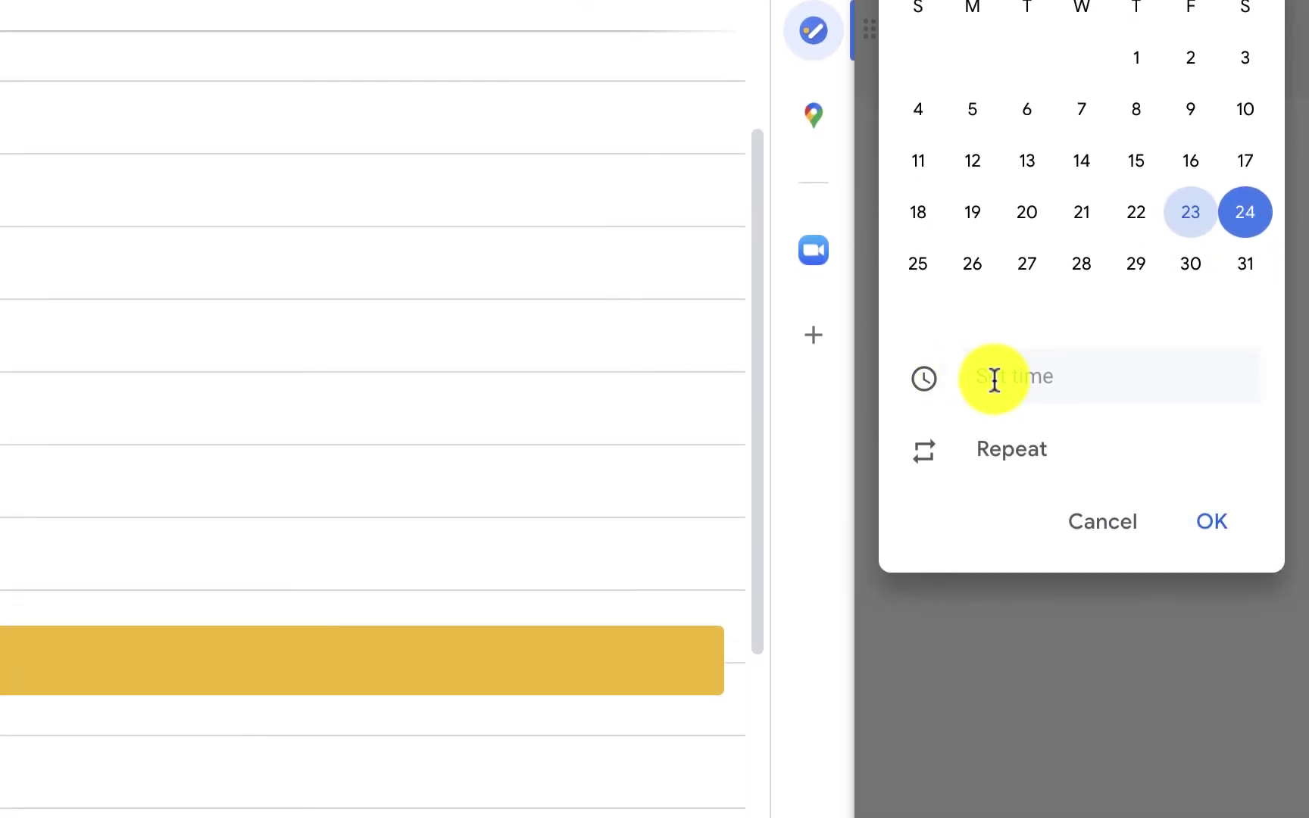
{"action": "left_click", "coordinate": [994, 379]}
{"action": "scroll", "coordinate": [996, 606], "scroll_direction": "down", "scroll_amount": 10}
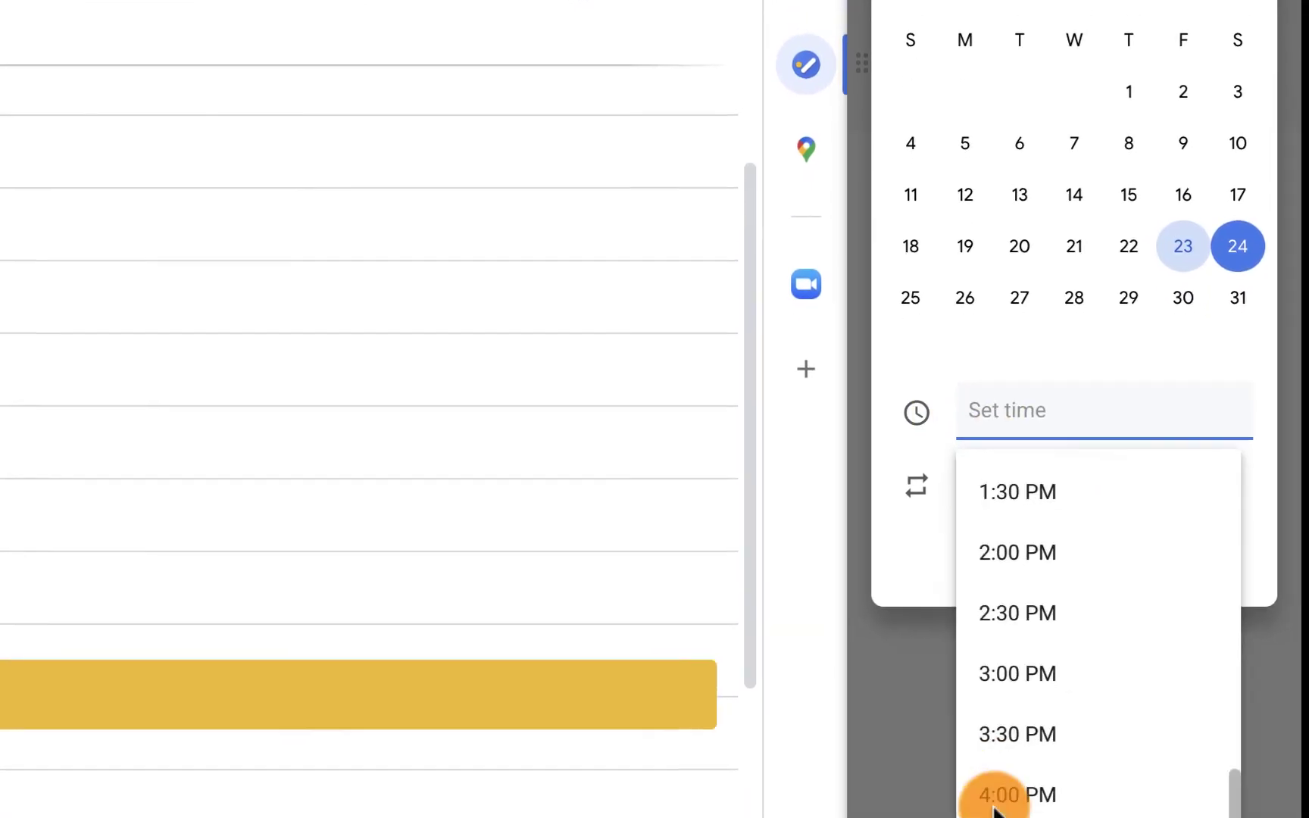
{"action": "left_click_drag", "start_coordinate": [1000, 761], "coordinate": [1042, 614]}
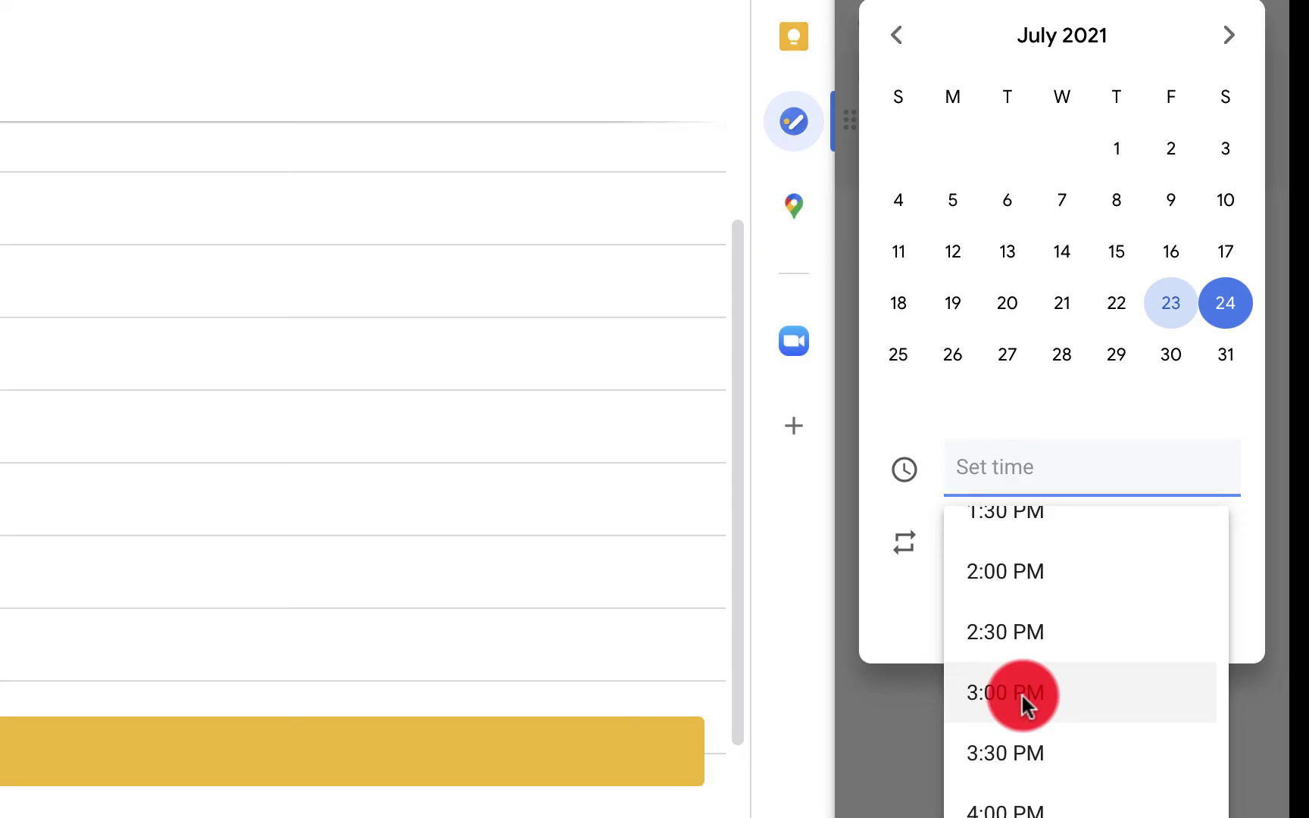
{"action": "left_click", "coordinate": [1022, 696]}
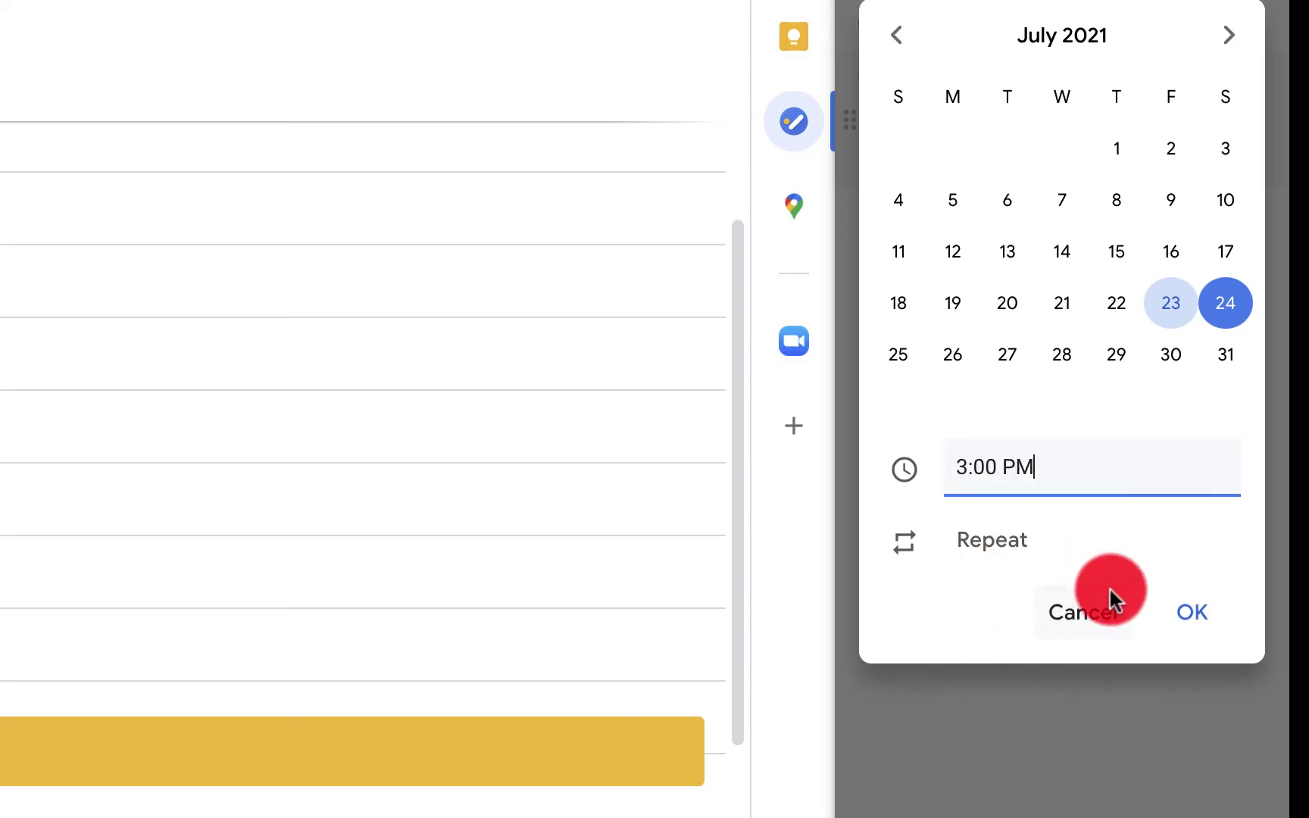
{"action": "left_click", "coordinate": [1179, 612]}
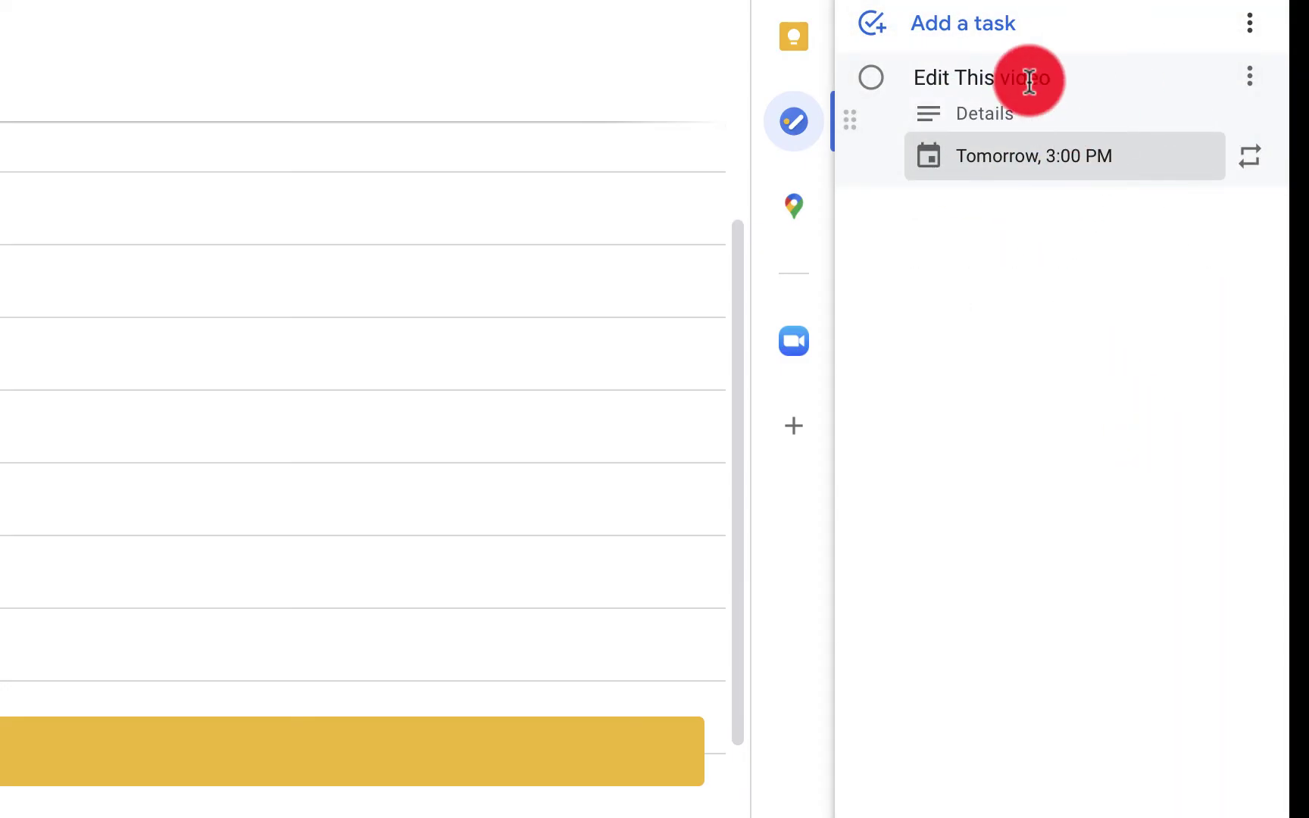
Check the My Tasks list, return to Video Tutorials, and close the Tasks panel
{"action": "left_click", "coordinate": [1045, 212]}
{"action": "left_click", "coordinate": [1028, 301]}
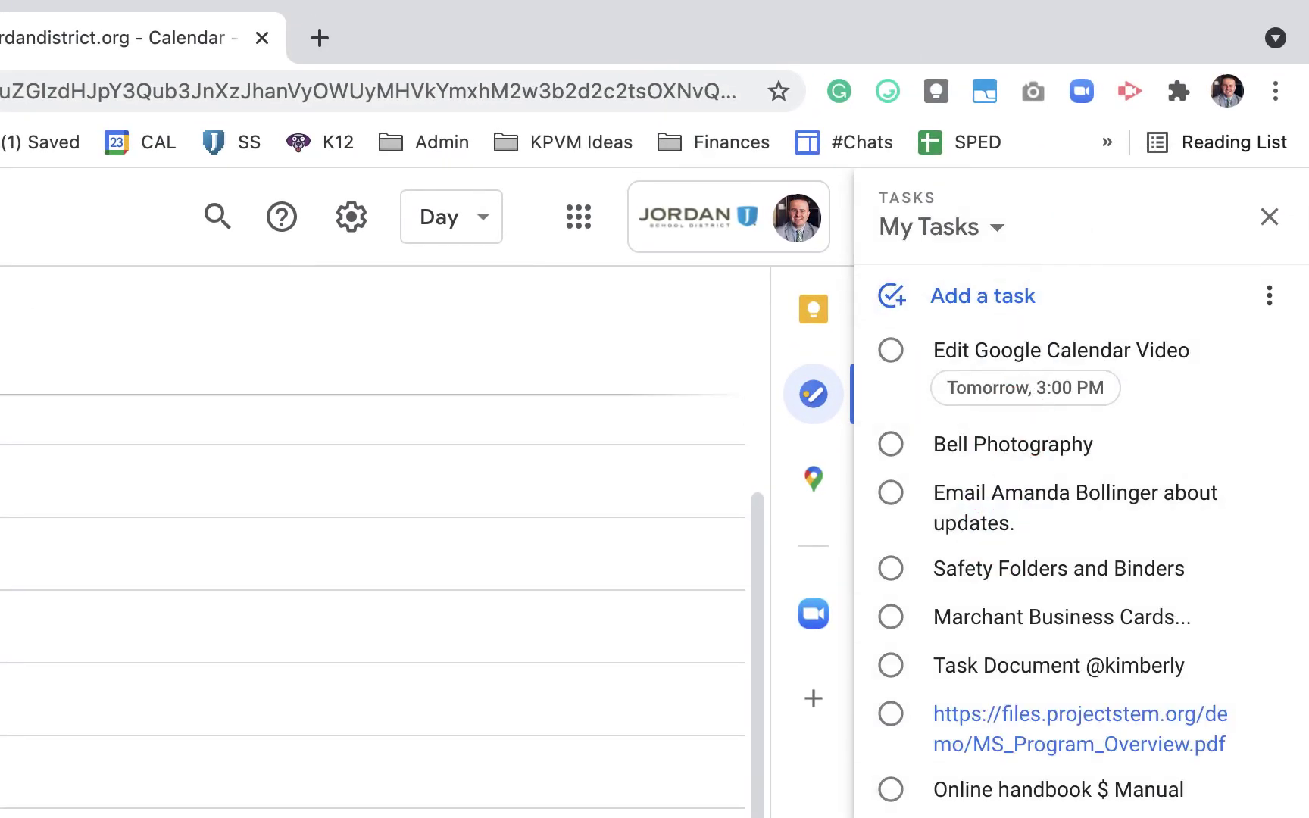
{"action": "left_click", "coordinate": [1004, 226]}
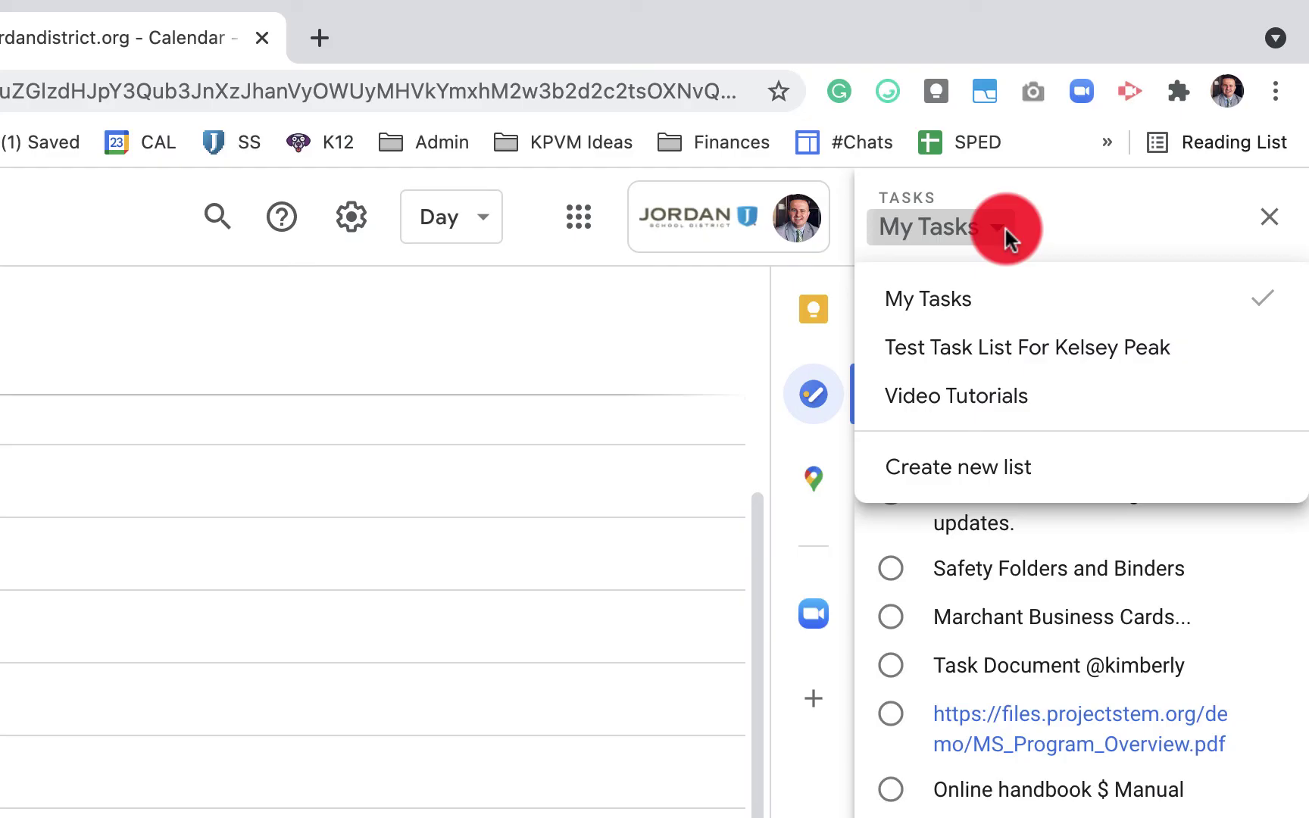
{"action": "left_click", "coordinate": [1008, 421]}
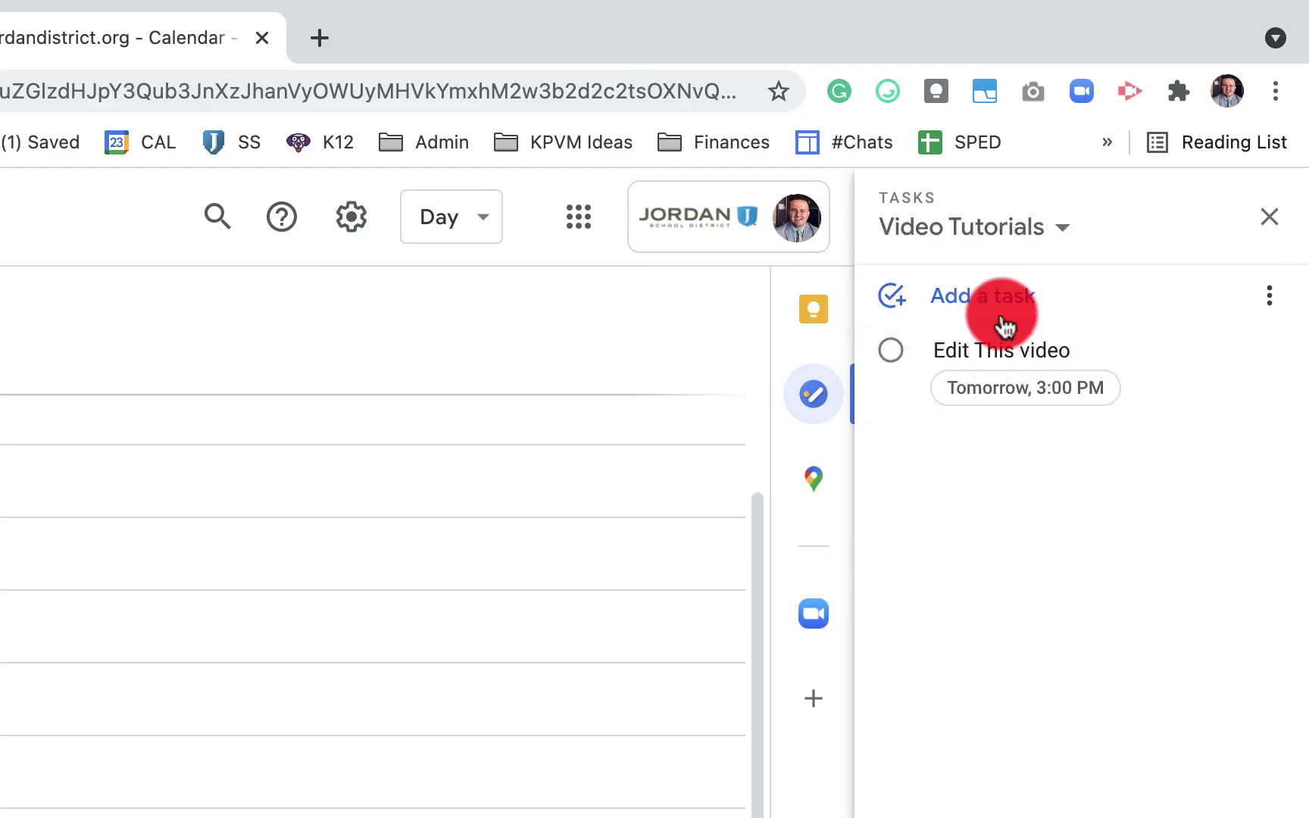
{"action": "left_click", "coordinate": [1269, 217]}
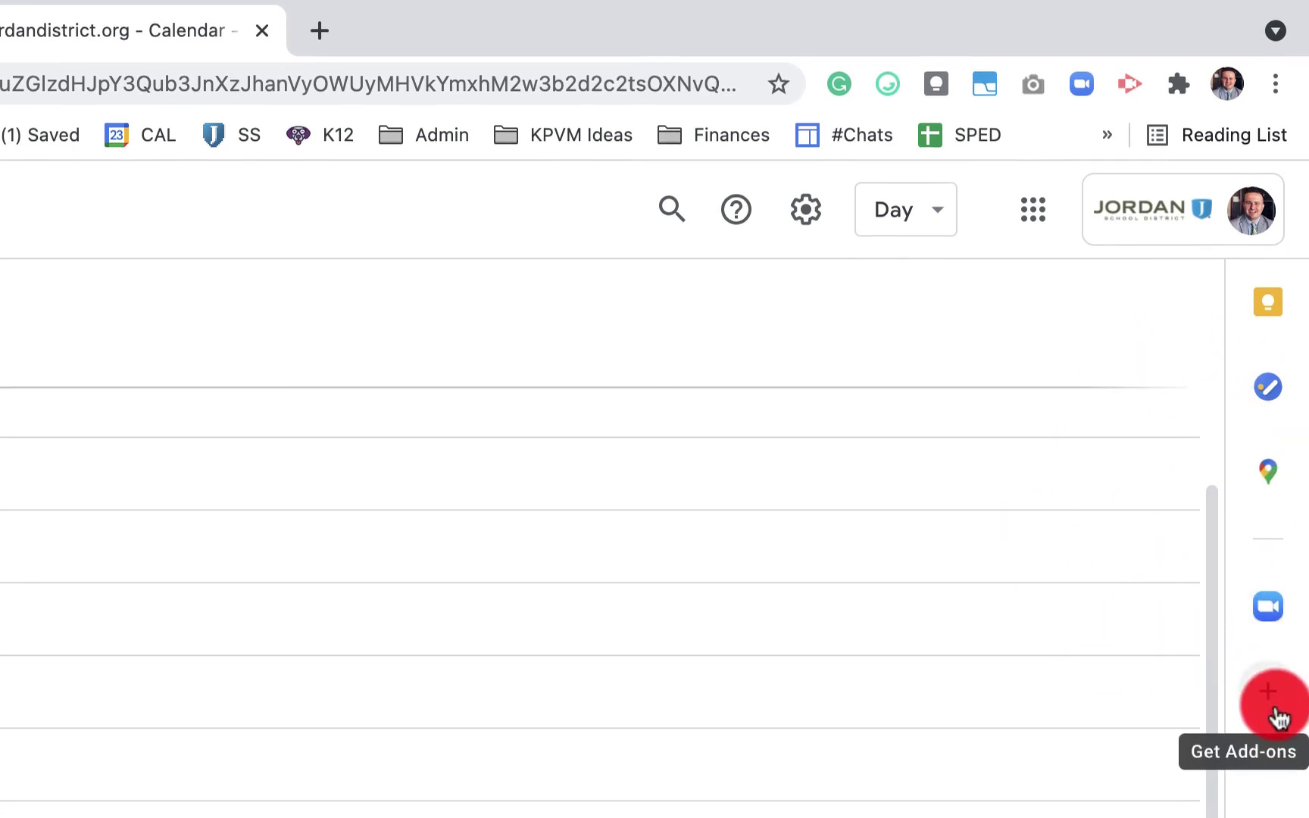
Open the Workspace Marketplace and scroll through the Works with Calendar add-ons
{"action": "left_click", "coordinate": [1277, 716]}
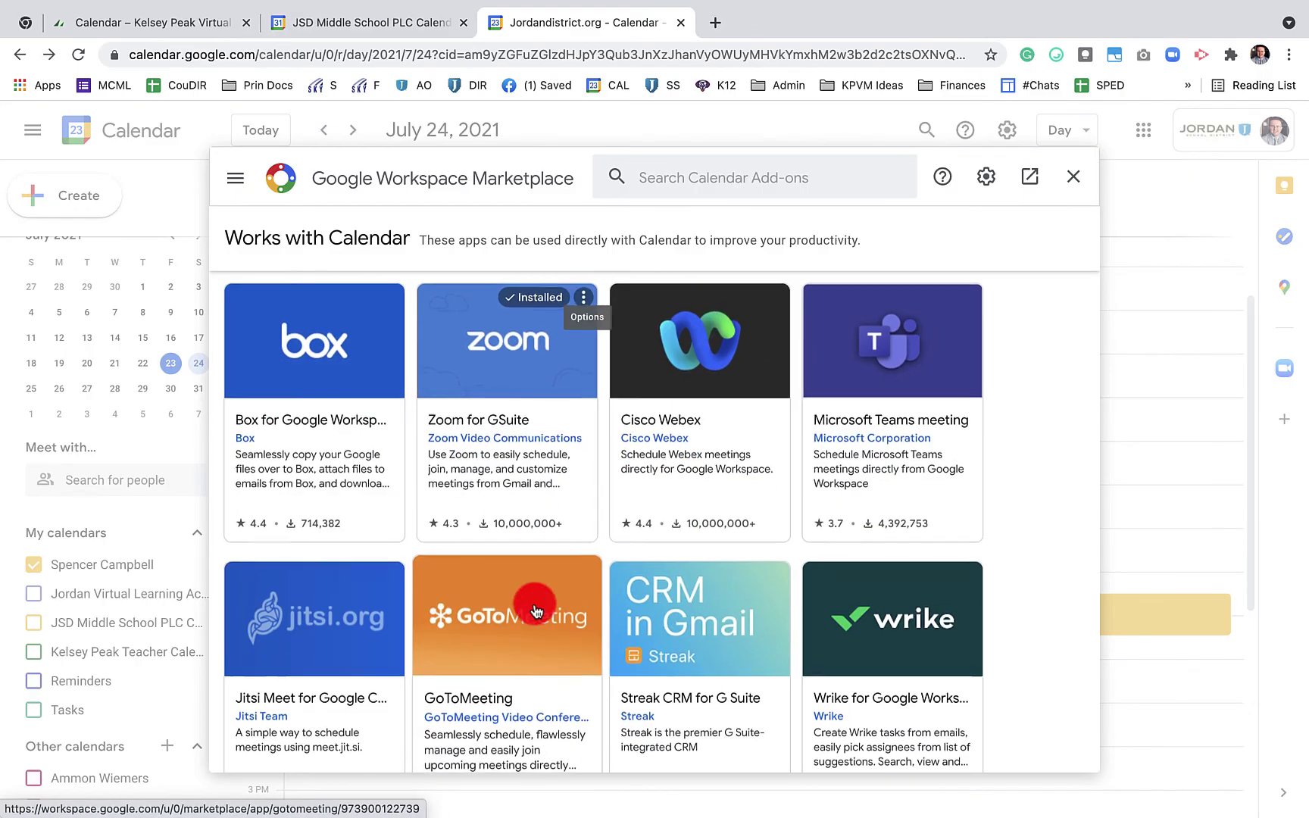
{"action": "scroll", "coordinate": [534, 610], "scroll_direction": "down", "scroll_amount": 8}
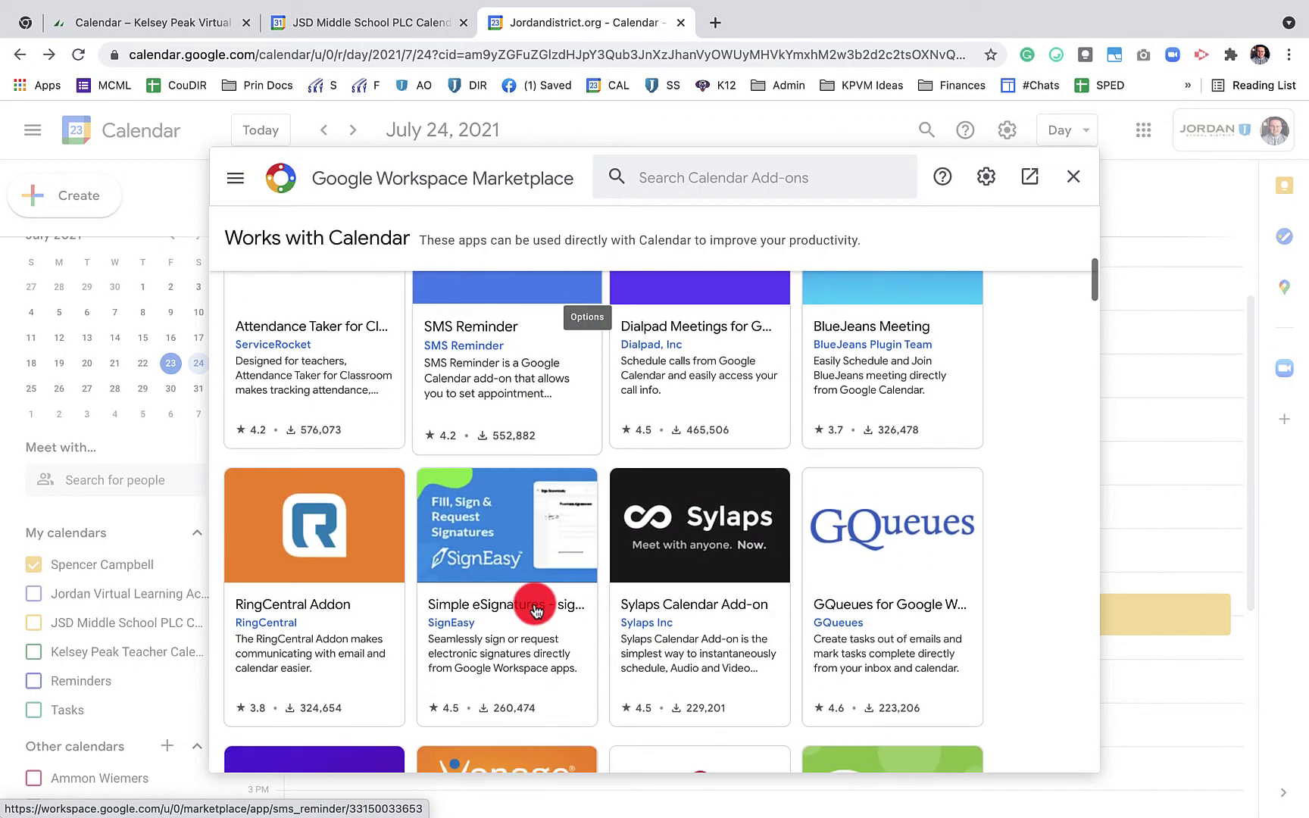
{"action": "scroll", "coordinate": [534, 610], "scroll_direction": "down", "scroll_amount": 10}
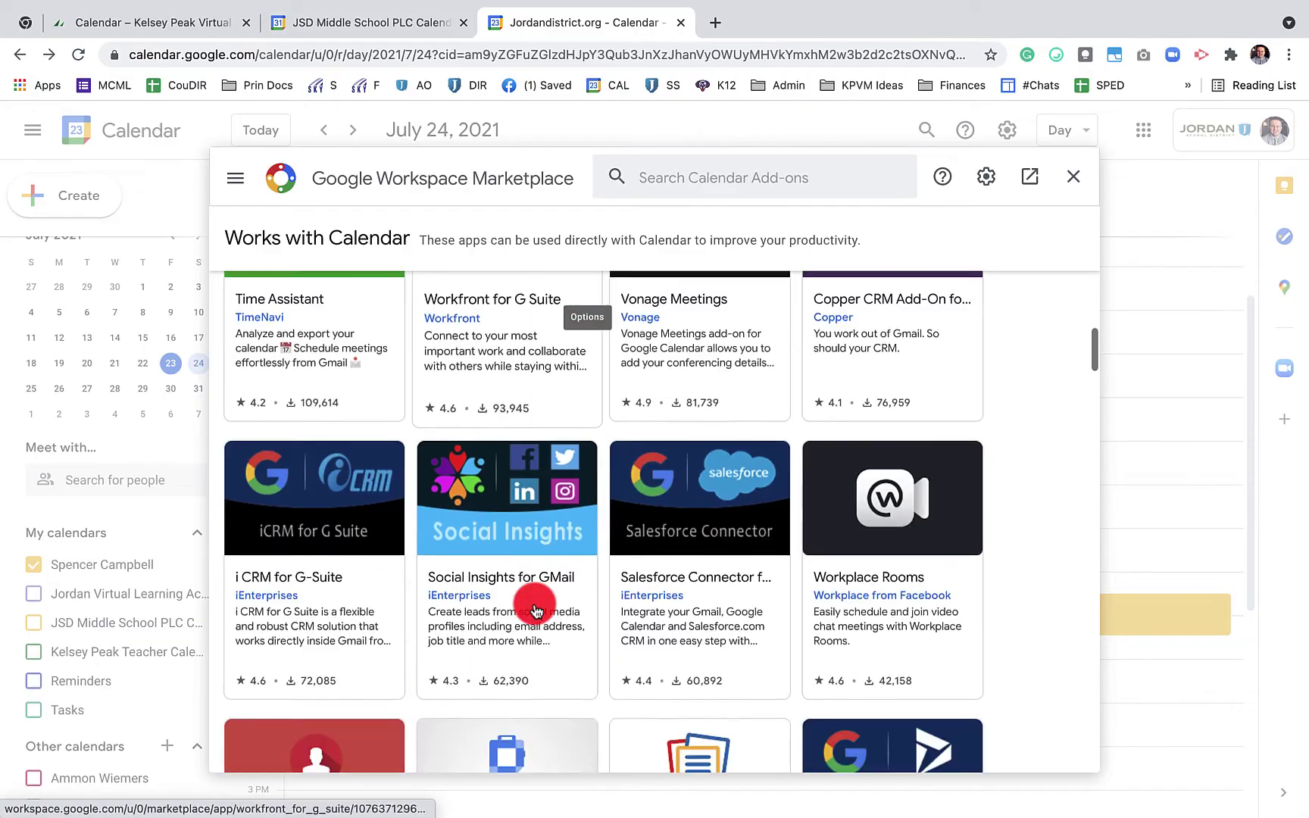
{"action": "scroll", "coordinate": [534, 610], "scroll_direction": "down", "scroll_amount": 10}
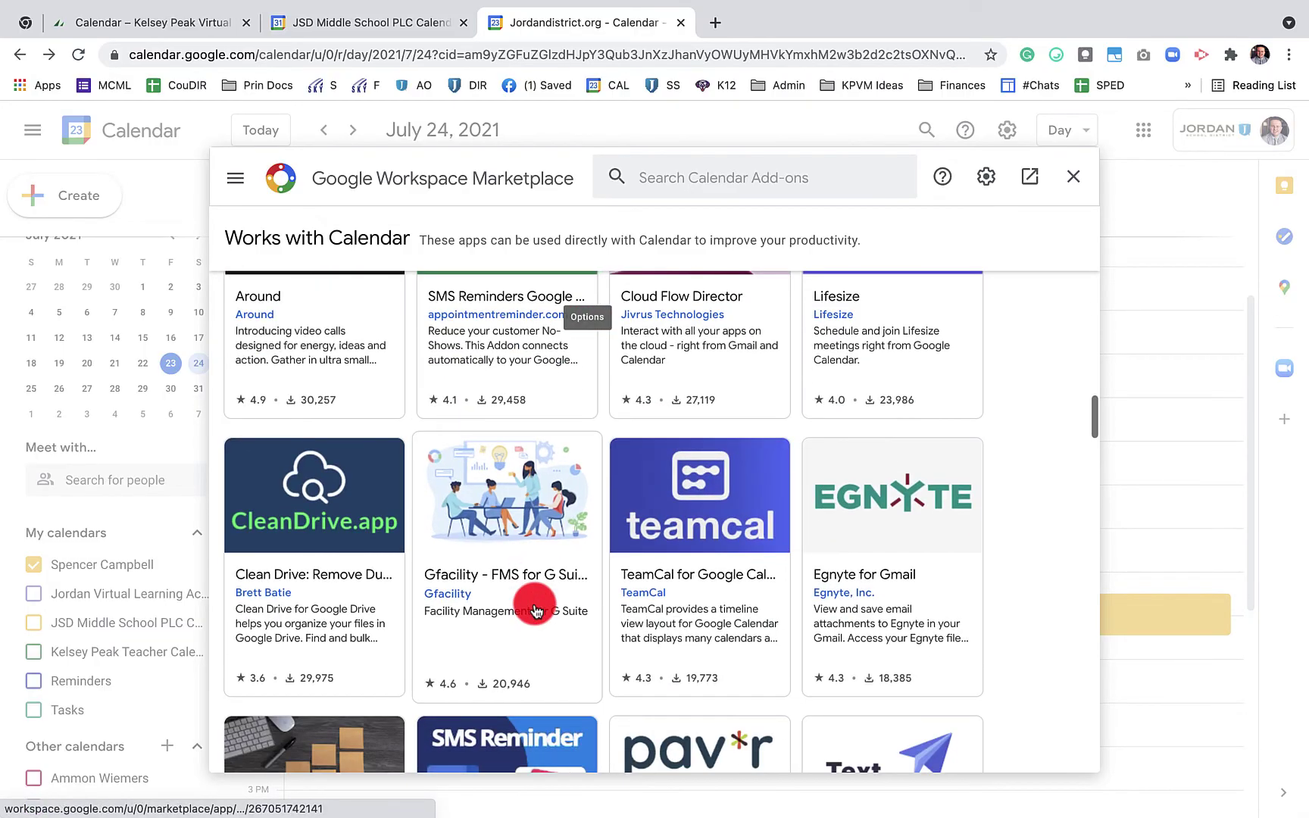
{"action": "scroll", "coordinate": [534, 610], "scroll_direction": "up", "scroll_amount": 20}
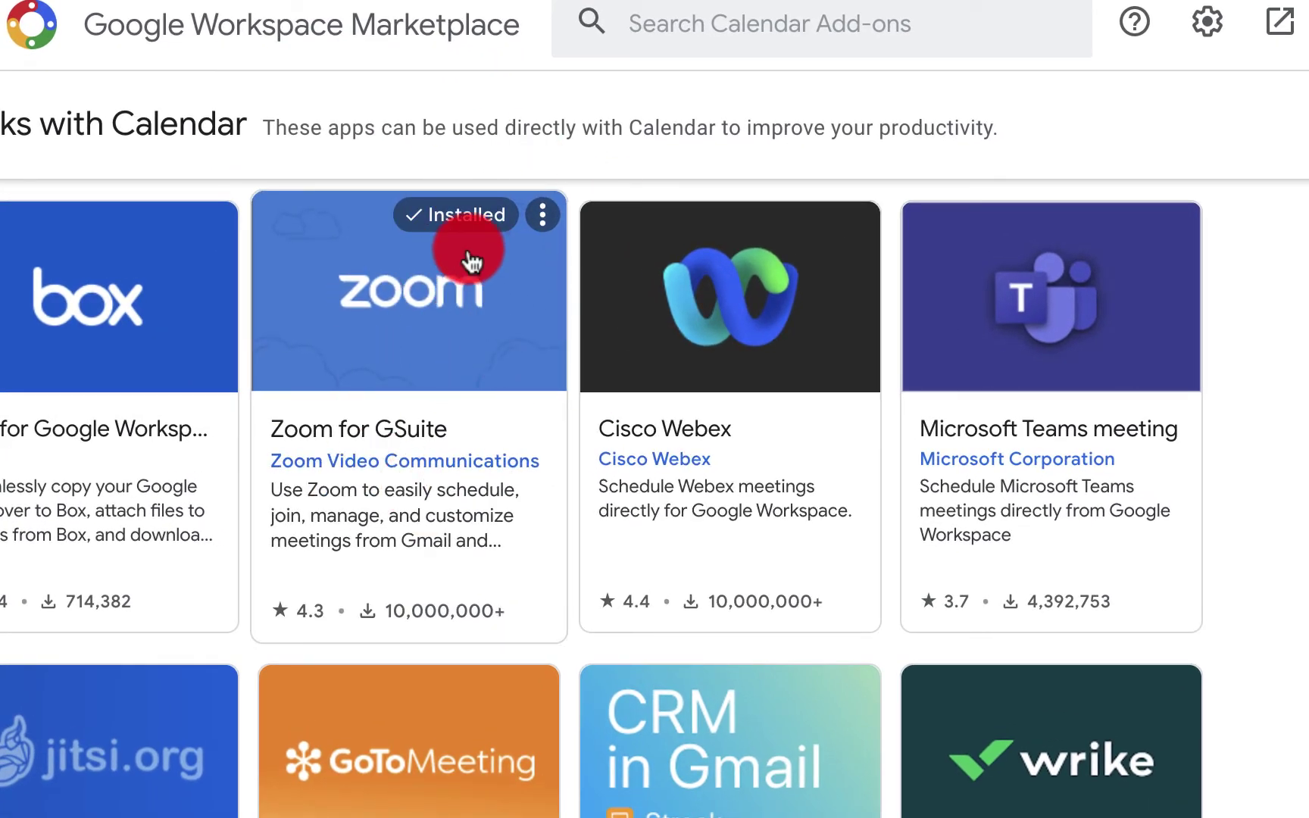
{"action": "scroll", "coordinate": [35, 569], "scroll_direction": "down", "scroll_amount": 5}
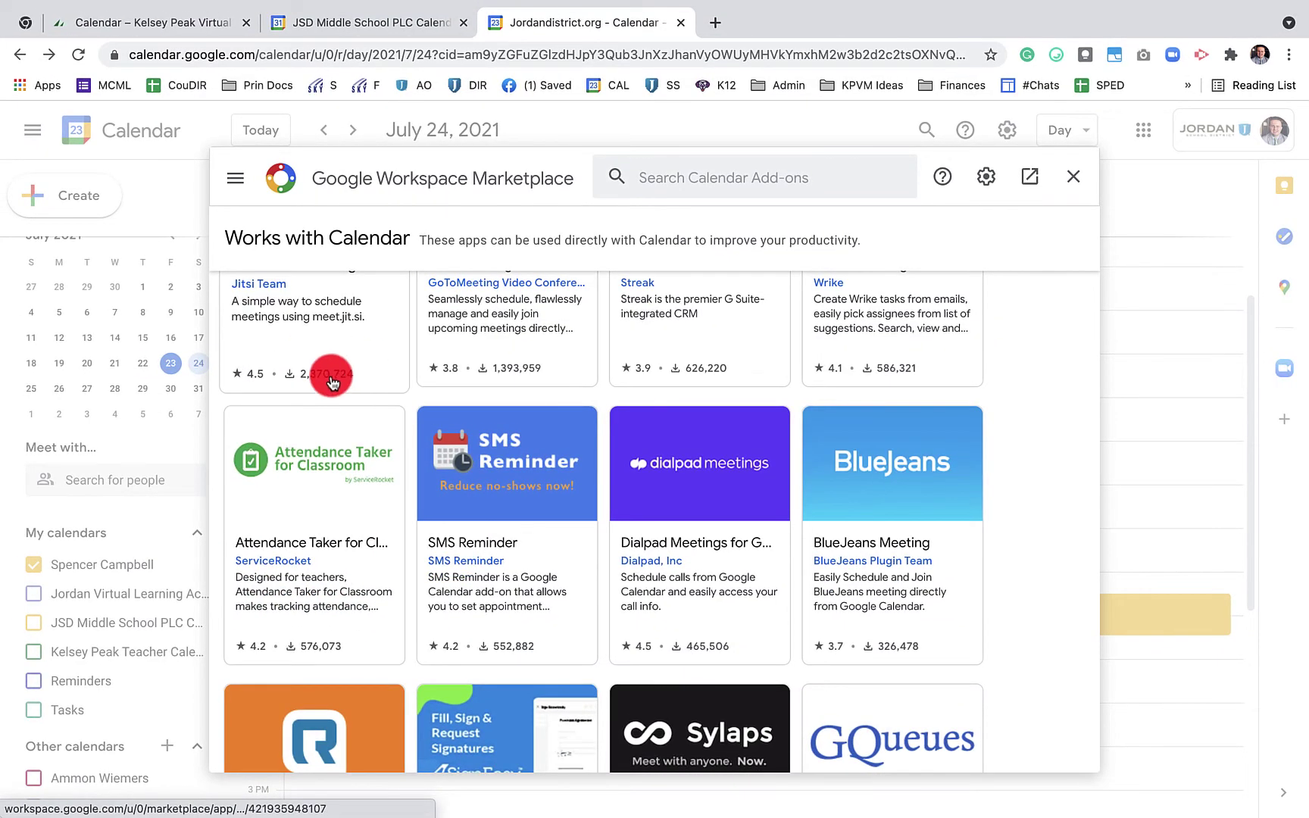
View the admin-blocked Attendance Taker add-on page, then return to the add-on list
{"action": "left_click", "coordinate": [329, 477]}
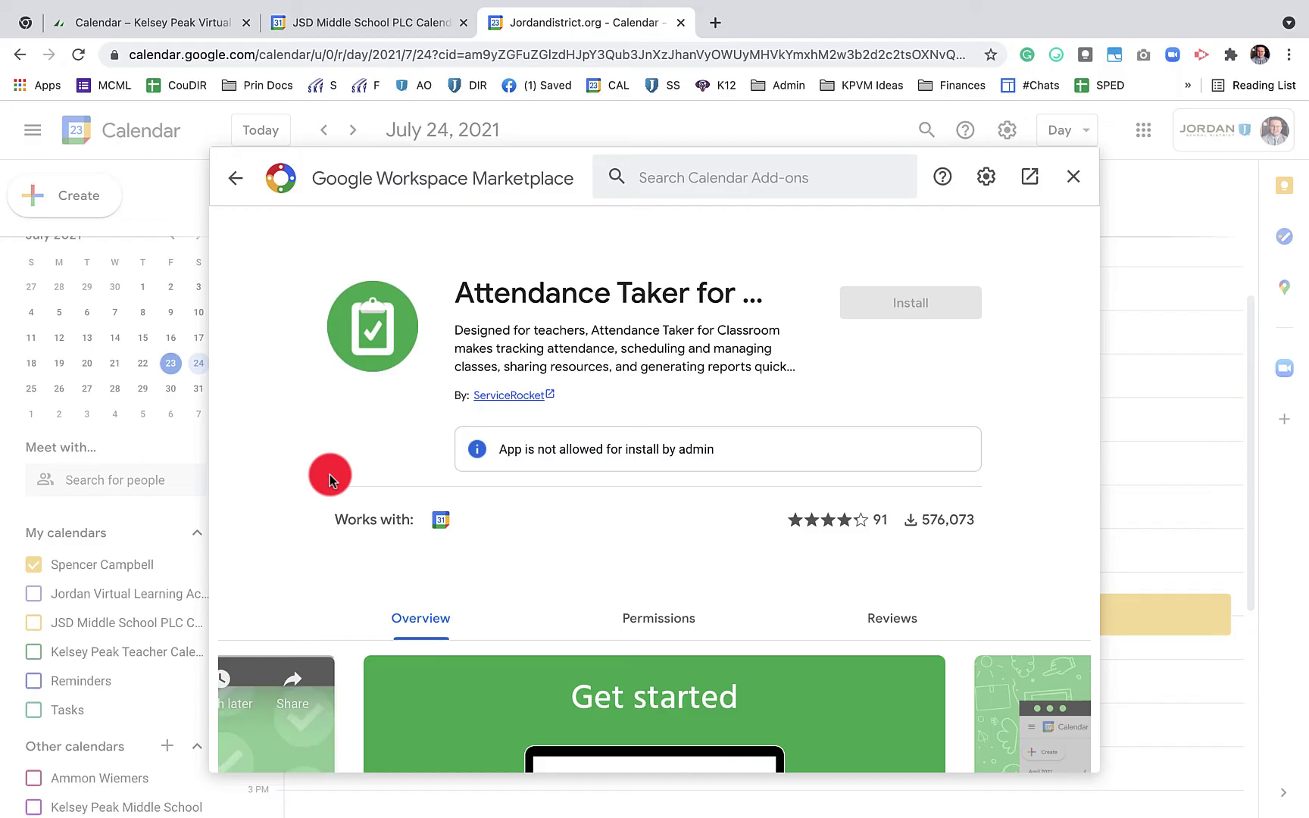
{"action": "scroll", "coordinate": [707, 490], "scroll_direction": "down", "scroll_amount": 2}
{"action": "scroll", "coordinate": [708, 490], "scroll_direction": "up", "scroll_amount": 2}
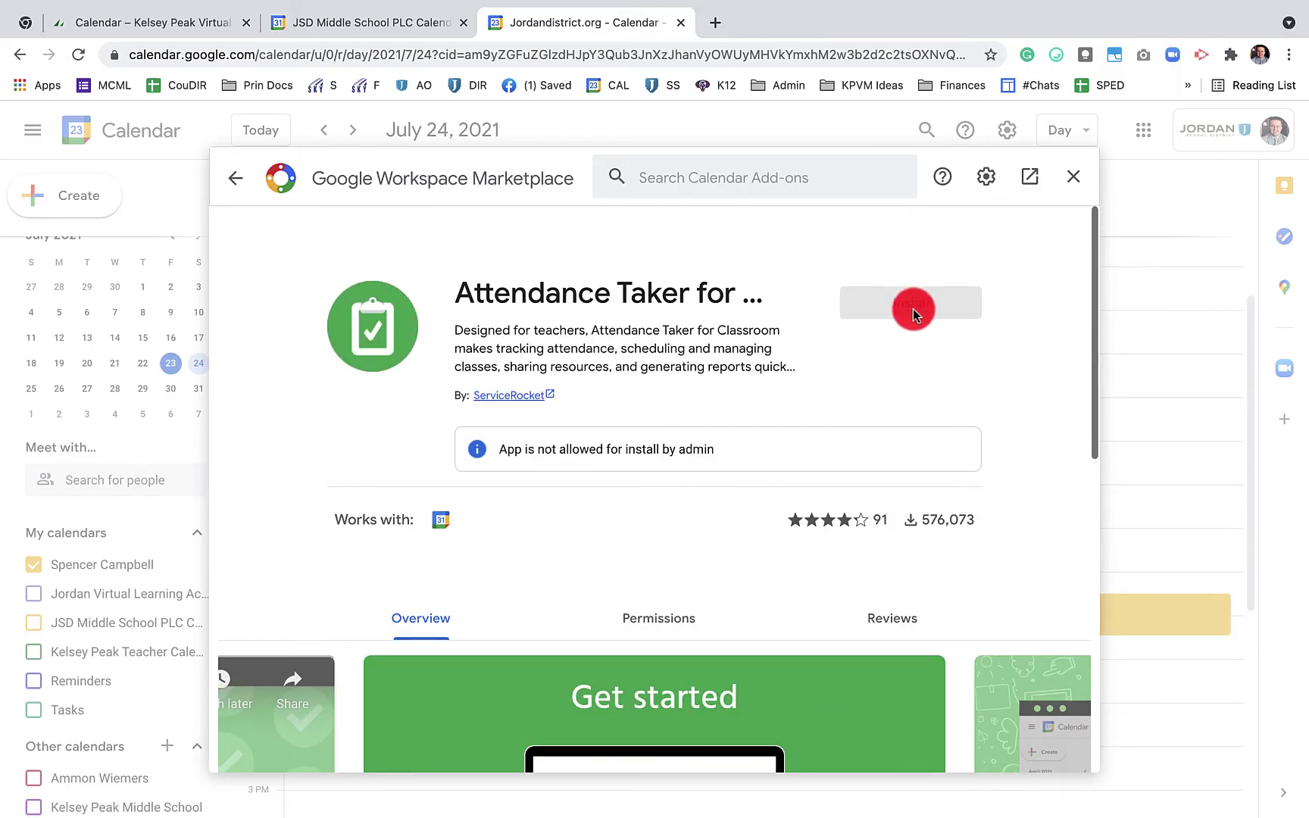
{"action": "left_click", "coordinate": [265, 190]}
Open Cisco Webex, cancel its installation, and close the Marketplace
{"action": "left_click", "coordinate": [718, 354]}
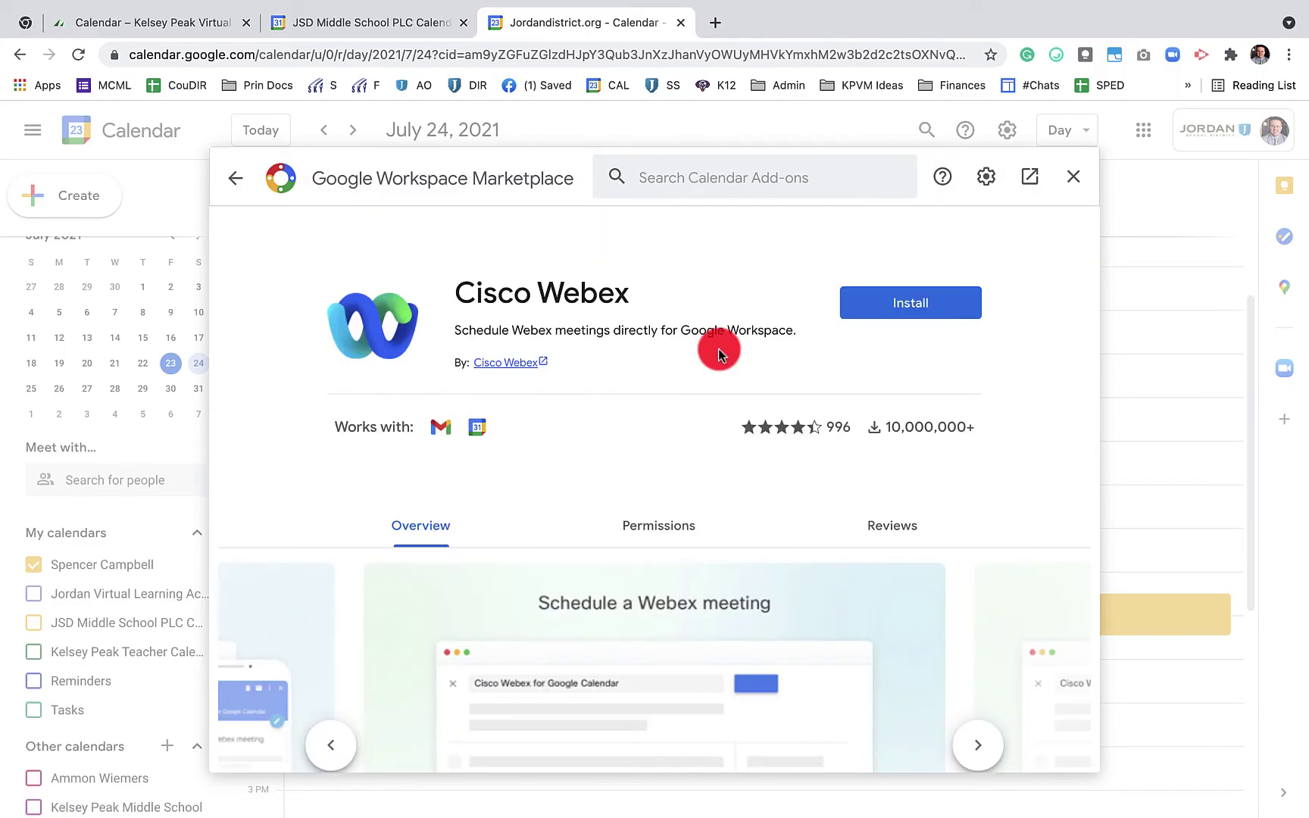
{"action": "left_click", "coordinate": [904, 303]}
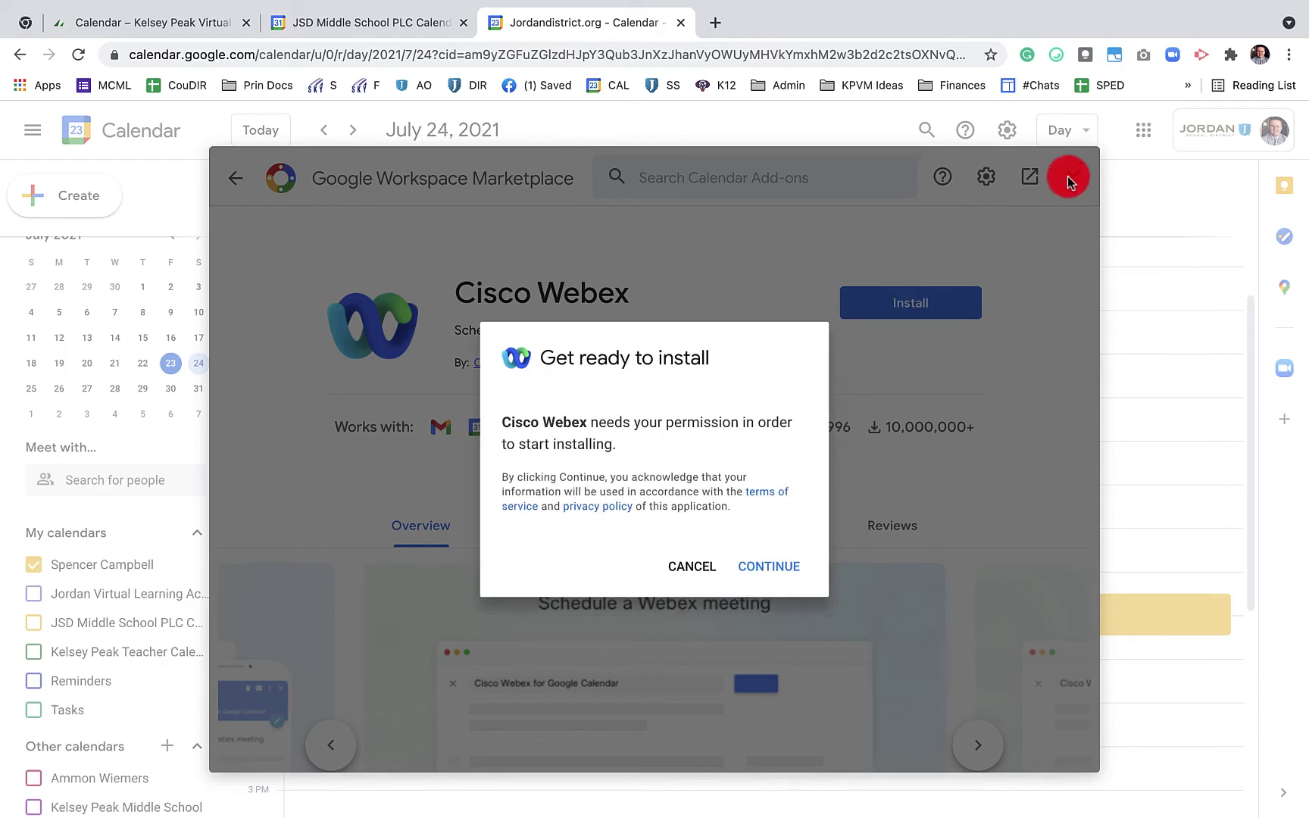
{"action": "left_click", "coordinate": [691, 565]}
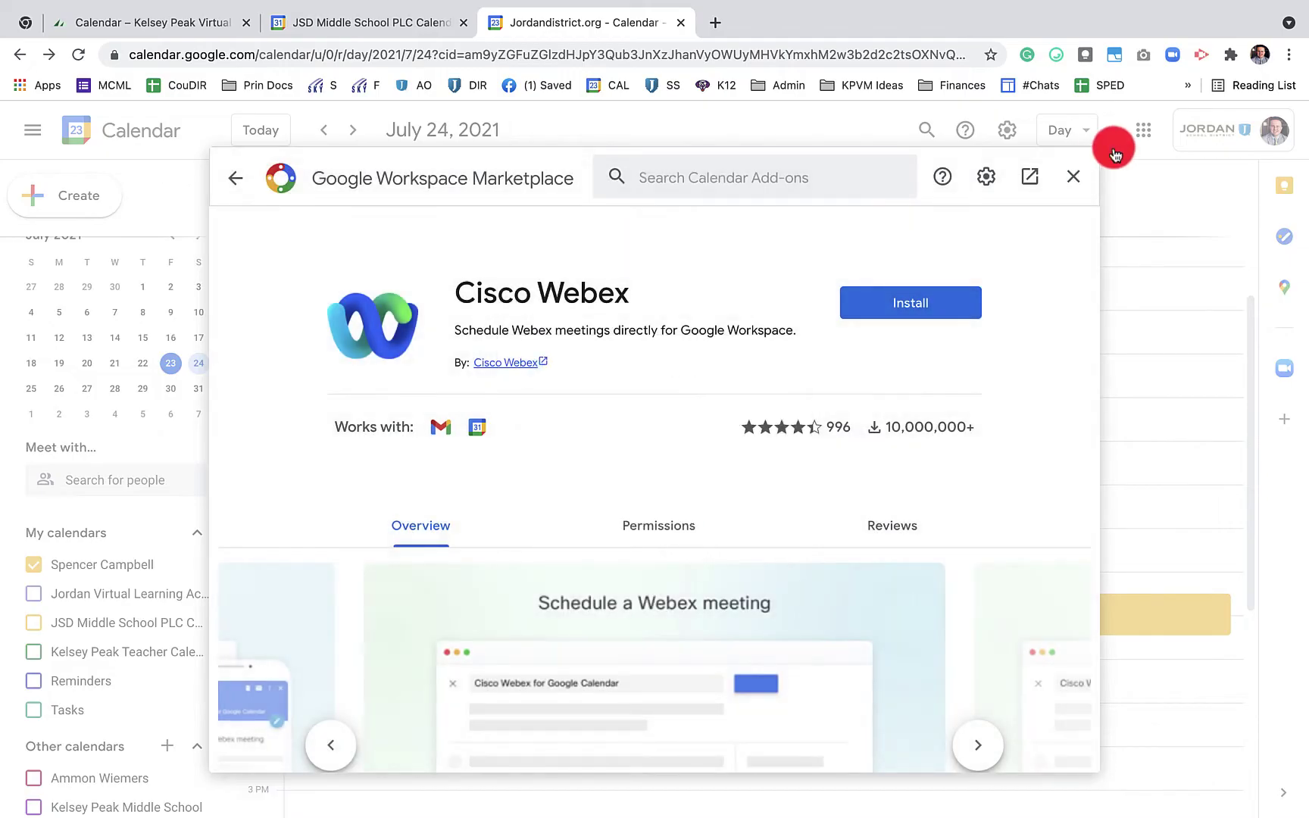
{"action": "left_click", "coordinate": [1073, 177]}
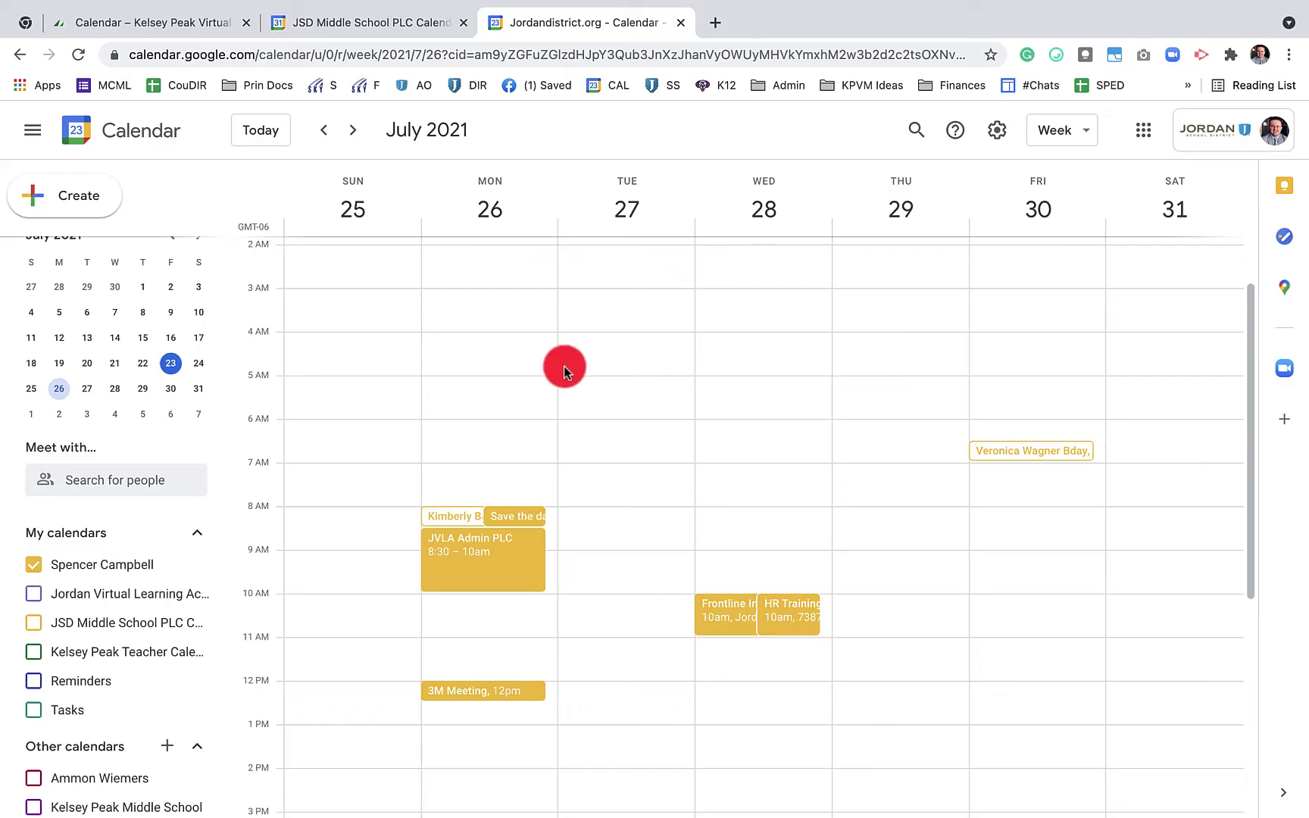
Start a Monday, July 26 event in the full editor and add two suggested colleagues as guests
{"action": "left_click", "coordinate": [515, 360]}
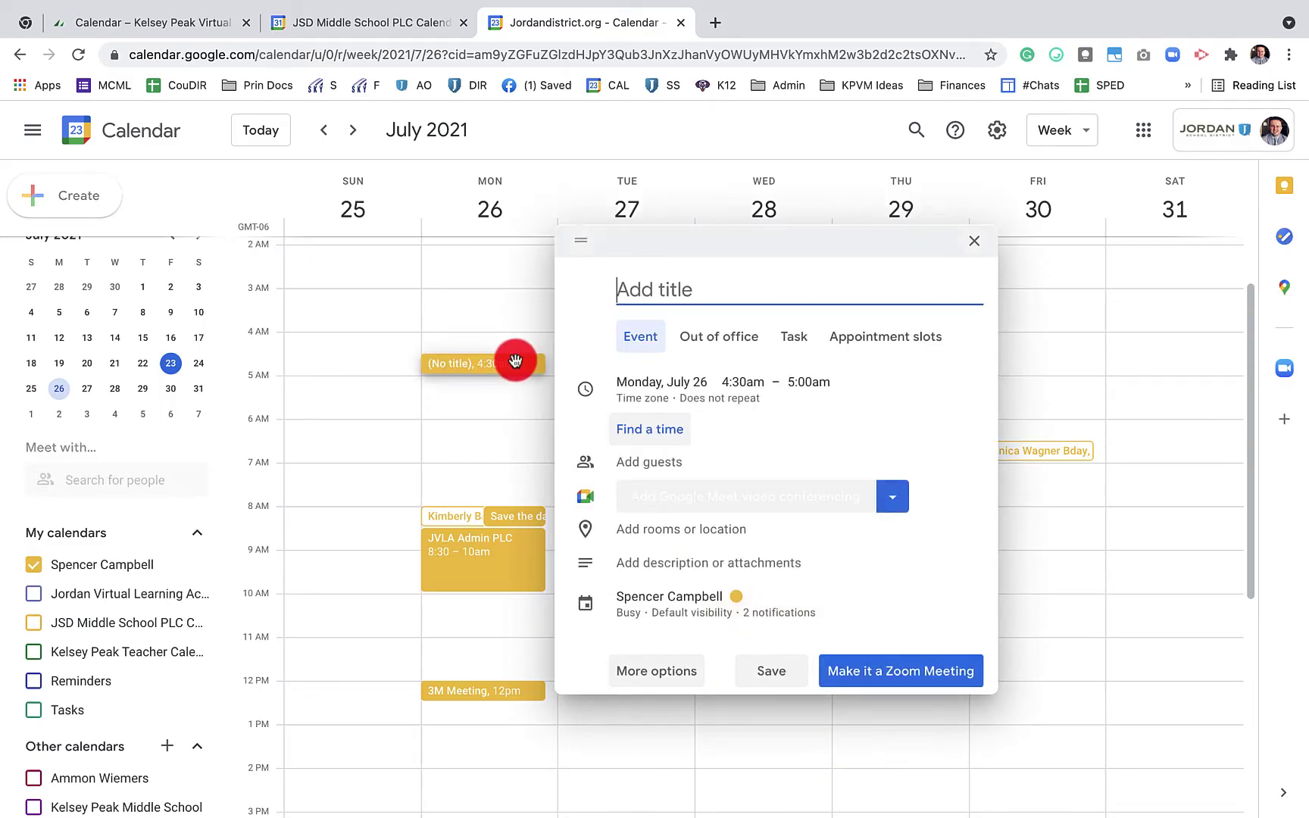
{"action": "left_click", "coordinate": [650, 428]}
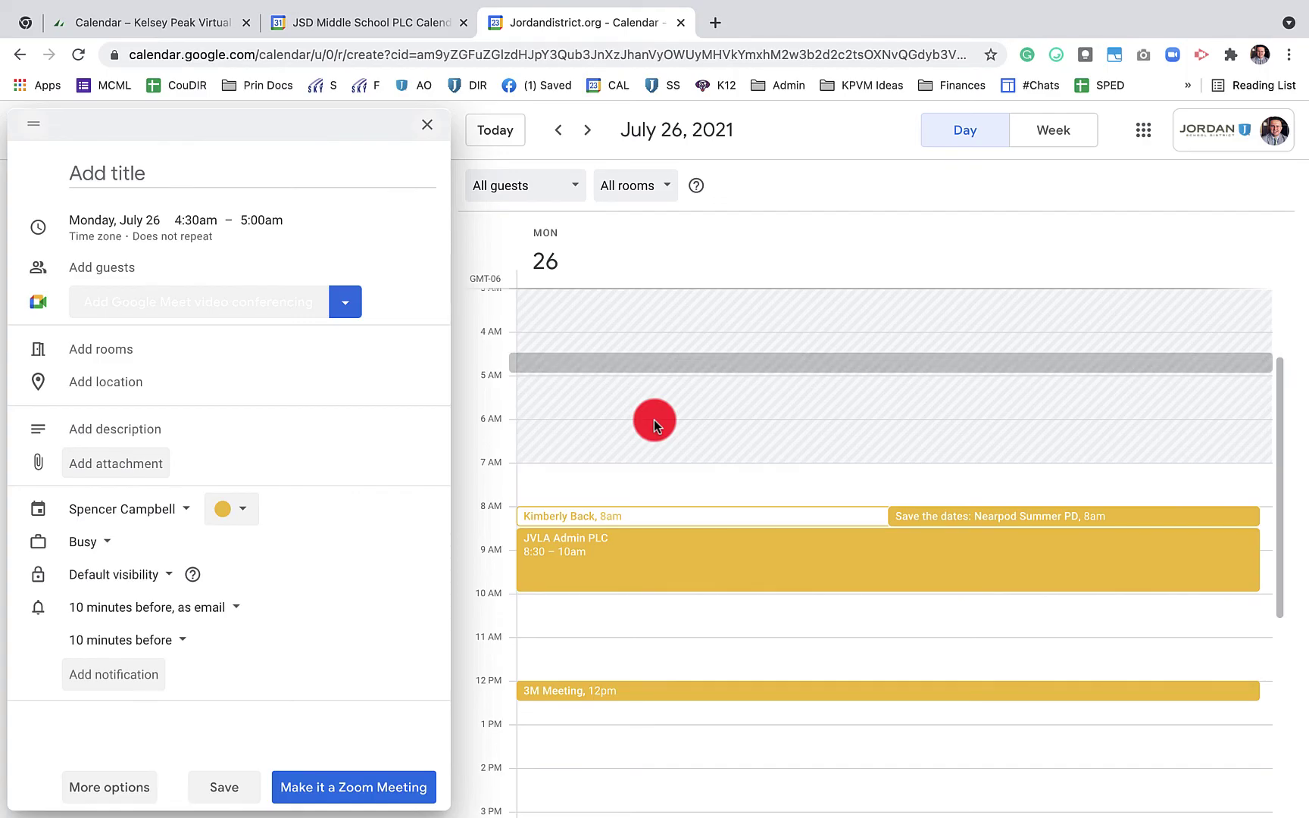
{"action": "left_click", "coordinate": [209, 268]}
{"action": "type", "text": "b"}
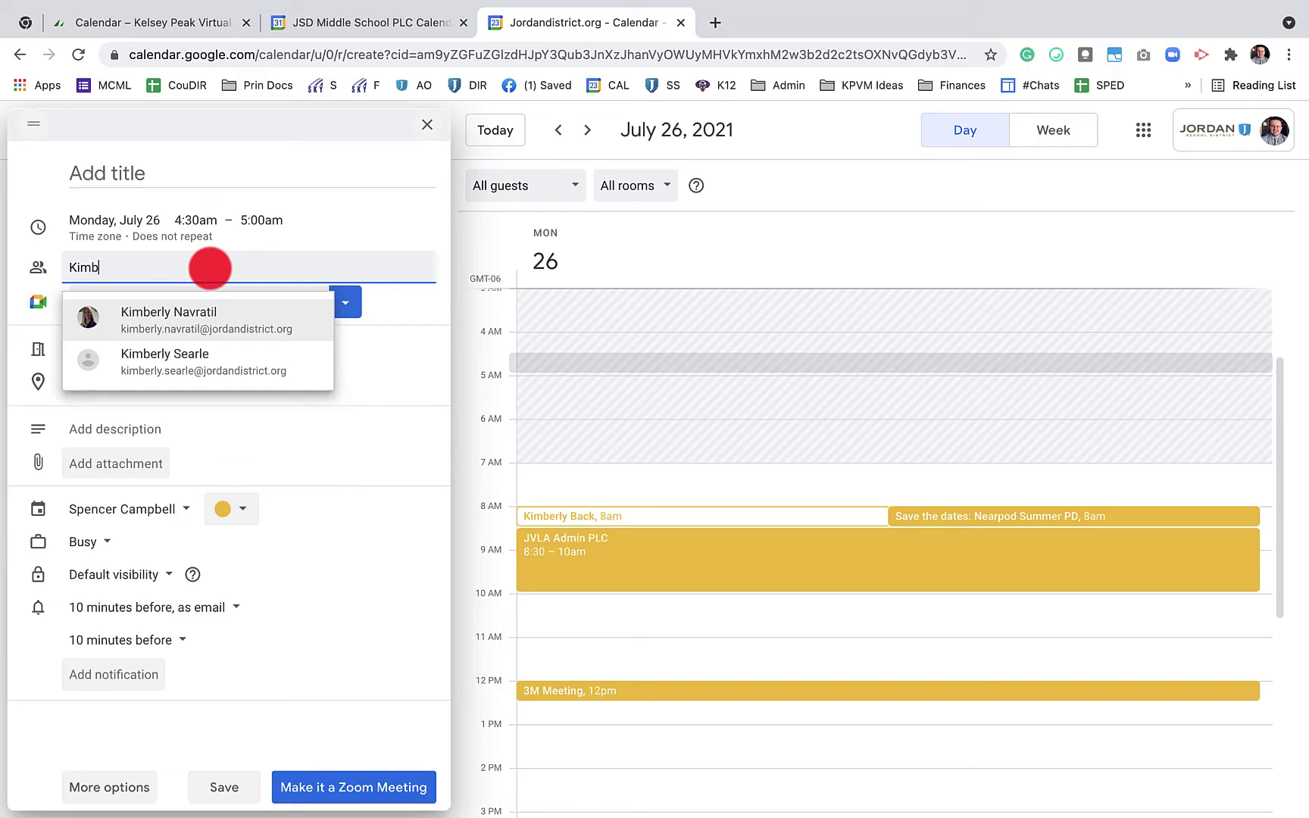
{"action": "key", "text": "Return"}
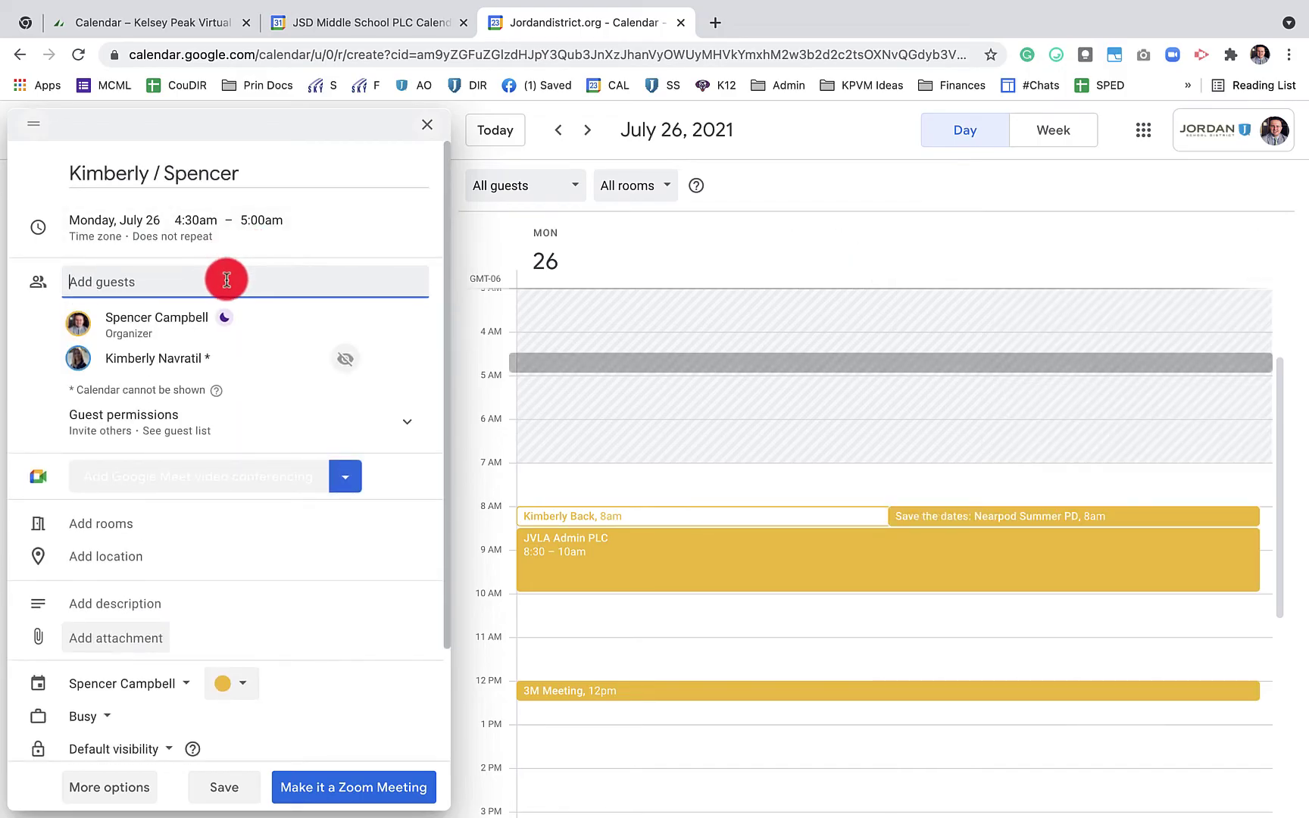
{"action": "type", "text": "ross"}
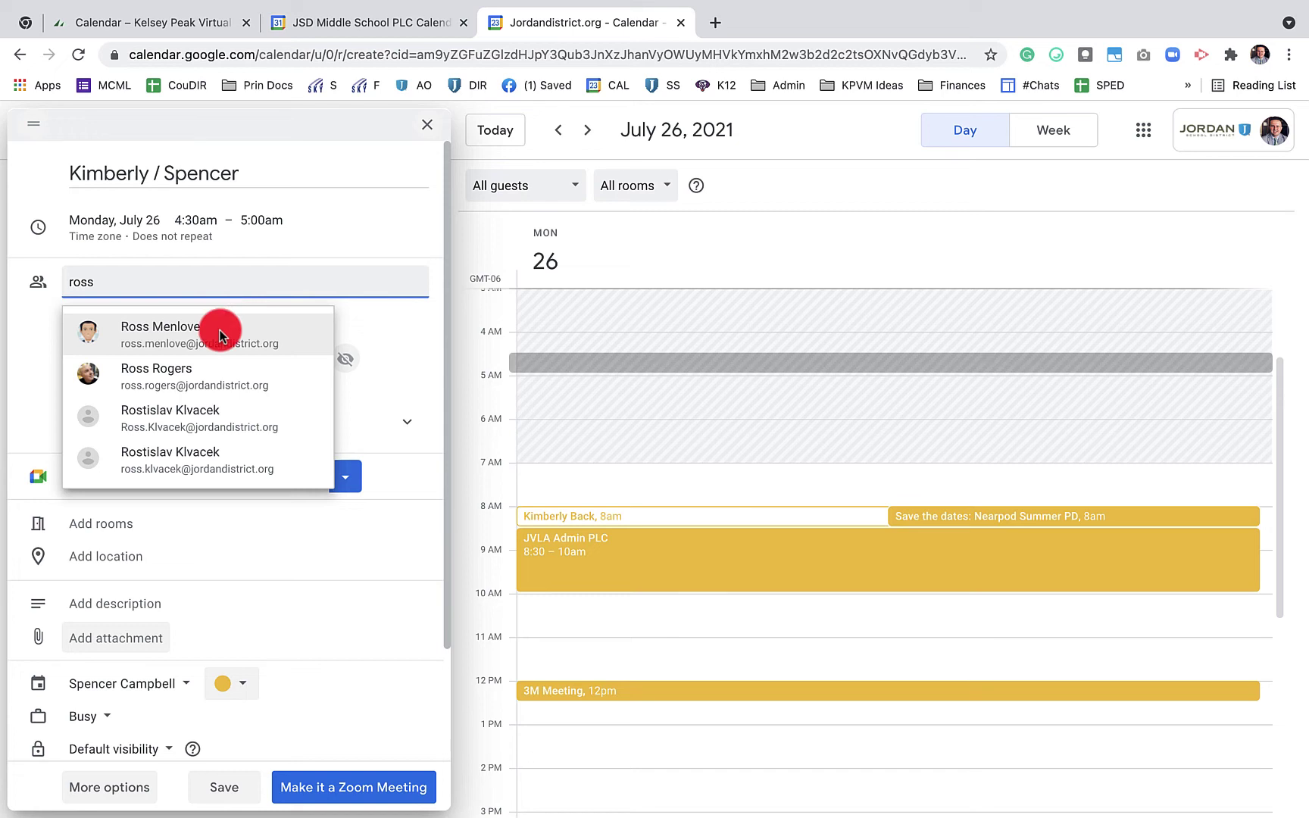
{"action": "left_click", "coordinate": [219, 329]}
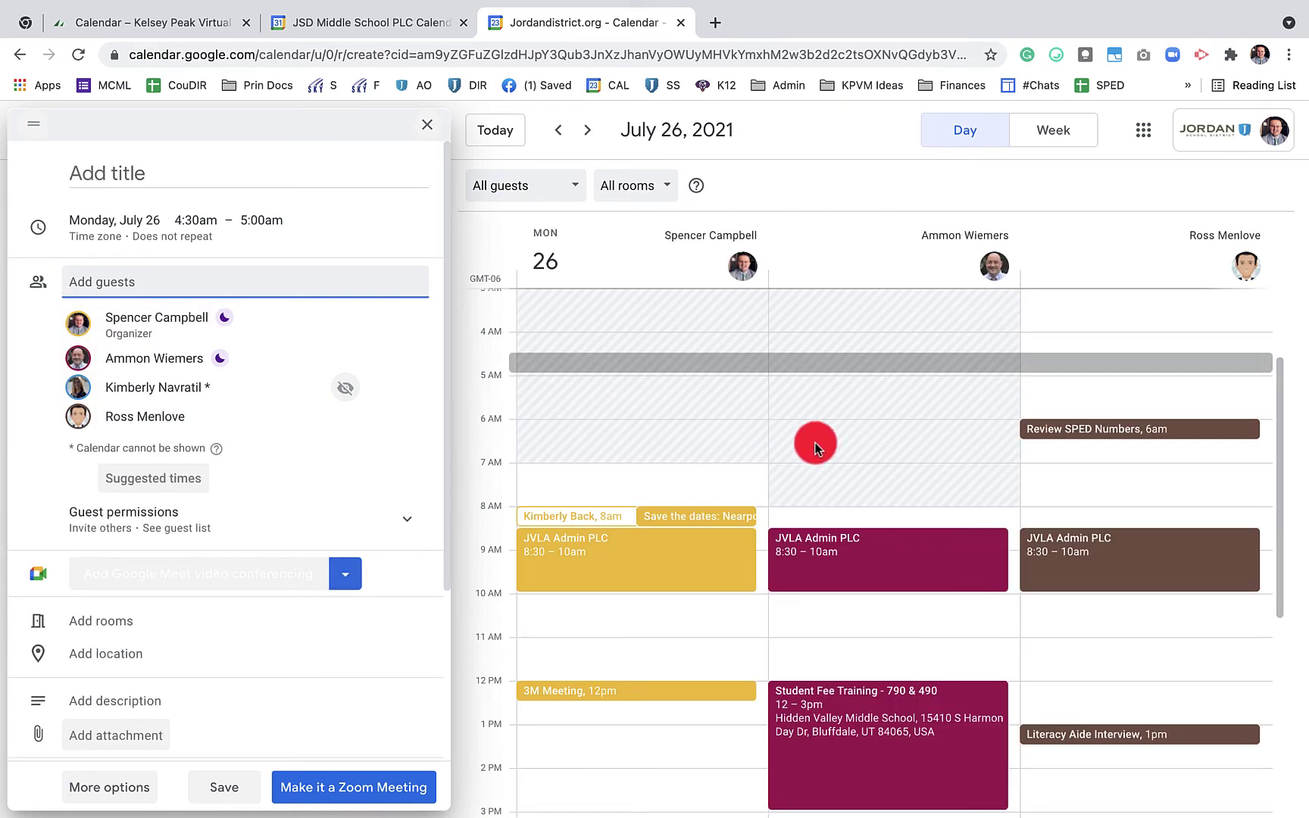
Add a third colleague, compare everyone's schedules side by side, then remove that last-added guest
{"action": "scroll", "coordinate": [902, 457], "scroll_direction": "down", "scroll_amount": 3}
{"action": "mouse_move", "coordinate": [902, 457]}
{"action": "scroll", "coordinate": [902, 457], "scroll_direction": "up", "scroll_amount": 3}
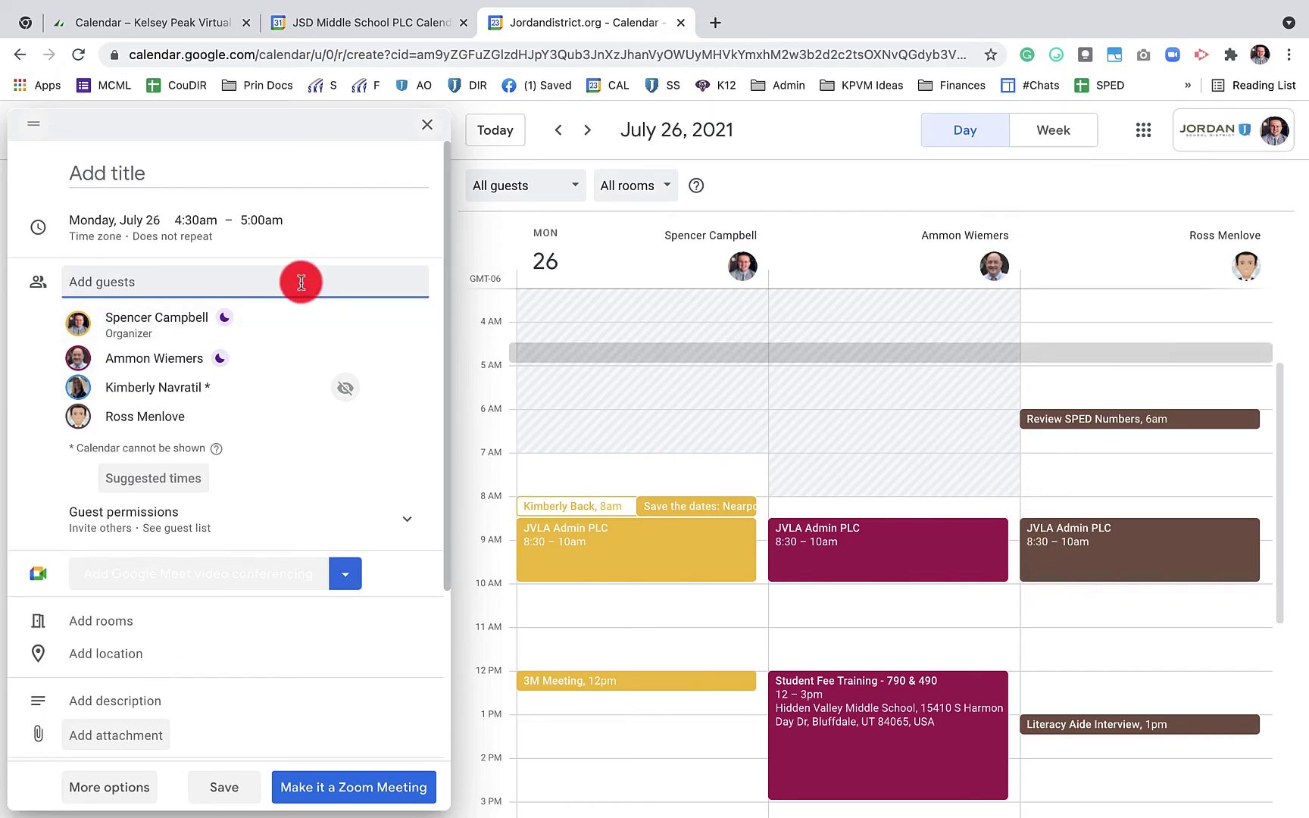
{"action": "type", "text": "travis"}
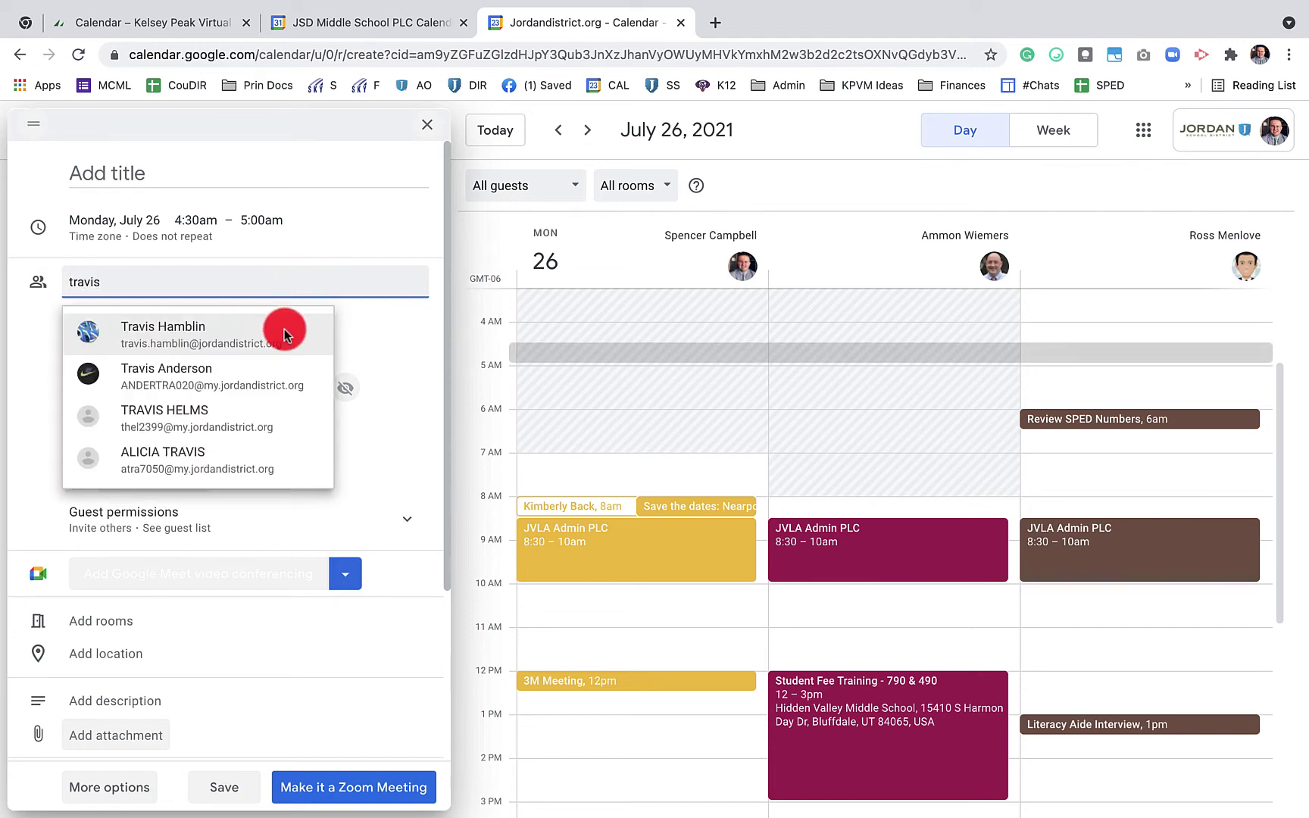
{"action": "left_click", "coordinate": [284, 328]}
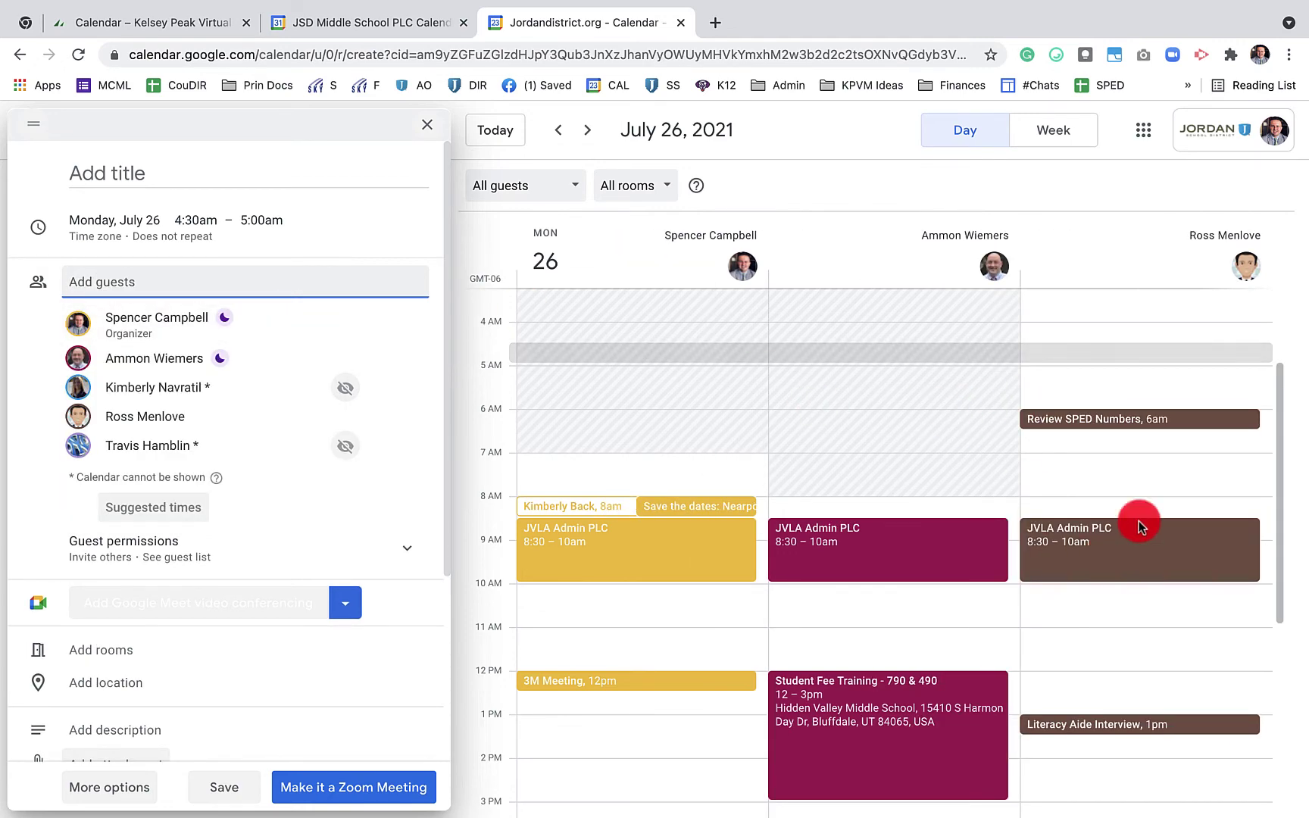
{"action": "left_click_drag", "start_coordinate": [1279, 477], "coordinate": [1275, 374]}
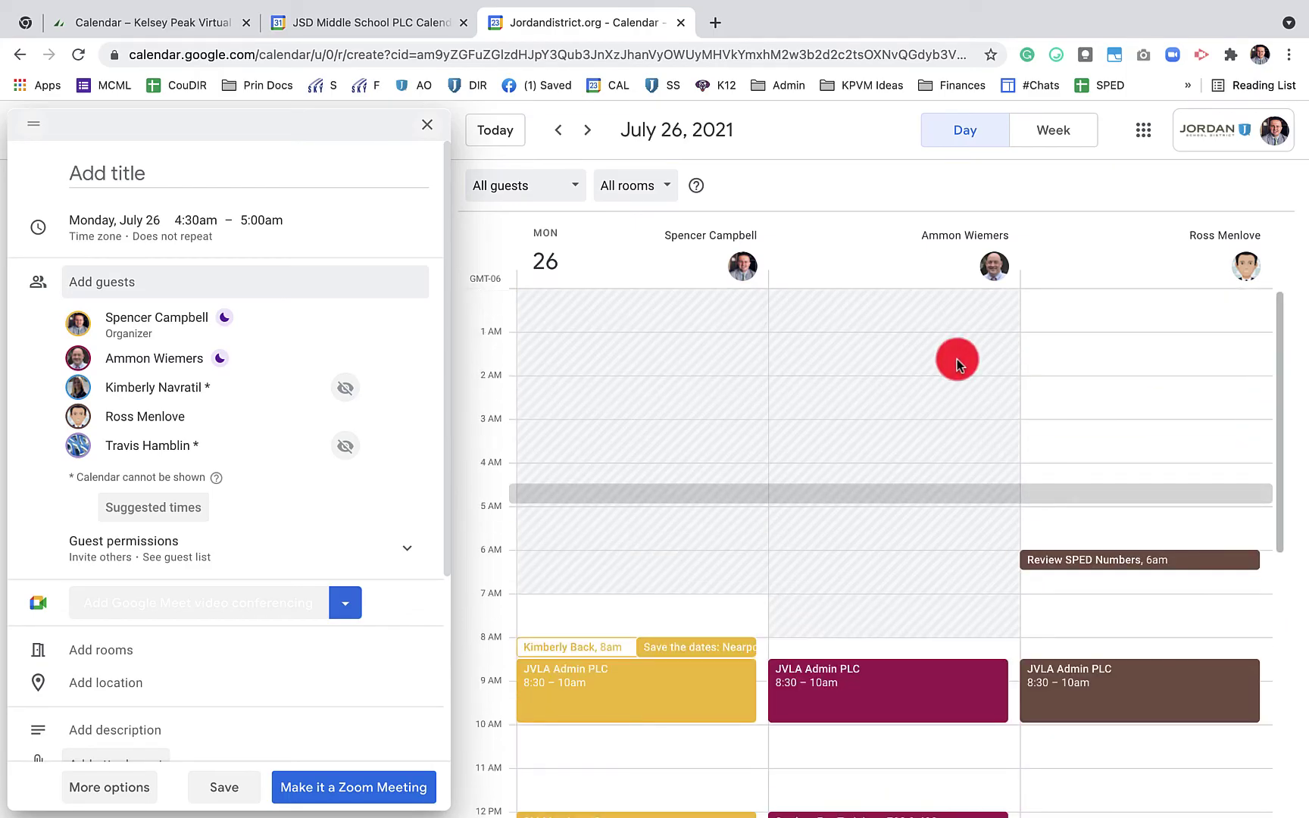
{"action": "mouse_move", "coordinate": [385, 397]}
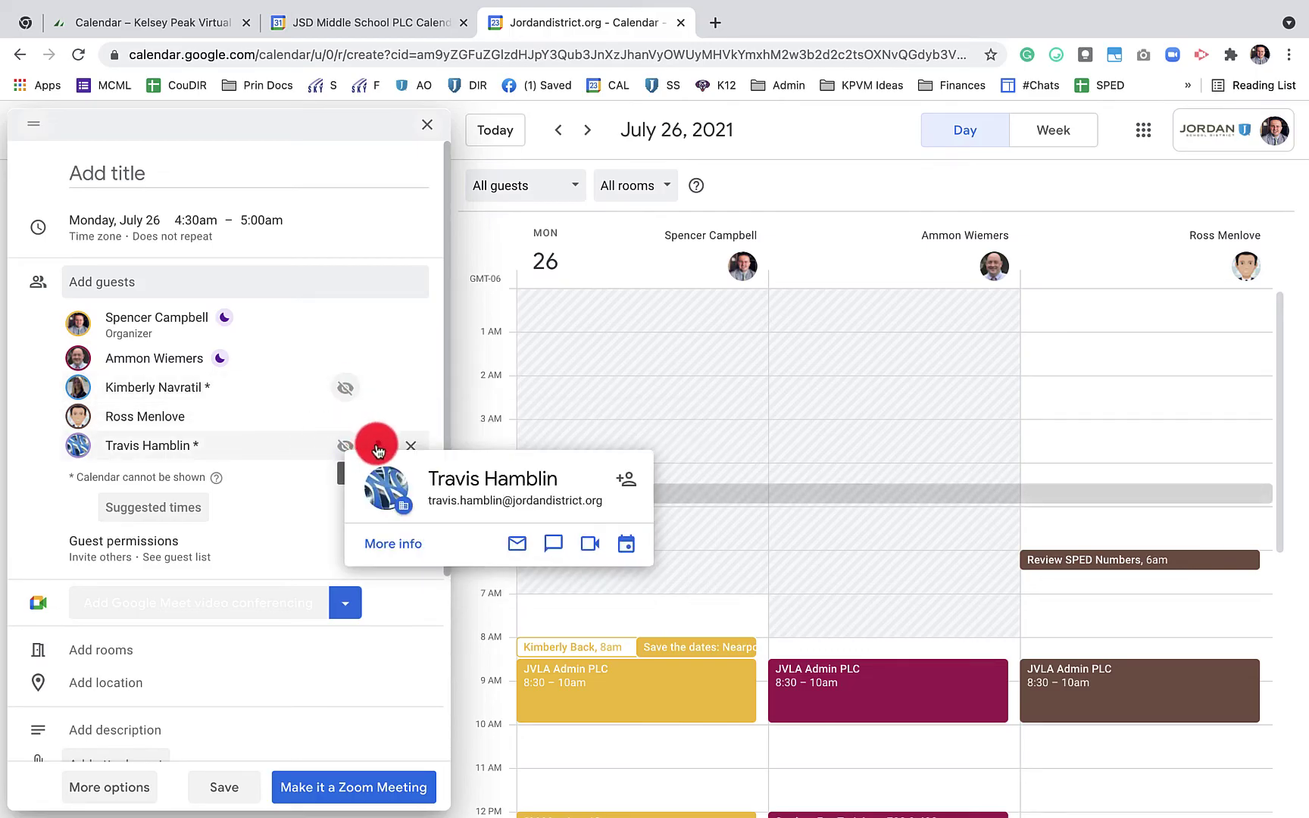
{"action": "left_click", "coordinate": [410, 452]}
{"action": "mouse_move", "coordinate": [422, 369]}
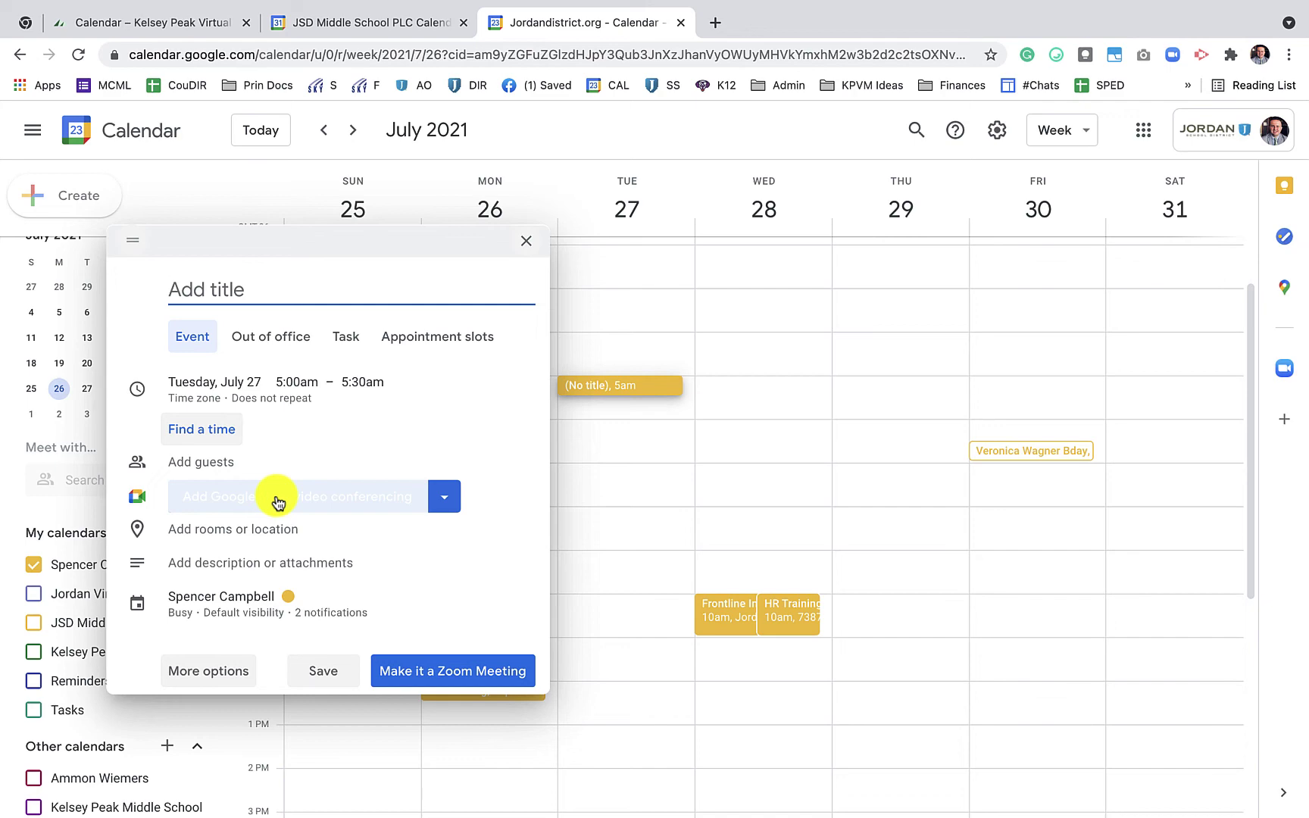
Turn the July 27, 5:00–5:30am draft into a saved Zoom meeting
{"action": "left_click", "coordinate": [278, 501]}
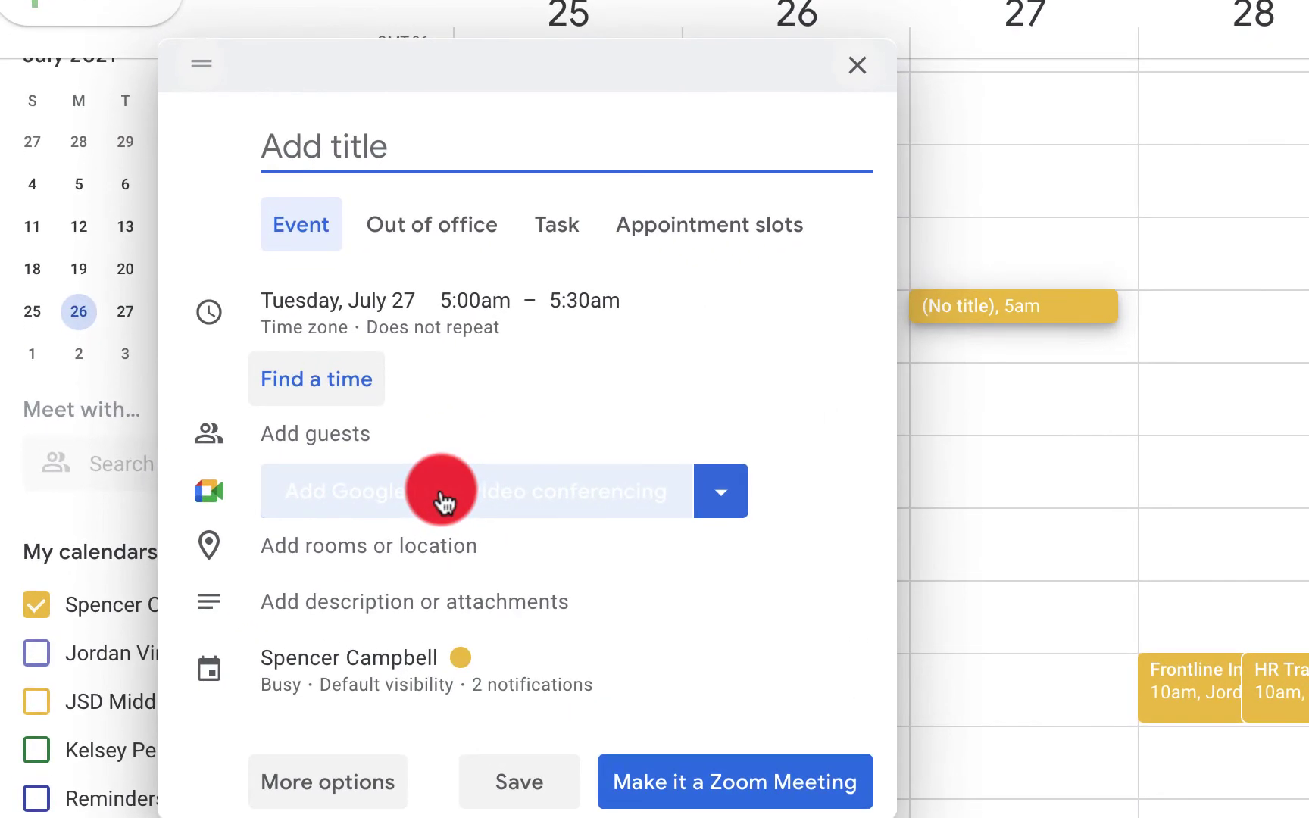
{"action": "left_click", "coordinate": [787, 773]}
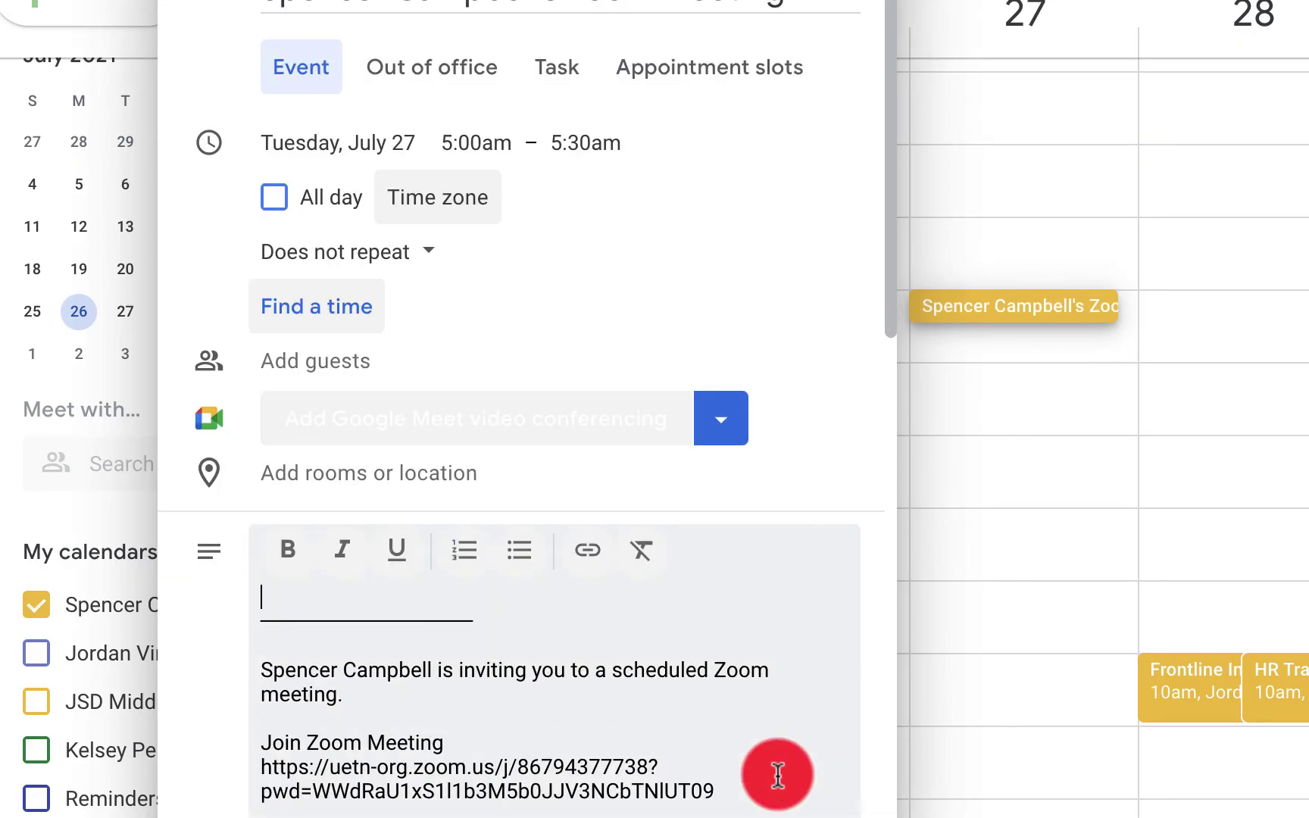
{"action": "scroll", "coordinate": [776, 772], "scroll_direction": "down", "scroll_amount": 2}
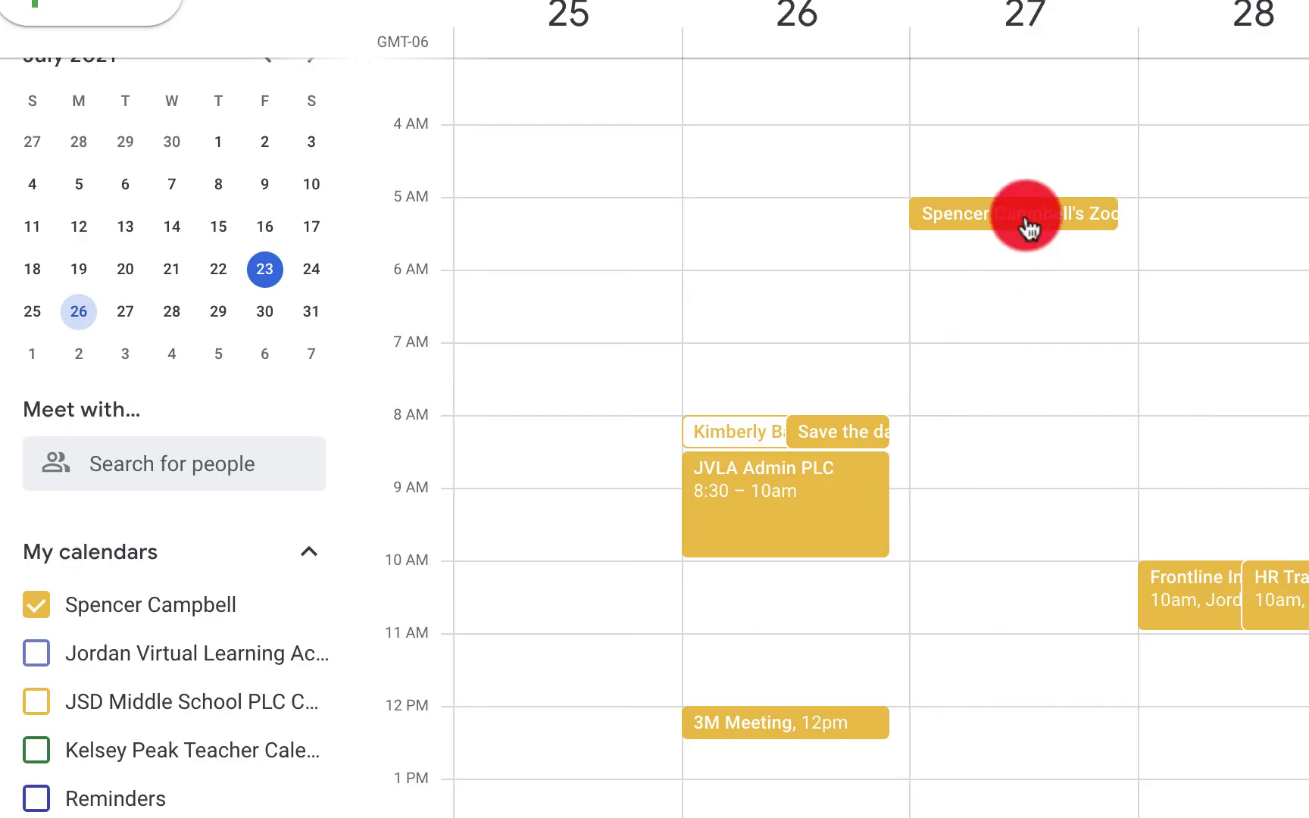
Open the Zoom meeting's full edit page and add one colleague as a guest
{"action": "left_click", "coordinate": [1029, 227]}
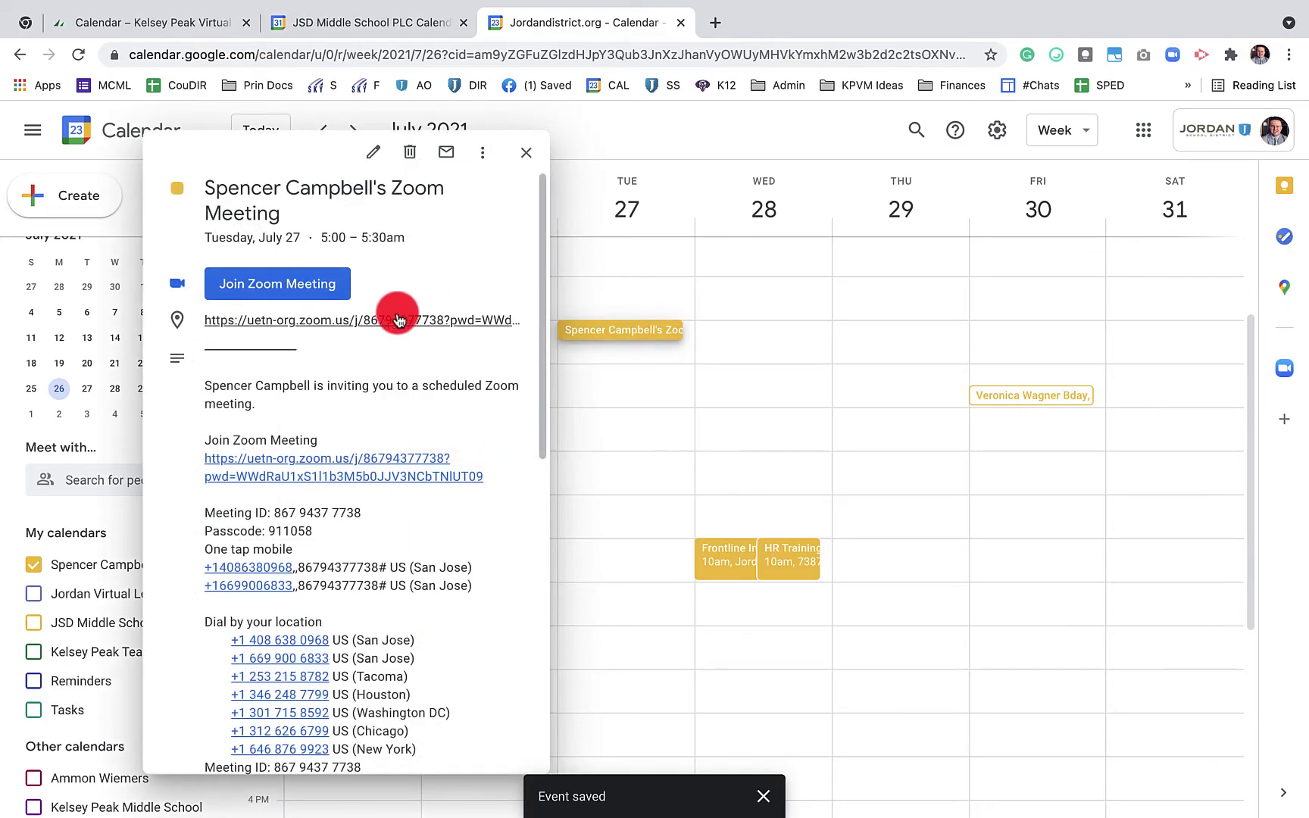
{"action": "left_click", "coordinate": [373, 152]}
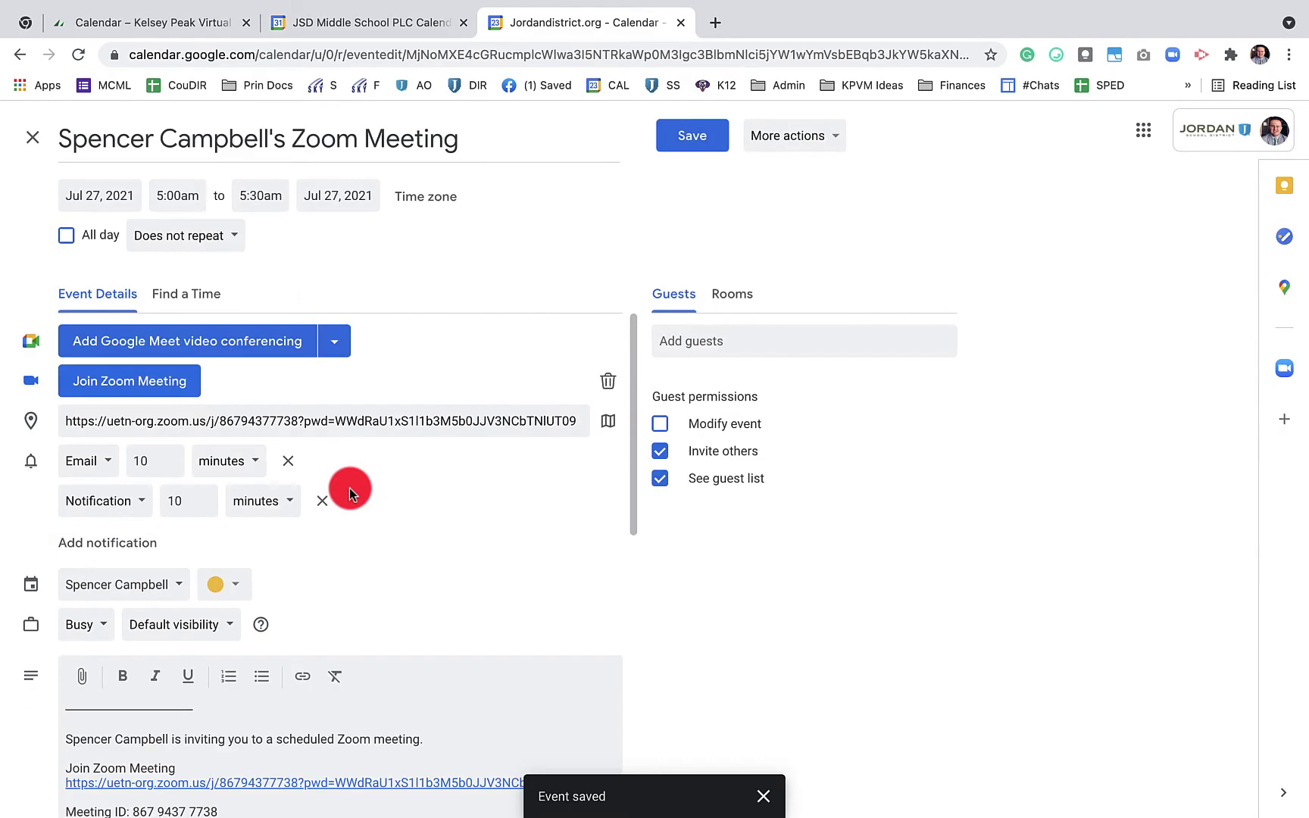
{"action": "scroll", "coordinate": [348, 488], "scroll_direction": "down", "scroll_amount": 5}
{"action": "scroll", "coordinate": [260, 685], "scroll_direction": "down", "scroll_amount": 6}
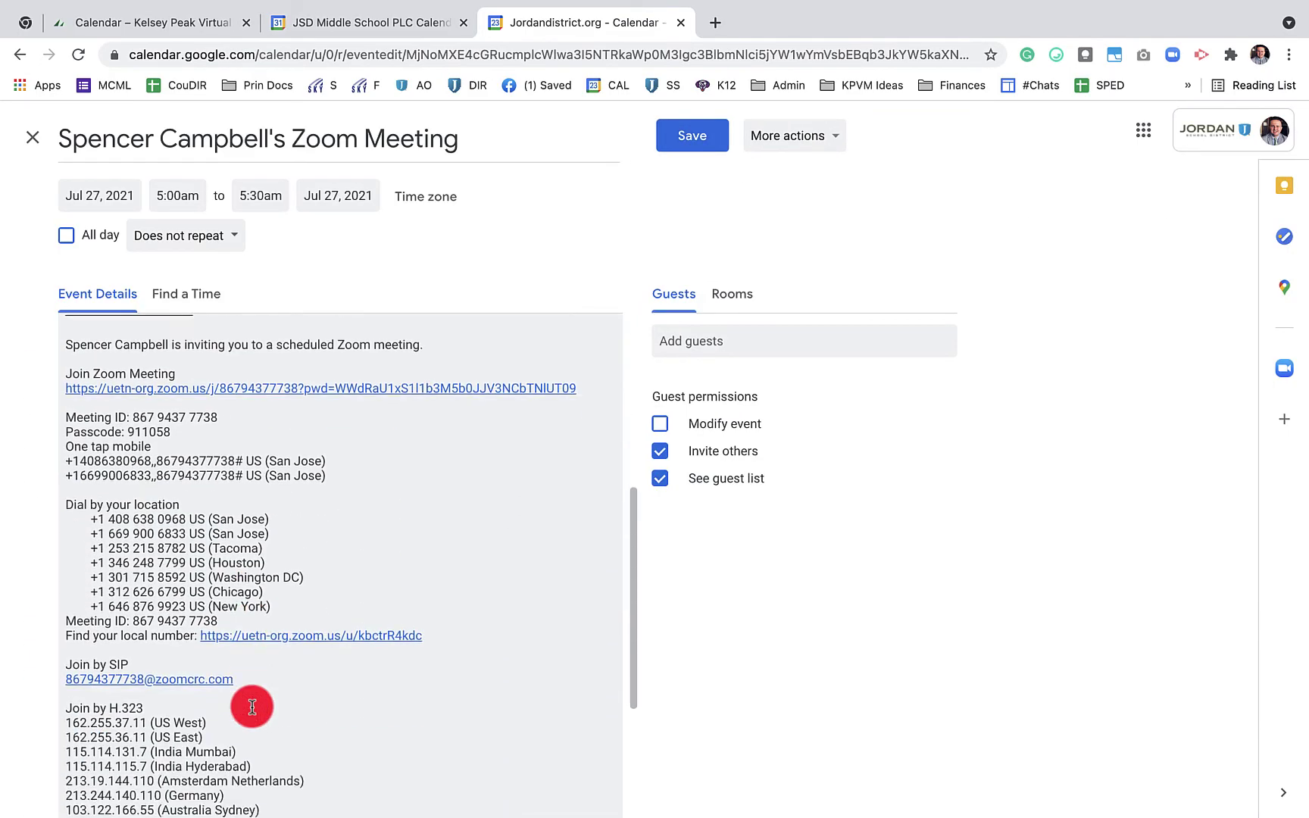
{"action": "scroll", "coordinate": [252, 703], "scroll_direction": "up", "scroll_amount": 8}
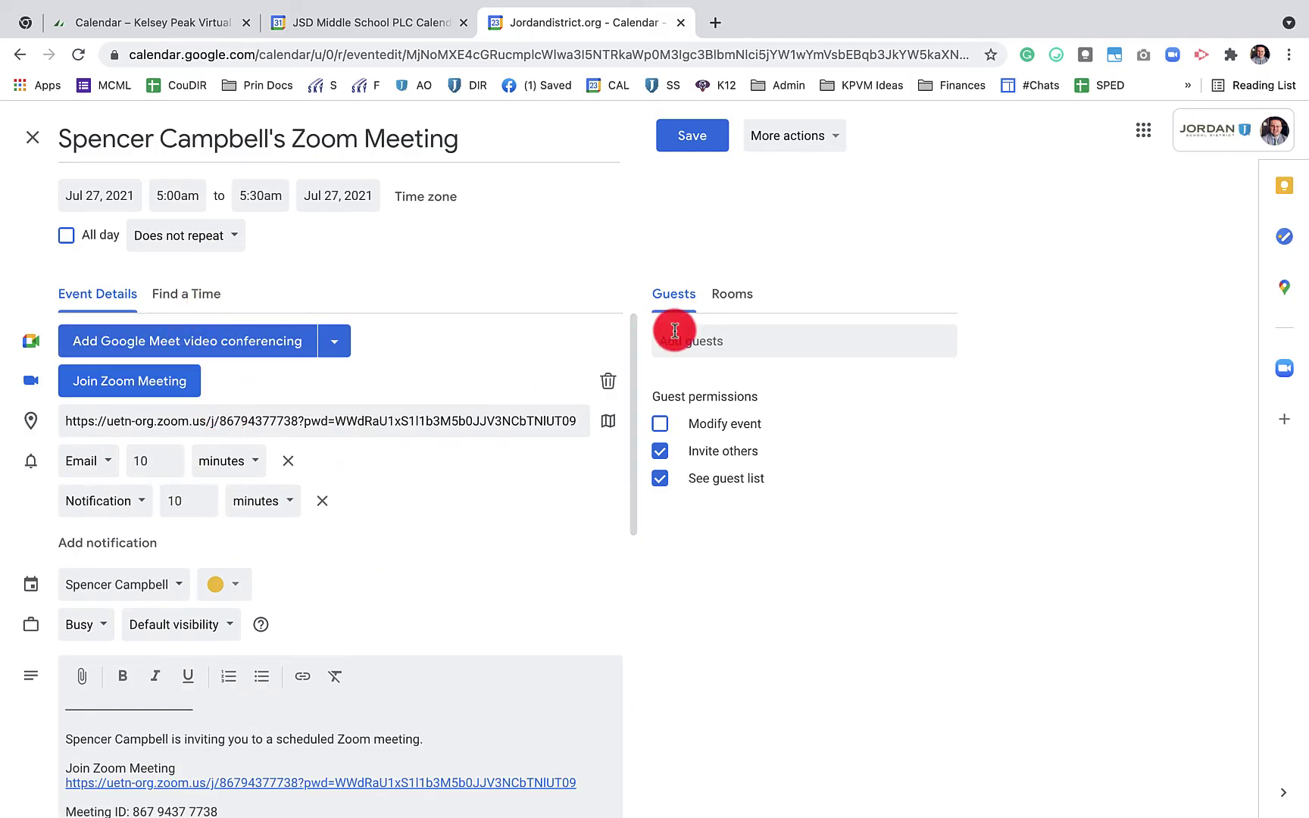
{"action": "left_click", "coordinate": [700, 342]}
{"action": "type", "text": "ammon"}
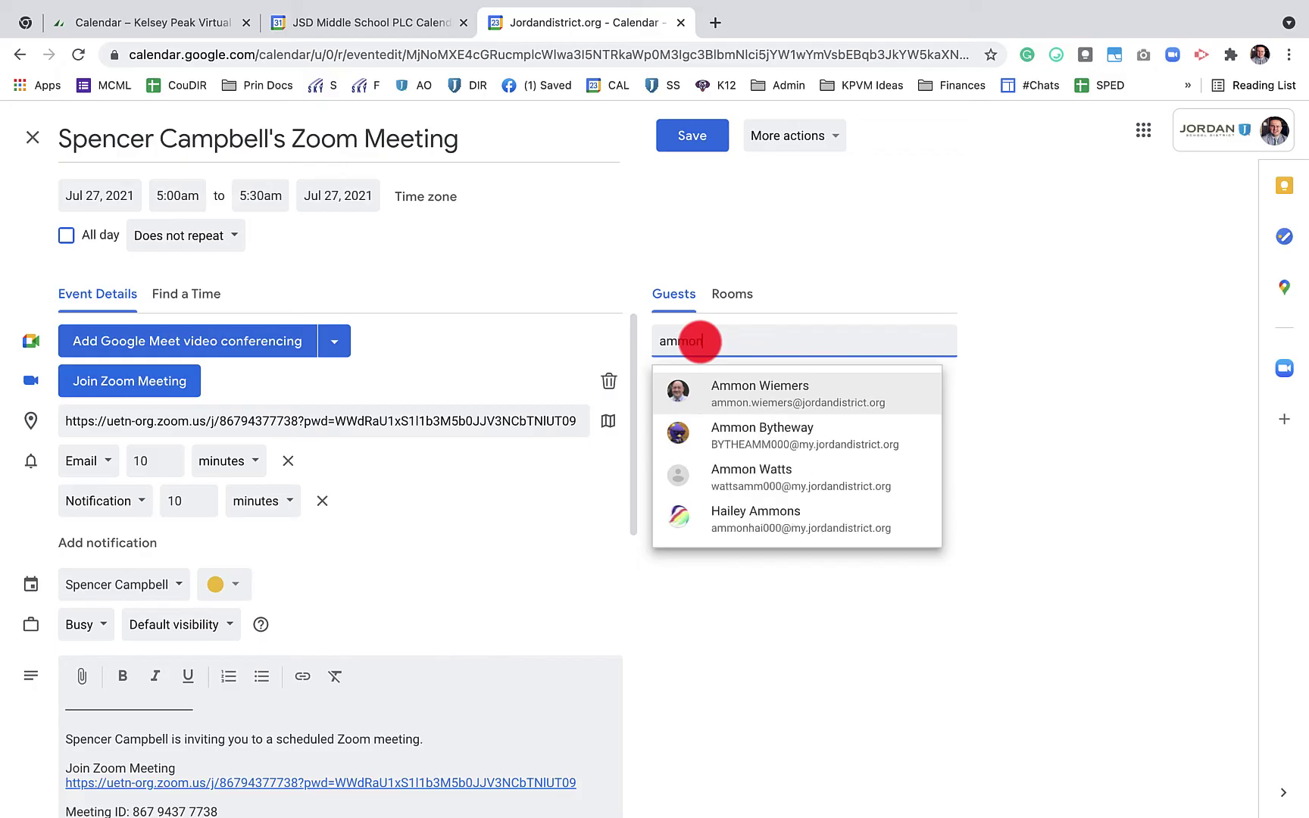
{"action": "key", "text": "Return"}
Add Google Meet video conferencing to the meeting
{"action": "scroll", "coordinate": [487, 537], "scroll_direction": "down", "scroll_amount": 10}
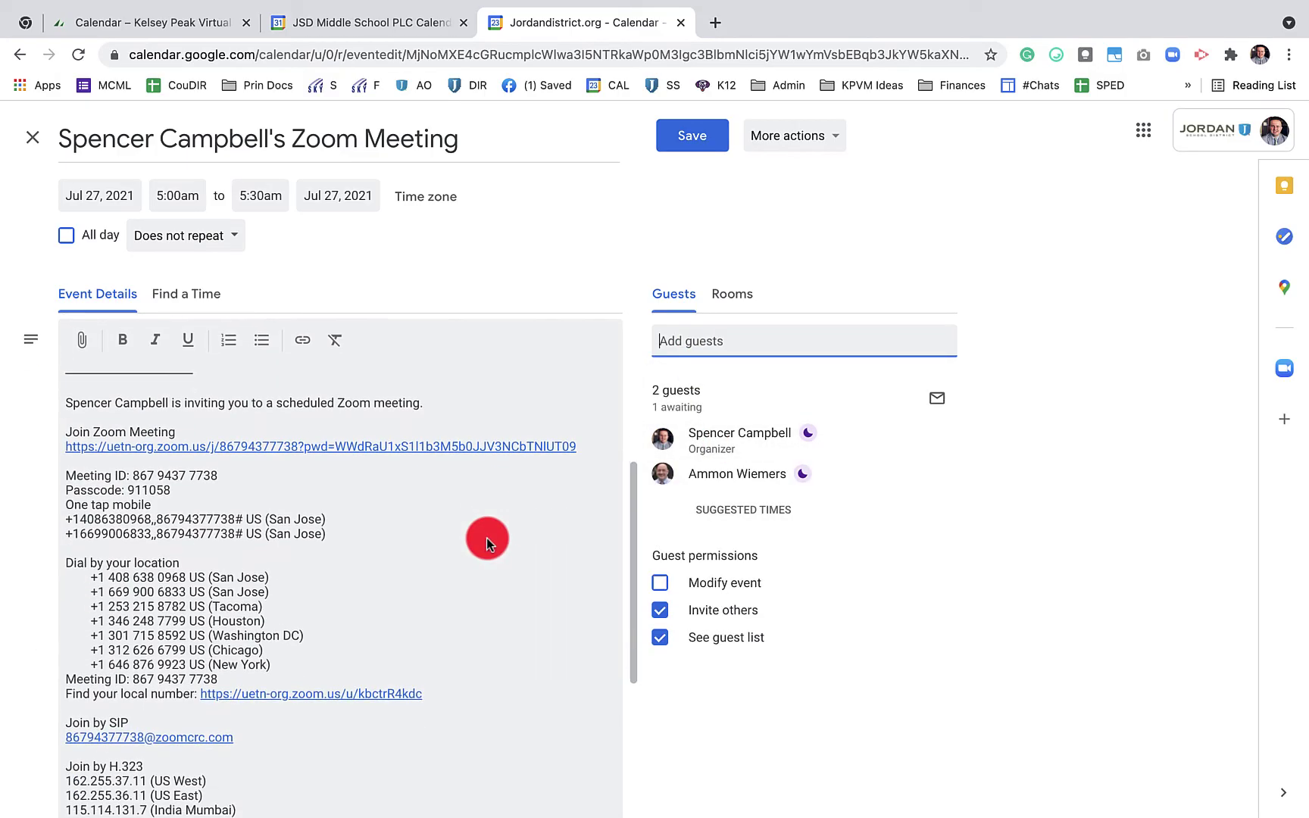
{"action": "scroll", "coordinate": [412, 492], "scroll_direction": "down", "scroll_amount": 3}
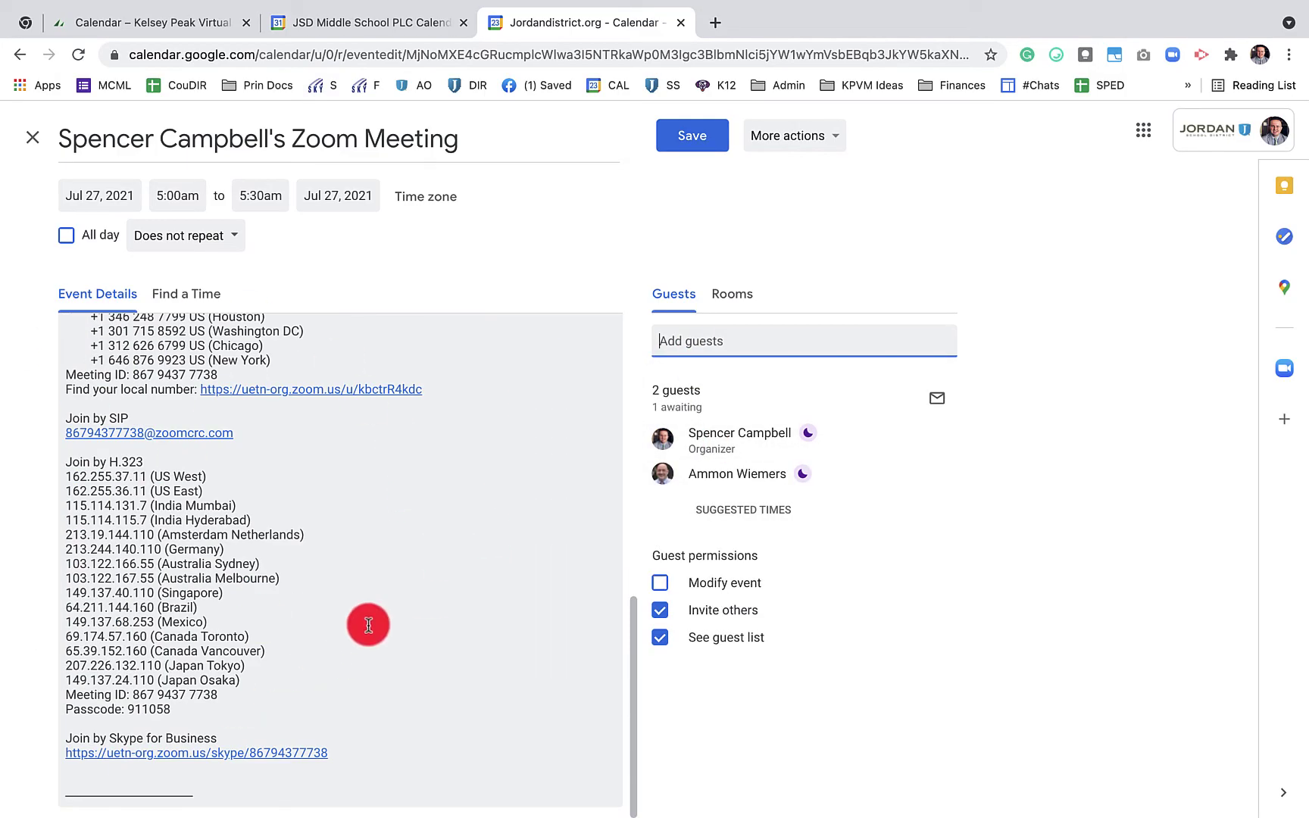
{"action": "scroll", "coordinate": [364, 615], "scroll_direction": "up", "scroll_amount": 5}
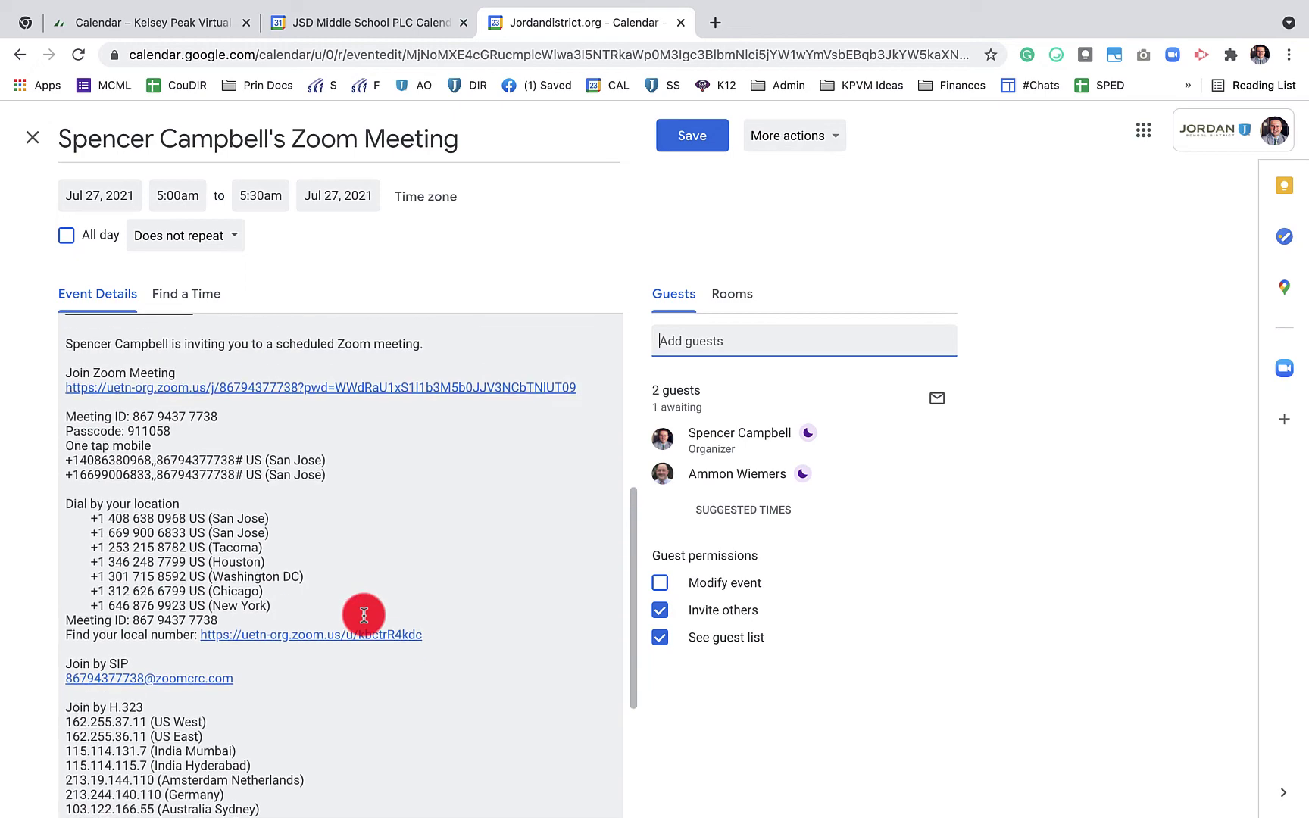
{"action": "scroll", "coordinate": [363, 615], "scroll_direction": "up", "scroll_amount": 5}
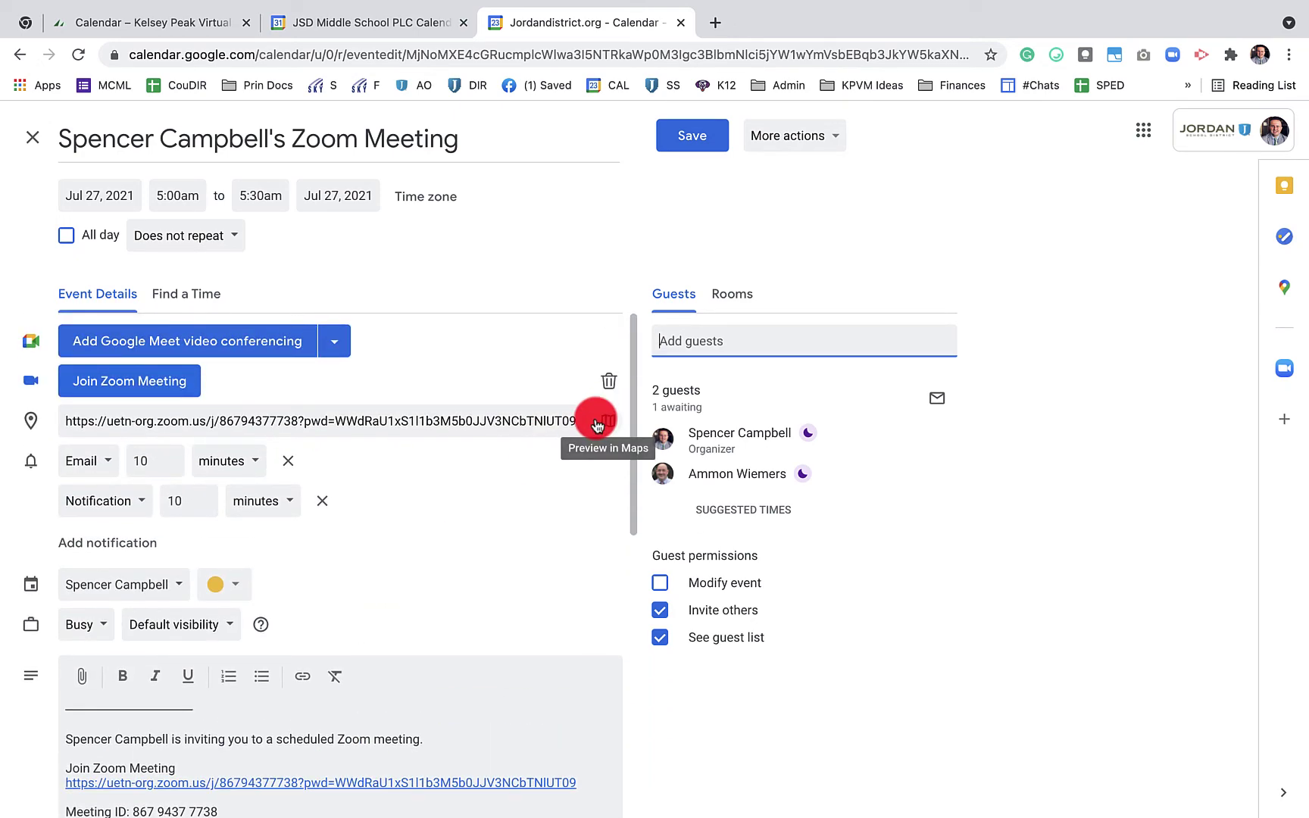
{"action": "left_click", "coordinate": [242, 347]}
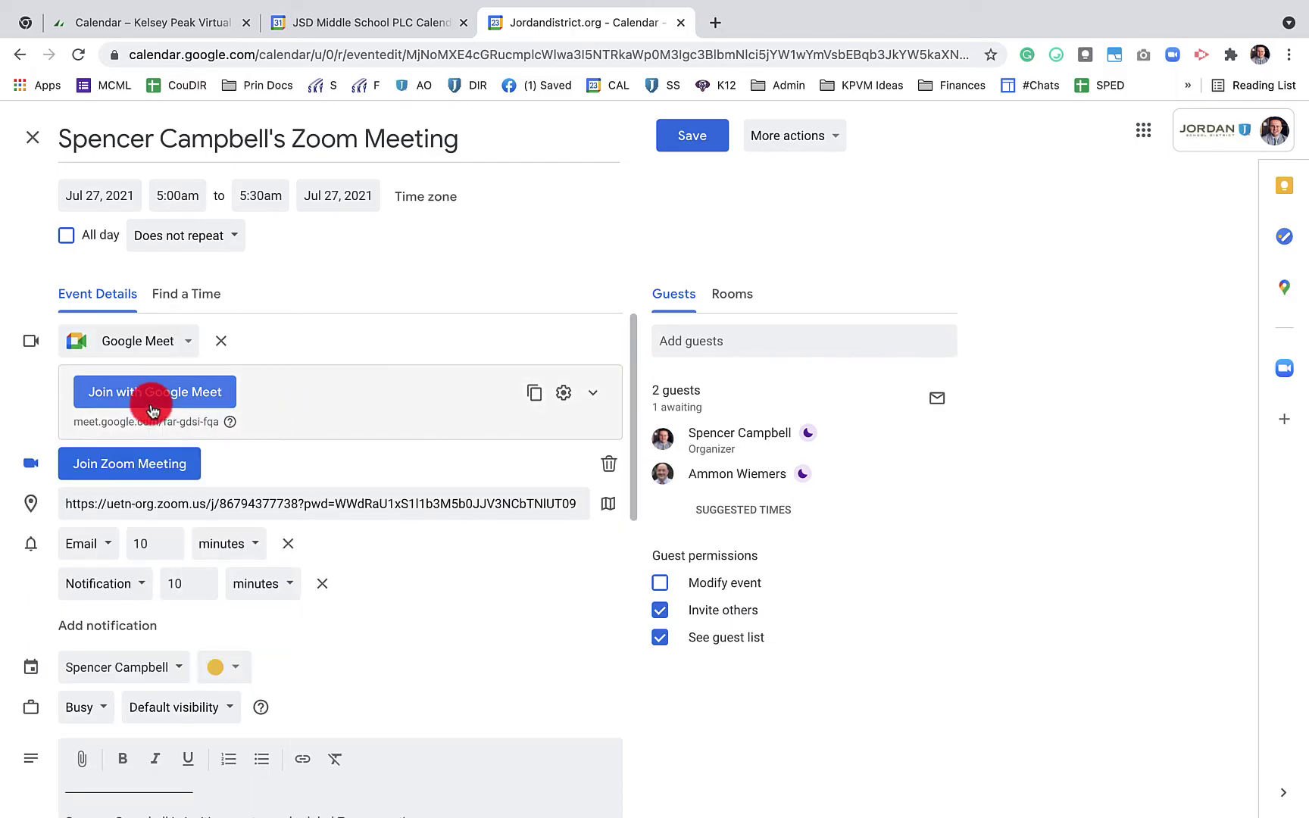
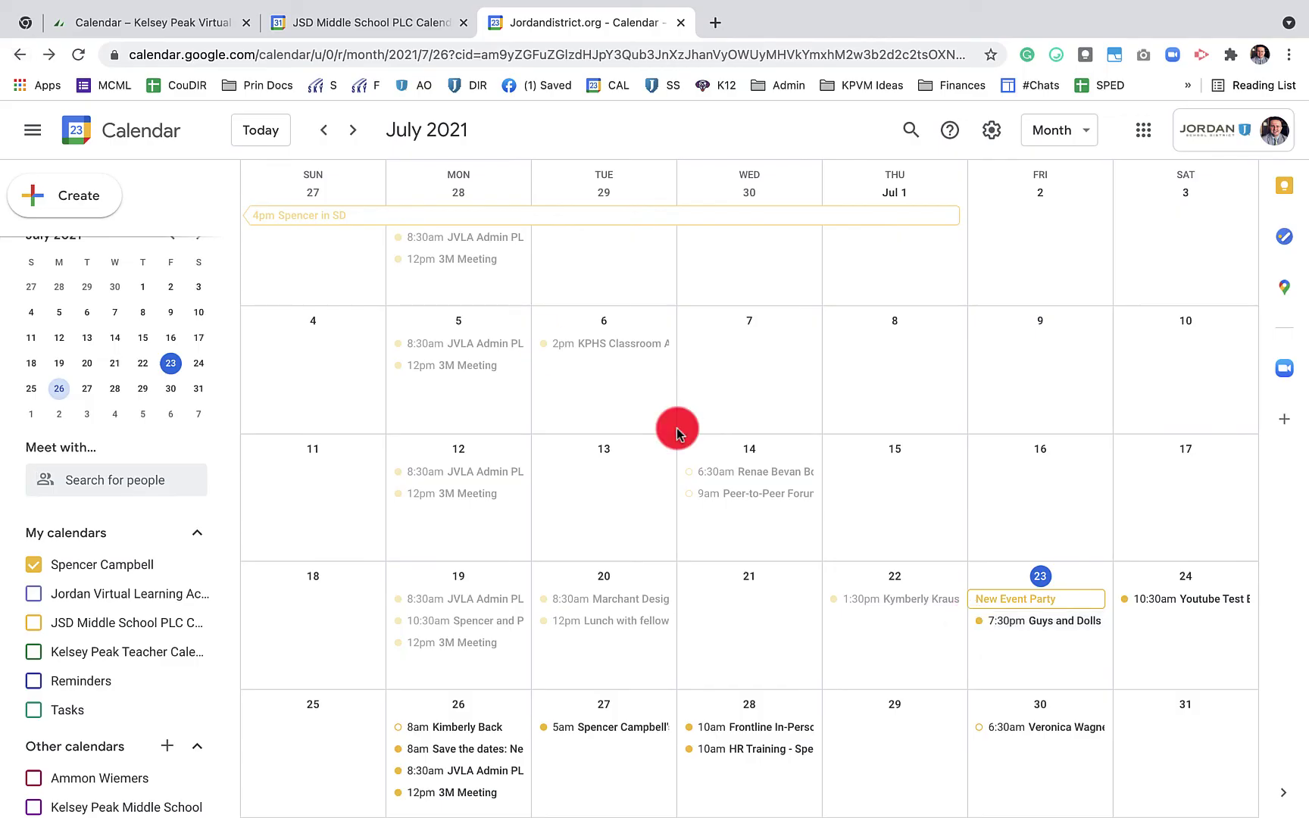
Start and discard a blank new event, then go back one month to June 2021
{"action": "key", "text": "c"}
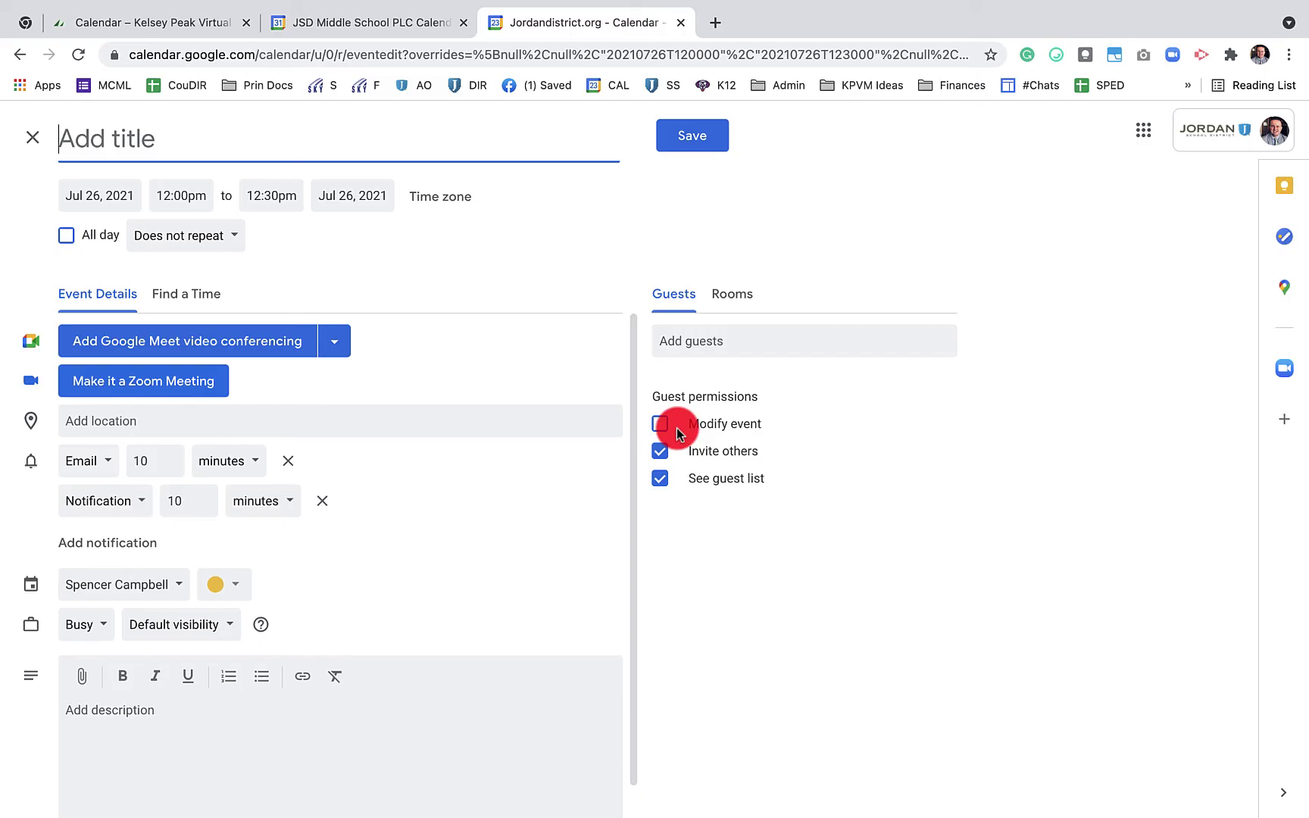
{"action": "key", "text": "Escape"}
{"action": "key", "text": "k"}
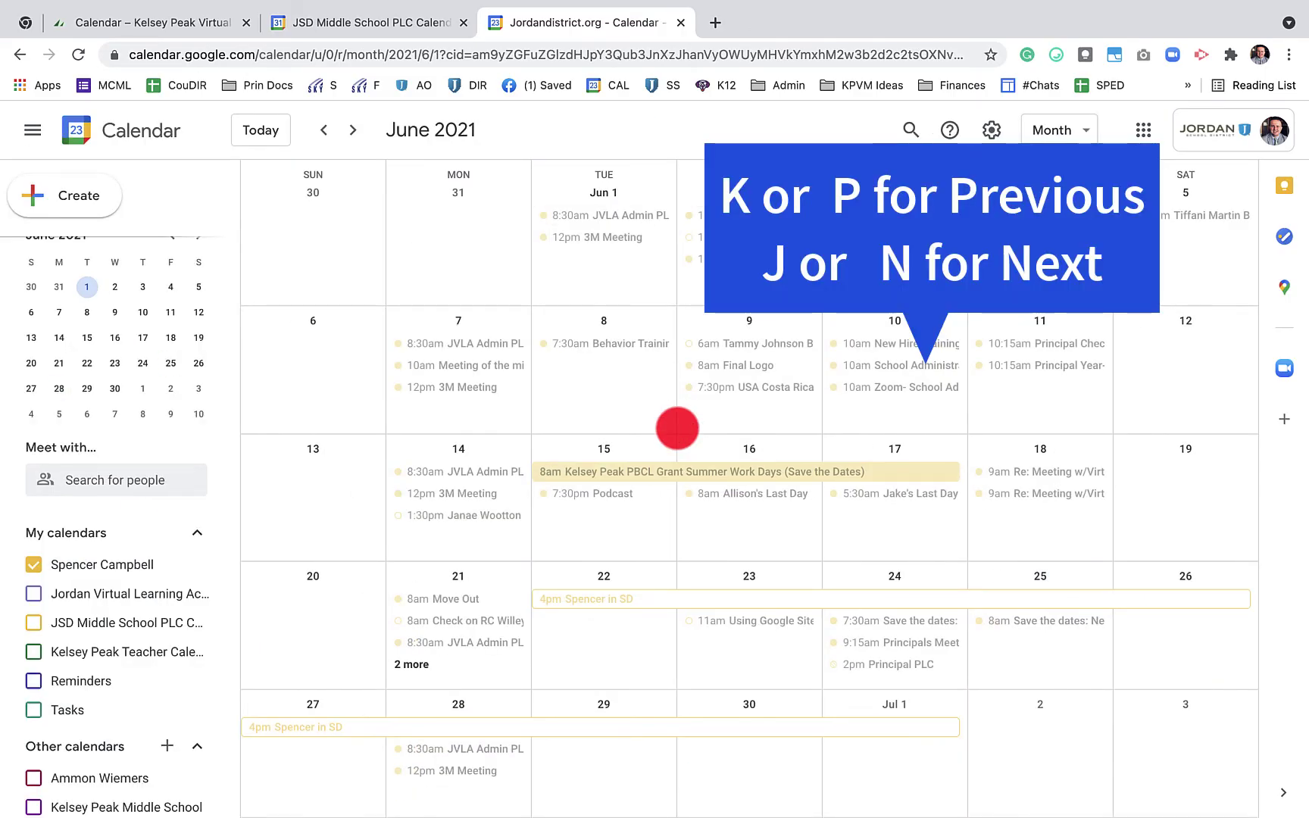
Page back and forth between the May, June and July 2021 months, ending on July
{"action": "key", "text": "k"}
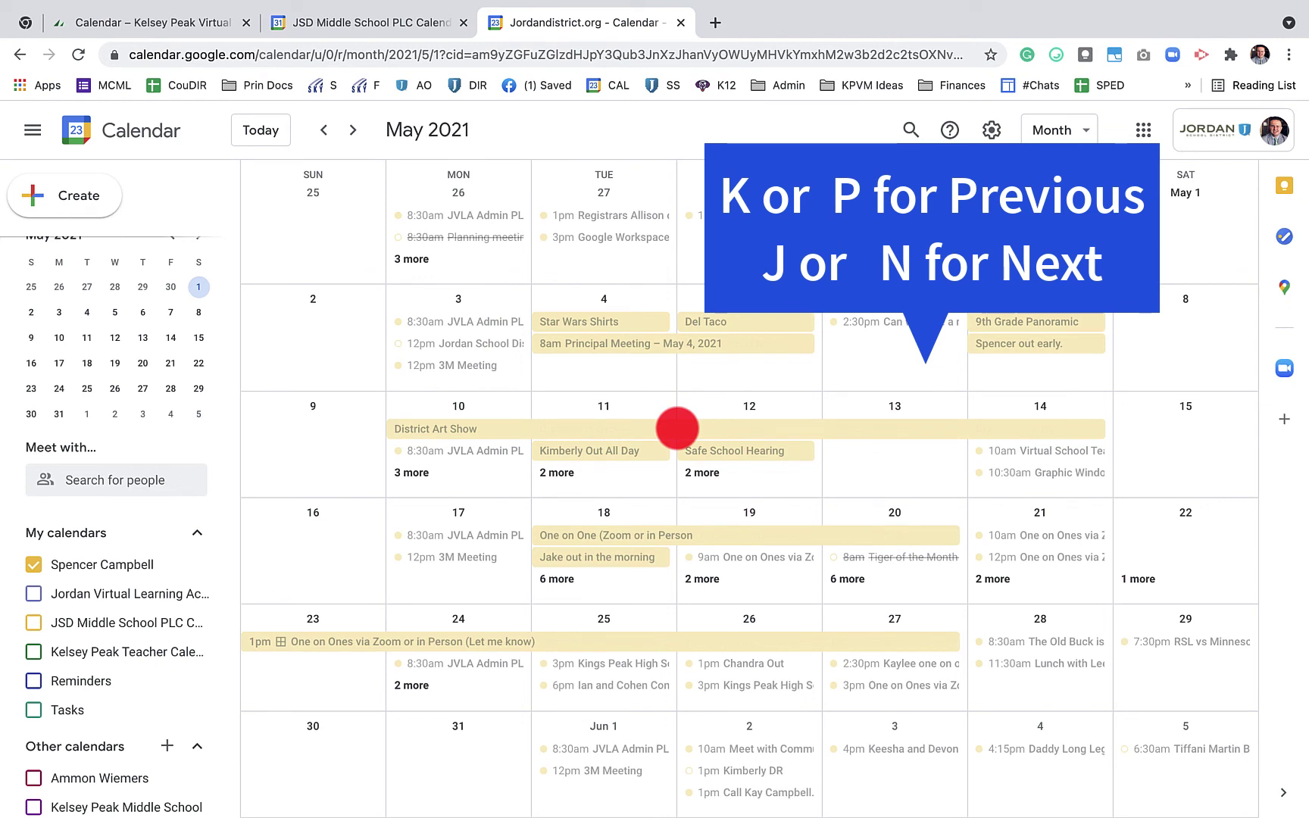
{"action": "key", "text": "j"}
{"action": "key", "text": "j"}
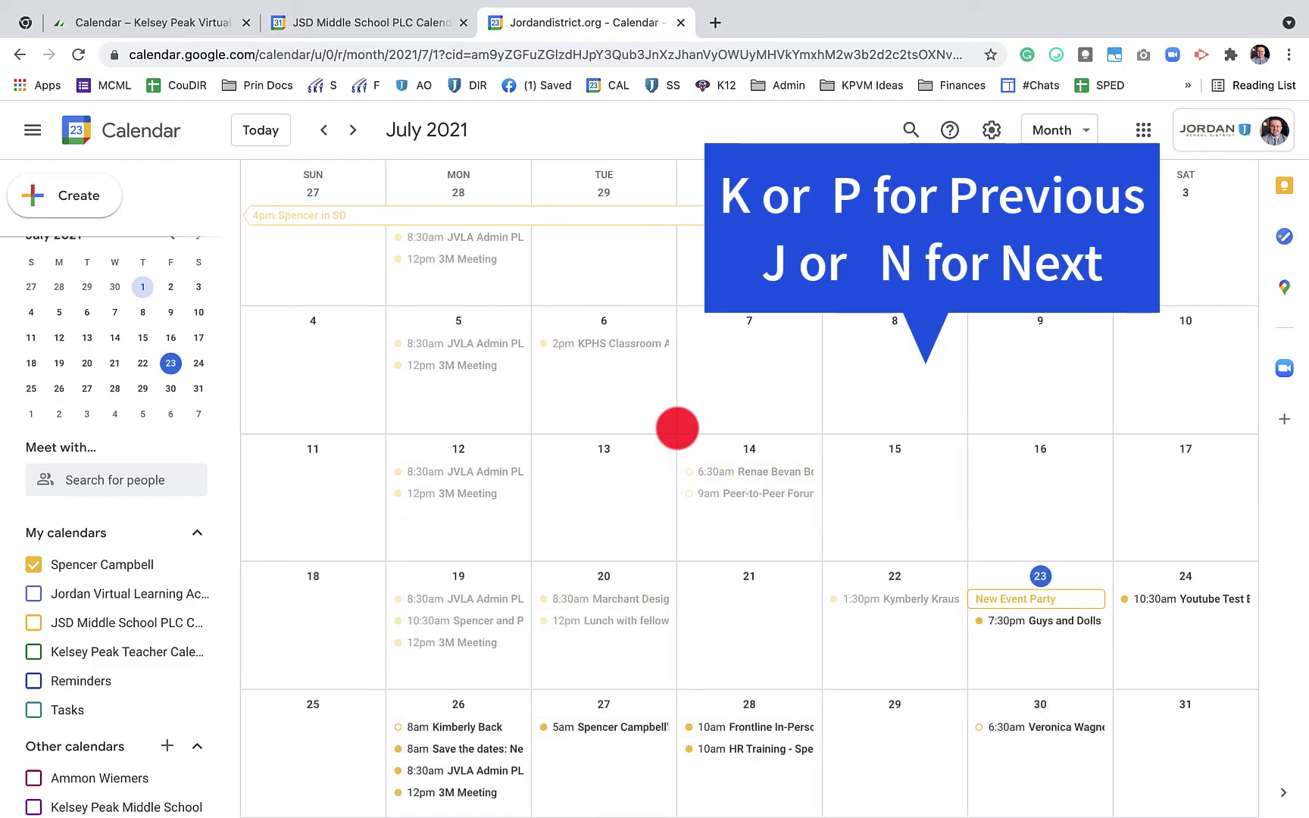
{"action": "key", "text": "k"}
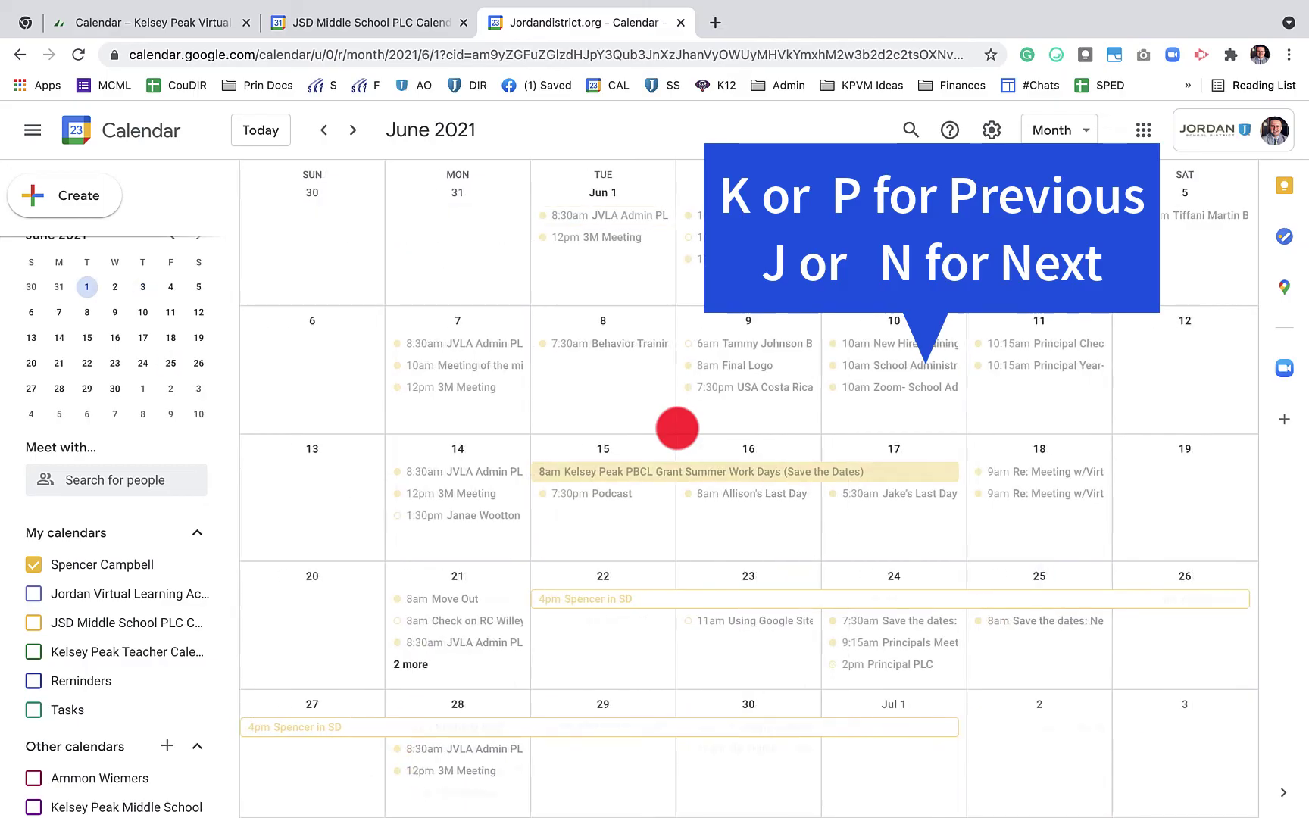
{"action": "key", "text": "j"}
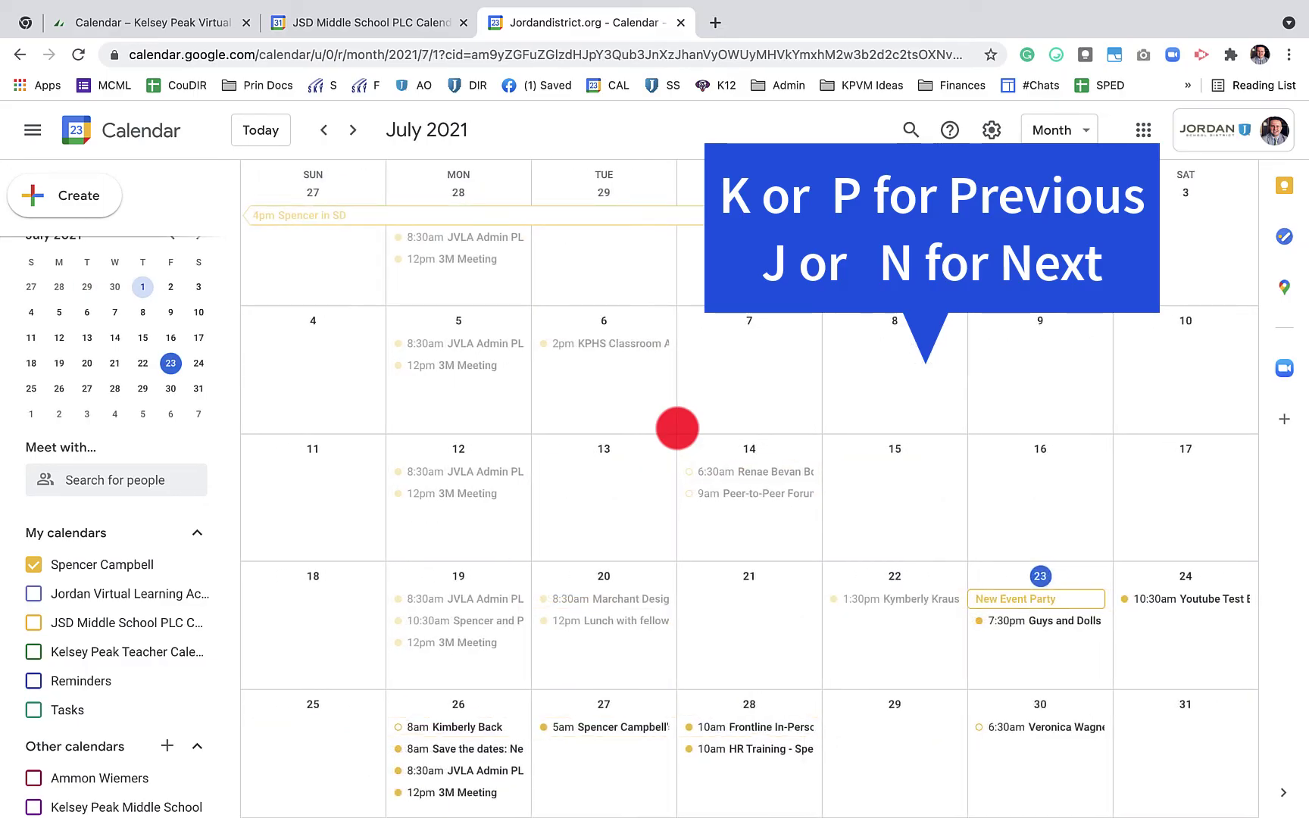
{"action": "key", "text": "k"}
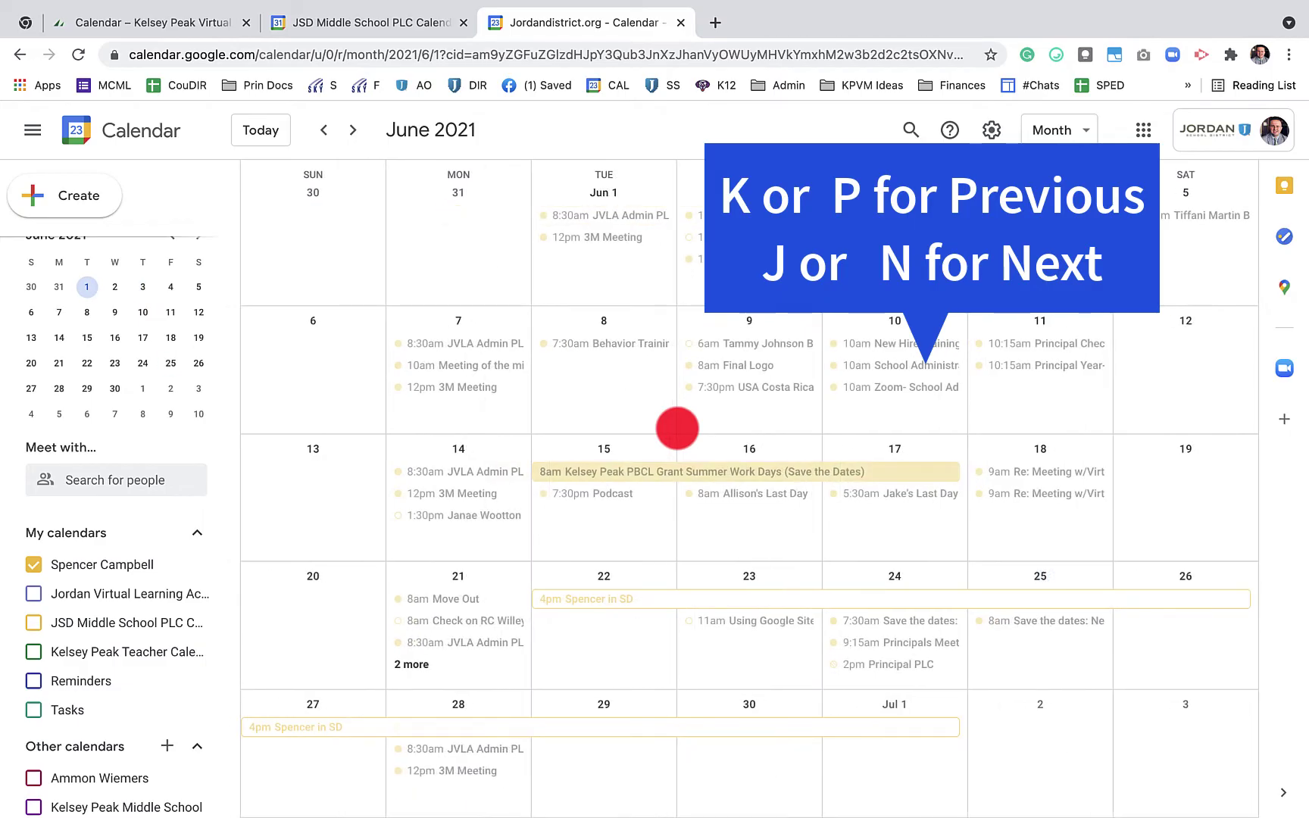
{"action": "key", "text": "j"}
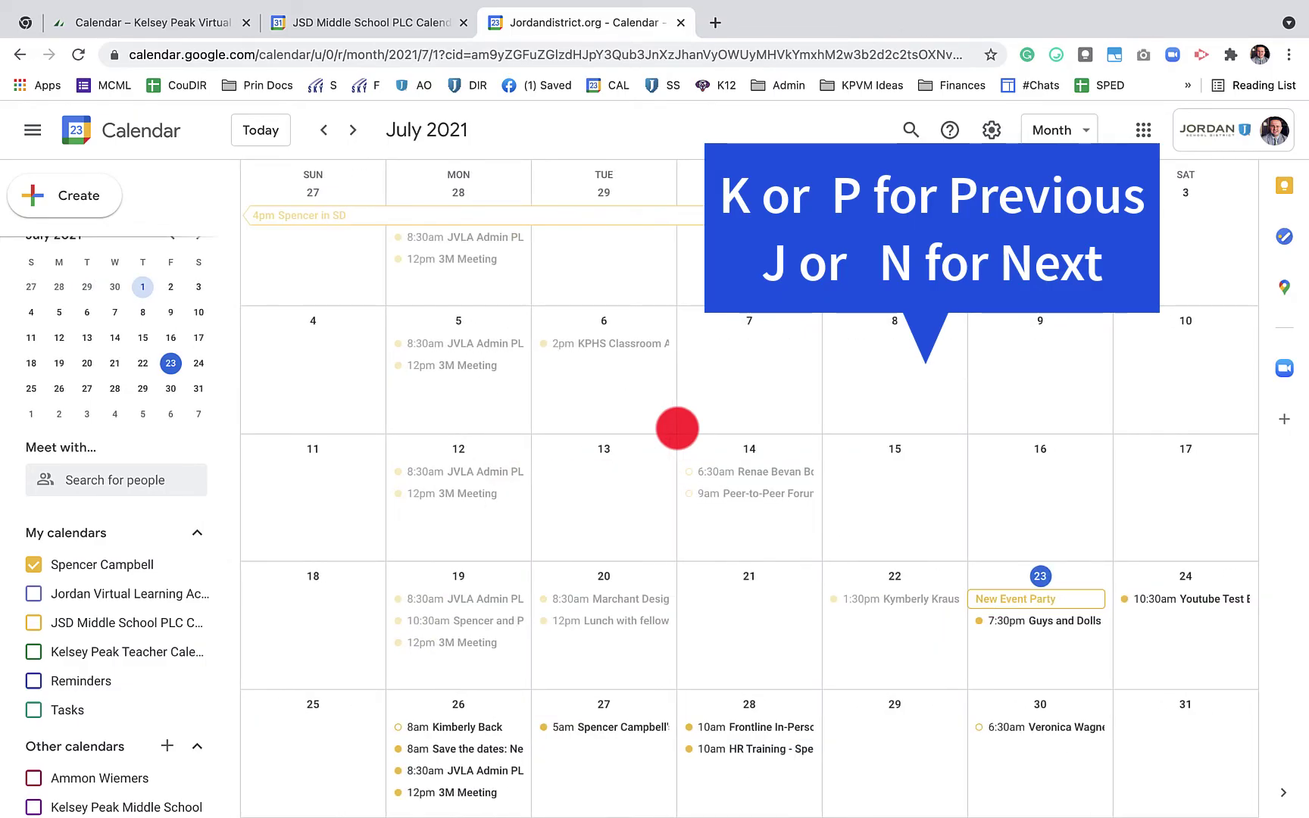
View a single day, jump to today (July 23), then return to the July month view
{"action": "key", "text": "d"}
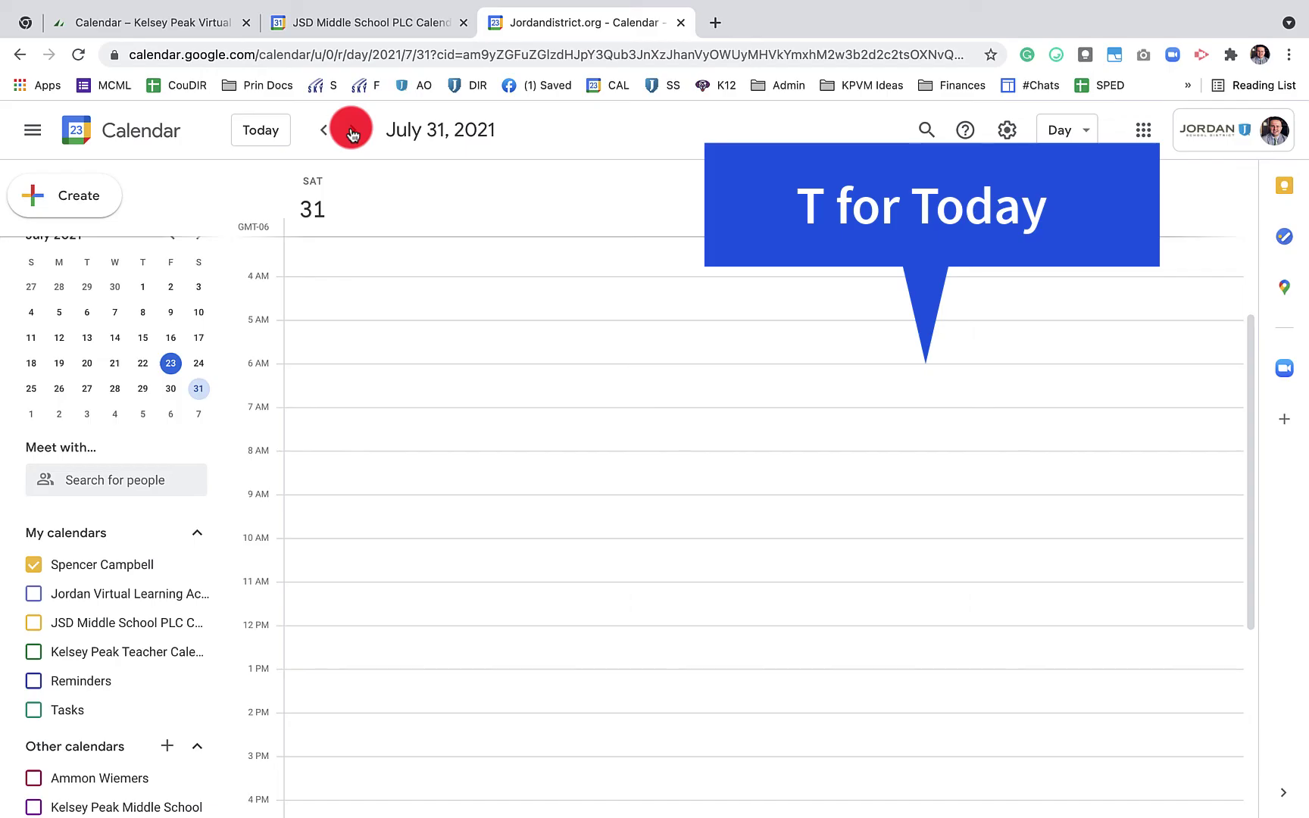
{"action": "key", "text": "t"}
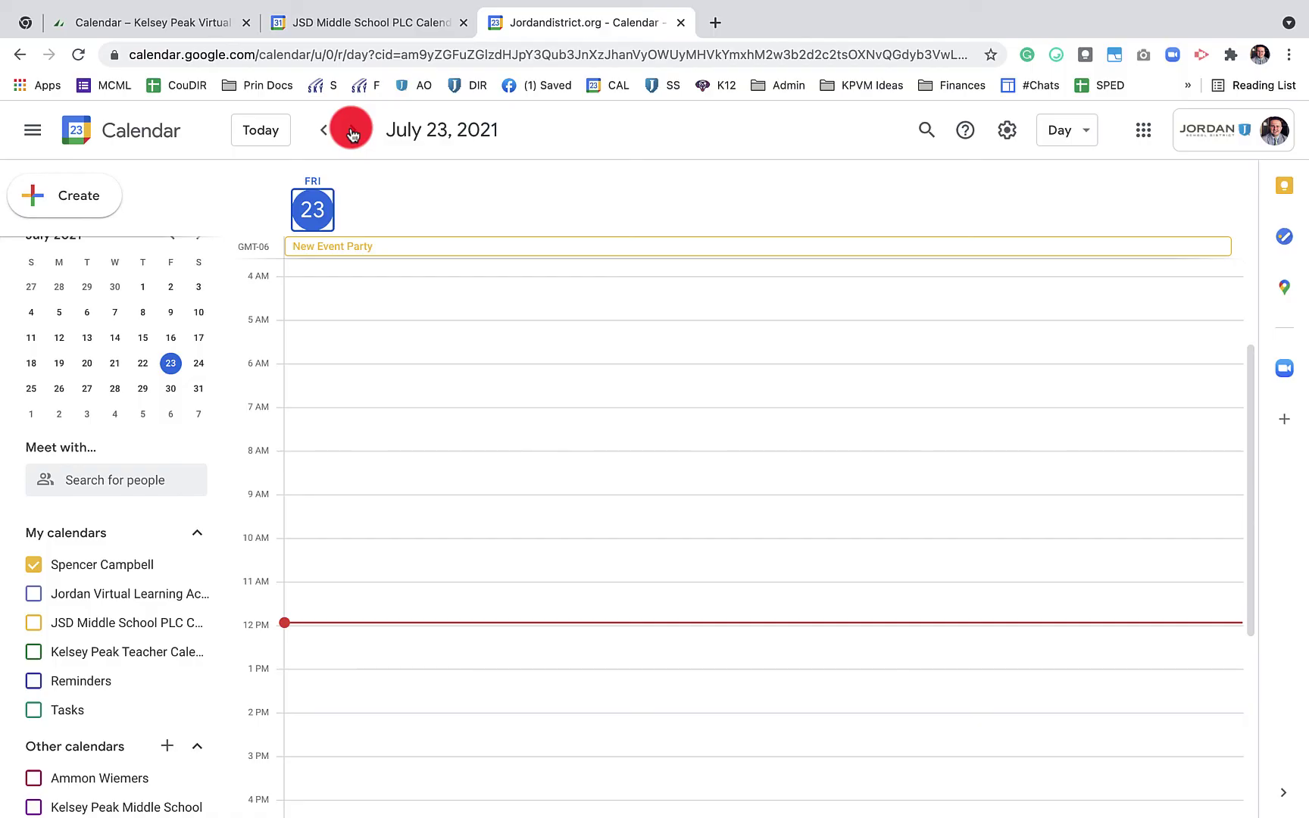
{"action": "key", "text": "m"}
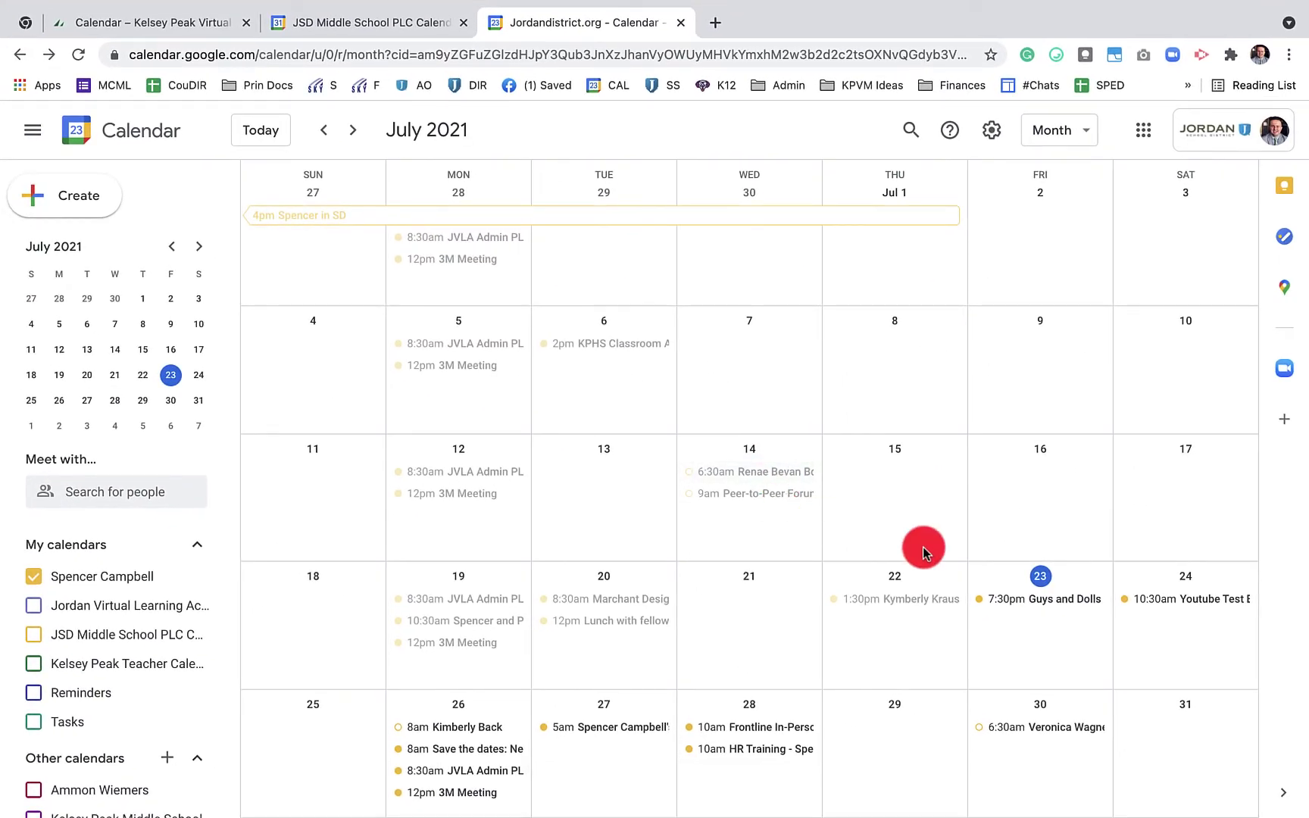
Delete the Guys and Dolls event without emailing the guests
{"action": "left_click", "coordinate": [1004, 602]}
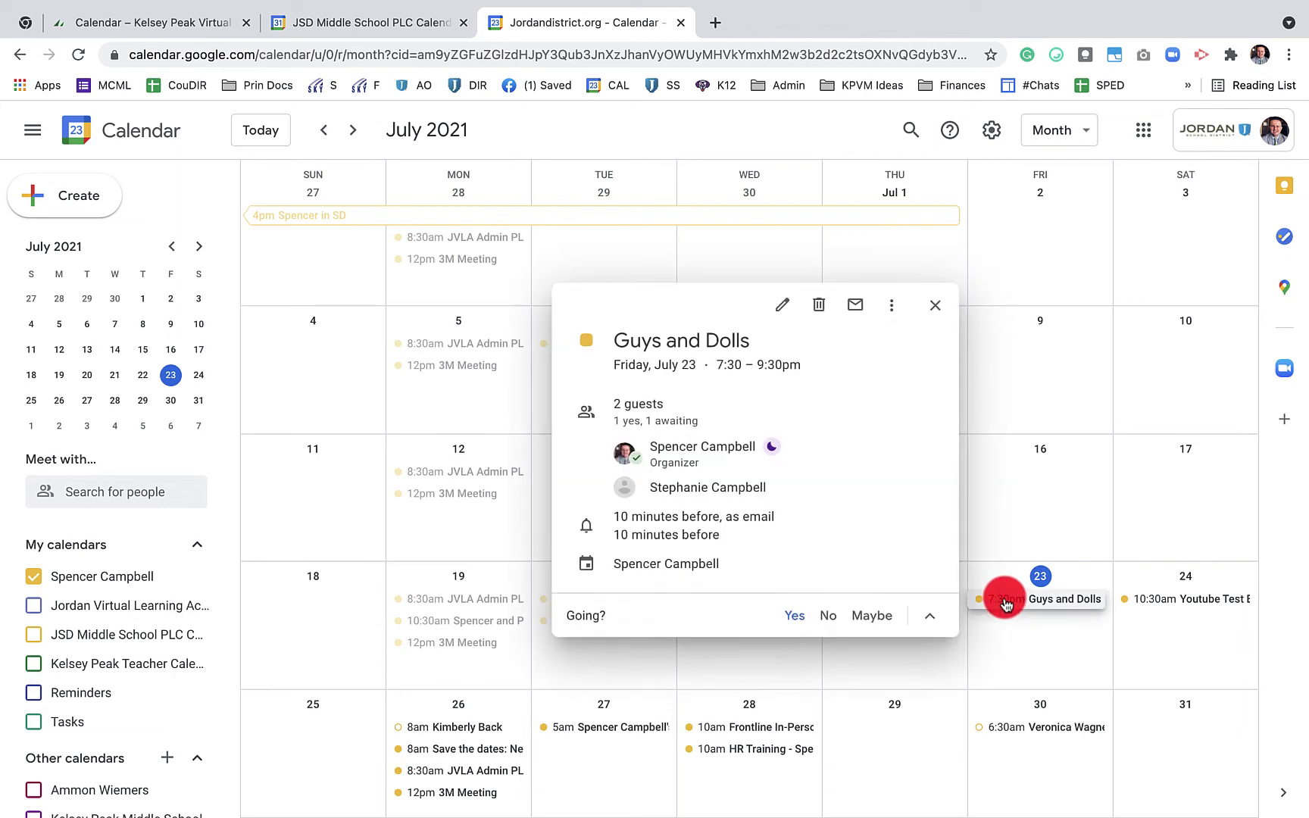
{"action": "key", "text": "Delete"}
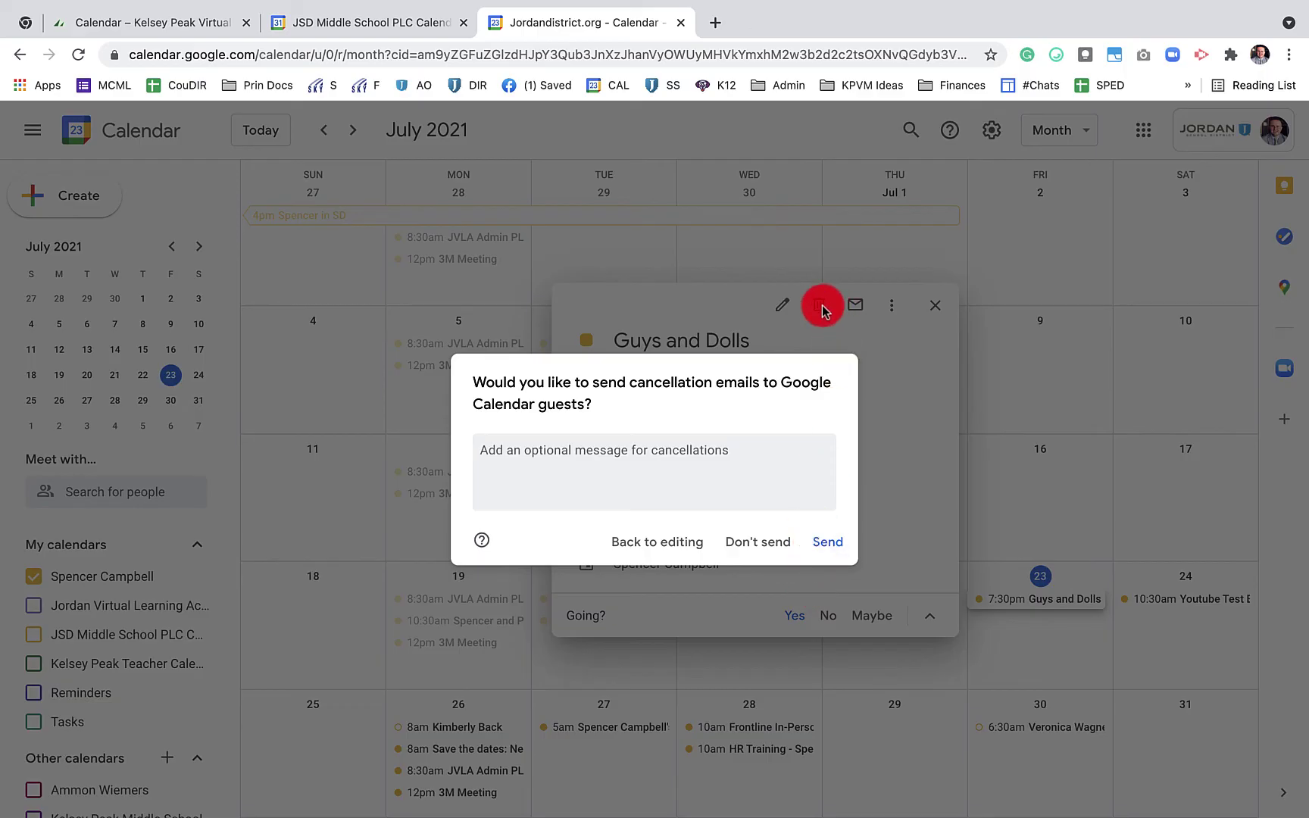
{"action": "left_click", "coordinate": [765, 540]}
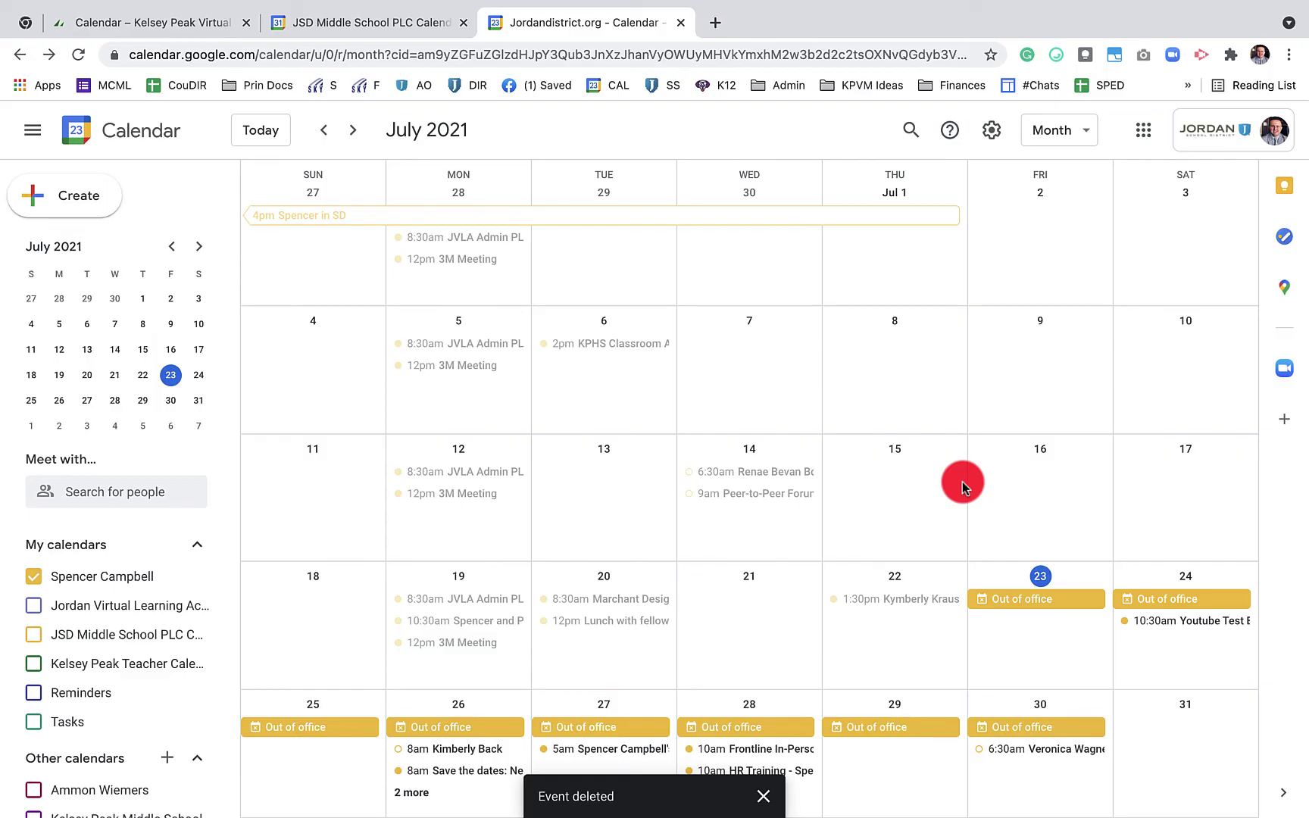
Delete all events in the recurring Out of office series
{"action": "left_click", "coordinate": [999, 600]}
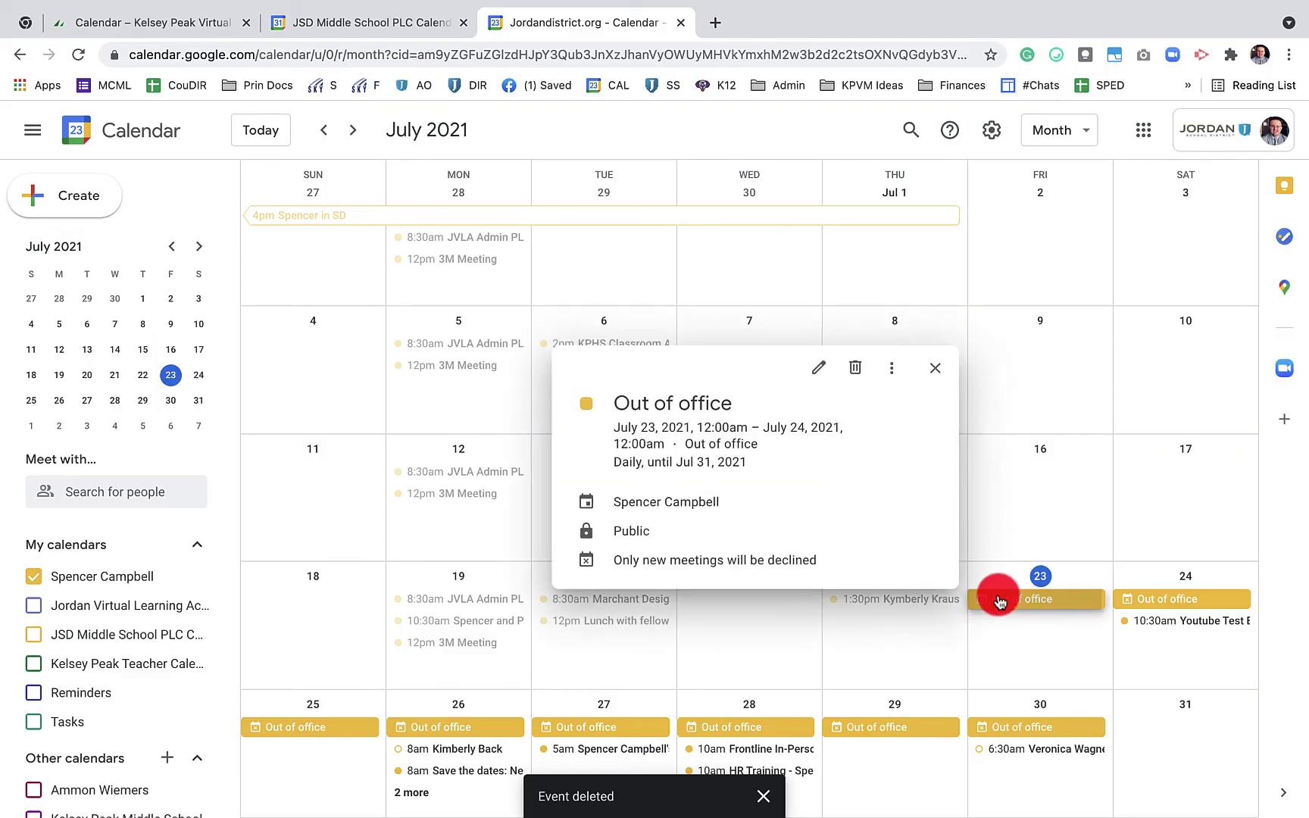
{"action": "key", "text": "Delete"}
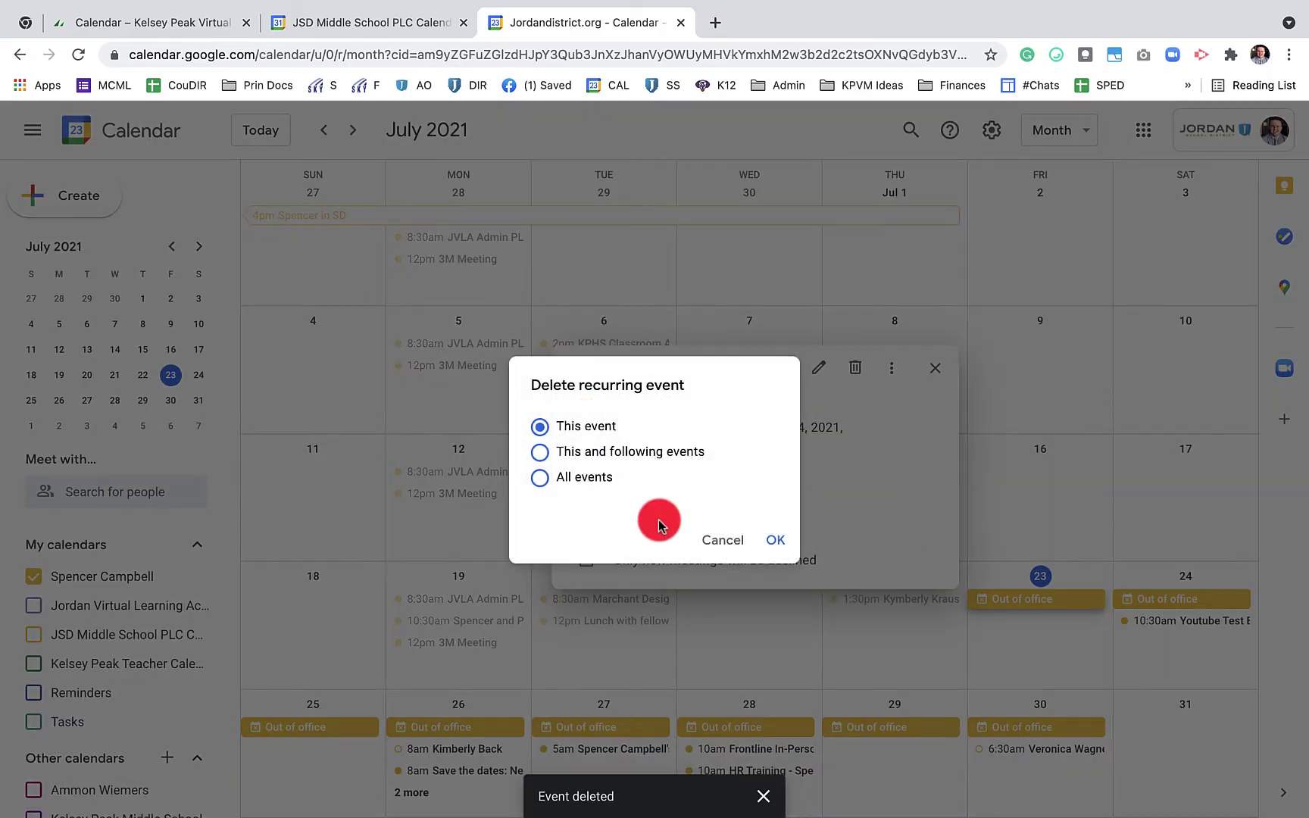
{"action": "left_click", "coordinate": [540, 477]}
{"action": "left_click", "coordinate": [772, 538]}
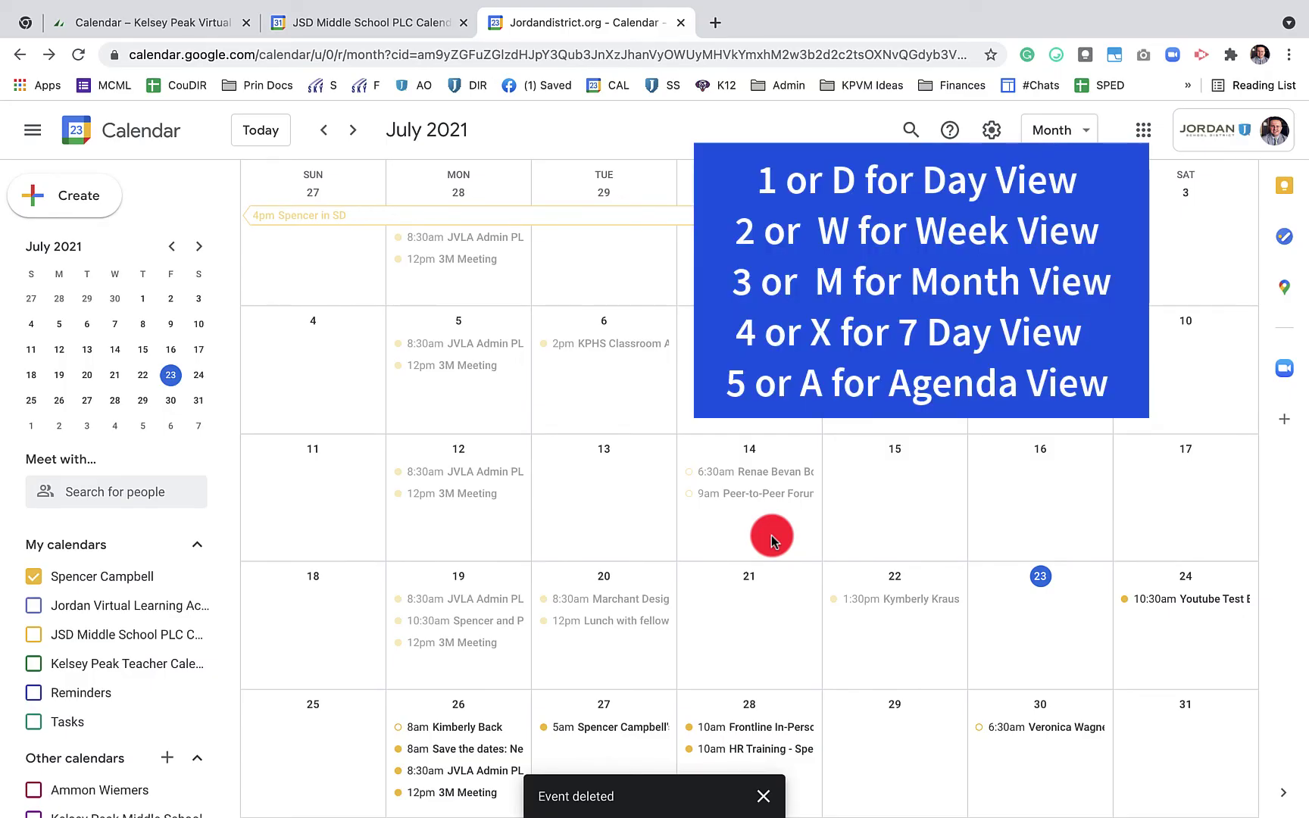
Cycle through the Day, Week, Month, 4-week and Schedule views
{"action": "key", "text": "d"}
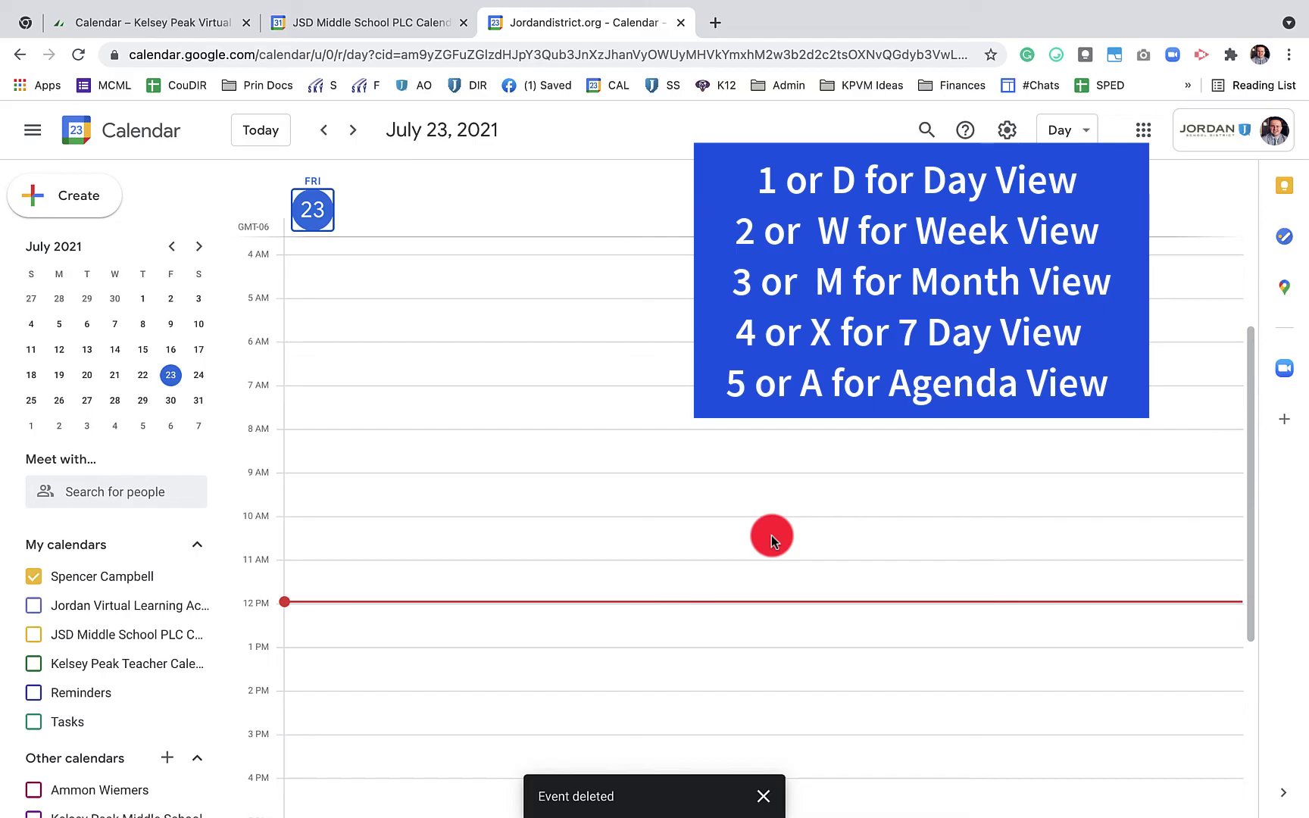
{"action": "key", "text": "w"}
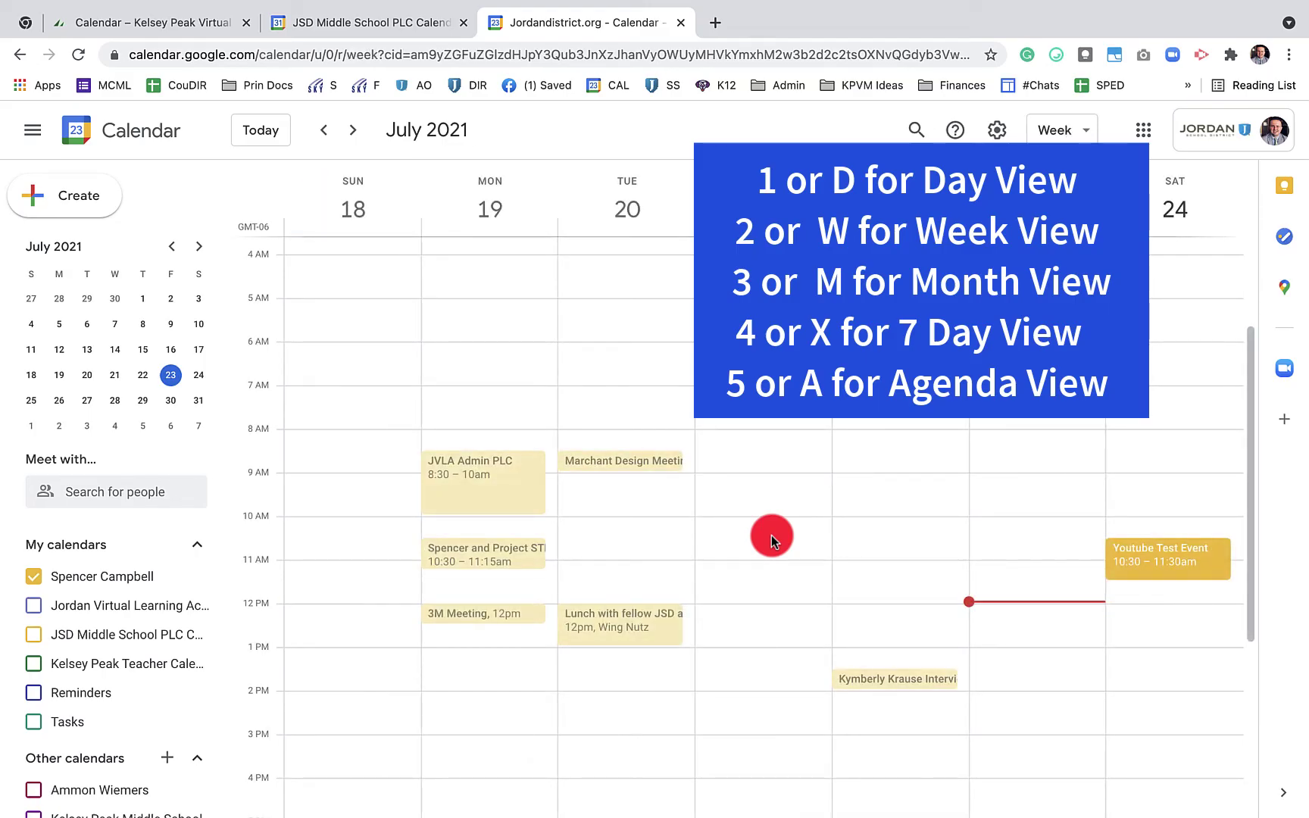
{"action": "key", "text": "m"}
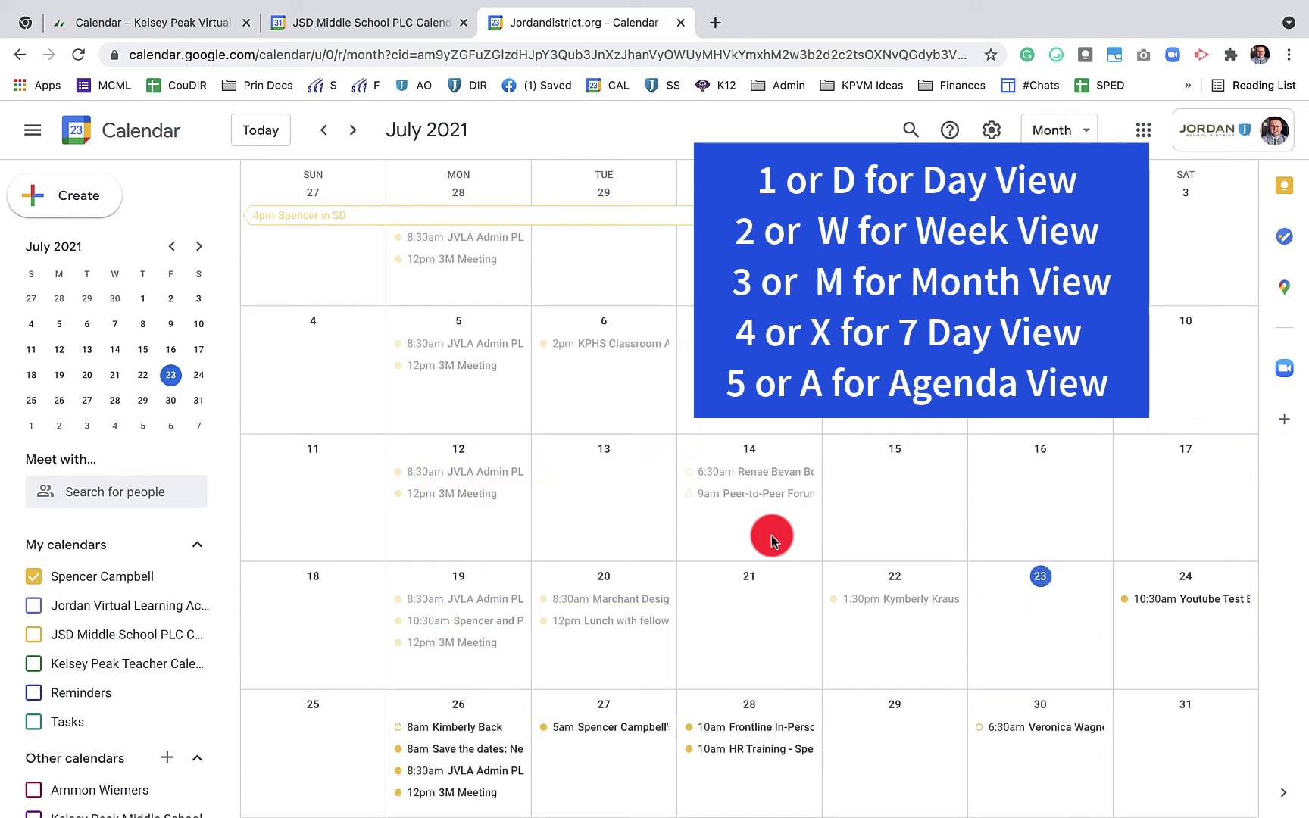
{"action": "key", "text": "x"}
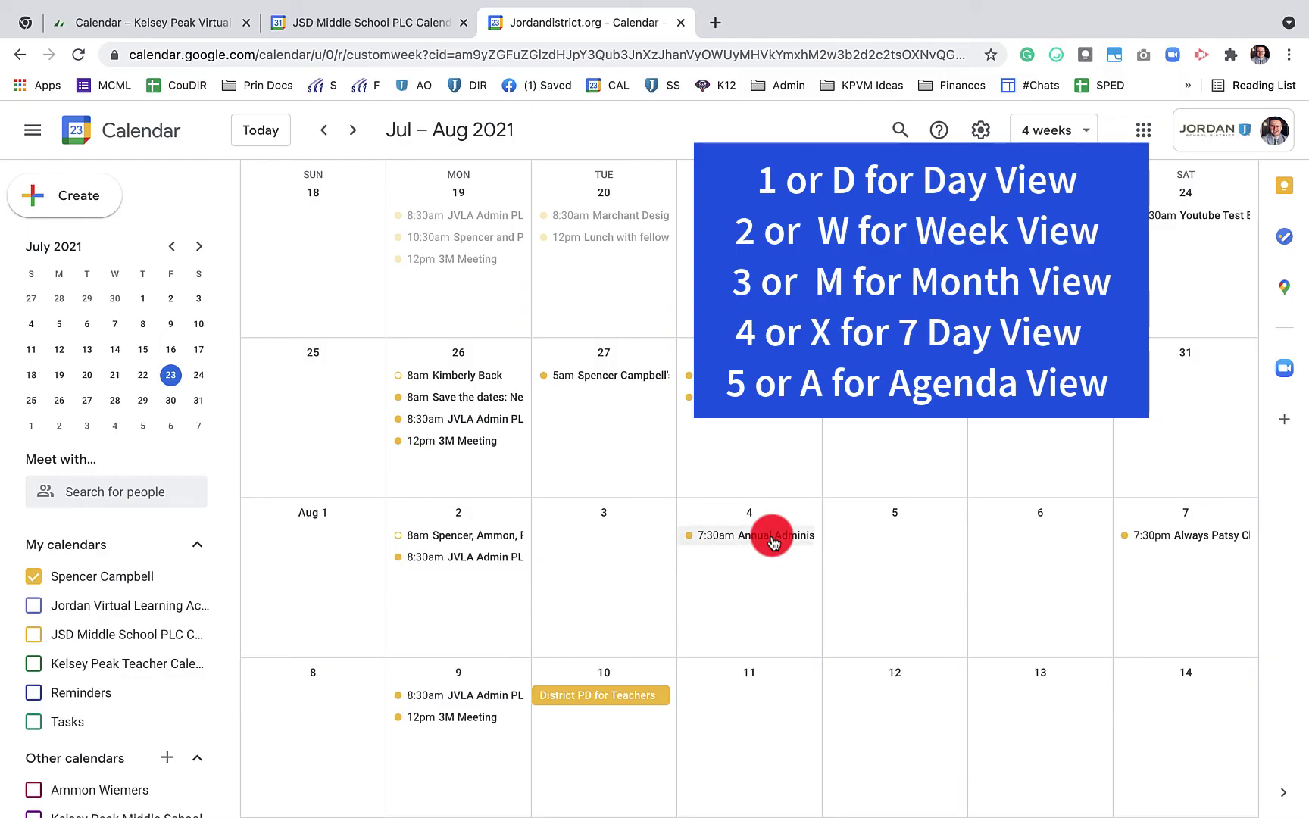
{"action": "key", "text": "a"}
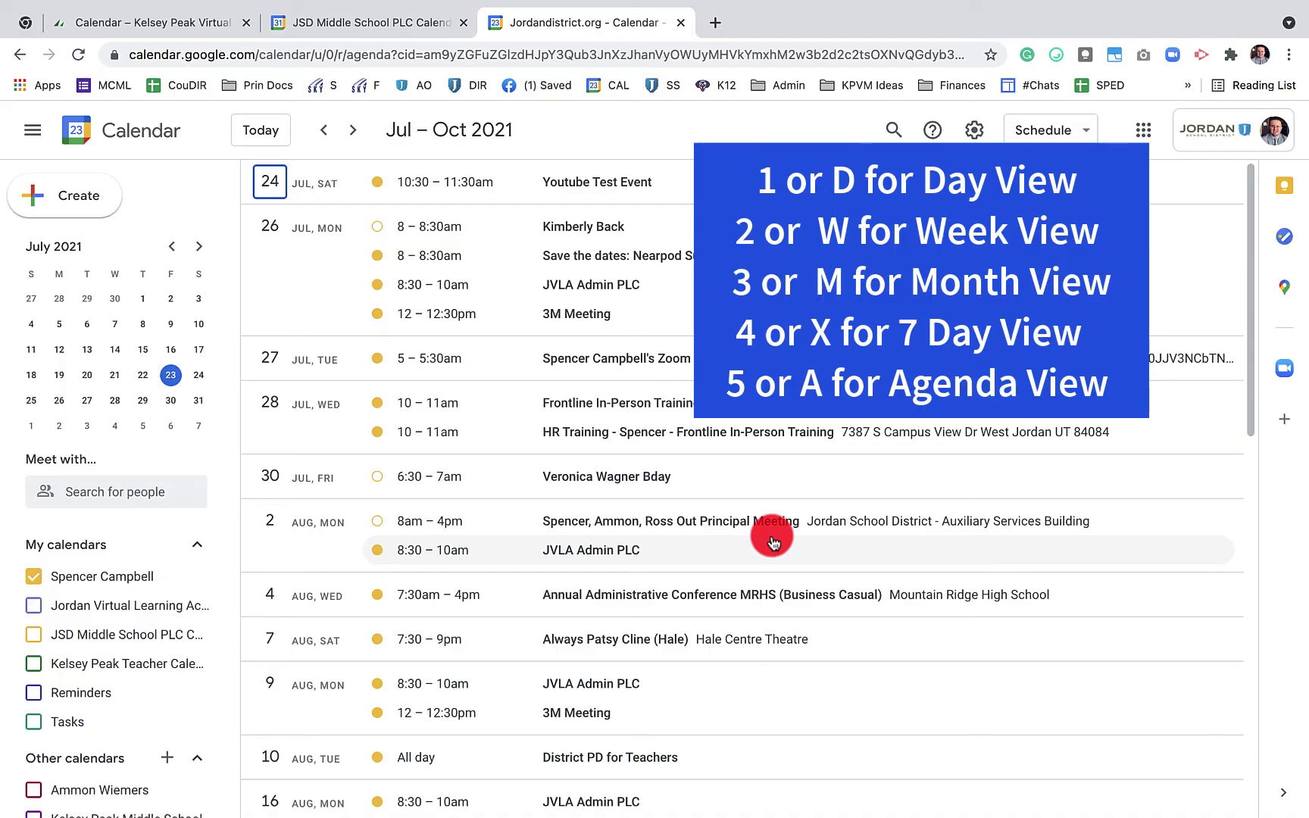
Flip quickly through the view layouts, ending on the 4-week grid of July 18 to August 14
{"action": "key", "text": "x"}
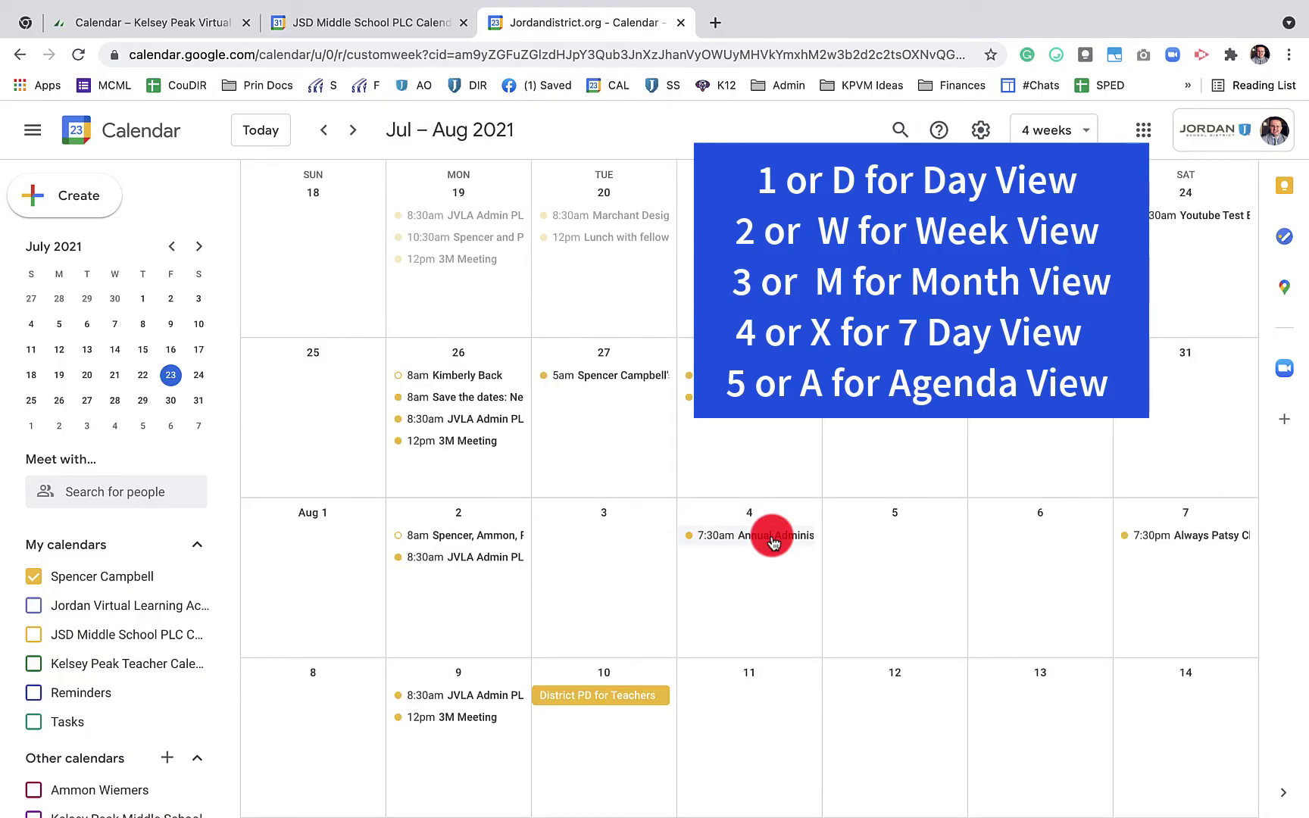
{"action": "key", "text": "m"}
{"action": "key", "text": "w"}
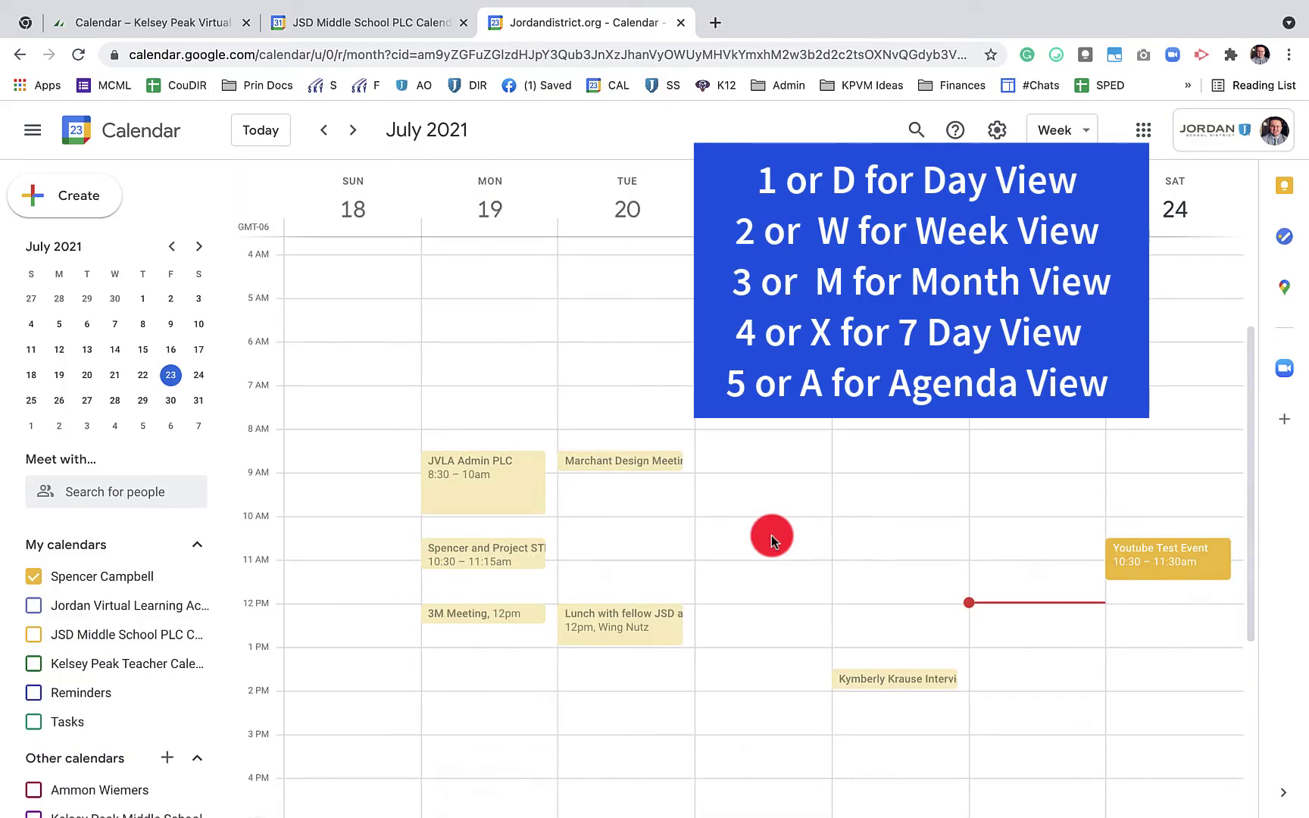
{"action": "key", "text": "x"}
{"action": "key", "text": "a"}
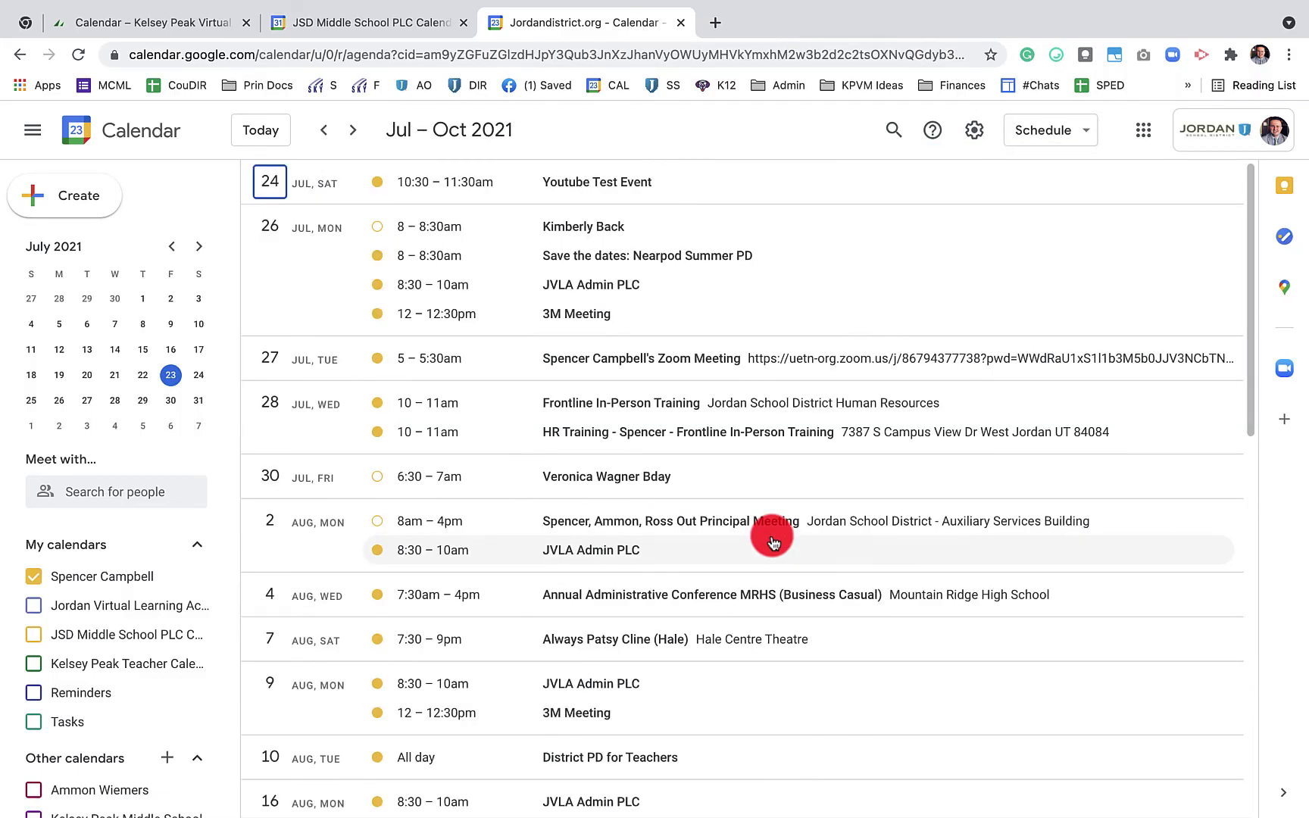
{"action": "key", "text": "d"}
{"action": "key", "text": "m"}
{"action": "key", "text": "x"}
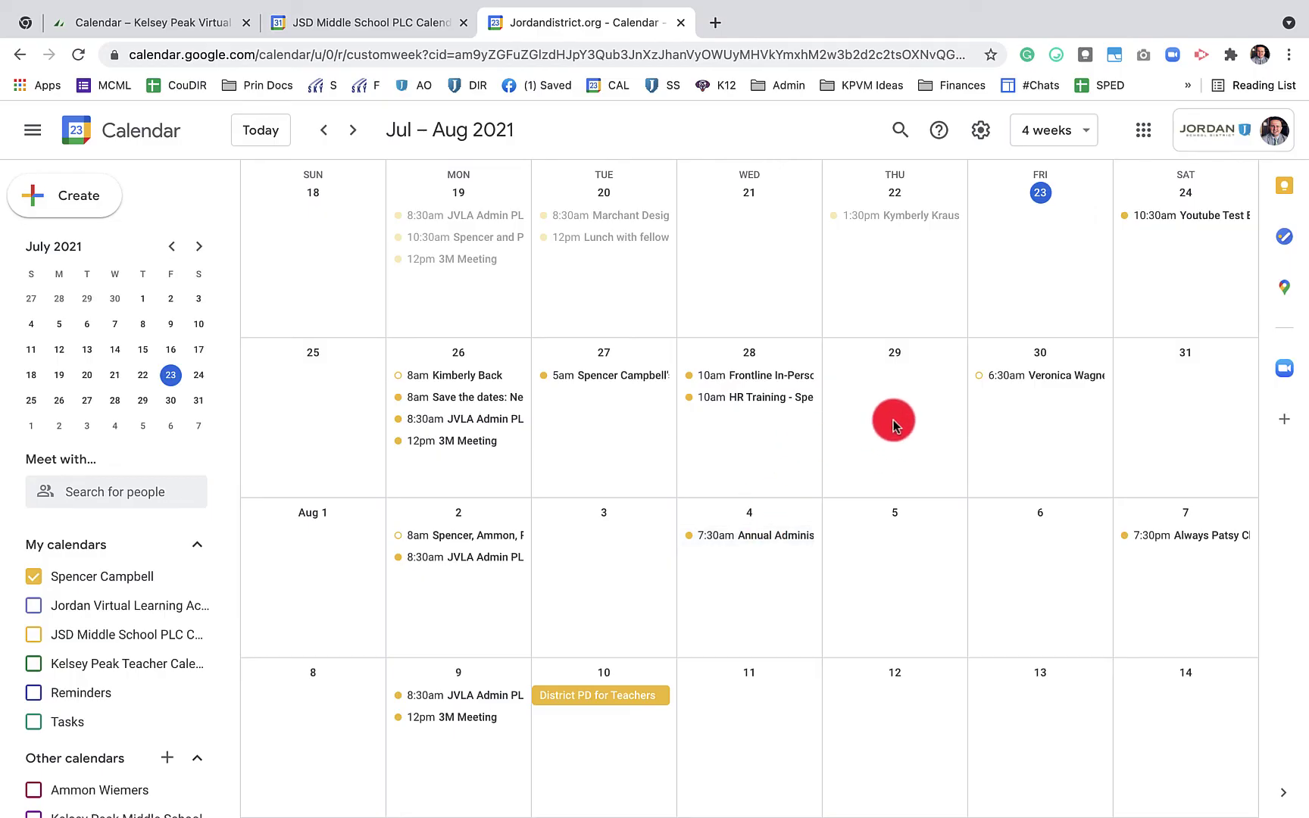
{"action": "left_click", "coordinate": [903, 398]}
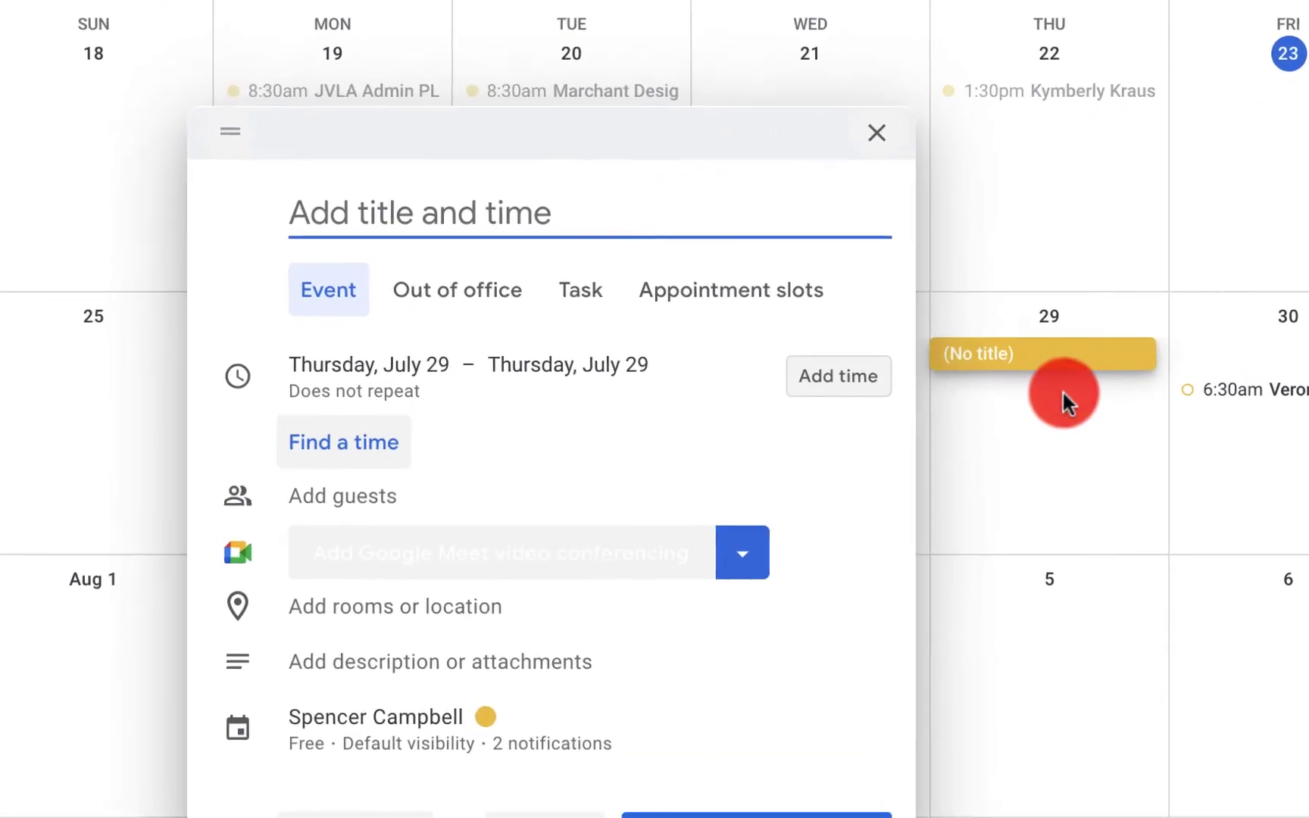
{"action": "type", "text": "Test"}
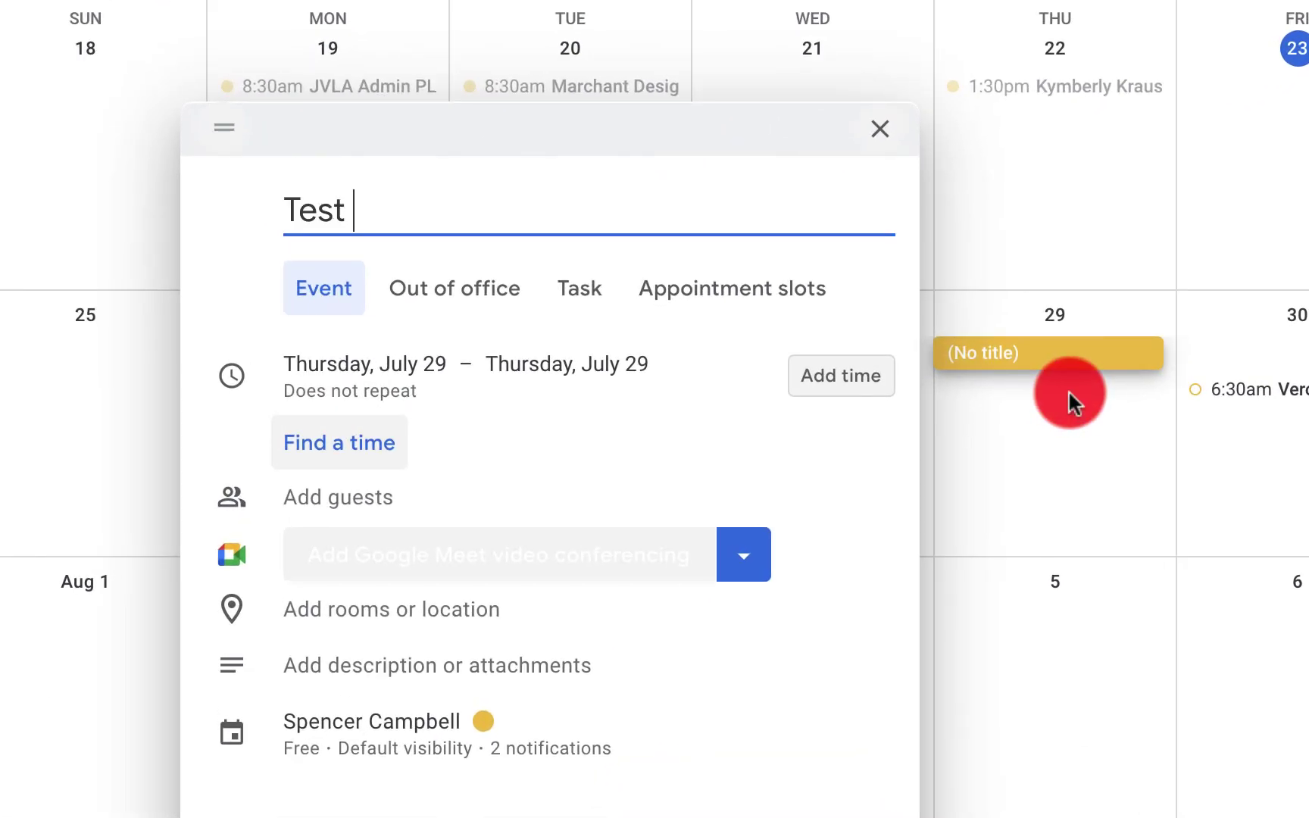
{"action": "type", "text": " Calendar"}
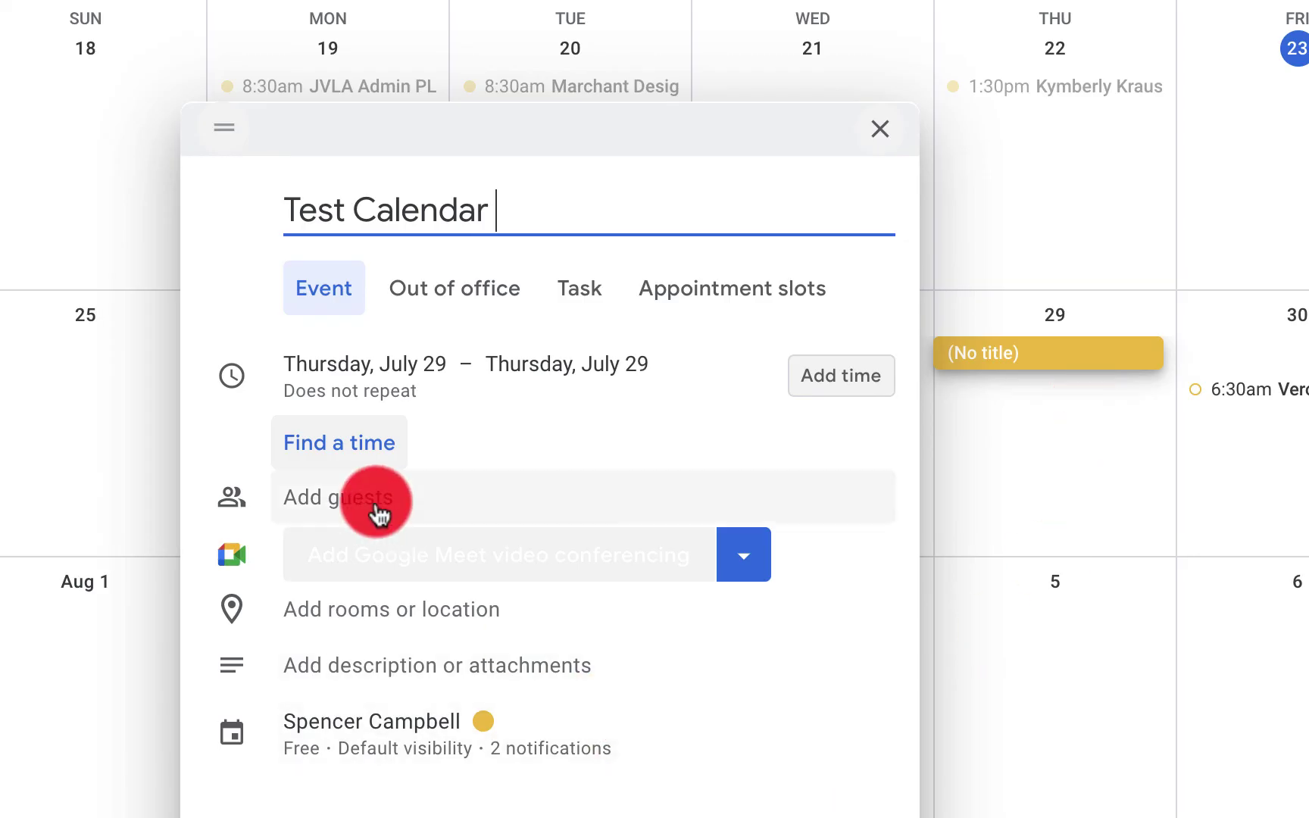
{"action": "left_click", "coordinate": [357, 494]}
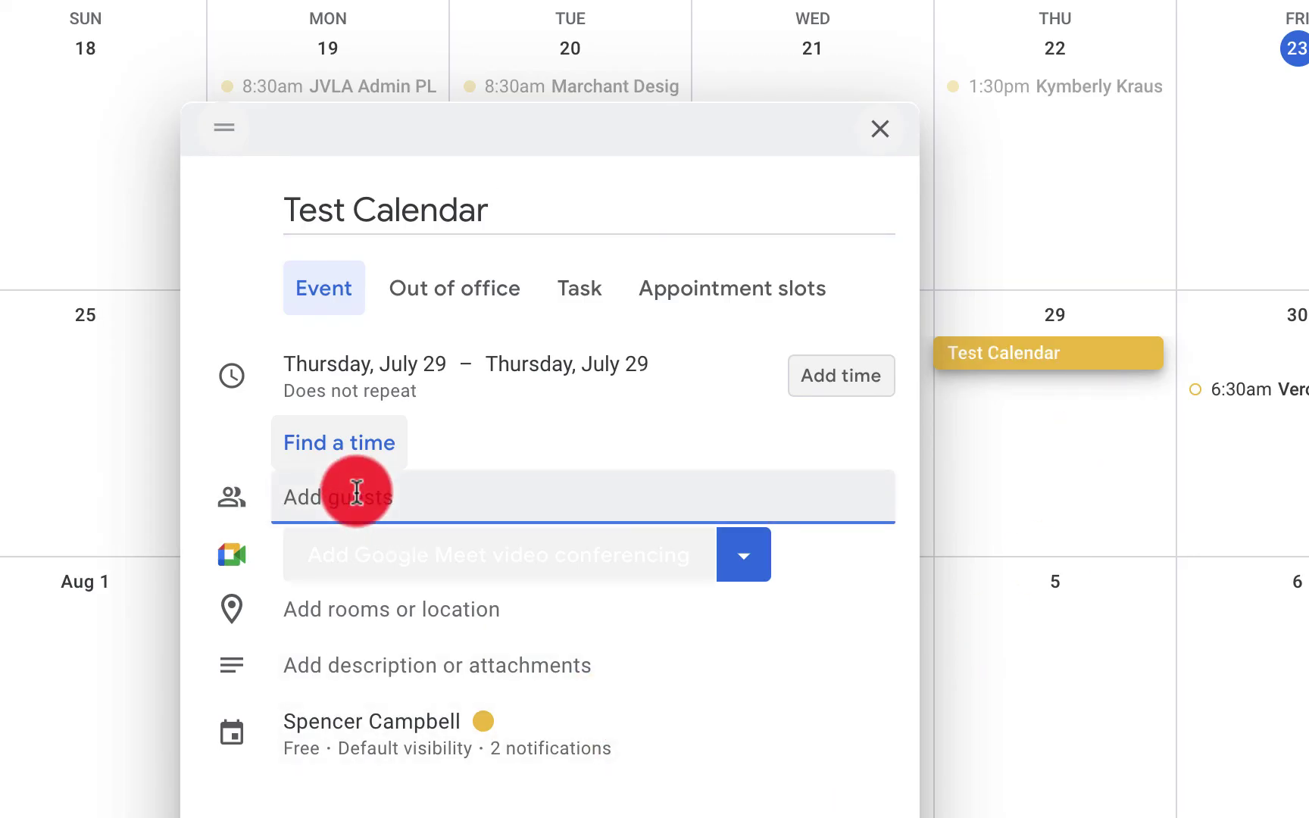
{"action": "type", "text": "Kelse"}
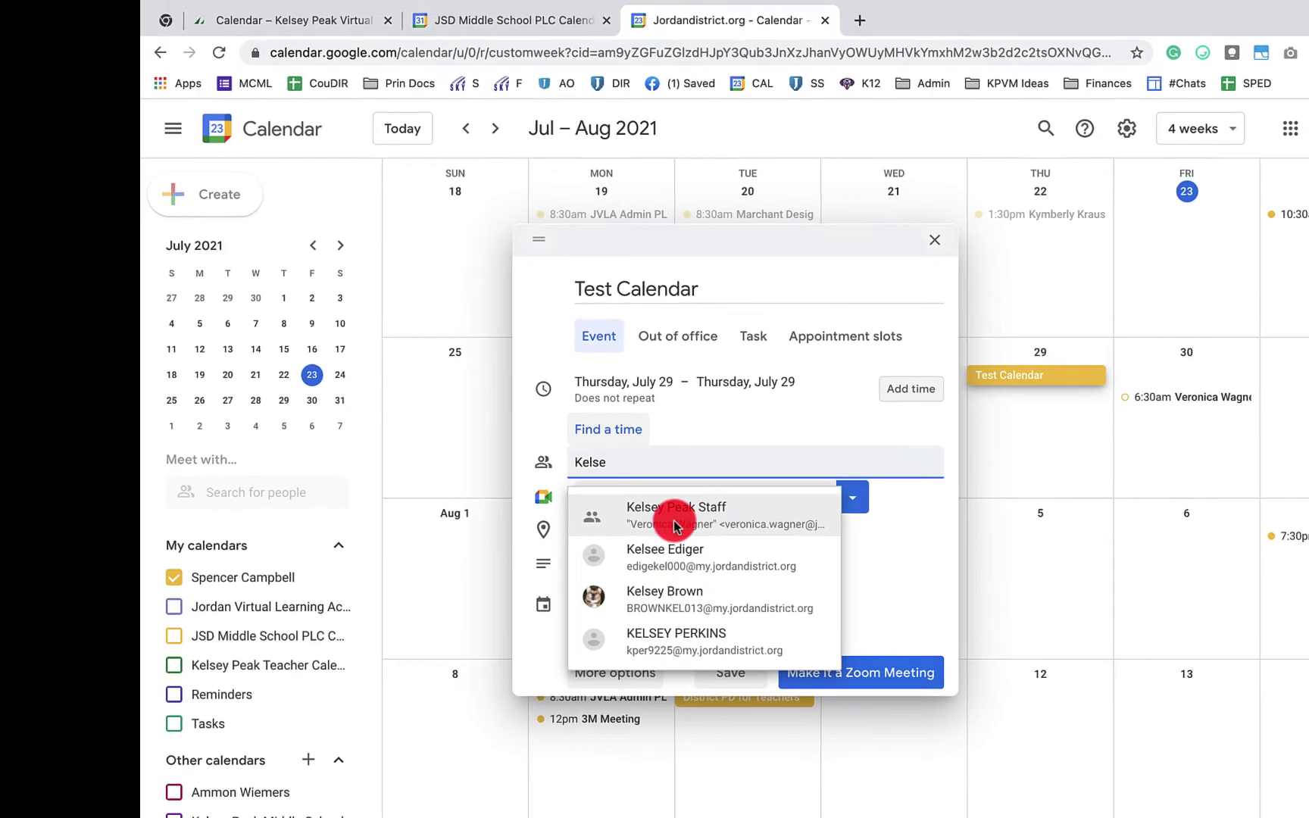
{"action": "left_click", "coordinate": [691, 520]}
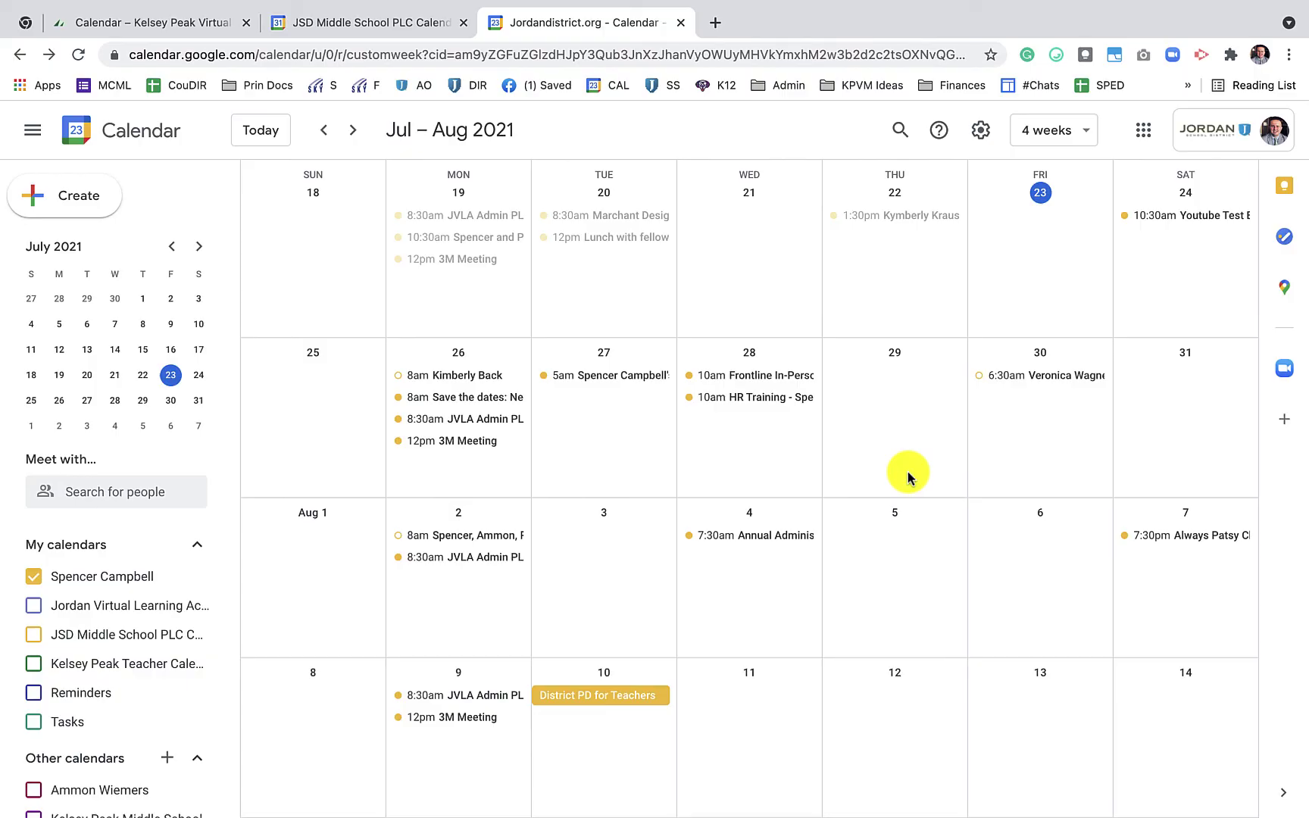
Choose Change owner from the options of the August 4 Annual Administrative Conference event
{"action": "left_click", "coordinate": [768, 538]}
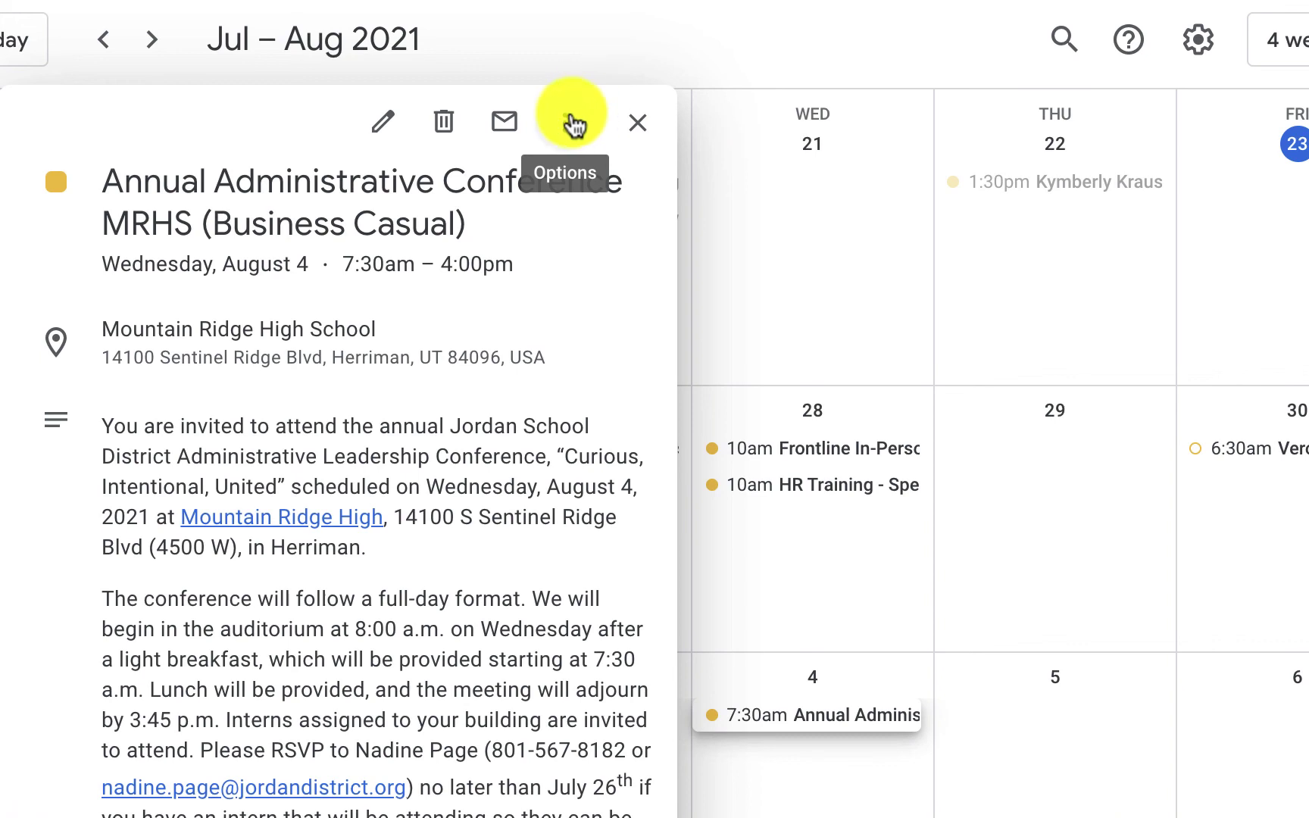
{"action": "left_click", "coordinate": [573, 123]}
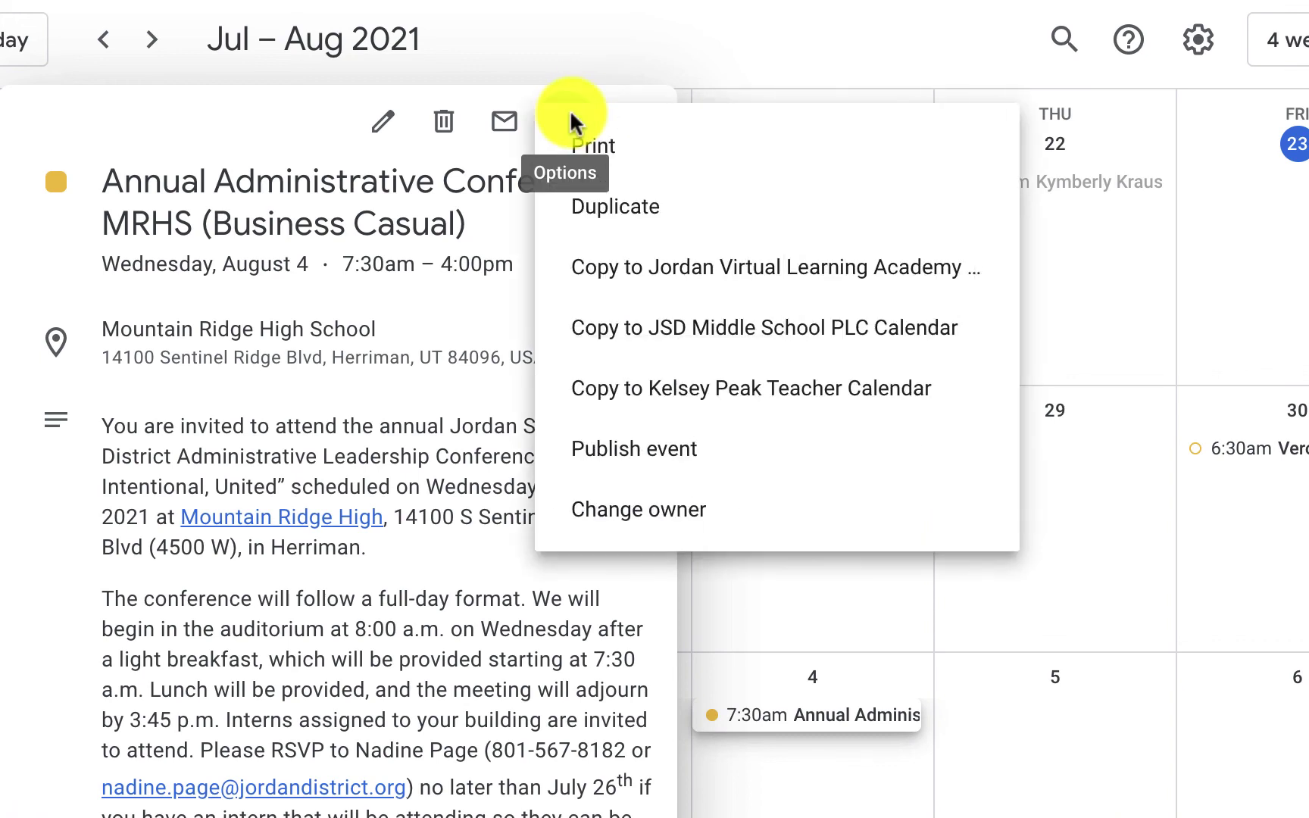
{"action": "left_click", "coordinate": [704, 509]}
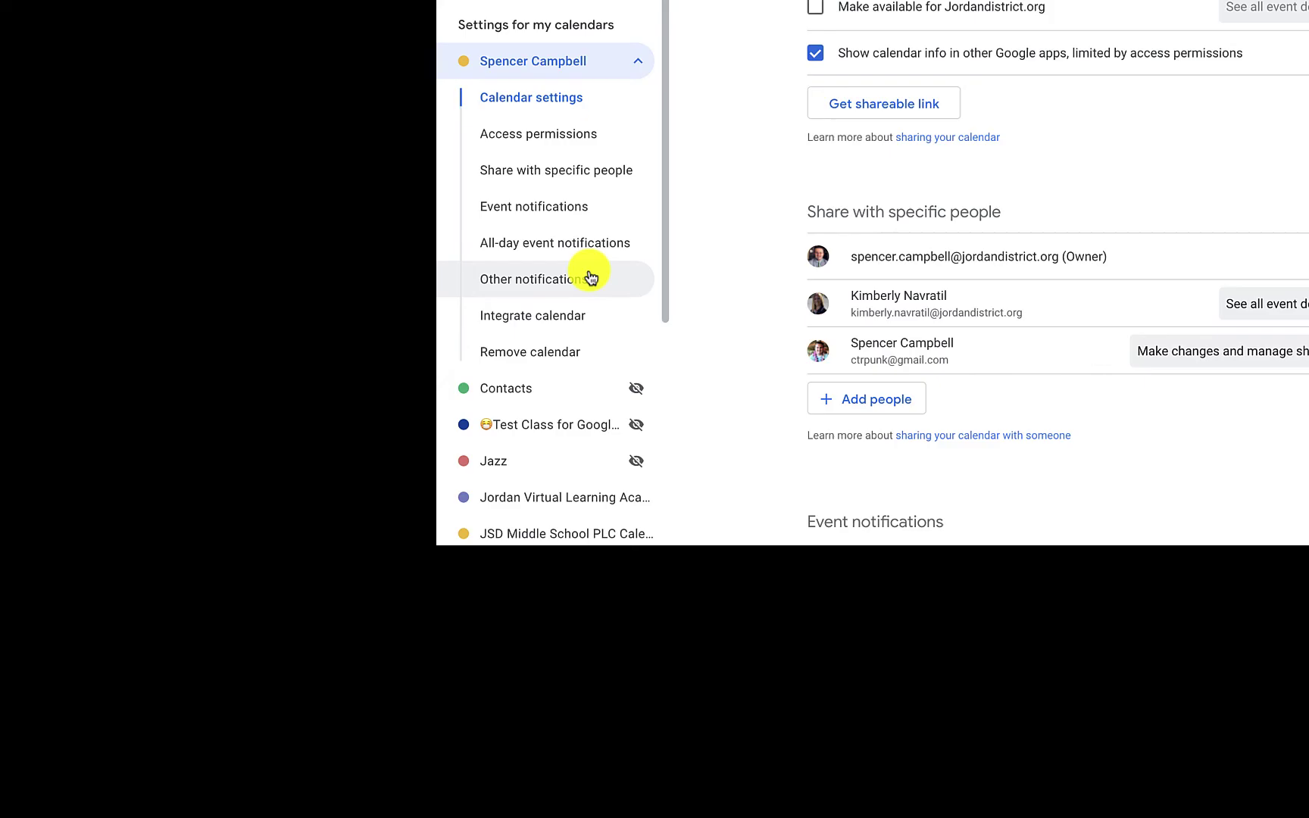
Close the Change owner dialog and return from settings to the 4-week calendar view
{"action": "left_click", "coordinate": [590, 277]}
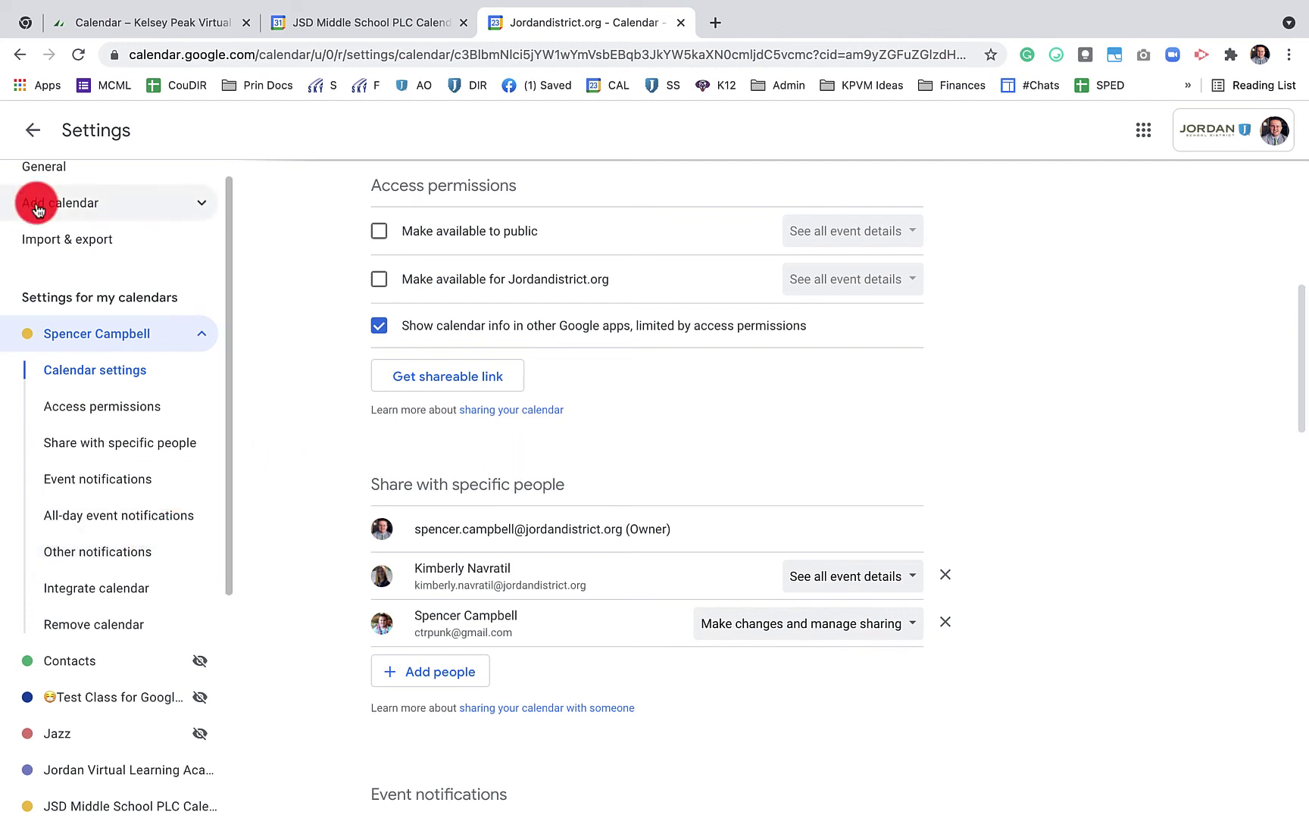
{"action": "left_click", "coordinate": [31, 131]}
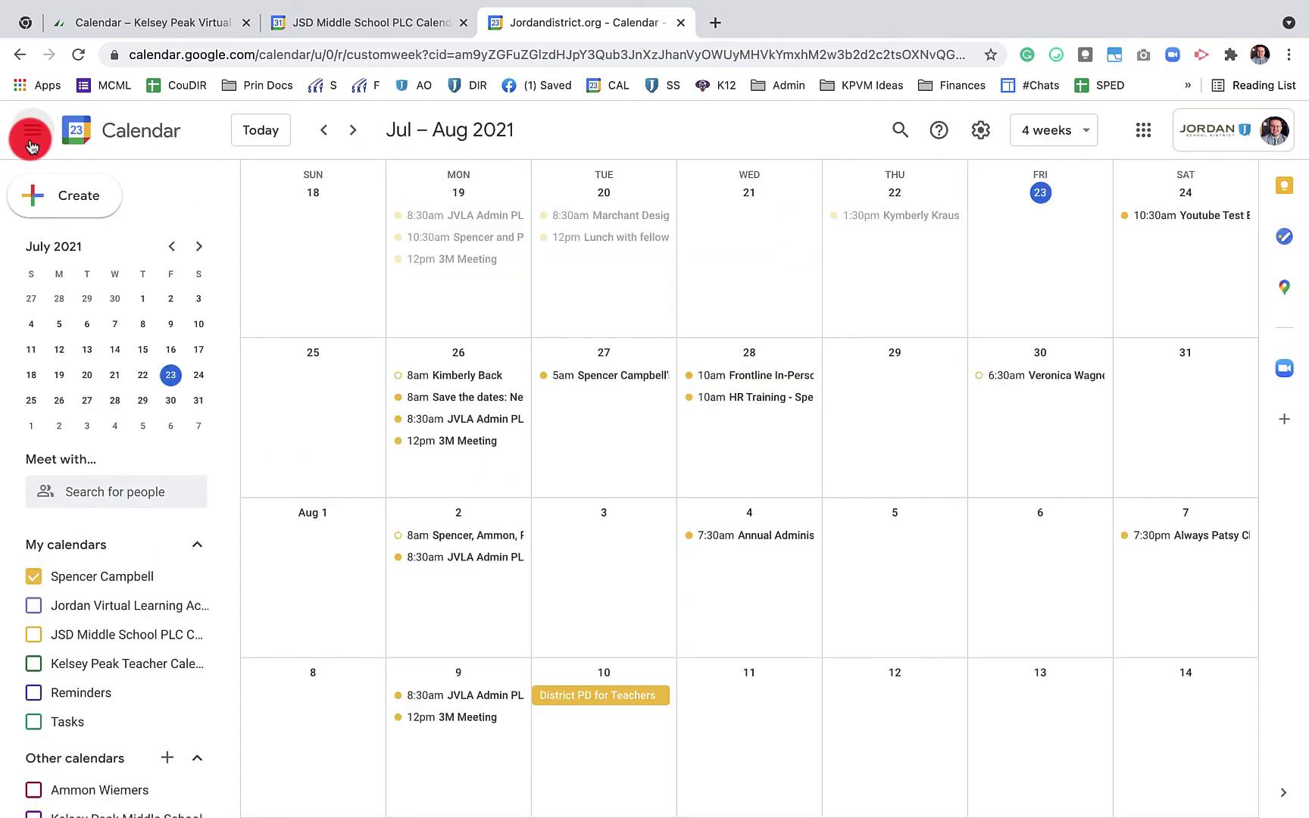
{"action": "left_click", "coordinate": [981, 130]}
Open the settings page for your own calendar
{"action": "left_click", "coordinate": [999, 183]}
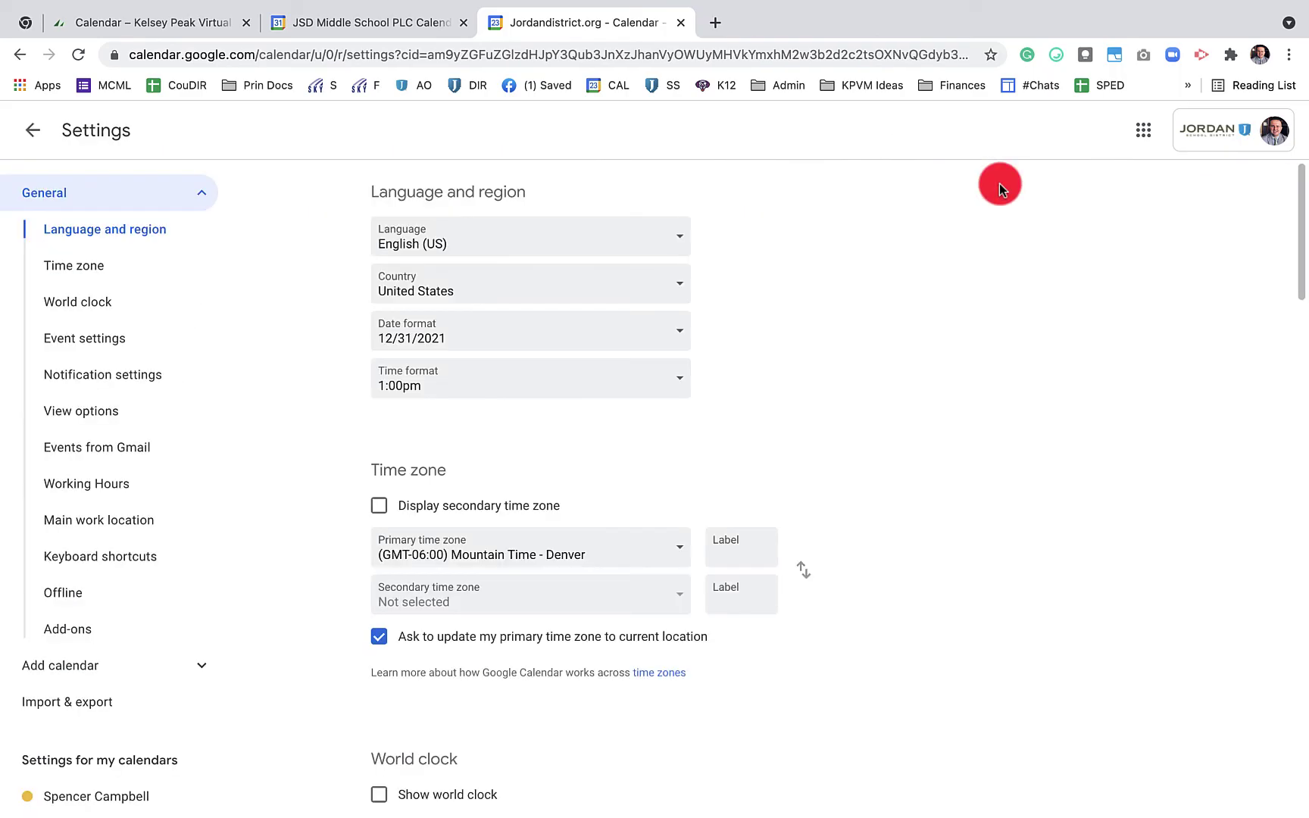
{"action": "scroll", "coordinate": [186, 681], "scroll_direction": "down", "scroll_amount": 5}
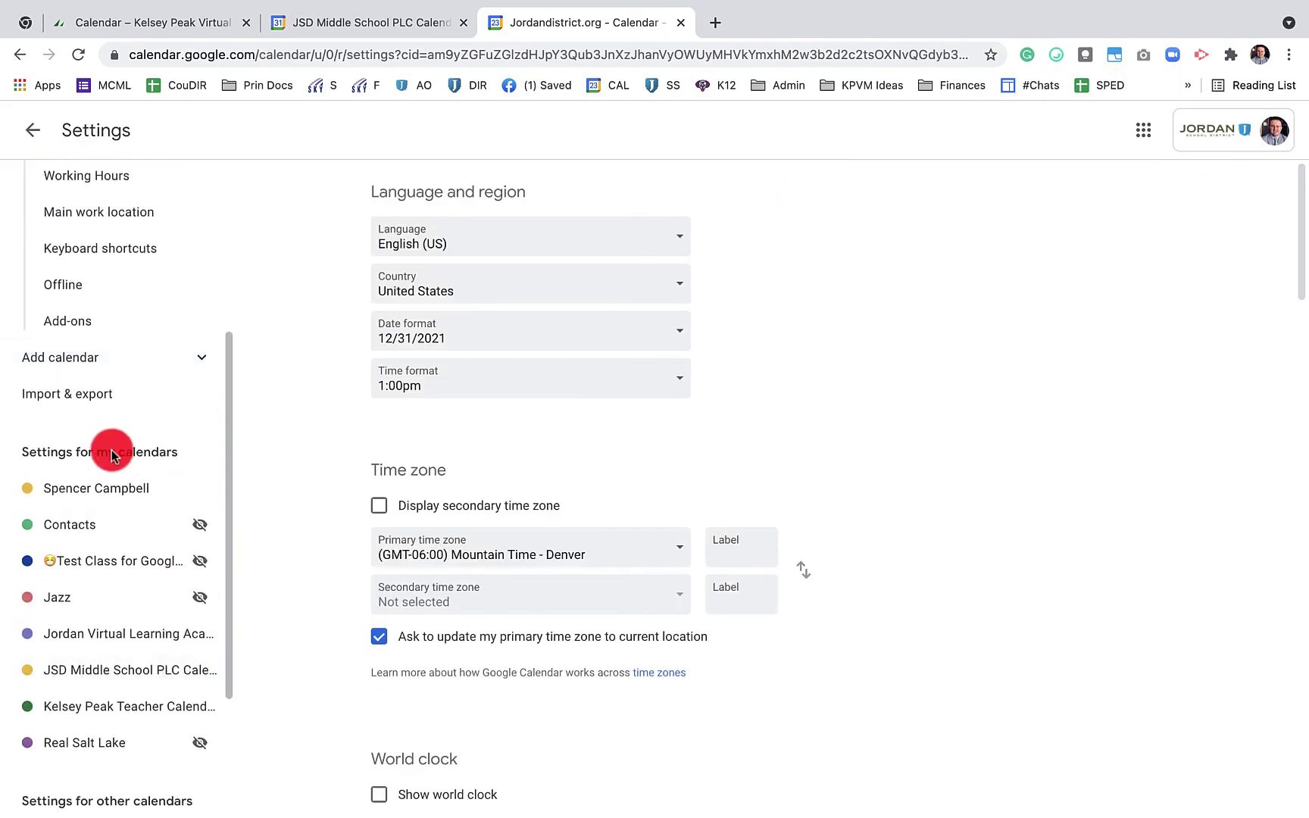
{"action": "left_click", "coordinate": [199, 497]}
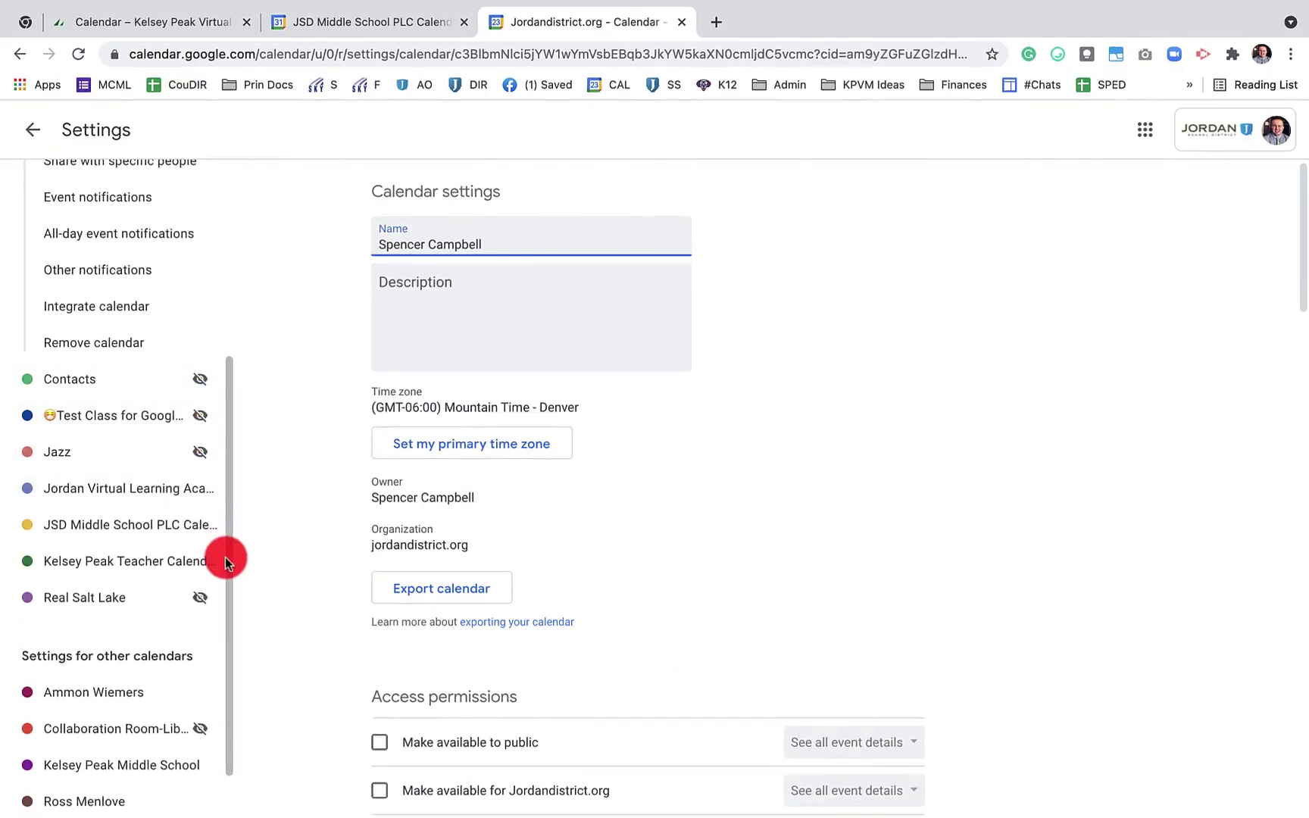
{"action": "left_click", "coordinate": [125, 270]}
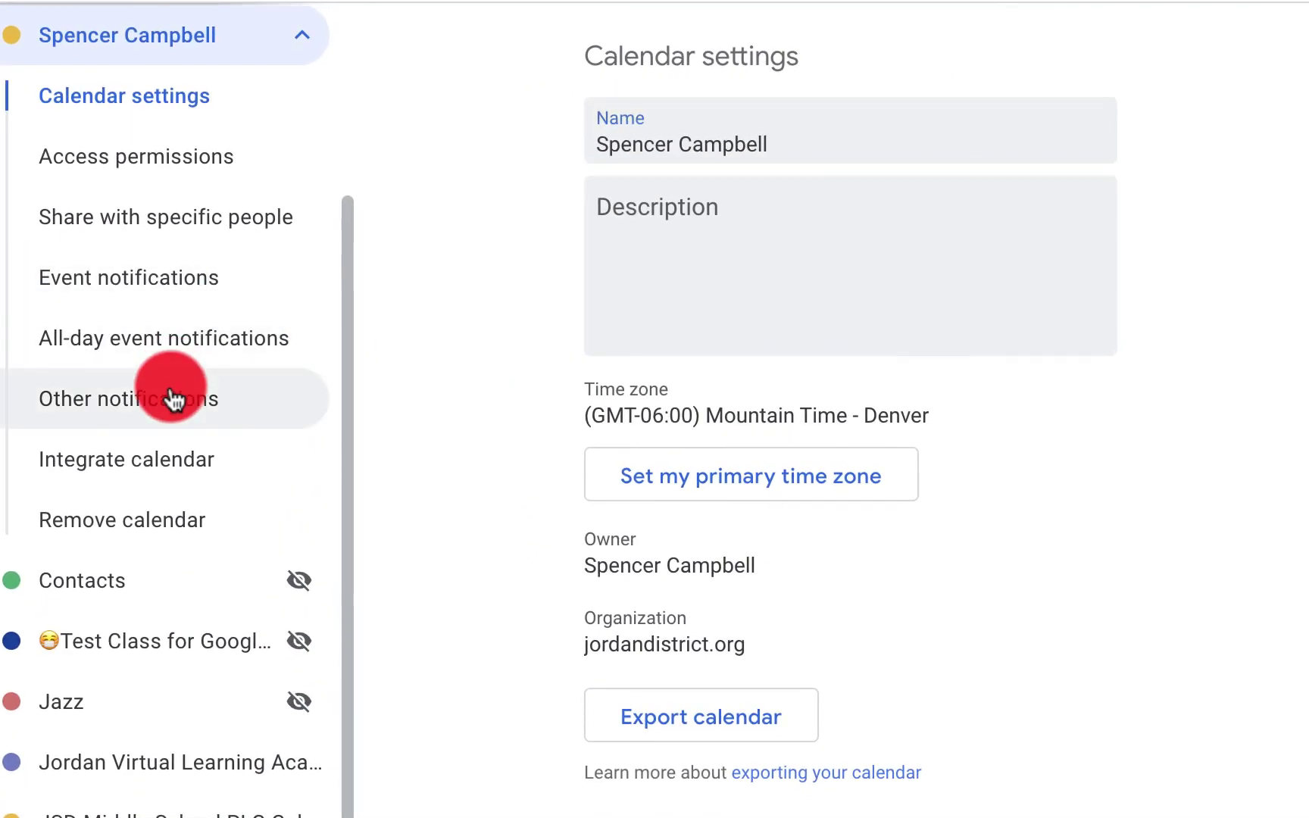
Set the calendar's Daily agenda notification from None to Email
{"action": "left_click", "coordinate": [173, 399]}
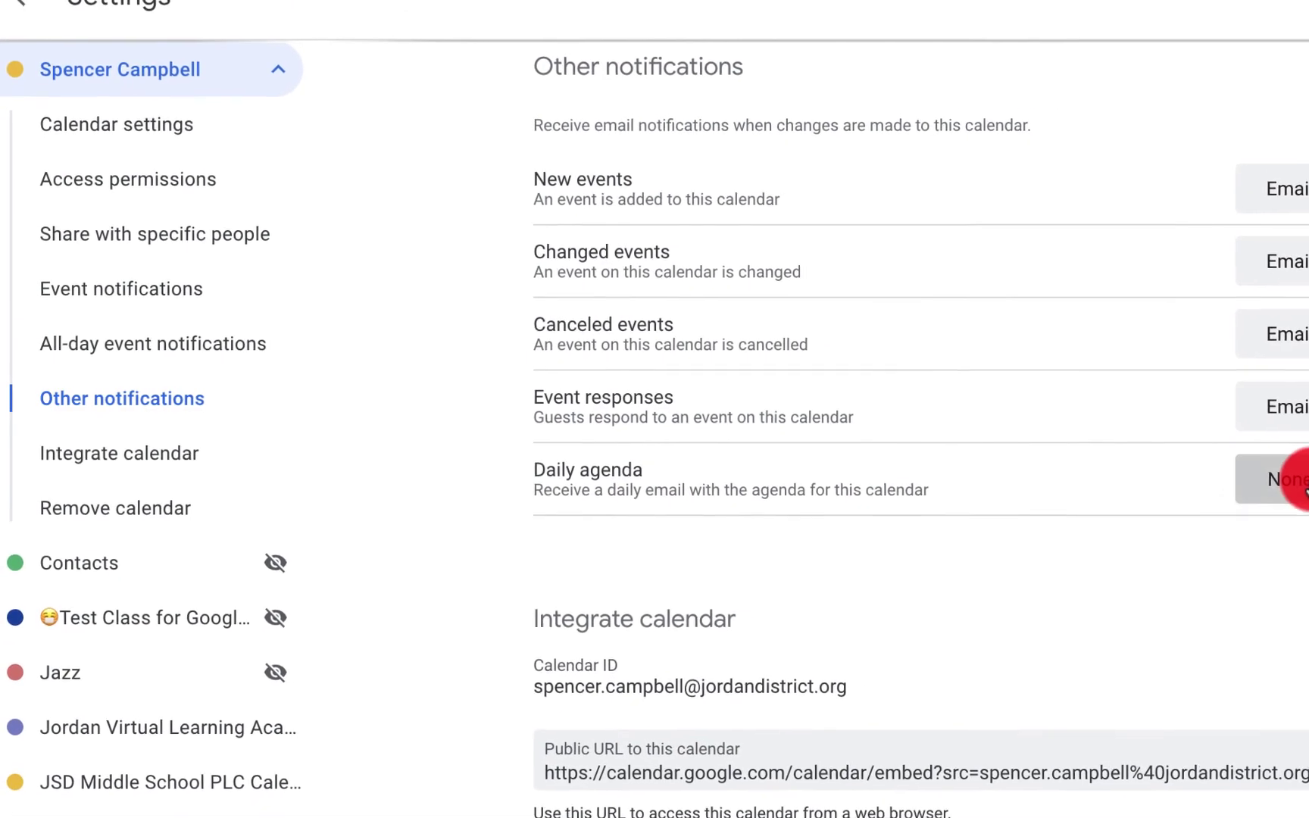
{"action": "left_click", "coordinate": [1301, 500]}
{"action": "left_click", "coordinate": [1305, 606]}
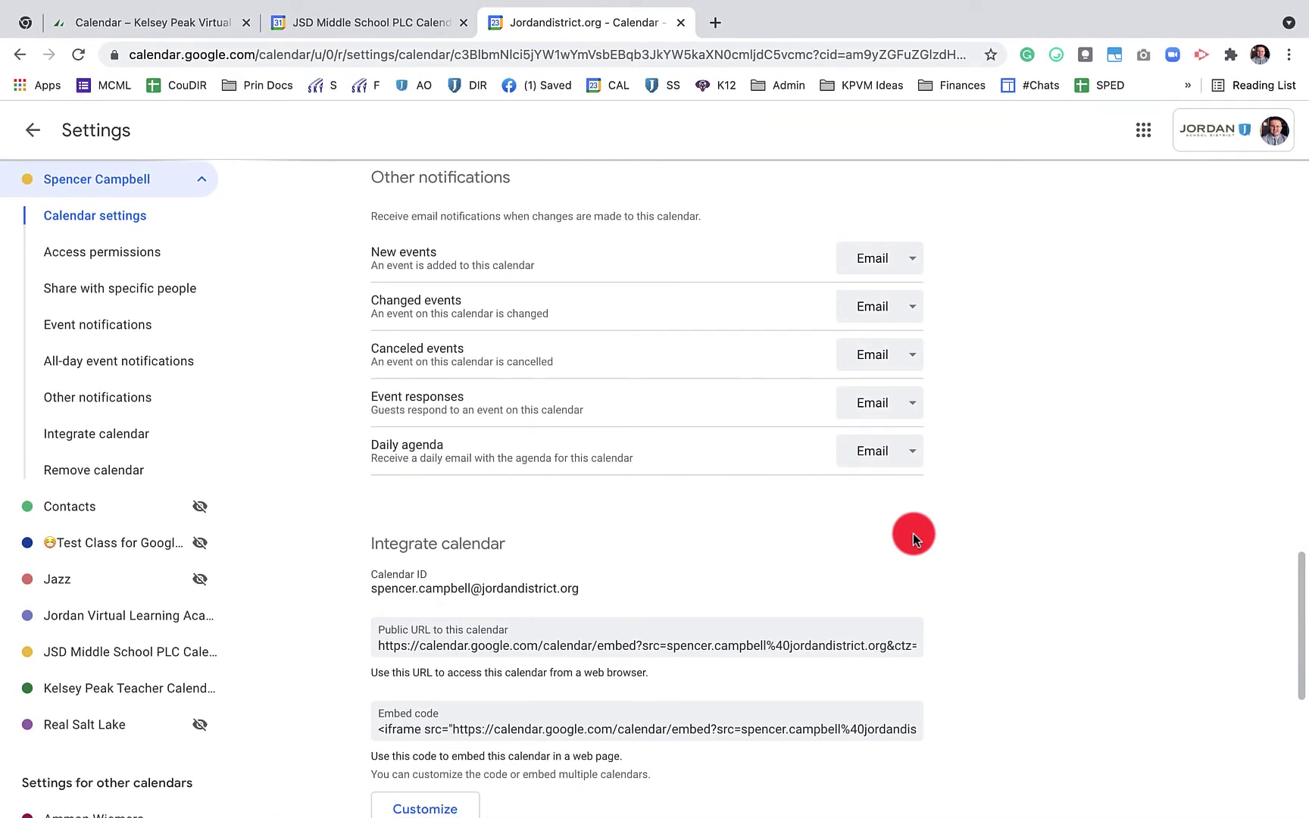
{"action": "left_click", "coordinate": [172, 332]}
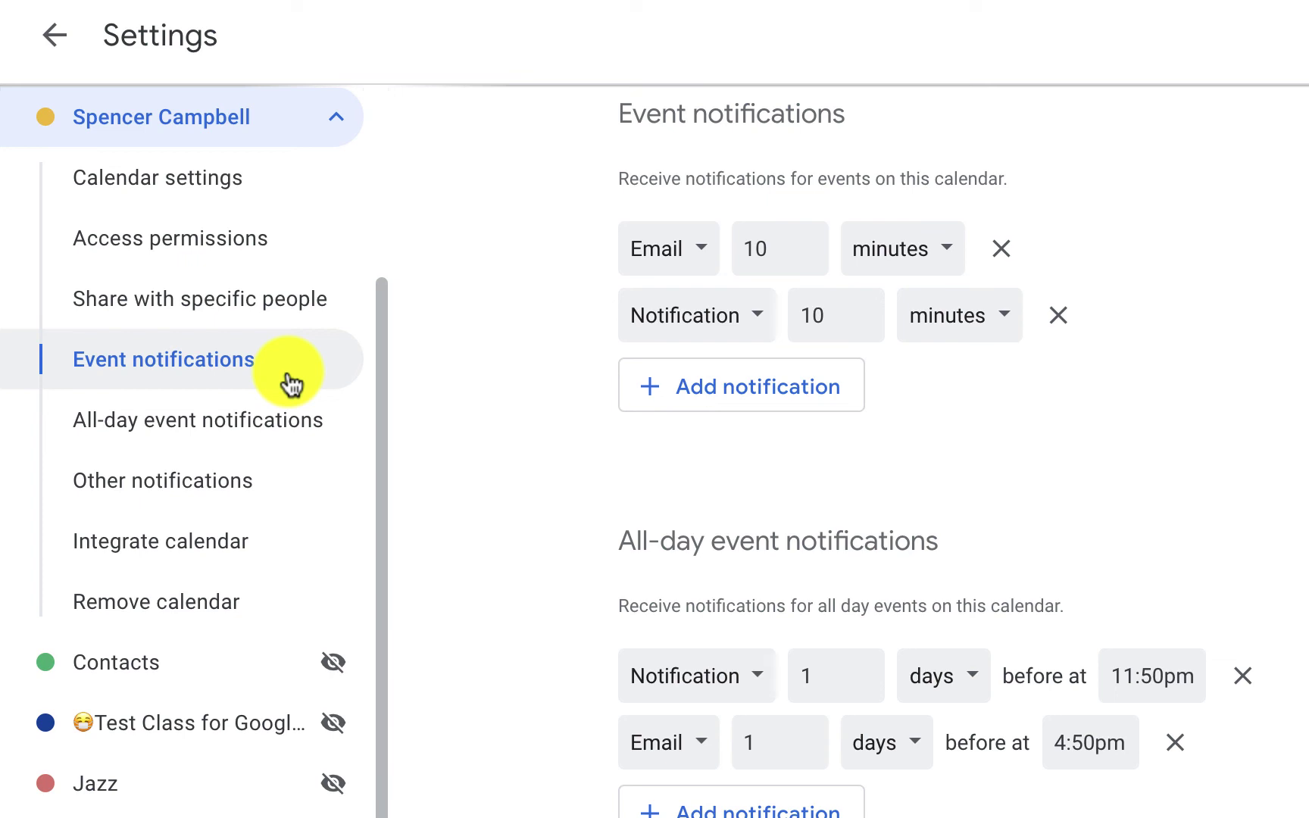
Keep the first event reminder as an email notification measured in minutes
{"action": "scroll", "coordinate": [1119, 360], "scroll_direction": "up", "scroll_amount": 3}
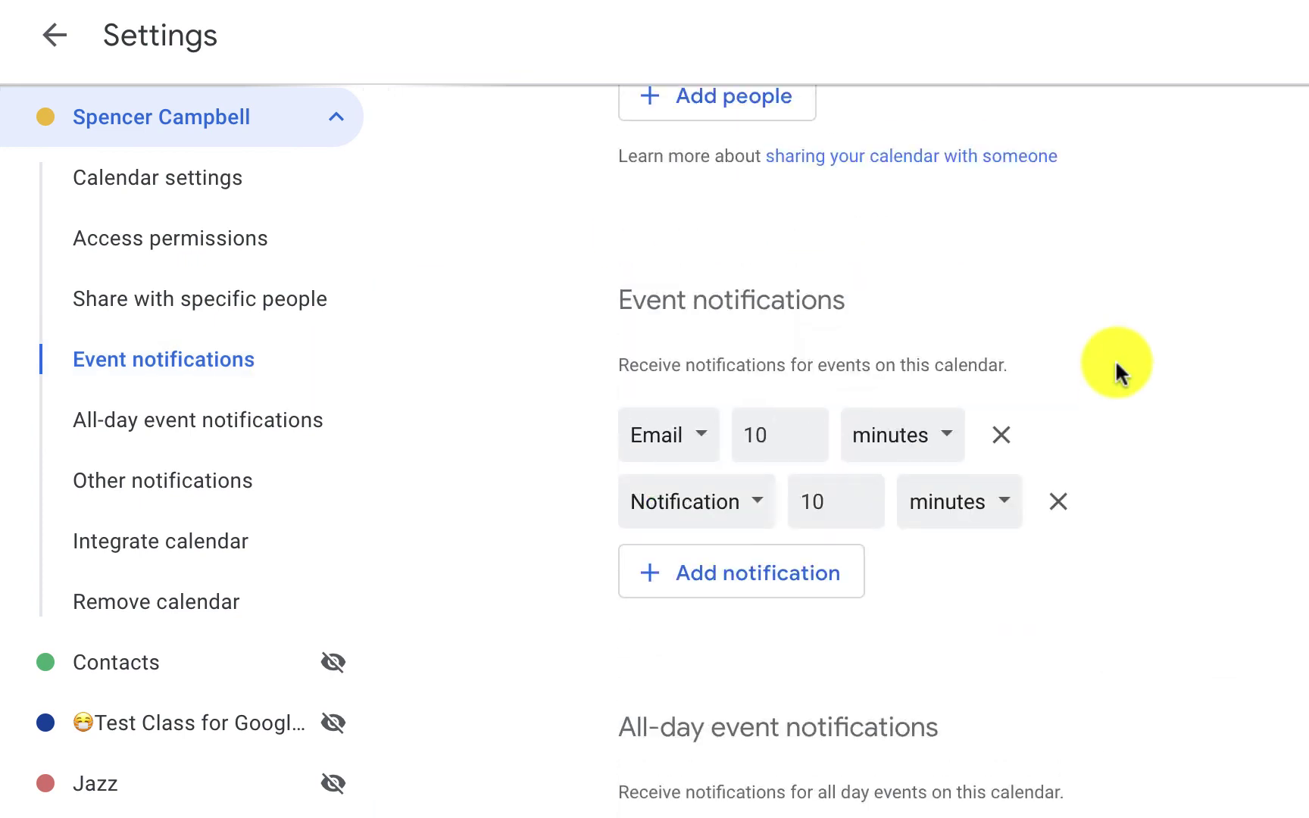
{"action": "left_click", "coordinate": [701, 491]}
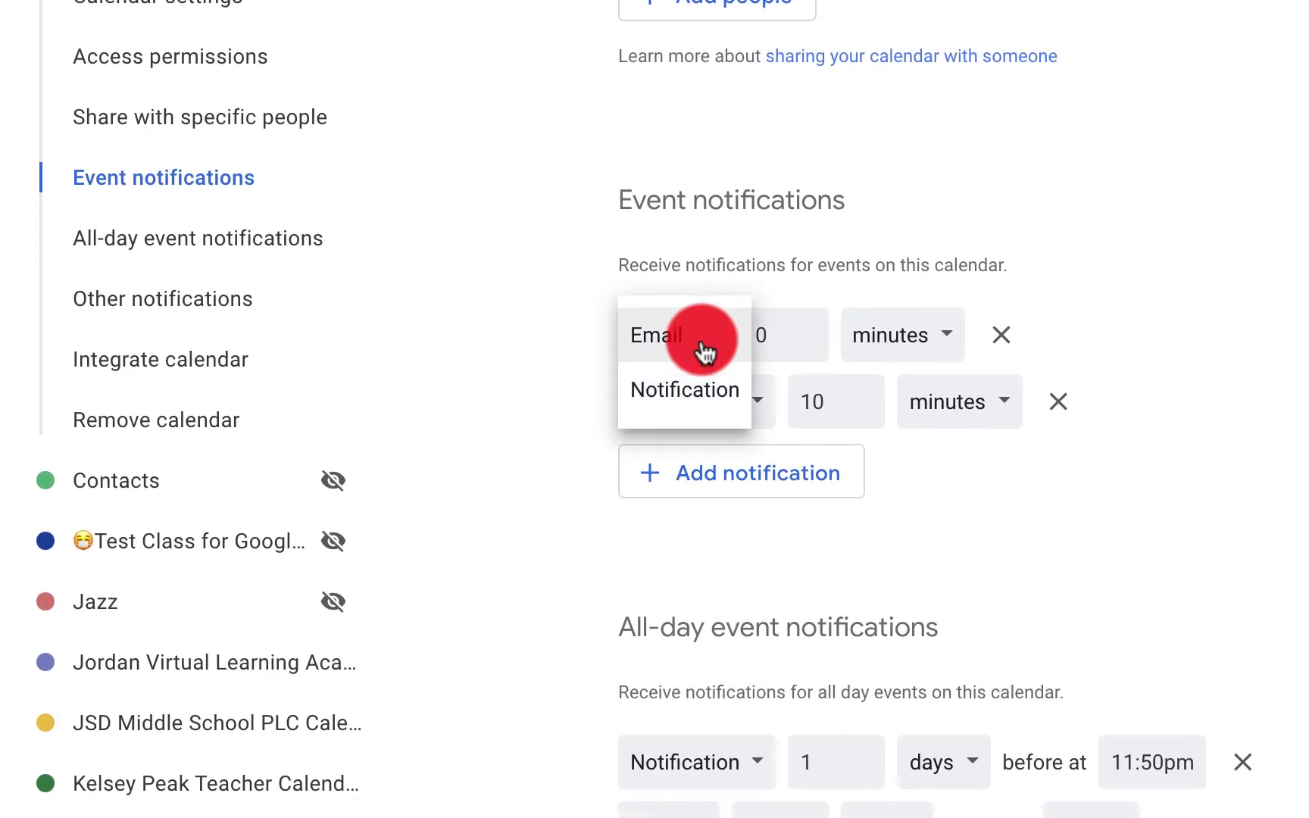
{"action": "left_click", "coordinate": [704, 350]}
{"action": "left_click", "coordinate": [757, 341]}
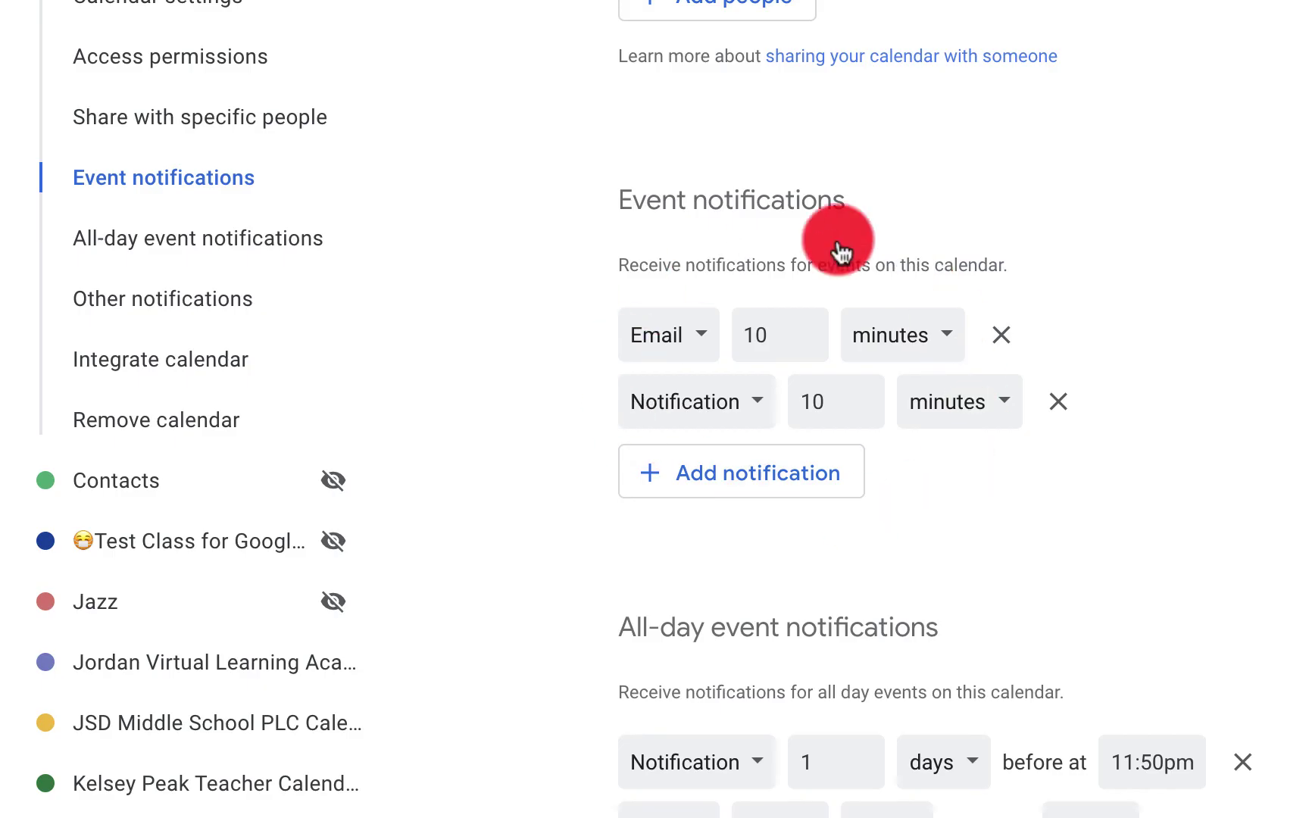
{"action": "left_click", "coordinate": [931, 343]}
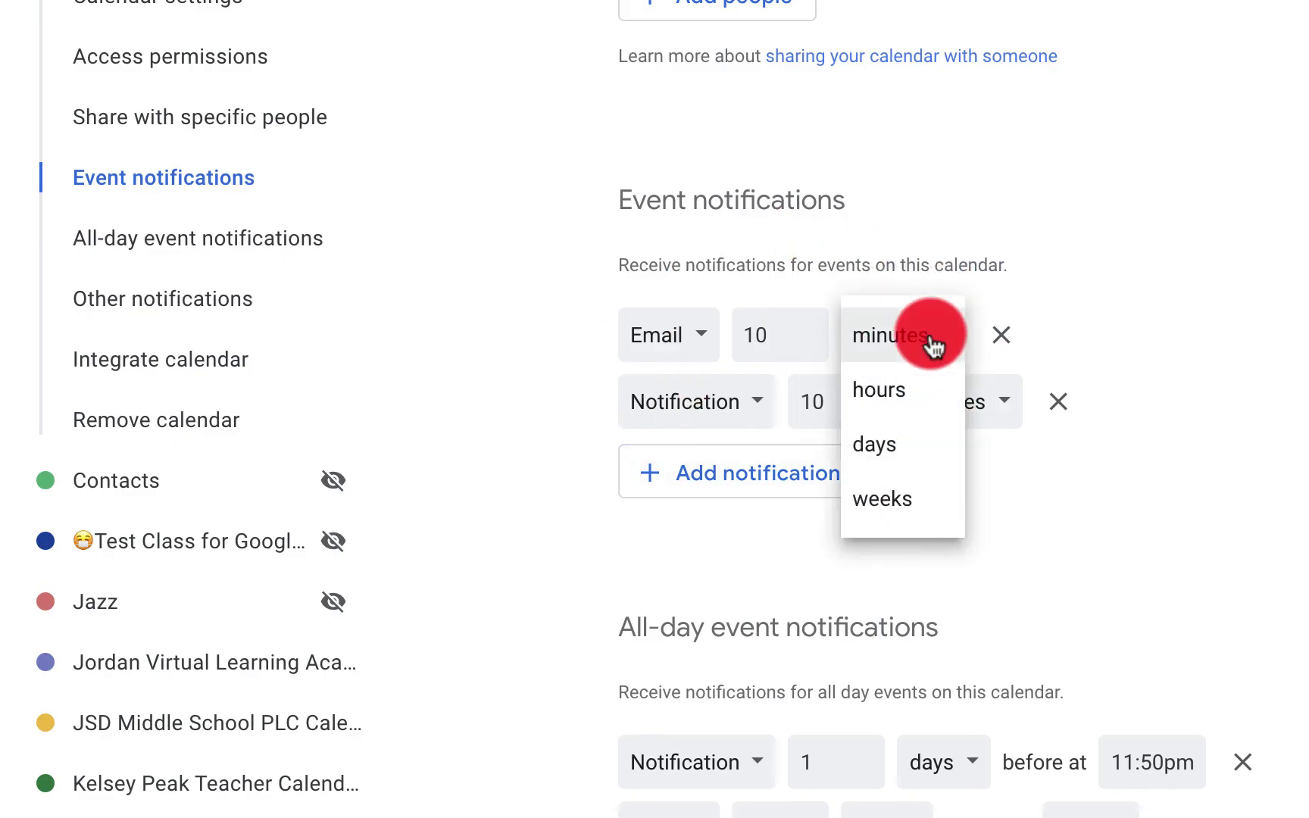
{"action": "left_click", "coordinate": [1110, 318]}
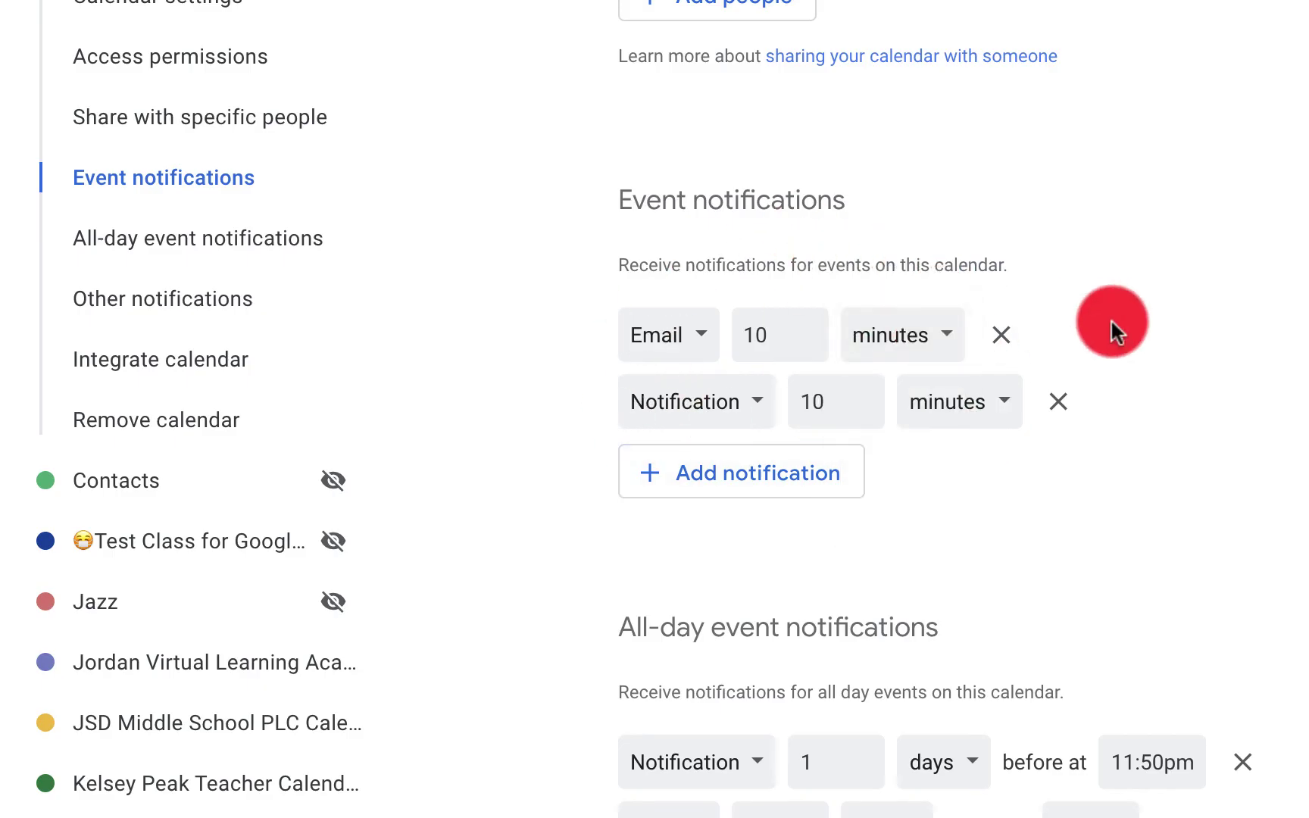
Add a third all-day event reminder
{"action": "scroll", "coordinate": [1110, 318], "scroll_direction": "down", "scroll_amount": 2}
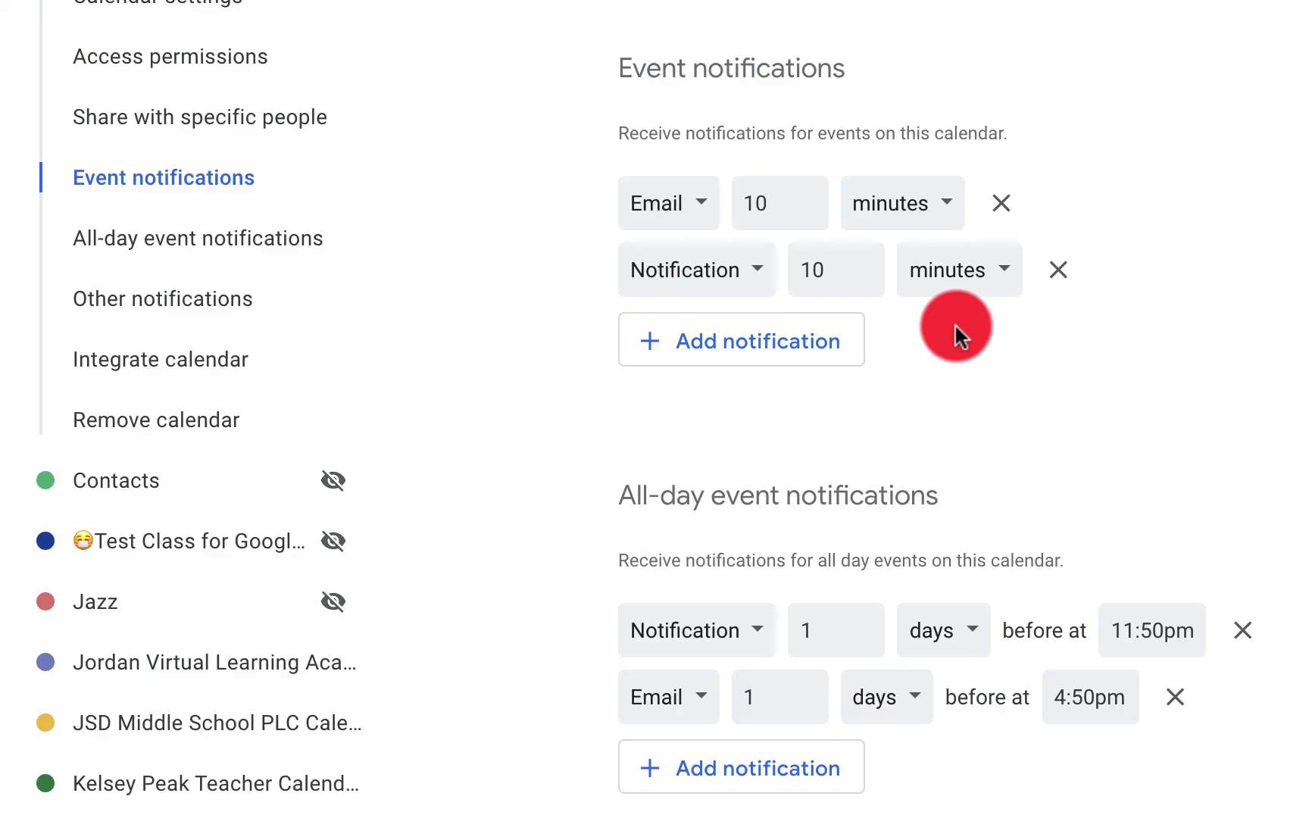
{"action": "scroll", "coordinate": [1091, 453], "scroll_direction": "up", "scroll_amount": 1}
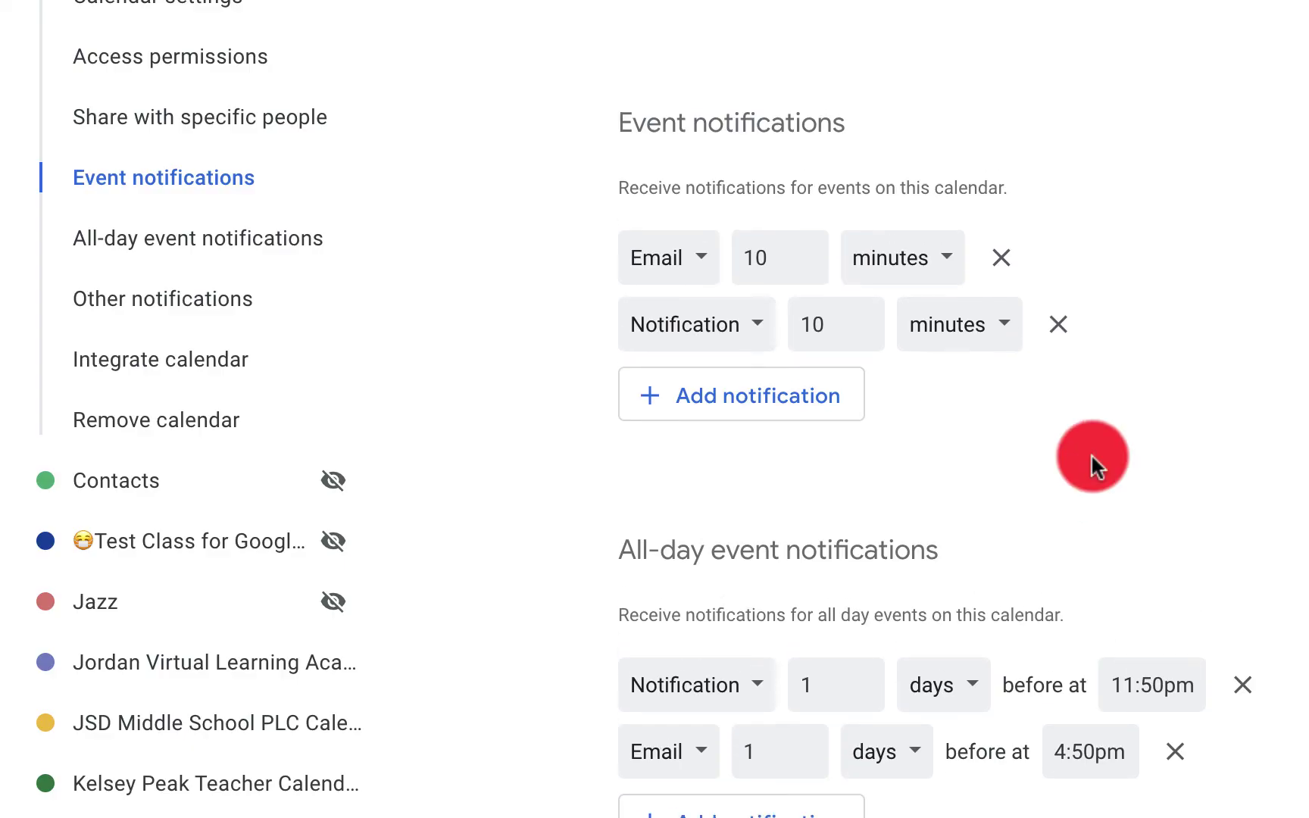
{"action": "scroll", "coordinate": [1091, 453], "scroll_direction": "down", "scroll_amount": 4}
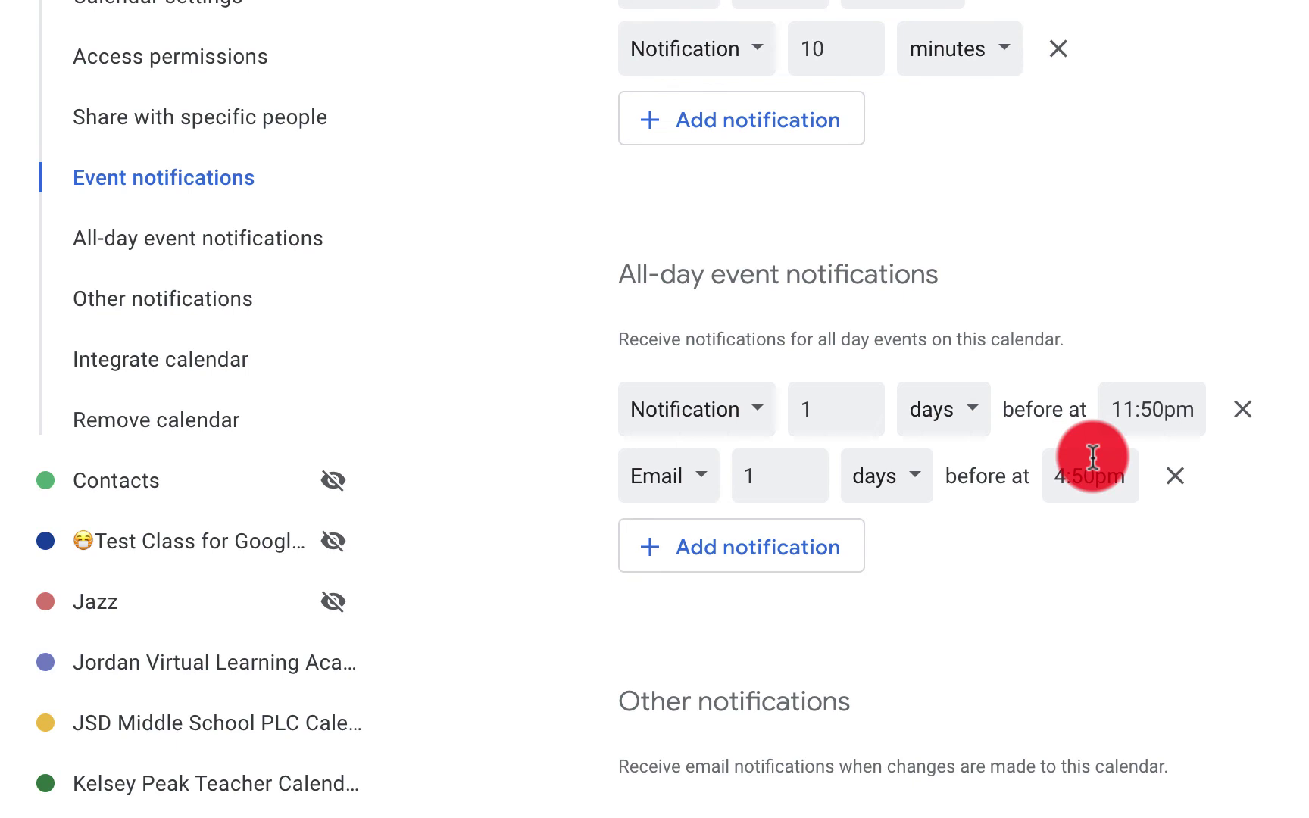
{"action": "left_click", "coordinate": [696, 539]}
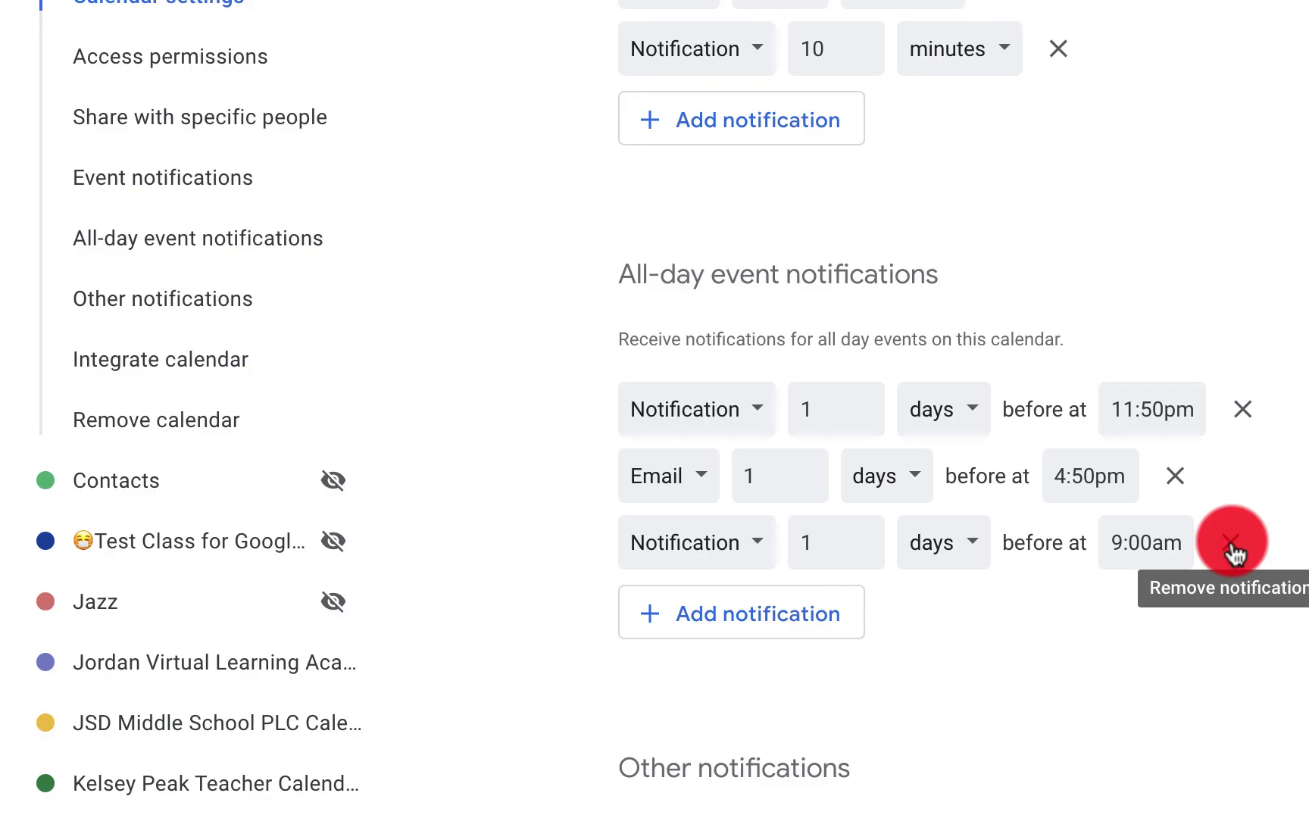
{"action": "scroll", "coordinate": [1241, 322], "scroll_direction": "up", "scroll_amount": 2}
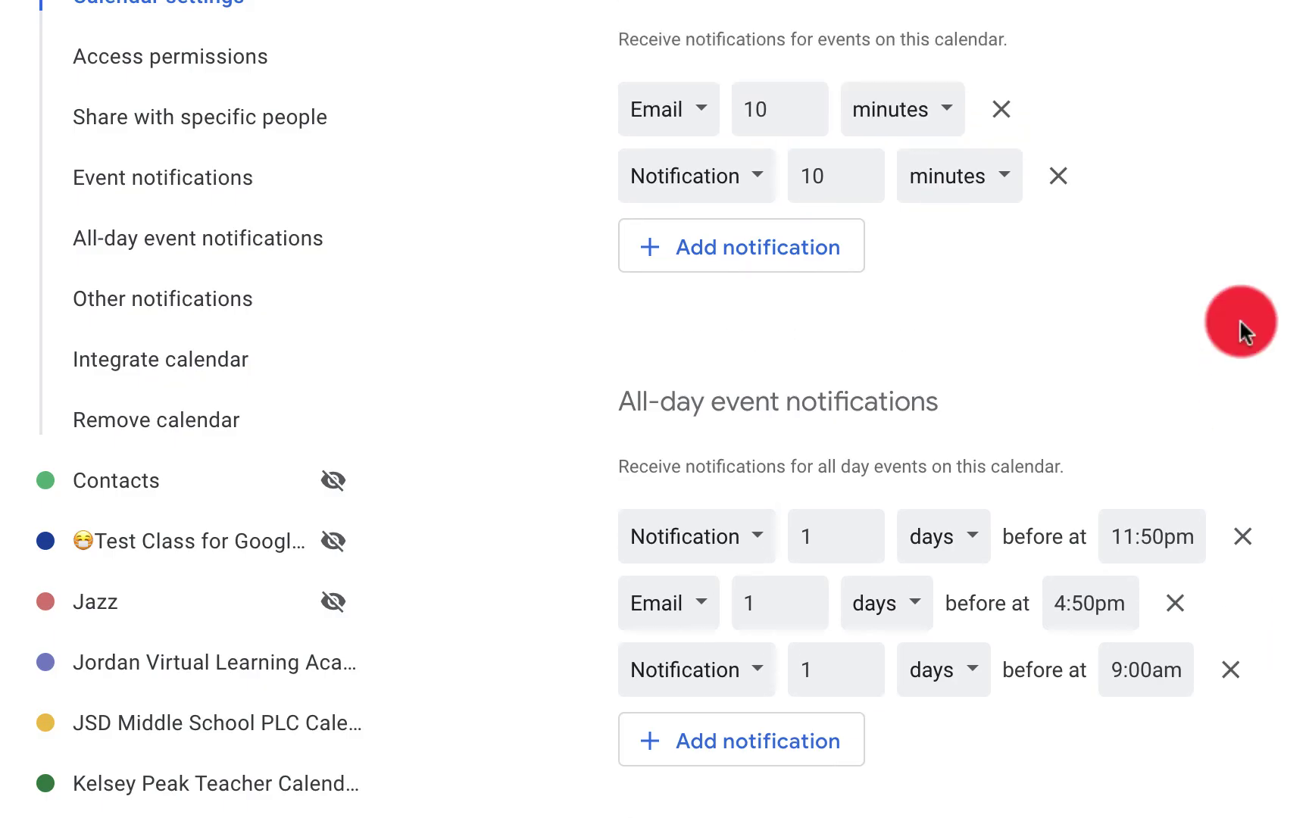
{"action": "scroll", "coordinate": [1240, 322], "scroll_direction": "down", "scroll_amount": 2}
{"action": "scroll", "coordinate": [1241, 327], "scroll_direction": "up", "scroll_amount": 3}
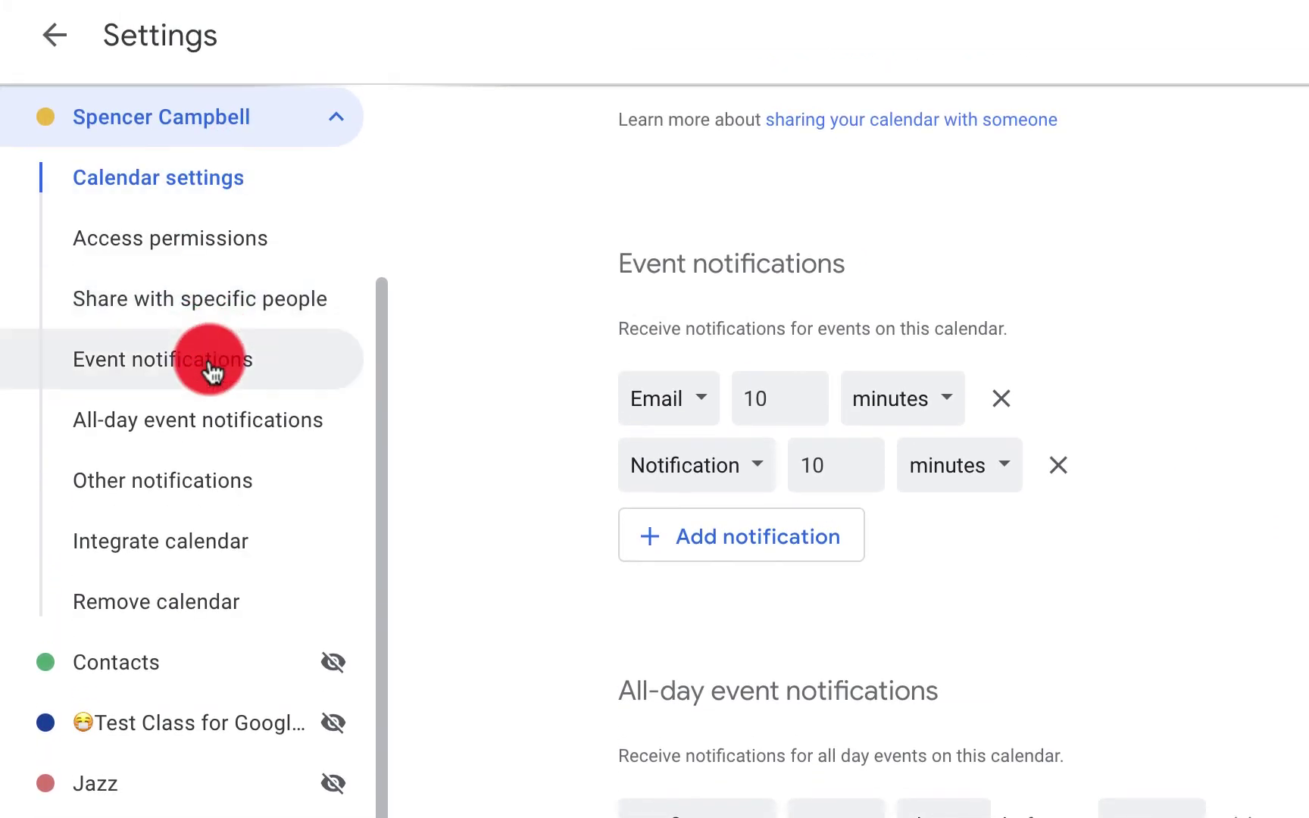
Step through the Event, All-day event and Other notifications sections
{"action": "left_click", "coordinate": [209, 183]}
{"action": "left_click", "coordinate": [220, 427]}
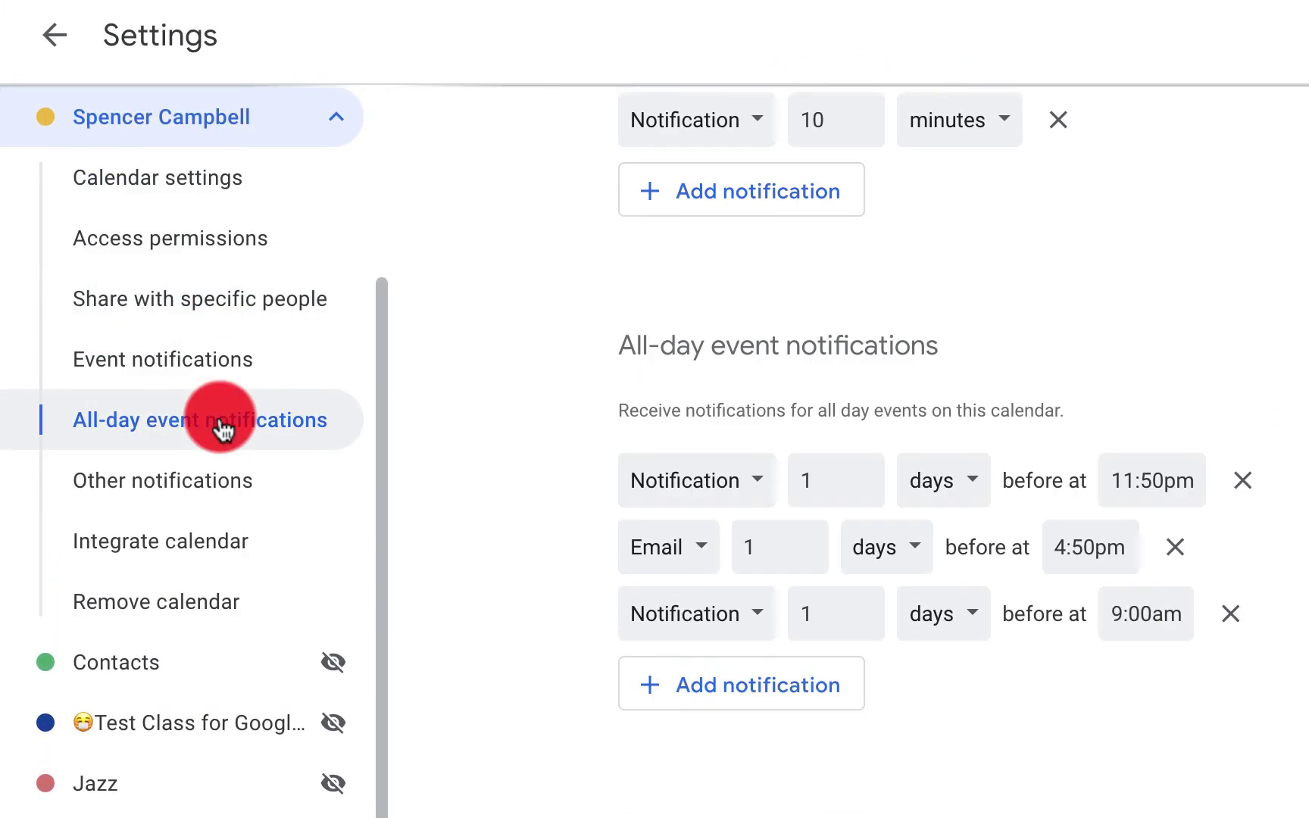
{"action": "left_click", "coordinate": [211, 487]}
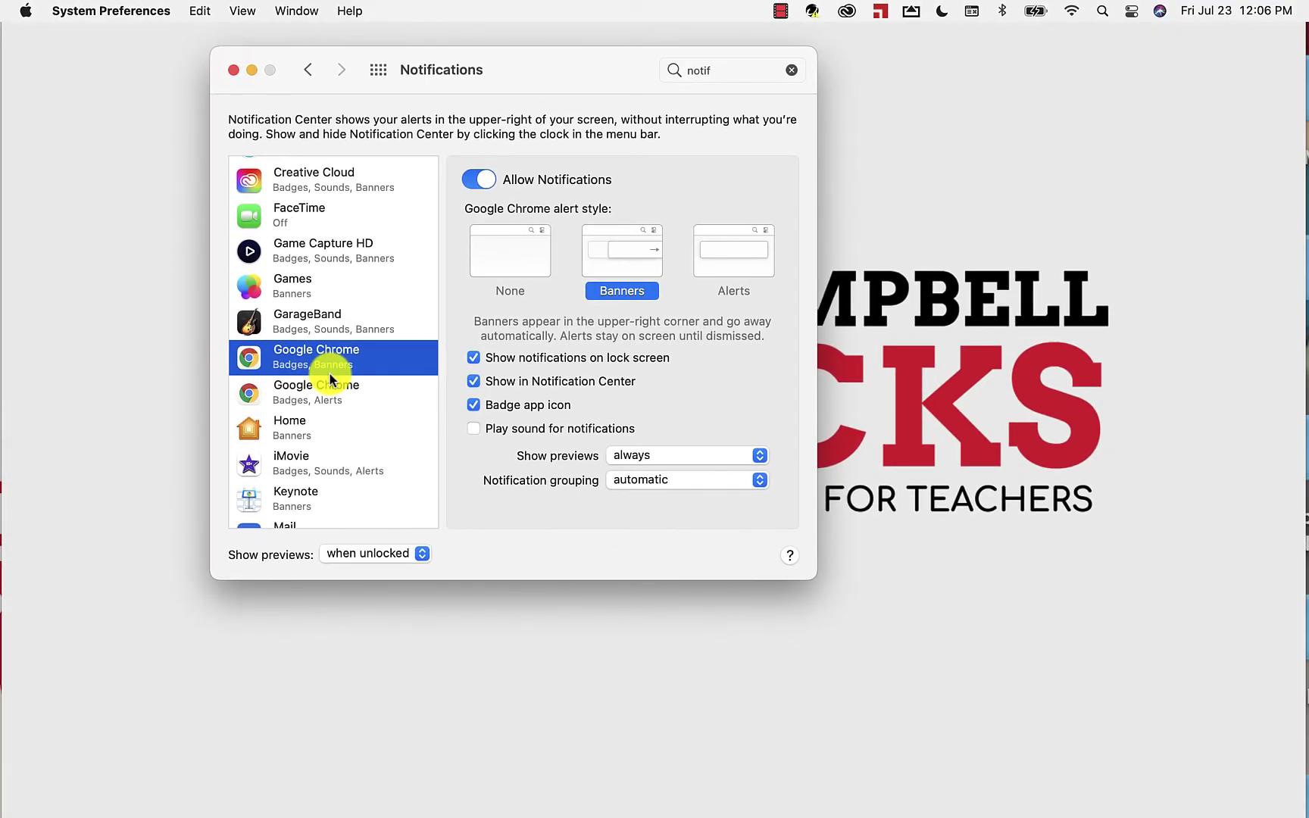
Show Google Chrome's notification settings in the macOS Notifications pane
{"action": "left_click", "coordinate": [330, 373]}
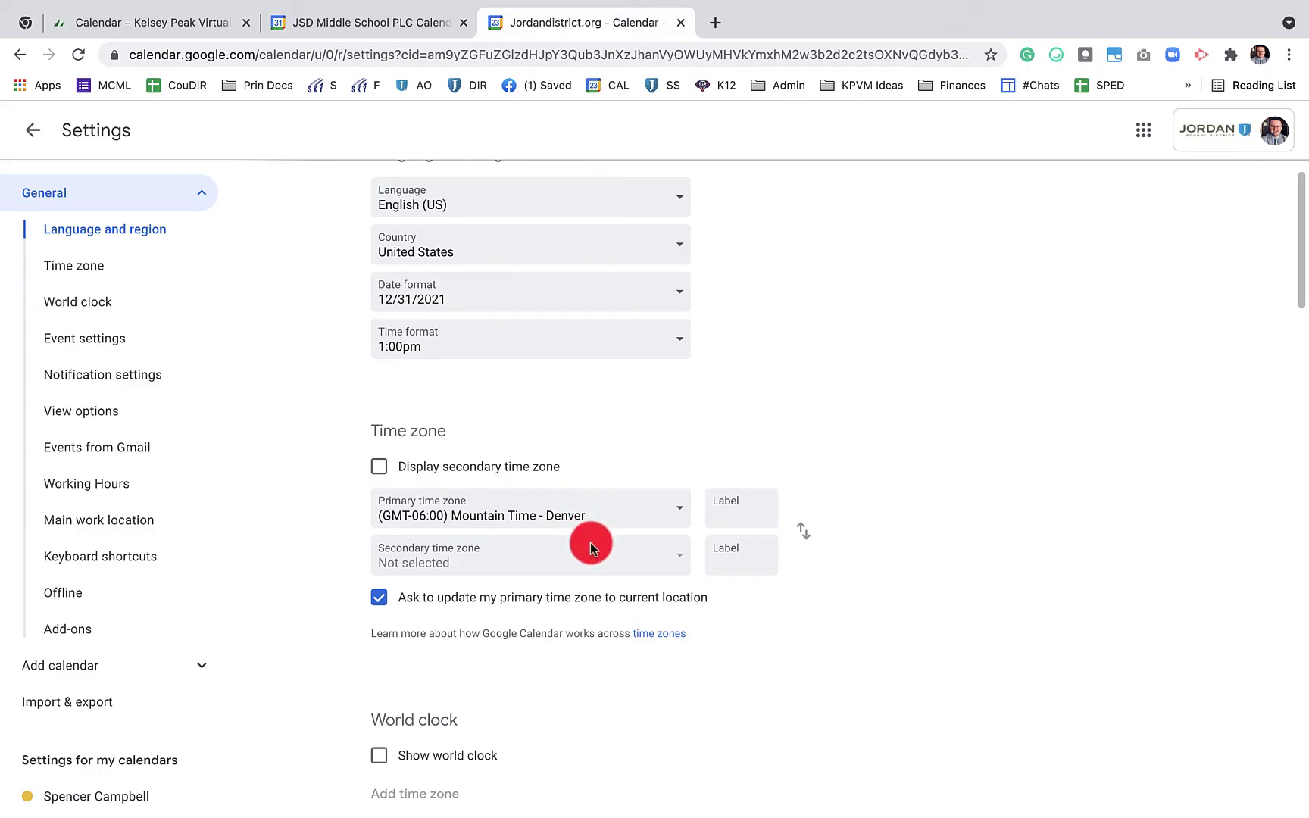
Turn on the secondary time zone and set it to (GMT-07:00) Pacific Time - Los Angeles
{"action": "left_click", "coordinate": [379, 465]}
{"action": "left_click", "coordinate": [534, 559]}
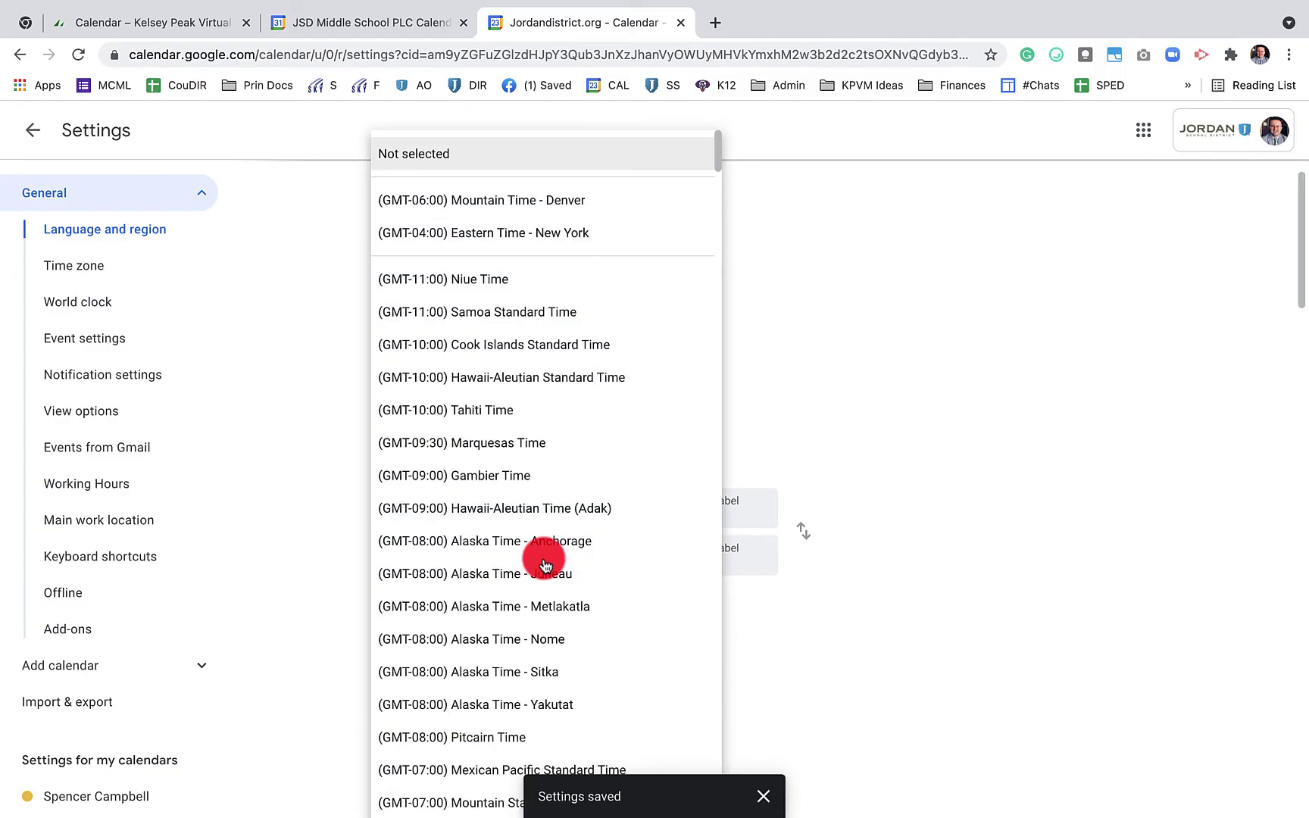
{"action": "scroll", "coordinate": [543, 598], "scroll_direction": "down", "scroll_amount": 3}
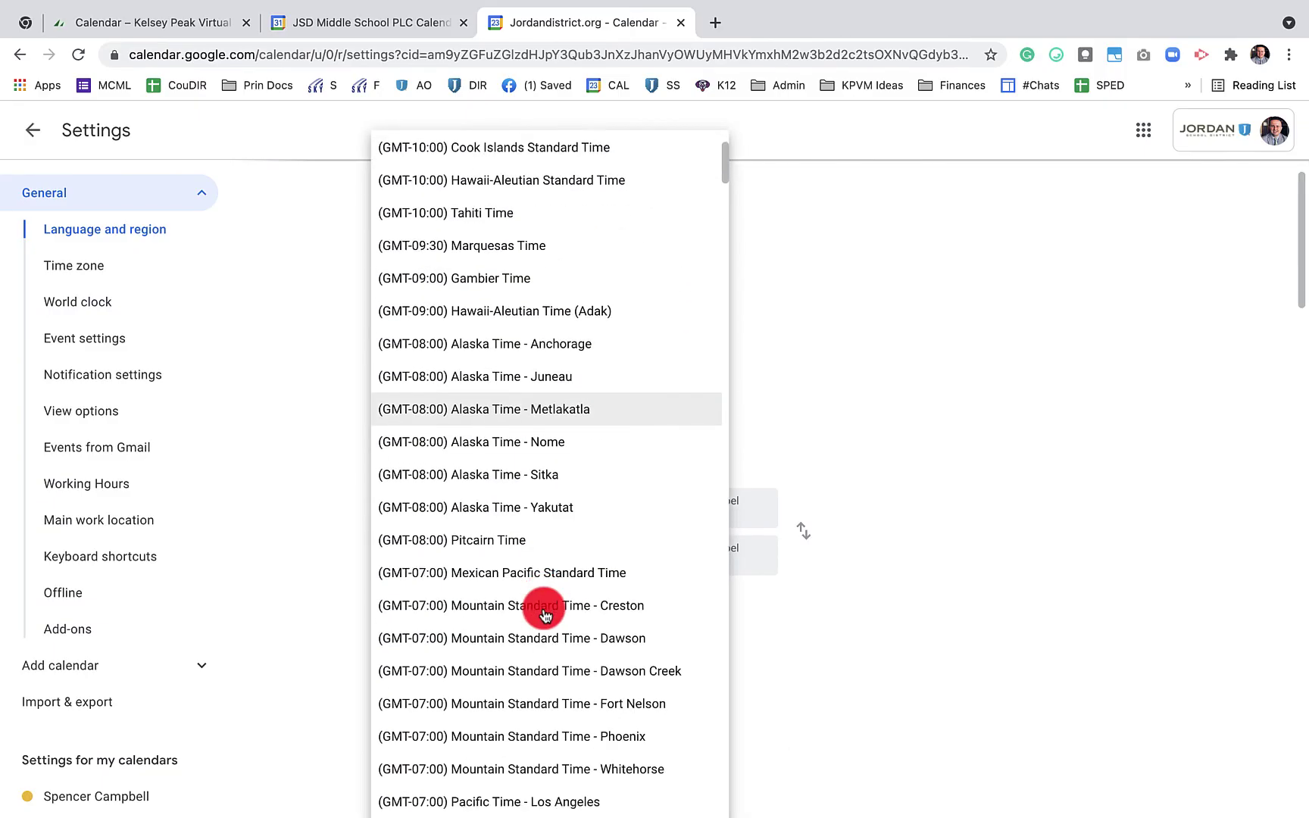
{"action": "scroll", "coordinate": [544, 614], "scroll_direction": "down", "scroll_amount": 8}
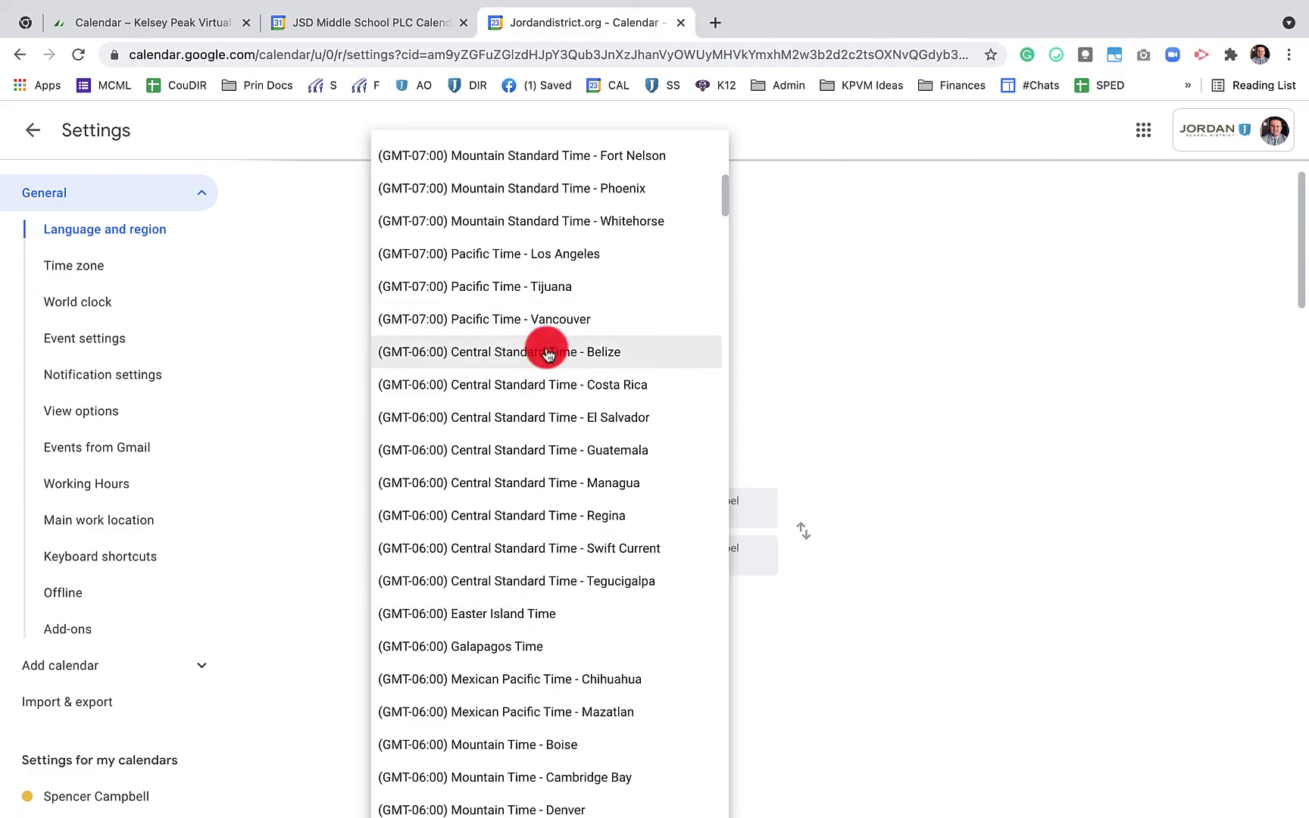
{"action": "left_click", "coordinate": [565, 255]}
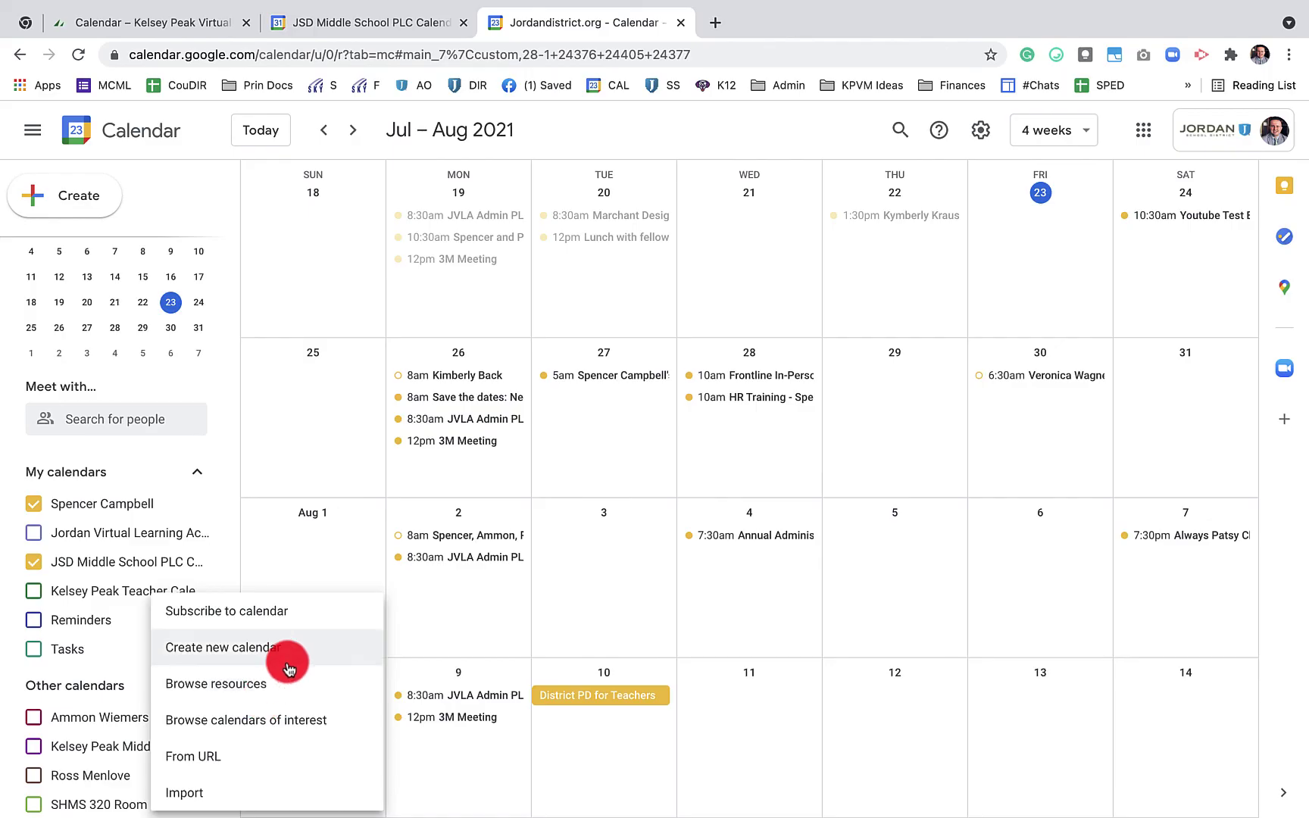
Browse calendars of interest and look through the Regional holidays list by country
{"action": "left_click", "coordinate": [88, 661]}
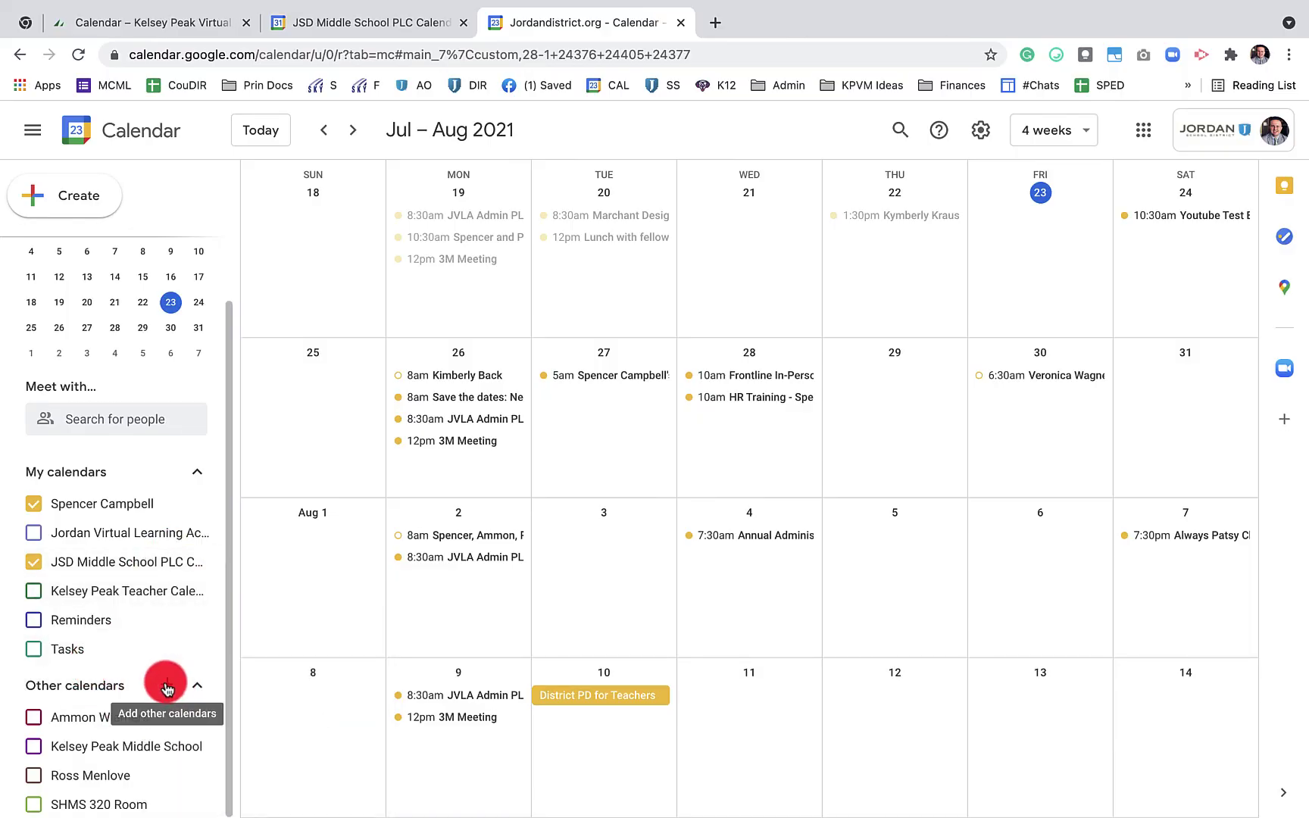
{"action": "left_click", "coordinate": [174, 689]}
{"action": "left_click", "coordinate": [263, 719]}
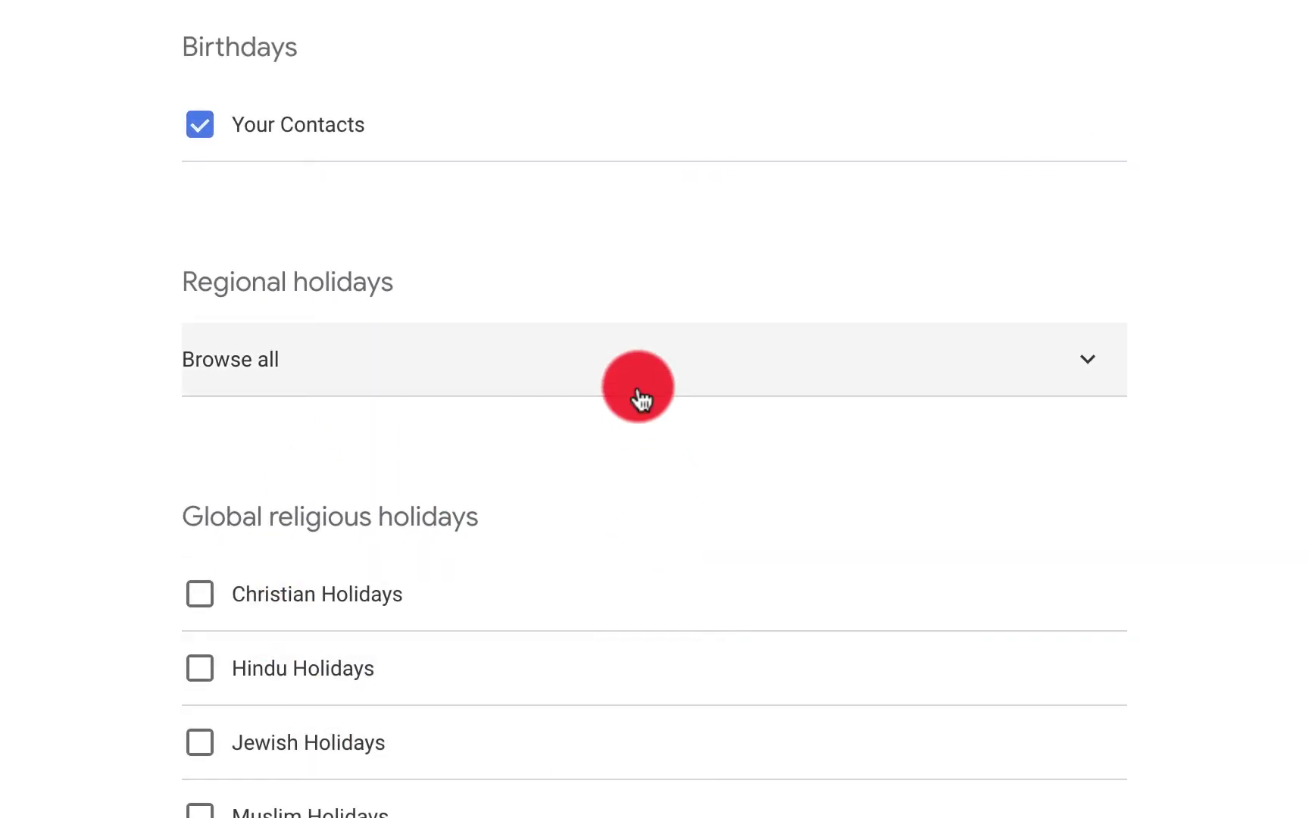
{"action": "left_click", "coordinate": [641, 399]}
{"action": "scroll", "coordinate": [640, 394], "scroll_direction": "down", "scroll_amount": 12}
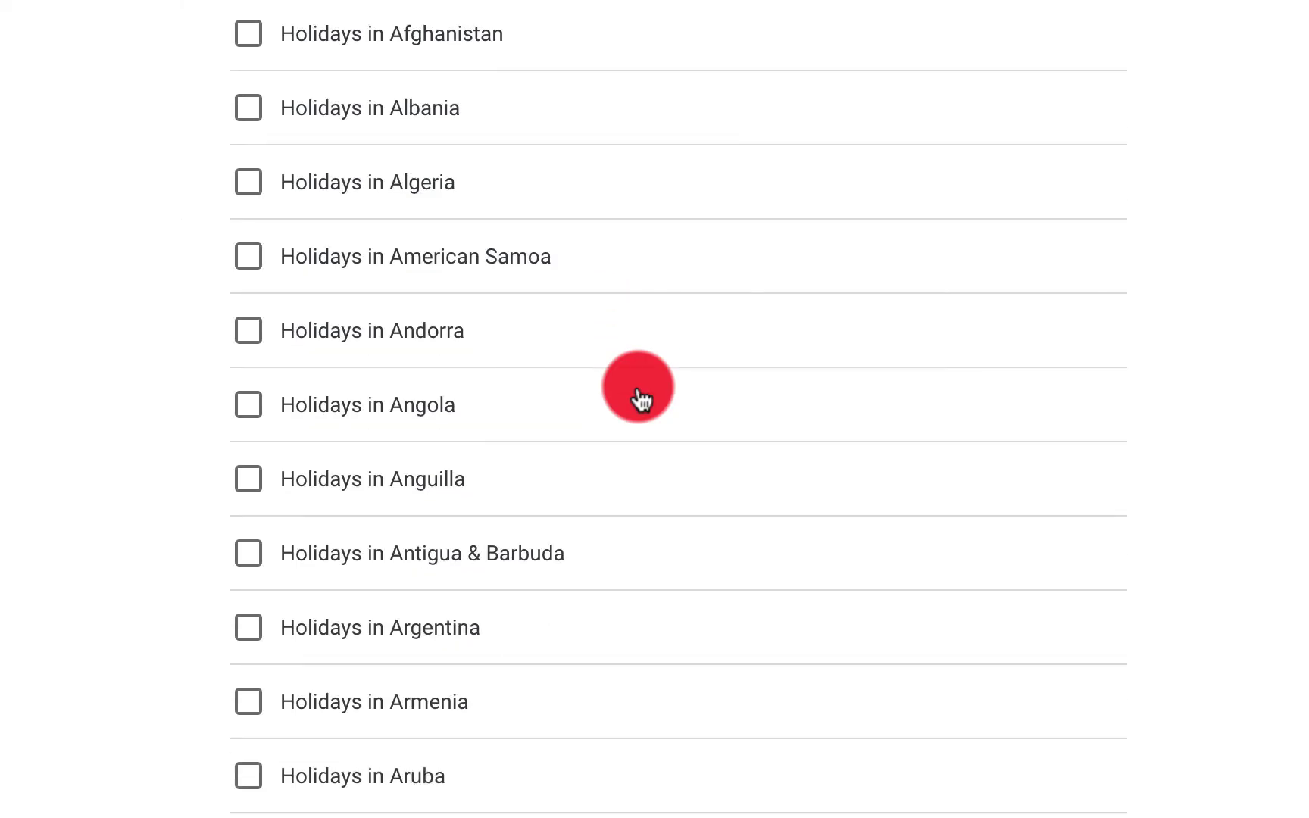
{"action": "scroll", "coordinate": [638, 388], "scroll_direction": "down", "scroll_amount": 12}
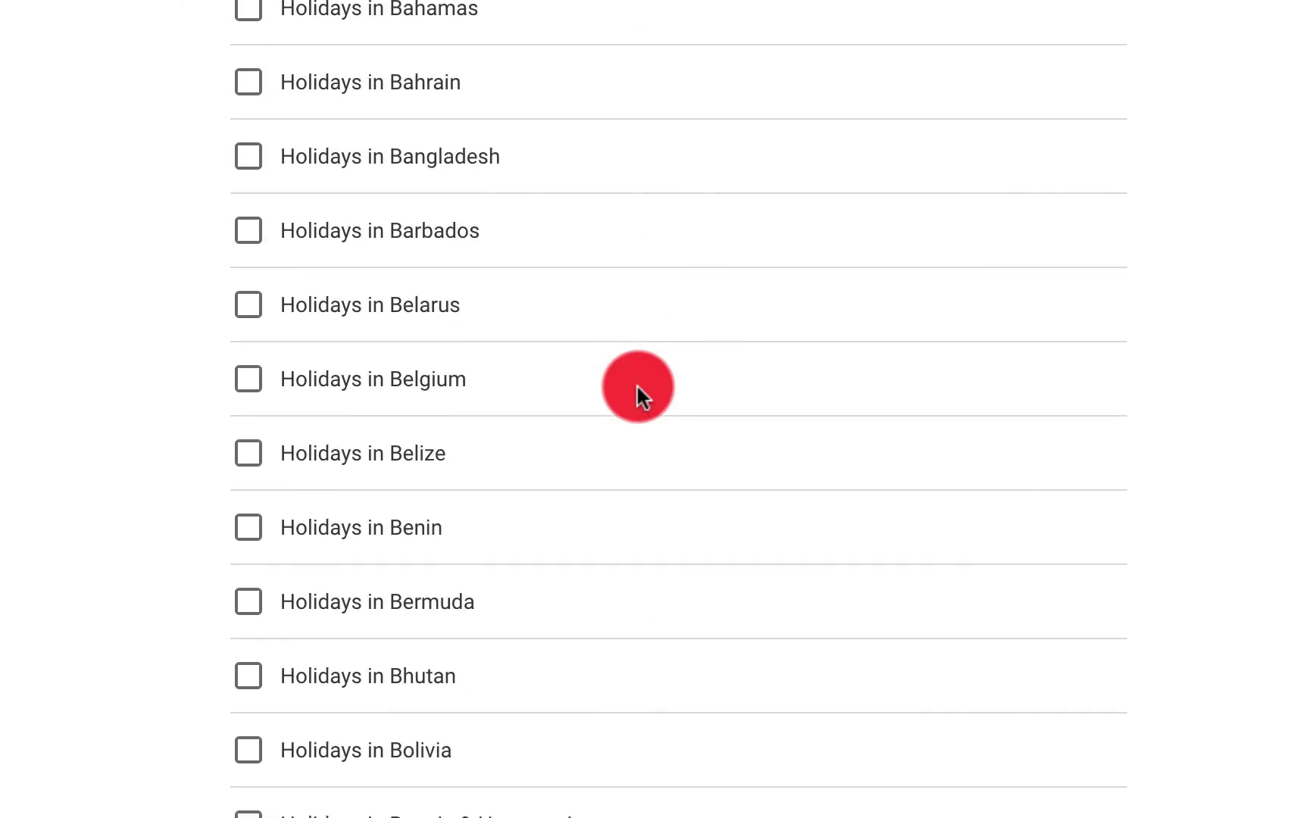
{"action": "scroll", "coordinate": [638, 388], "scroll_direction": "up", "scroll_amount": 5}
{"action": "scroll", "coordinate": [636, 388], "scroll_direction": "up", "scroll_amount": 15}
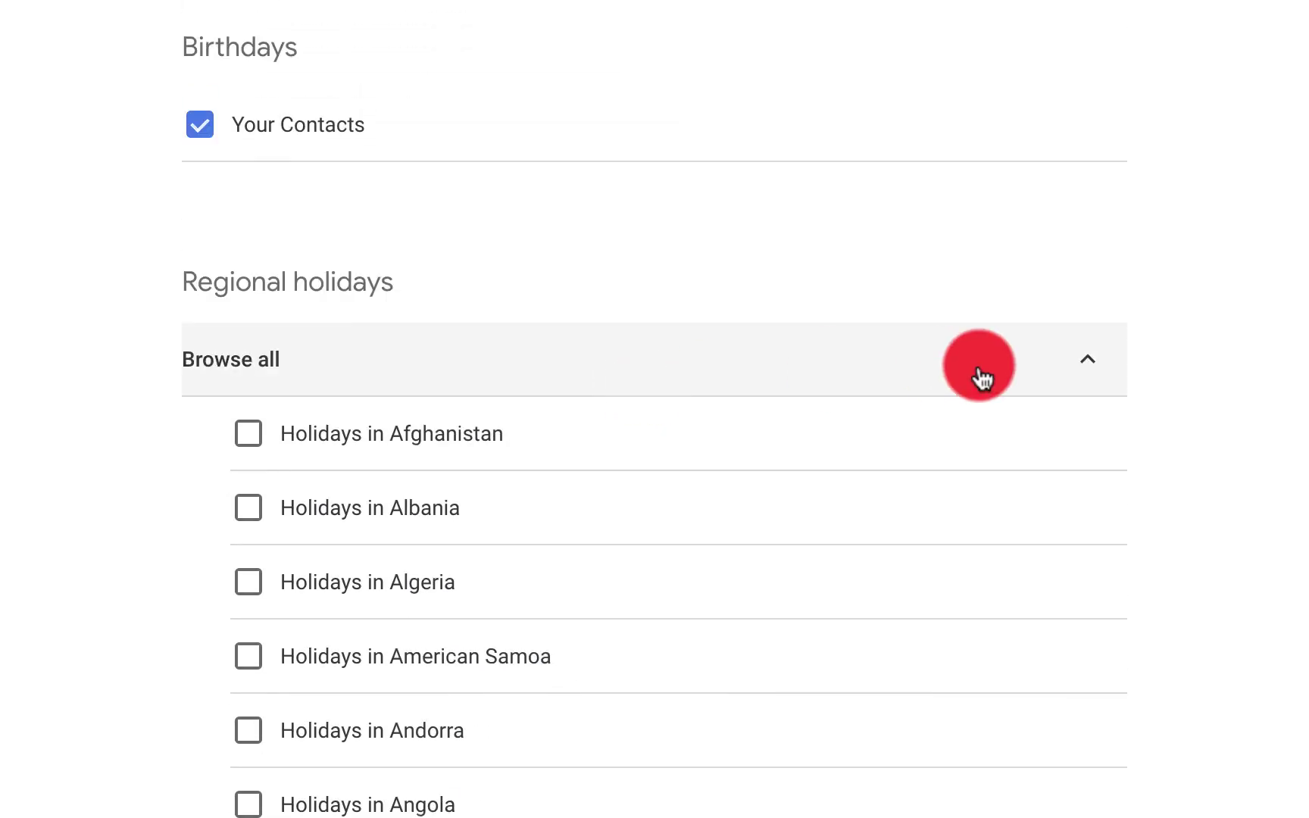
Find the Chicago Bears calendar under Sports > Football > NFL, then return to the calendar
{"action": "left_click", "coordinate": [1082, 360]}
{"action": "scroll", "coordinate": [822, 507], "scroll_direction": "down", "scroll_amount": 4}
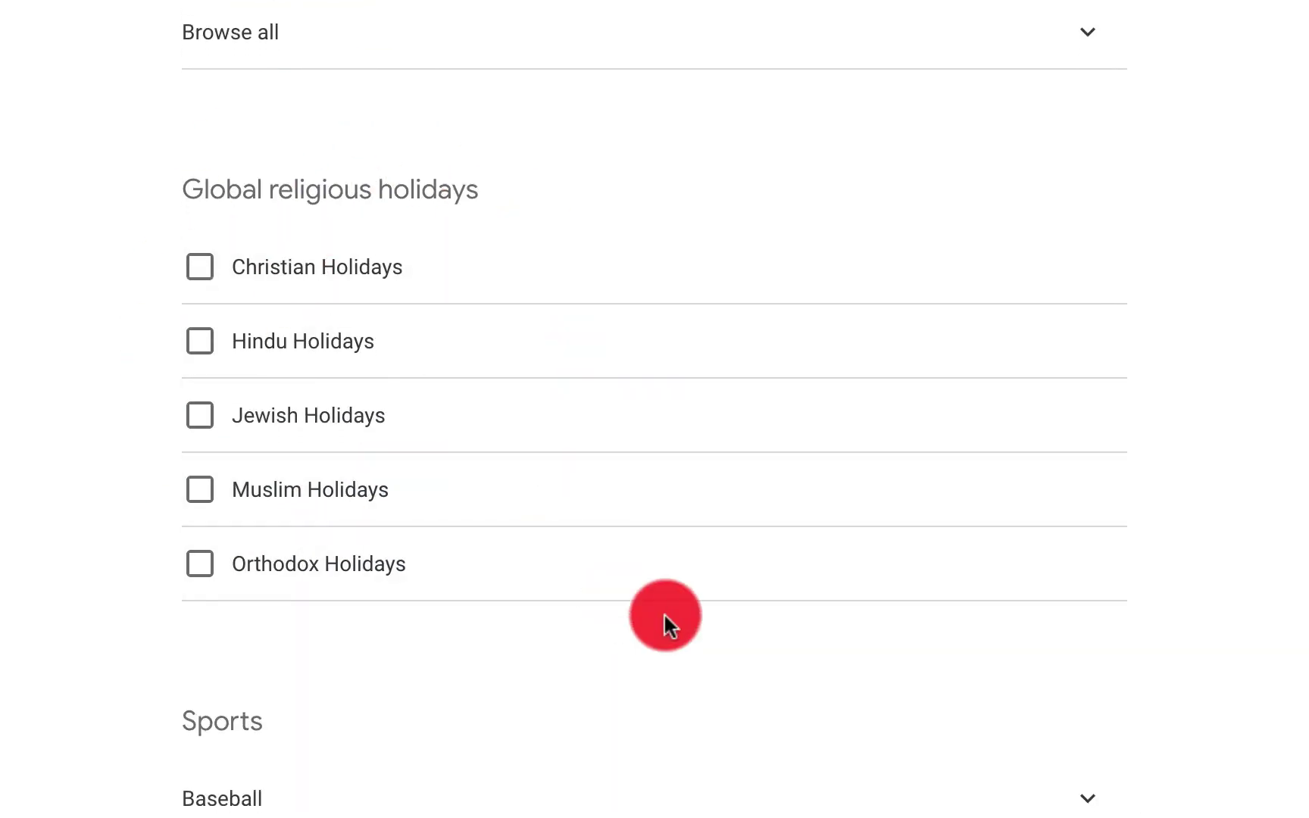
{"action": "scroll", "coordinate": [666, 621], "scroll_direction": "down", "scroll_amount": 5}
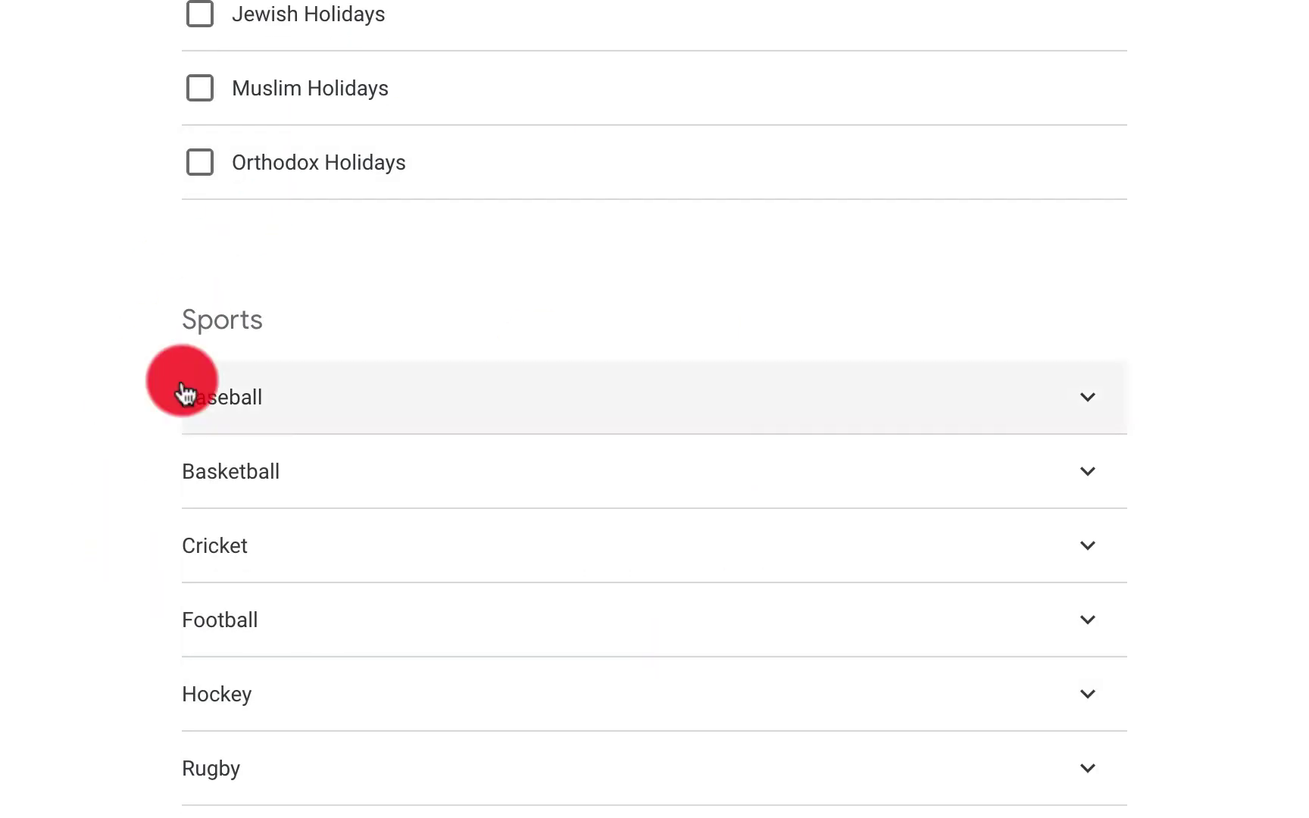
{"action": "scroll", "coordinate": [606, 757], "scroll_direction": "down", "scroll_amount": 1}
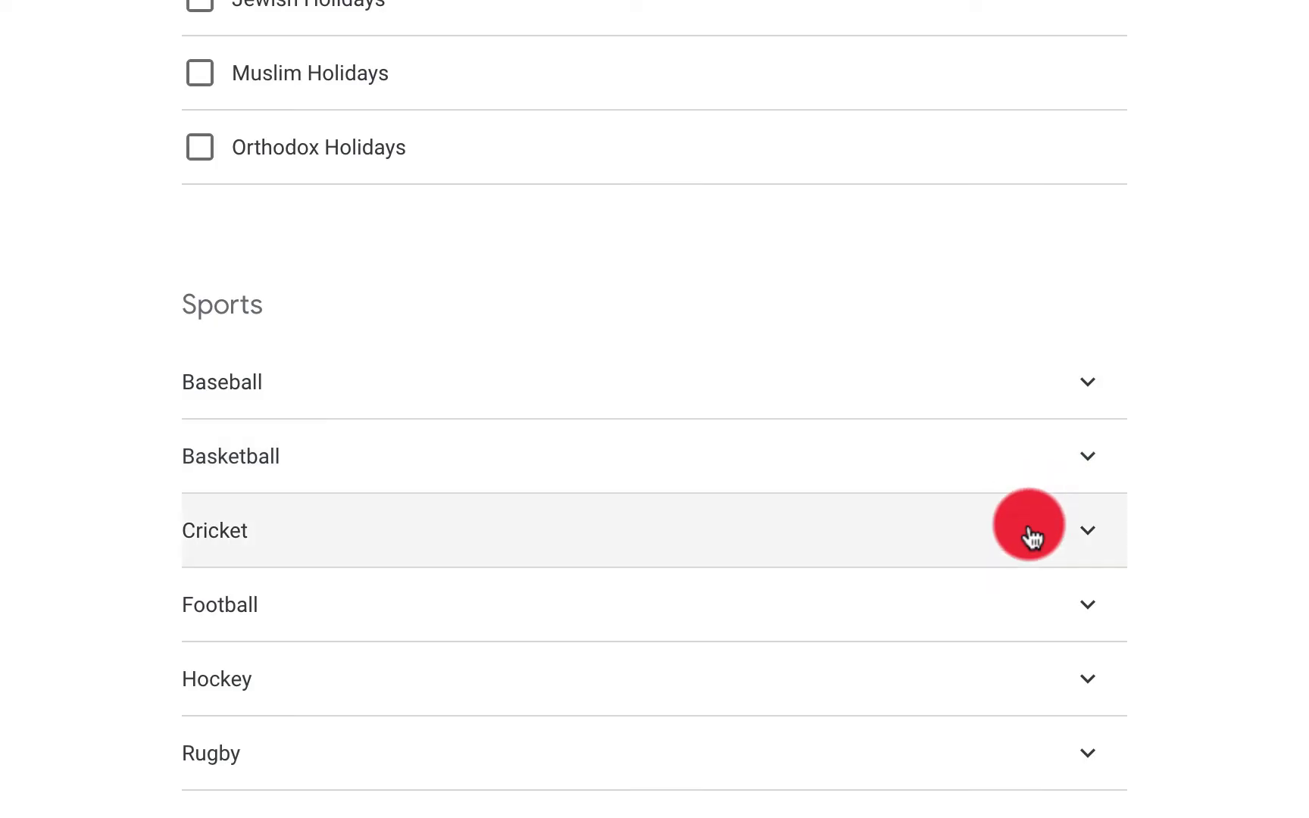
{"action": "left_click", "coordinate": [1037, 595]}
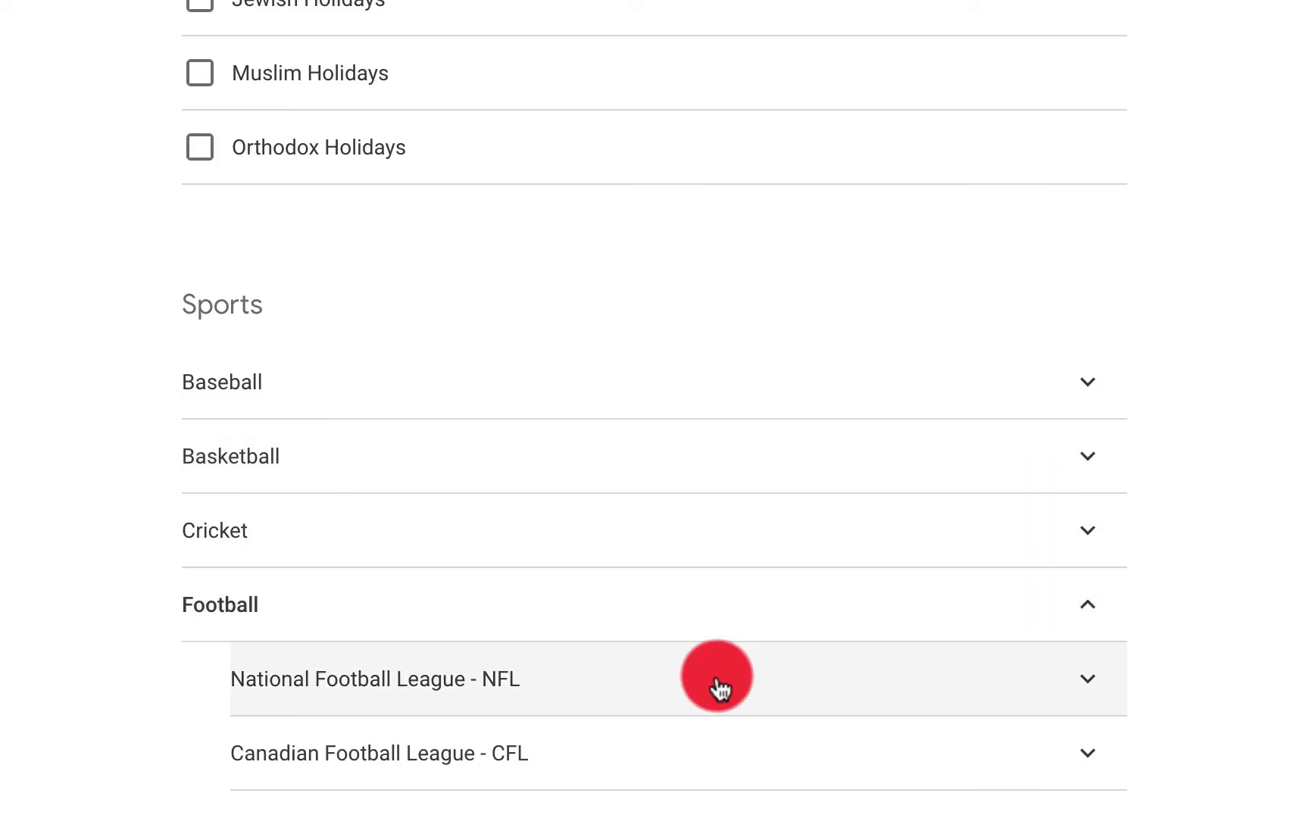
{"action": "left_click", "coordinate": [718, 688]}
{"action": "scroll", "coordinate": [716, 686], "scroll_direction": "down", "scroll_amount": 9}
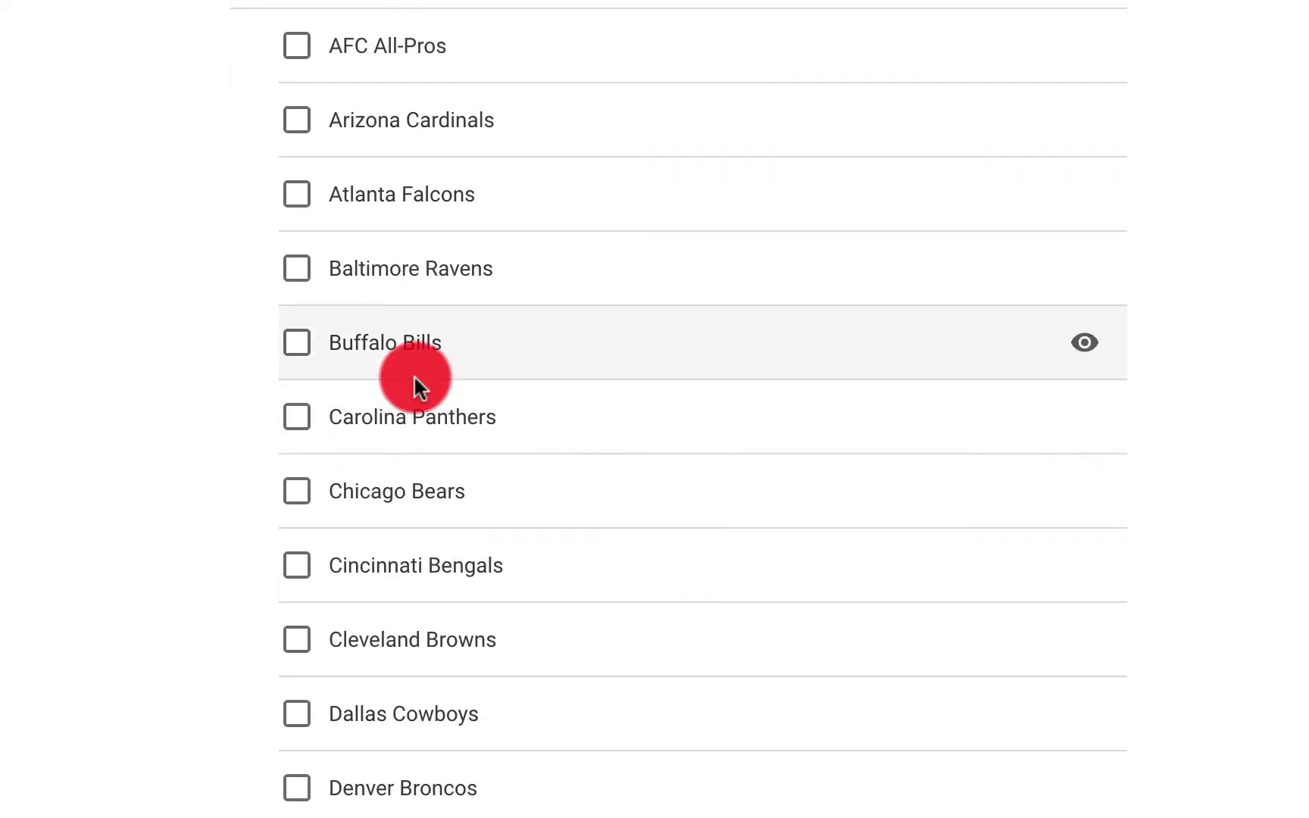
{"action": "scroll", "coordinate": [378, 405], "scroll_direction": "down", "scroll_amount": 2}
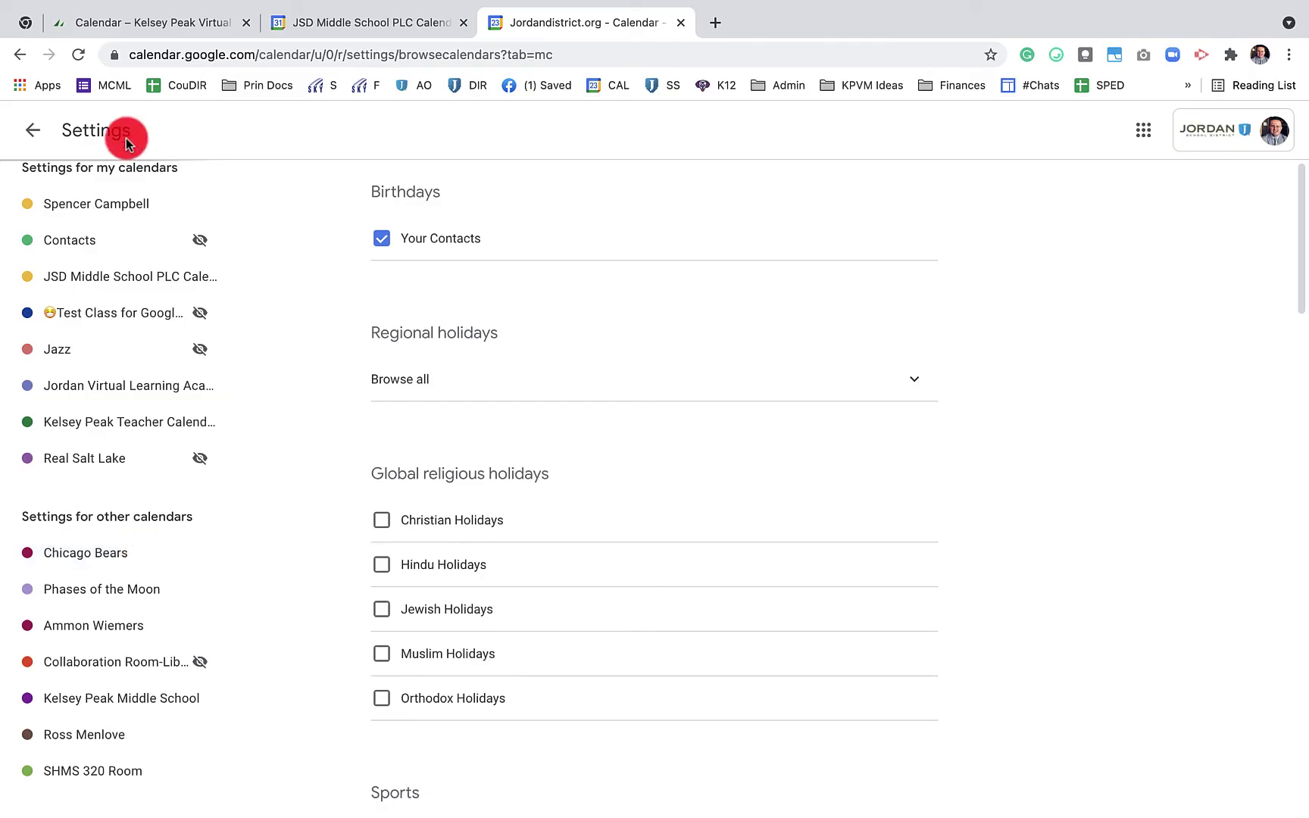
{"action": "left_click", "coordinate": [32, 130]}
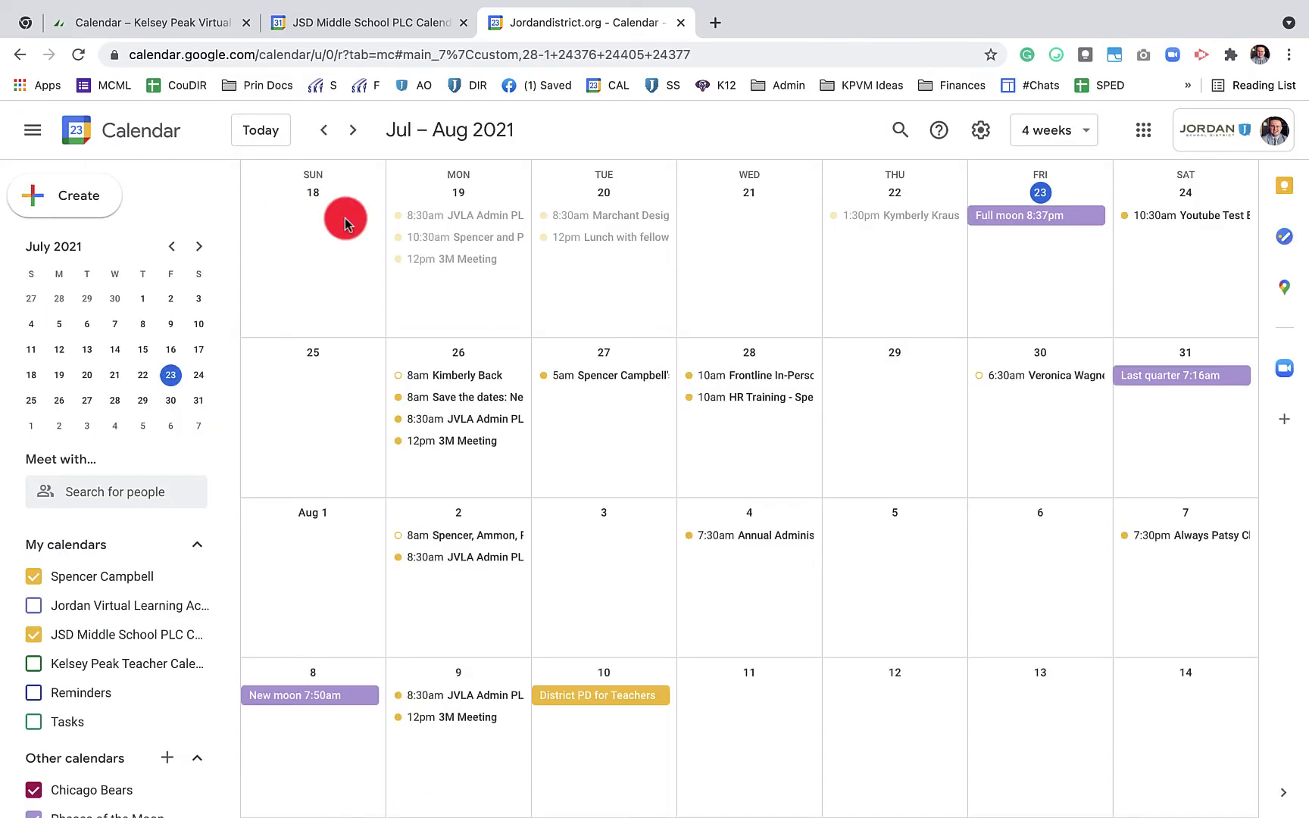
Drag the 8am Networking event to Sep 7 and back to Sep 8, then start an Aug 31 event
{"action": "left_click", "coordinate": [350, 130]}
{"action": "left_click", "coordinate": [351, 129]}
{"action": "left_click", "coordinate": [350, 130]}
{"action": "left_click", "coordinate": [351, 129]}
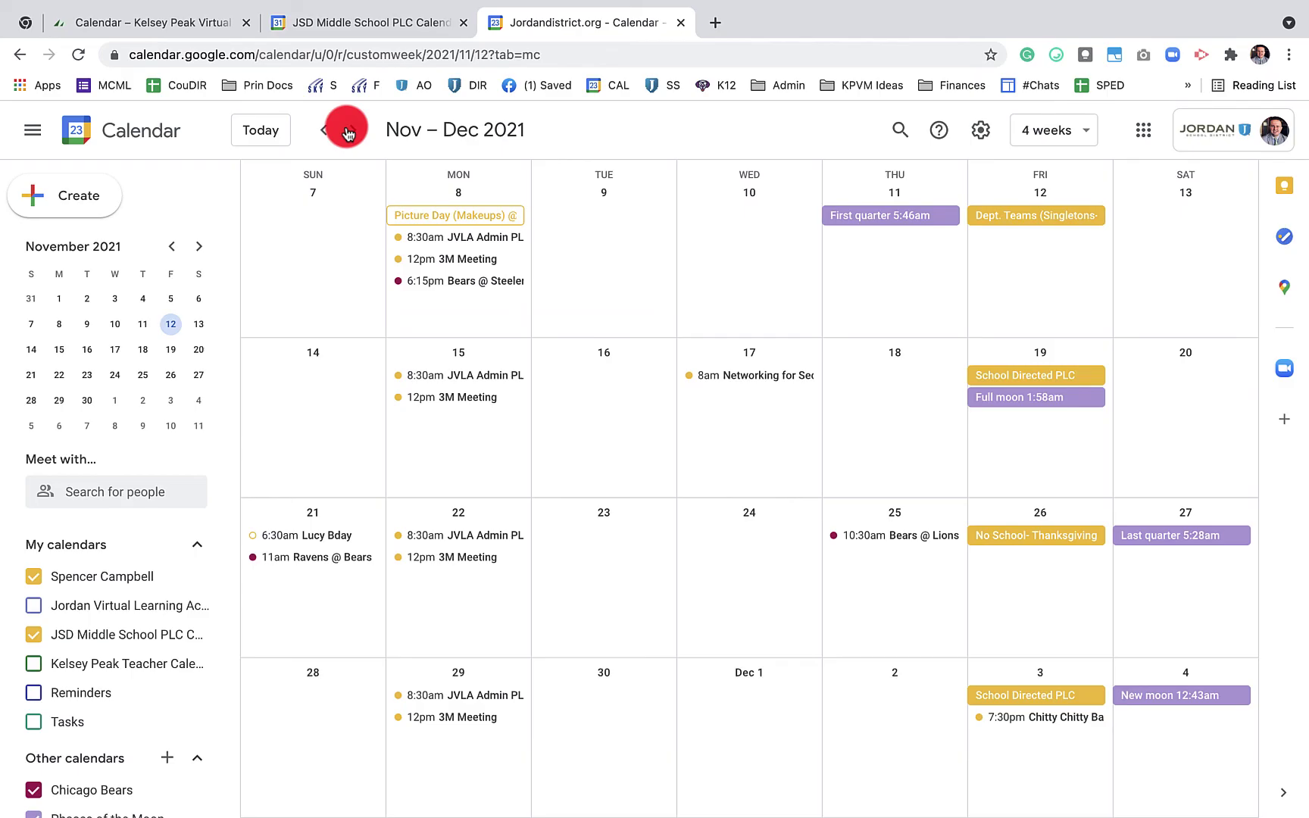
{"action": "left_click", "coordinate": [349, 132]}
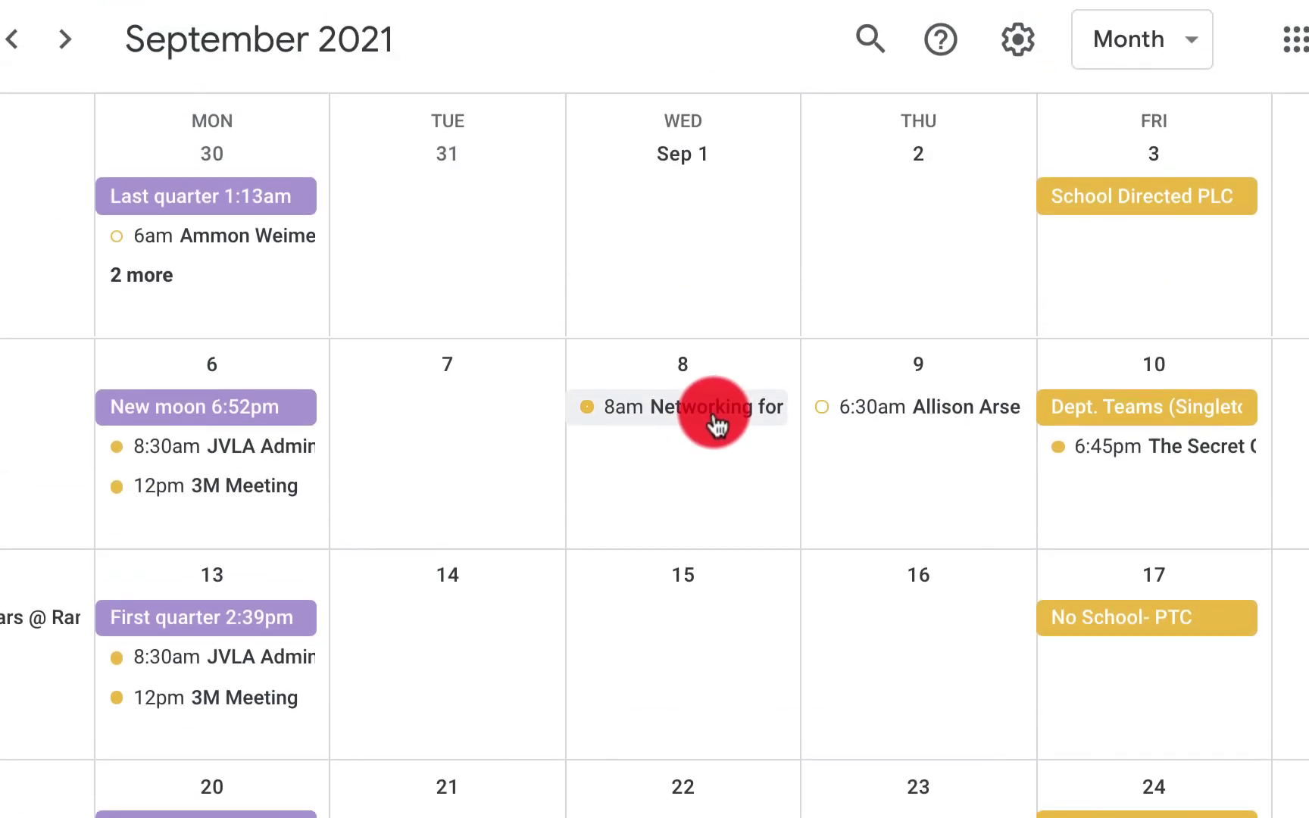
{"action": "left_click_drag", "start_coordinate": [715, 426], "coordinate": [488, 427]}
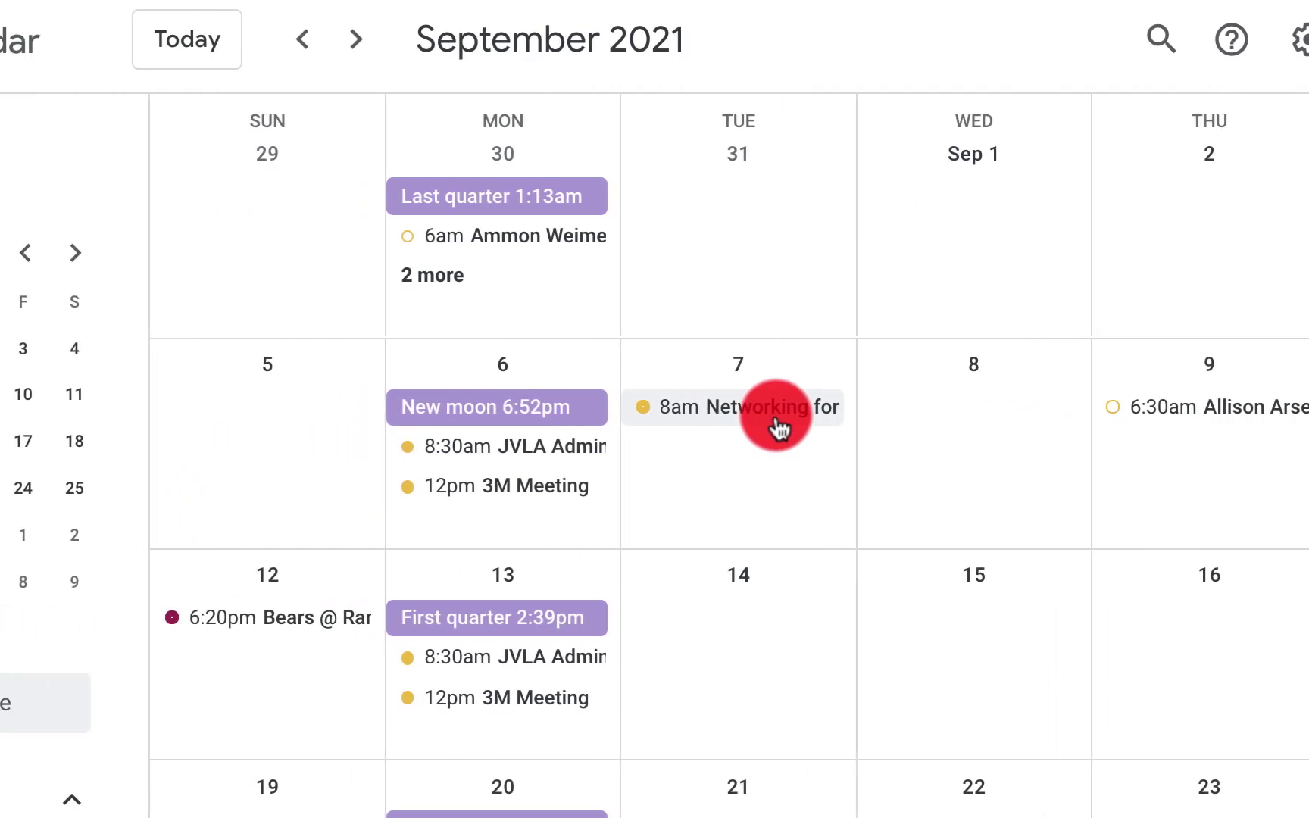
{"action": "left_click_drag", "start_coordinate": [776, 428], "coordinate": [999, 426]}
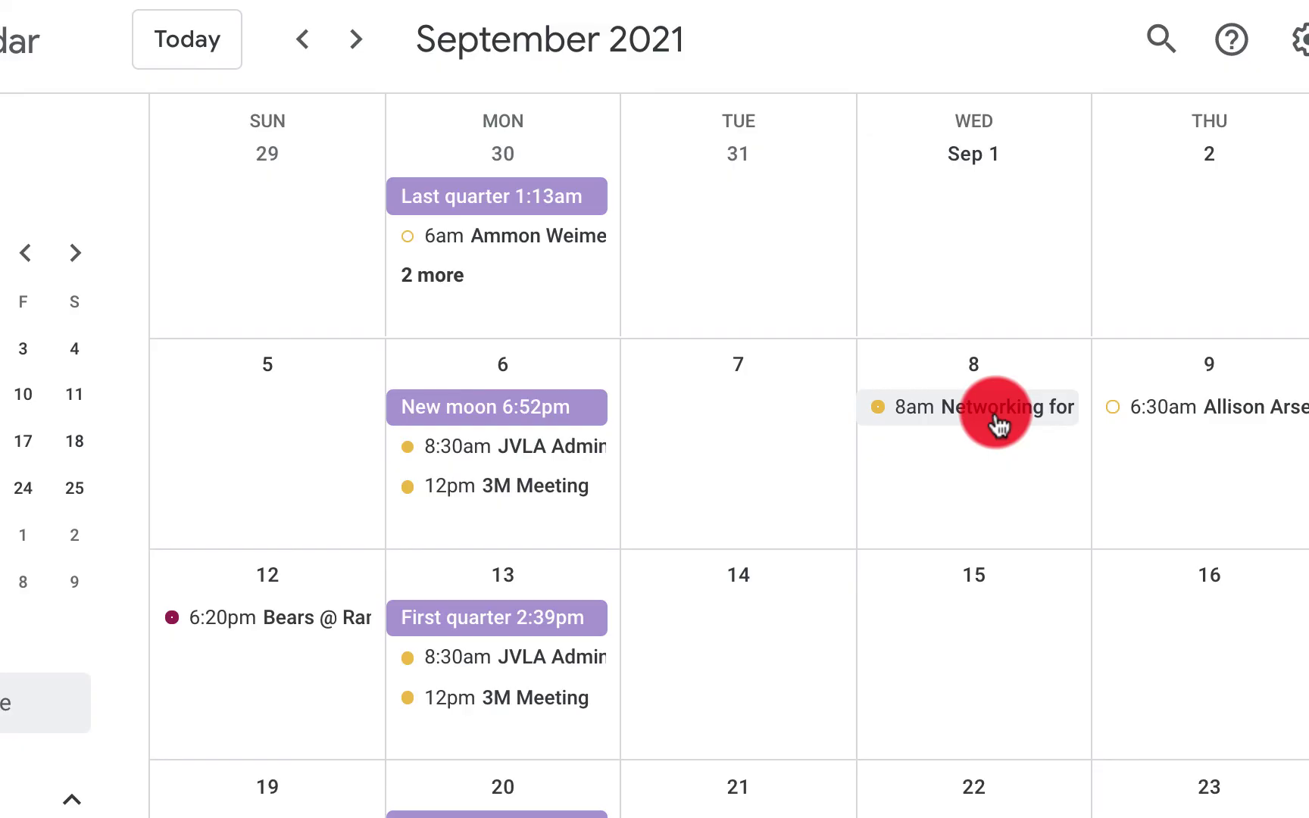
{"action": "left_click", "coordinate": [738, 258]}
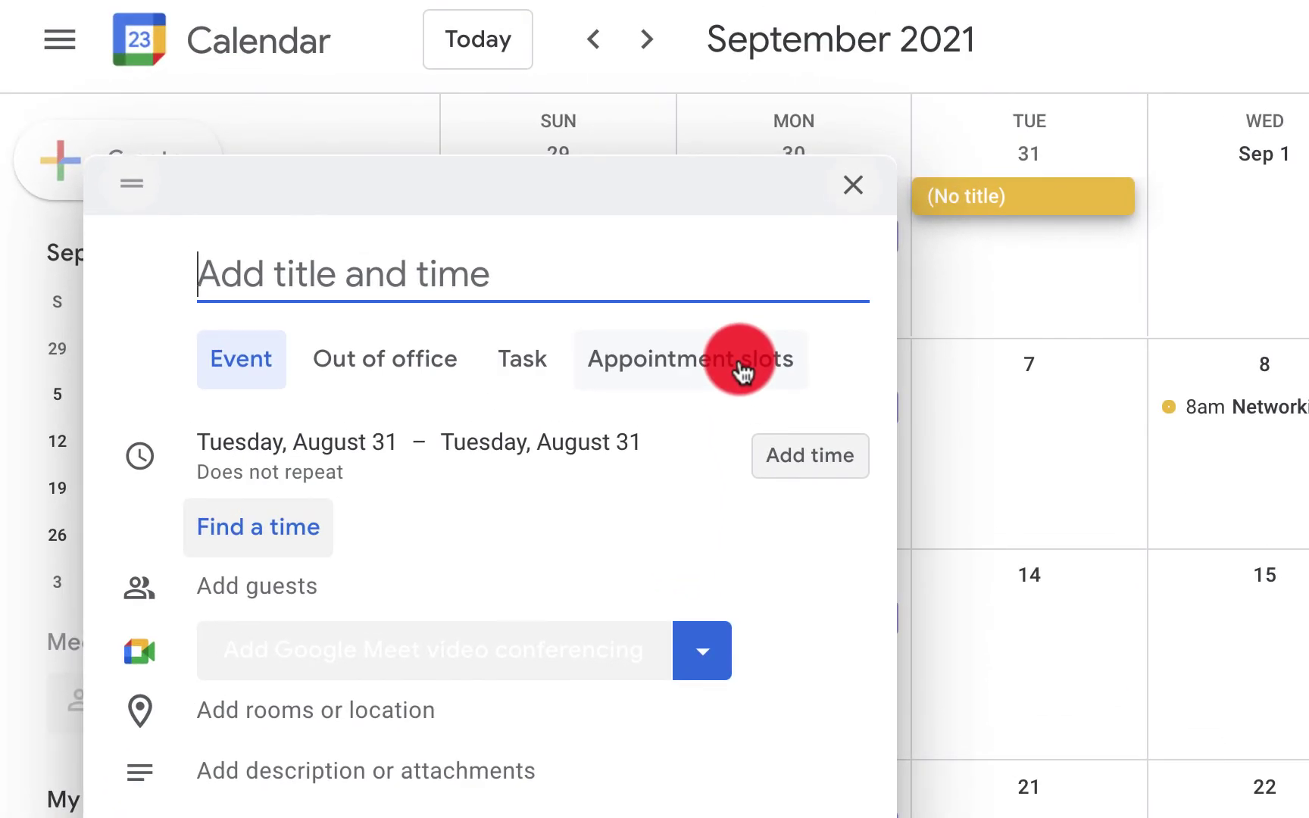
Switch the new August 31 draft to 30-minute Appointment slots
{"action": "left_click", "coordinate": [669, 190]}
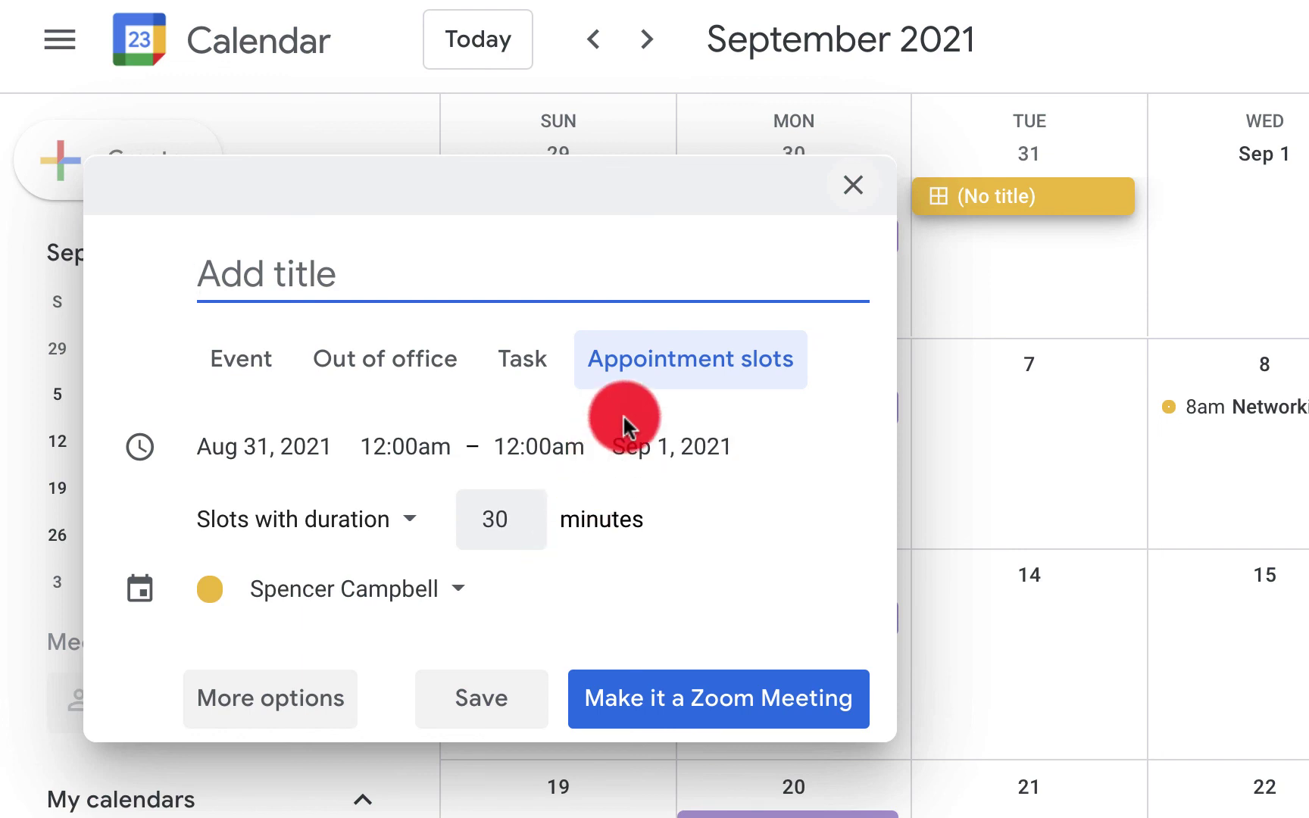
{"action": "left_click", "coordinate": [689, 370]}
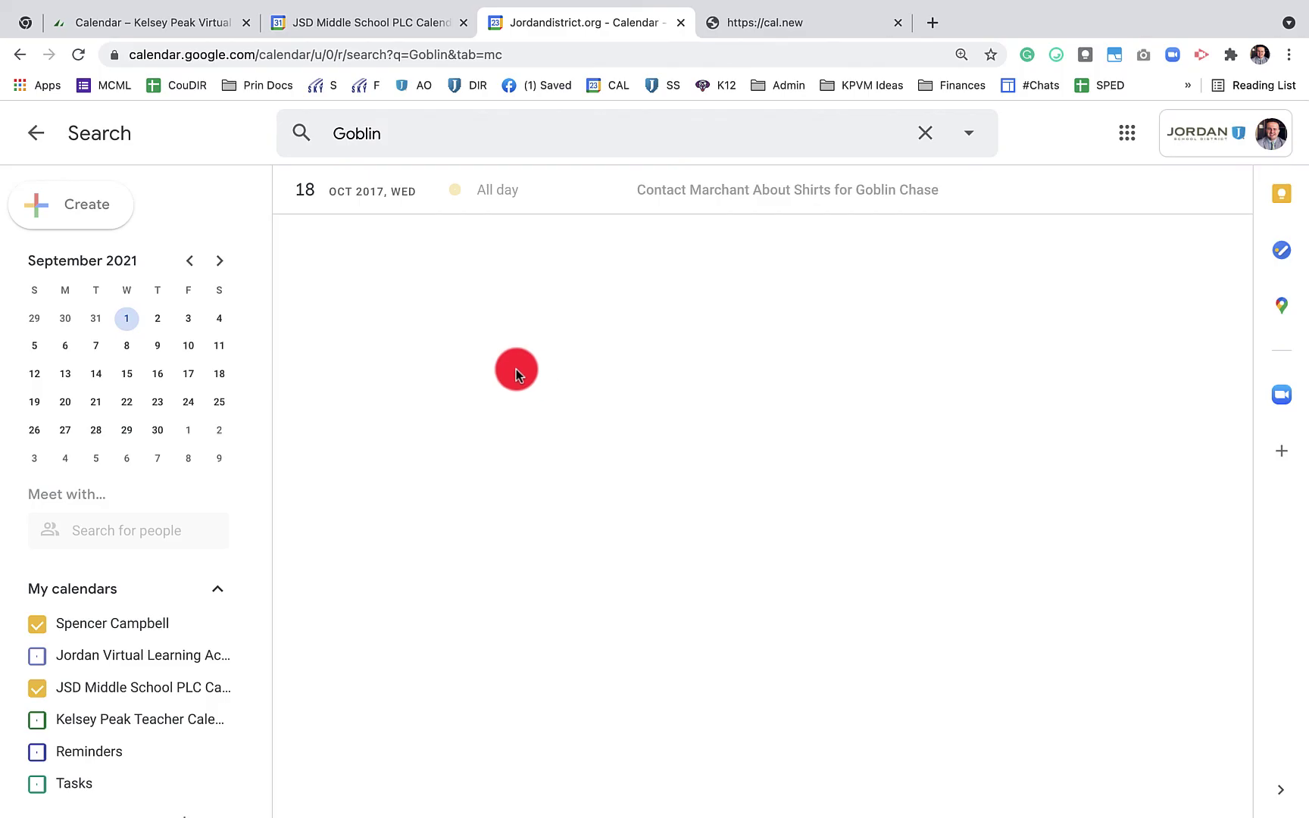
Return to August 2021 and draft an August 11 event titled 'Invisible'
{"action": "left_click", "coordinate": [19, 54]}
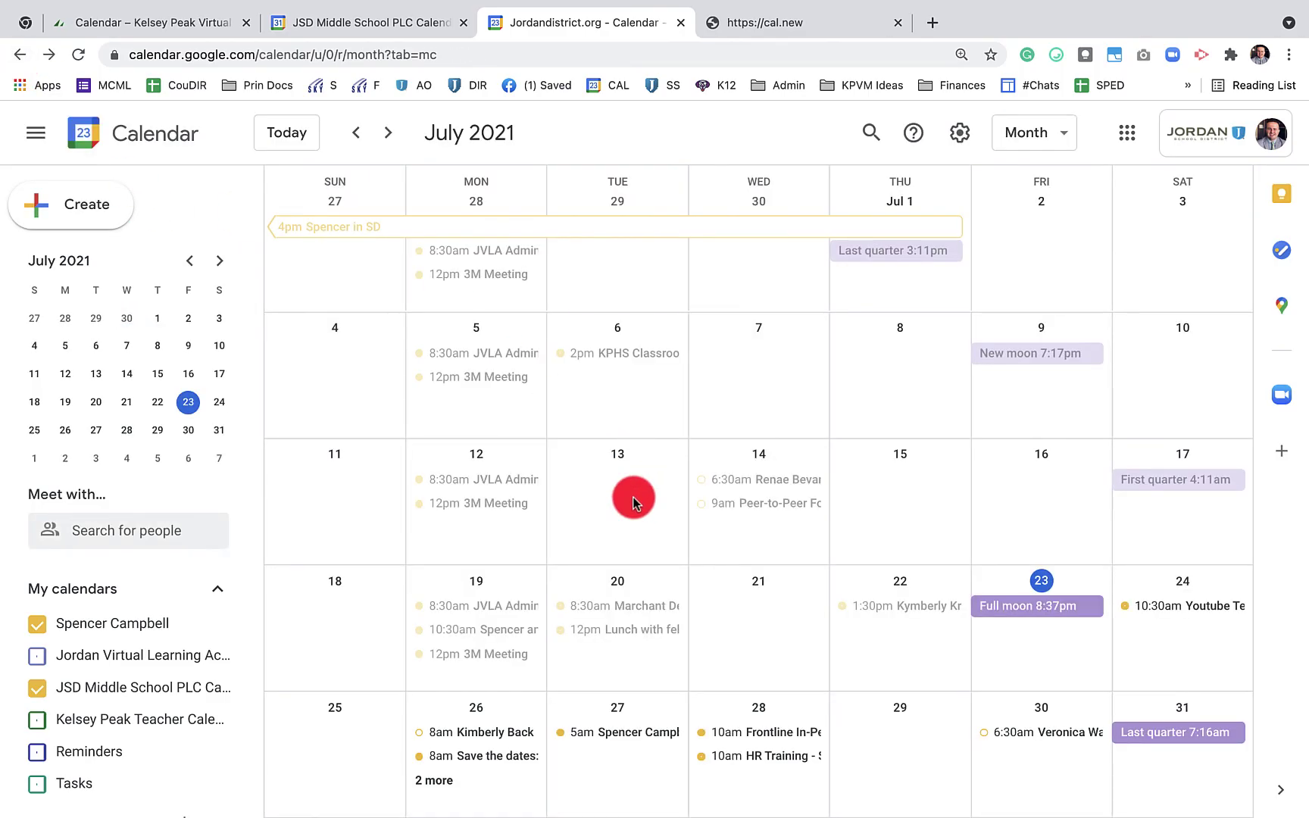
{"action": "left_click", "coordinate": [388, 133]}
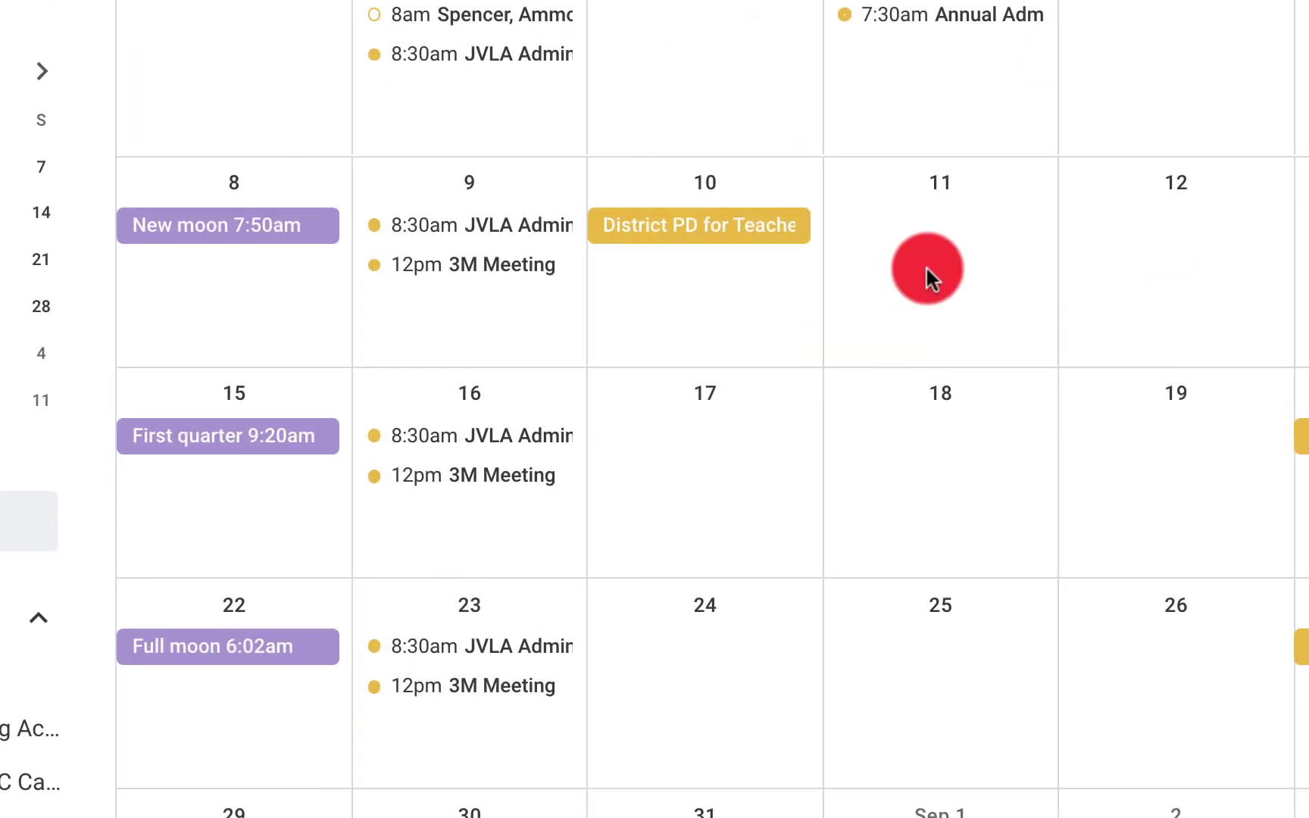
{"action": "left_click", "coordinate": [926, 269]}
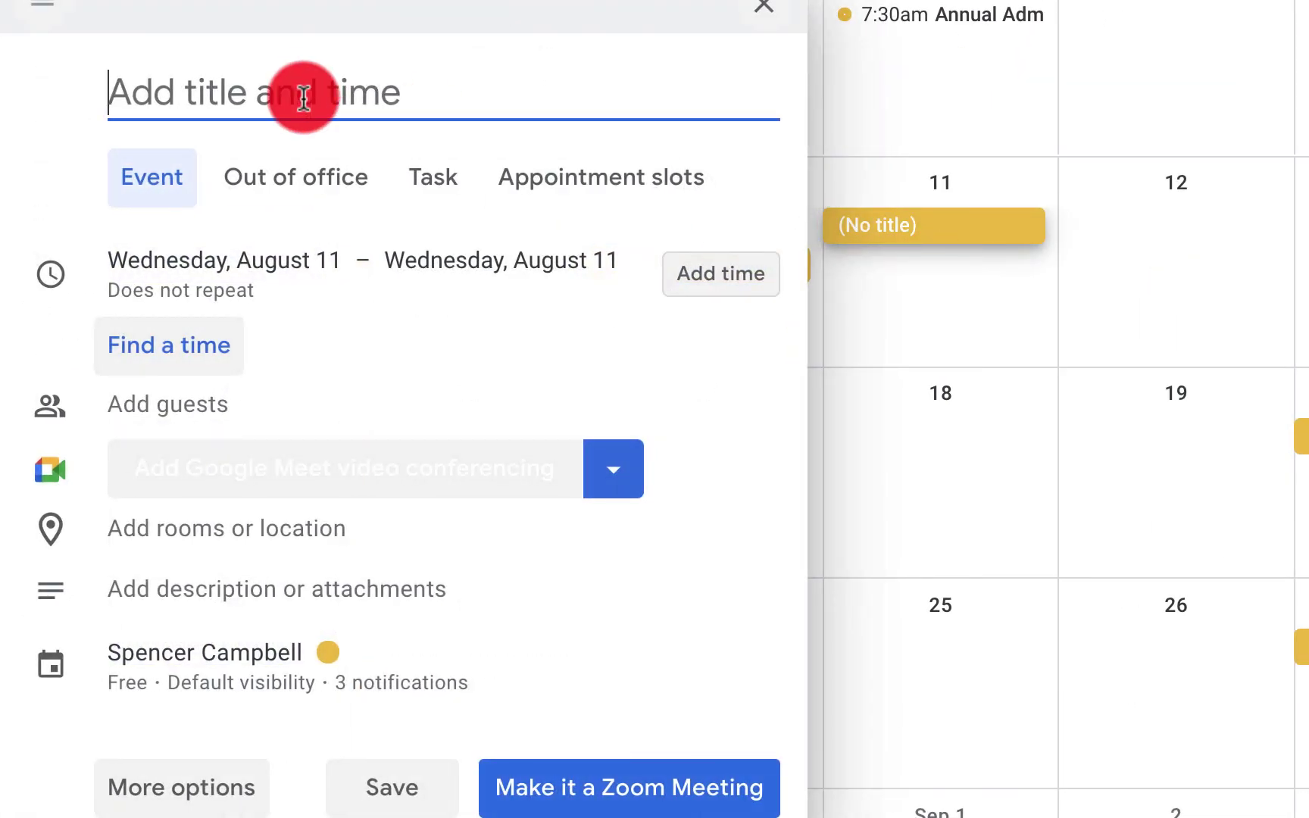
{"action": "type", "text": "Invisible"}
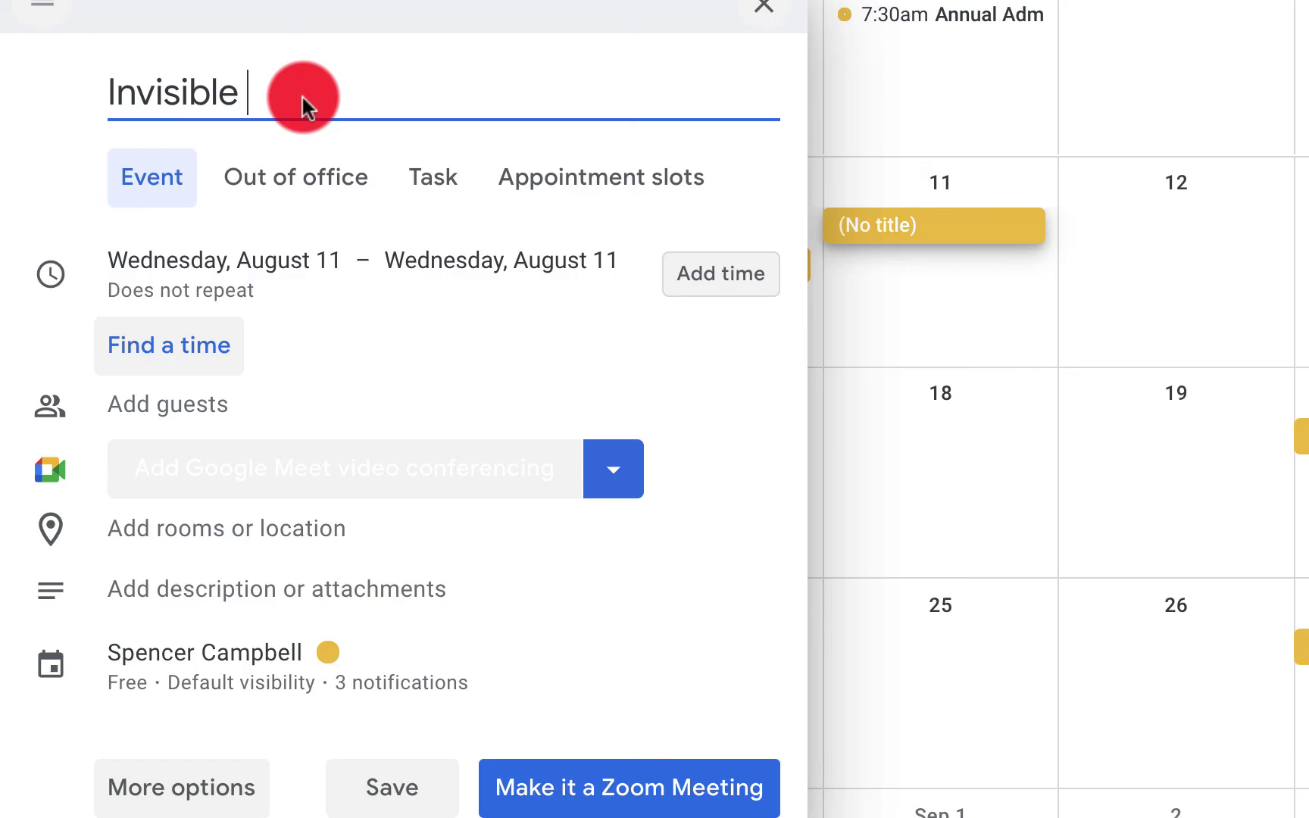
Set the Invisible draft's visibility to Private, then discard the unsaved event
{"action": "left_click", "coordinate": [226, 687]}
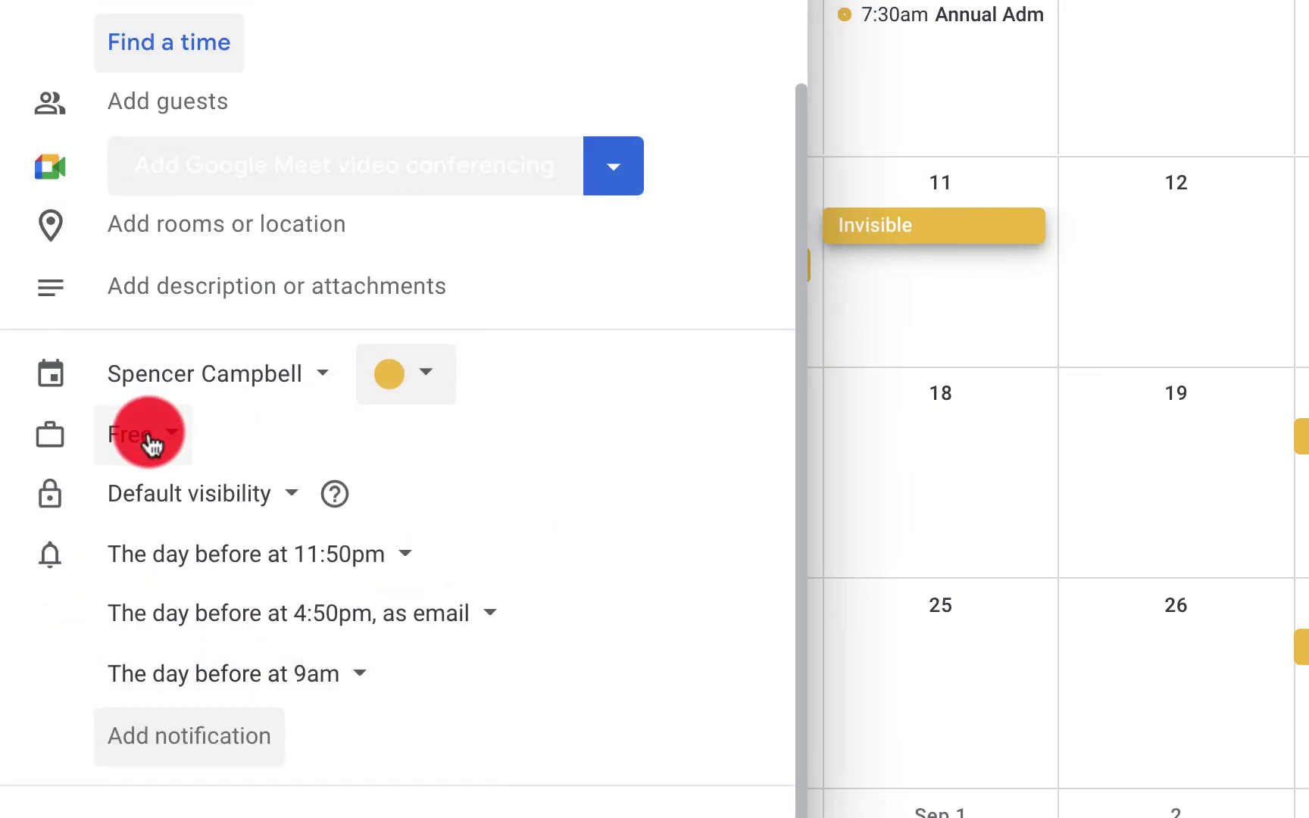
{"action": "left_click", "coordinate": [269, 501]}
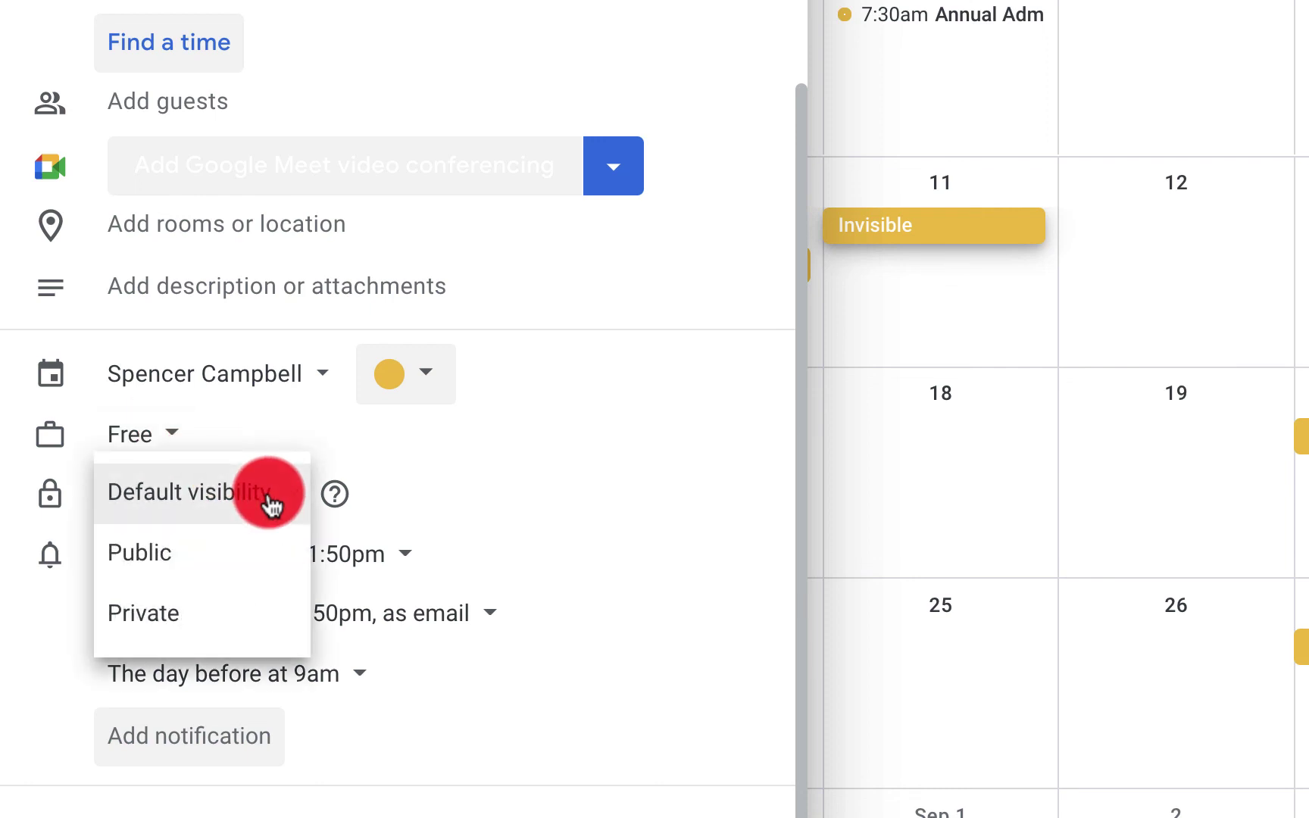
{"action": "left_click", "coordinate": [214, 612]}
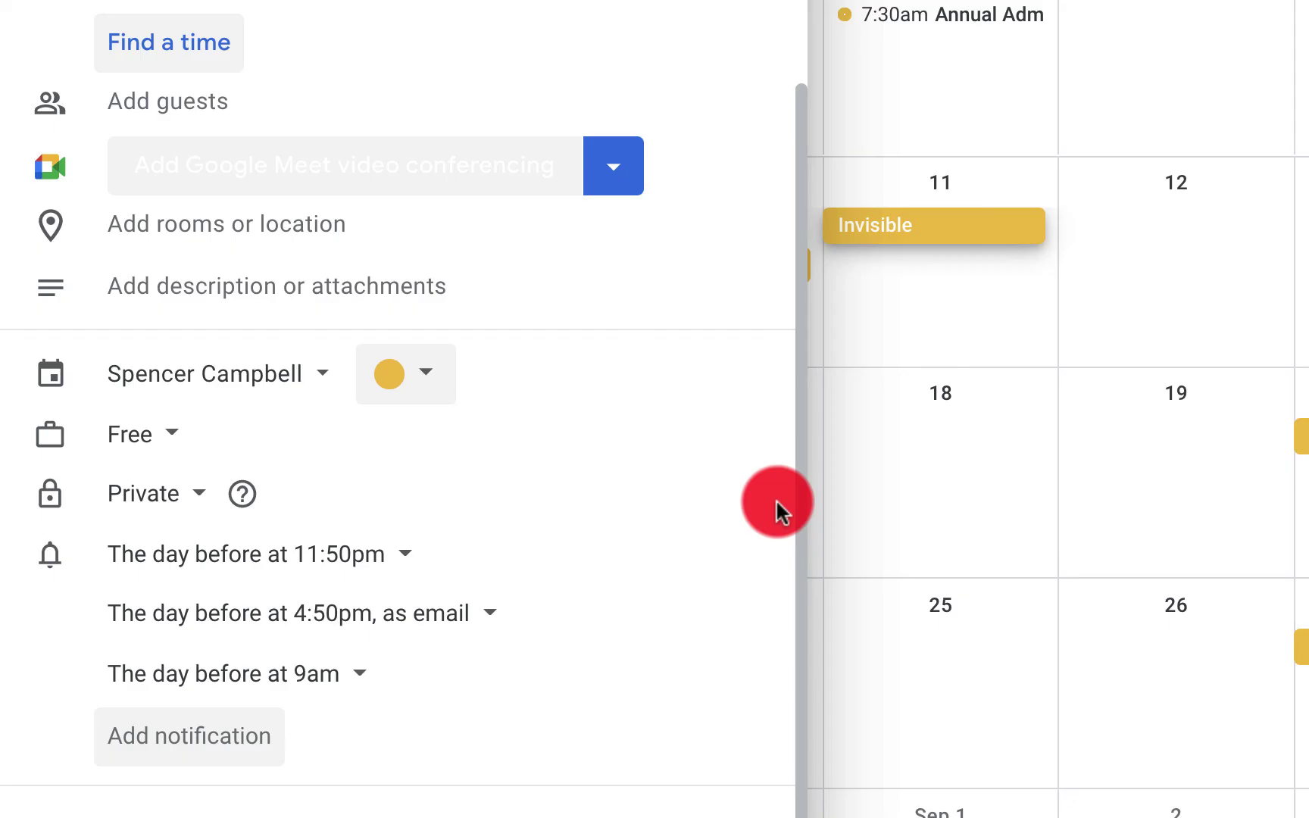
{"action": "left_click", "coordinate": [776, 497]}
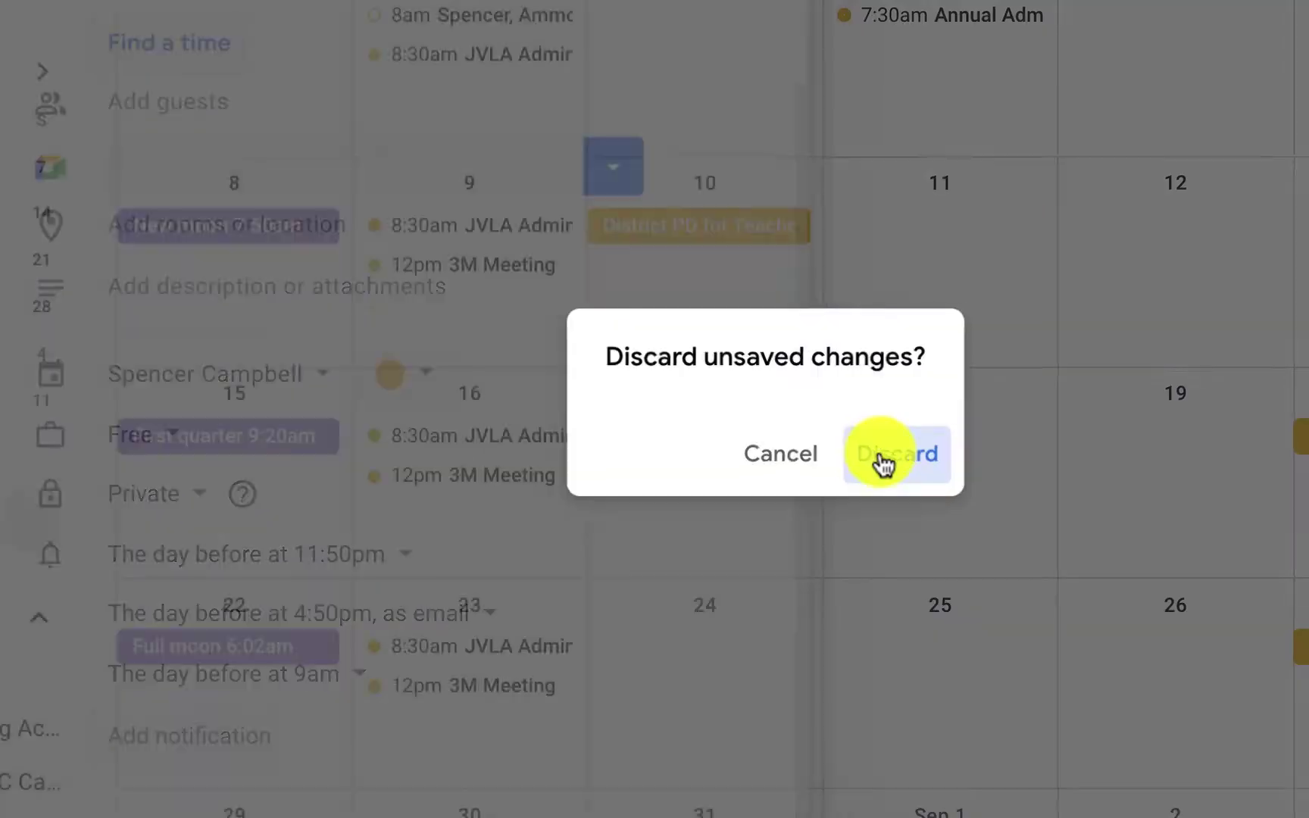
{"action": "left_click", "coordinate": [884, 455]}
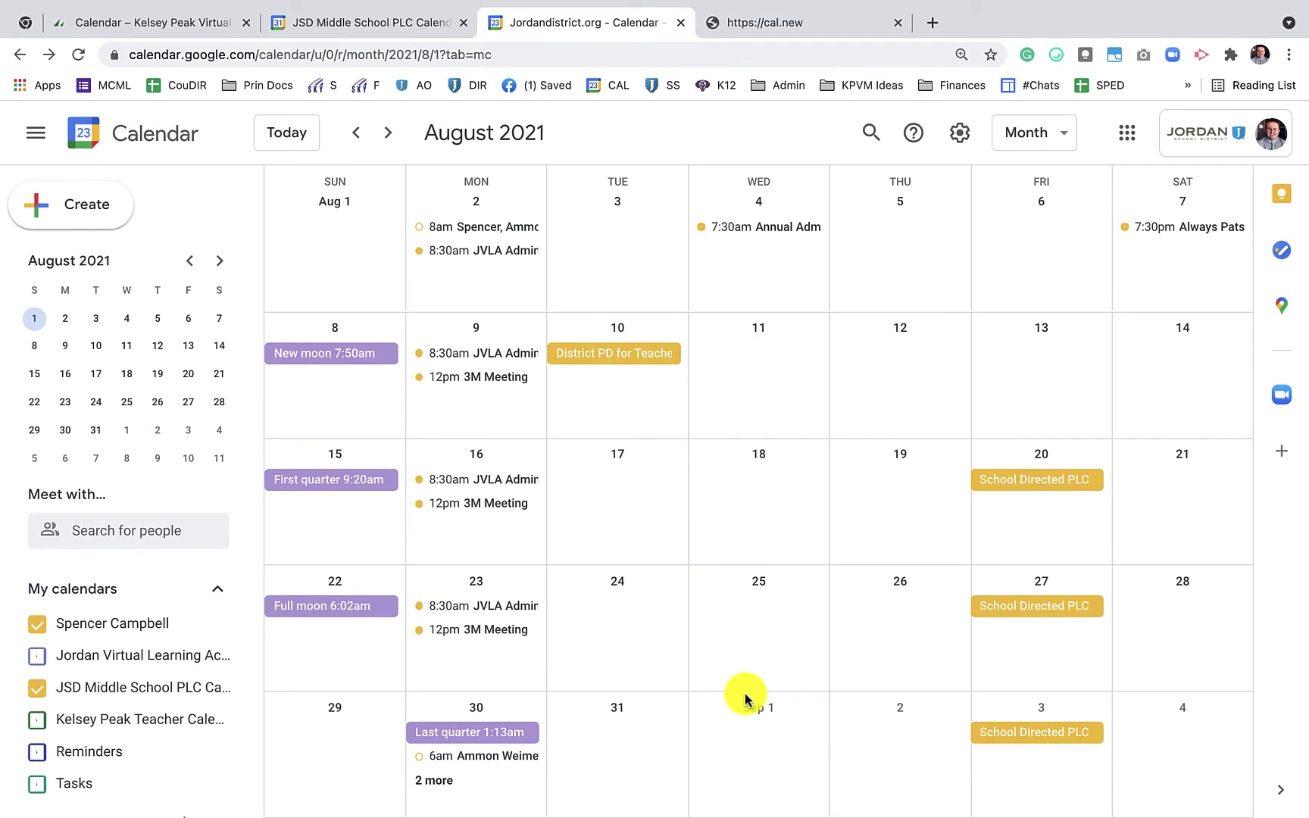
Open advanced search options for the Goblin query, clear the What field, and search
{"action": "left_click", "coordinate": [871, 132]}
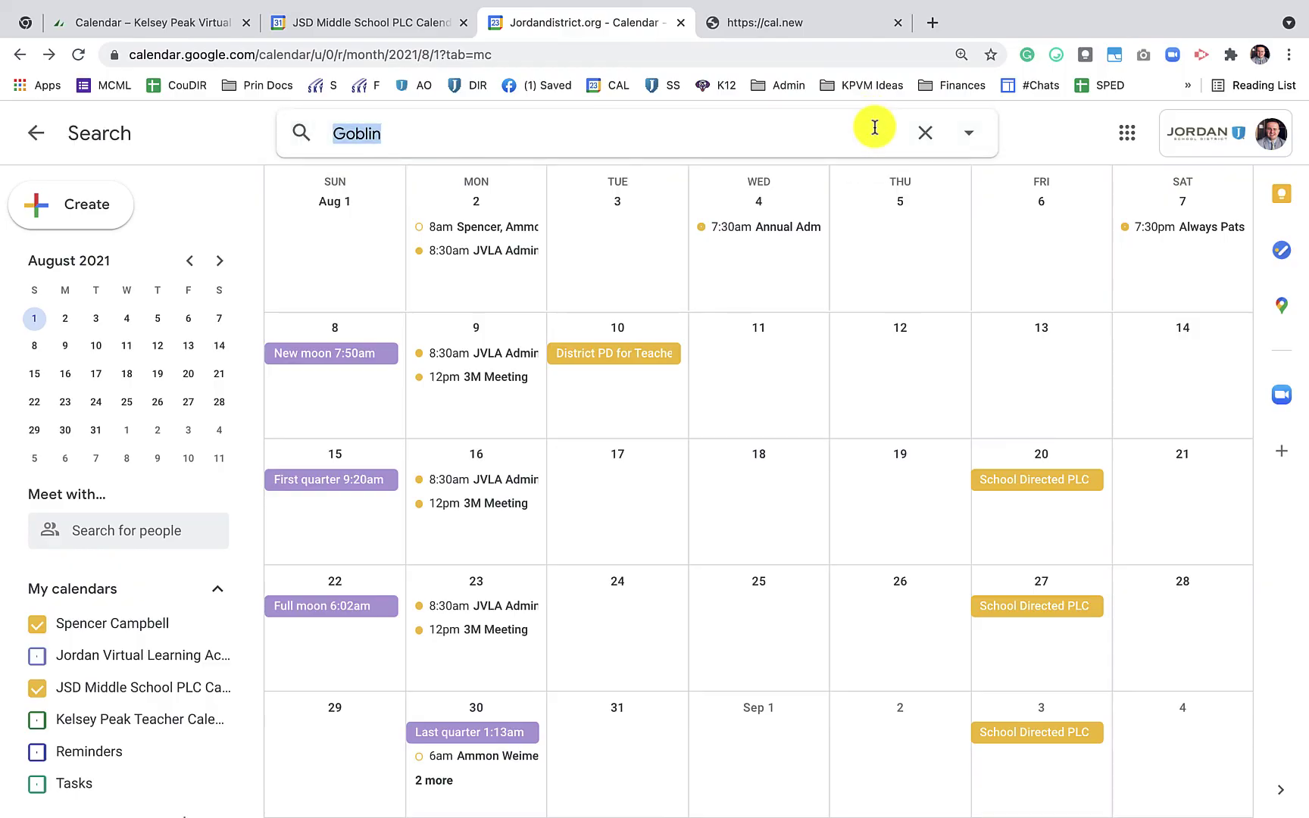
{"action": "left_click", "coordinate": [969, 136]}
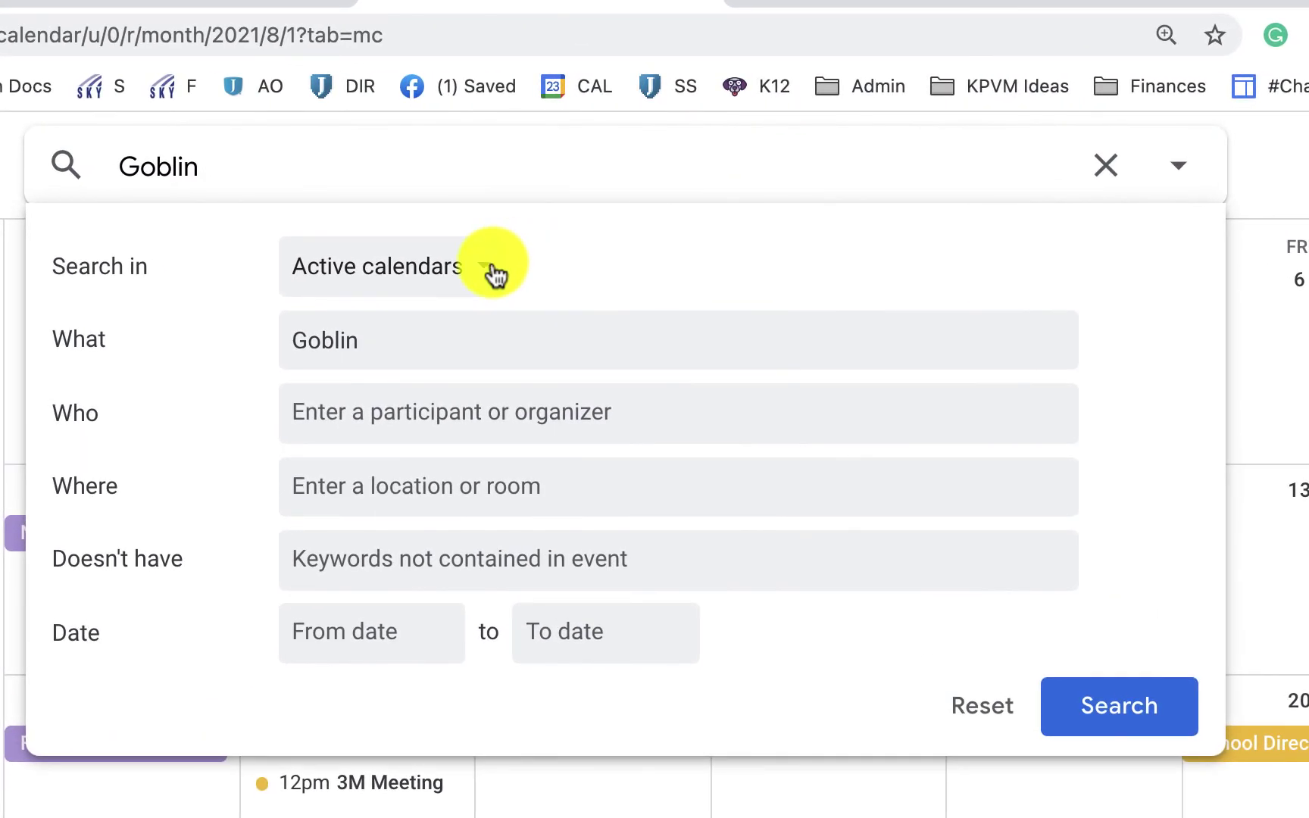
{"action": "double_click", "coordinate": [445, 348]}
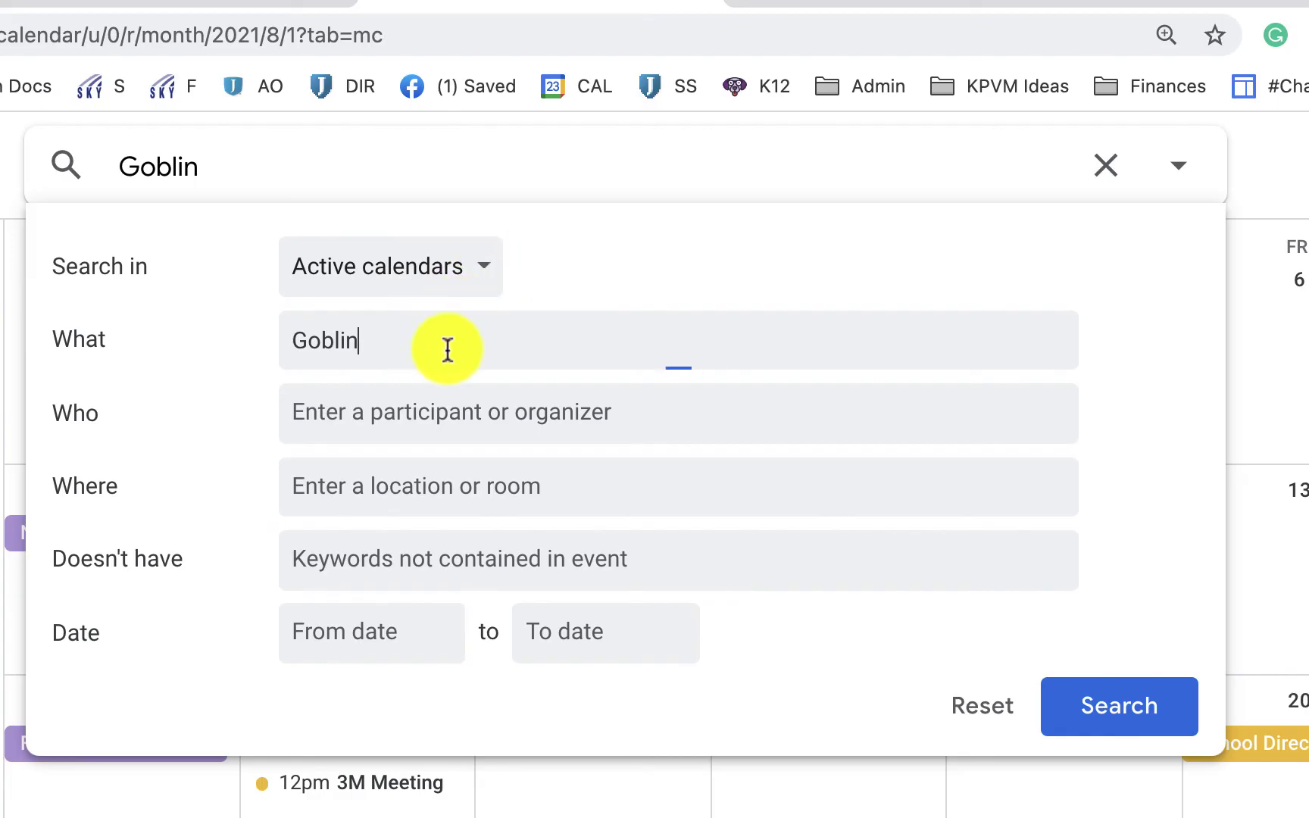
{"action": "key", "text": "BackSpace"}
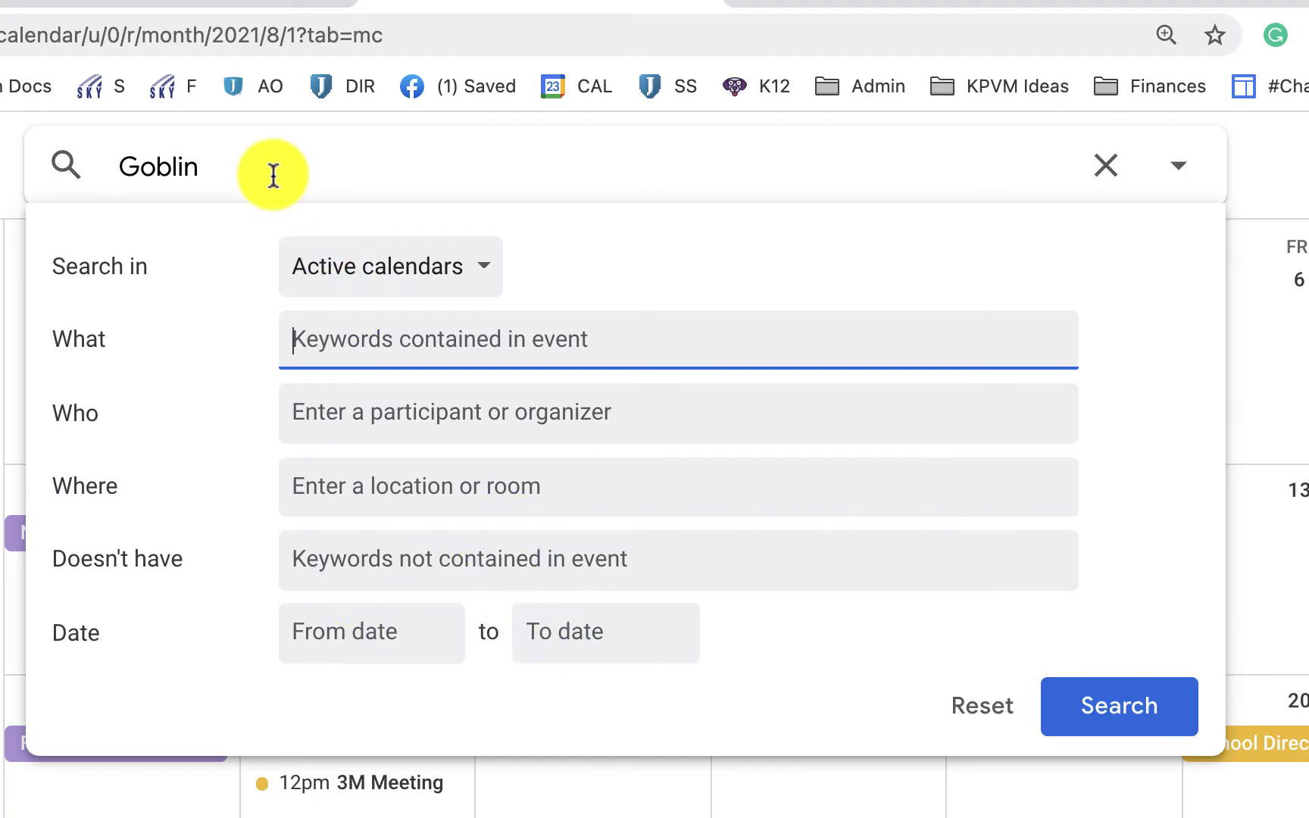
{"action": "left_click", "coordinate": [1110, 721]}
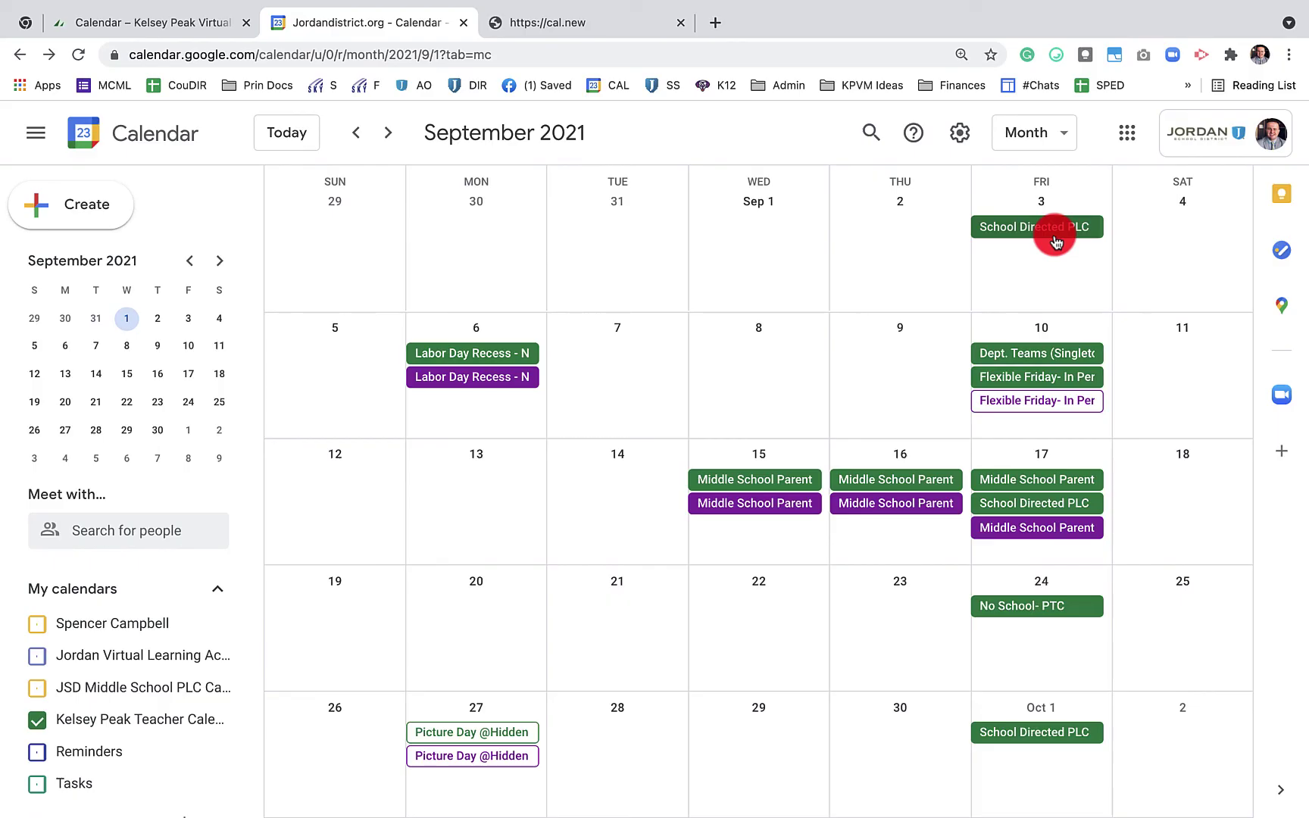
Create a Sep 14 event titled 'test' with KPVMS Public Calendar as guest, and send the invite
{"action": "left_click", "coordinate": [641, 487]}
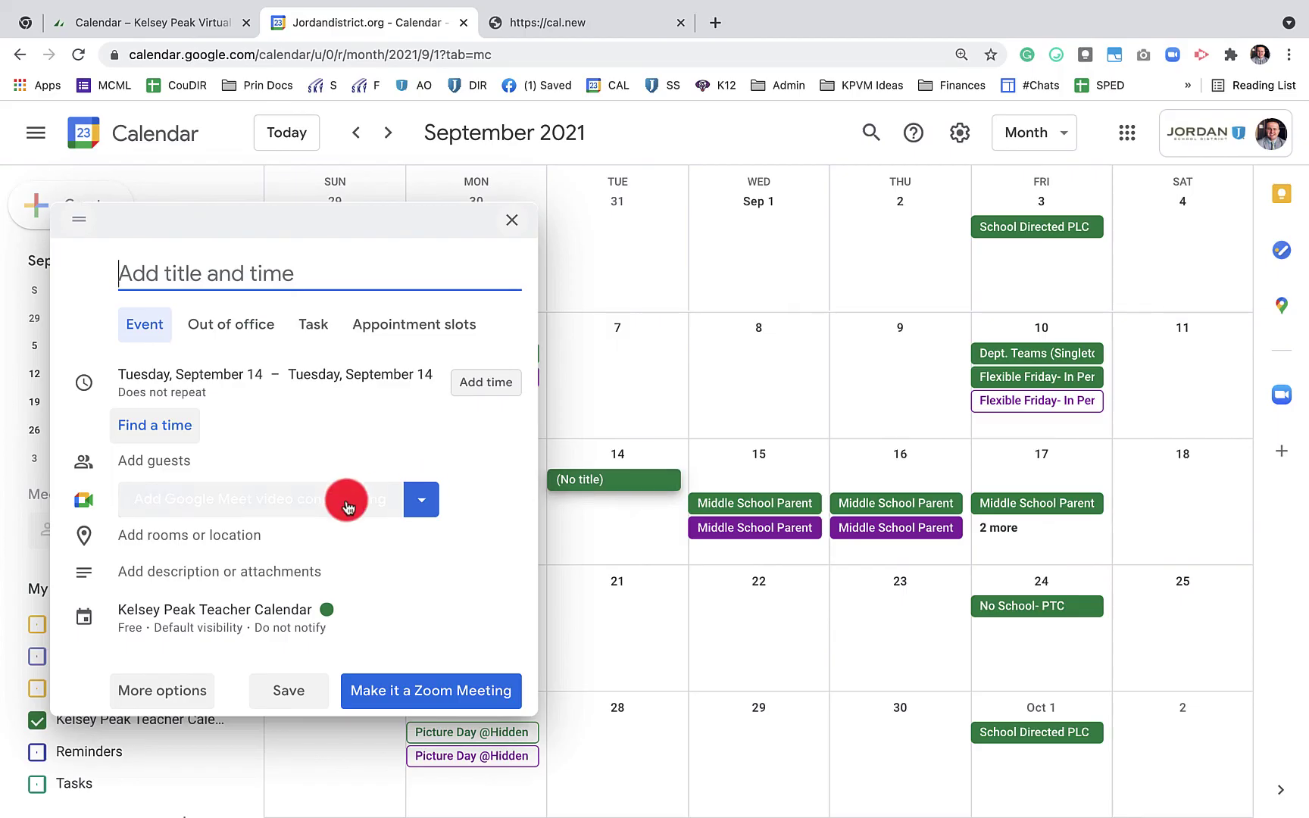
{"action": "left_click", "coordinate": [256, 263]}
{"action": "type", "text": "test"}
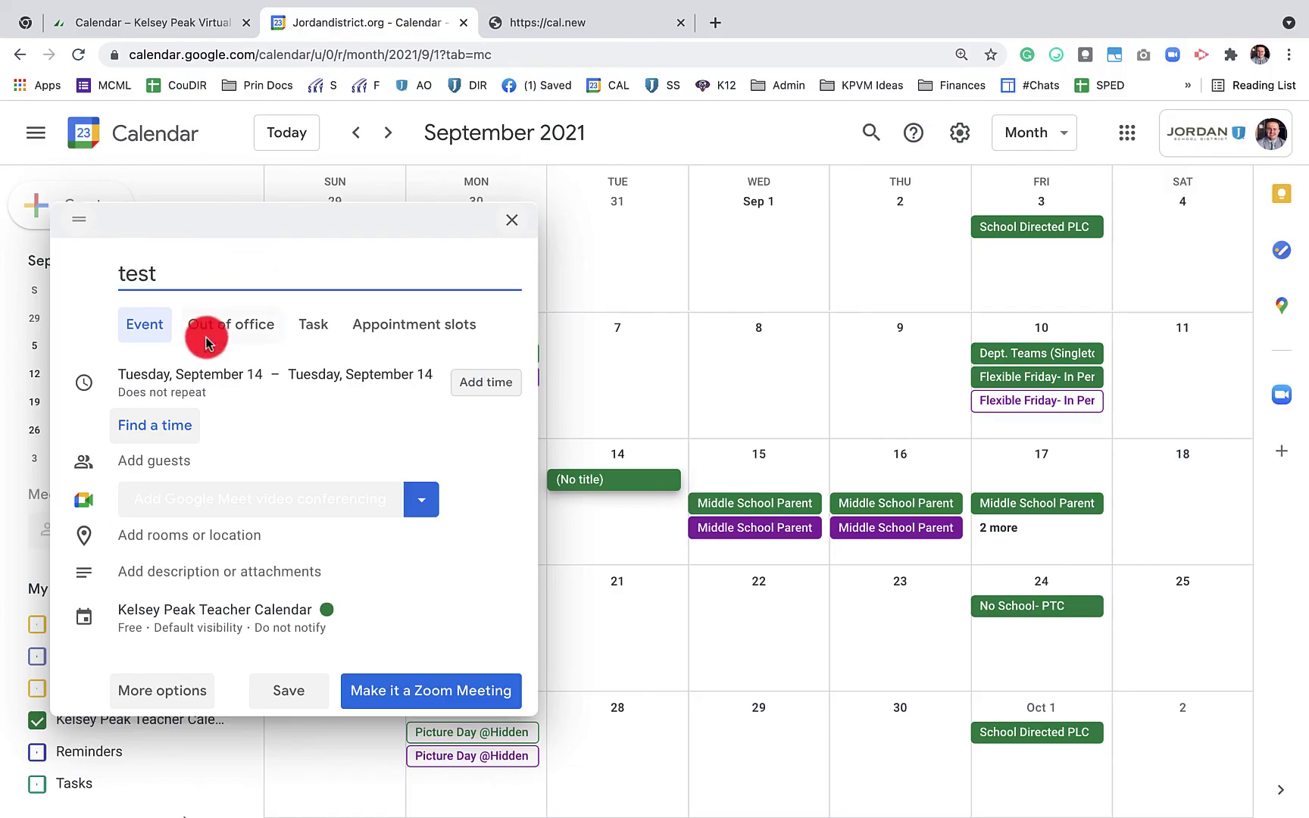
{"action": "left_click", "coordinate": [161, 464]}
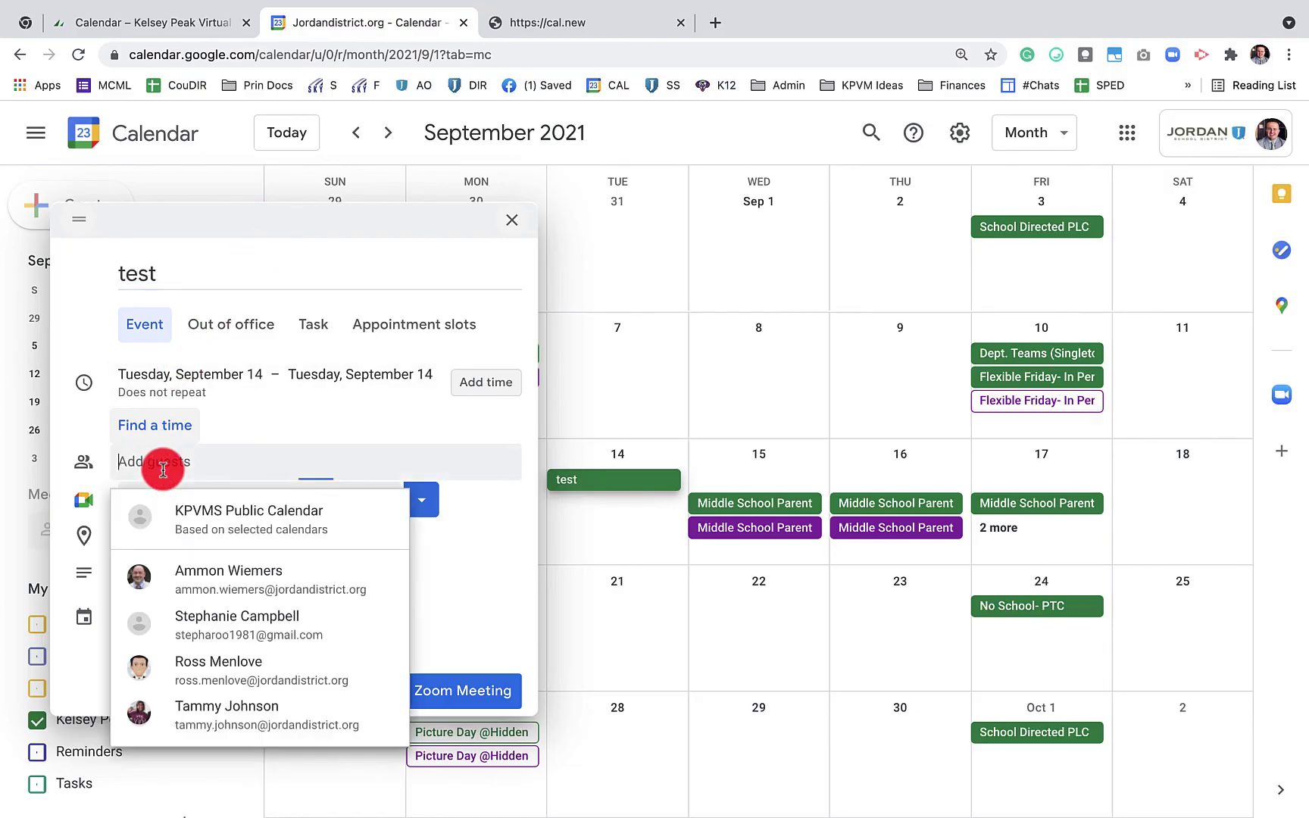
{"action": "left_click", "coordinate": [208, 531]}
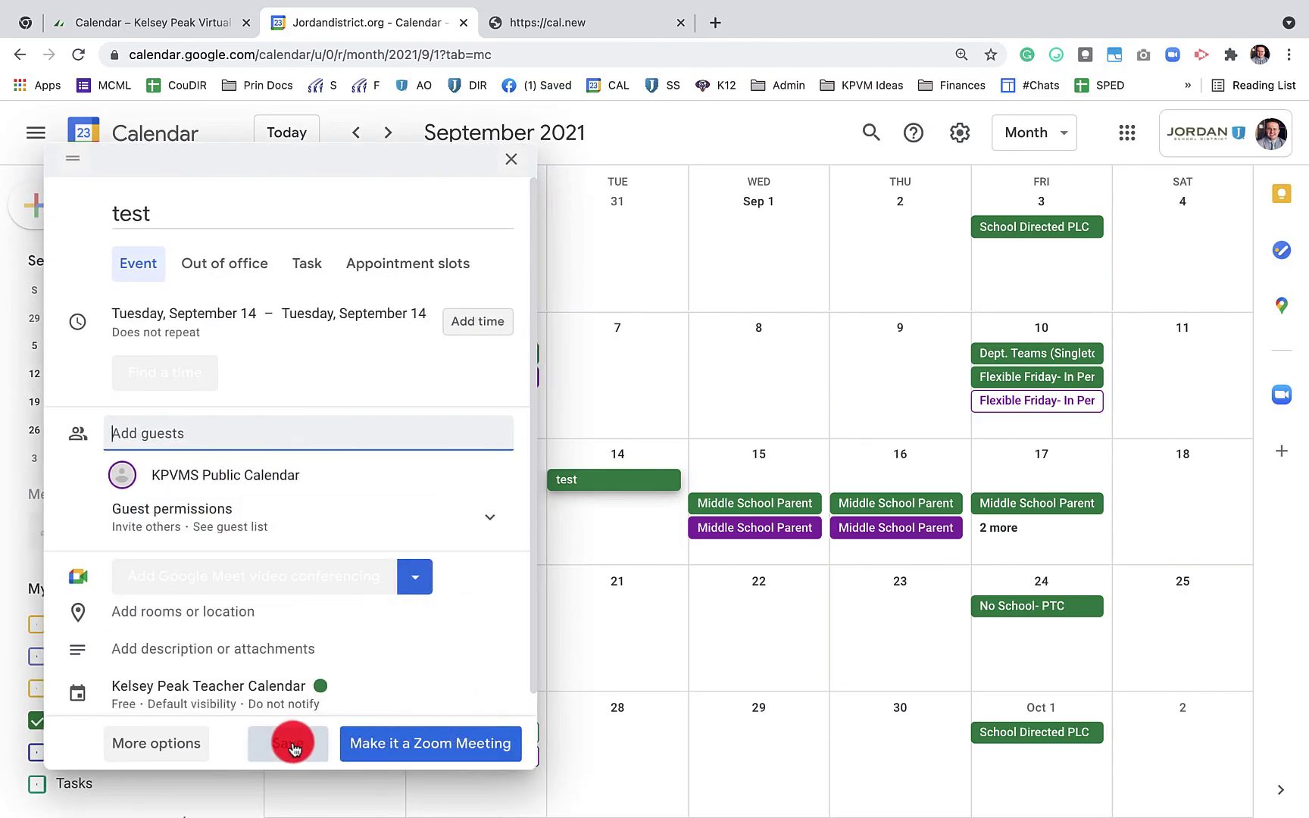
{"action": "left_click", "coordinate": [294, 749]}
{"action": "left_click", "coordinate": [826, 497]}
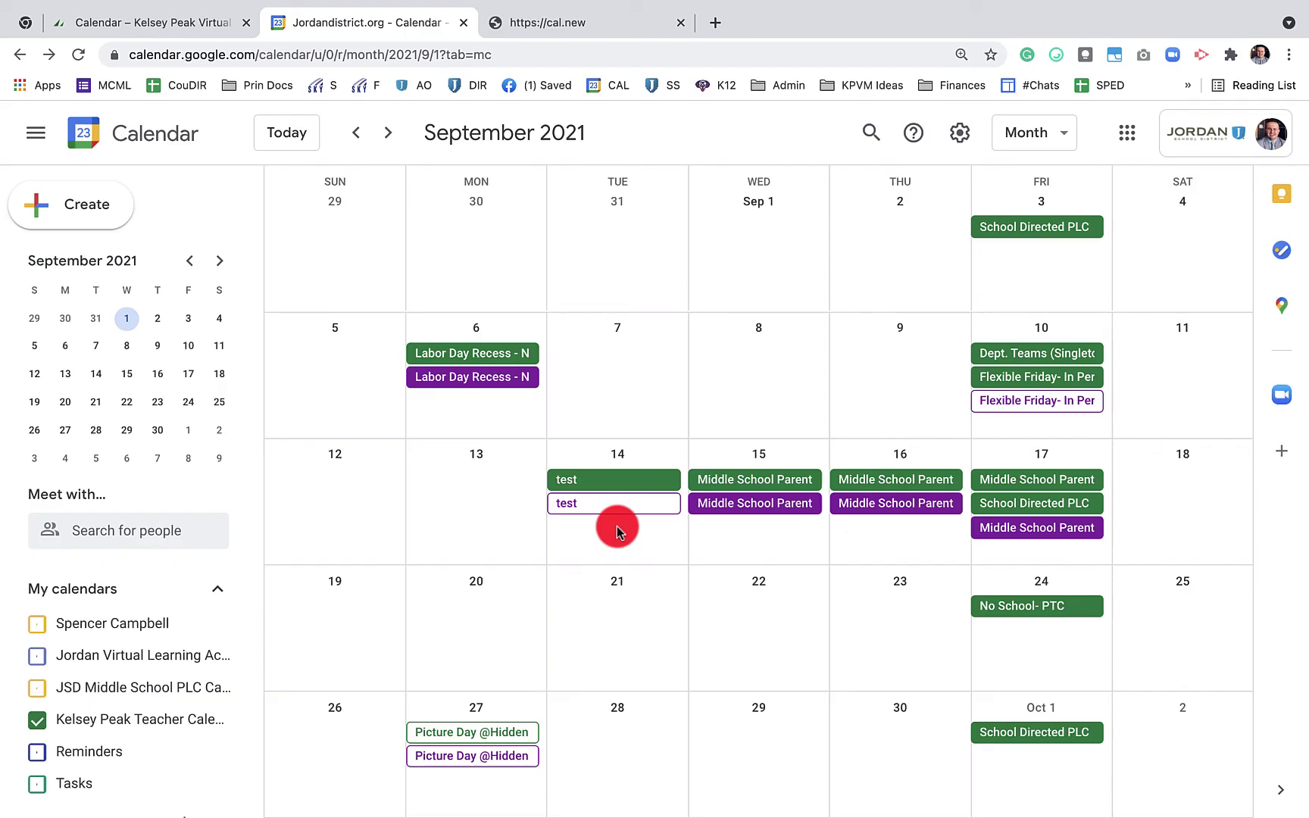
Delete the test event and email the cancellation to the guest
{"action": "left_click", "coordinate": [635, 477]}
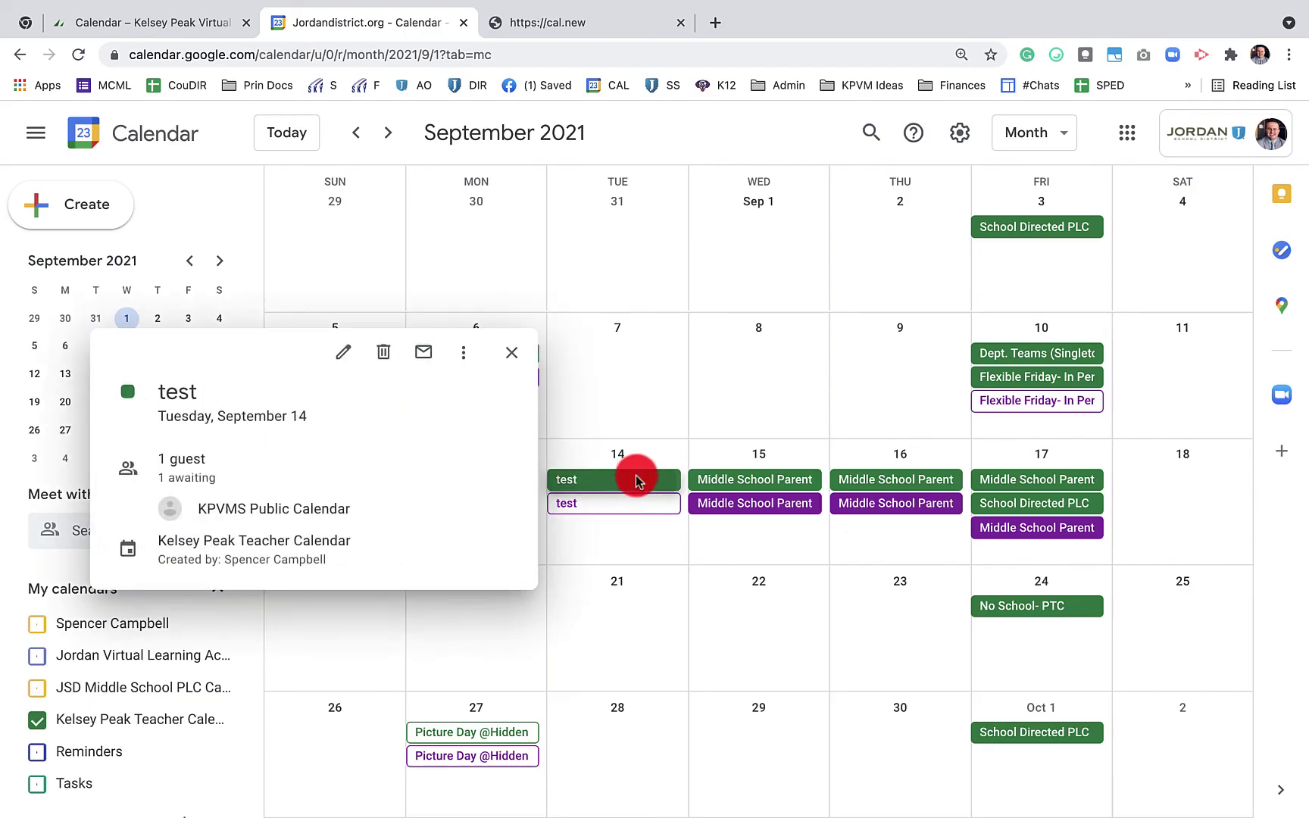
{"action": "left_click", "coordinate": [383, 352]}
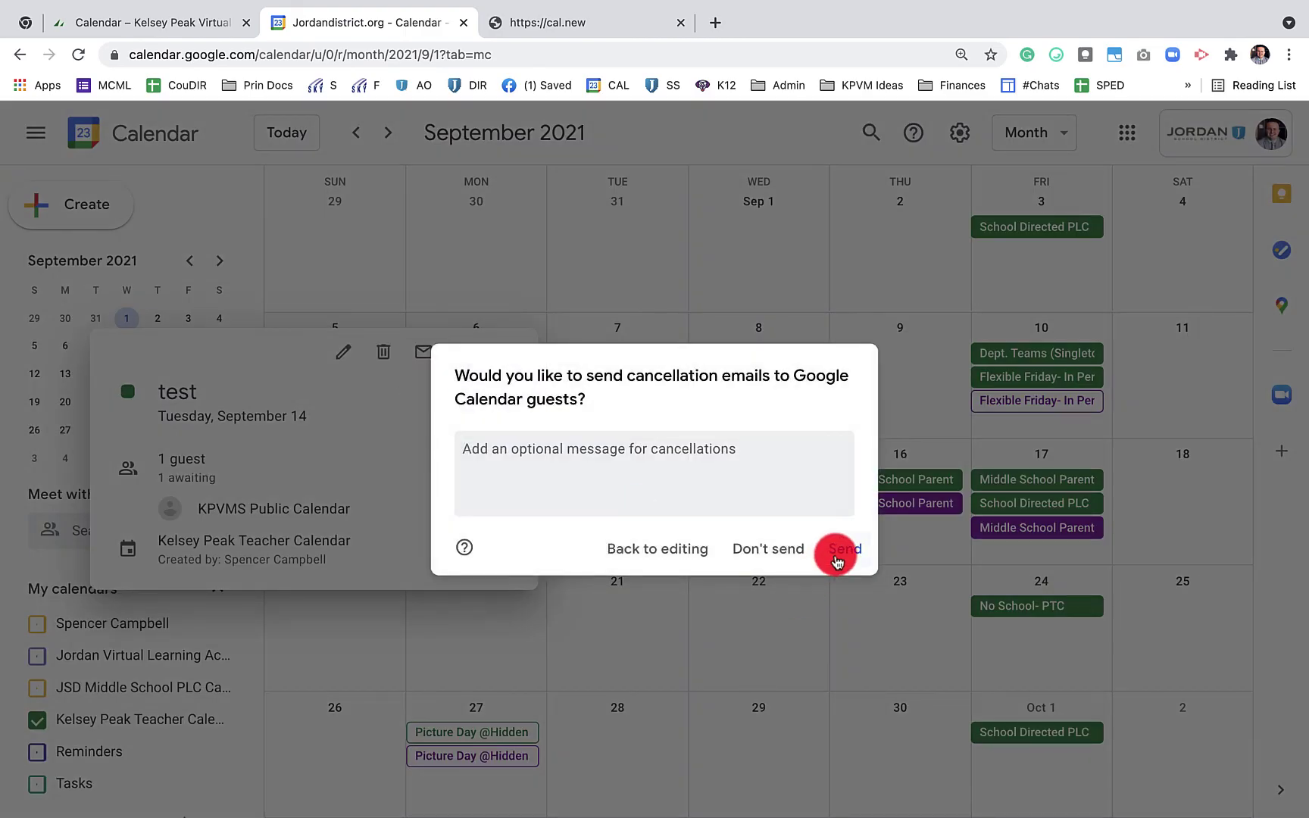
{"action": "left_click", "coordinate": [836, 557]}
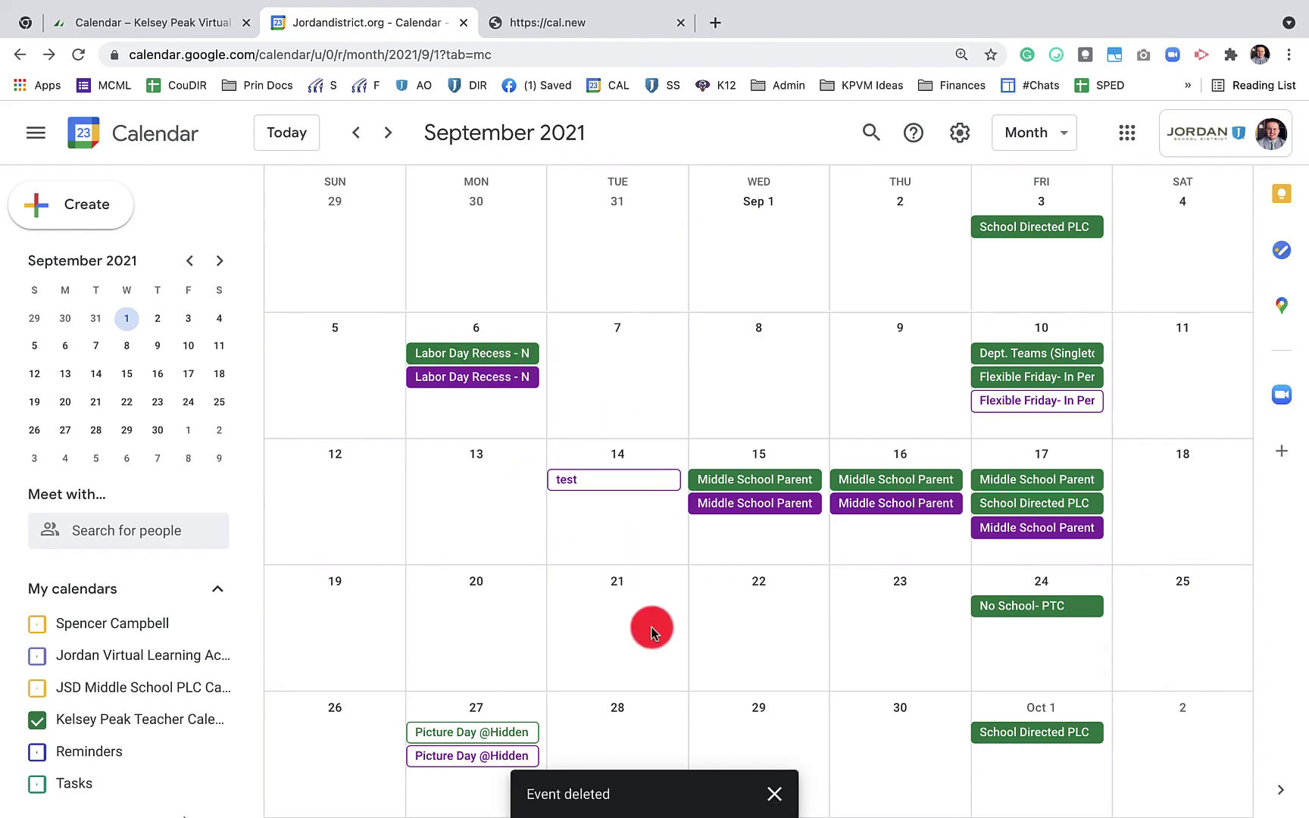